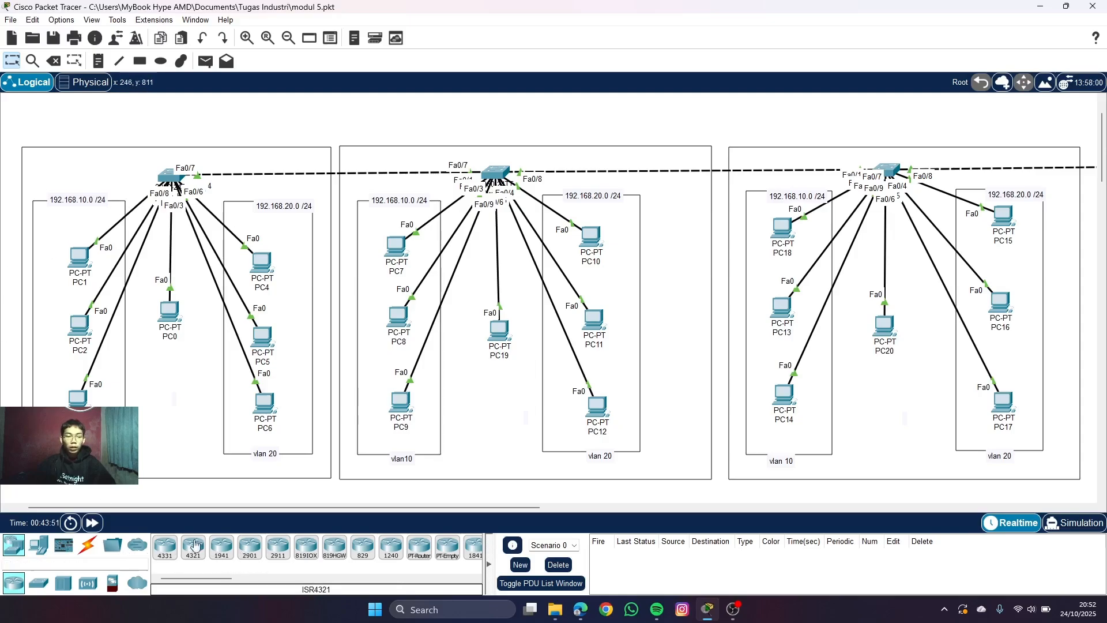
- Place a 2811 router above the first switch on the far-left side of the topology
{"action": "left_click_drag", "start_coordinate": [190, 578], "coordinate": [230, 579]}
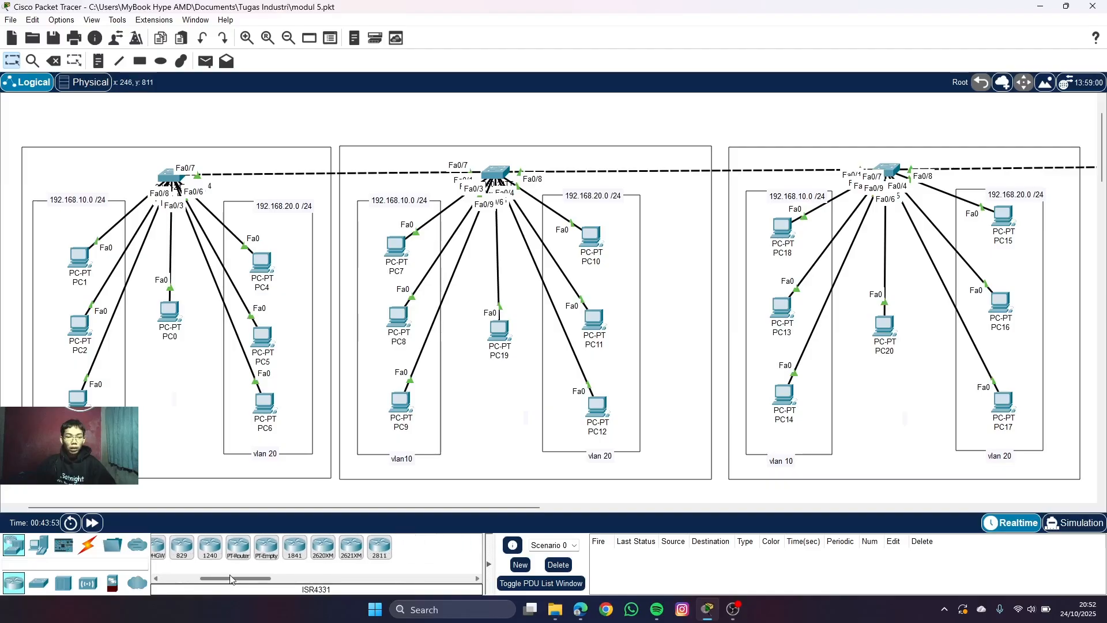
{"action": "left_click", "coordinate": [379, 546]}
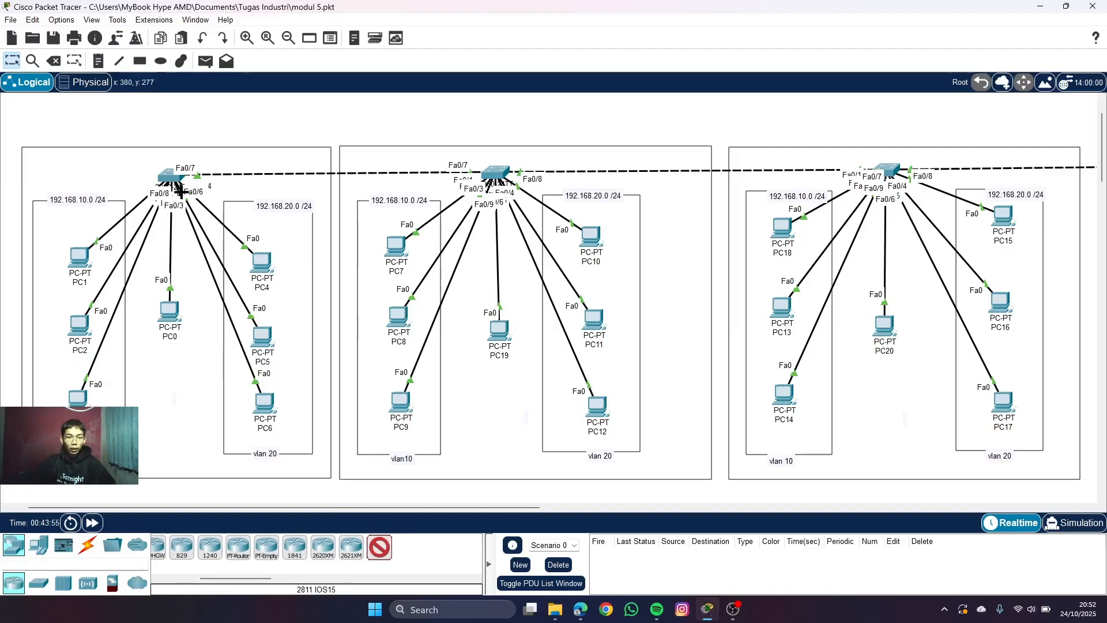
{"action": "left_click", "coordinate": [175, 112]}
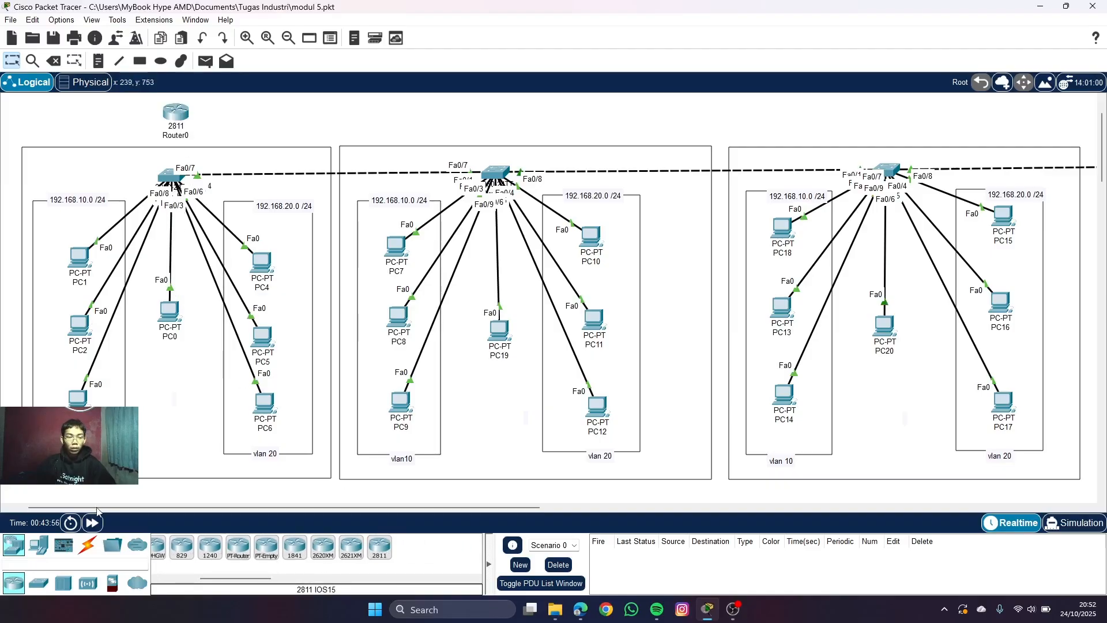
- Connect the new 2811 router to the first switch with the automatically chosen connection type
{"action": "left_click", "coordinate": [88, 545]}
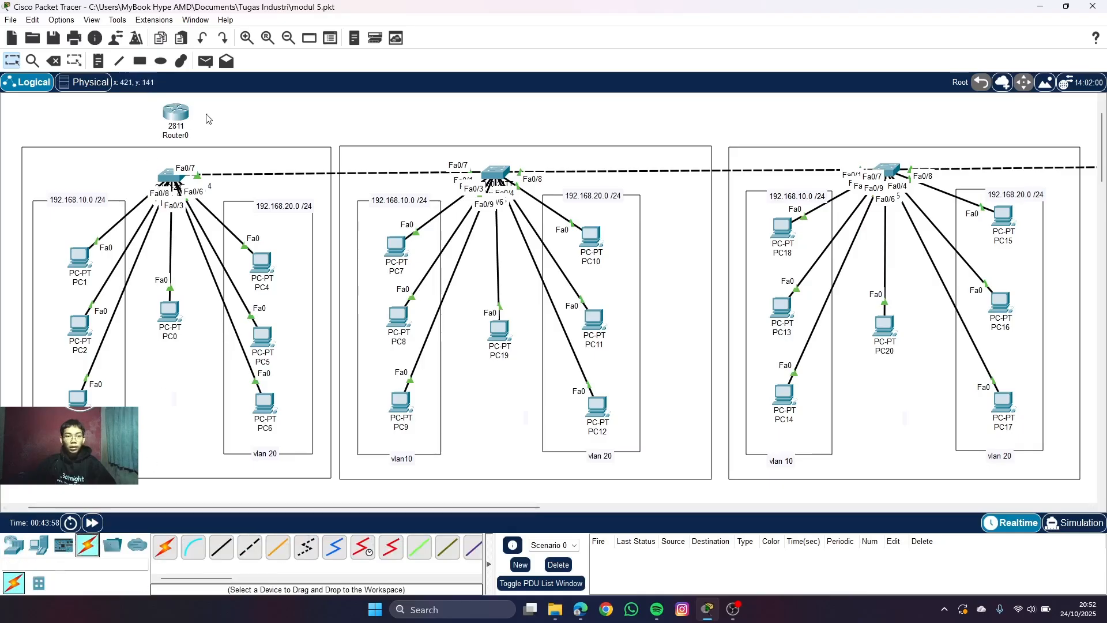
{"action": "left_click", "coordinate": [171, 563]}
{"action": "left_click", "coordinate": [178, 116]}
{"action": "left_click", "coordinate": [154, 171]}
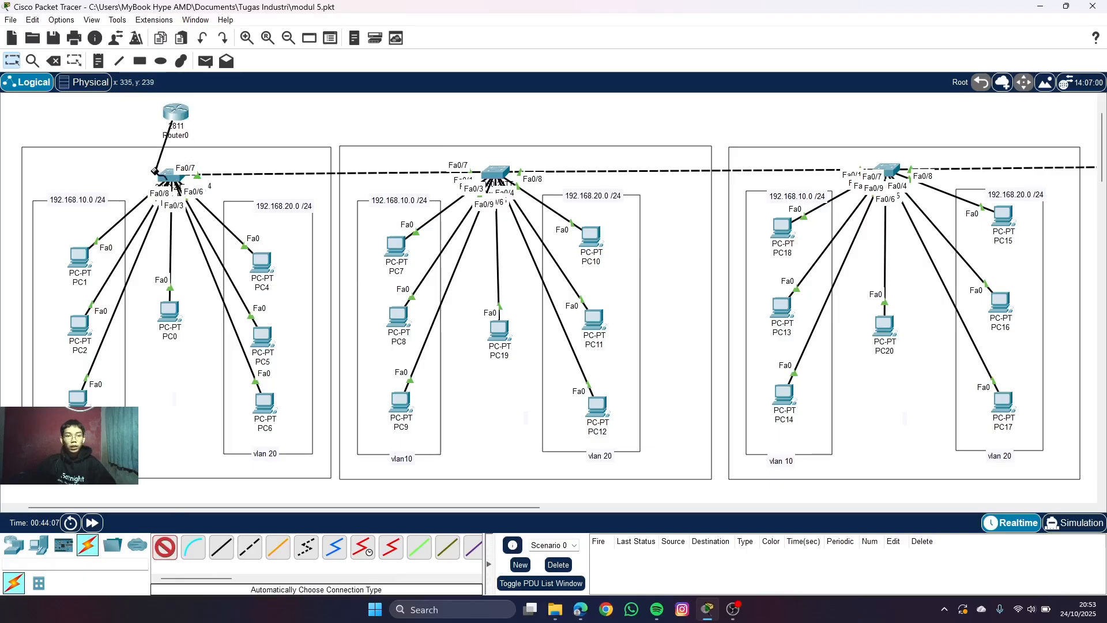
{"action": "left_click", "coordinate": [171, 178]}
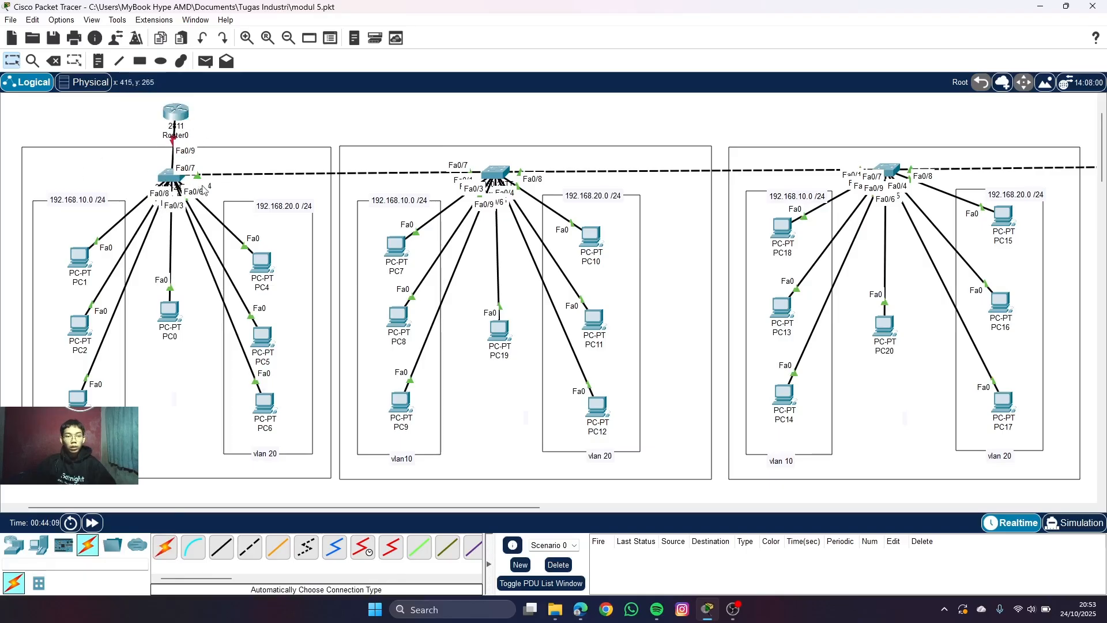
- Open Router0's command-line interface and answer no to the initial configuration dialog
{"action": "left_click", "coordinate": [179, 115]}
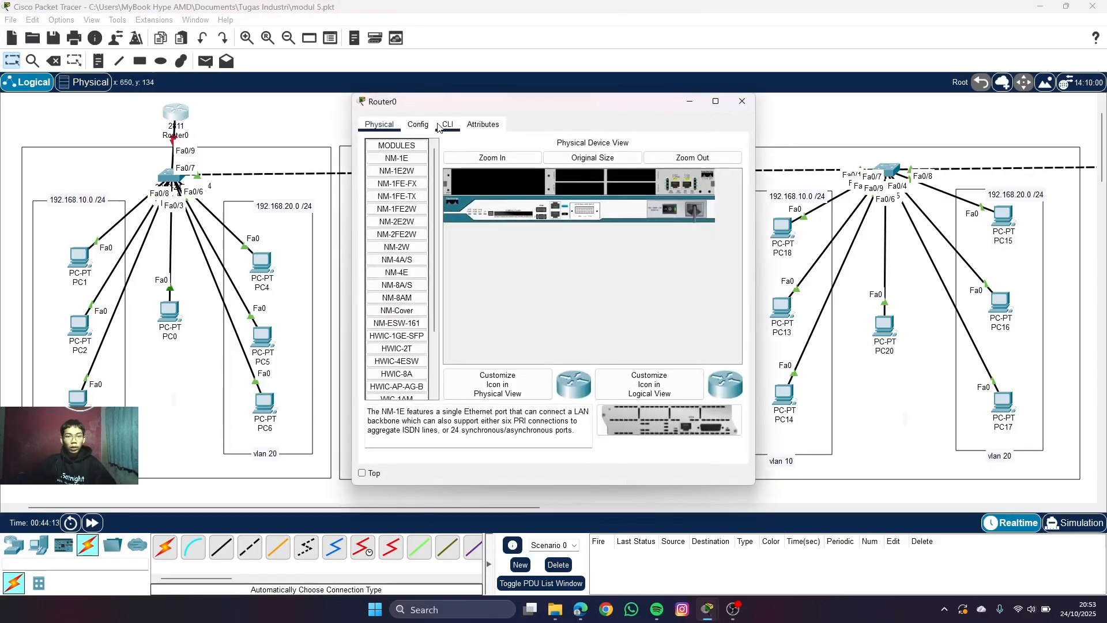
{"action": "left_click", "coordinate": [447, 125]}
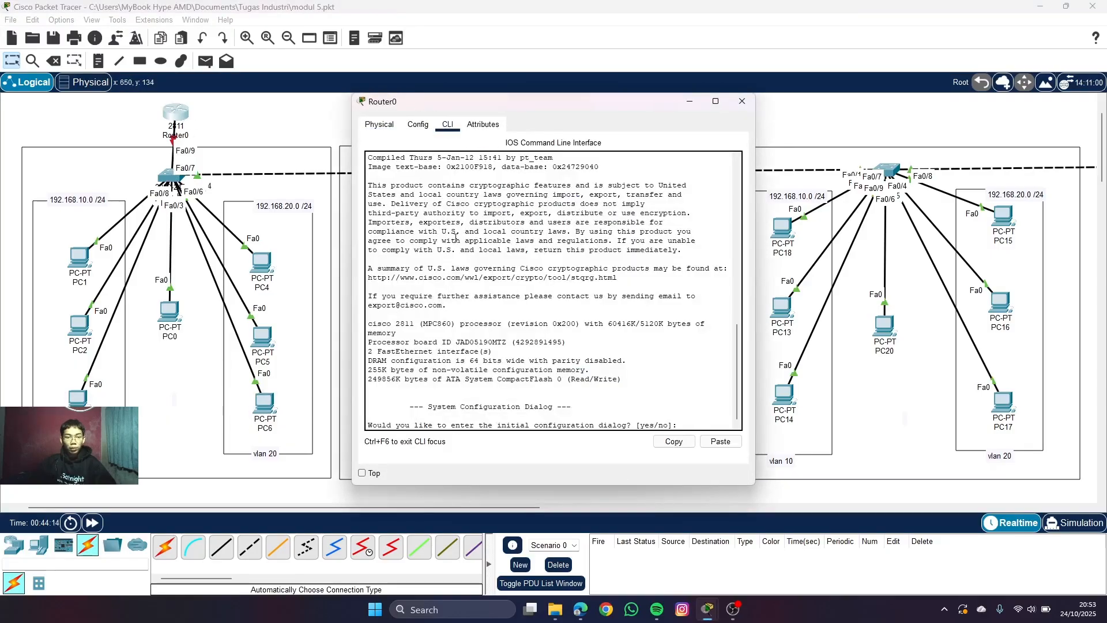
{"action": "left_click", "coordinate": [694, 392]}
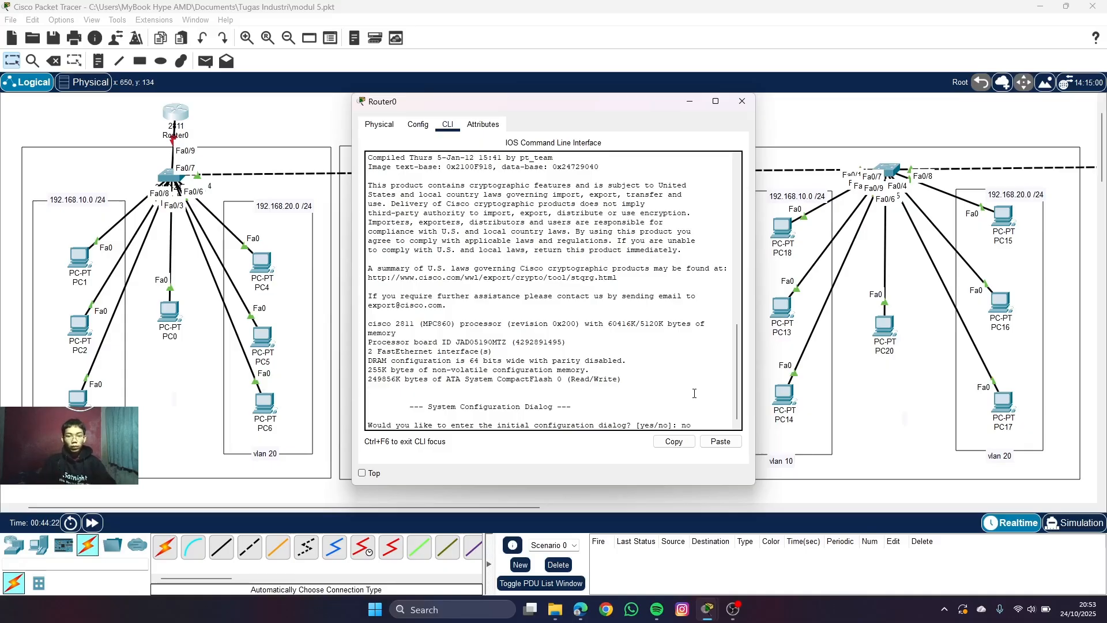
{"action": "type", "text": "no"}
{"action": "key", "text": "Return"}
{"action": "key", "text": "Return"}
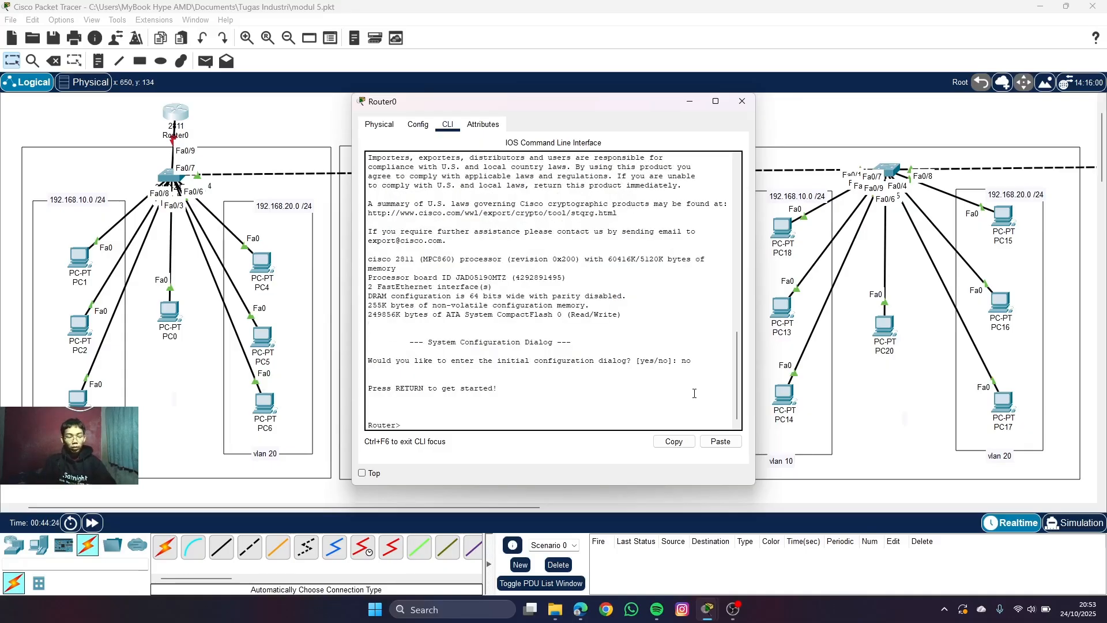
- Enter Router0's privileged mode with en and its global configuration mode with conf t
{"action": "type", "text": "en"}
{"action": "key", "text": "Return"}
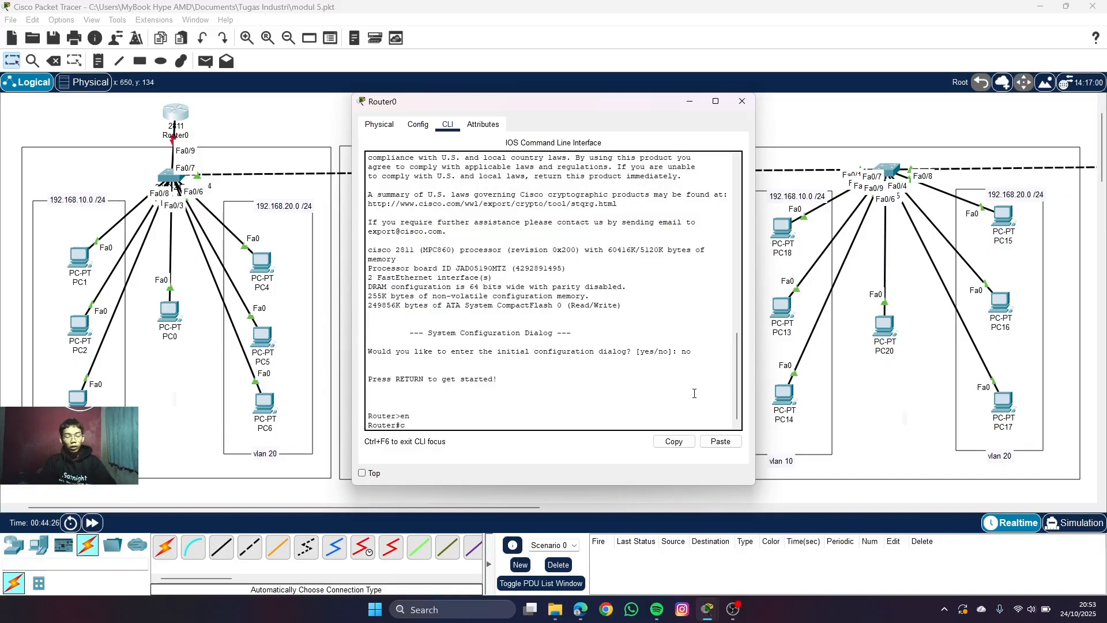
{"action": "type", "text": "conf t"}
{"action": "key", "text": "Return"}
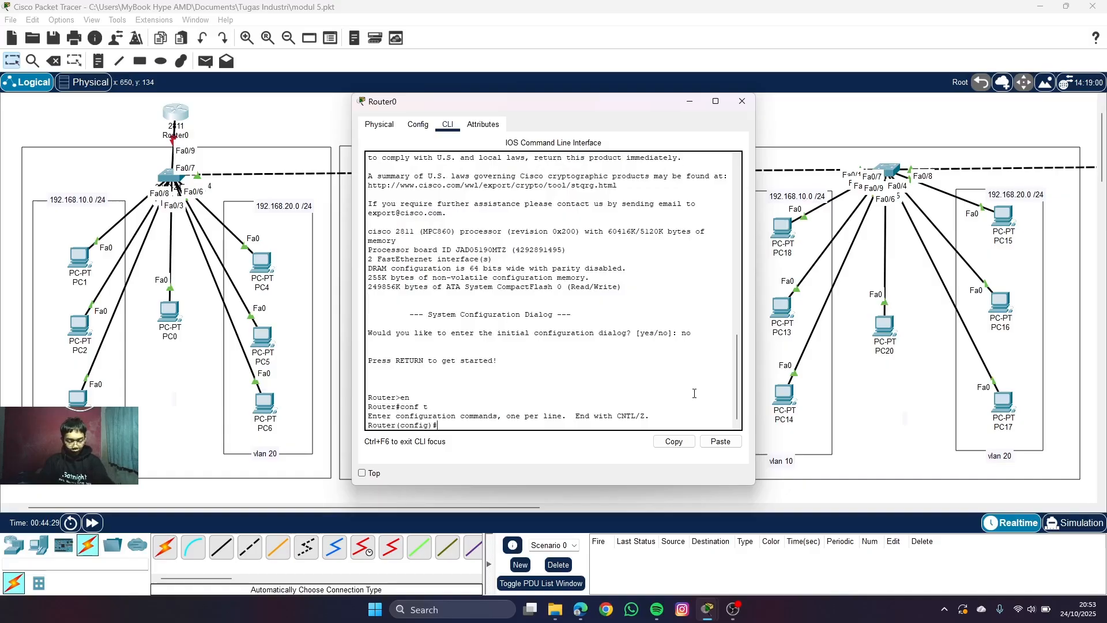
- Minimize Router0's window and move the router farther up from the first switch to lengthen their link
{"action": "left_click", "coordinate": [690, 102]}
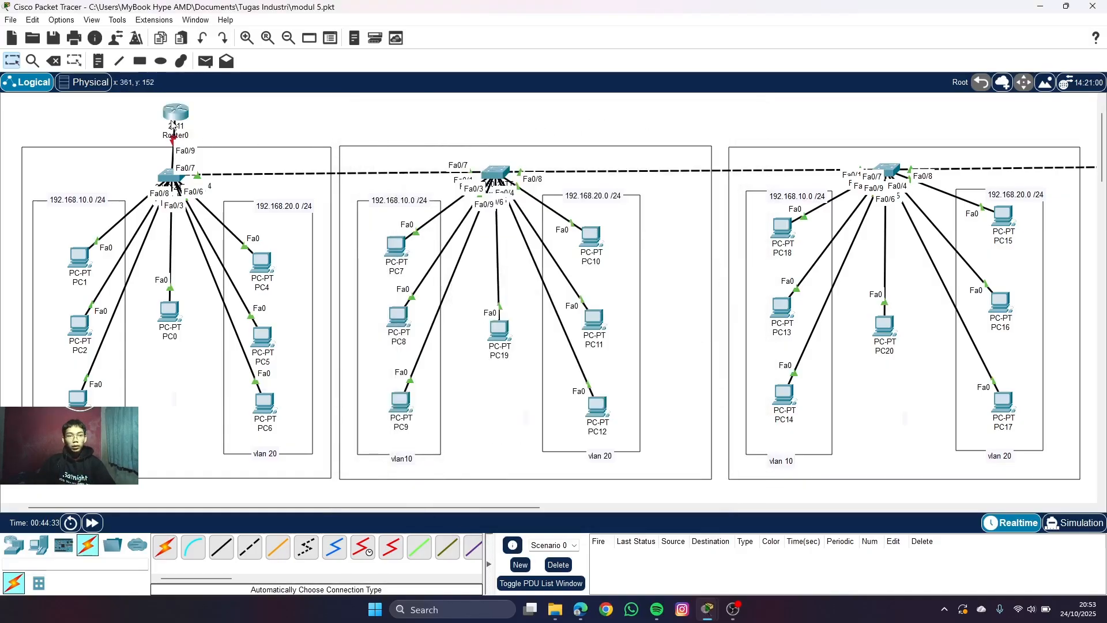
{"action": "left_click_drag", "start_coordinate": [174, 121], "coordinate": [174, 105]}
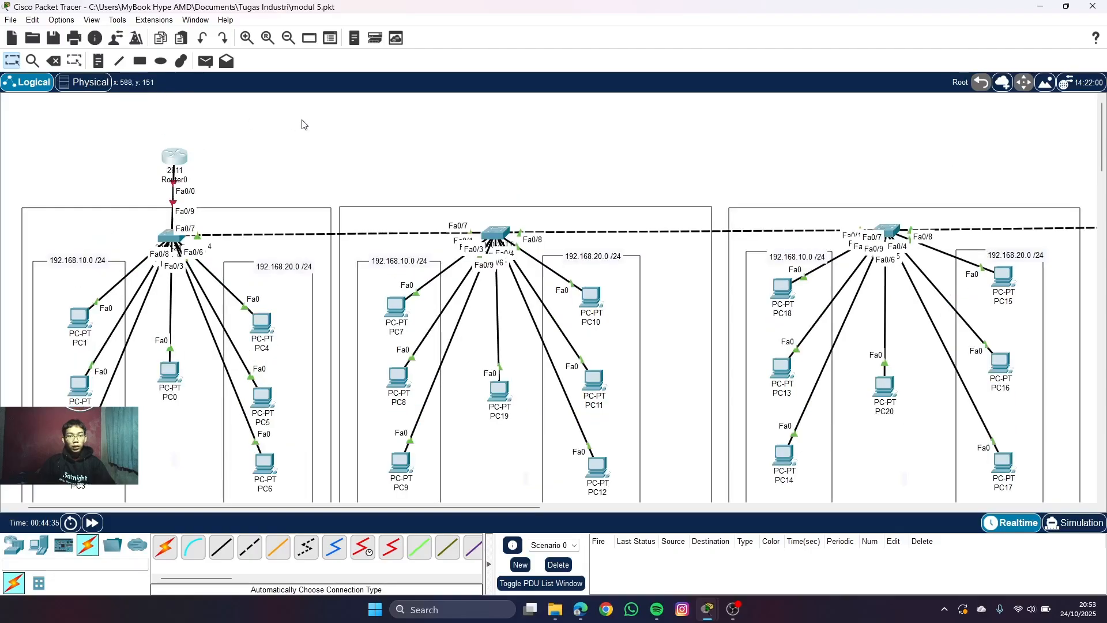
{"action": "left_click_drag", "start_coordinate": [177, 163], "coordinate": [174, 139]}
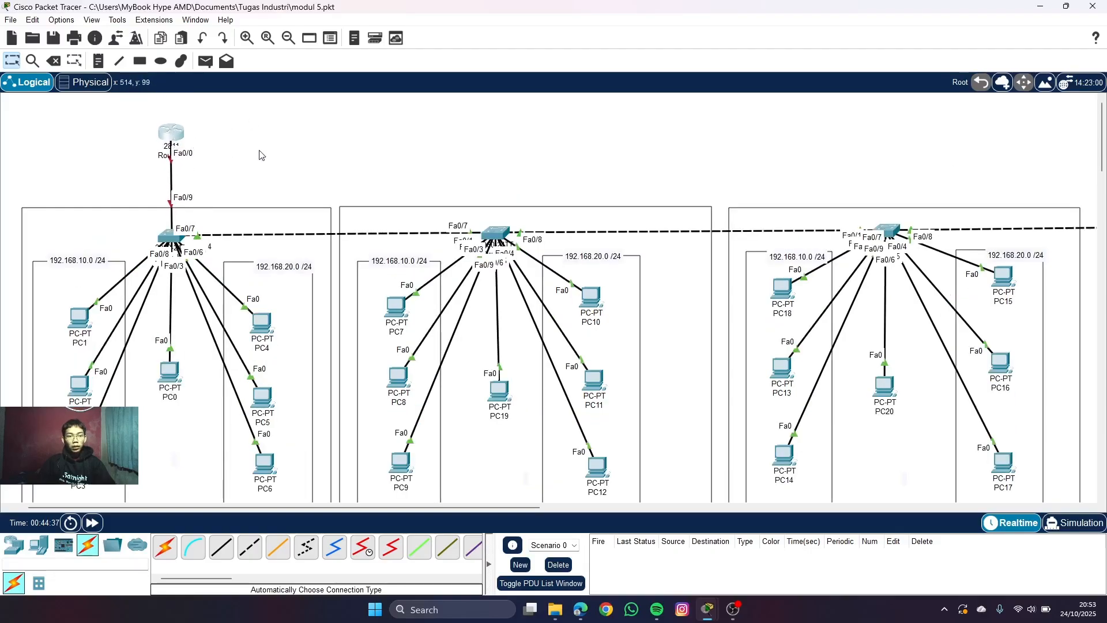
- Add a text note beside Router0 with the first line "vlan 1 = 192.168.1.254/24"
{"action": "left_click", "coordinate": [206, 60]}
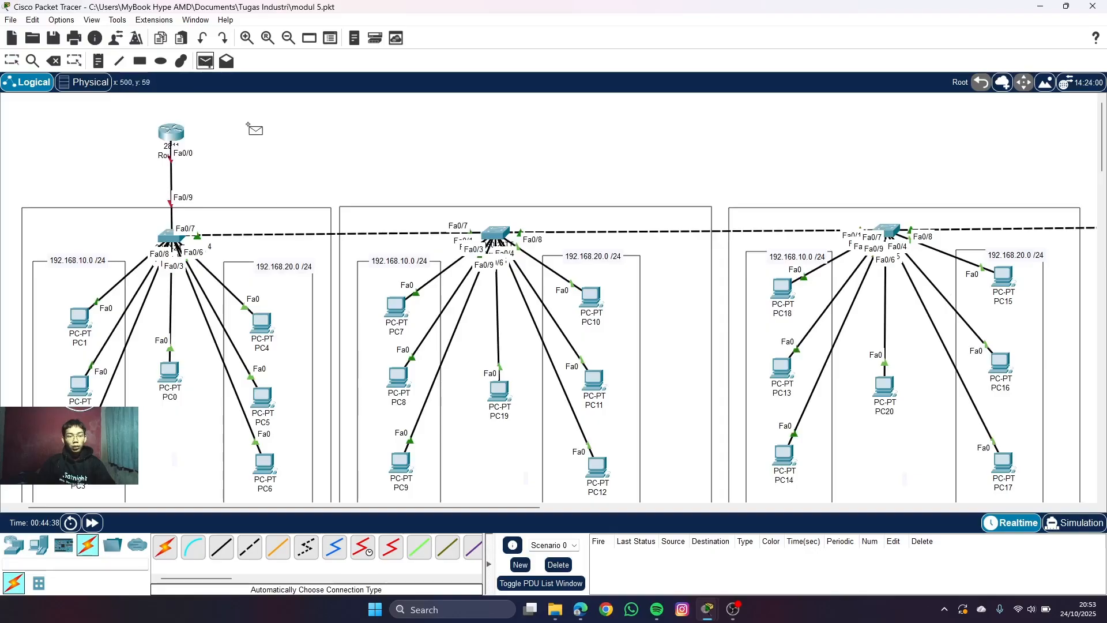
{"action": "left_click", "coordinate": [99, 60]}
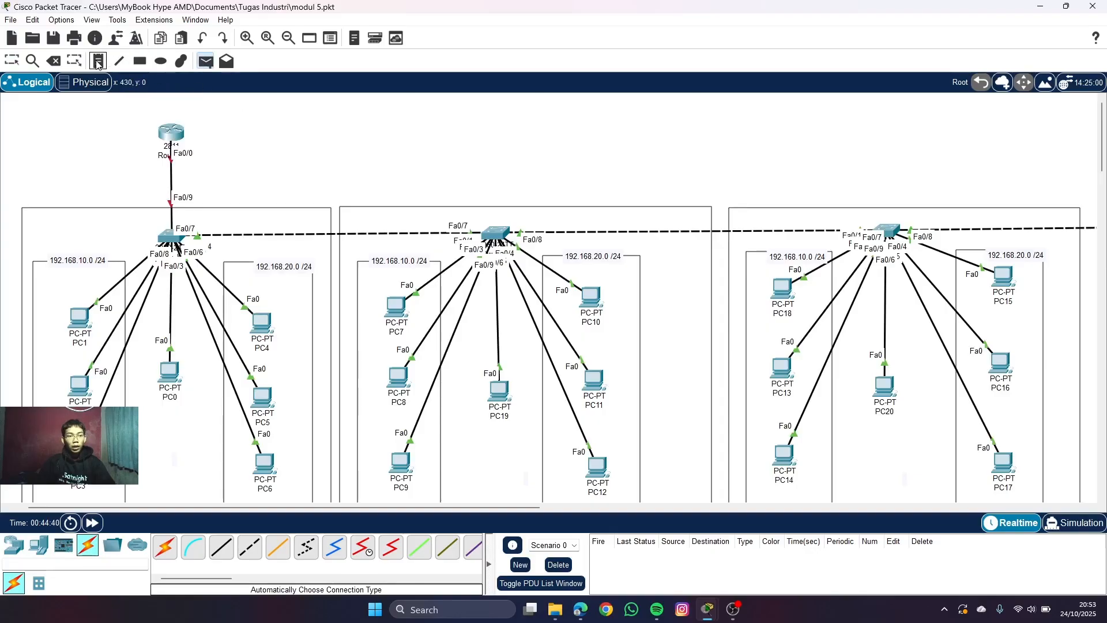
{"action": "left_click", "coordinate": [283, 118]}
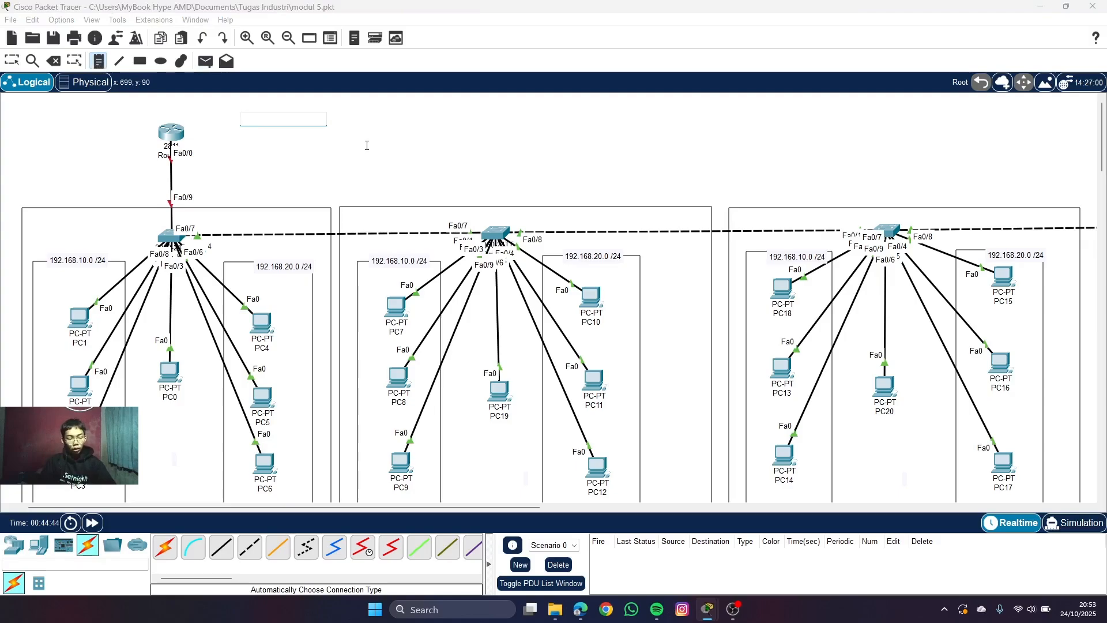
{"action": "type", "text": "V"}
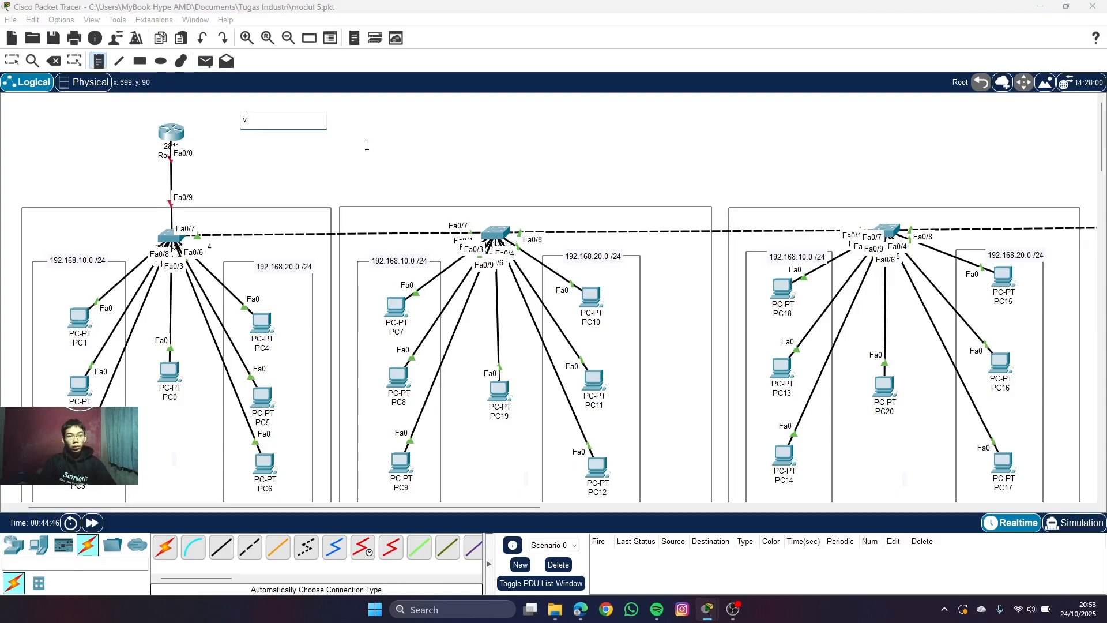
{"action": "type", "text": "lan 1"}
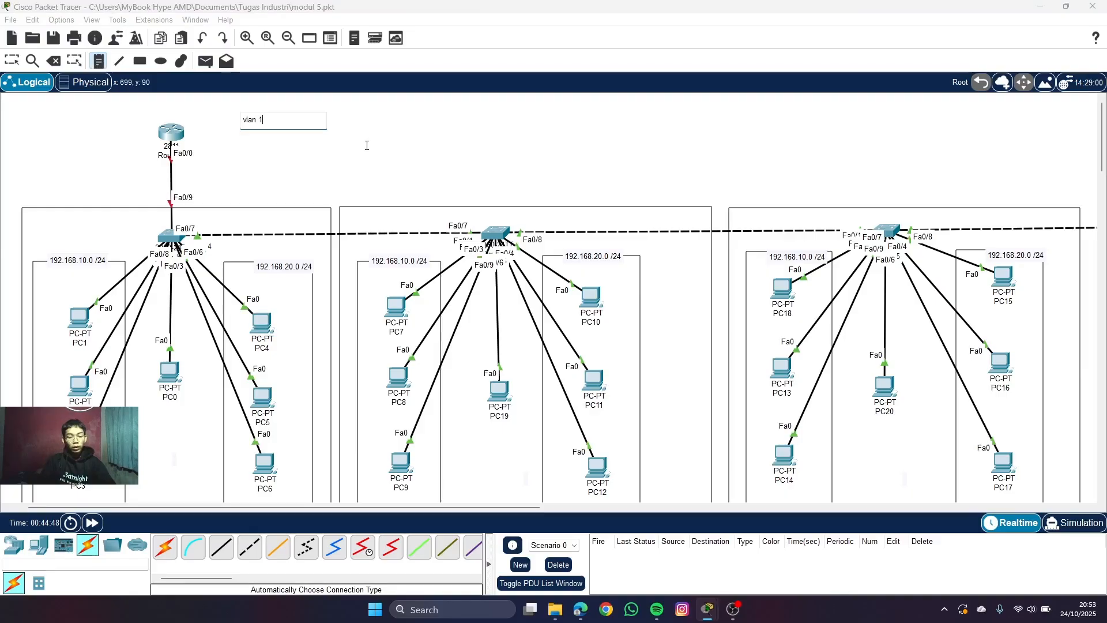
{"action": "type", "text": "="}
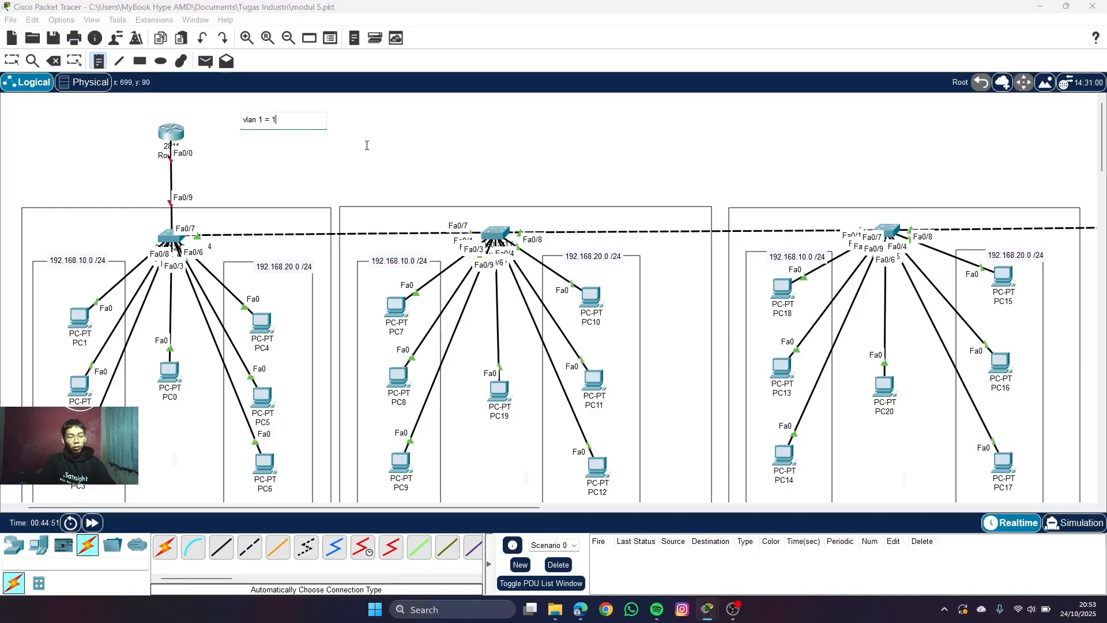
{"action": "type", "text": " 192.168.1.254/"}
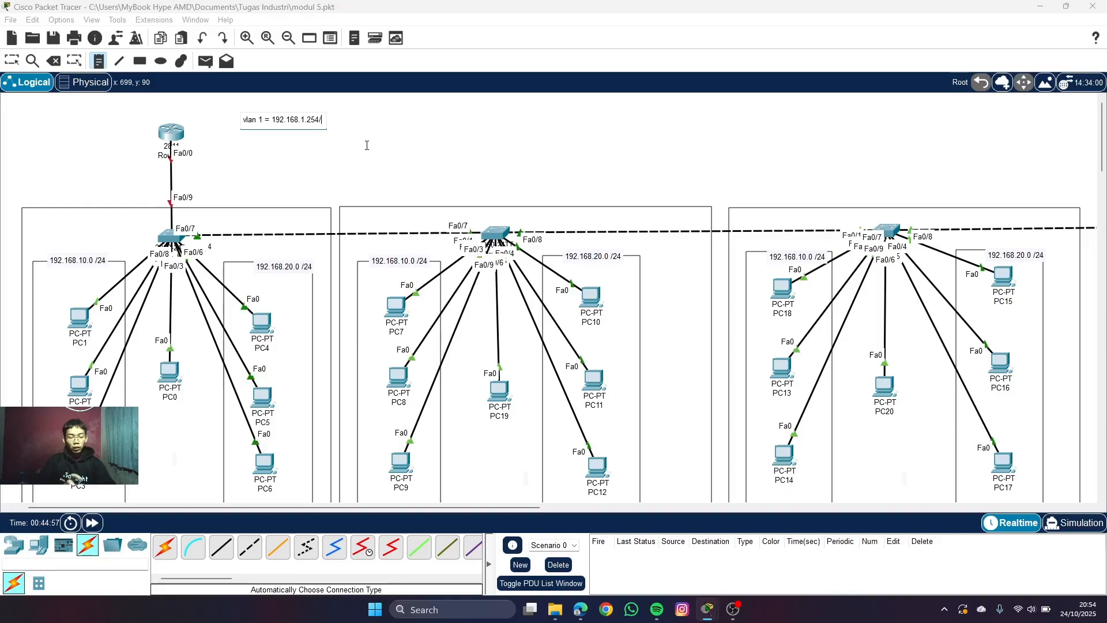
{"action": "type", "text": "24"}
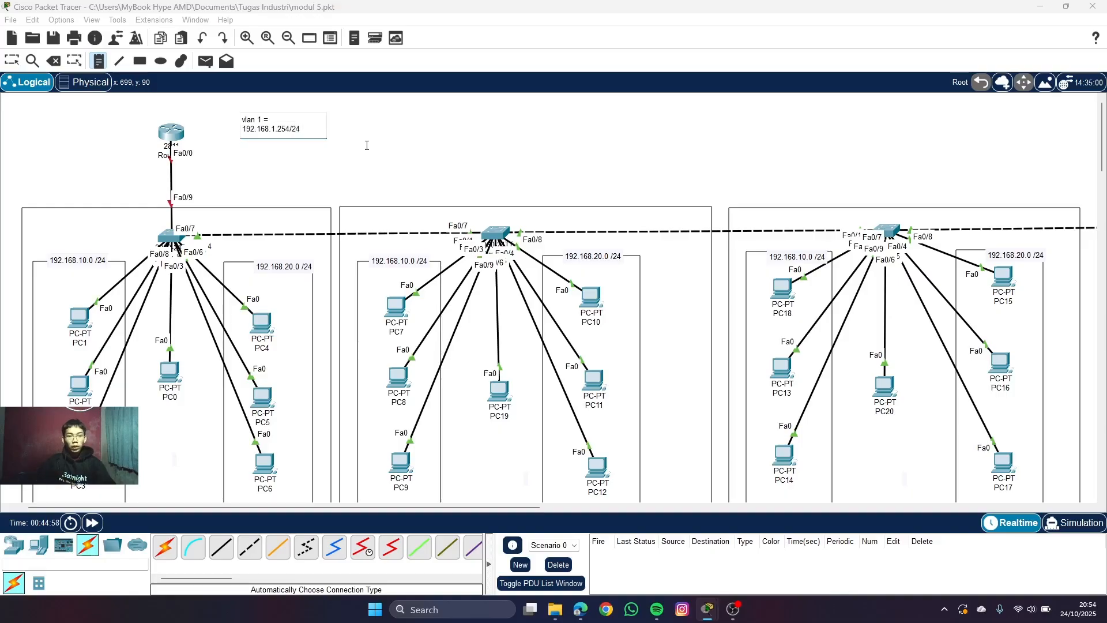
- Add a second line "vlan 10 = 192.168.10.254/24" to the note beside the router
{"action": "key", "text": "Return"}
{"action": "type", "text": "vlan"}
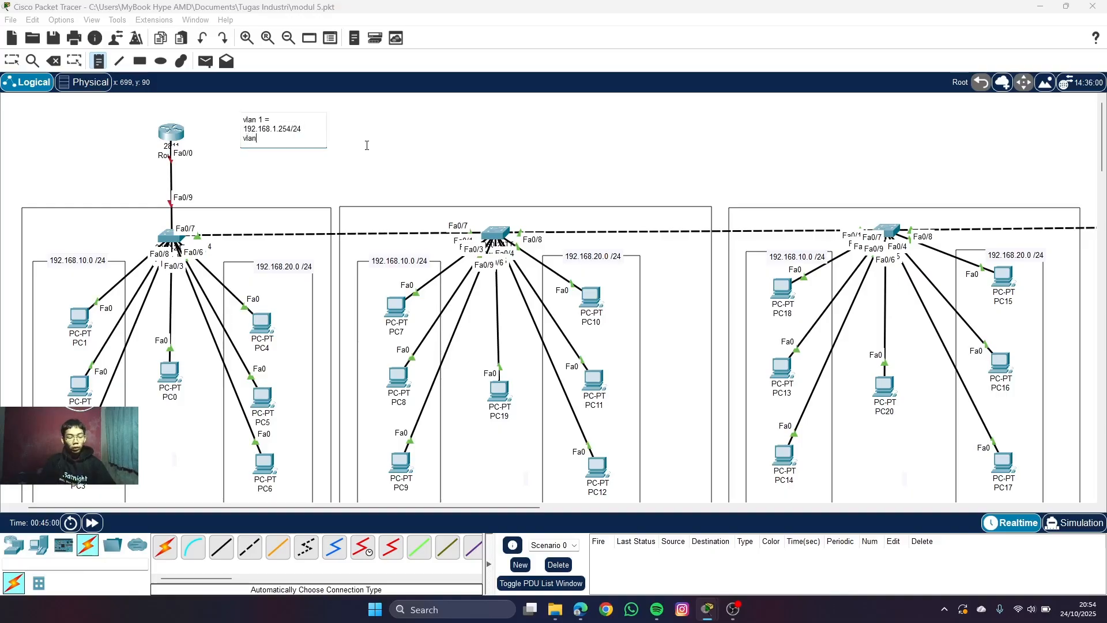
{"action": "type", "text": " 1"}
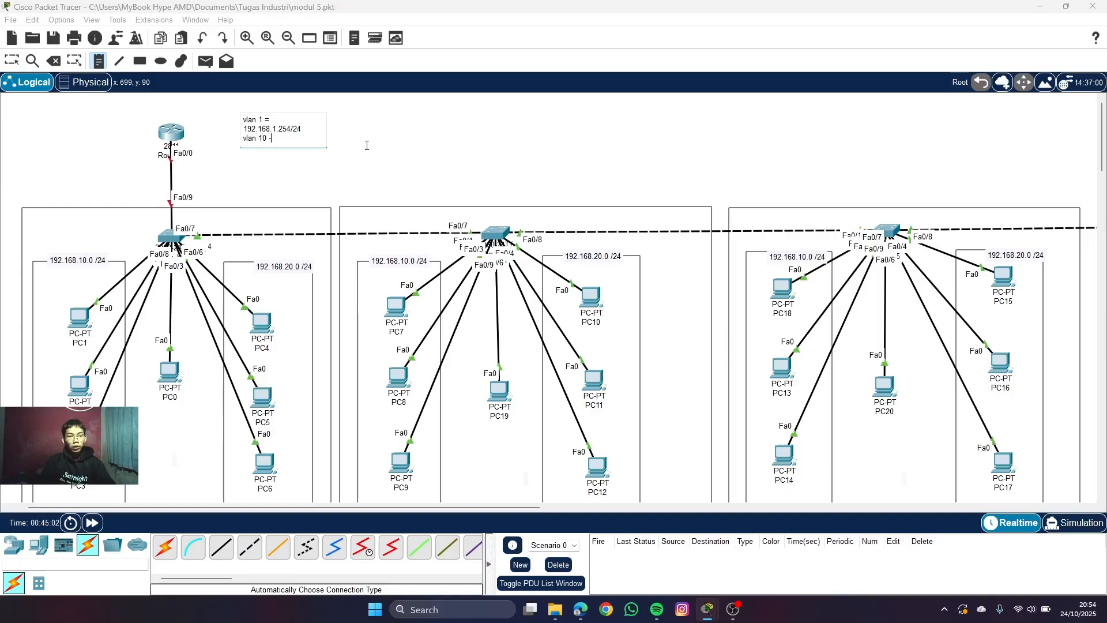
{"action": "type", "text": "0 = 192.168."}
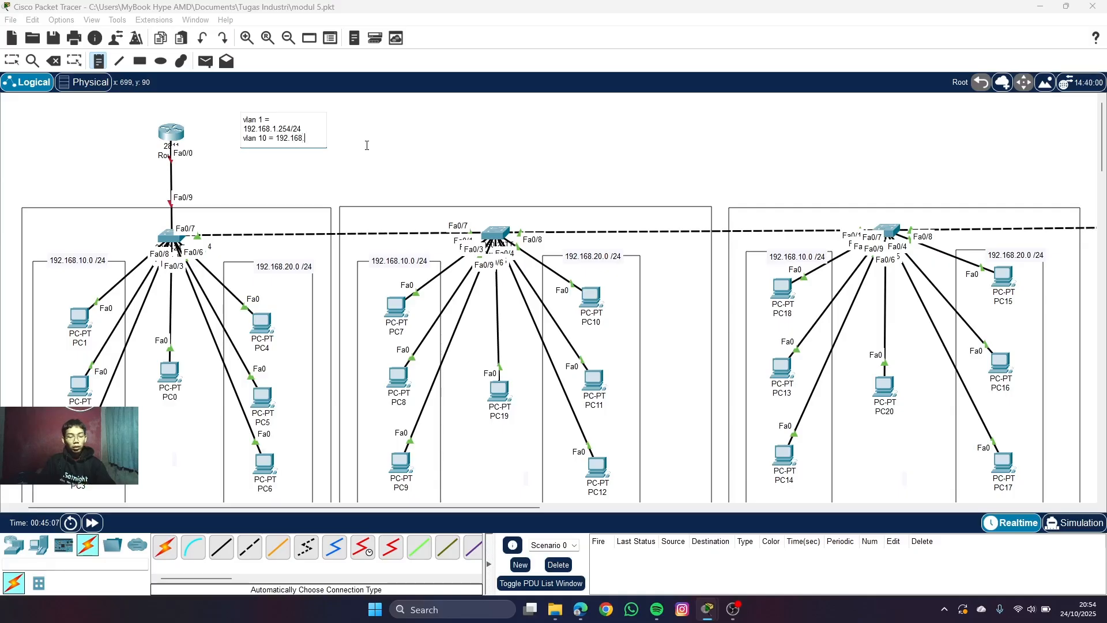
{"action": "type", "text": "10.254"}
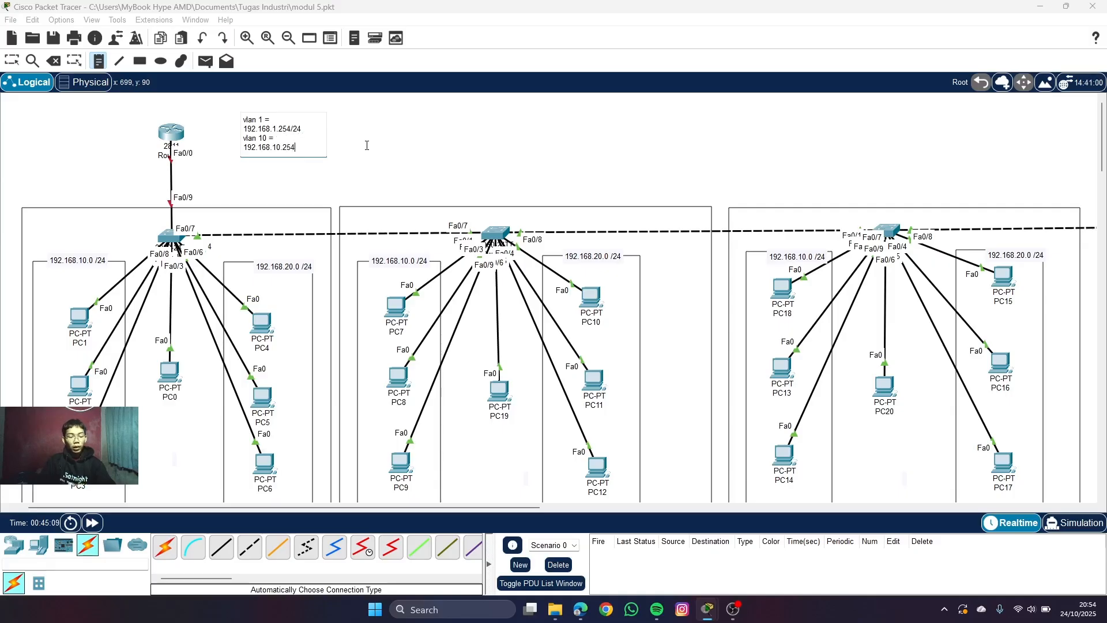
{"action": "type", "text": "/24"}
- Add a third line "vlan 20 = 192.168.20.254/24" to the router note and finish the note
{"action": "key", "text": "Return"}
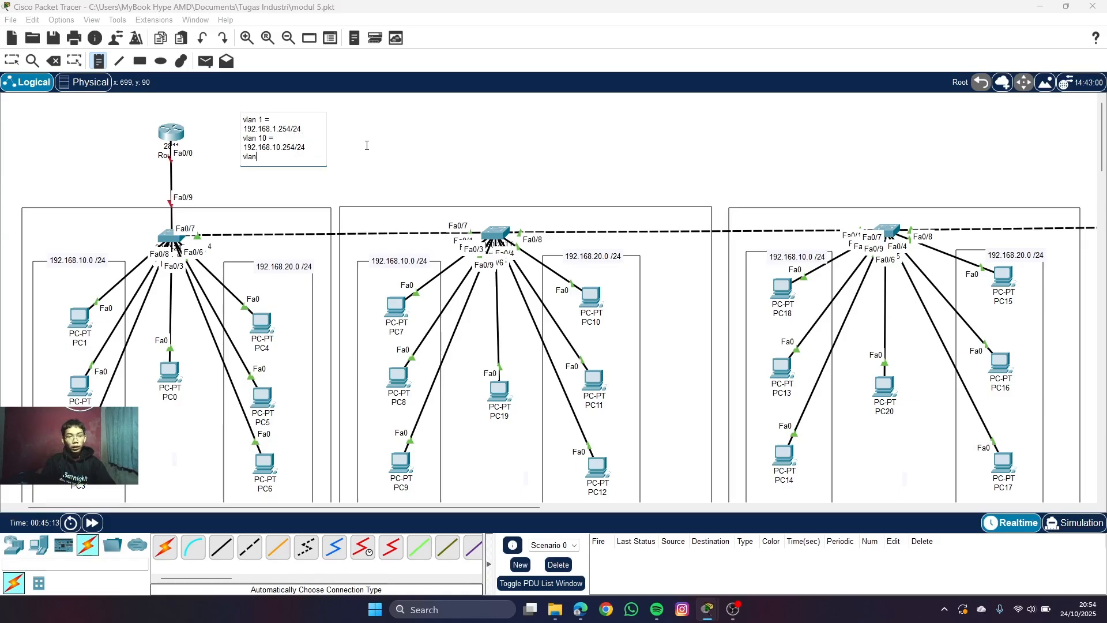
{"action": "type", "text": "vlan 20 = 192.168.20."}
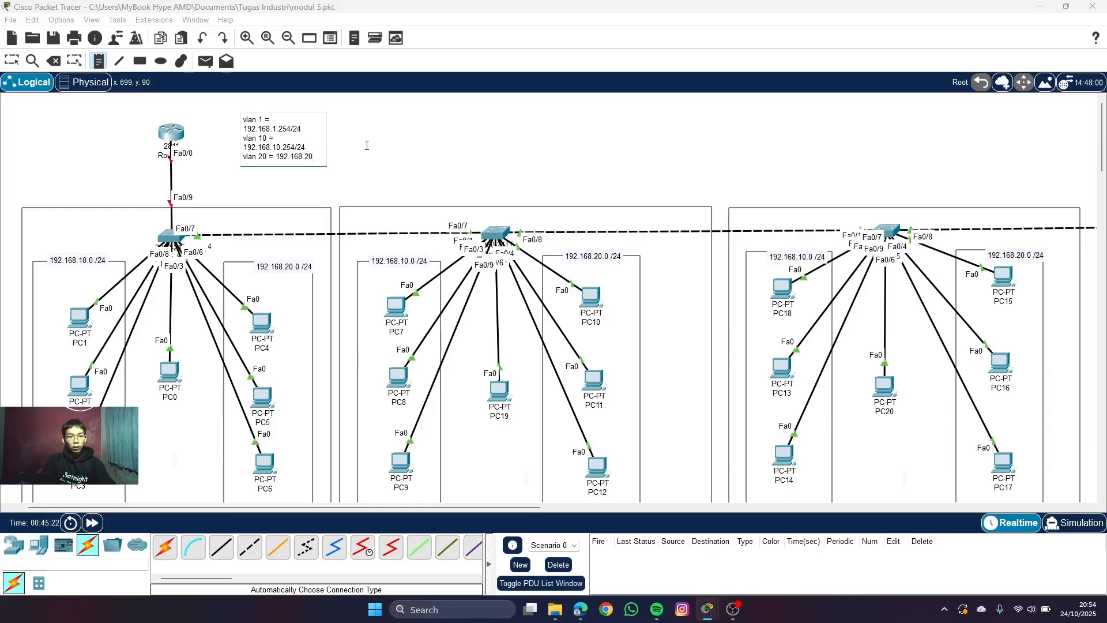
{"action": "type", "text": "254/24"}
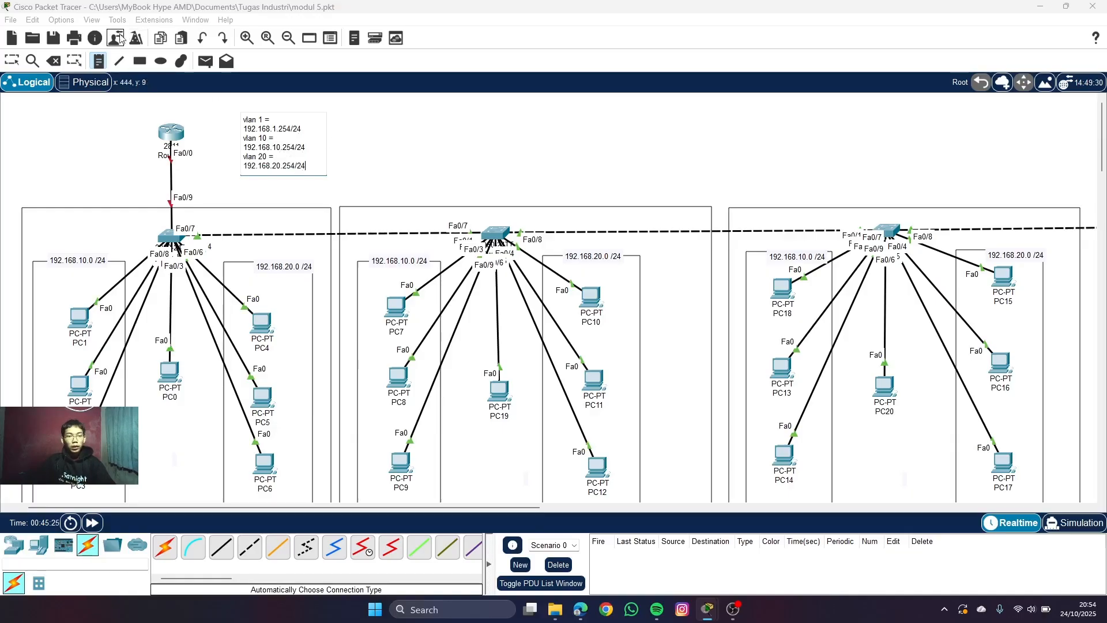
{"action": "left_click", "coordinate": [12, 60]}
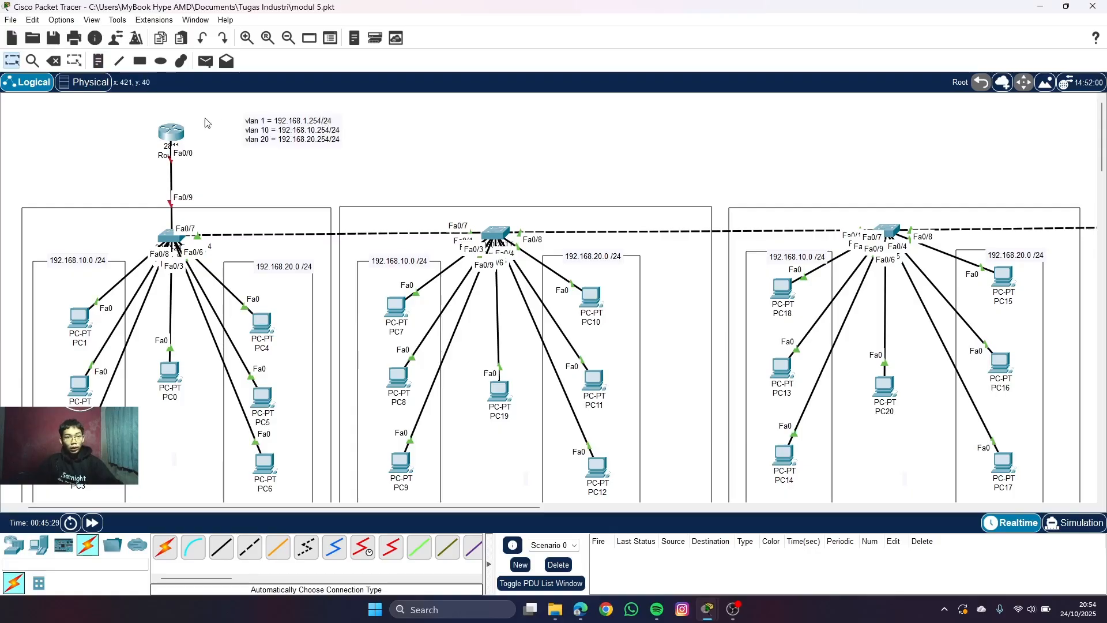
- Nudge Router0 slightly higher above the first switch and bring its command-line interface back up
{"action": "left_click", "coordinate": [171, 132]}
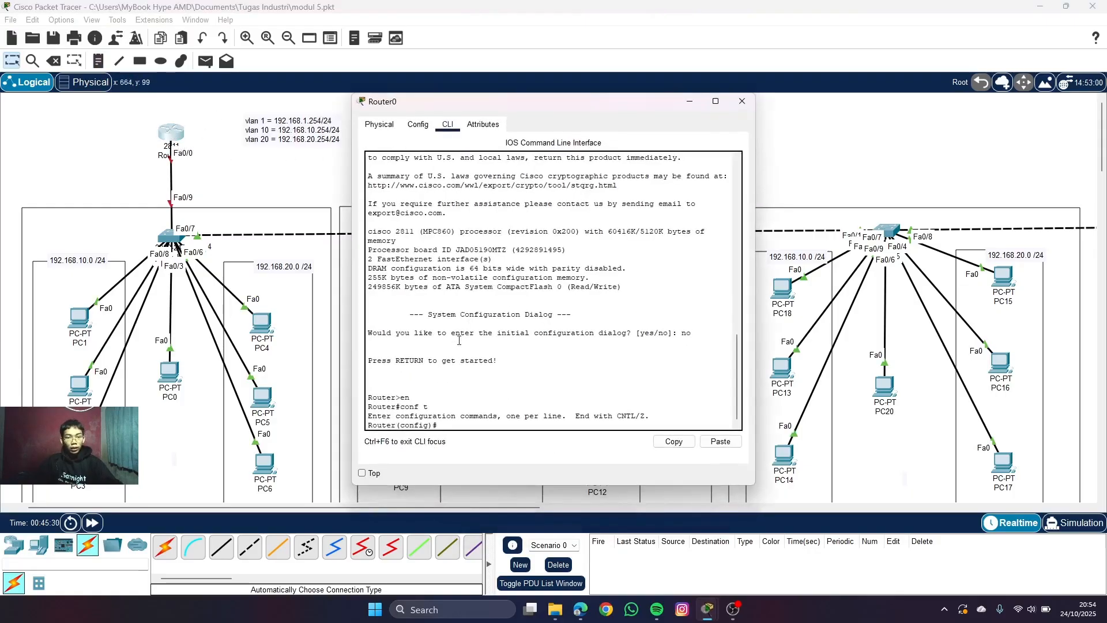
{"action": "left_click", "coordinate": [206, 176]}
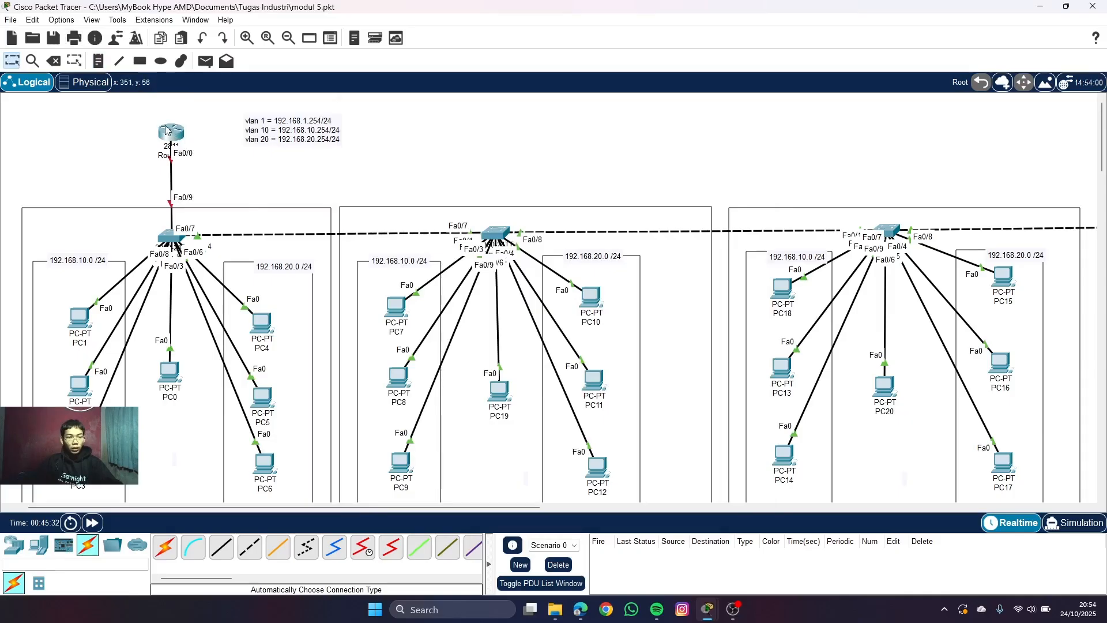
{"action": "mouse_move", "coordinate": [166, 126]}
{"action": "left_mouse_down"}
{"action": "mouse_move", "coordinate": [92, 122]}
{"action": "mouse_move", "coordinate": [192, 141]}
{"action": "mouse_move", "coordinate": [164, 119]}
{"action": "left_mouse_up"}
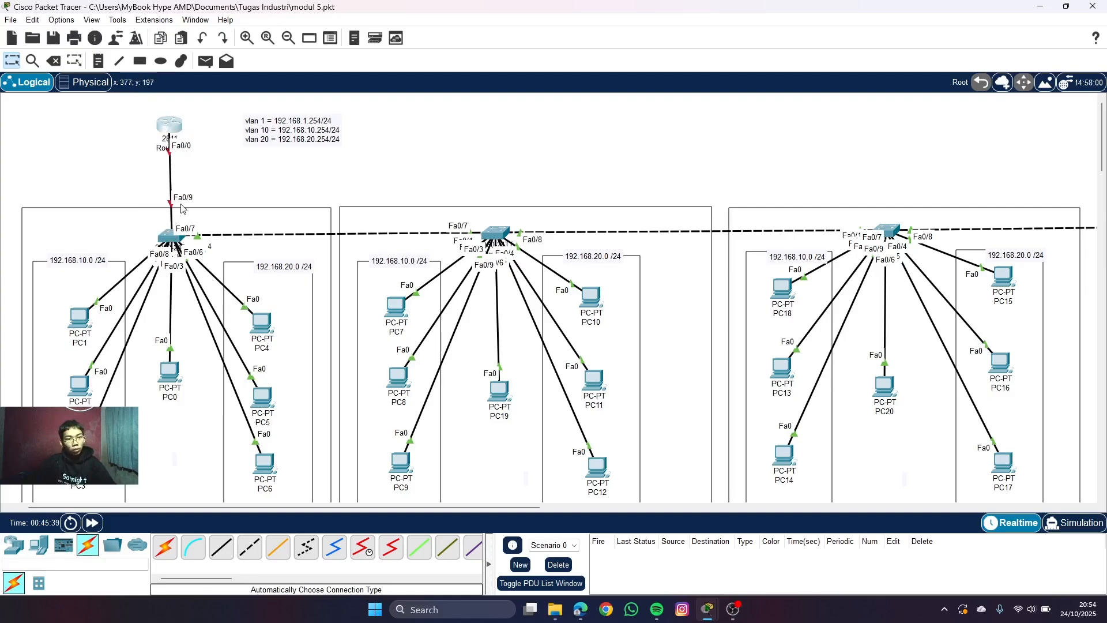
{"action": "left_click", "coordinate": [170, 127]}
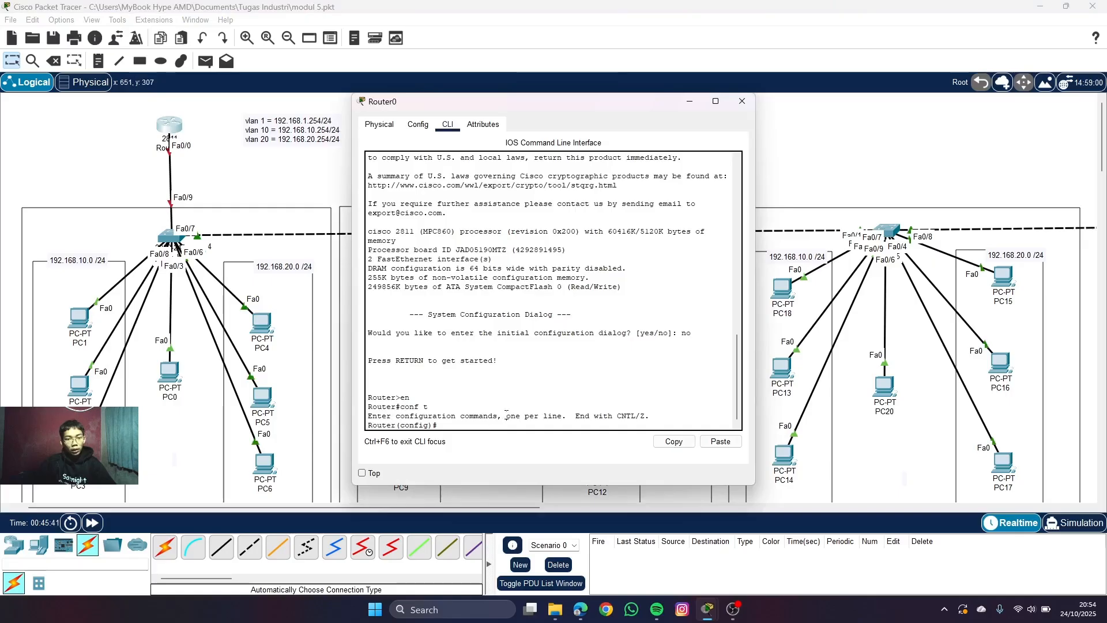
- Try to select interface fa0/9 for configuration on Router0
{"action": "type", "text": "int"}
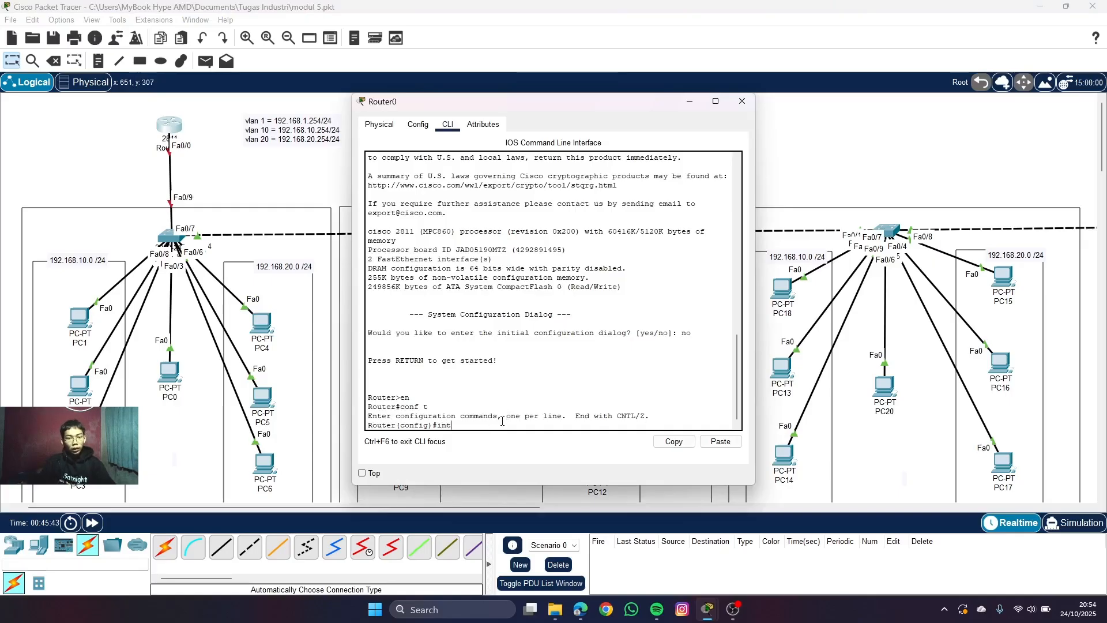
{"action": "type", "text": " fa0/9"}
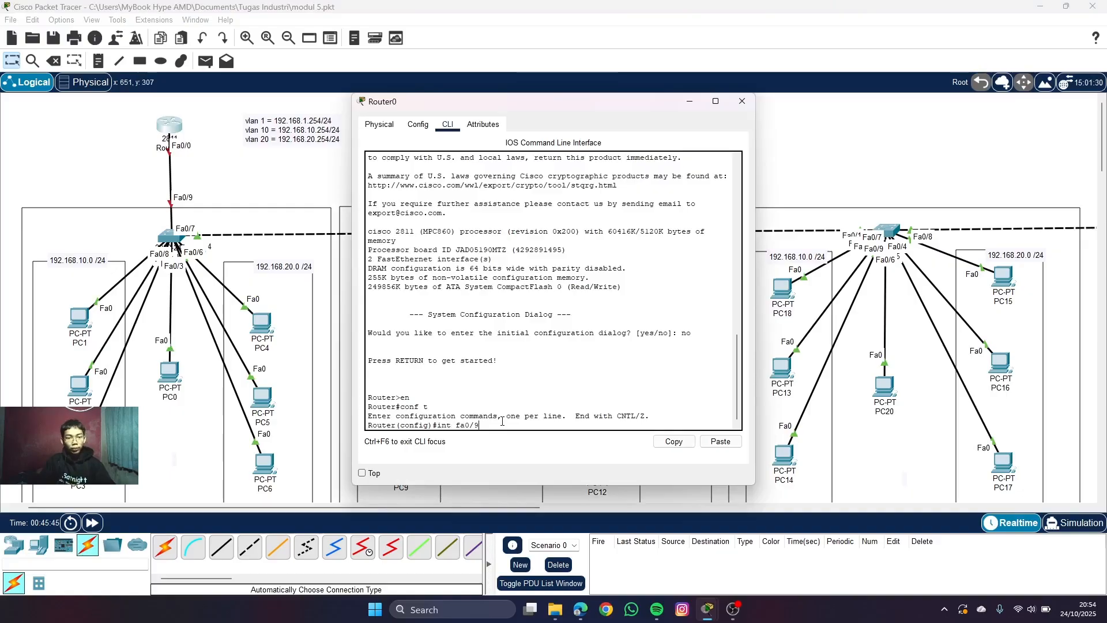
{"action": "key", "text": "Return"}
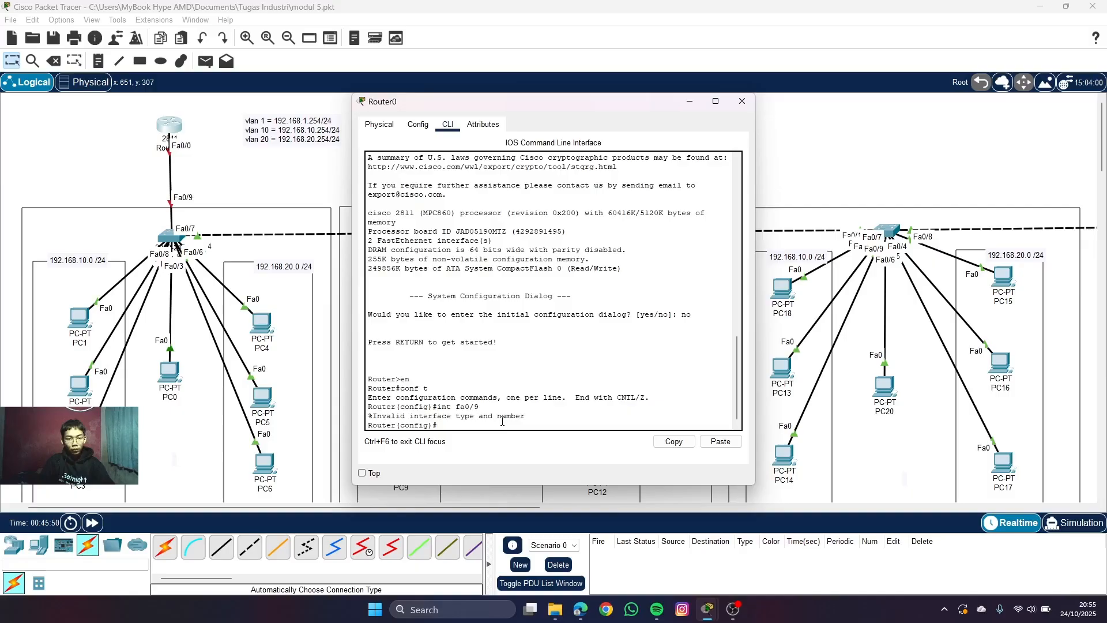
- Select interface fa0/0 on Router0 and enable it with the no shutdown command
{"action": "type", "text": "int fa"}
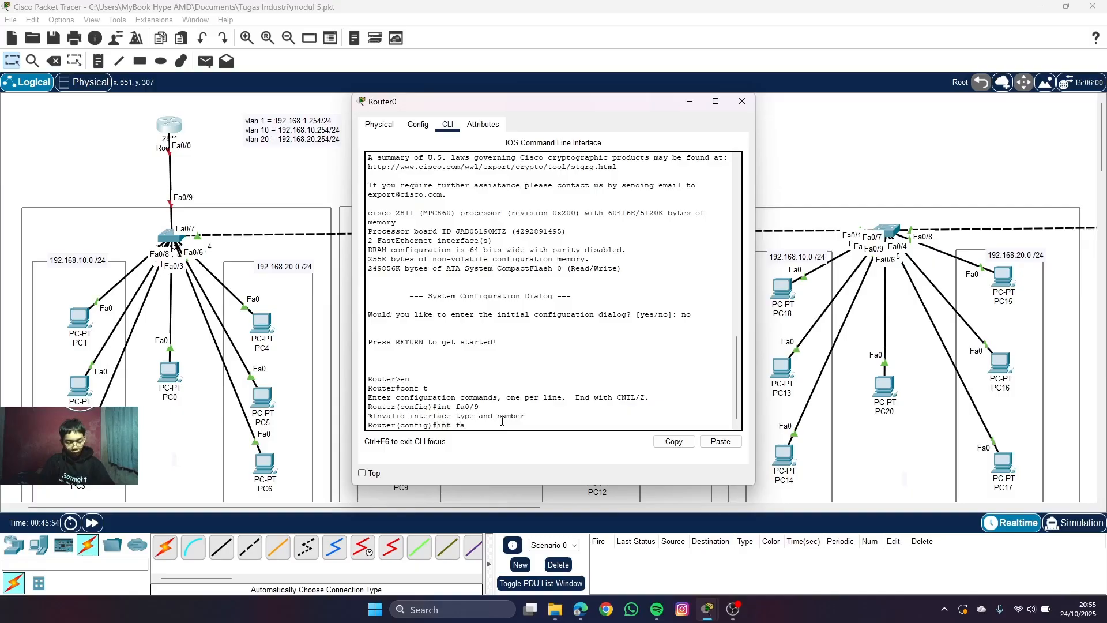
{"action": "type", "text": "0/0"}
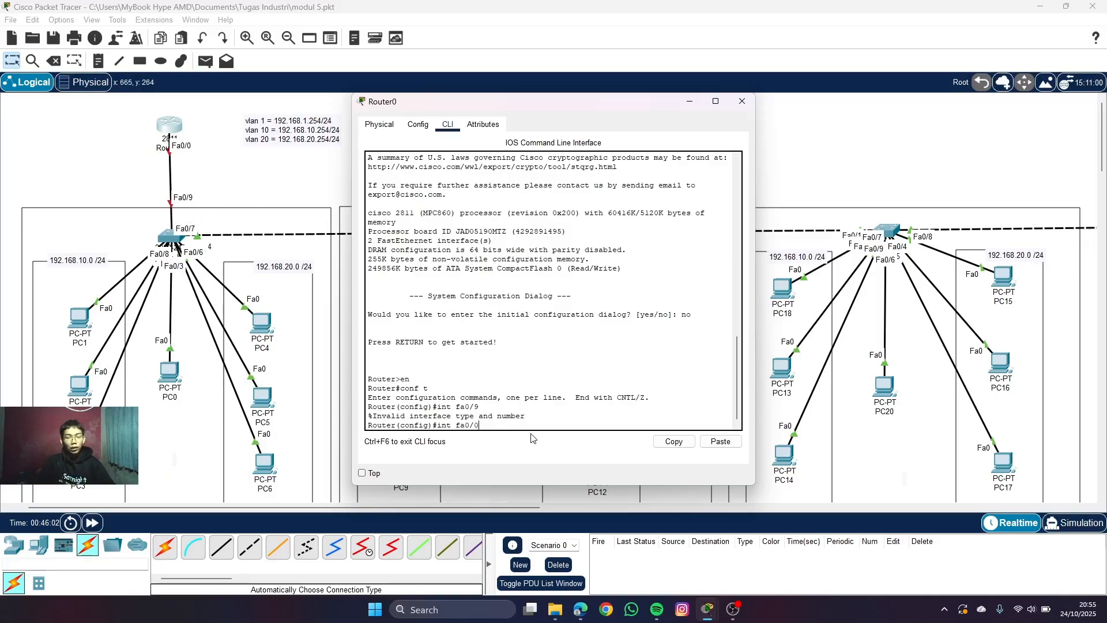
{"action": "key", "text": "Return"}
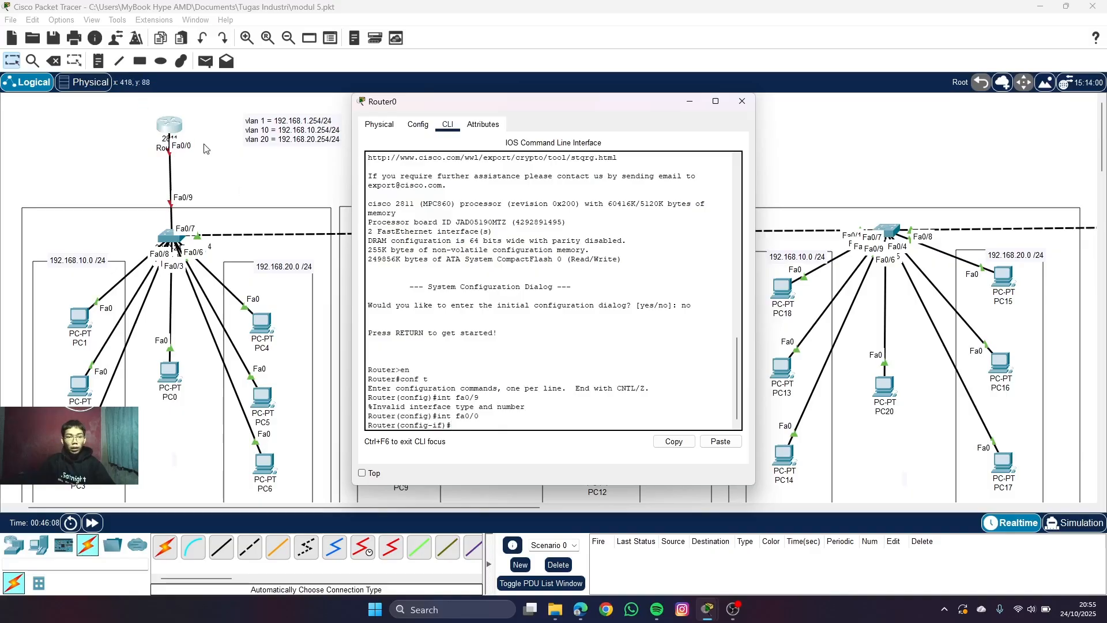
{"action": "mouse_move", "coordinate": [177, 130]}
{"action": "left_mouse_down"}
{"action": "mouse_move", "coordinate": [117, 128]}
{"action": "mouse_move", "coordinate": [177, 135]}
{"action": "left_mouse_up"}
{"action": "left_click", "coordinate": [167, 134]}
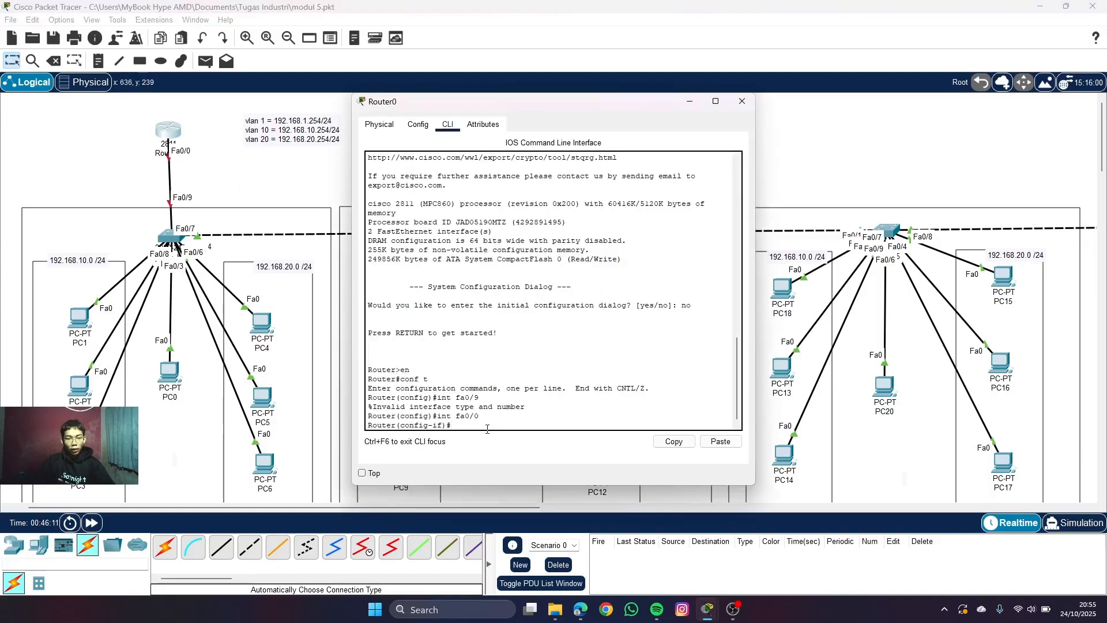
{"action": "type", "text": "mp s"}
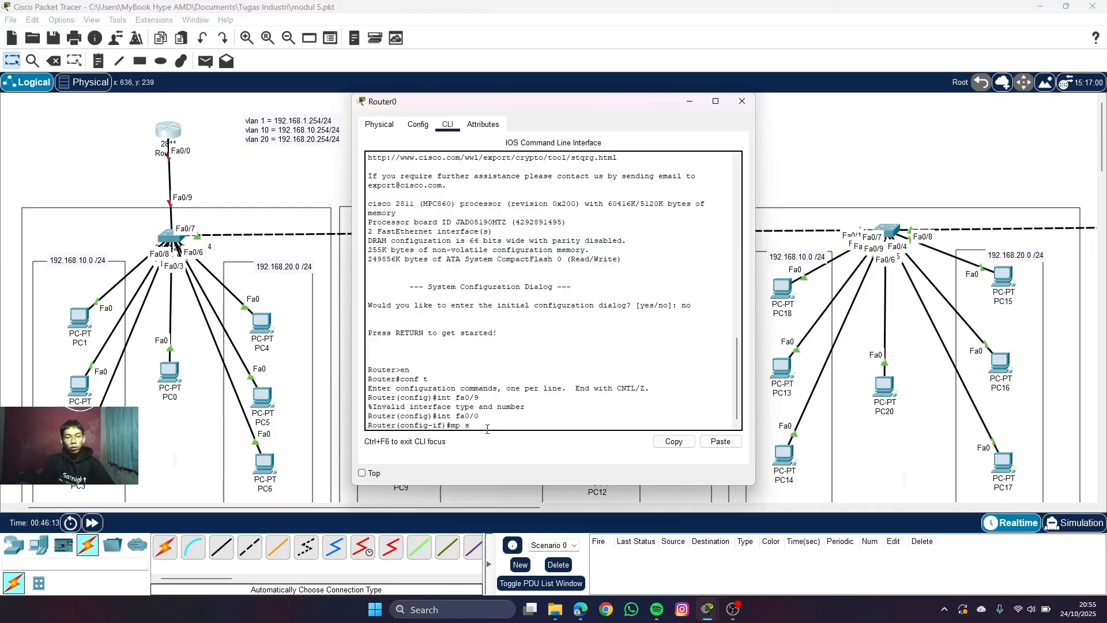
{"action": "key", "text": "BackSpace"}
{"action": "key", "text": "BackSpace"}
{"action": "type", "text": "no shut"}
{"action": "key", "text": "Tab"}
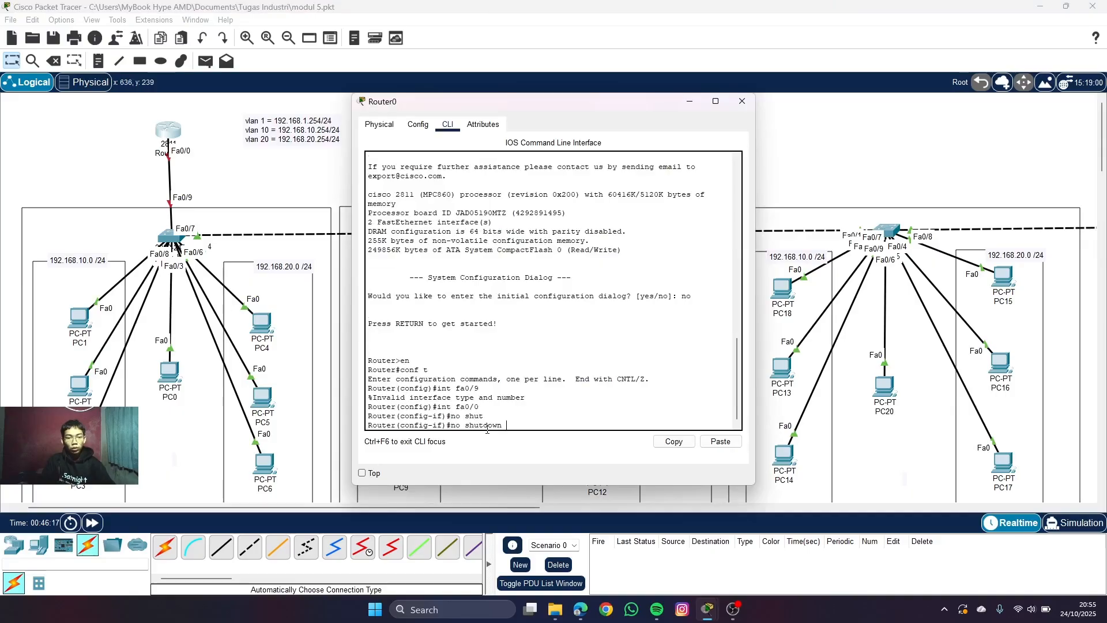
{"action": "key", "text": "Return"}
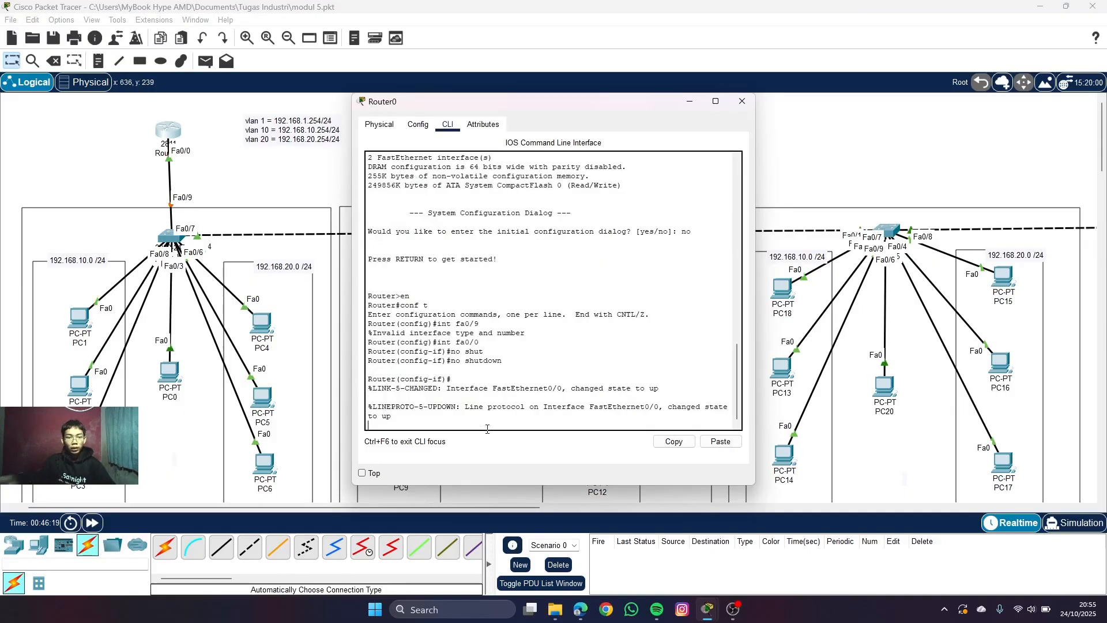
{"action": "key", "text": "Return"}
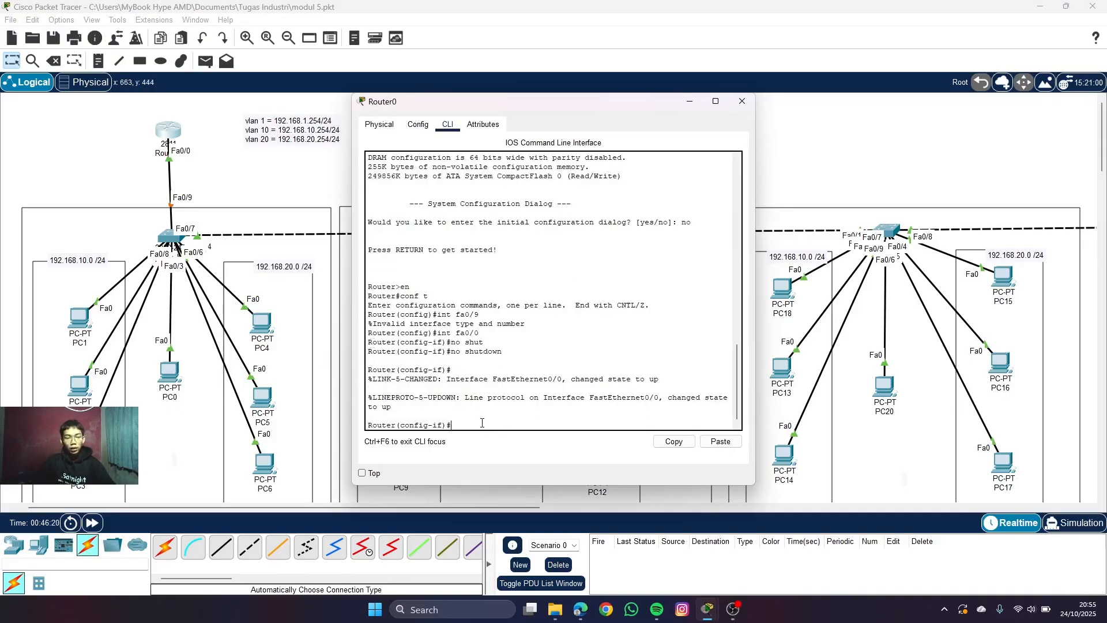
- Move Router0 aside and back above the first switch, and reopen its command-line interface
{"action": "left_click", "coordinate": [166, 137]}
{"action": "left_click_drag", "start_coordinate": [165, 137], "coordinate": [76, 132]}
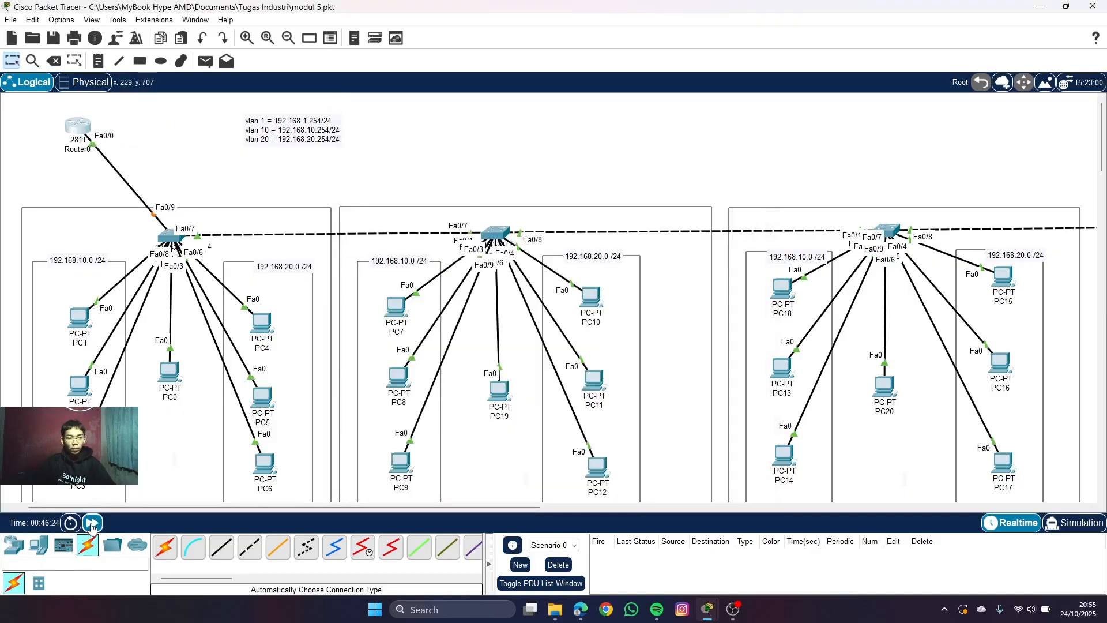
{"action": "left_click_drag", "start_coordinate": [74, 131], "coordinate": [165, 139]}
{"action": "left_click", "coordinate": [165, 137]}
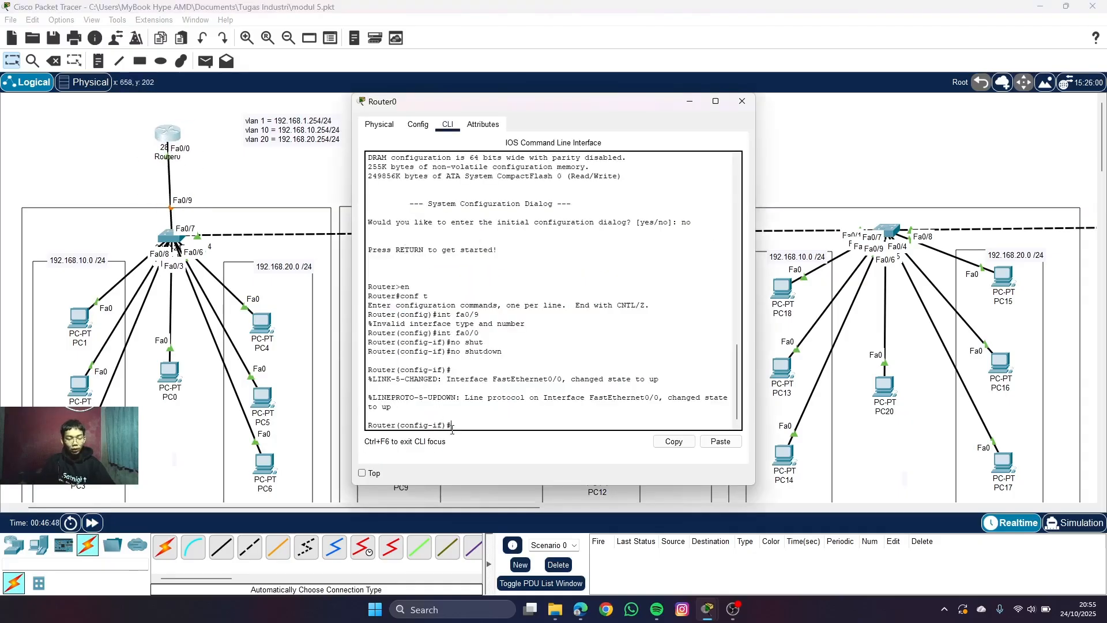
- Assign IP address 192.168.1.254 with mask 255.255.255.0 to the router's fa0/0 interface
{"action": "type", "text": "ip"}
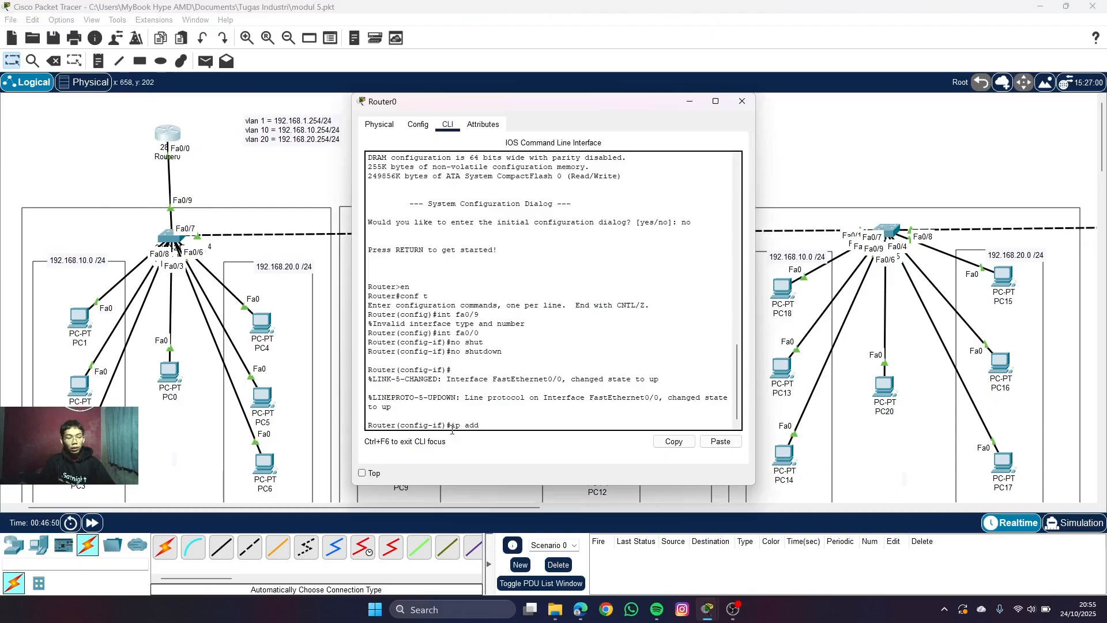
{"action": "type", "text": " add"}
{"action": "key", "text": "Tab"}
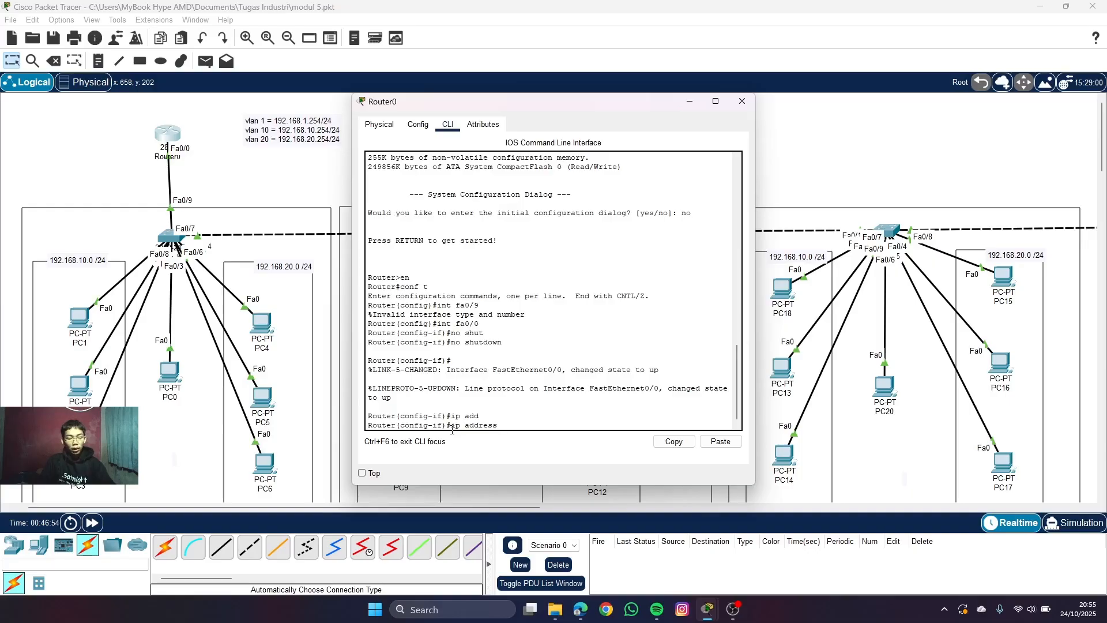
{"action": "type", "text": "68.1.254"}
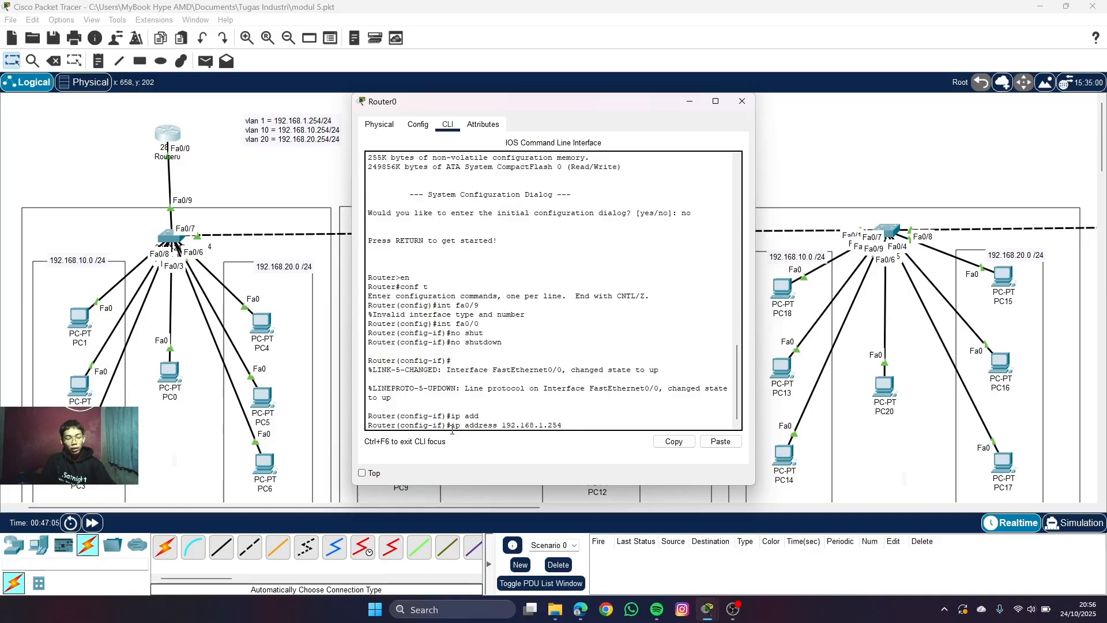
{"action": "type", "text": "255.255.255.0"}
{"action": "key", "text": "Return"}
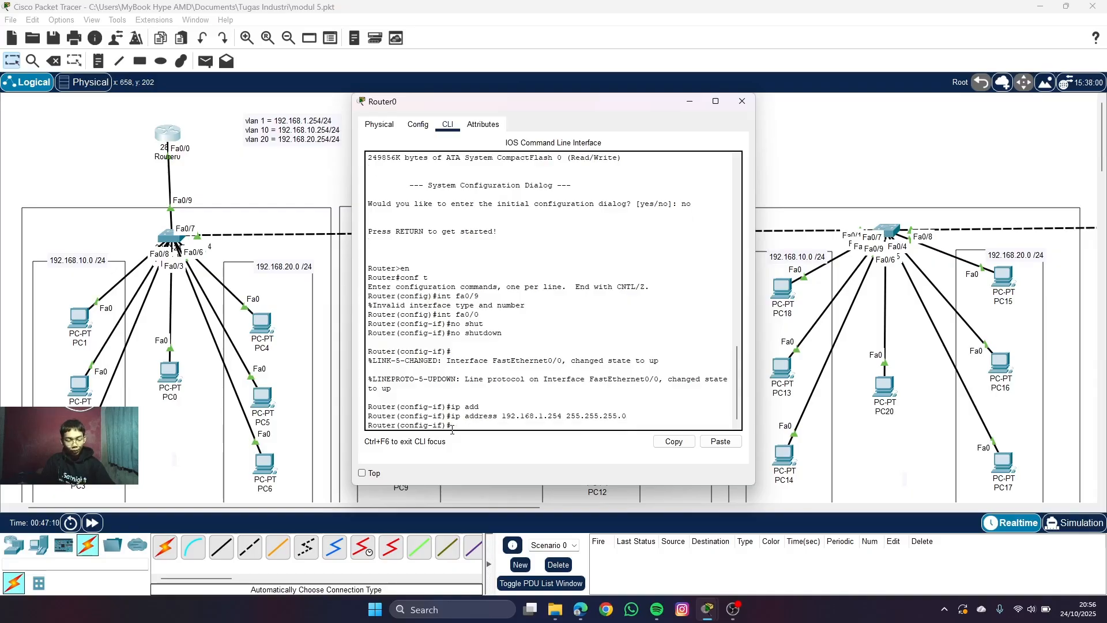
- Display the router's interface summary from configuration mode with "do show ip interface brief"
{"action": "type", "text": "ao shoq"}
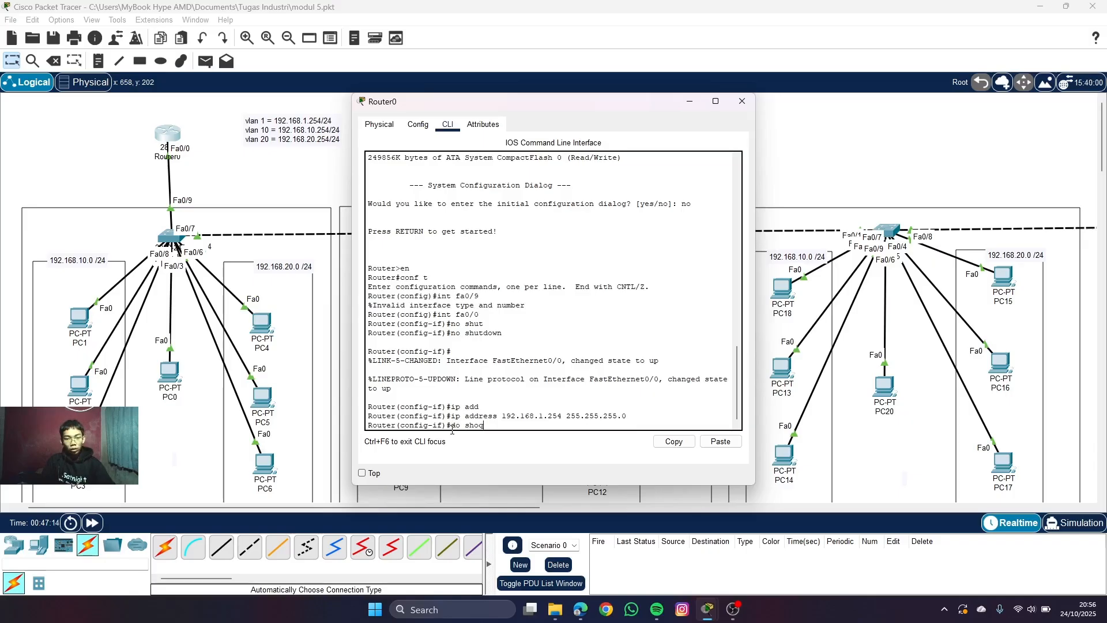
{"action": "key", "text": "BackSpace"}
{"action": "type", "text": "w ip i"}
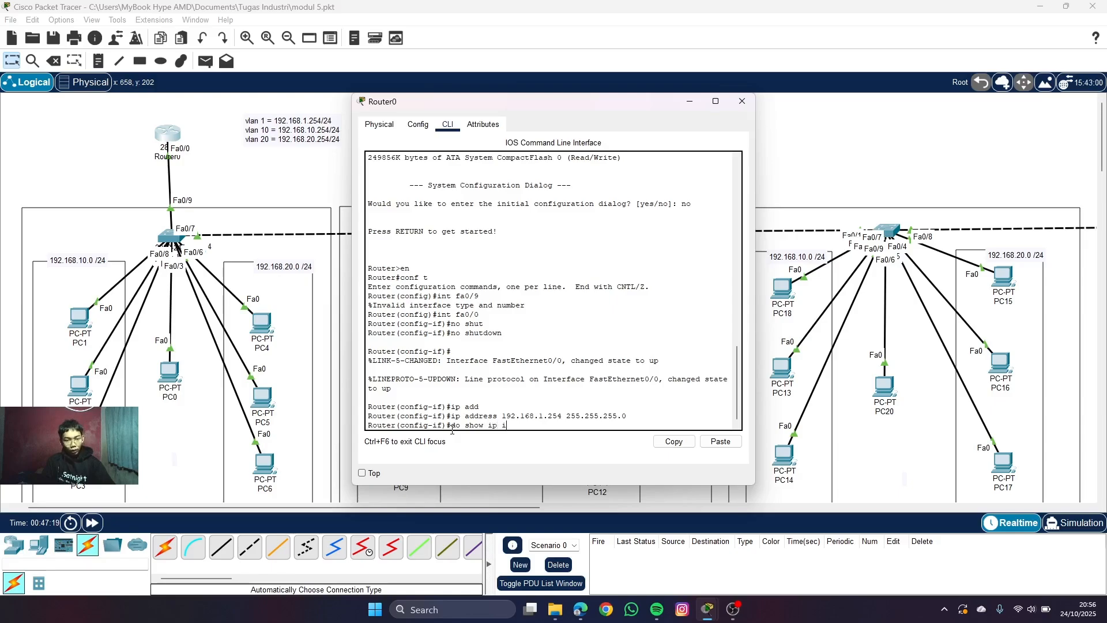
{"action": "type", "text": "nterface br"}
{"action": "key", "text": "Return"}
{"action": "key", "text": "Up"}
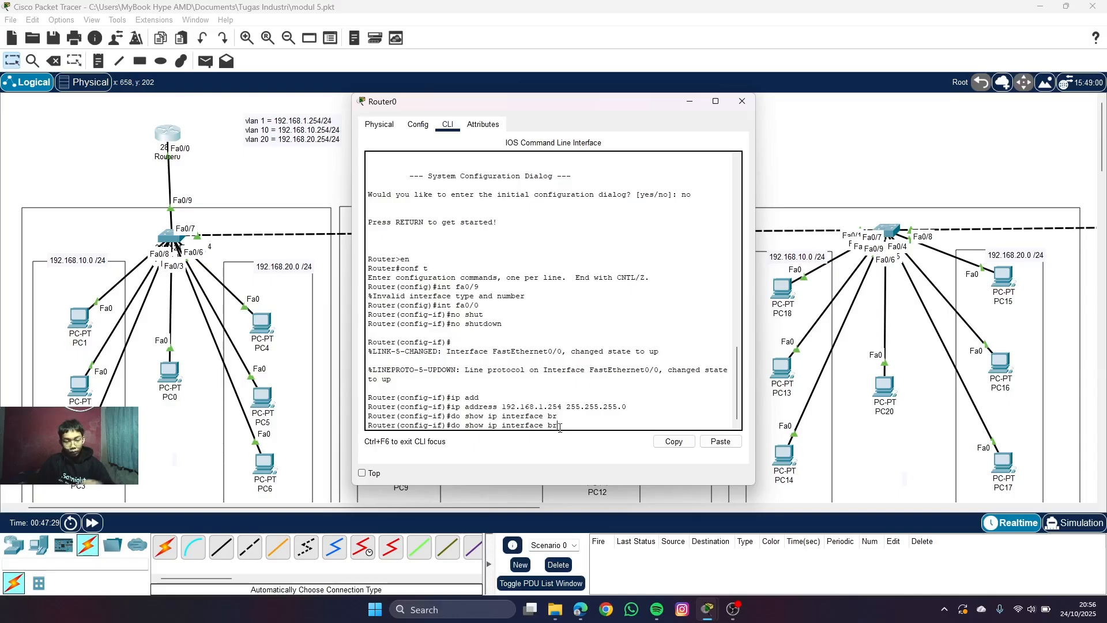
{"action": "type", "text": "ief"}
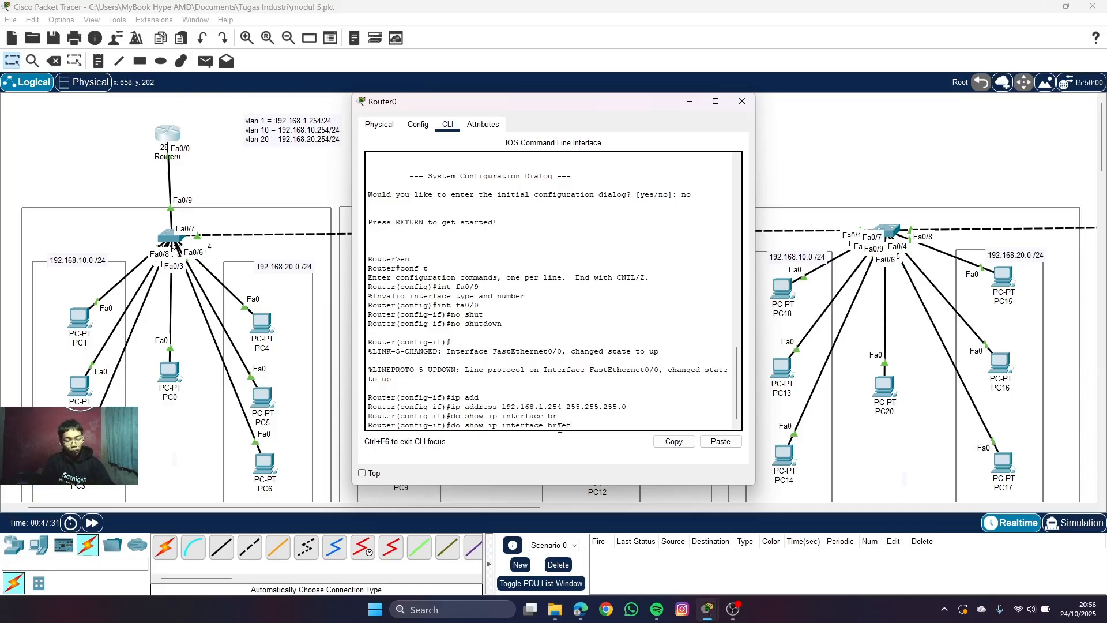
{"action": "key", "text": "Return"}
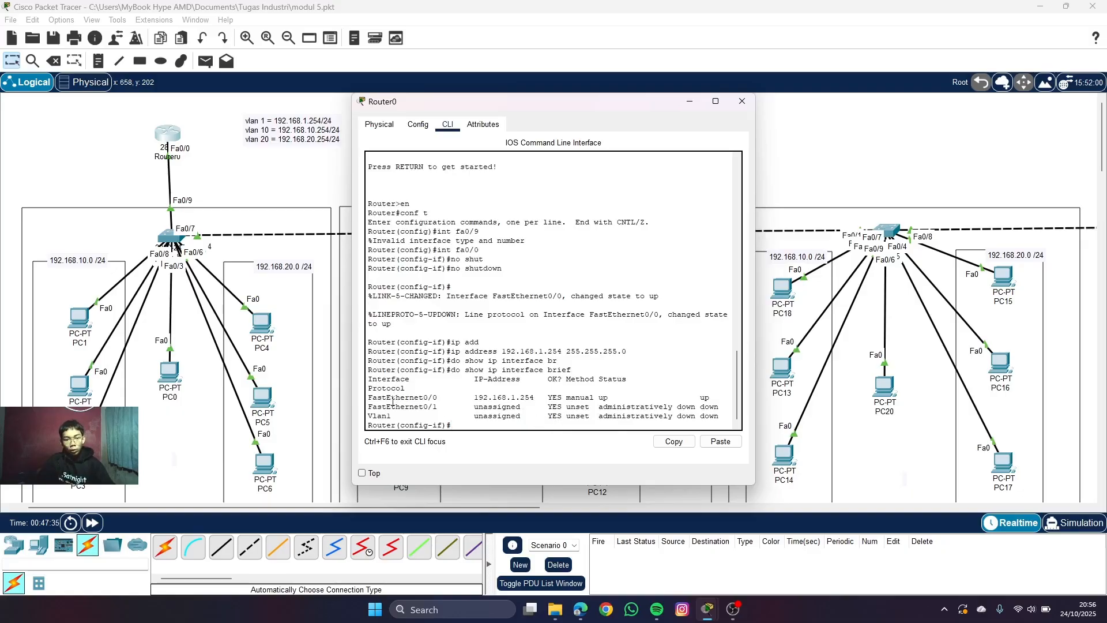
- Examine the IP address, status and protocol of FastEthernet0/0 in the interface summary, widening and shifting the router window
{"action": "left_click_drag", "start_coordinate": [369, 397], "coordinate": [456, 397]}
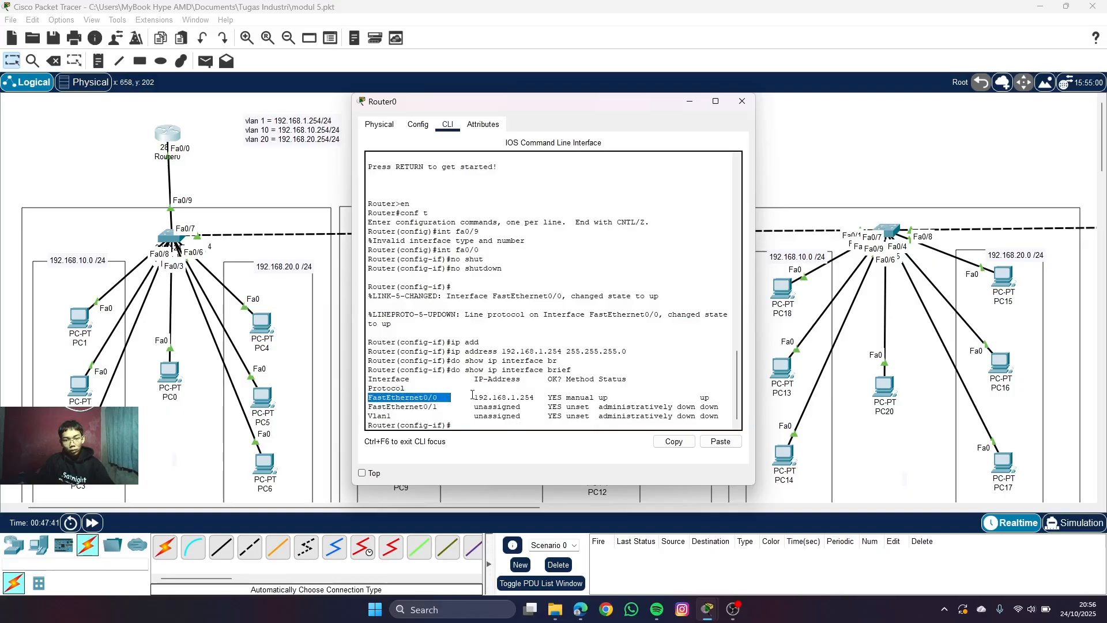
{"action": "left_click", "coordinate": [473, 399]}
{"action": "left_click_drag", "start_coordinate": [474, 399], "coordinate": [538, 398]}
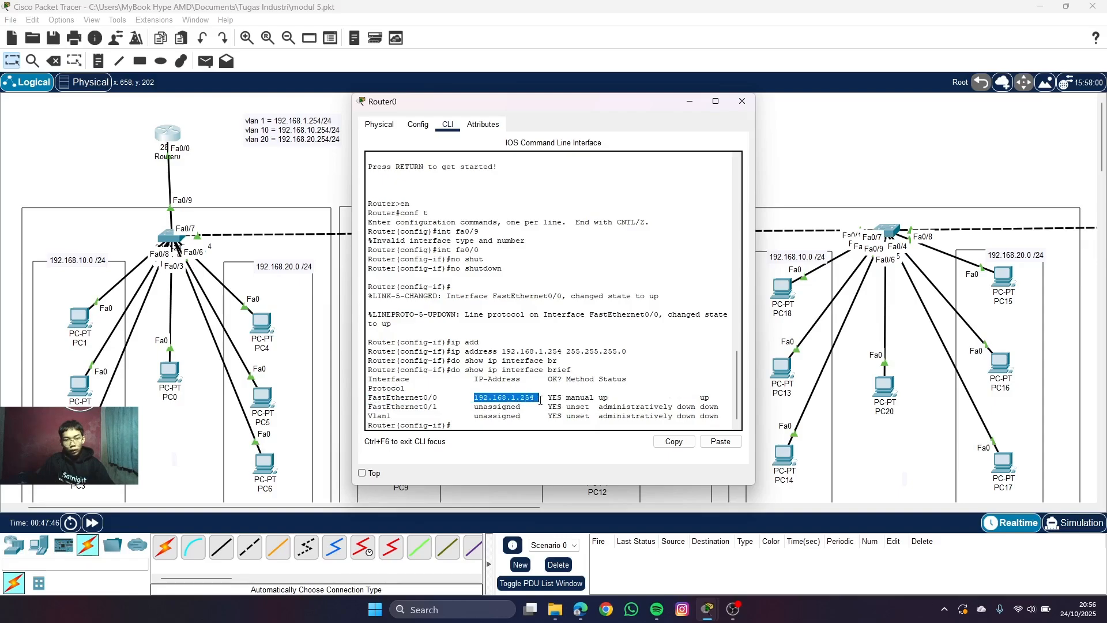
{"action": "left_click", "coordinate": [558, 395]}
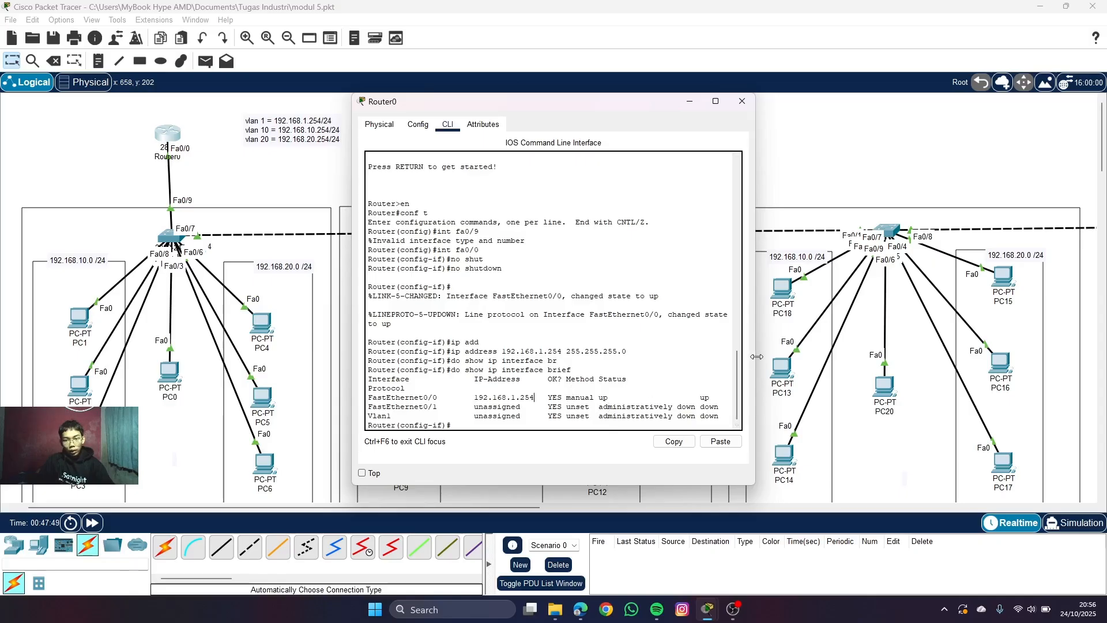
{"action": "left_click_drag", "start_coordinate": [756, 357], "coordinate": [826, 358]}
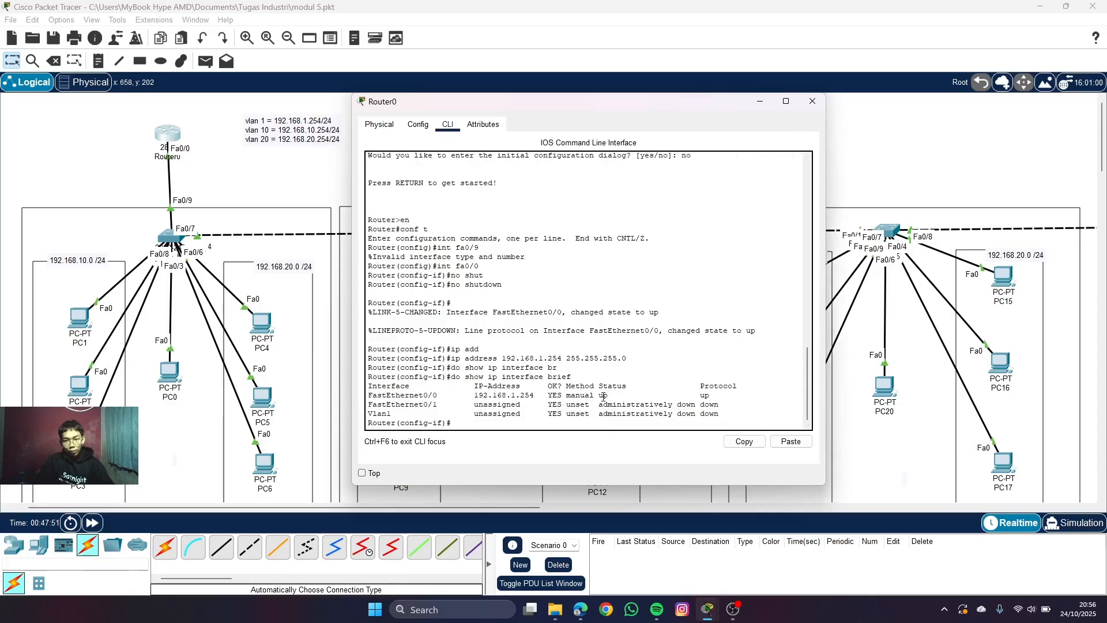
{"action": "left_click_drag", "start_coordinate": [599, 396], "coordinate": [738, 394]}
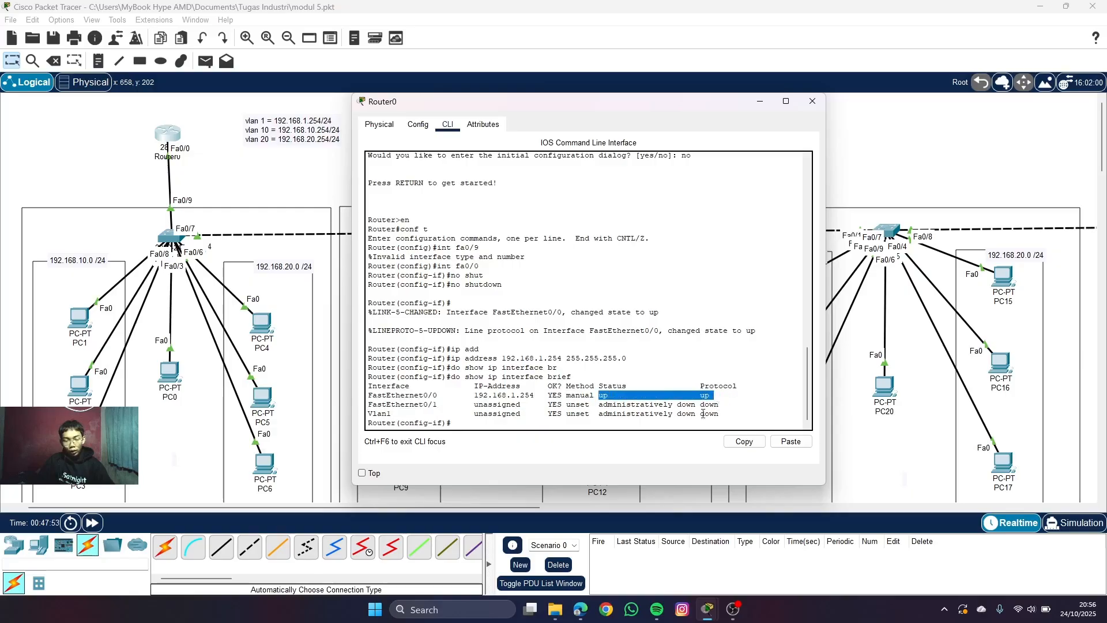
{"action": "left_click", "coordinate": [576, 414]}
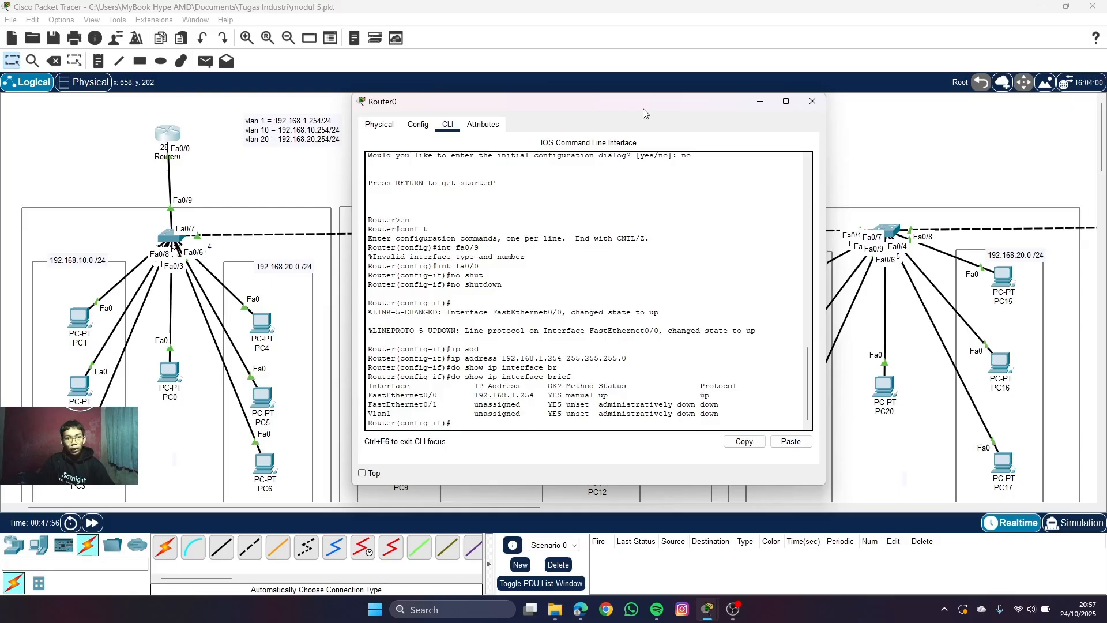
{"action": "left_click_drag", "start_coordinate": [644, 113], "coordinate": [681, 103]}
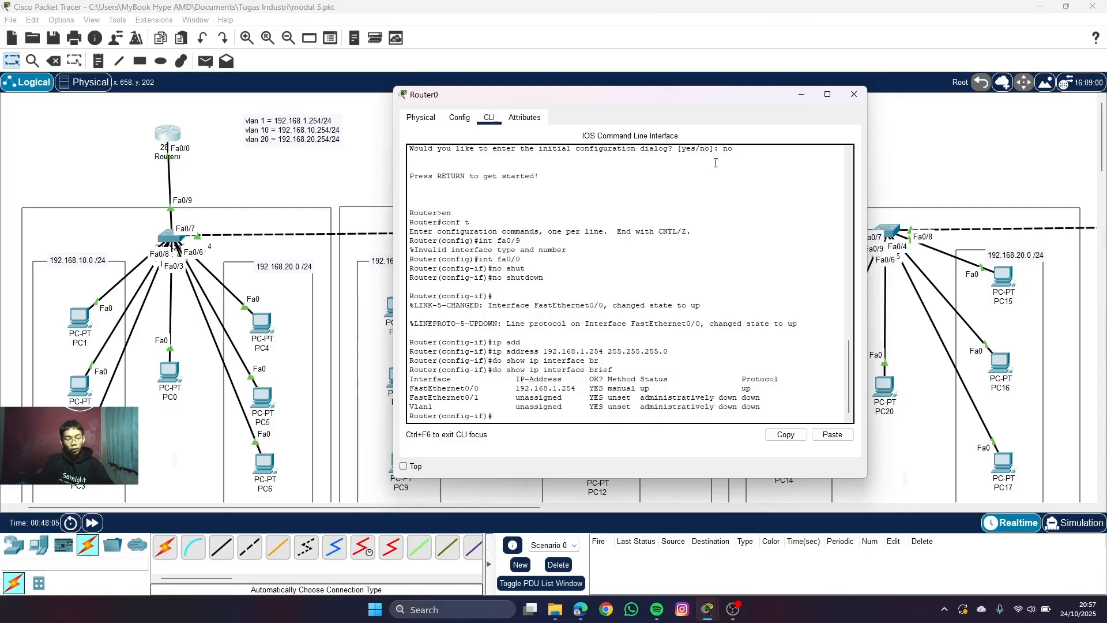
- Exit the fa0/0 interface configuration and create subinterface fa0/0.10 on the router
{"action": "type", "text": "ex"}
{"action": "key", "text": "Return"}
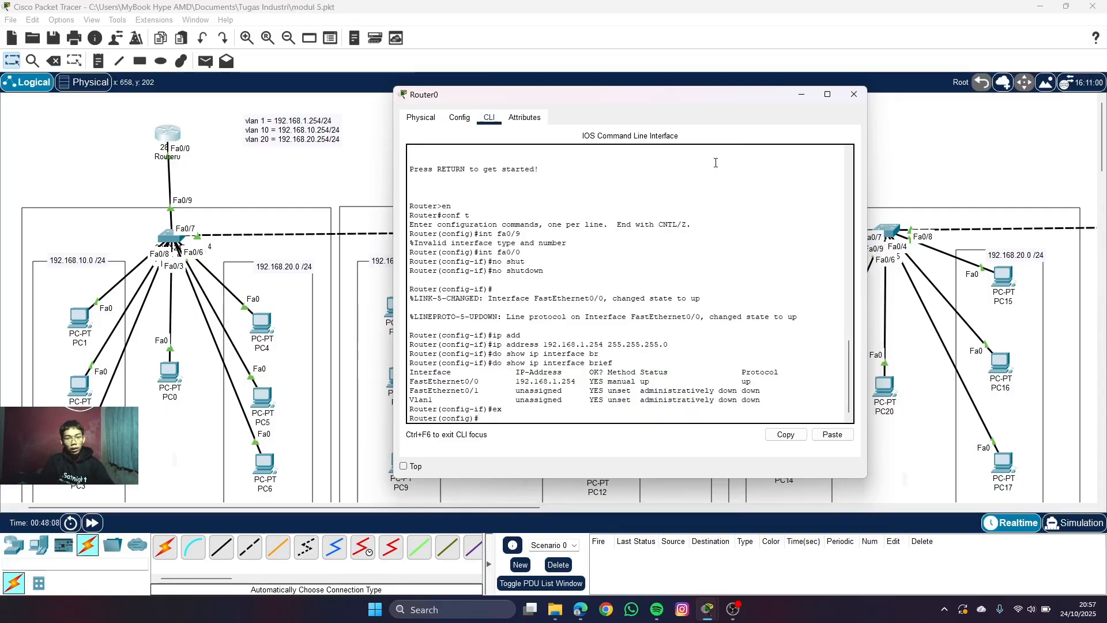
{"action": "type", "text": "int fa0"}
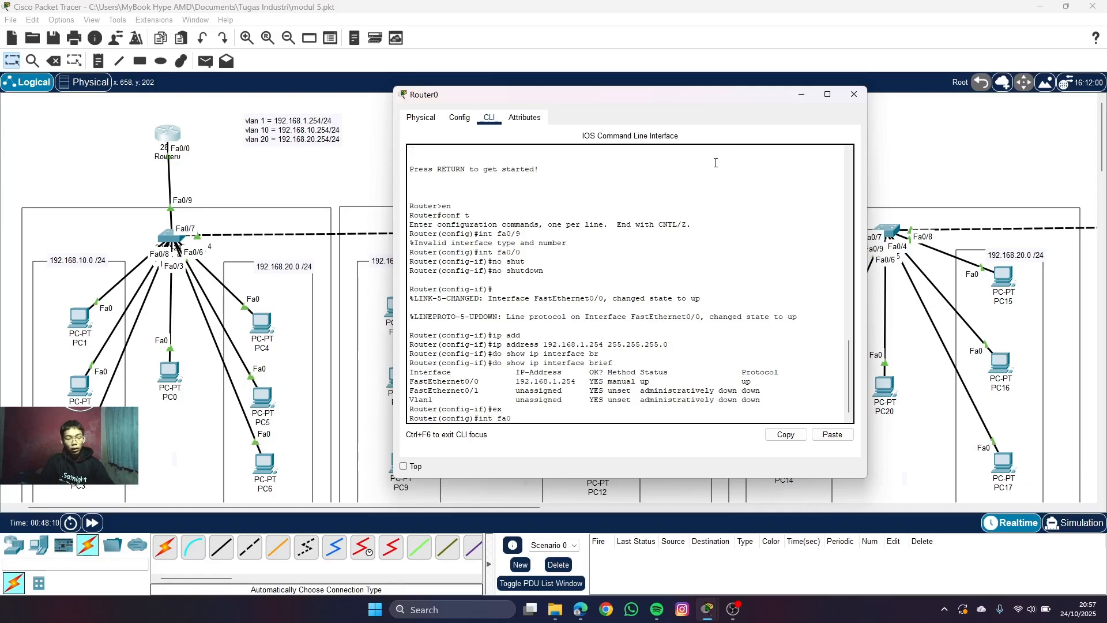
{"action": "type", "text": "/0"}
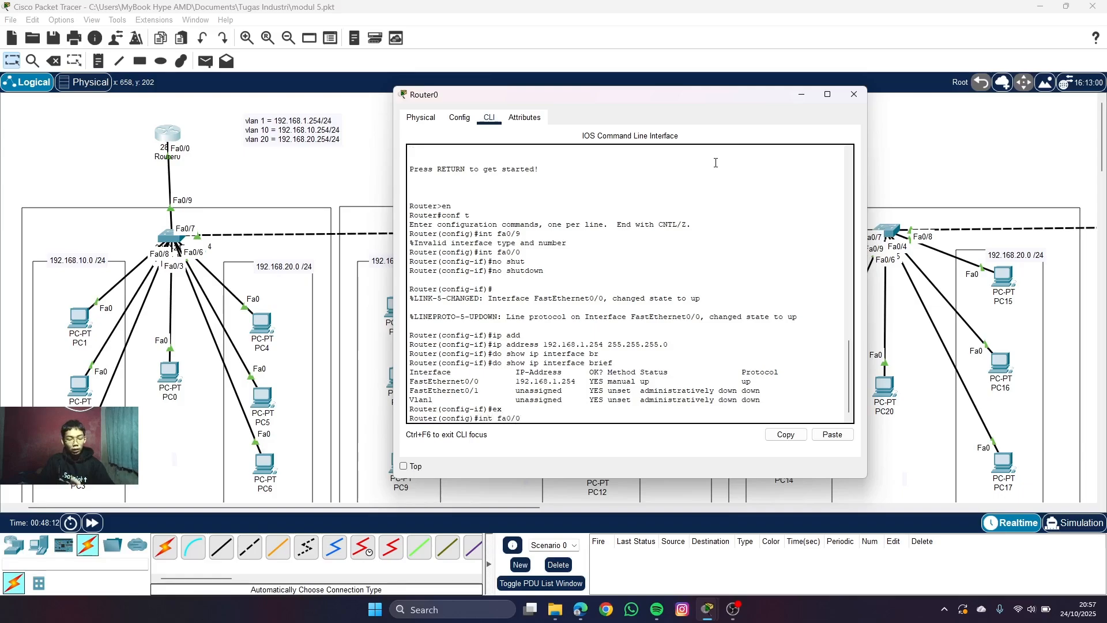
{"action": "type", "text": ".10"}
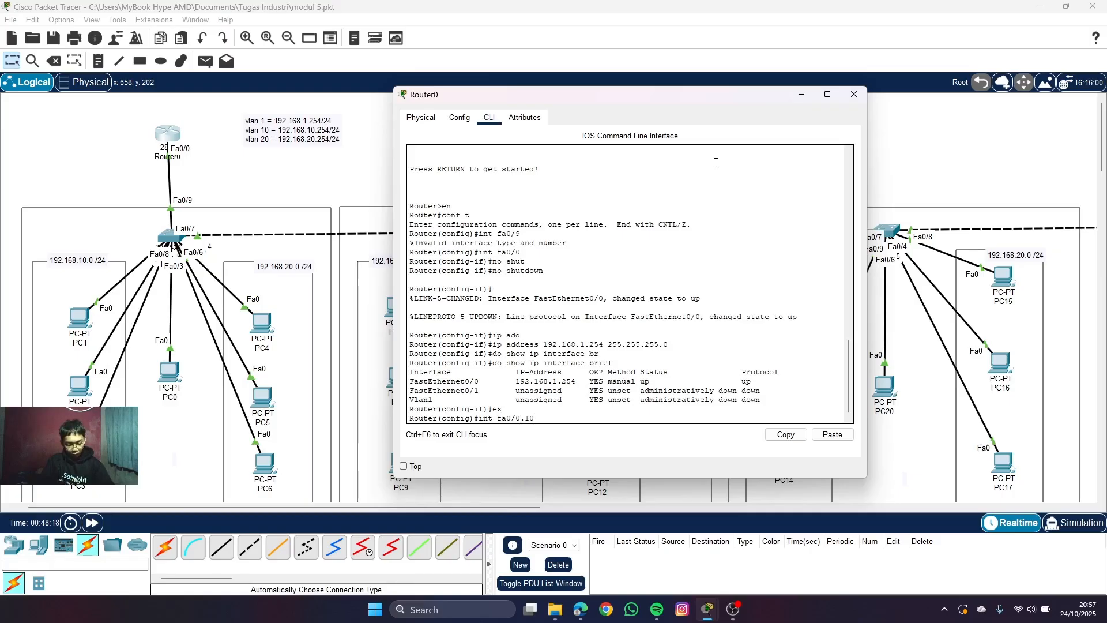
{"action": "key", "text": "Return"}
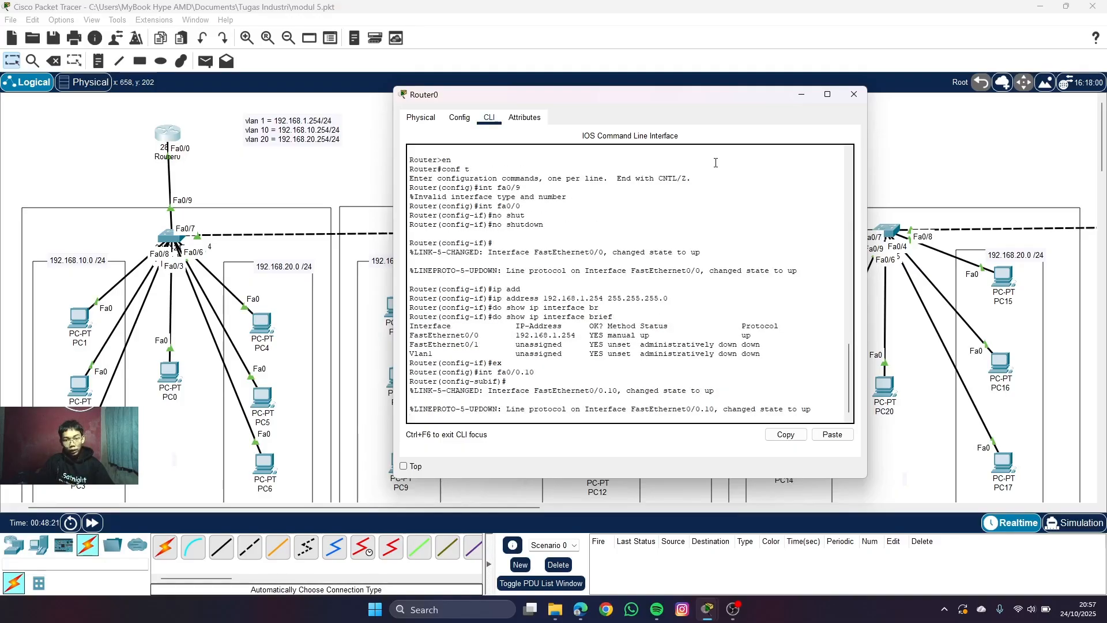
{"action": "key", "text": "Return"}
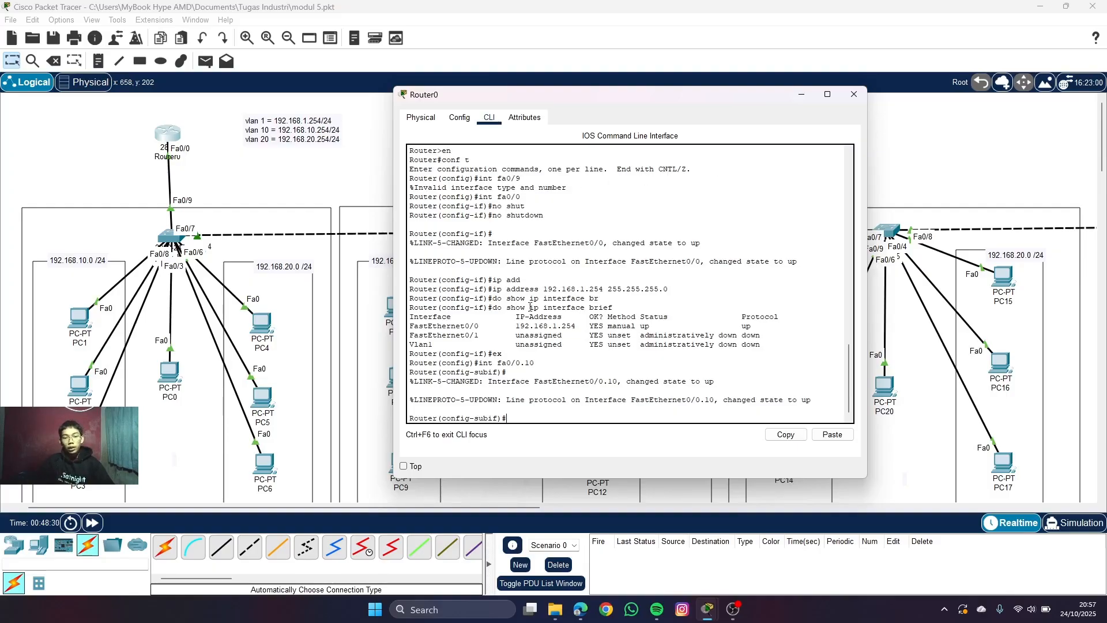
- Set 802.1Q encapsulation with VLAN ID 10 on the router's fa0/0.10 subinterface
{"action": "left_click_drag", "start_coordinate": [521, 363], "coordinate": [557, 363]}
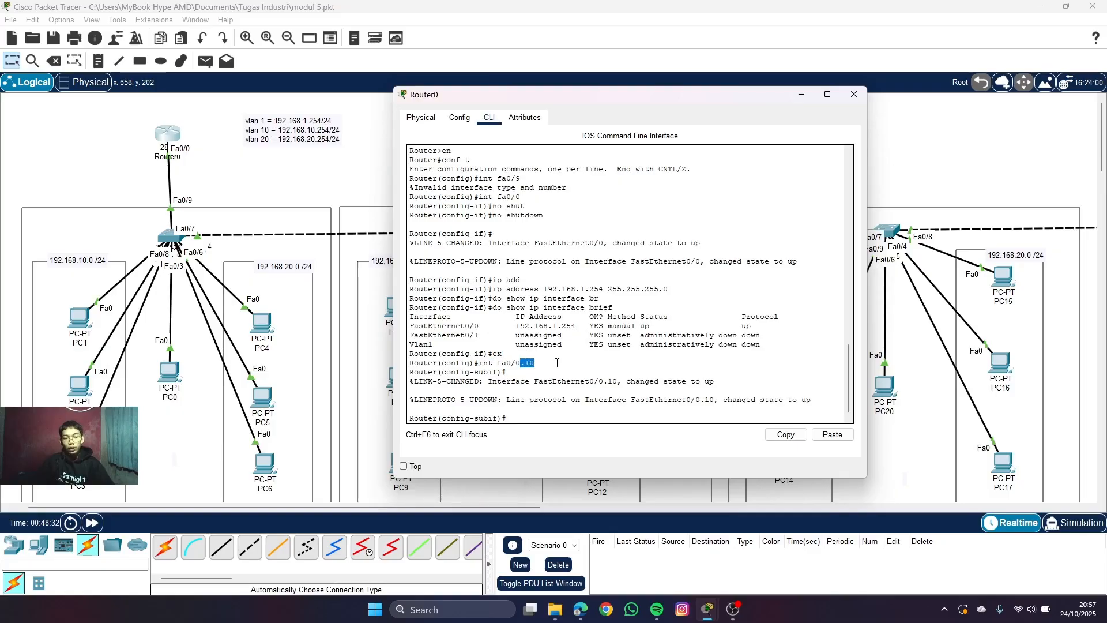
{"action": "left_click", "coordinate": [540, 367]}
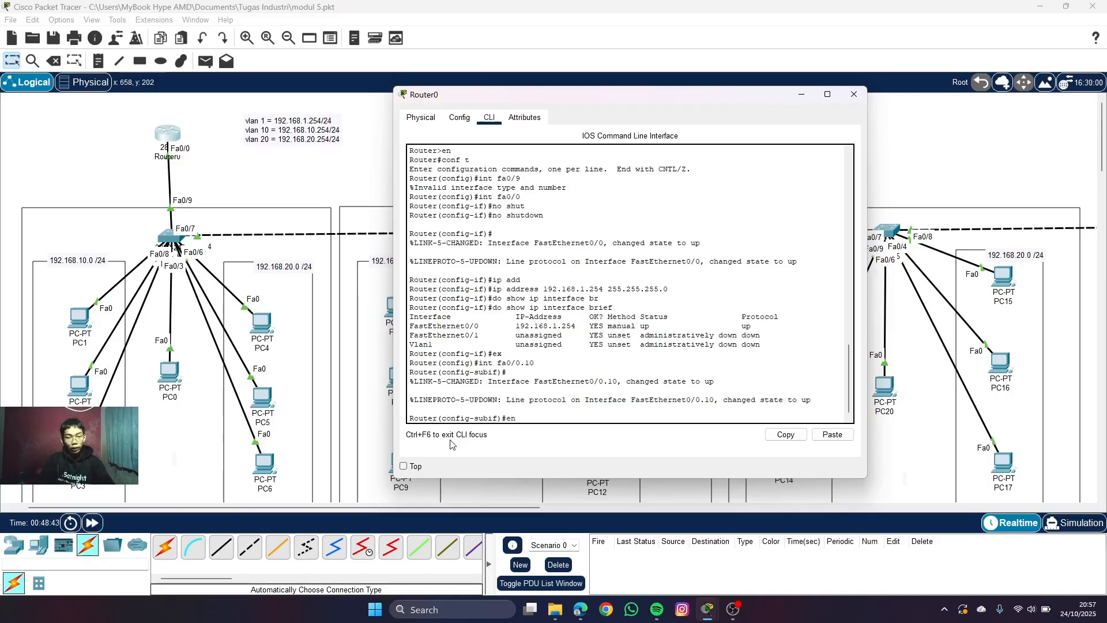
{"action": "type", "text": "enca"}
{"action": "key", "text": "Tab"}
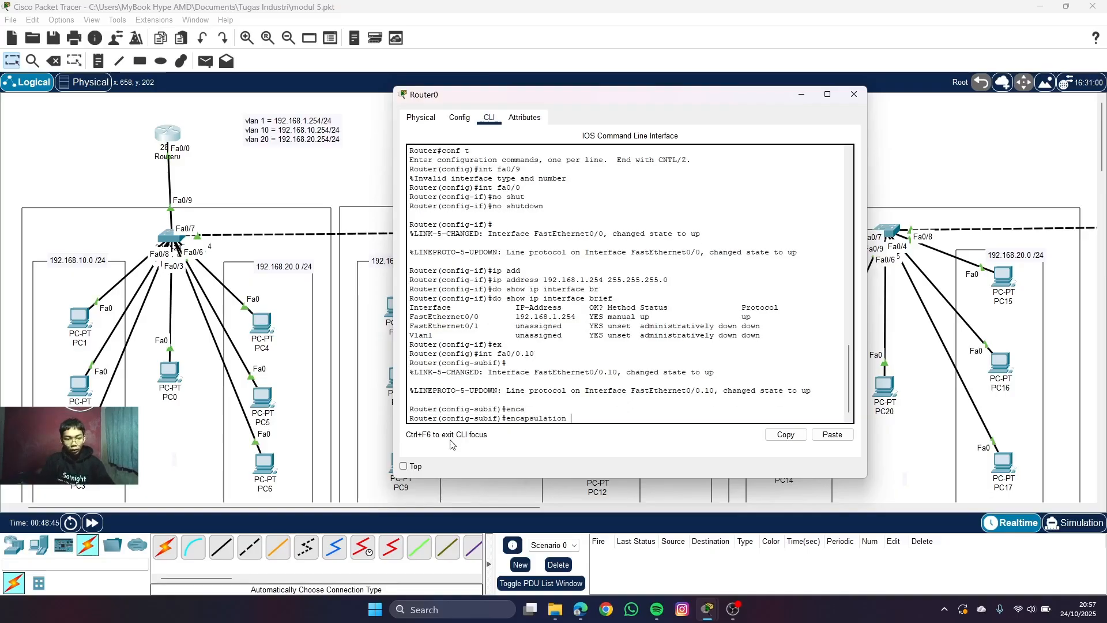
{"action": "type", "text": "dot1"}
{"action": "key", "text": "Tab"}
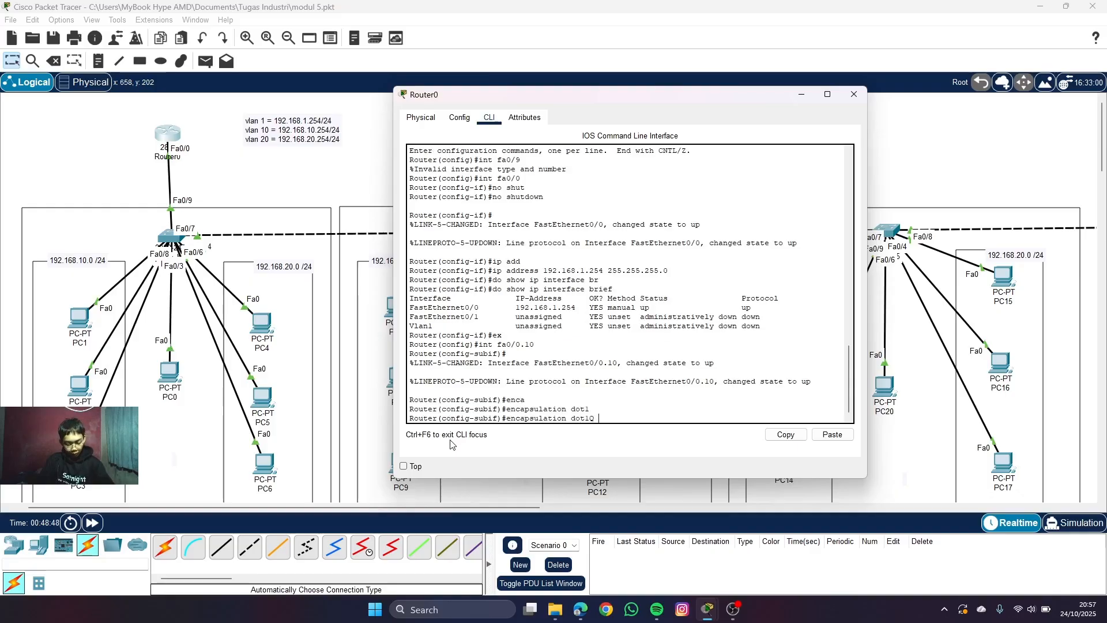
{"action": "type", "text": "10"}
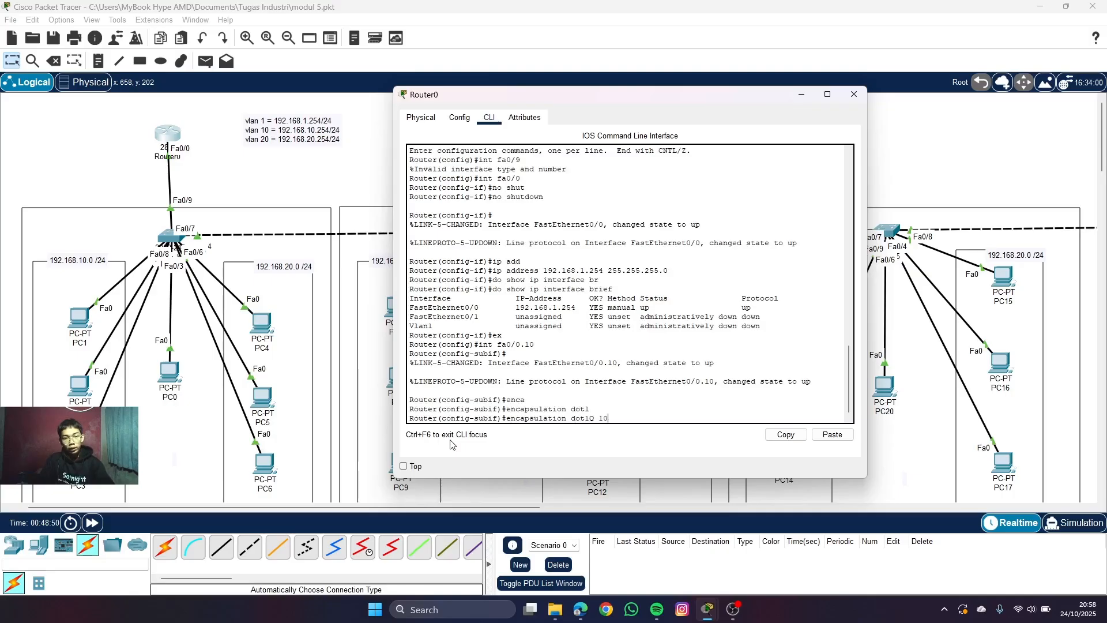
{"action": "key", "text": "Return"}
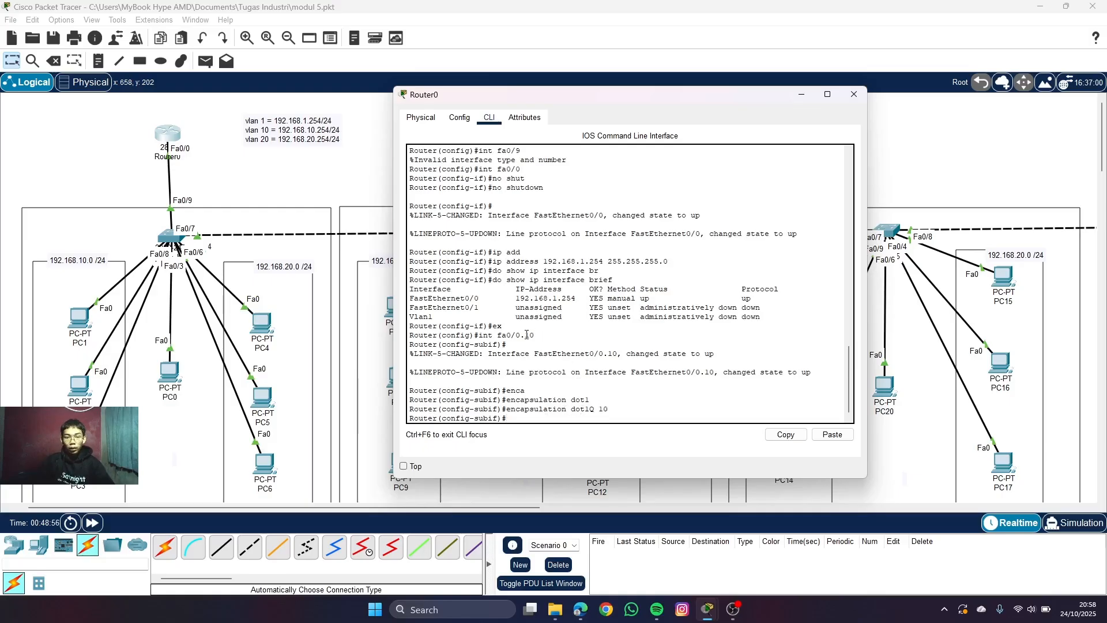
{"action": "mouse_move", "coordinate": [538, 334]}
{"action": "left_mouse_down"}
{"action": "mouse_move", "coordinate": [478, 337]}
{"action": "mouse_move", "coordinate": [540, 338]}
{"action": "mouse_move", "coordinate": [526, 338]}
{"action": "left_mouse_up"}
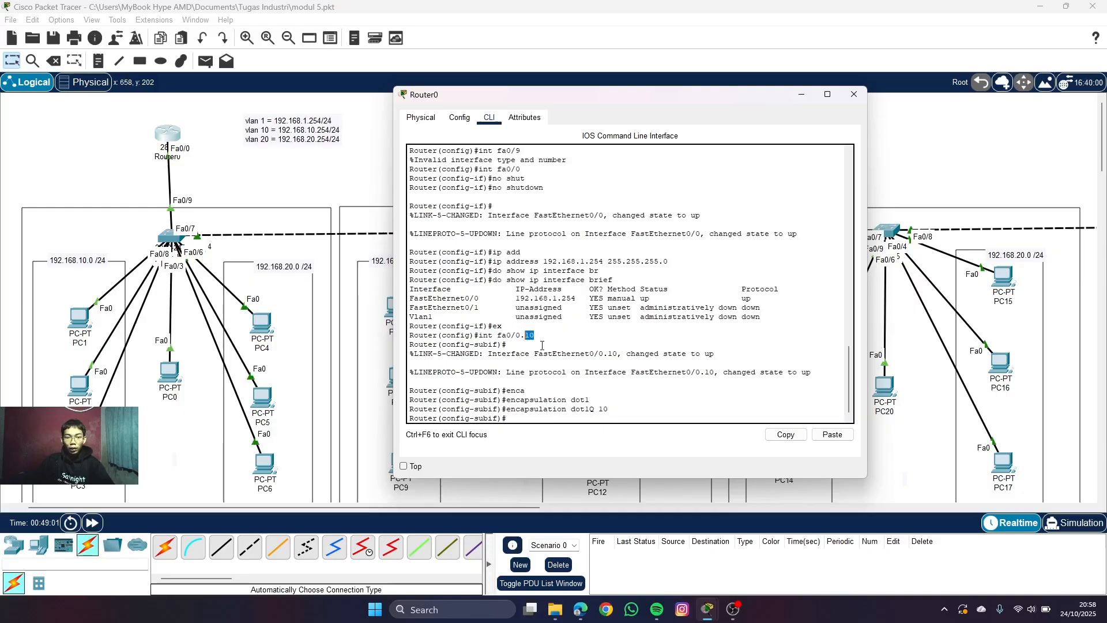
{"action": "left_click", "coordinate": [620, 410]}
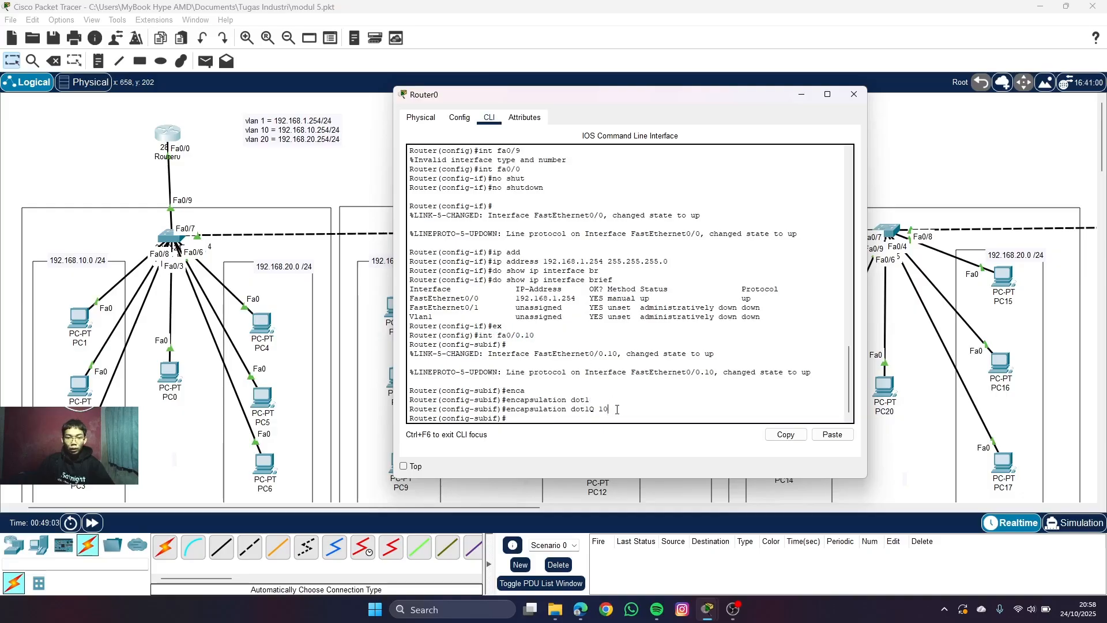
{"action": "left_click_drag", "start_coordinate": [617, 409], "coordinate": [511, 412]}
{"action": "left_click", "coordinate": [624, 408]}
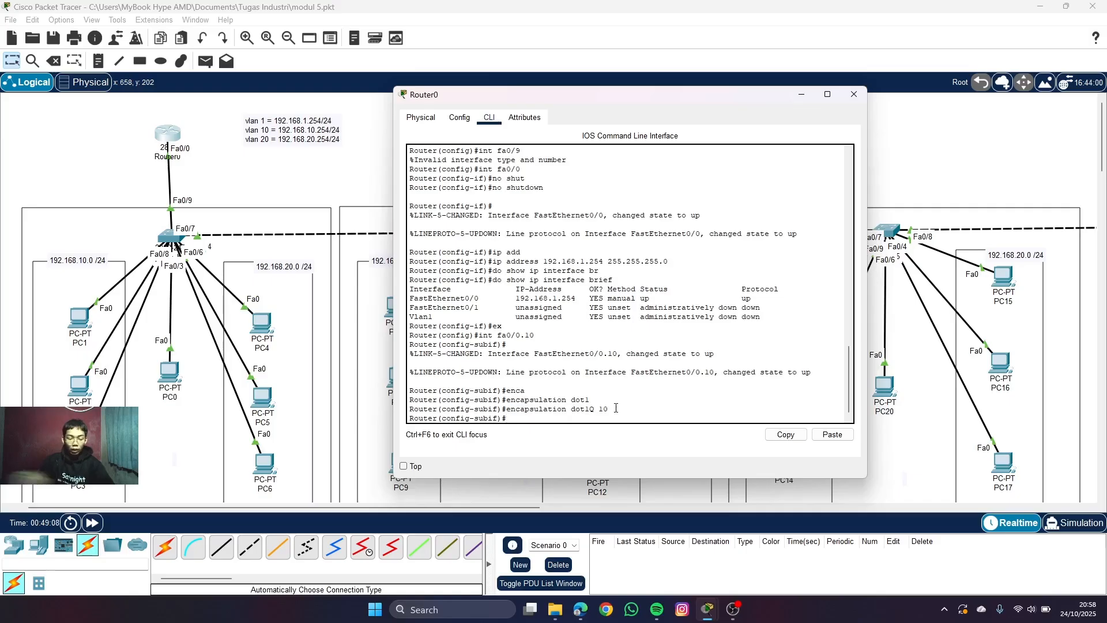
- Assign IP address 192.168.10.254 with mask 255.255.255.0 to subinterface fa0/0.10
{"action": "type", "text": "ip add"}
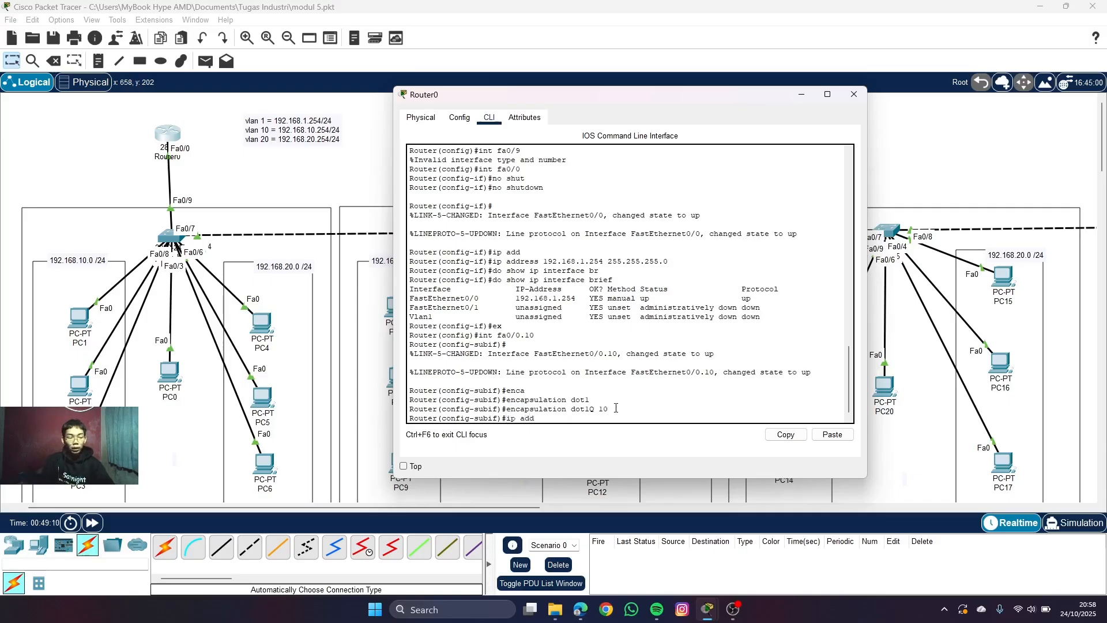
{"action": "key", "text": "Tab"}
{"action": "type", "text": "192.1"}
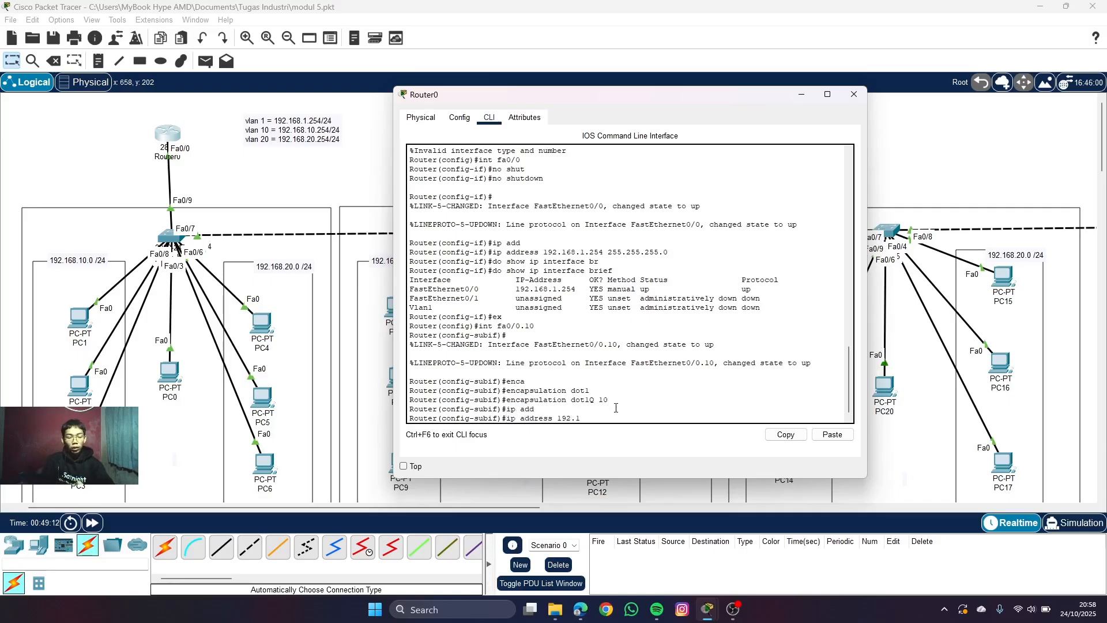
{"action": "type", "text": "68.10."}
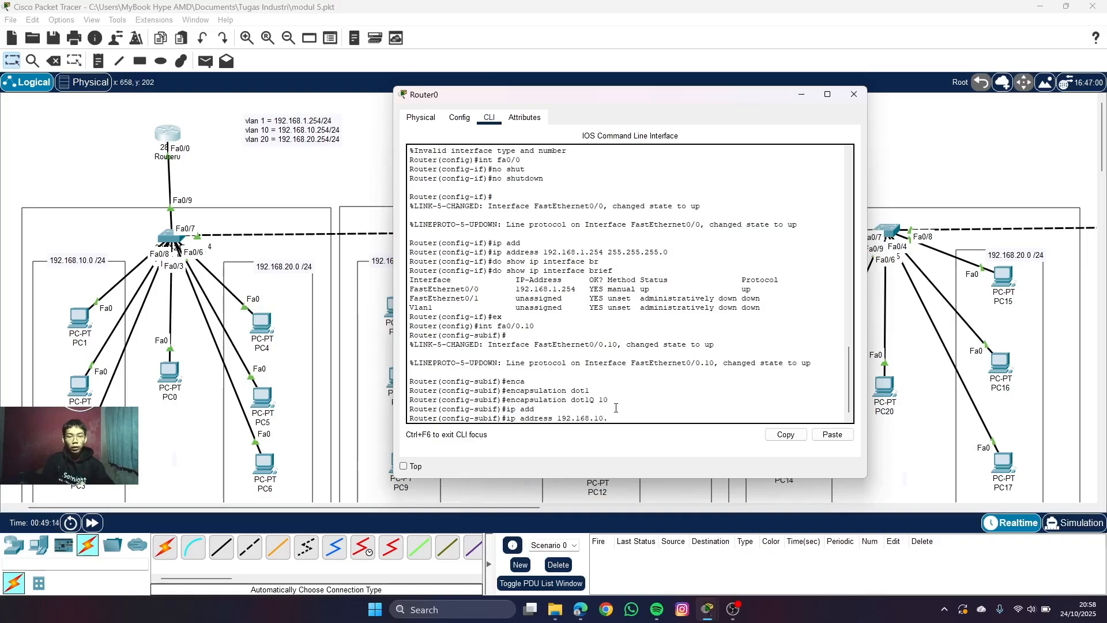
{"action": "type", "text": "254 255.255.2"}
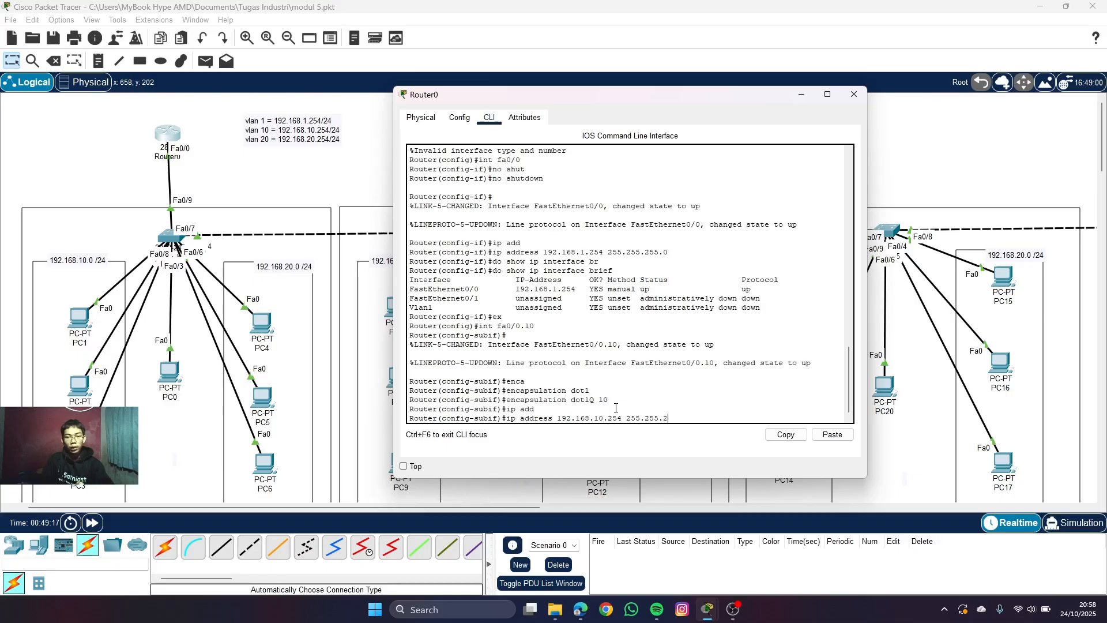
{"action": "type", "text": "55.0"}
{"action": "key", "text": "Return"}
- Run "do show ip interface brief" and check the address, status and protocol of FastEthernet0/0.10
{"action": "type", "text": "d"}
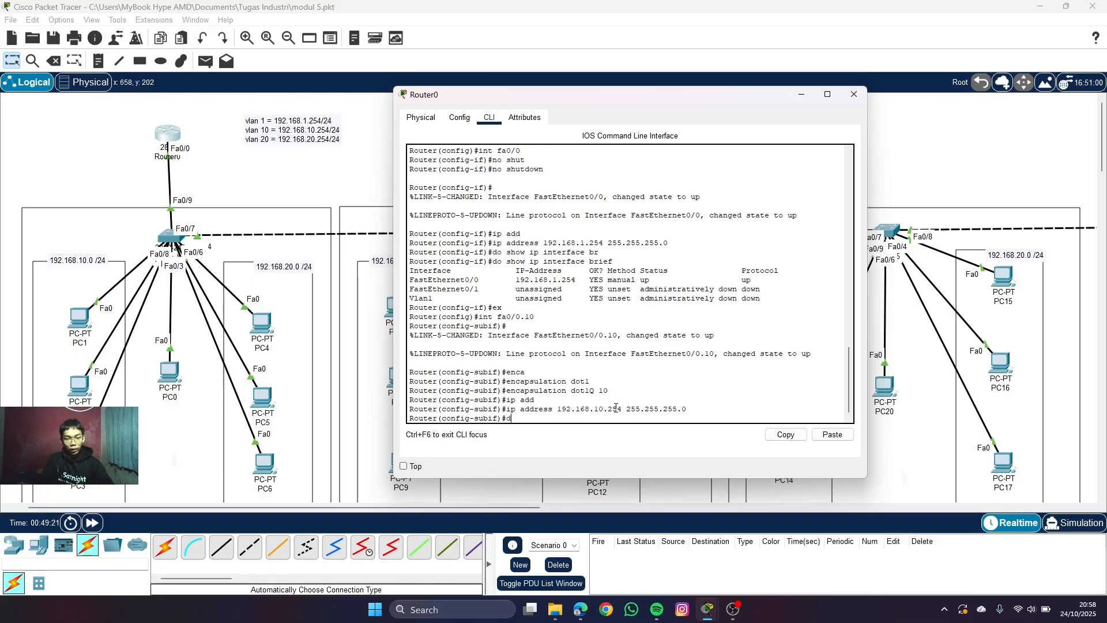
{"action": "type", "text": "o show ip interface"}
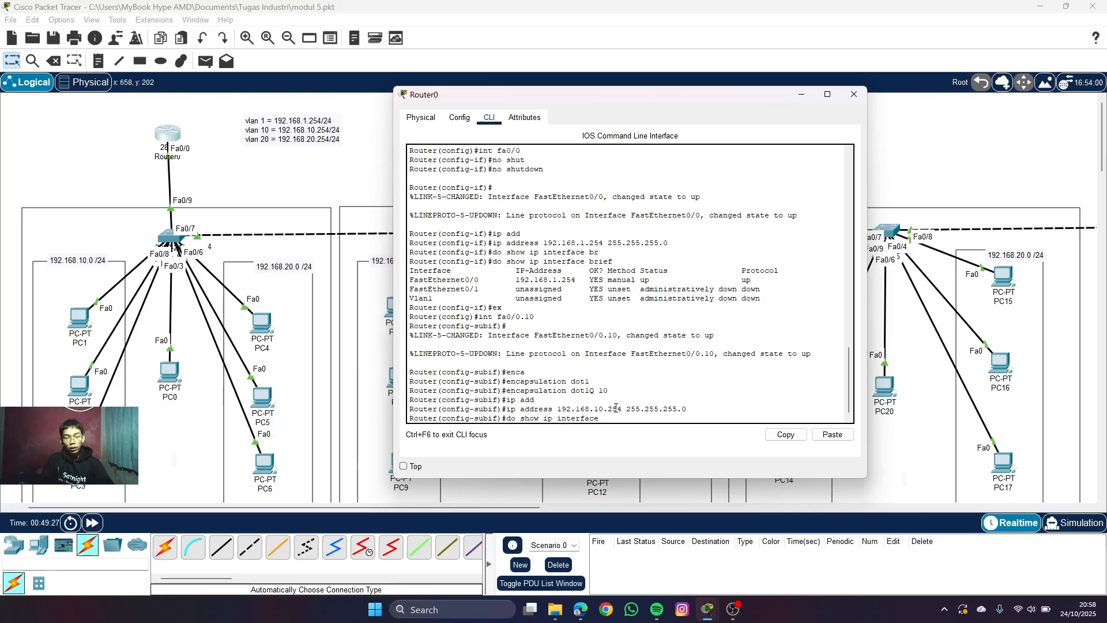
{"action": "type", "text": " brief"}
{"action": "key", "text": "Return"}
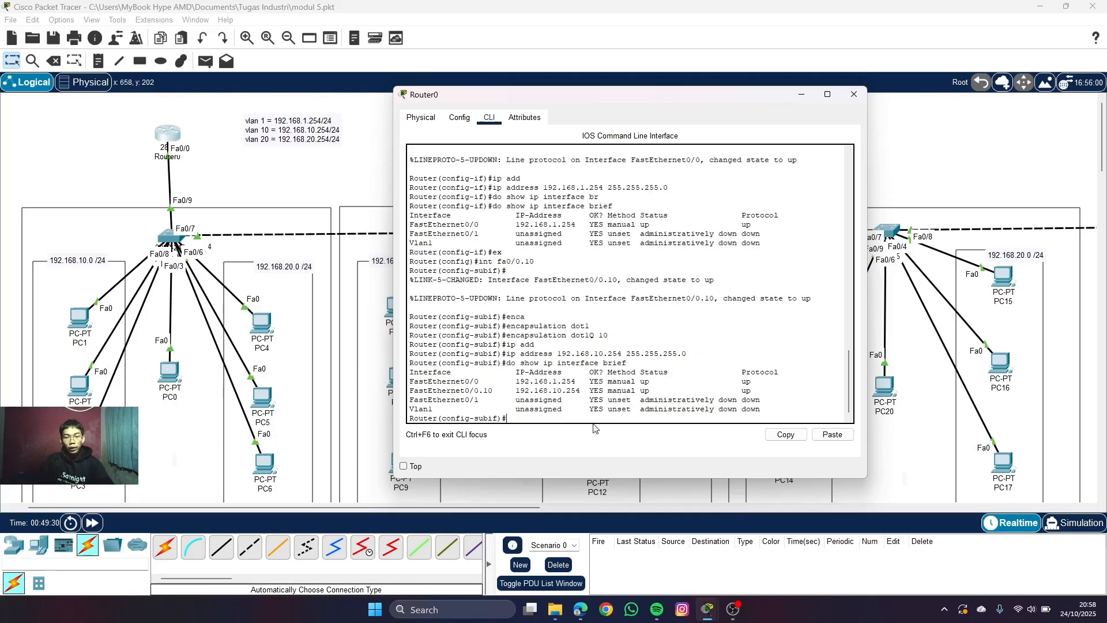
{"action": "left_click_drag", "start_coordinate": [480, 394], "coordinate": [756, 394]}
{"action": "left_click", "coordinate": [496, 394]}
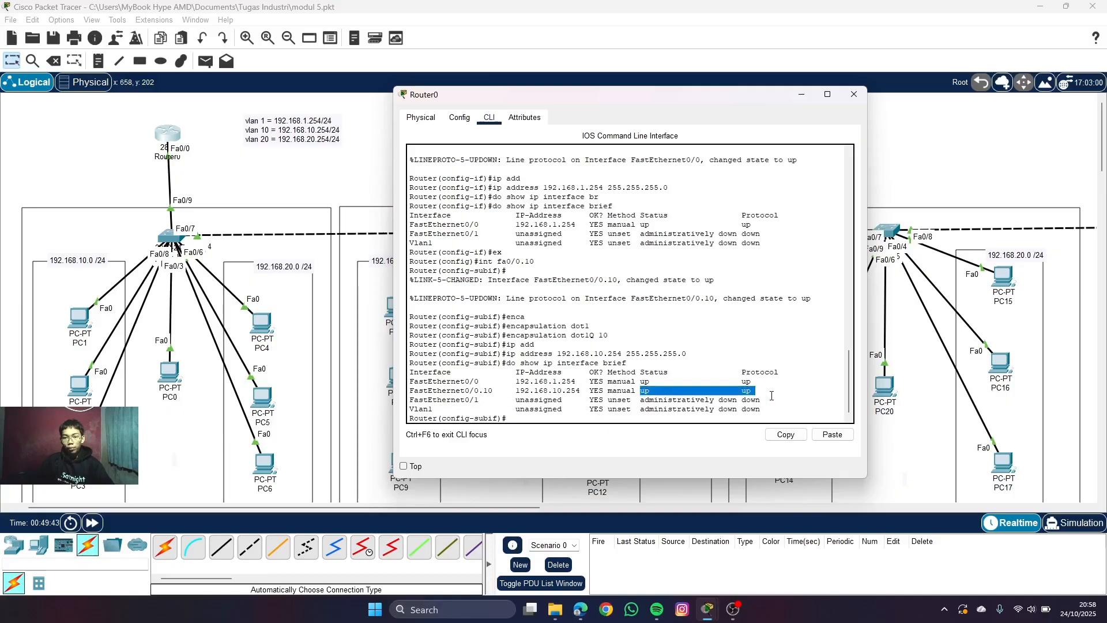
- Exit the fa0/0.10 configuration and create subinterface fa0/0.20 on the router
{"action": "type", "text": "ex"}
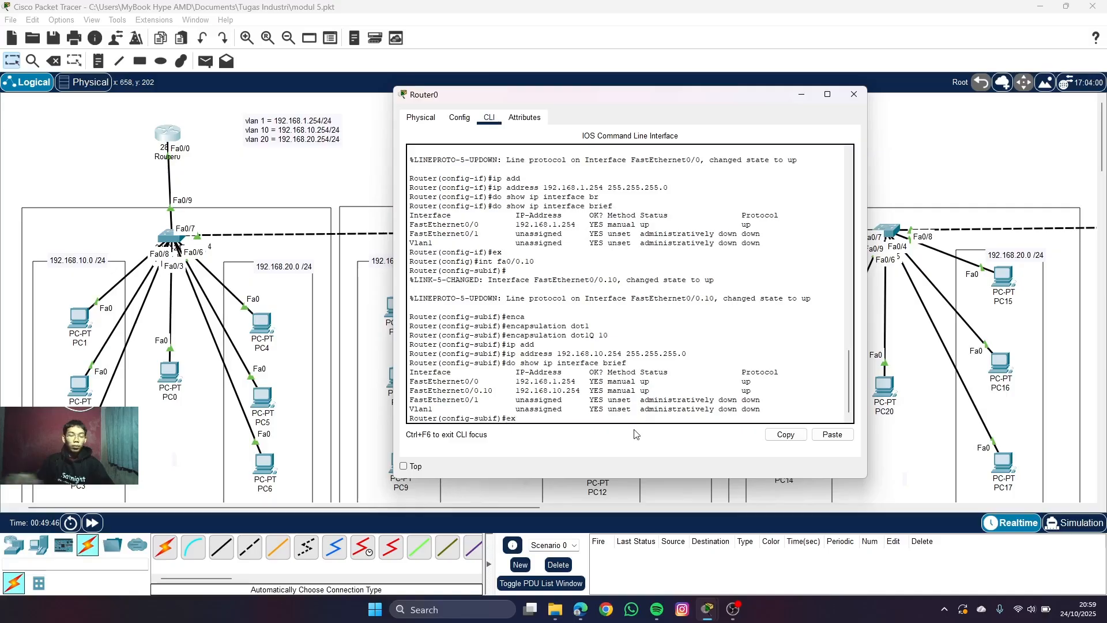
{"action": "key", "text": "Return"}
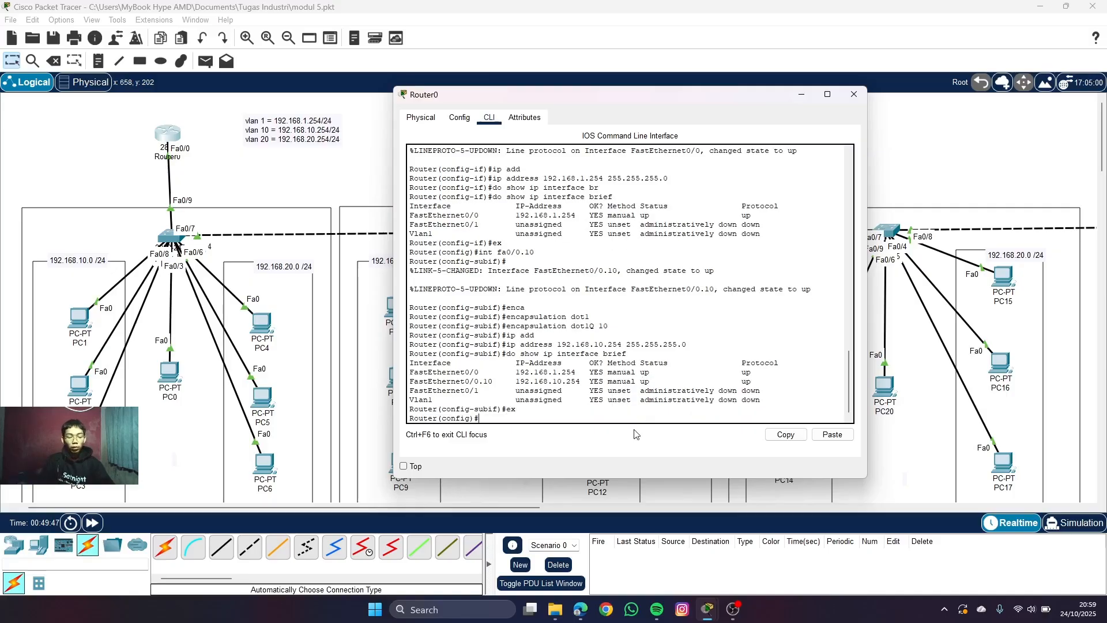
{"action": "type", "text": "int fa0/"}
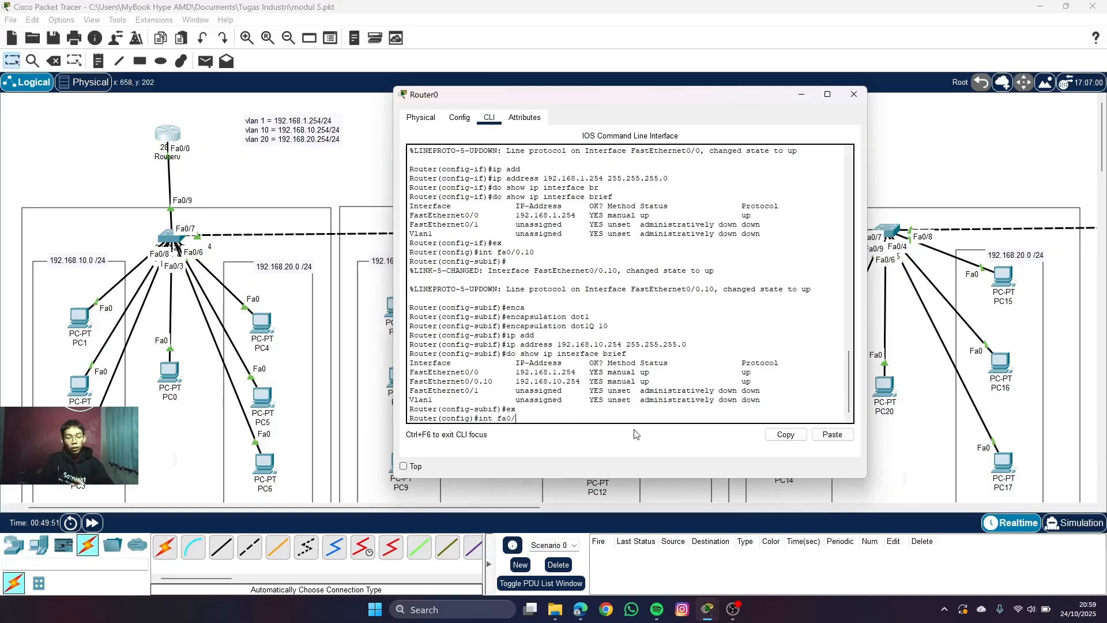
{"action": "type", "text": "0.20"}
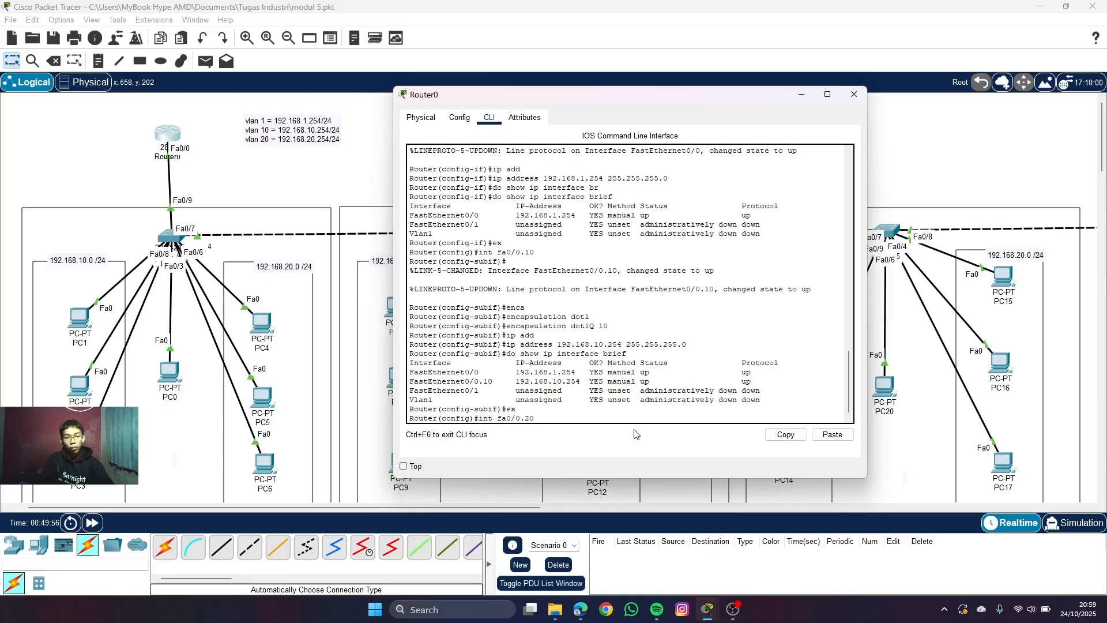
{"action": "key", "text": "Return"}
{"action": "key", "text": "Return"}
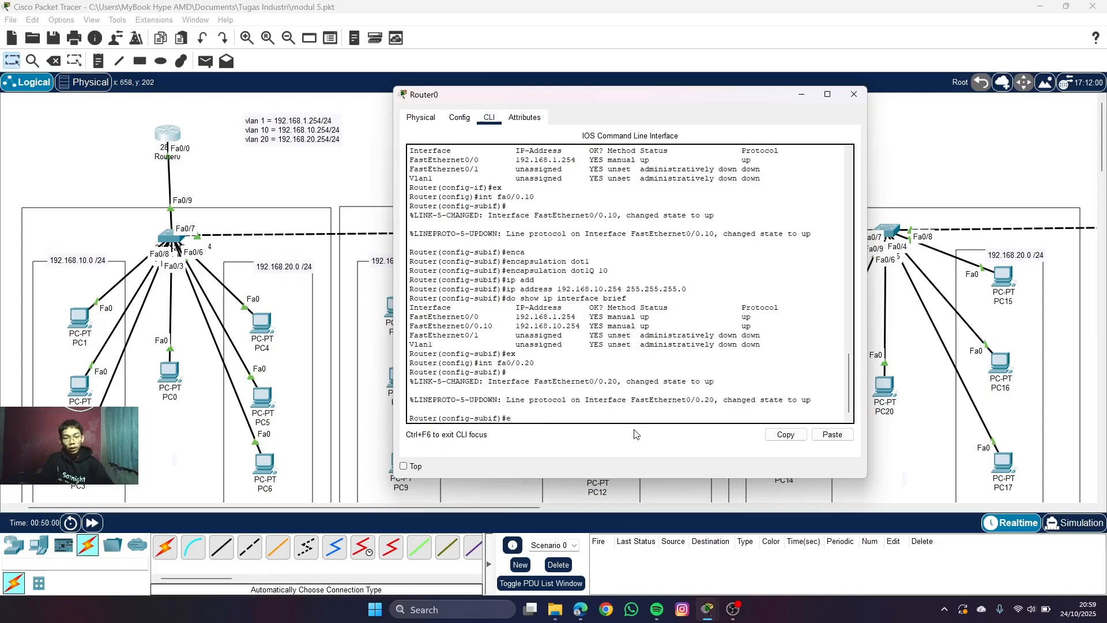
- Set 802.1Q encapsulation with VLAN ID 20 on the router's fa0/0.20 subinterface
{"action": "type", "text": "enca"}
{"action": "key", "text": "Tab"}
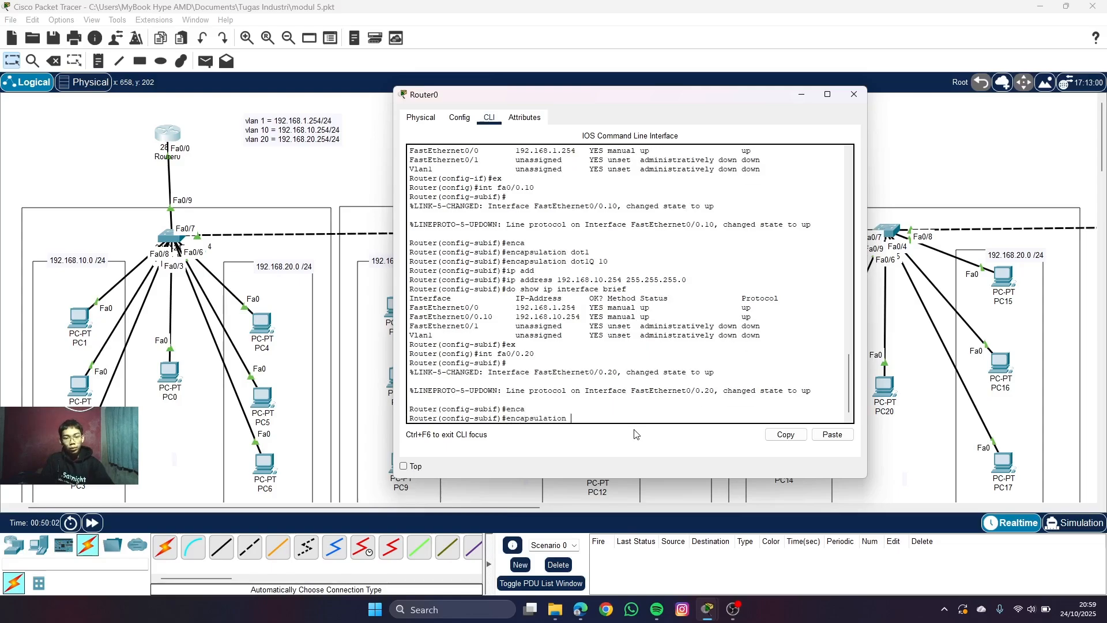
{"action": "type", "text": "do"}
{"action": "key", "text": "Tab"}
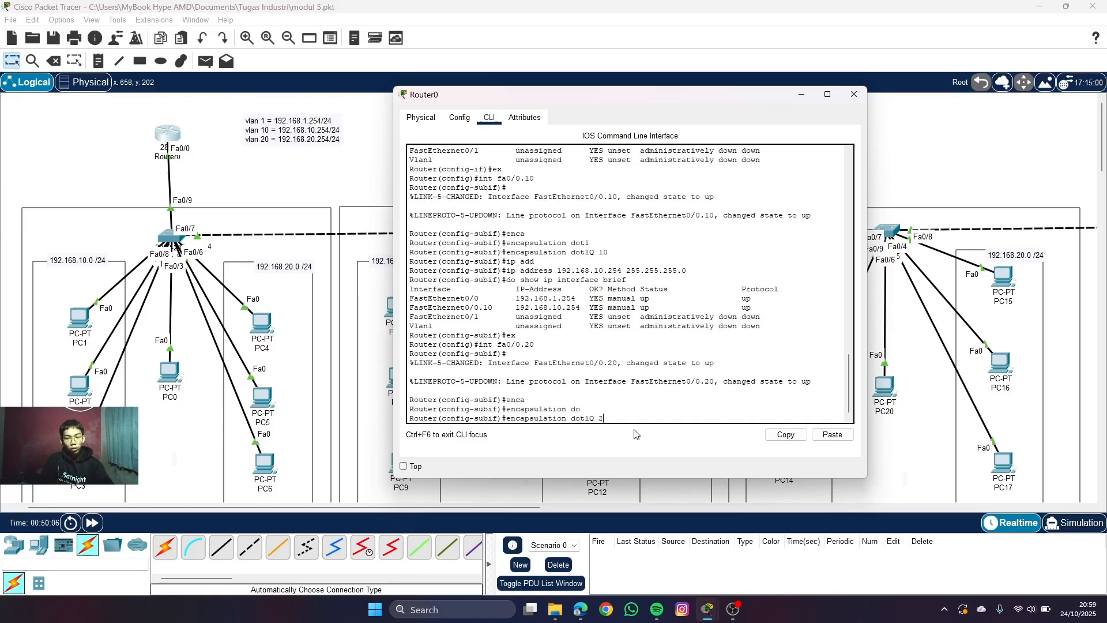
{"action": "key", "text": "Return"}
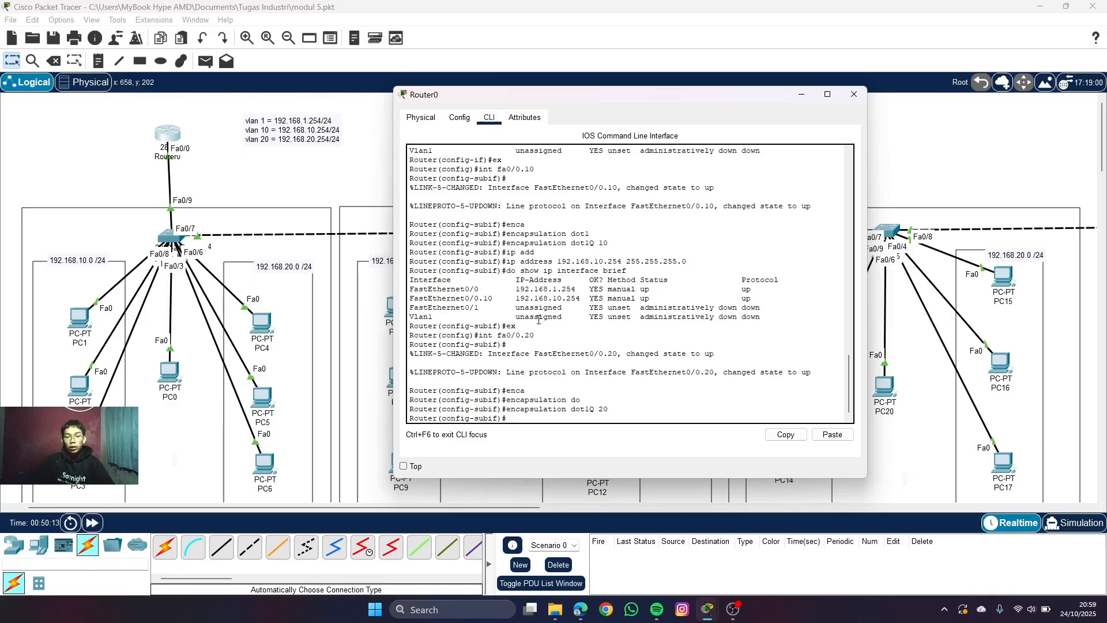
{"action": "left_click_drag", "start_coordinate": [523, 335], "coordinate": [535, 335]}
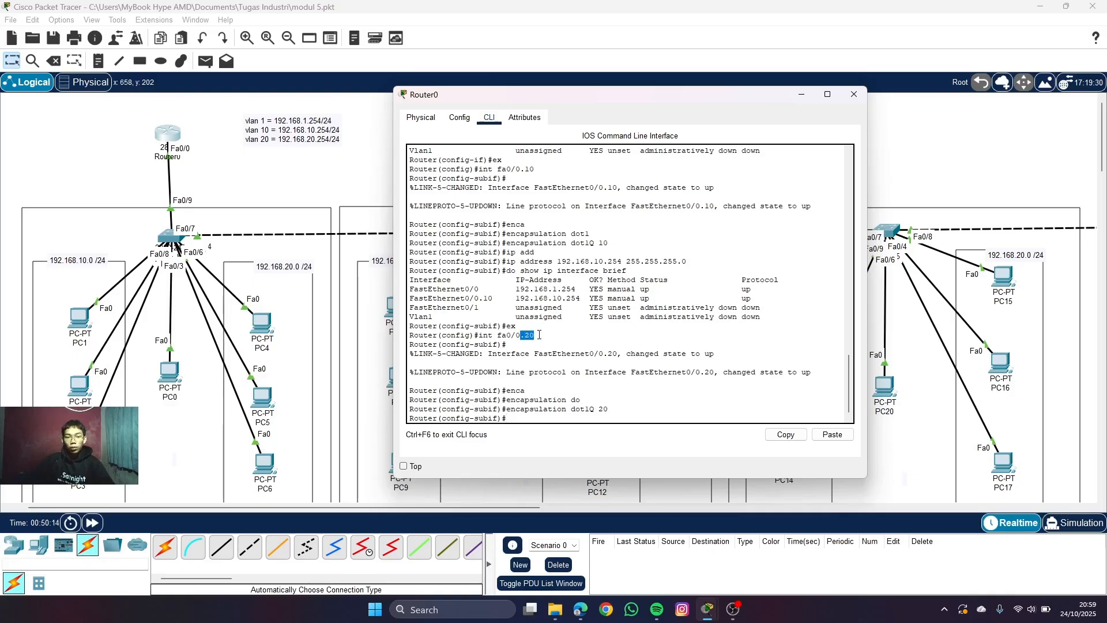
{"action": "left_click", "coordinate": [608, 408]}
{"action": "left_click", "coordinate": [626, 413]}
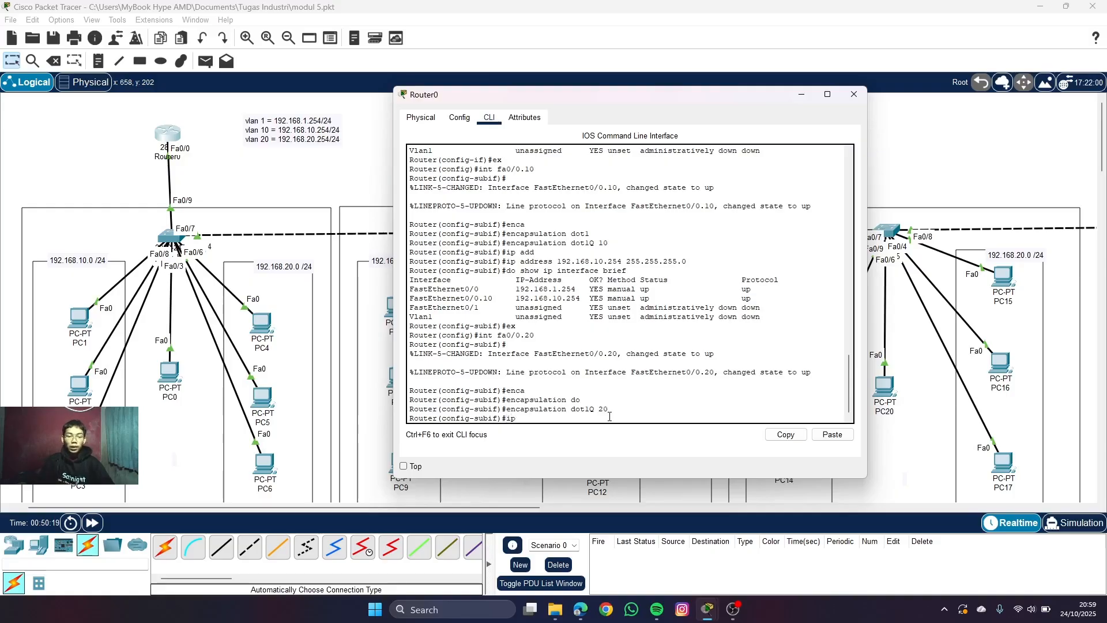
- Assign IP address 192.168.20.254 with mask 255.255.255.0 to subinterface fa0/0.20
{"action": "type", "text": "d"}
{"action": "key", "text": "Tab"}
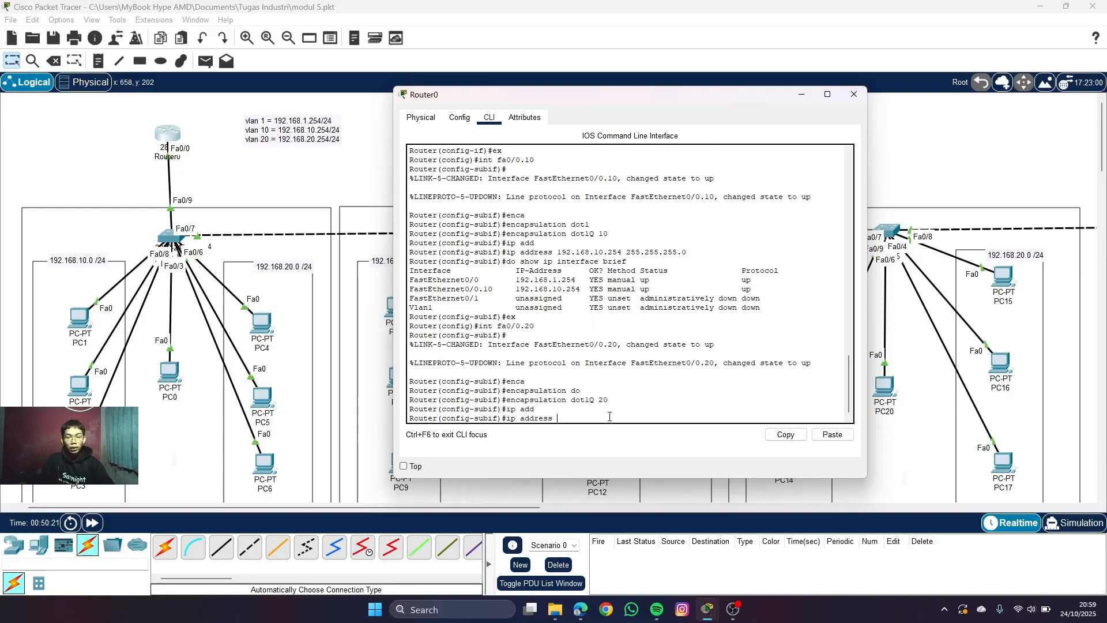
{"action": "type", "text": "192.168.20.254 255.255.255.0"}
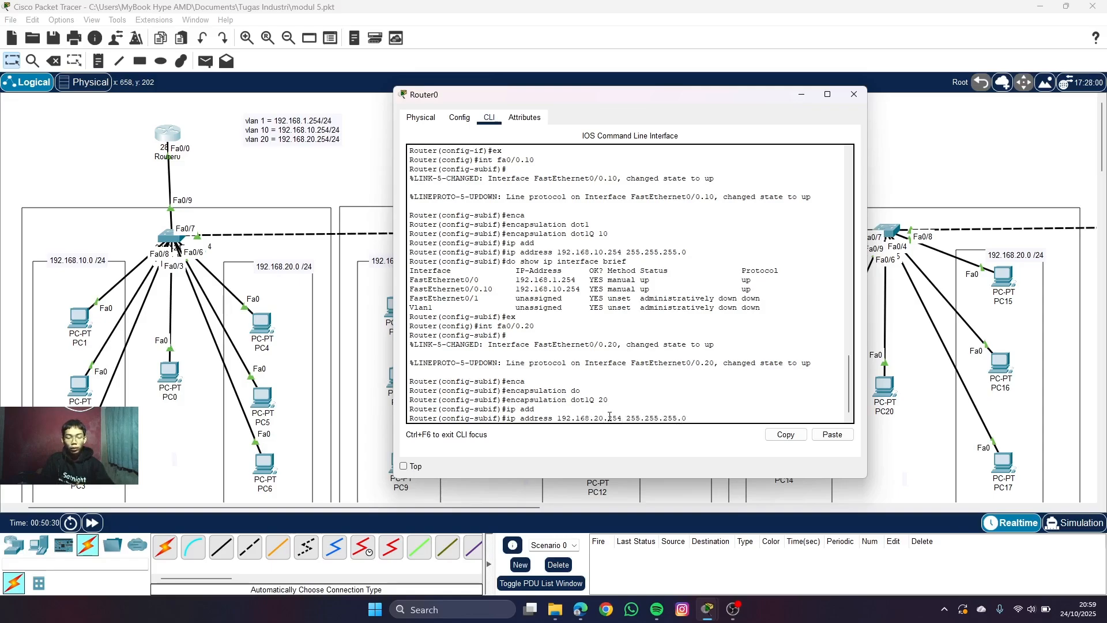
{"action": "key", "text": "Return"}
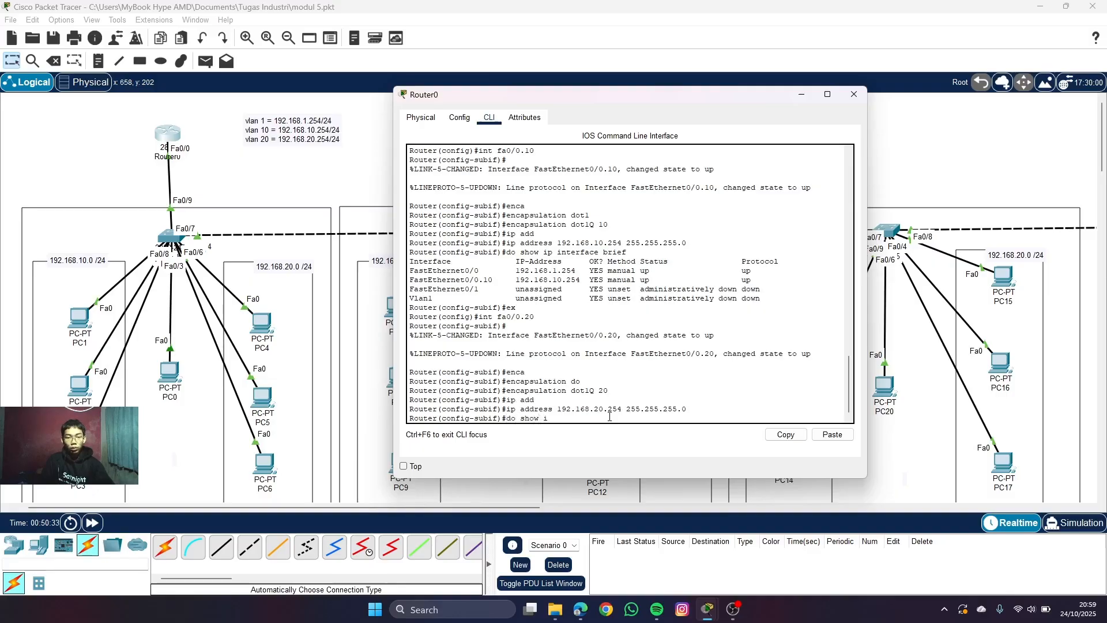
- Run "do show ip interface brief" and check the FastEthernet0/0.20 entry, then shift the router window over the topology
{"action": "type", "text": "do show ip interface brief"}
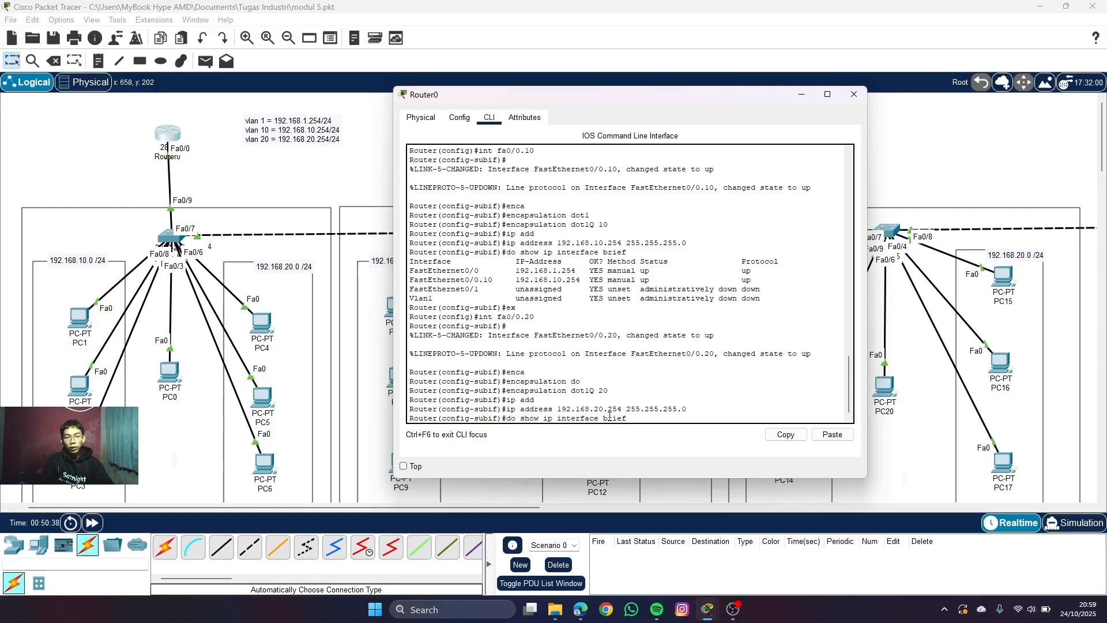
{"action": "key", "text": "Return"}
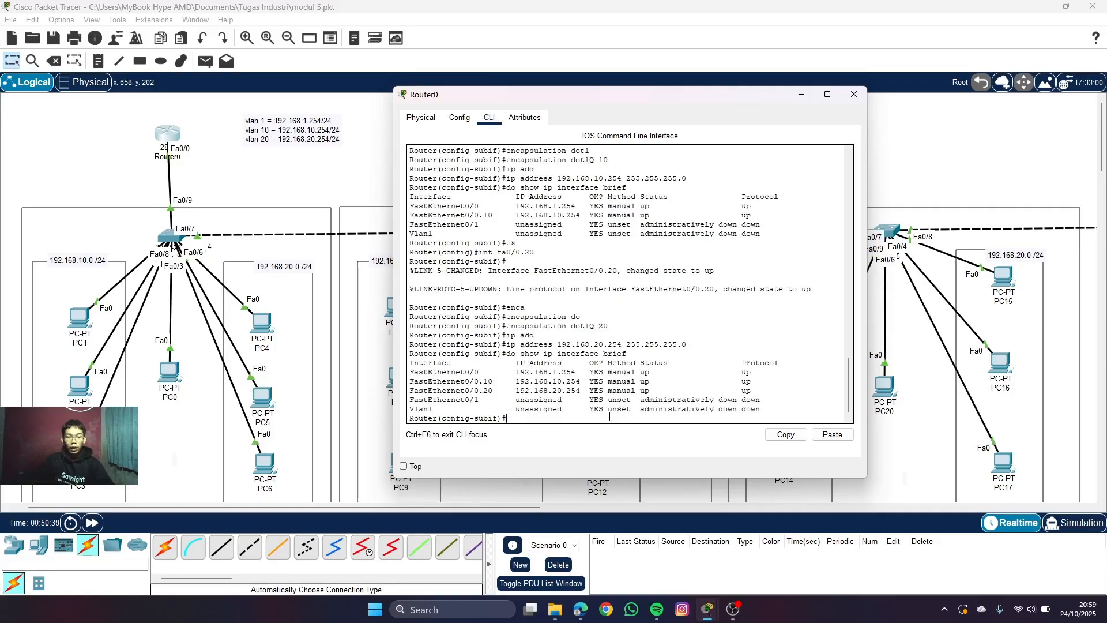
{"action": "left_click_drag", "start_coordinate": [410, 390], "coordinate": [766, 394]}
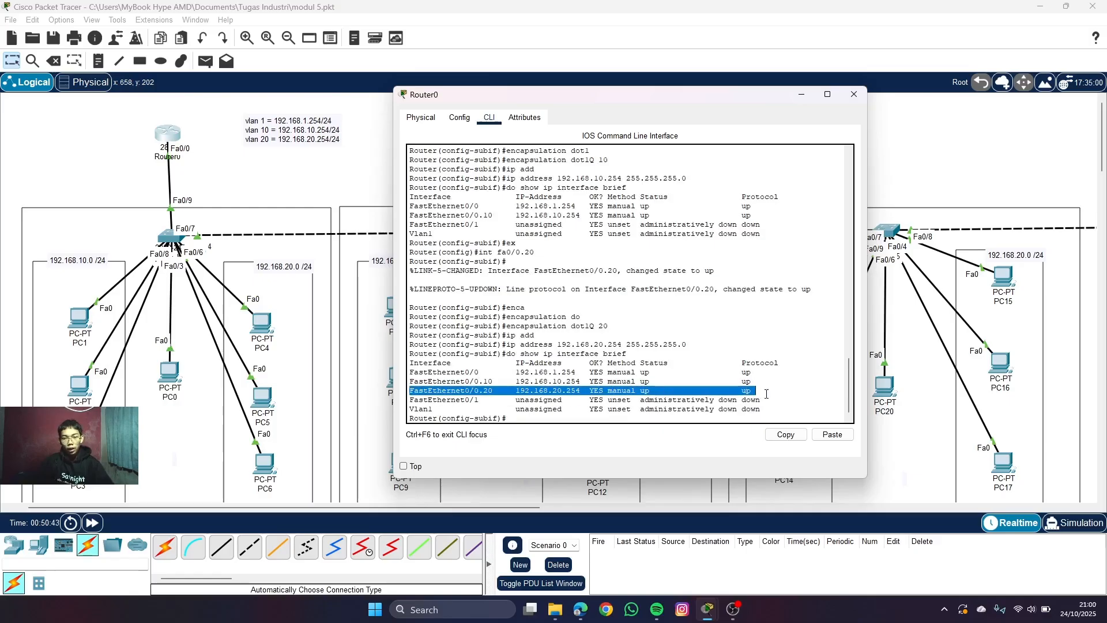
{"action": "left_click", "coordinate": [603, 418]}
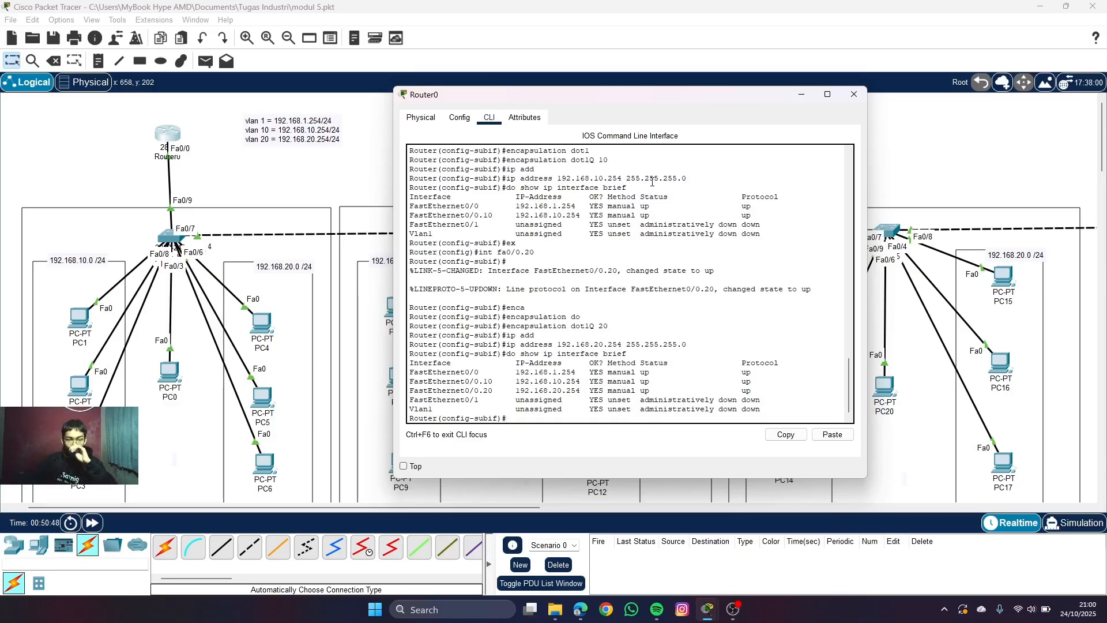
{"action": "left_click_drag", "start_coordinate": [682, 97], "coordinate": [629, 125]}
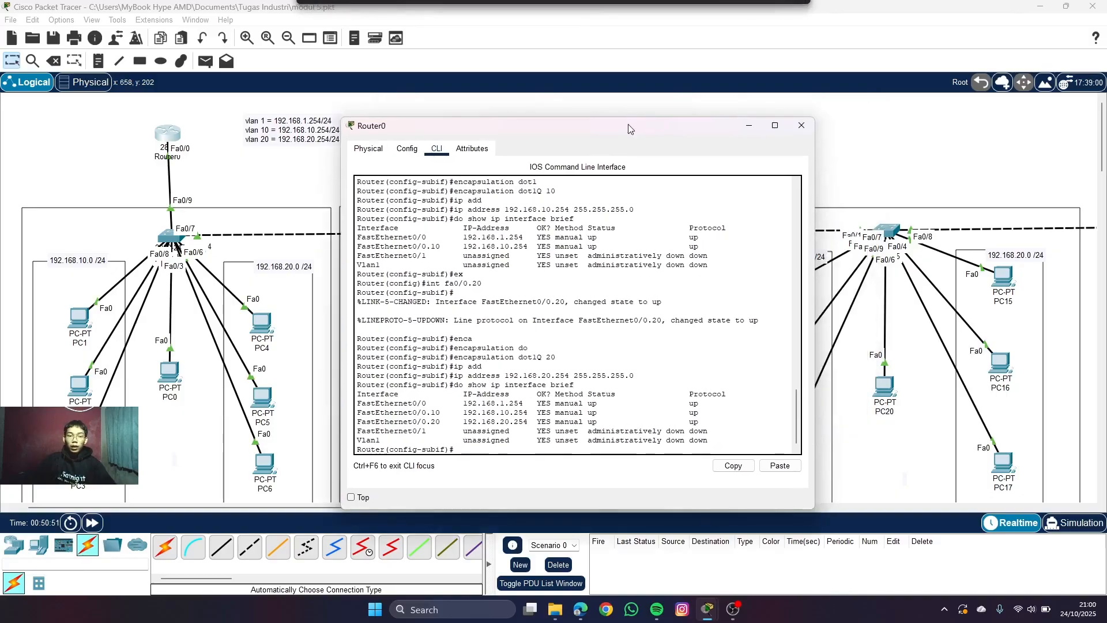
- Minimize the router window and set PC1's IPv4 default gateway to 192.168.10.254
{"action": "left_click", "coordinate": [746, 128]}
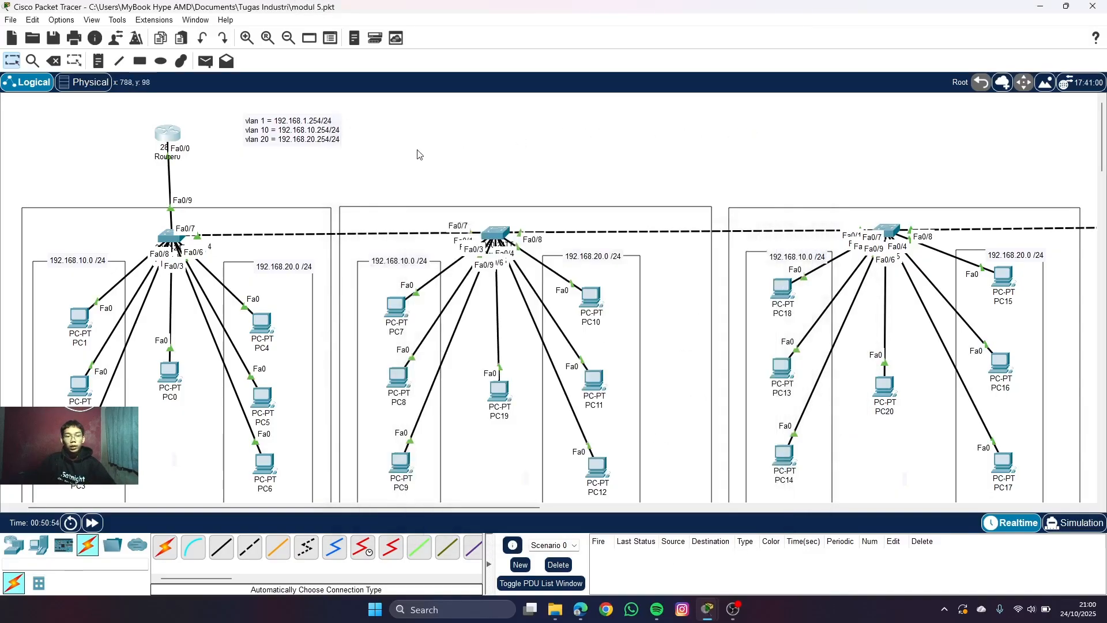
{"action": "scroll", "coordinate": [185, 182], "scroll_direction": "down", "scroll_amount": 3}
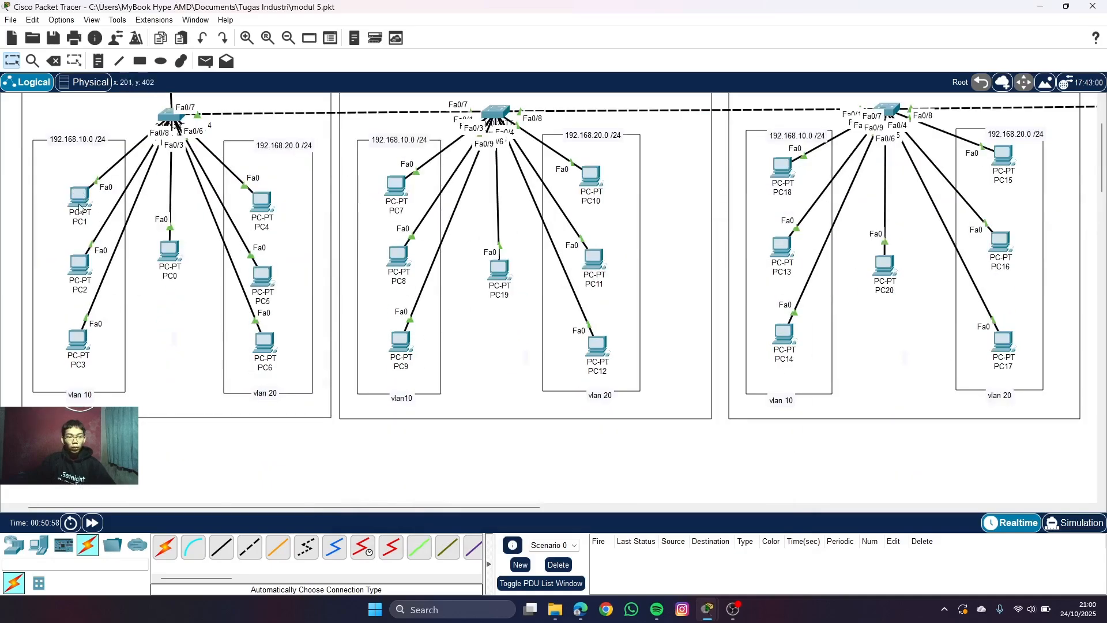
{"action": "left_click", "coordinate": [76, 198]}
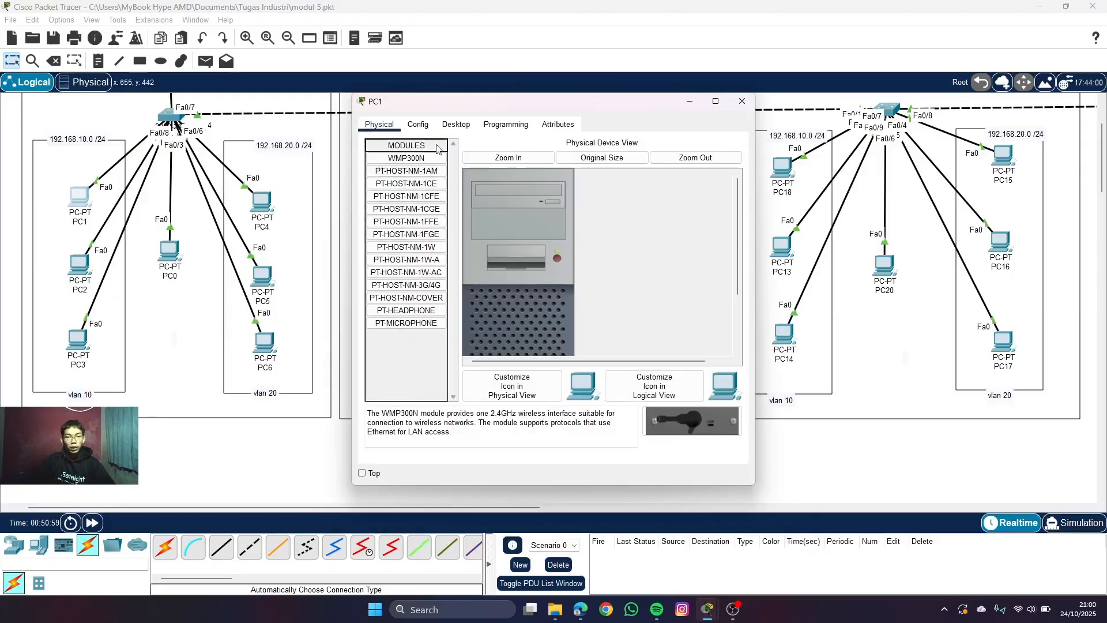
{"action": "left_click", "coordinate": [457, 125]}
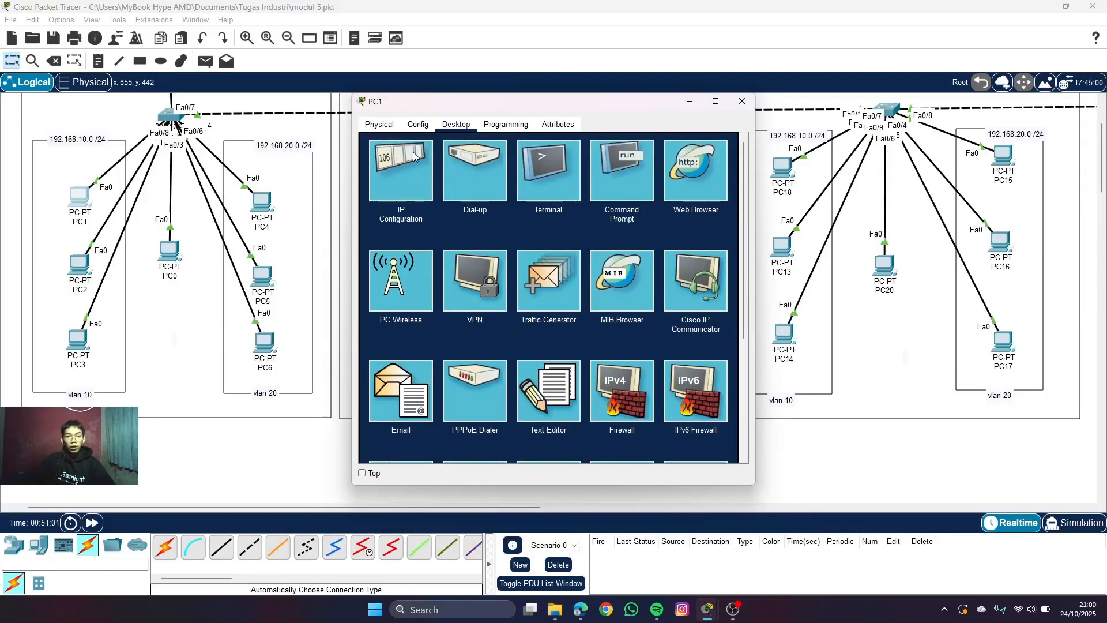
{"action": "left_click", "coordinate": [402, 163]}
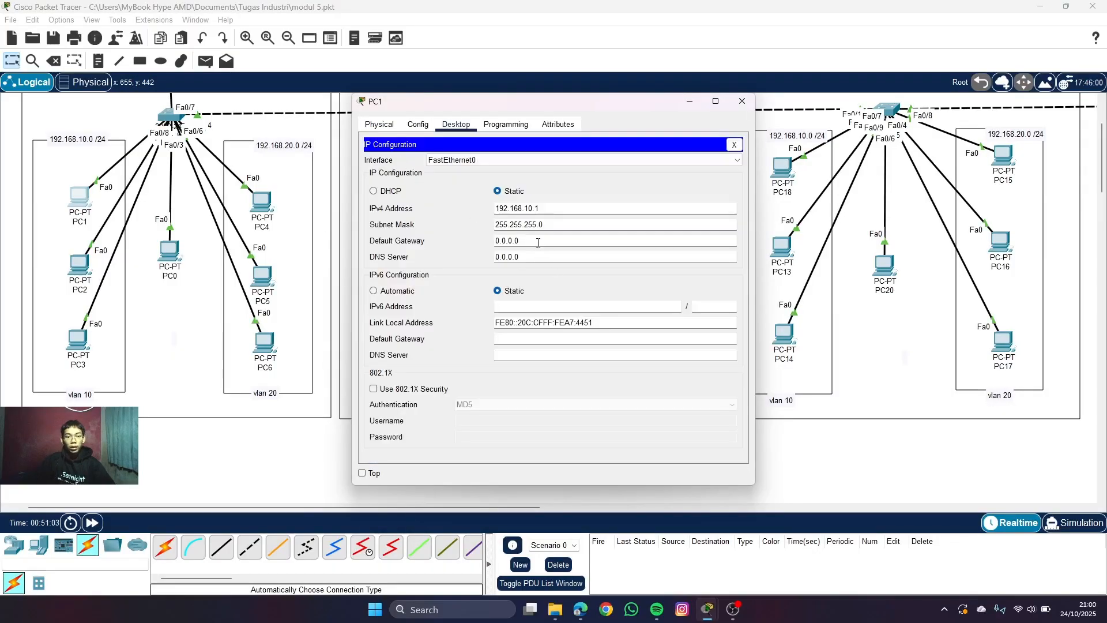
{"action": "left_click_drag", "start_coordinate": [538, 243], "coordinate": [441, 243]}
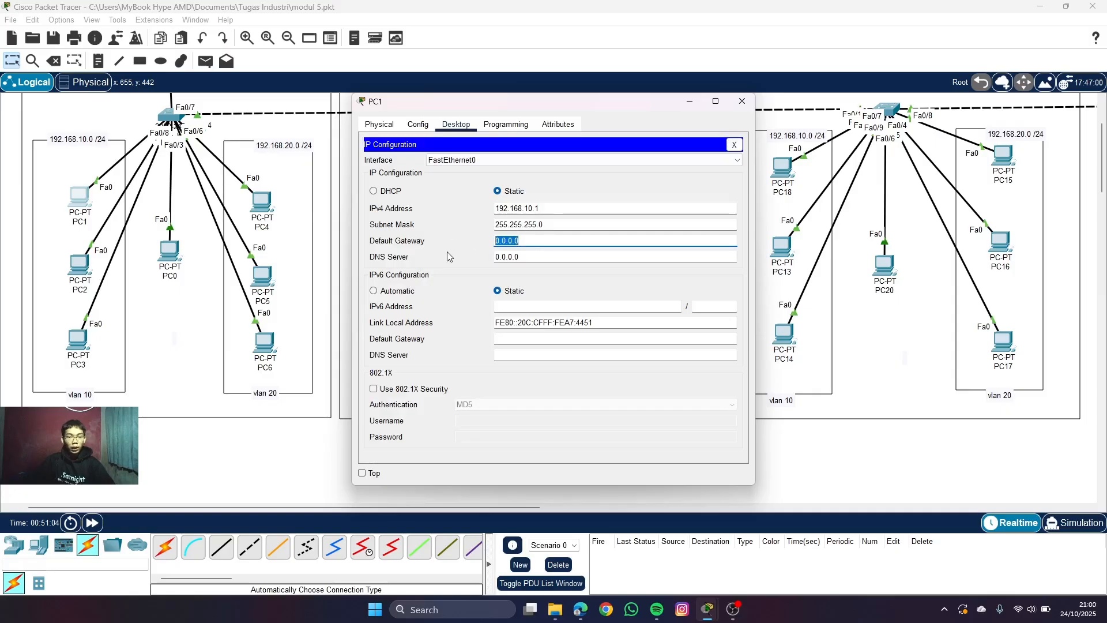
{"action": "type", "text": "192."}
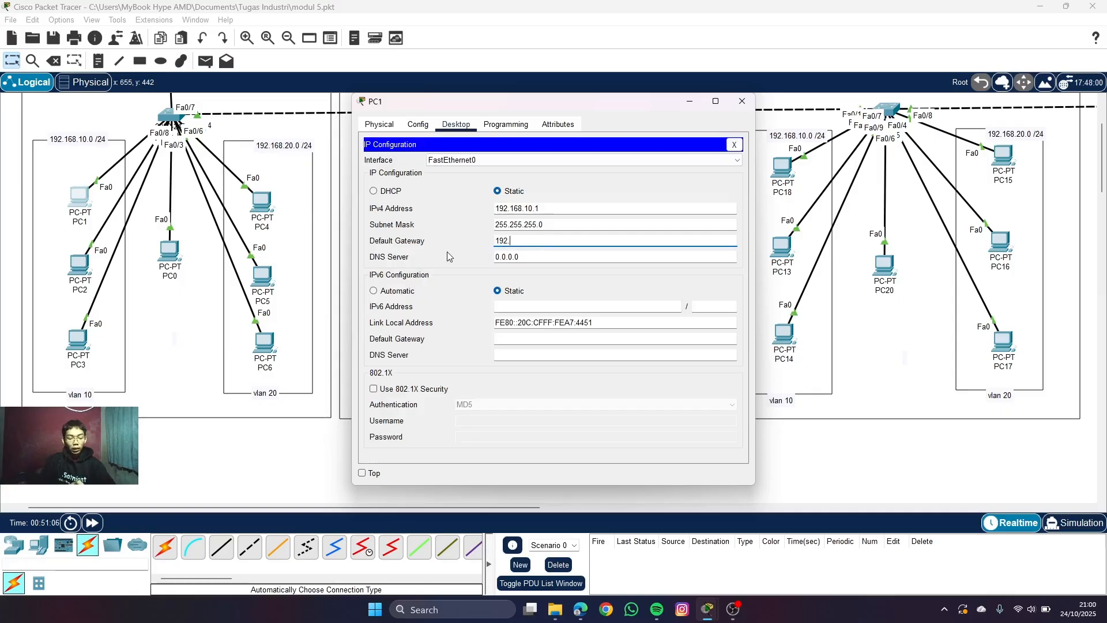
{"action": "type", "text": "168."}
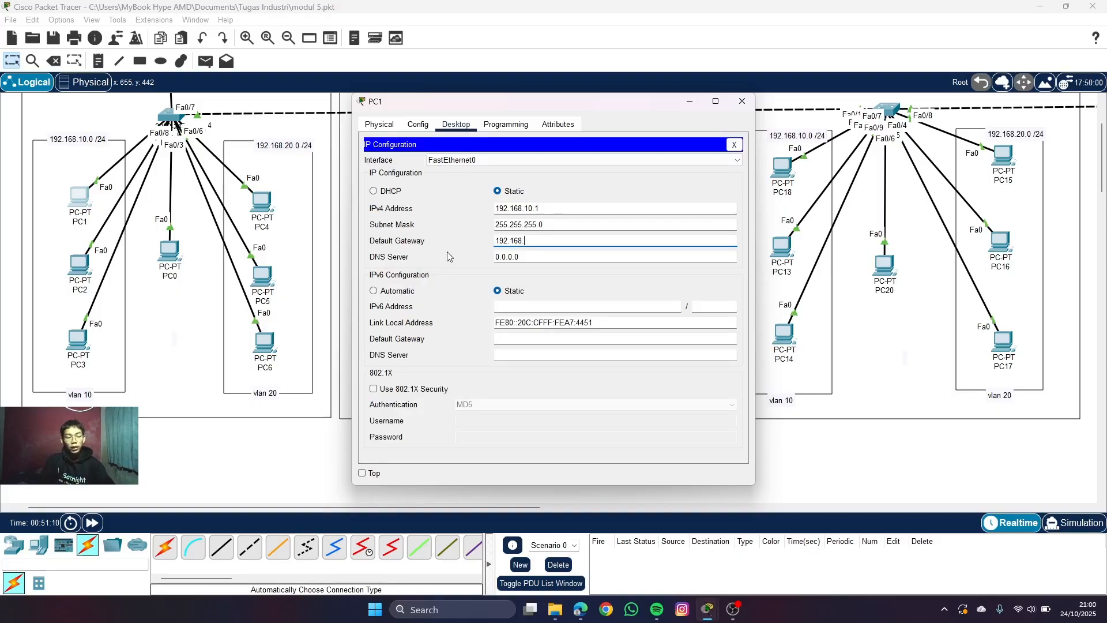
{"action": "type", "text": "10.254"}
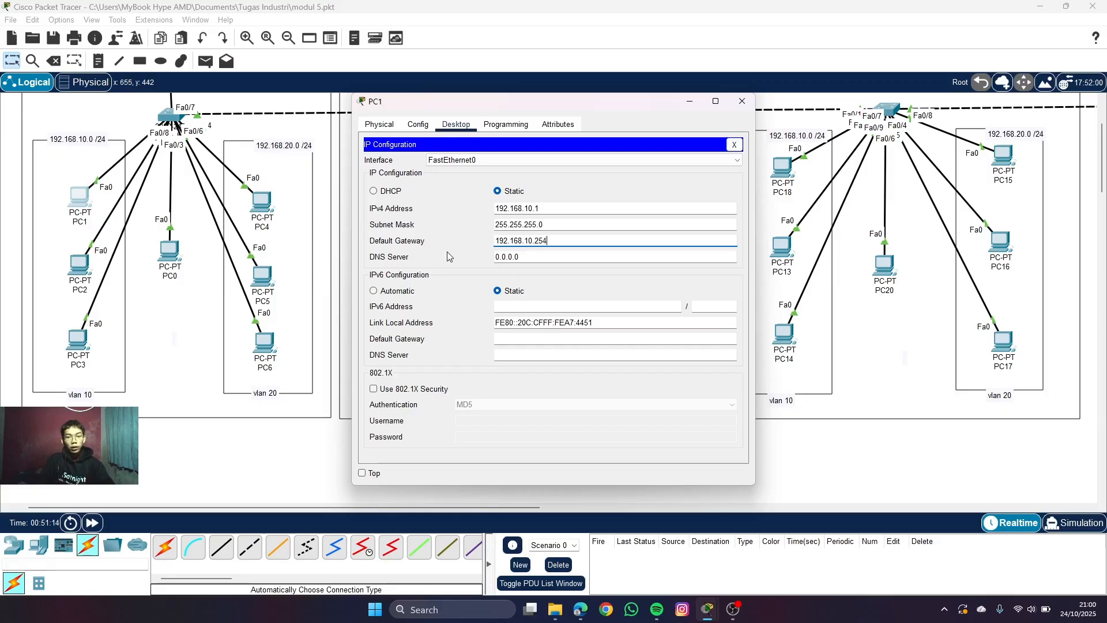
{"action": "key", "text": "Return"}
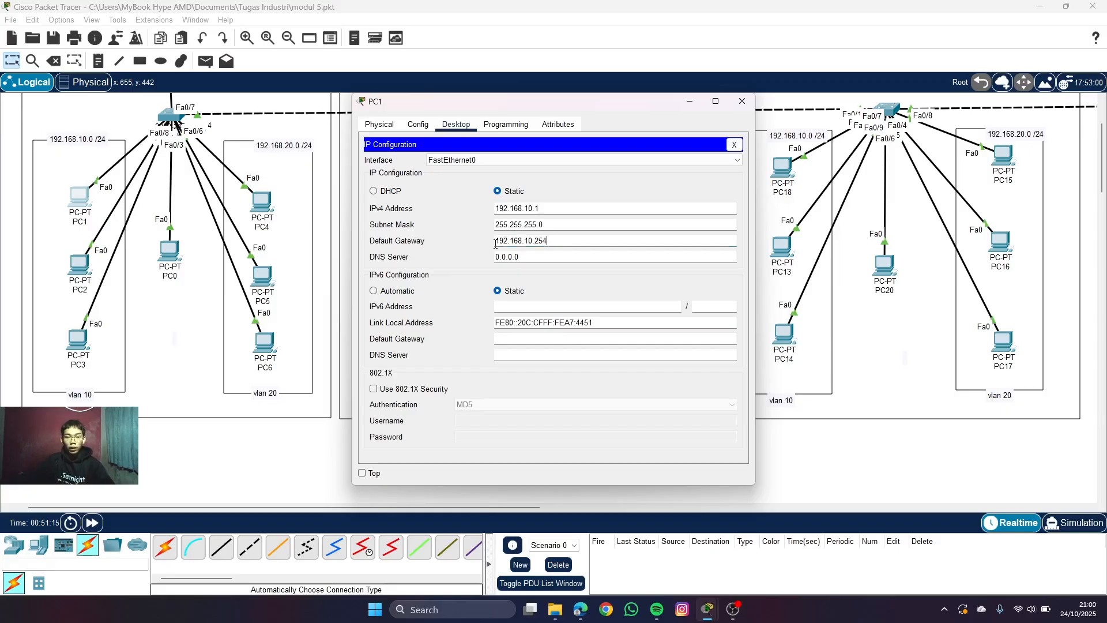
- Copy PC1's default gateway address for reuse and close its configuration window
{"action": "left_click_drag", "start_coordinate": [495, 243], "coordinate": [586, 242]}
{"action": "key", "text": "ctrl+c"}
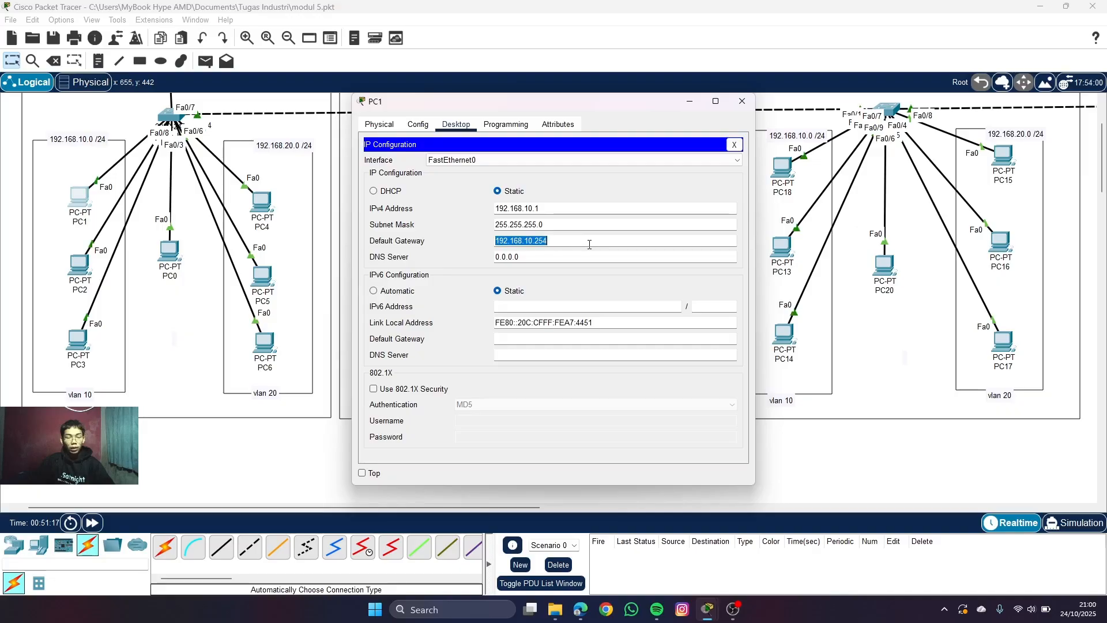
{"action": "left_click", "coordinate": [742, 101]}
- Set PC2's IPv4 default gateway to 192.168.10.254 and close its configuration window
{"action": "left_click", "coordinate": [79, 264]}
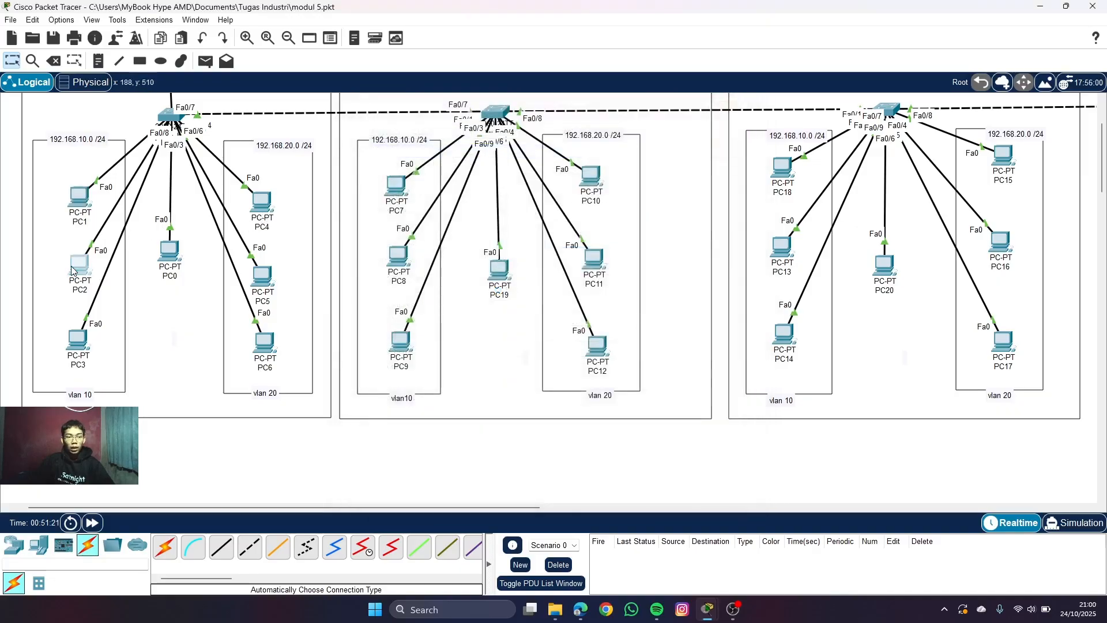
{"action": "left_click", "coordinate": [456, 124]}
{"action": "left_click", "coordinate": [410, 167]}
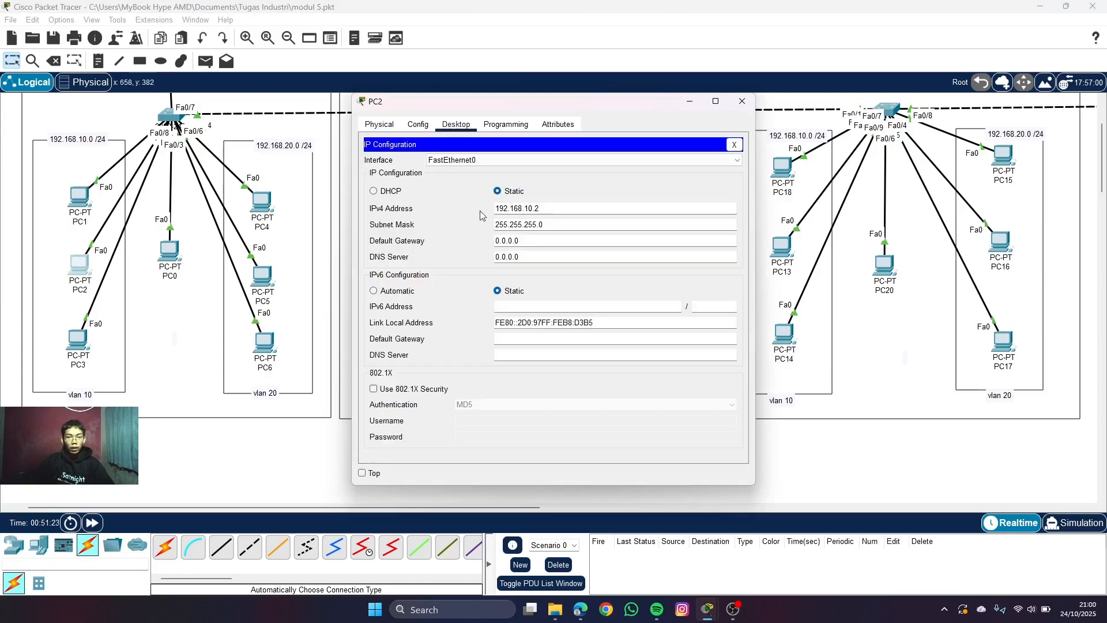
{"action": "left_click_drag", "start_coordinate": [522, 240], "coordinate": [435, 242]}
{"action": "type", "text": "192.168.10.254"}
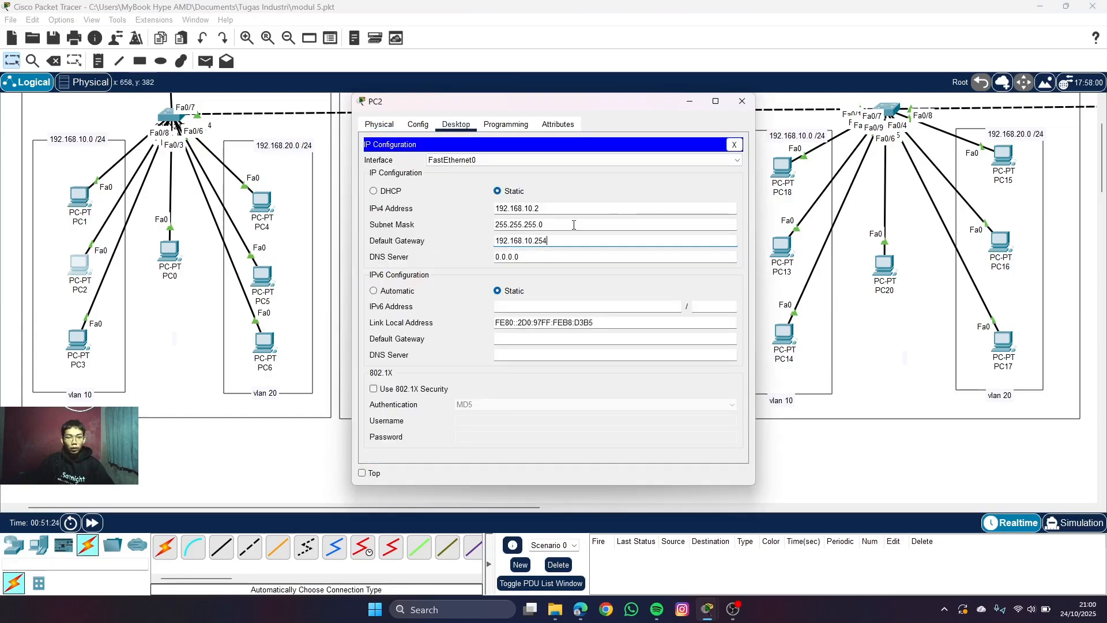
{"action": "left_click", "coordinate": [740, 108]}
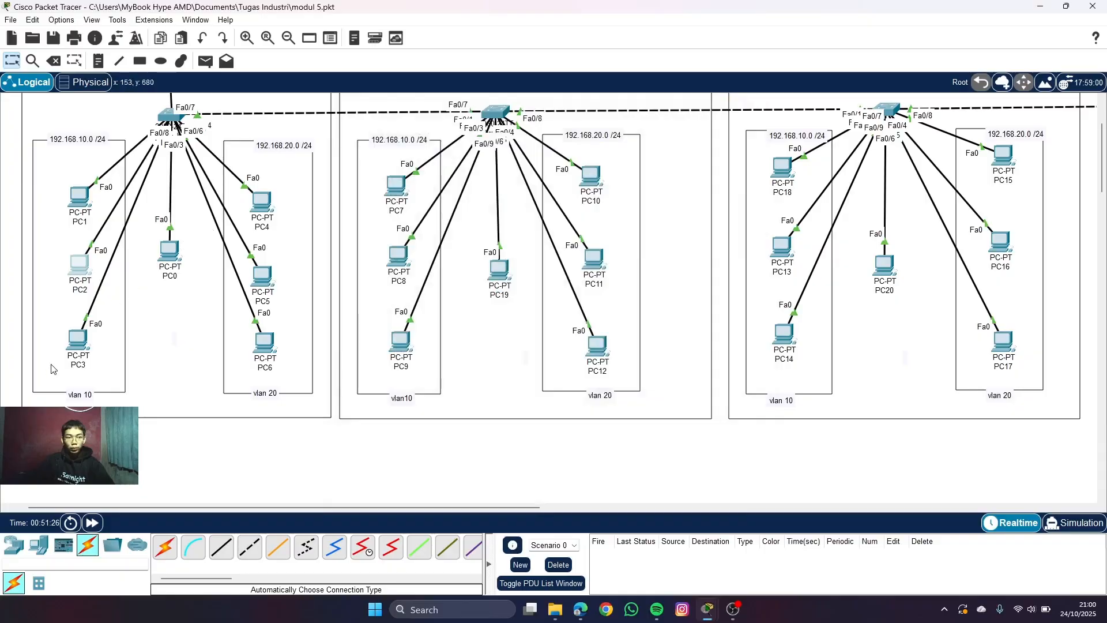
- Set PC3's IPv4 default gateway to 192.168.10.254 and close its configuration window
{"action": "left_click", "coordinate": [81, 341]}
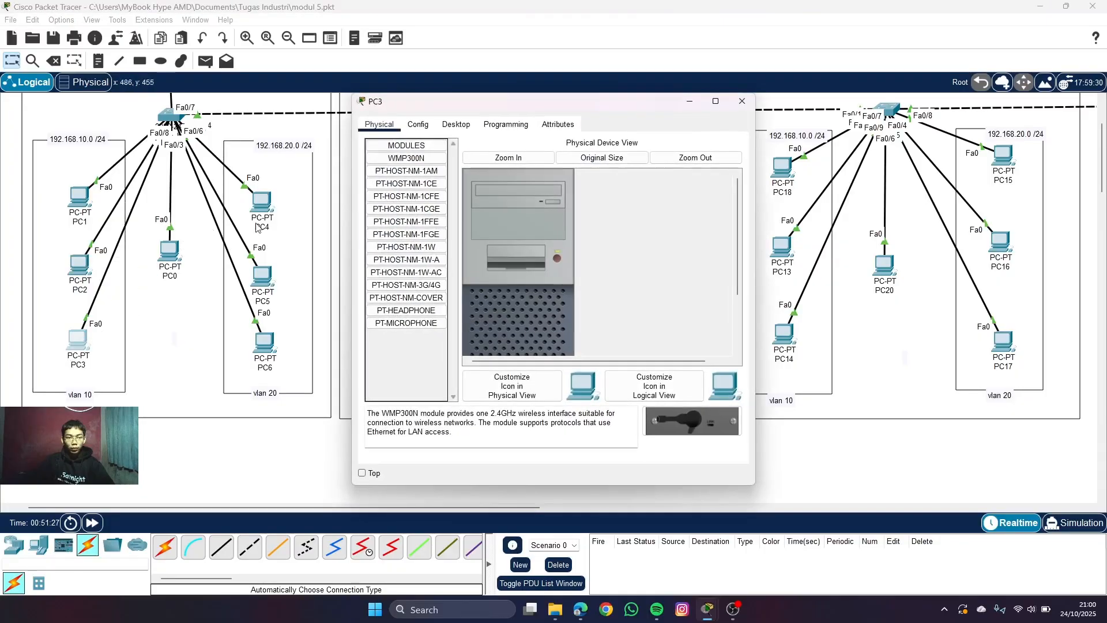
{"action": "left_click", "coordinate": [456, 124]}
{"action": "left_click", "coordinate": [404, 190]}
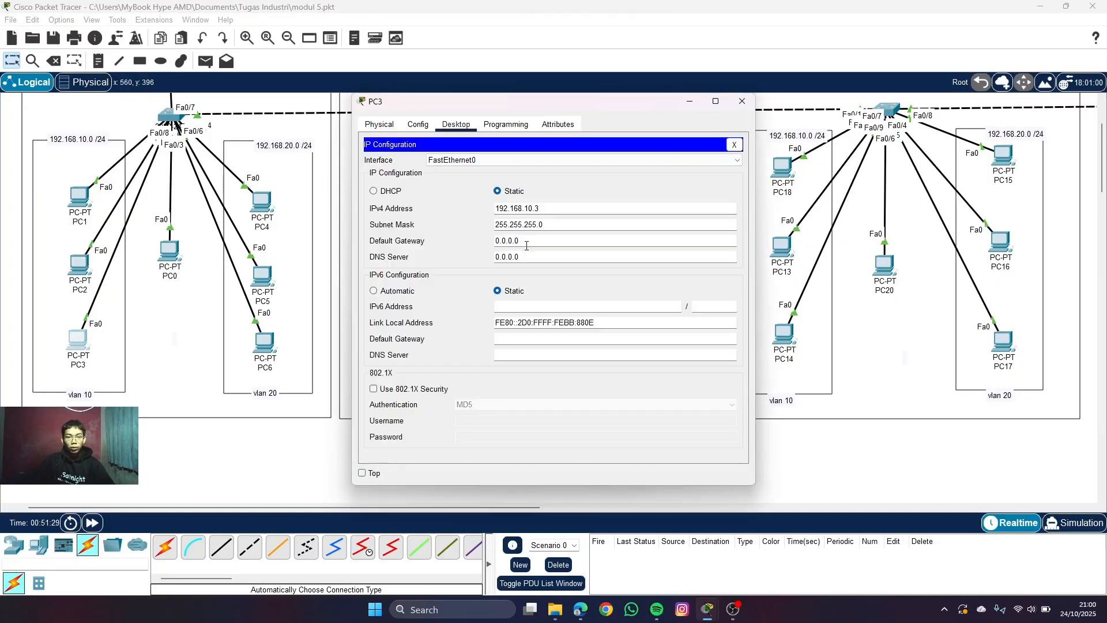
{"action": "left_click_drag", "start_coordinate": [527, 245], "coordinate": [428, 245]}
{"action": "key", "text": "ctrl+v"}
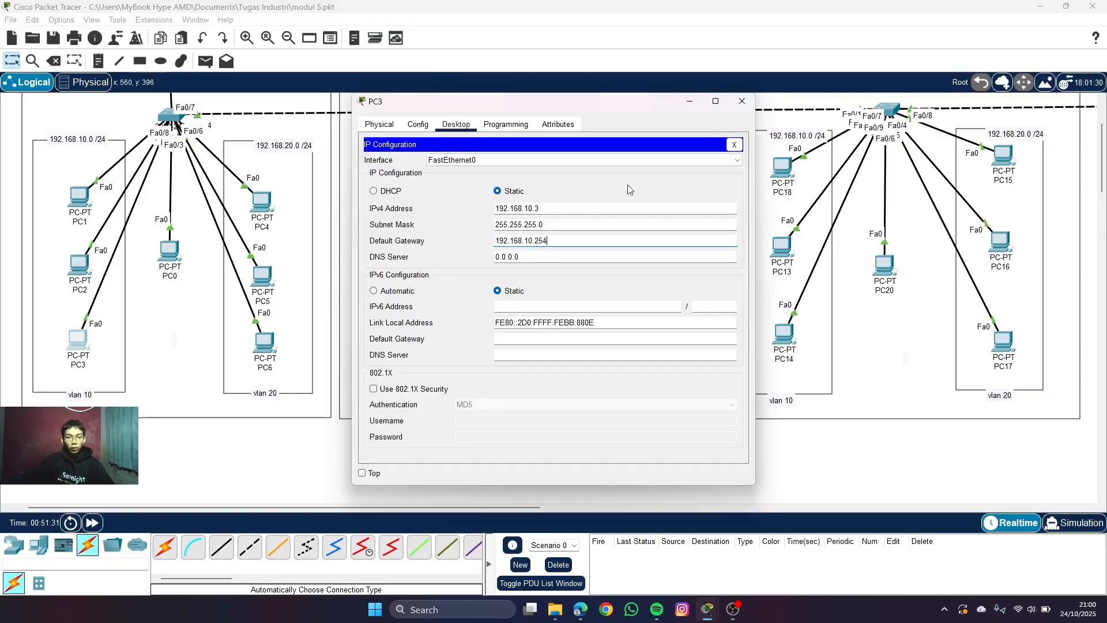
{"action": "left_click", "coordinate": [742, 102]}
- Set PC4's IPv4 default gateway to 192.168.20.254, copy that address, and close its configuration window
{"action": "left_click", "coordinate": [262, 202]}
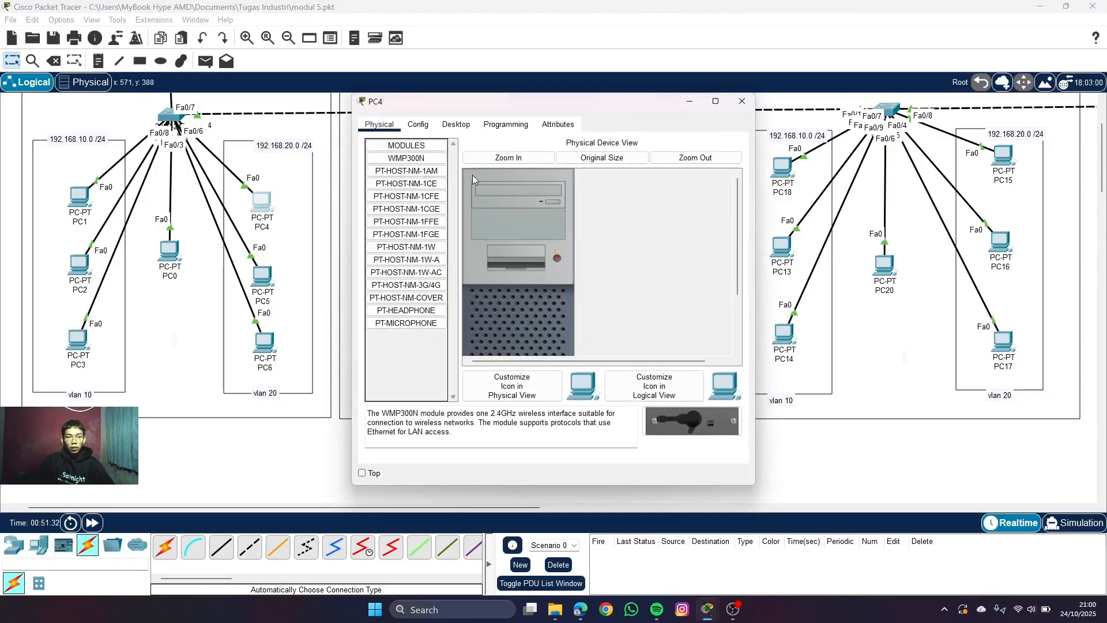
{"action": "left_click", "coordinate": [456, 124]}
{"action": "left_click", "coordinate": [413, 173]}
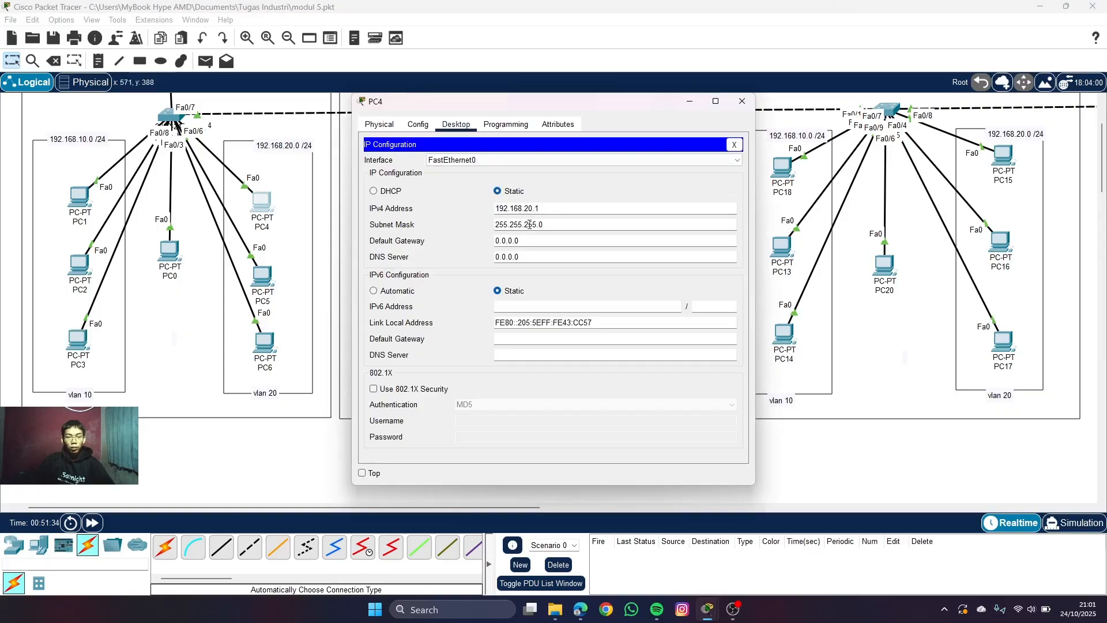
{"action": "left_click_drag", "start_coordinate": [541, 243], "coordinate": [439, 245]}
{"action": "type", "text": "192.1"}
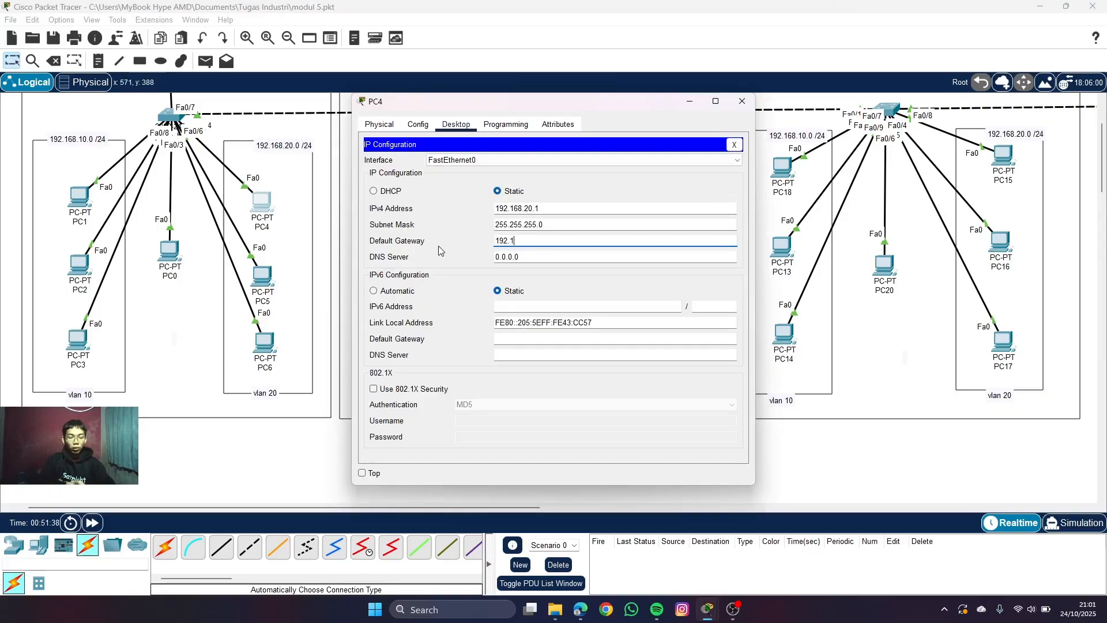
{"action": "type", "text": "68.20.254"}
{"action": "key", "text": "Return"}
{"action": "key", "text": "ctrl+c"}
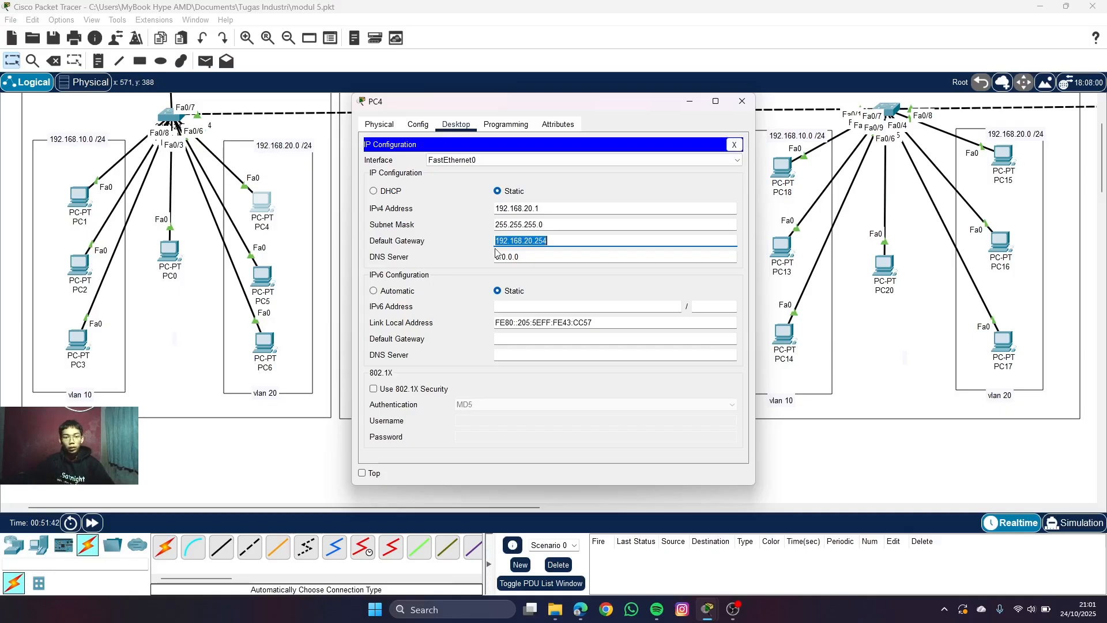
{"action": "left_click", "coordinate": [750, 102]}
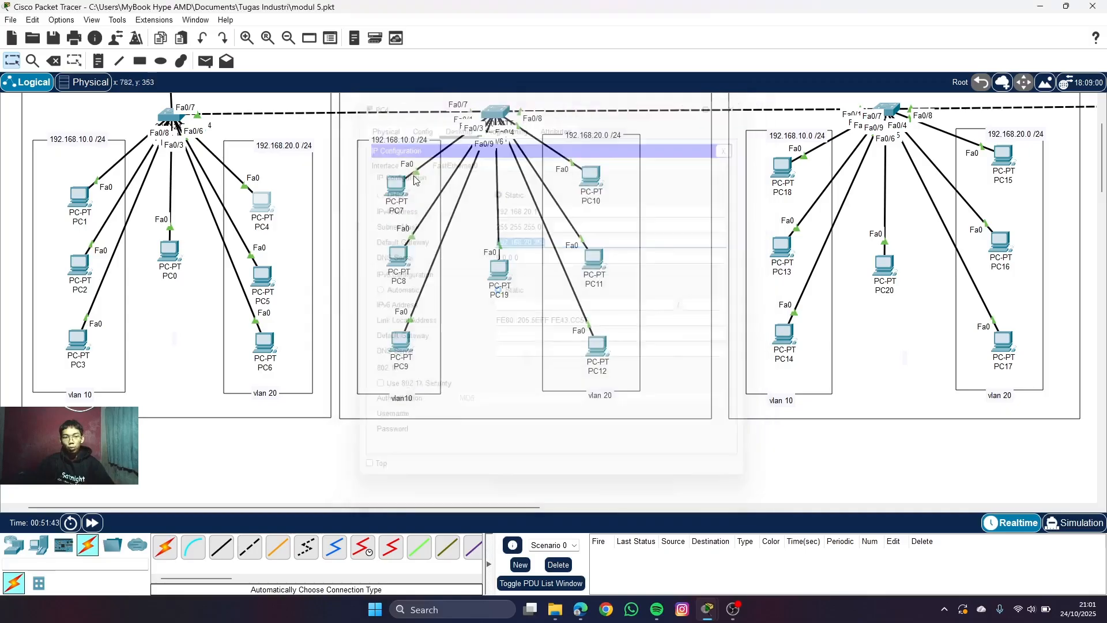
- Set PC5's IPv4 default gateway to 192.168.20.254 and close its configuration window
{"action": "left_click", "coordinate": [263, 278]}
{"action": "left_click", "coordinate": [456, 124]}
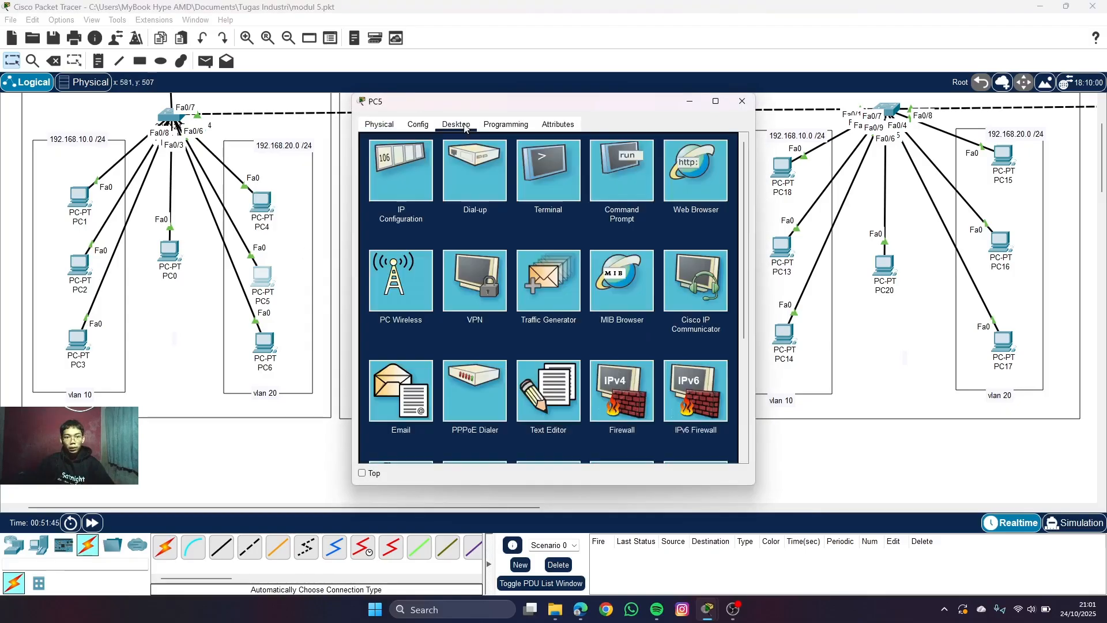
{"action": "left_click", "coordinate": [420, 202]}
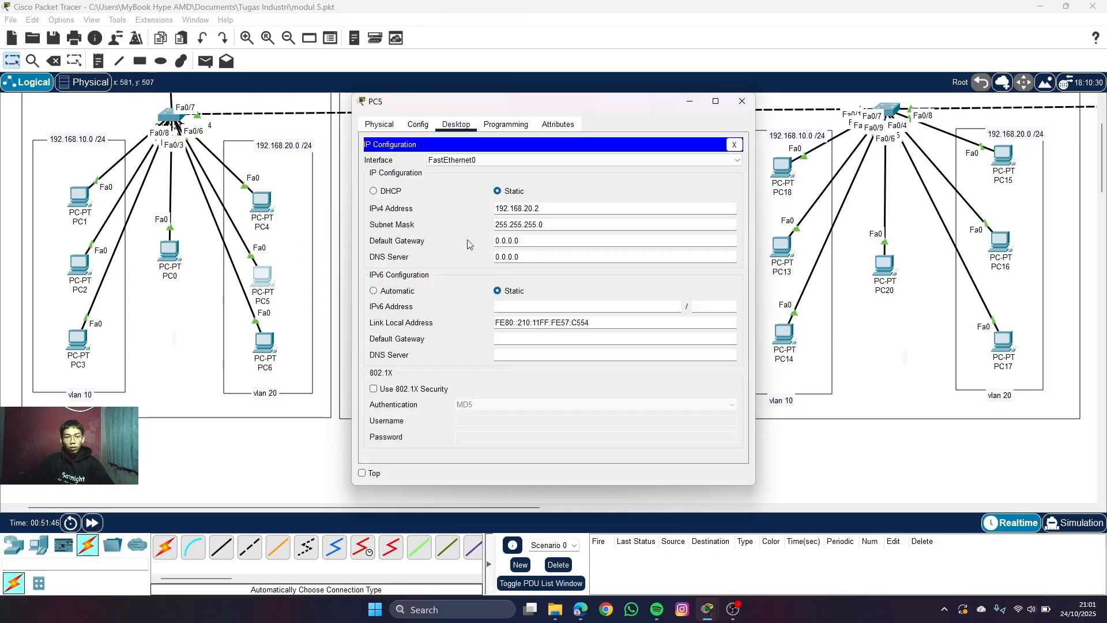
{"action": "triple_click", "coordinate": [521, 242]}
{"action": "key", "text": "ctrl+v"}
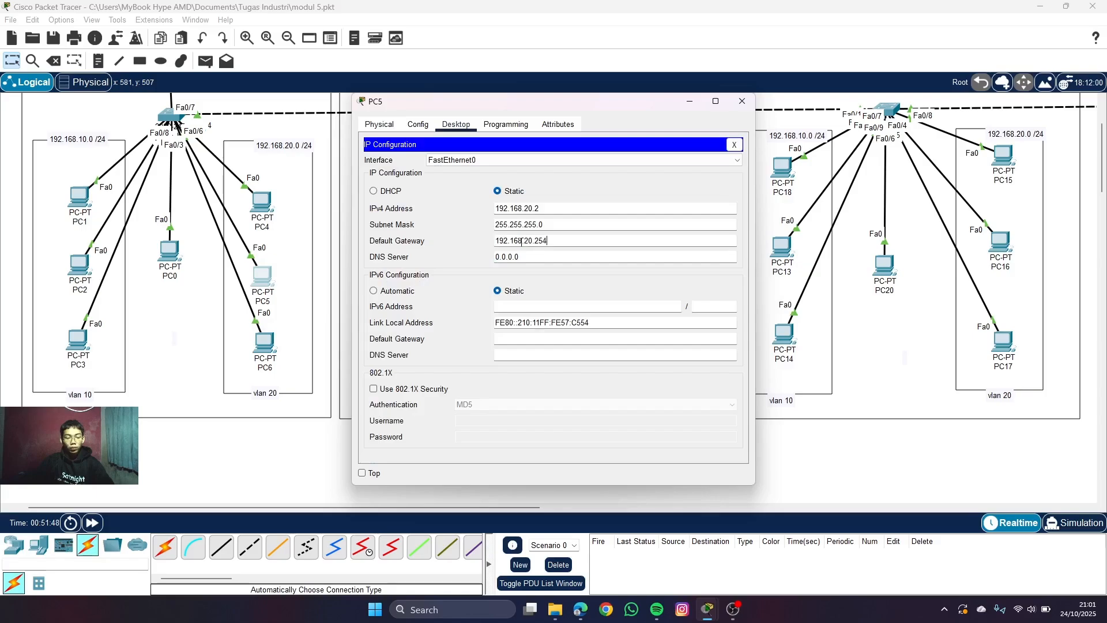
{"action": "left_click", "coordinate": [742, 101]}
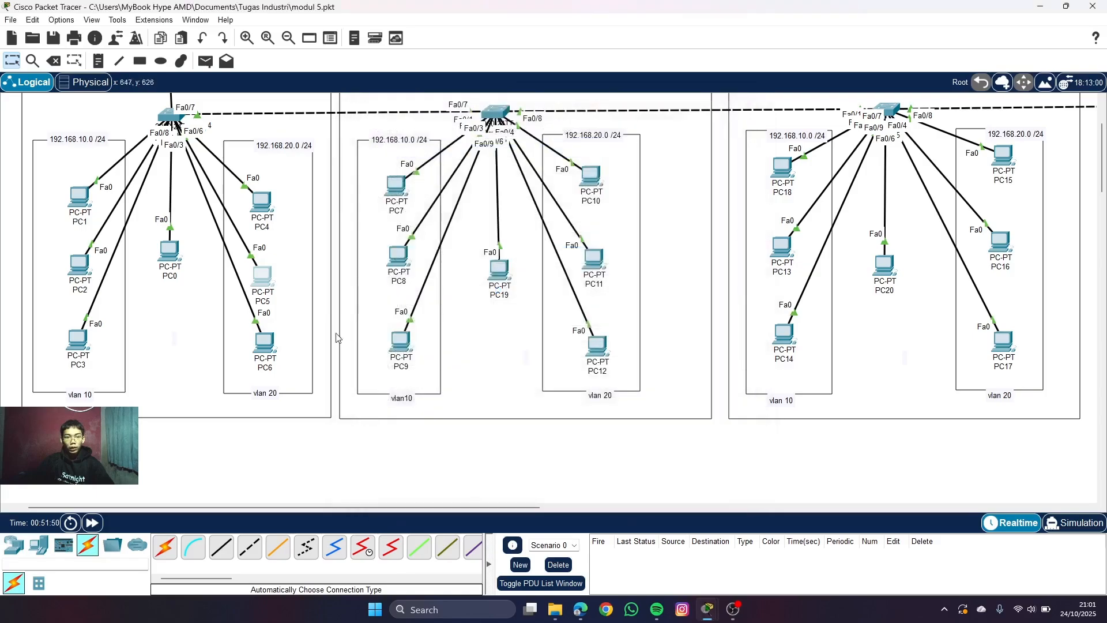
- Set PC6's IPv4 default gateway to 192.168.20.254 and close its configuration window
{"action": "left_click", "coordinate": [265, 343]}
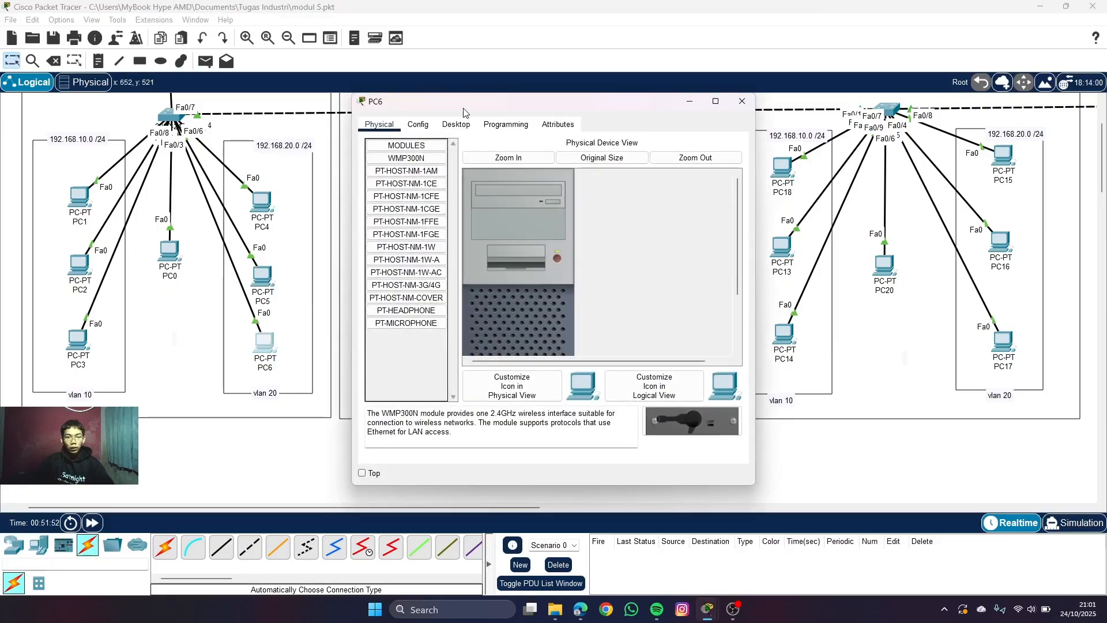
{"action": "left_click", "coordinate": [456, 125]}
{"action": "left_click", "coordinate": [421, 182]}
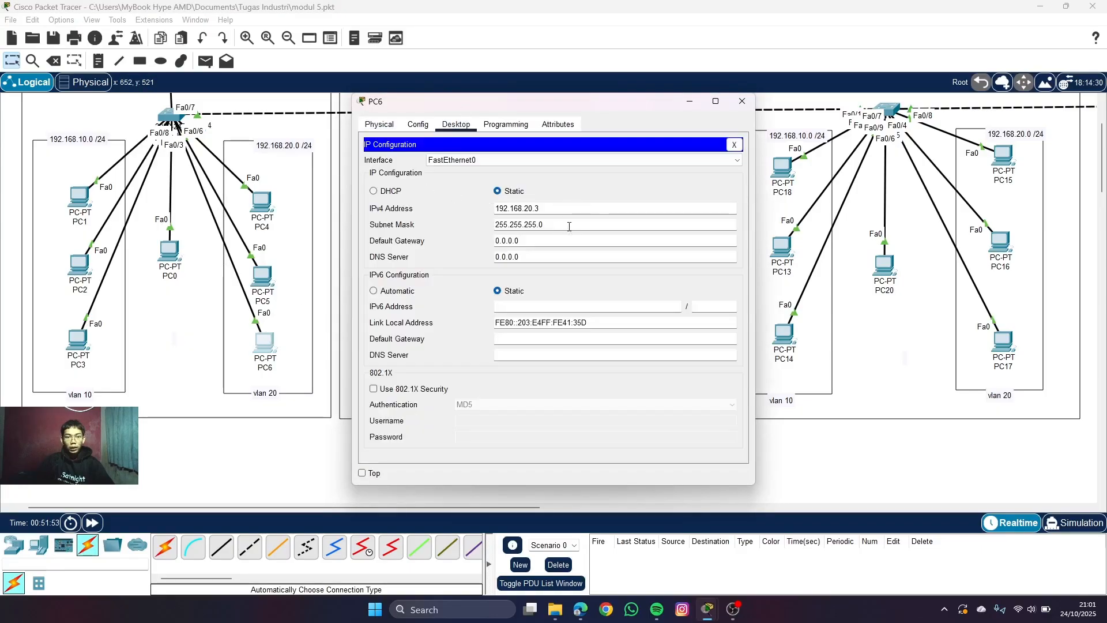
{"action": "double_click", "coordinate": [528, 243]}
{"action": "type", "text": "192.168.20.254"}
{"action": "left_click", "coordinate": [741, 102]}
- Send a simple PDU from PC1 to PC4 to test routing between VLAN 10 and VLAN 20
{"action": "scroll", "coordinate": [166, 117], "scroll_direction": "up", "scroll_amount": 2}
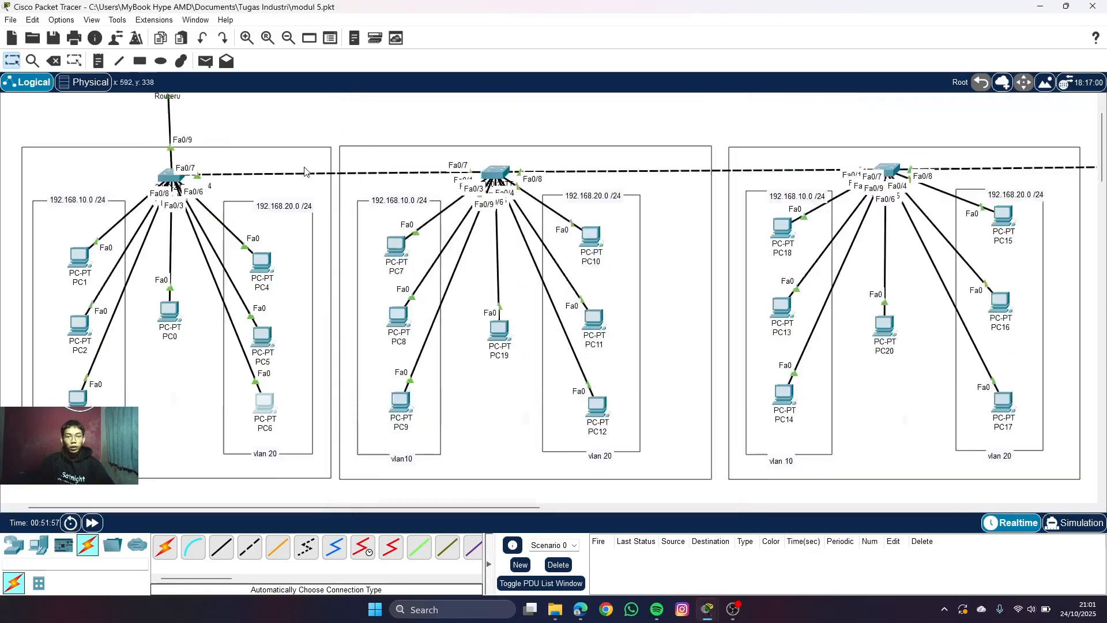
{"action": "left_click", "coordinate": [205, 61]}
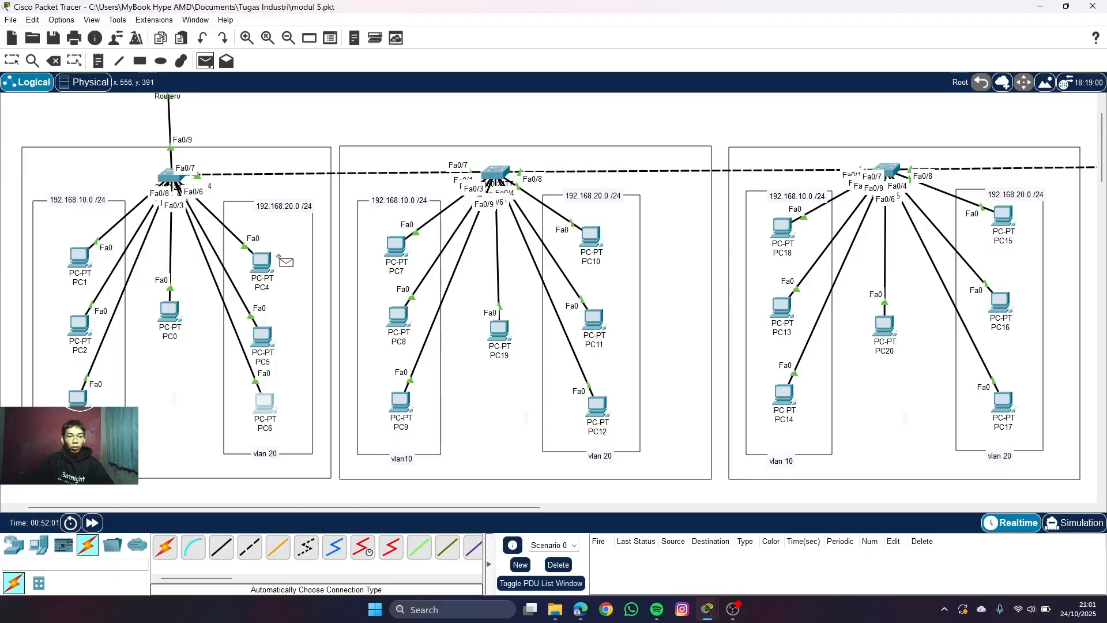
{"action": "left_click", "coordinate": [81, 258]}
{"action": "left_click", "coordinate": [264, 265]}
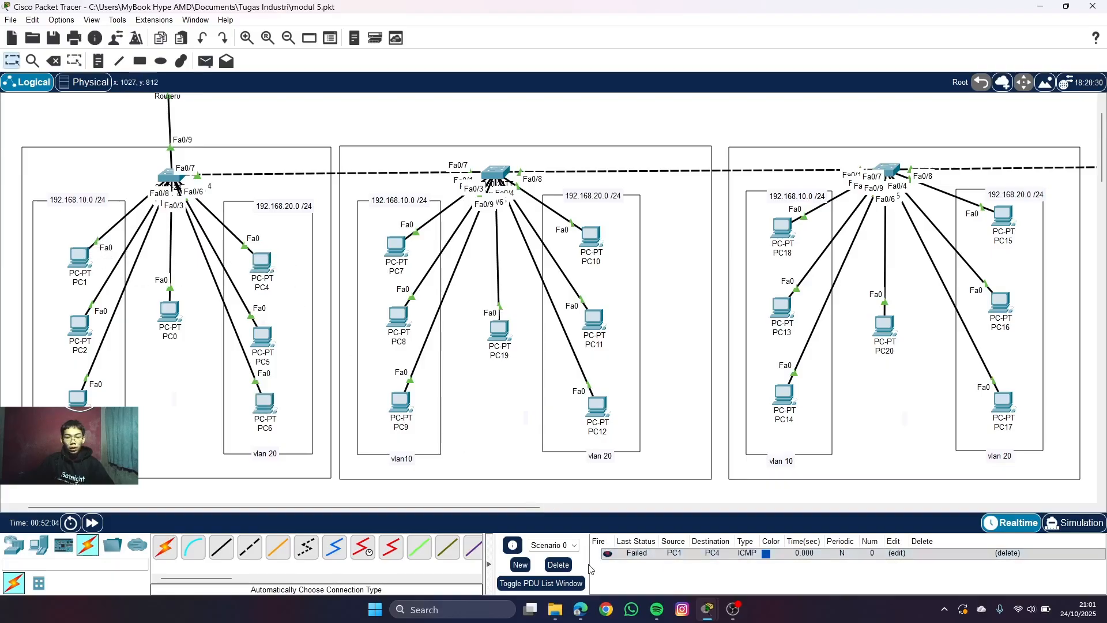
- Repeat the simple PDU test from PC1 to PC4 and check its status
{"action": "left_click", "coordinate": [209, 60]}
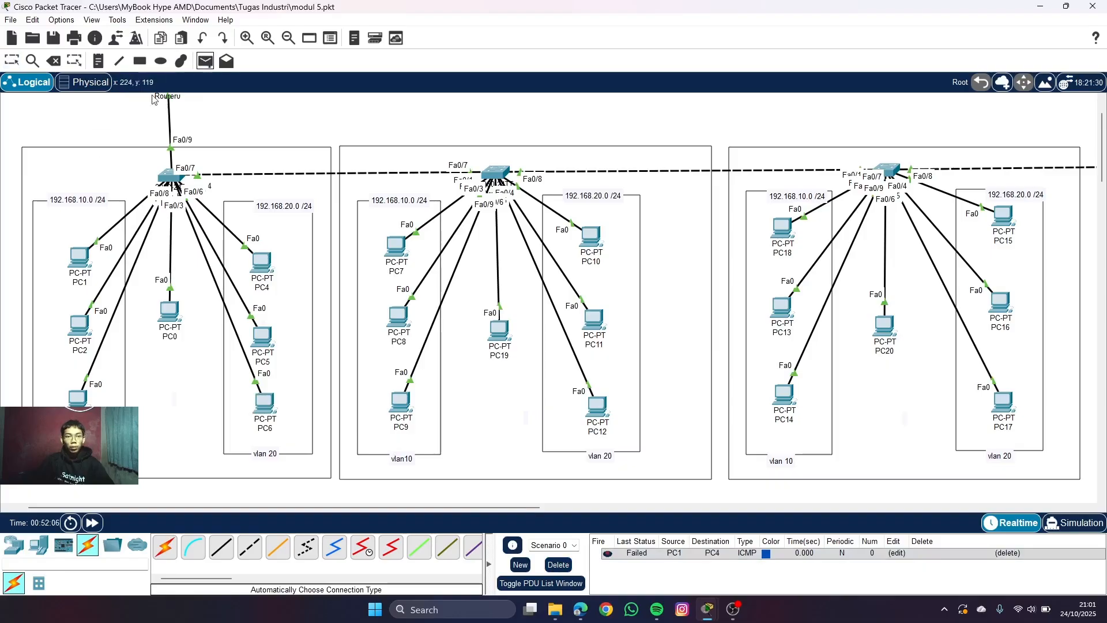
{"action": "left_click", "coordinate": [86, 260]}
{"action": "left_click", "coordinate": [263, 264]}
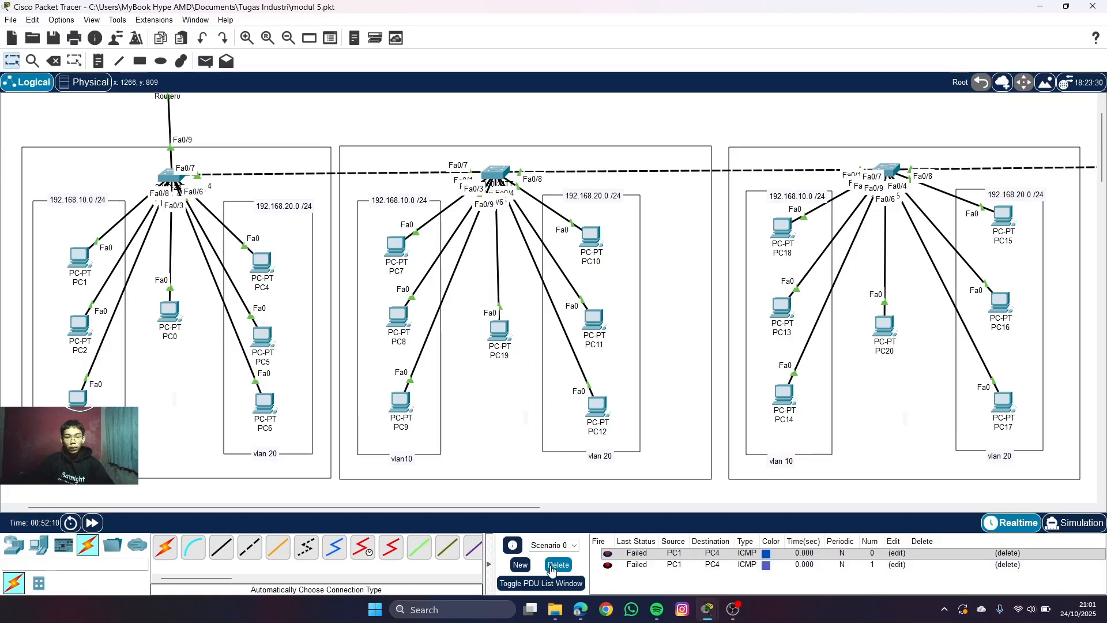
{"action": "scroll", "coordinate": [217, 175], "scroll_direction": "up", "scroll_amount": 3}
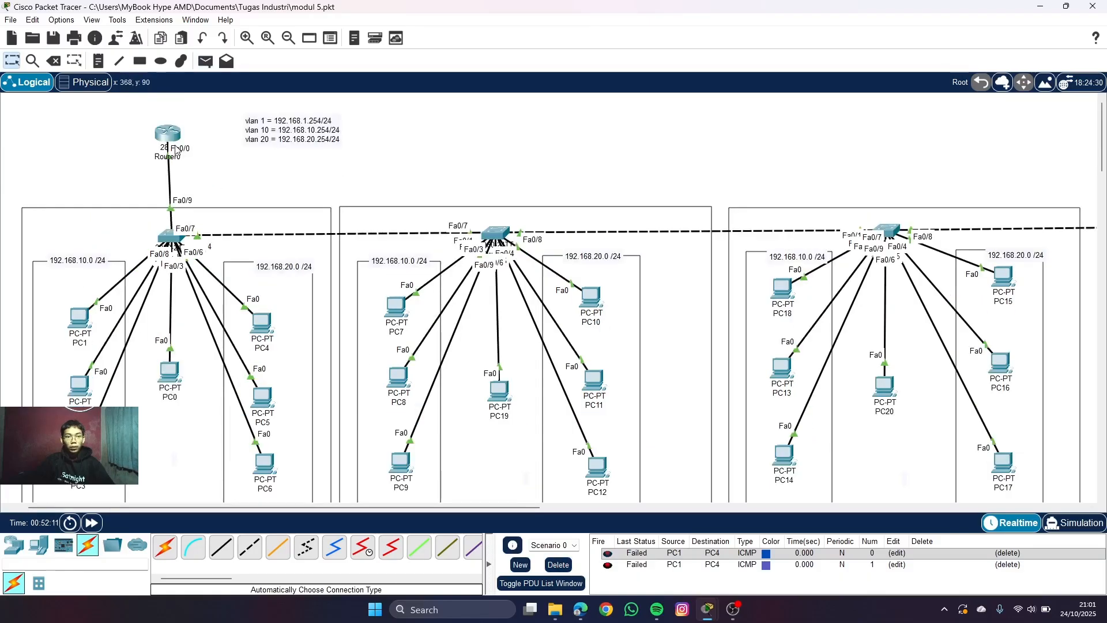
- Review Router0's interface configuration, and enter global configuration mode on Switch0's command line
{"action": "left_click", "coordinate": [173, 137]}
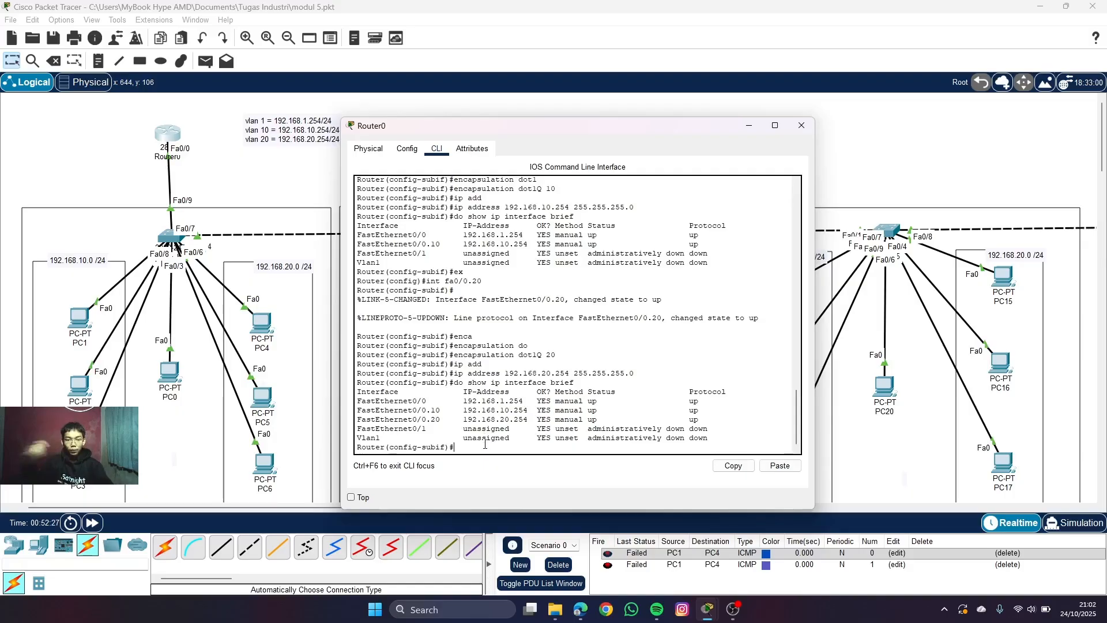
{"action": "left_click", "coordinate": [750, 125]}
{"action": "left_click", "coordinate": [172, 237]}
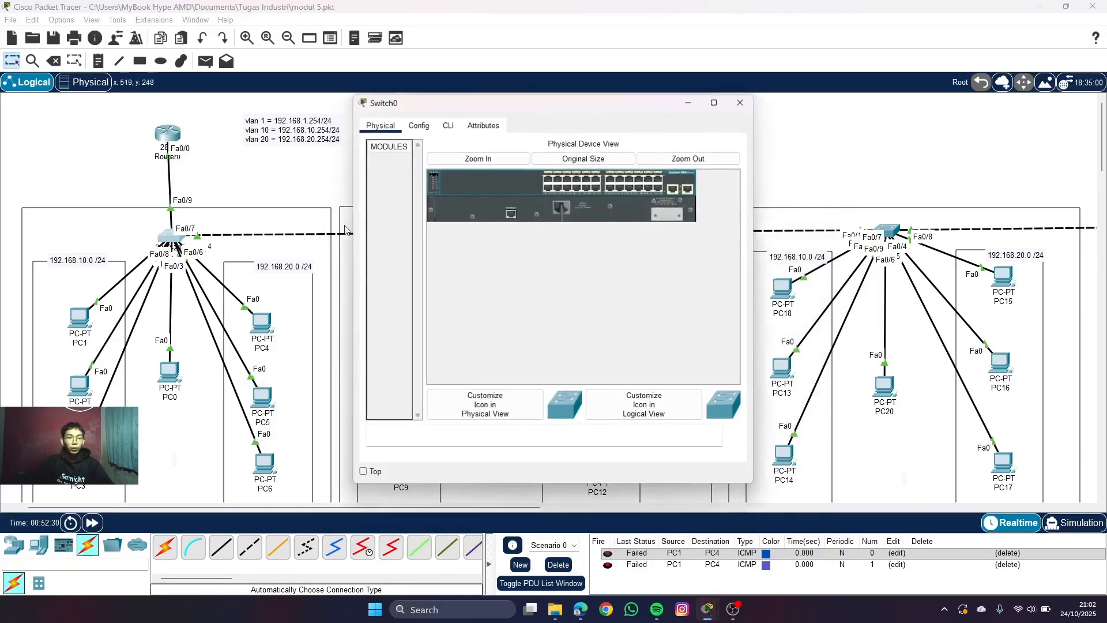
{"action": "left_click", "coordinate": [450, 125]}
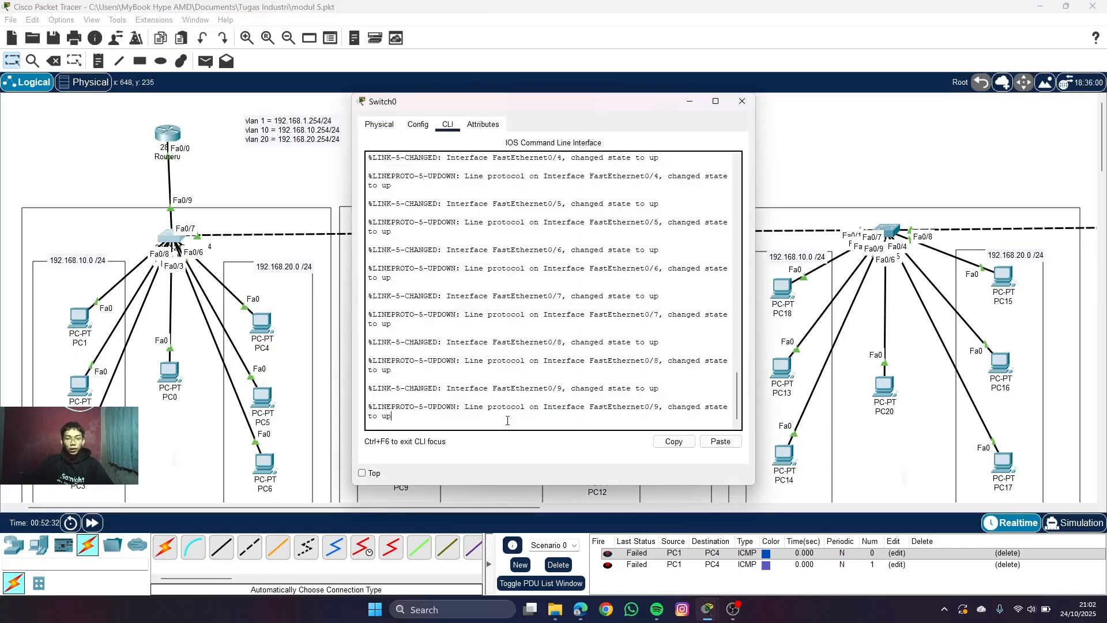
{"action": "key", "text": "Return"}
{"action": "type", "text": "en"}
{"action": "key", "text": "Return"}
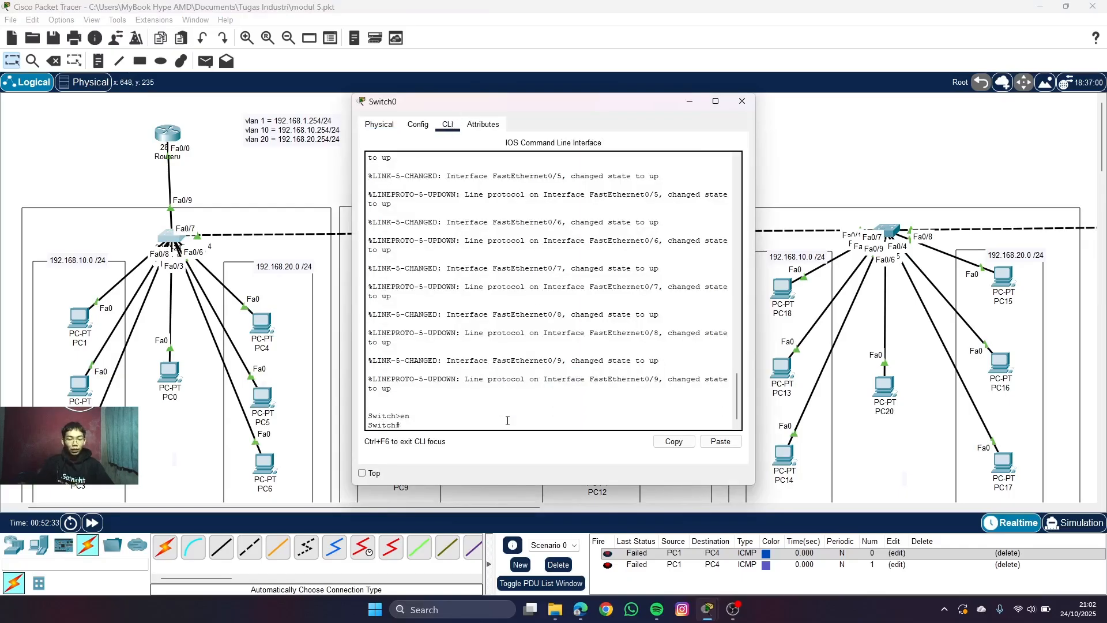
{"action": "type", "text": "con"}
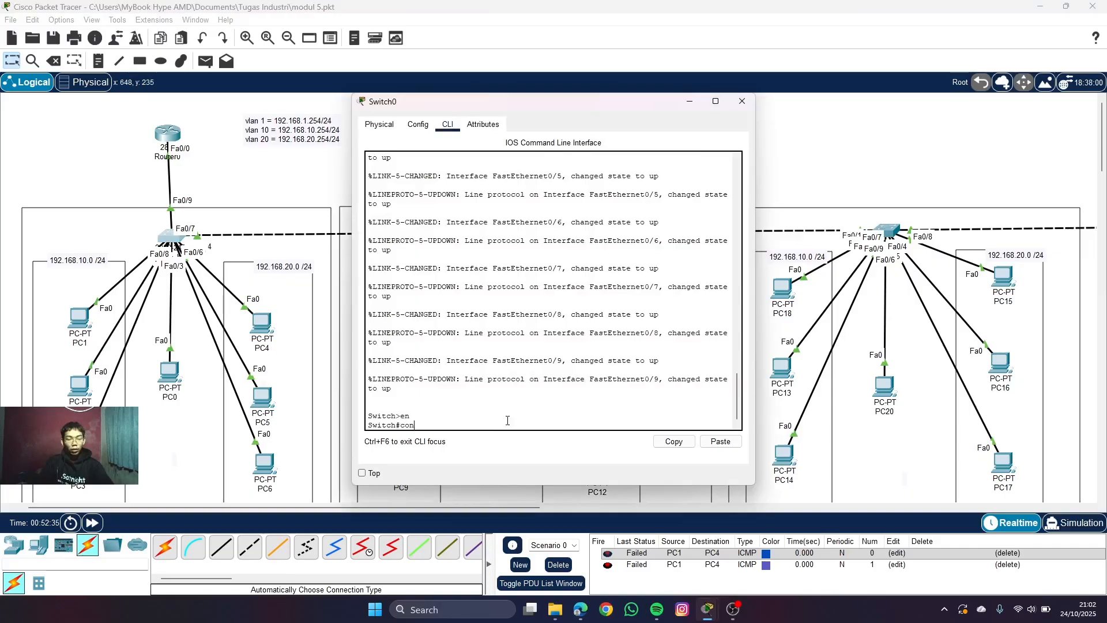
{"action": "type", "text": "f t"}
{"action": "key", "text": "Return"}
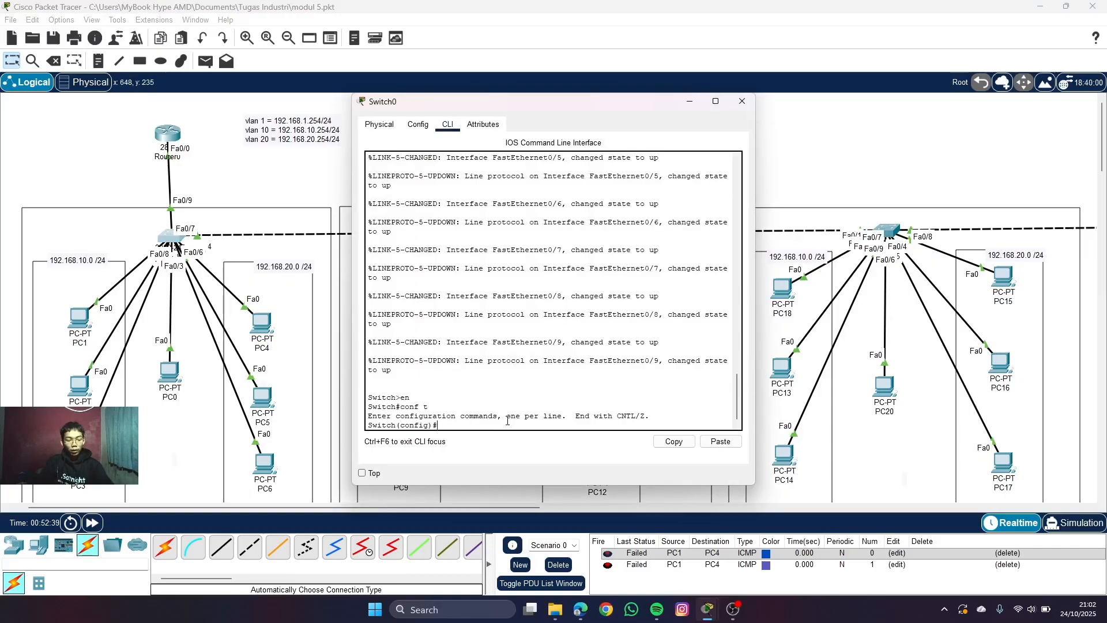
- Set Switch0's interface fa0/9 to trunk mode and put its configuration window away
{"action": "type", "text": "int fa0/9"}
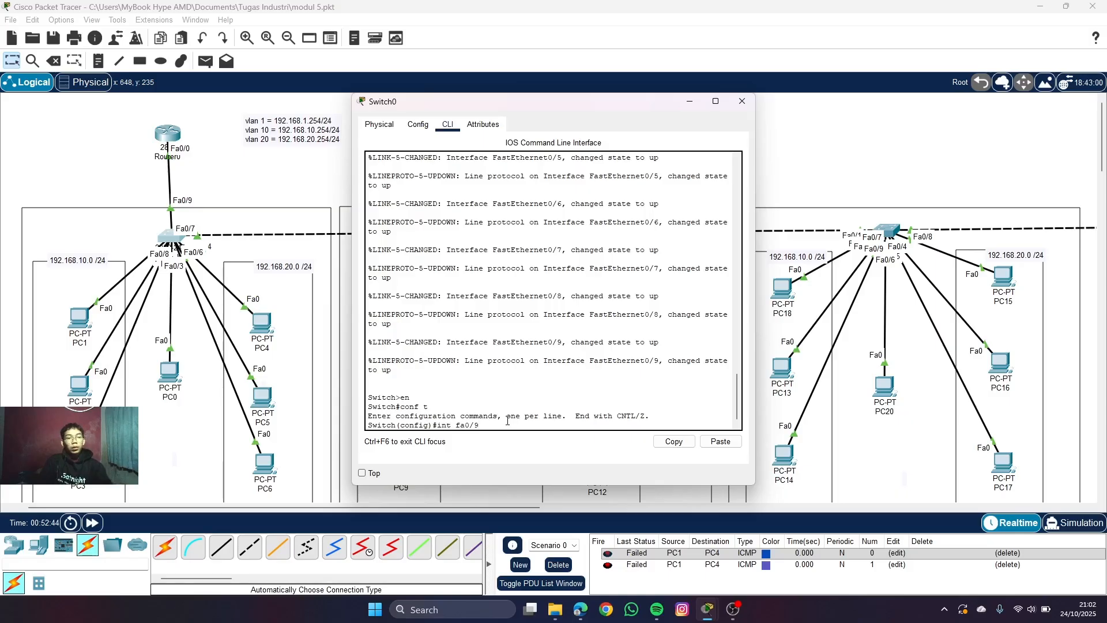
{"action": "key", "text": "Return"}
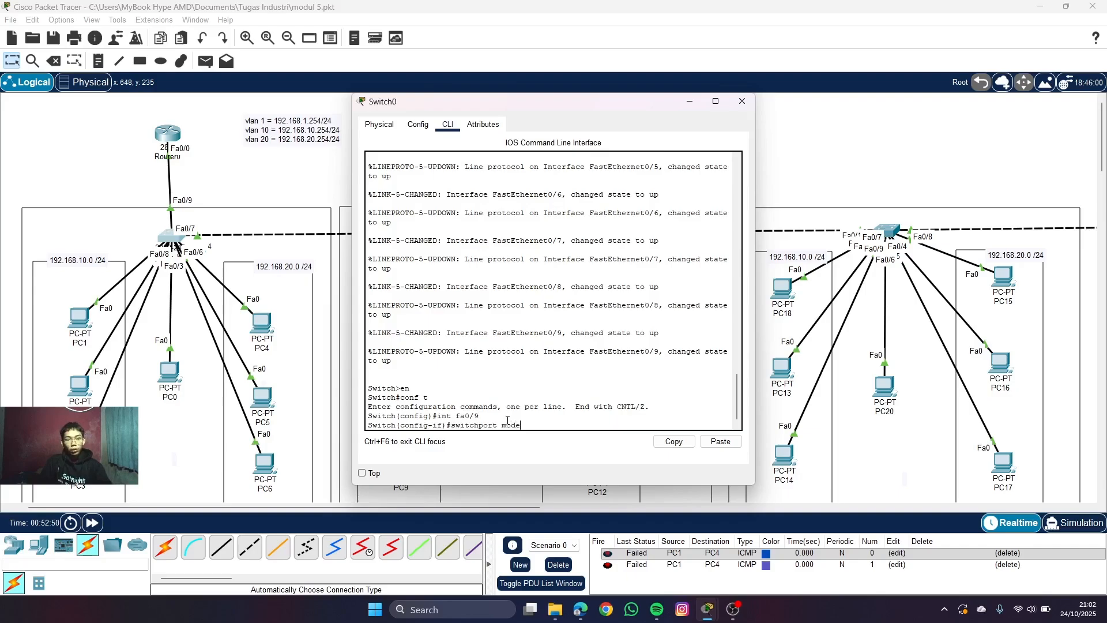
{"action": "key", "text": "Return"}
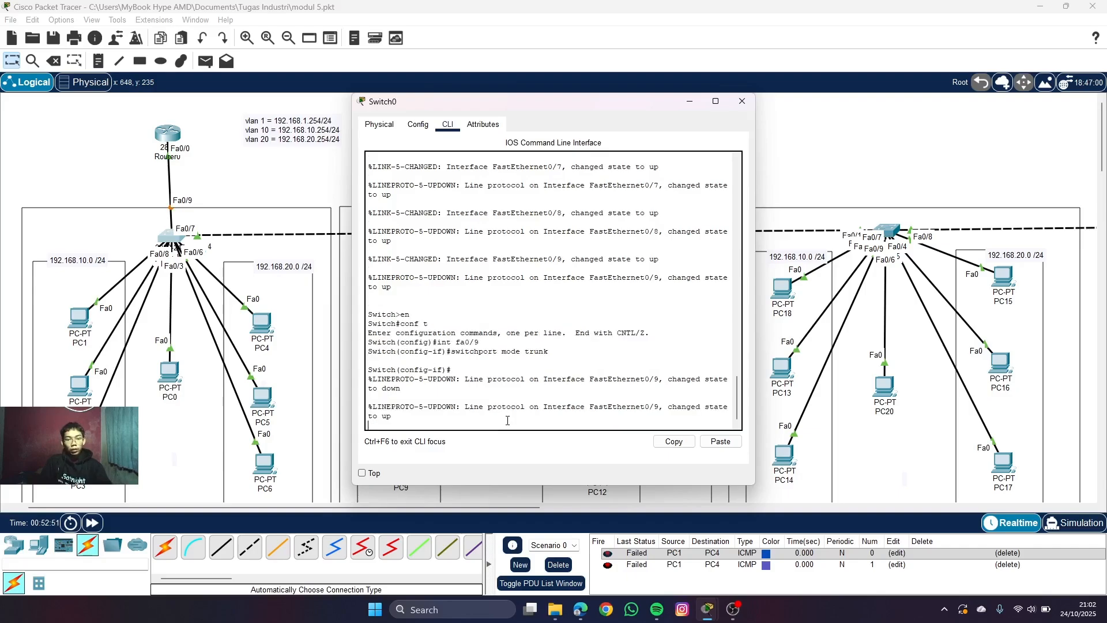
{"action": "key", "text": "Return"}
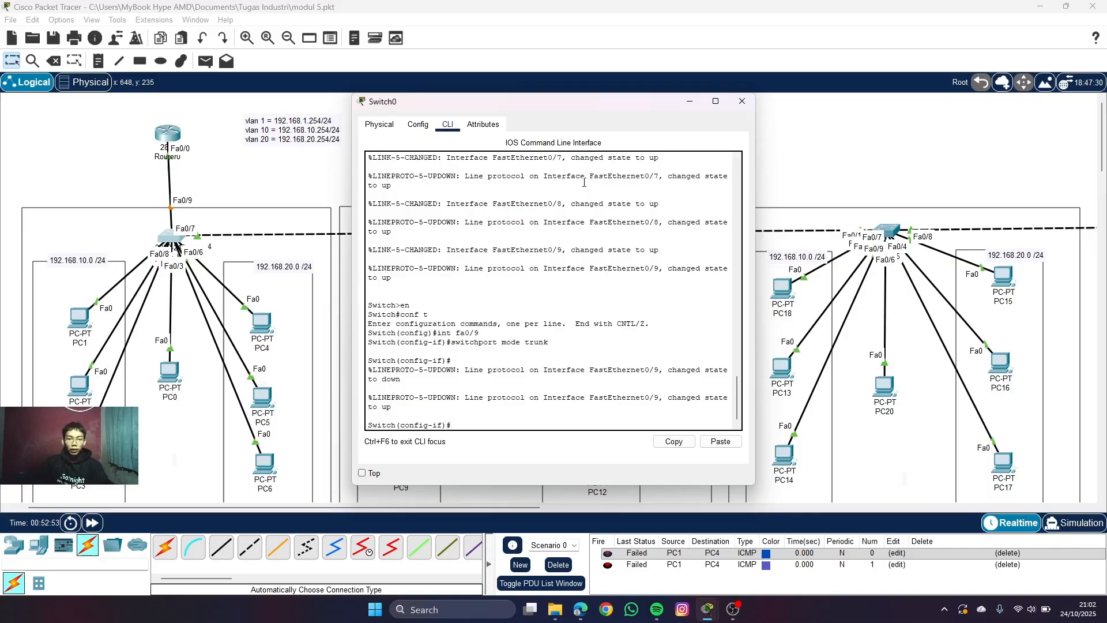
{"action": "left_click", "coordinate": [701, 102]}
- Send a simple PDU from PC1 to PC4 across the trunk link and clear the PDU list
{"action": "scroll", "coordinate": [240, 99], "scroll_direction": "down", "scroll_amount": 2}
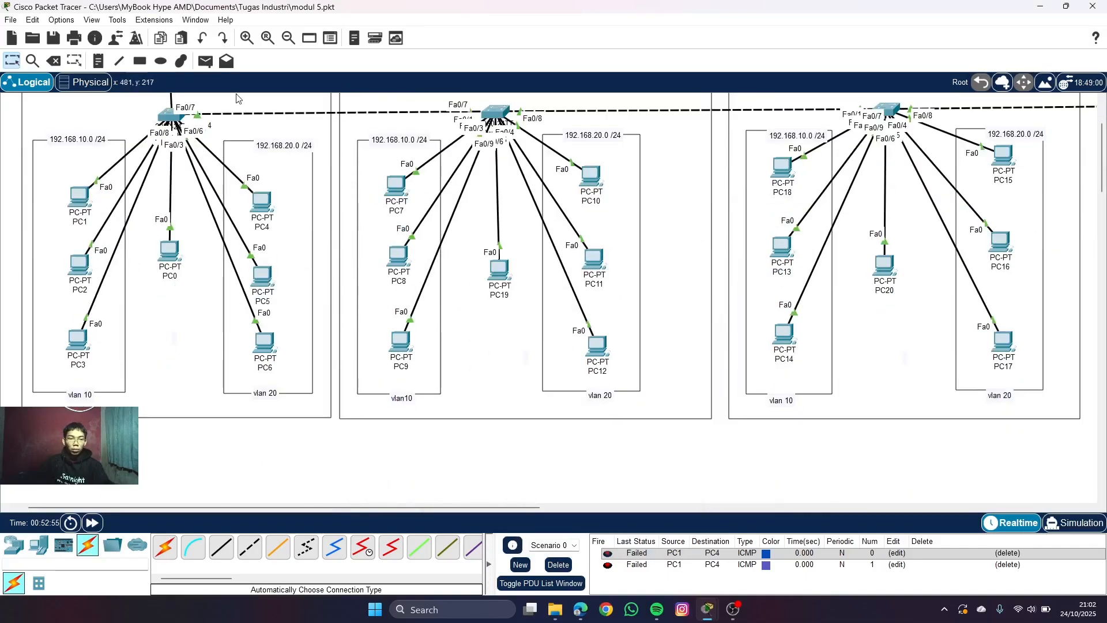
{"action": "scroll", "coordinate": [235, 100], "scroll_direction": "up", "scroll_amount": 1}
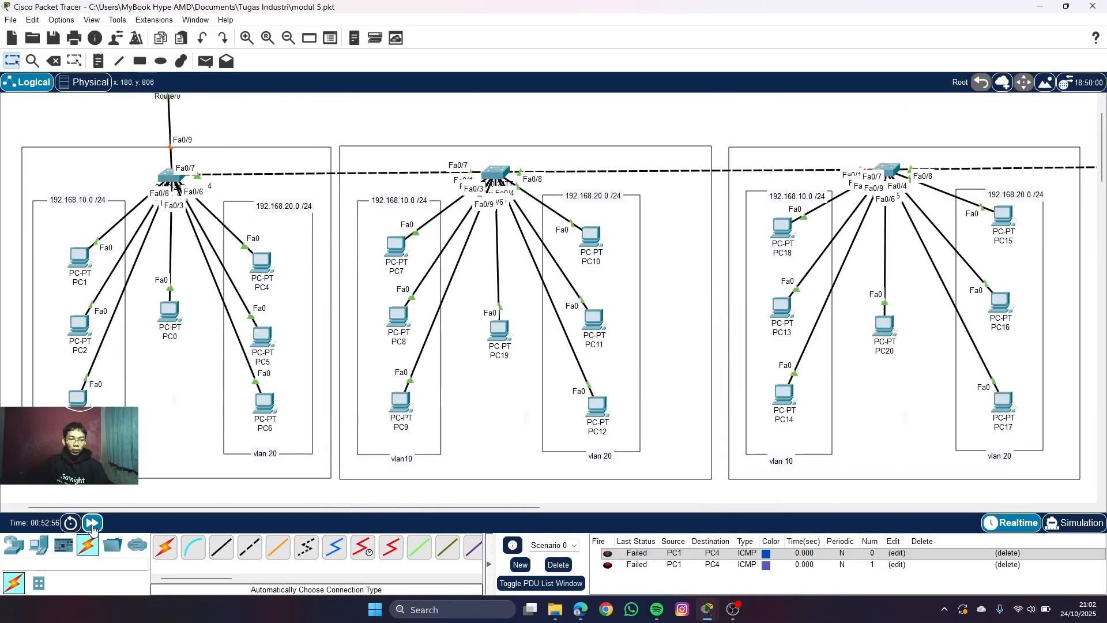
{"action": "left_click", "coordinate": [205, 61]}
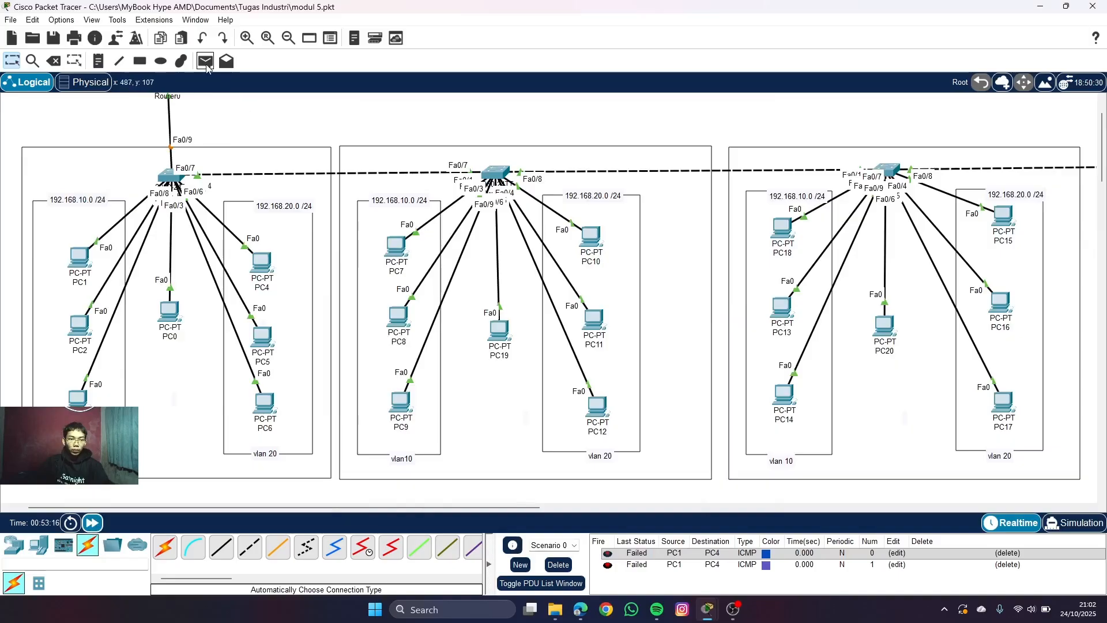
{"action": "left_click", "coordinate": [78, 255]}
{"action": "left_click", "coordinate": [265, 268]}
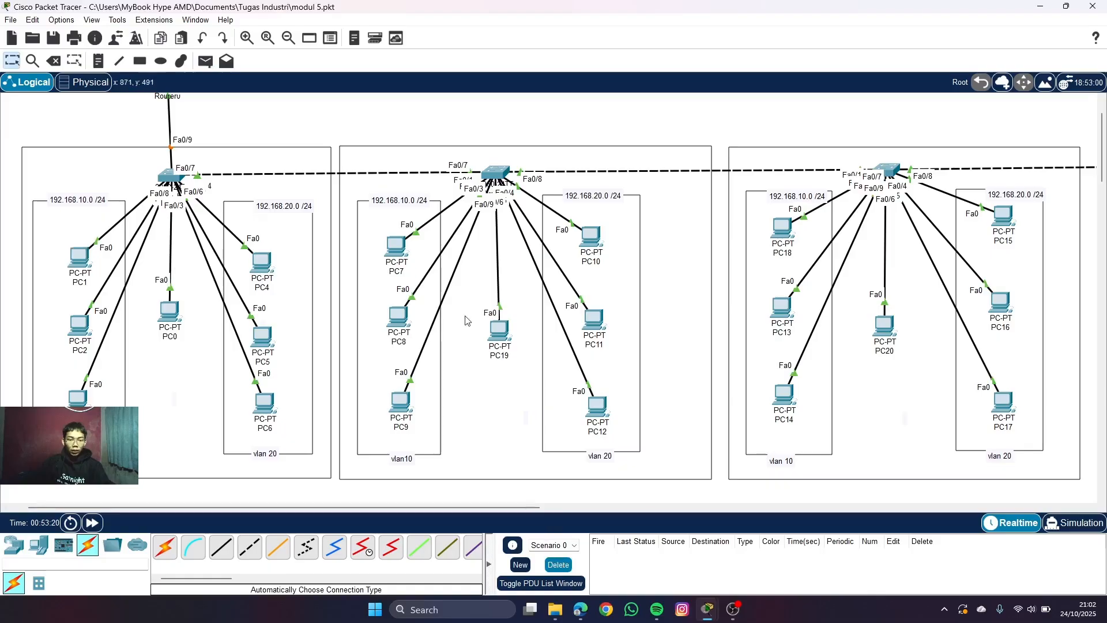
- Send a simple PDU from PC1 to PC4 twice to test inter-VLAN routing, and clear the PDU list
{"action": "left_click", "coordinate": [205, 61]}
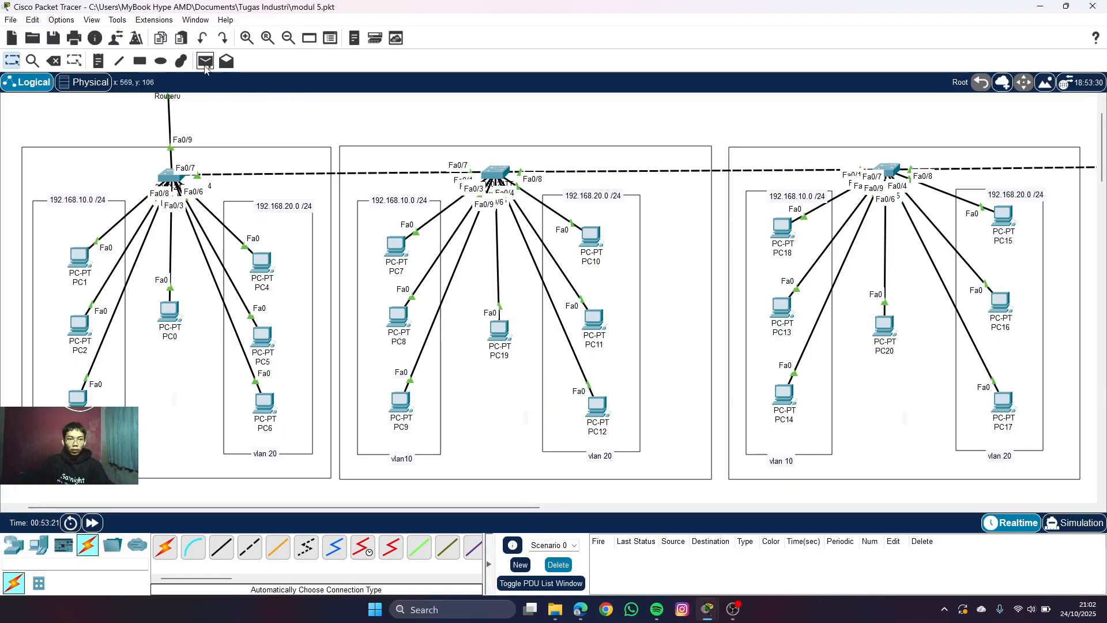
{"action": "left_click", "coordinate": [80, 256]}
{"action": "left_click", "coordinate": [262, 263]}
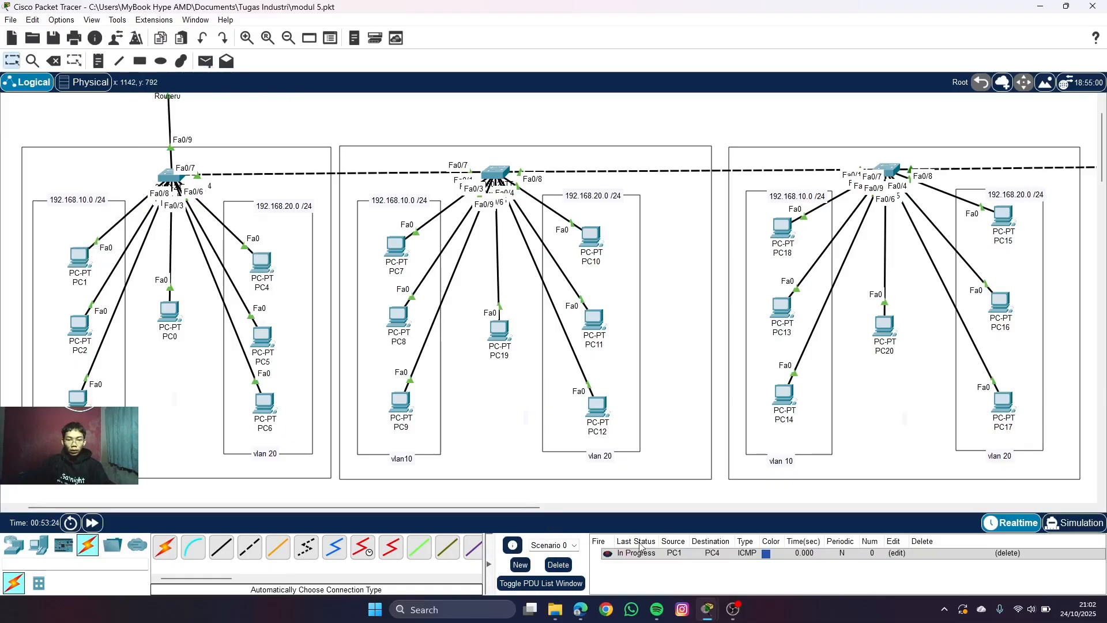
{"action": "left_click", "coordinate": [206, 66]}
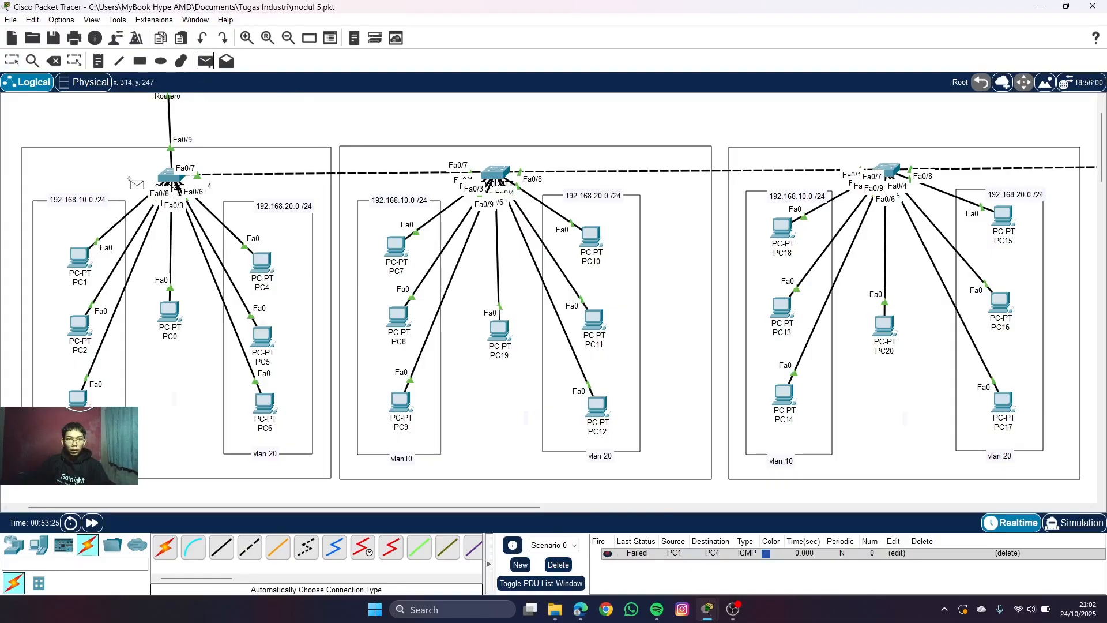
{"action": "left_click", "coordinate": [84, 259]}
{"action": "left_click", "coordinate": [267, 262]}
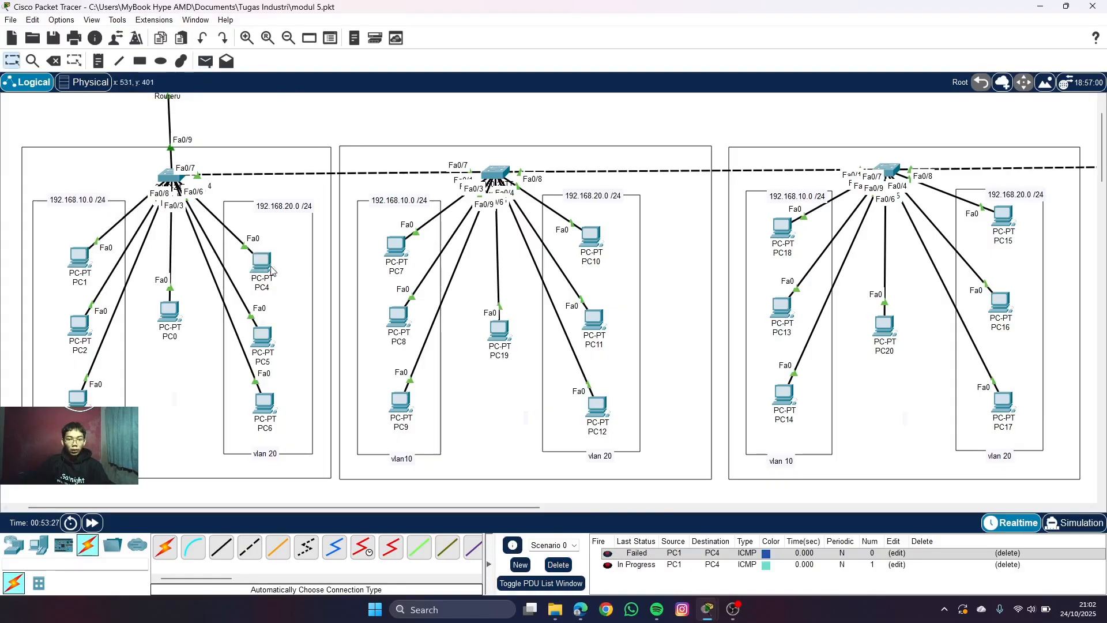
{"action": "left_click", "coordinate": [557, 564]}
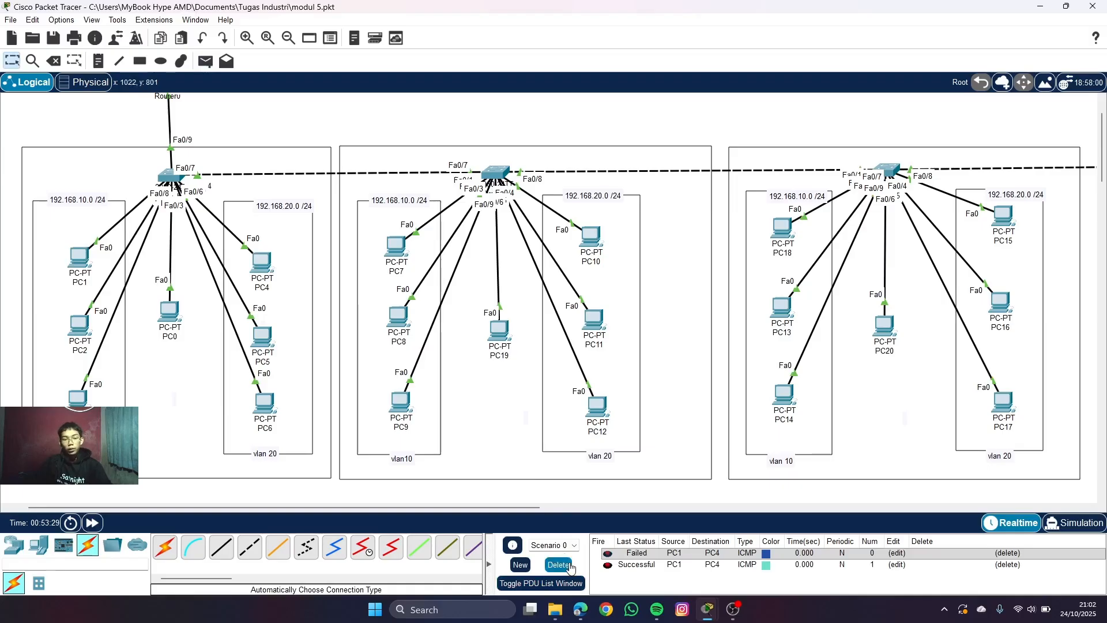
- Send a simple PDU from PC1 to PC5 twice to test routing to VLAN 20, and clear the PDU list
{"action": "left_click", "coordinate": [205, 63]}
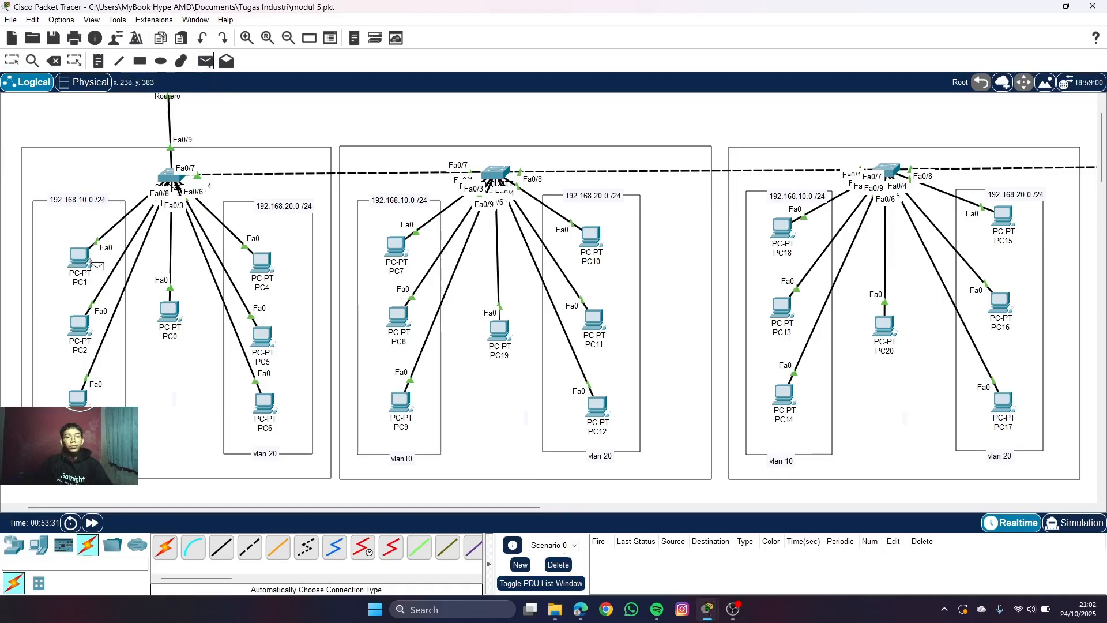
{"action": "left_click", "coordinate": [81, 262]}
{"action": "left_click", "coordinate": [263, 336]}
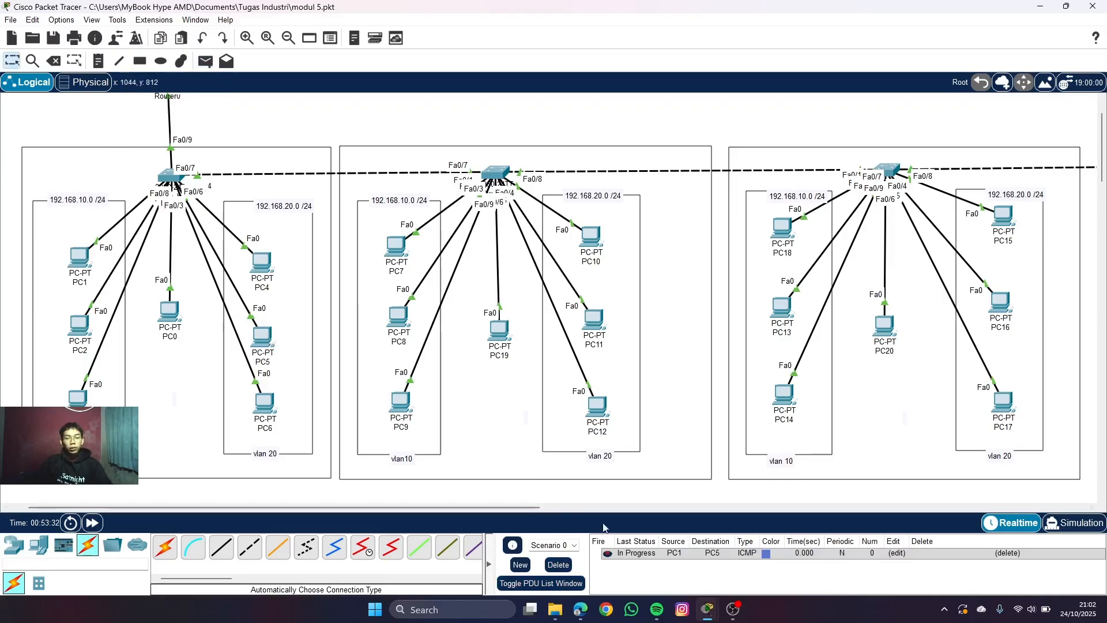
{"action": "left_click", "coordinate": [206, 61]}
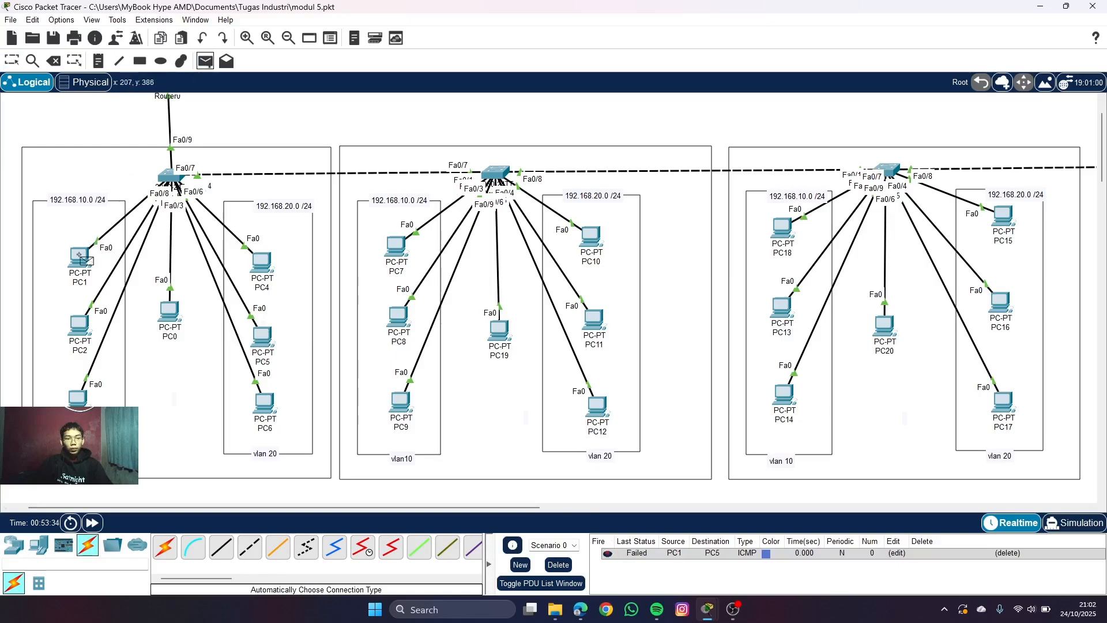
{"action": "left_click", "coordinate": [80, 259]}
{"action": "left_click", "coordinate": [264, 336]}
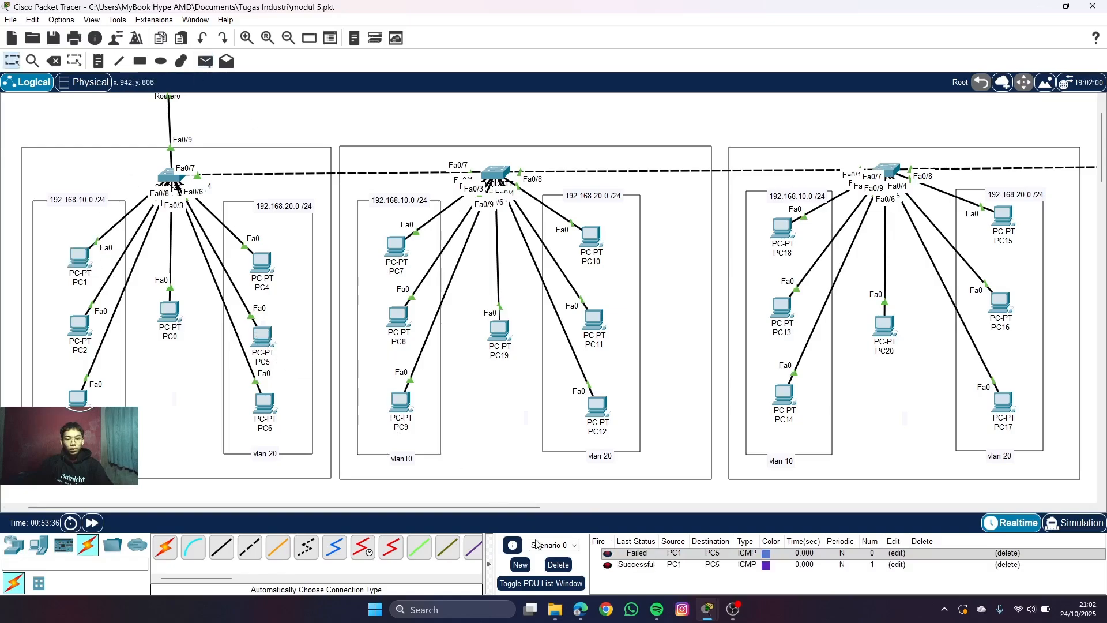
{"action": "left_click", "coordinate": [558, 565]}
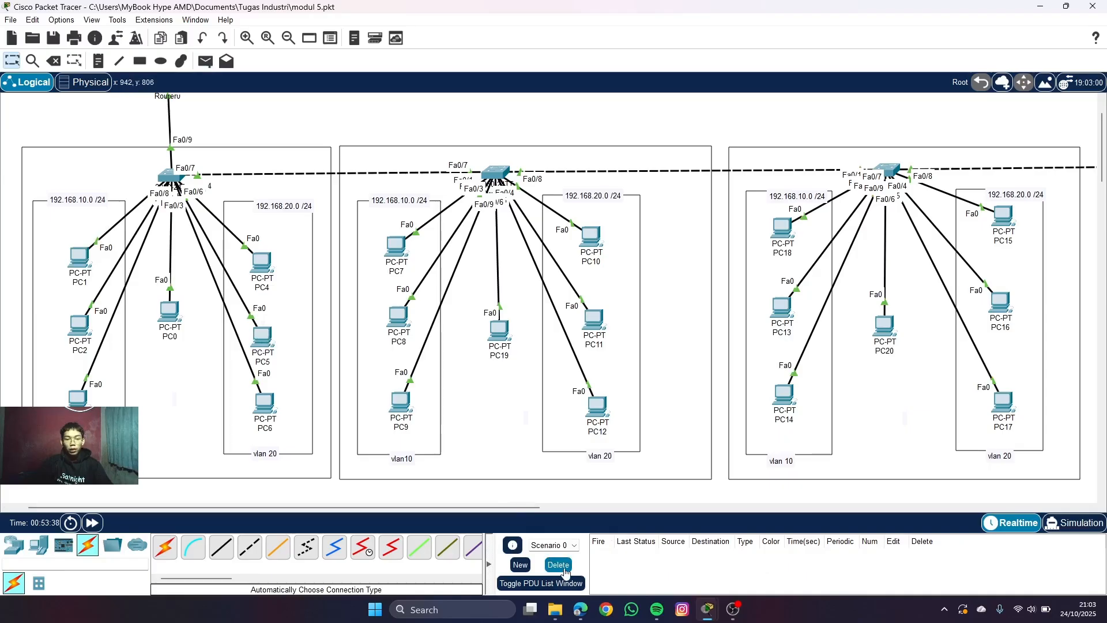
- In the modul 6.pkt network, open Router0's command line and enter global configuration mode
{"action": "scroll", "coordinate": [346, 231], "scroll_direction": "up", "scroll_amount": 1}
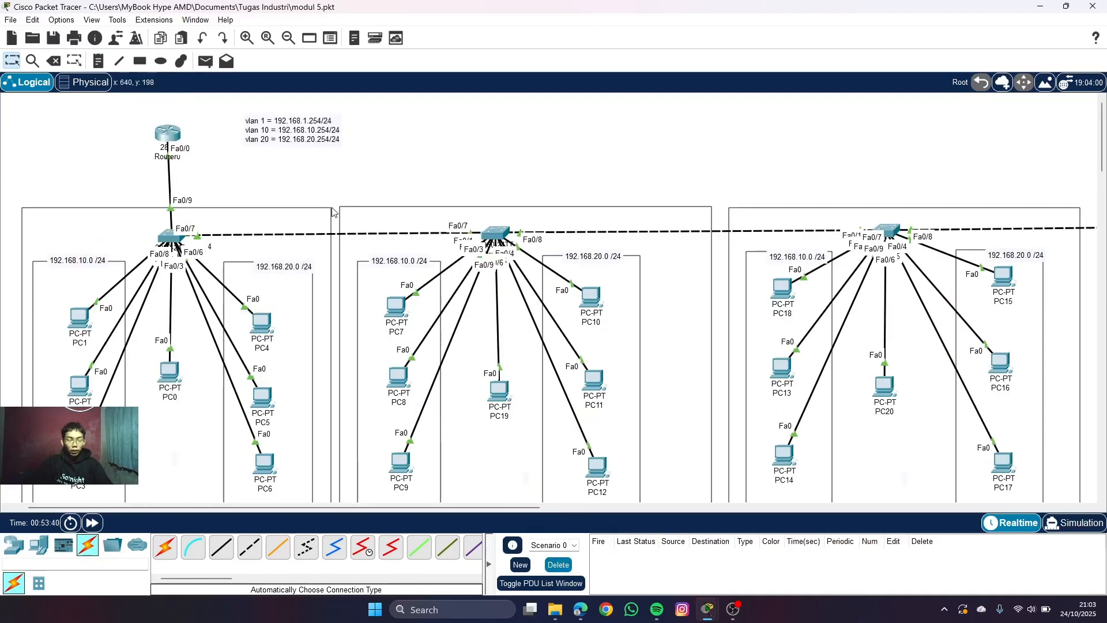
{"action": "scroll", "coordinate": [338, 199], "scroll_direction": "down", "scroll_amount": 1}
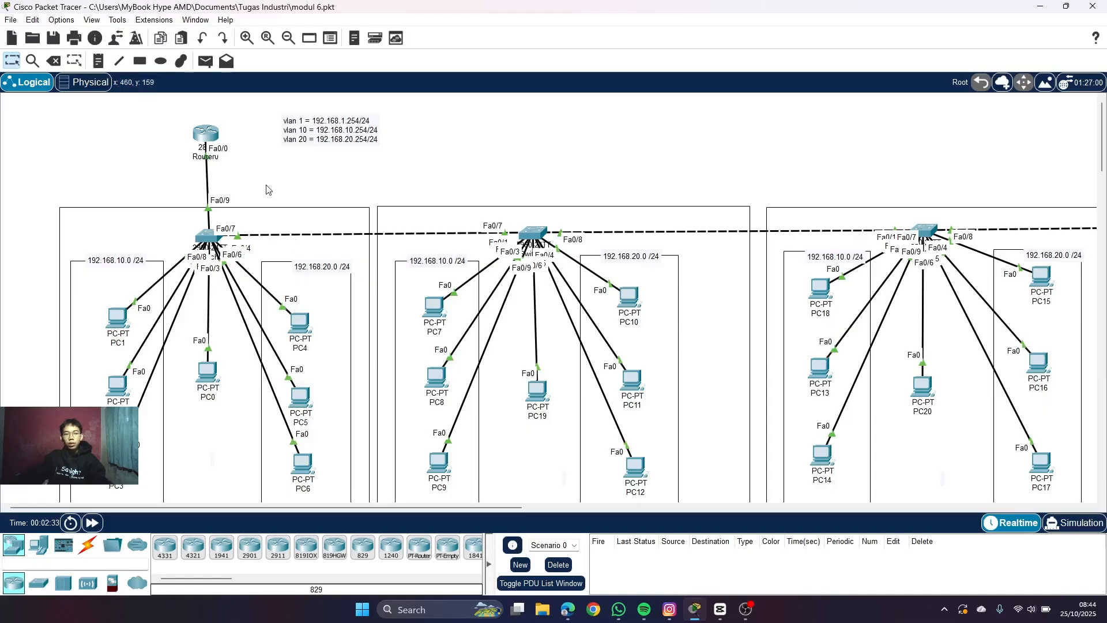
{"action": "left_click", "coordinate": [202, 141]}
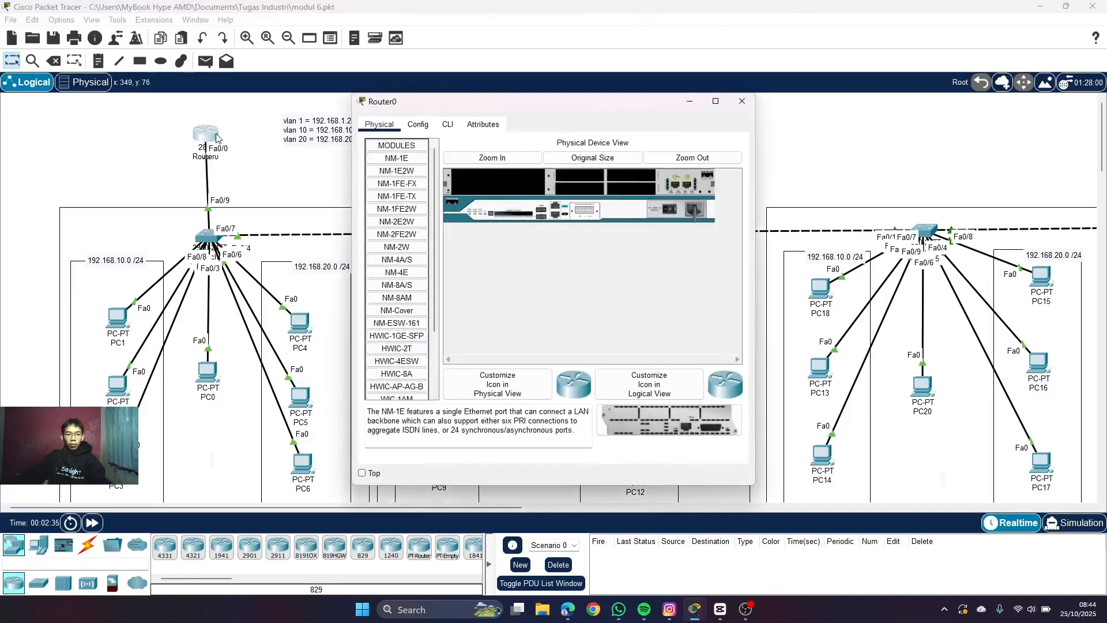
{"action": "left_click", "coordinate": [447, 125]}
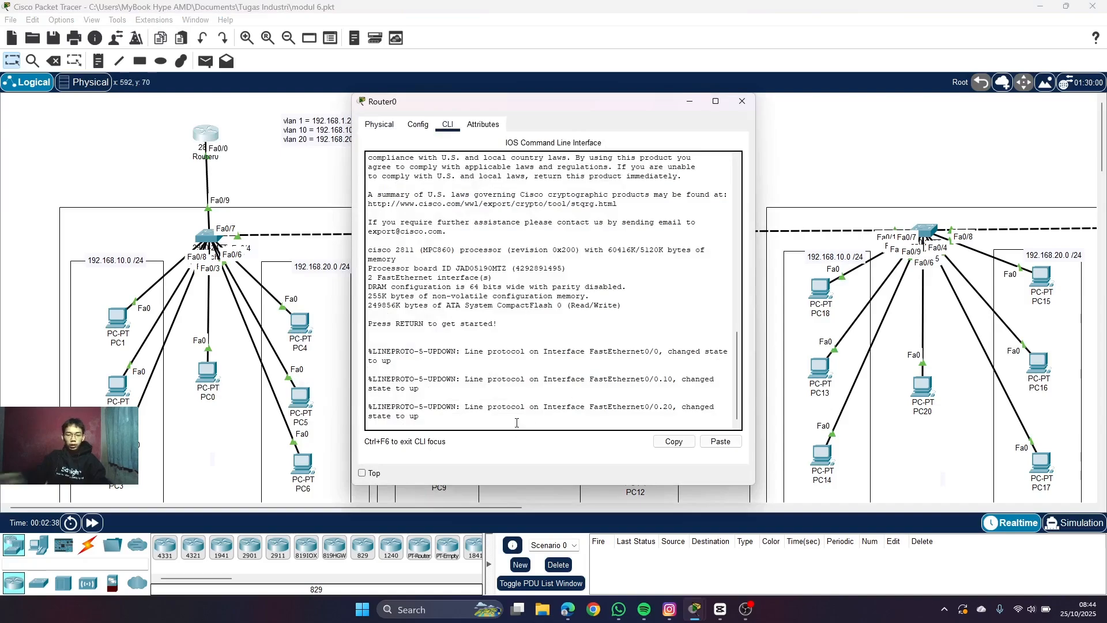
{"action": "key", "text": "Return"}
{"action": "type", "text": "en"}
{"action": "key", "text": "Return"}
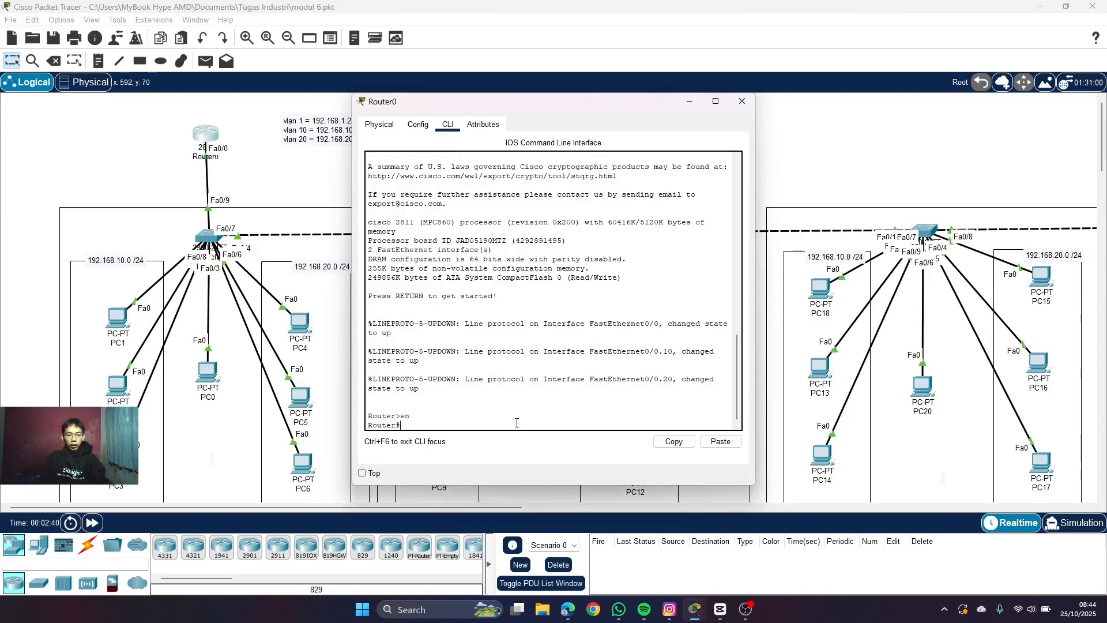
{"action": "type", "text": "conf t"}
{"action": "key", "text": "Return"}
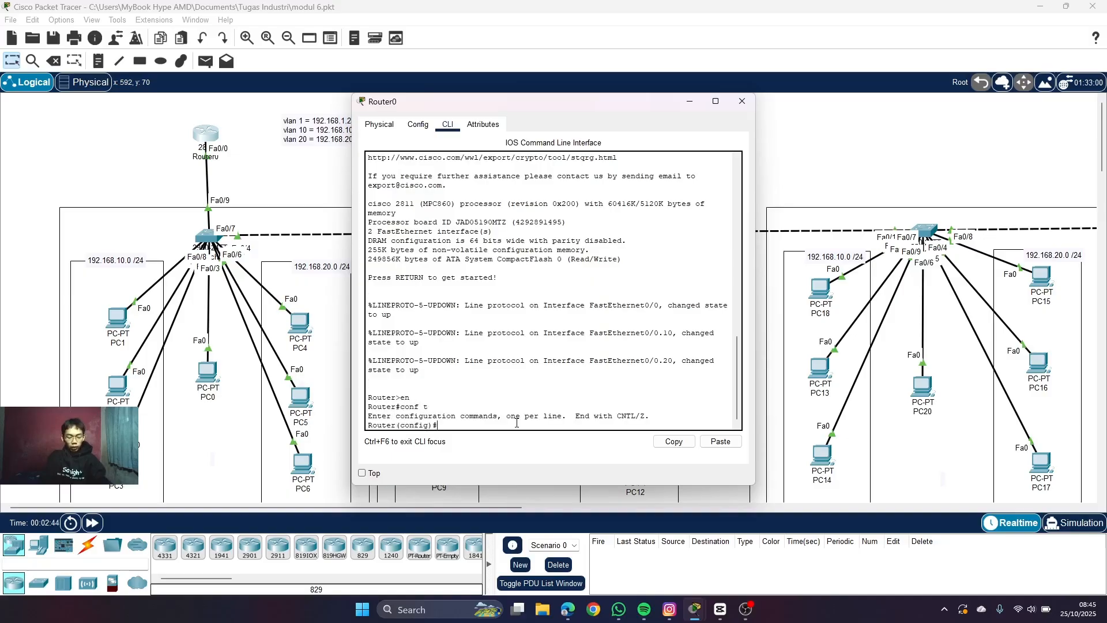
- Create a DHCP pool named VLAN10 on Router0
{"action": "type", "text": "ip dhcp pool "}
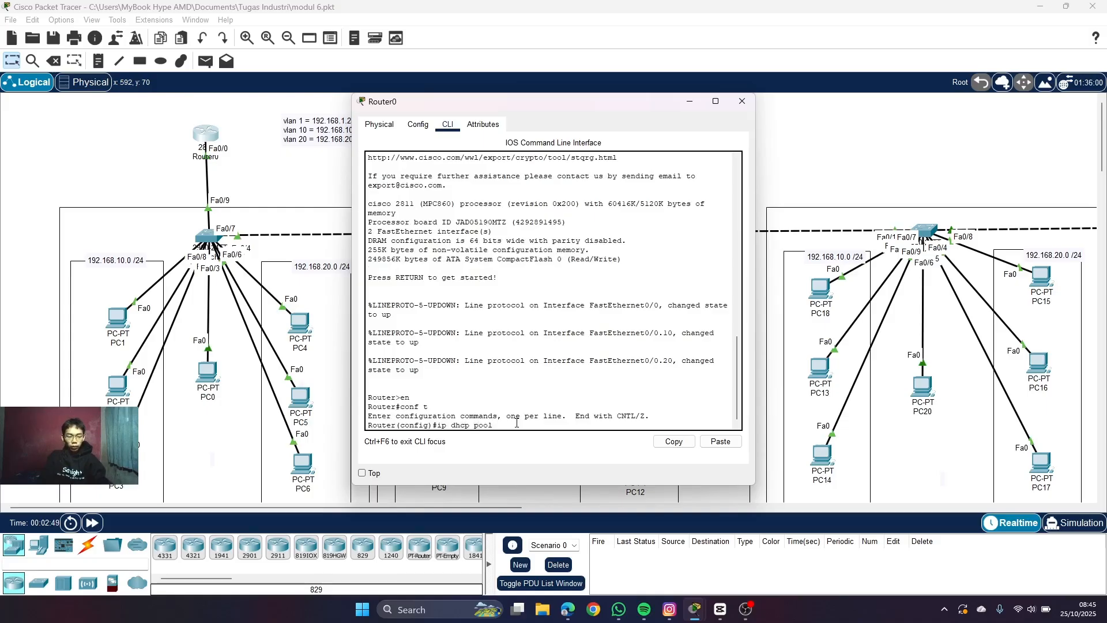
{"action": "type", "text": "VLAN10"}
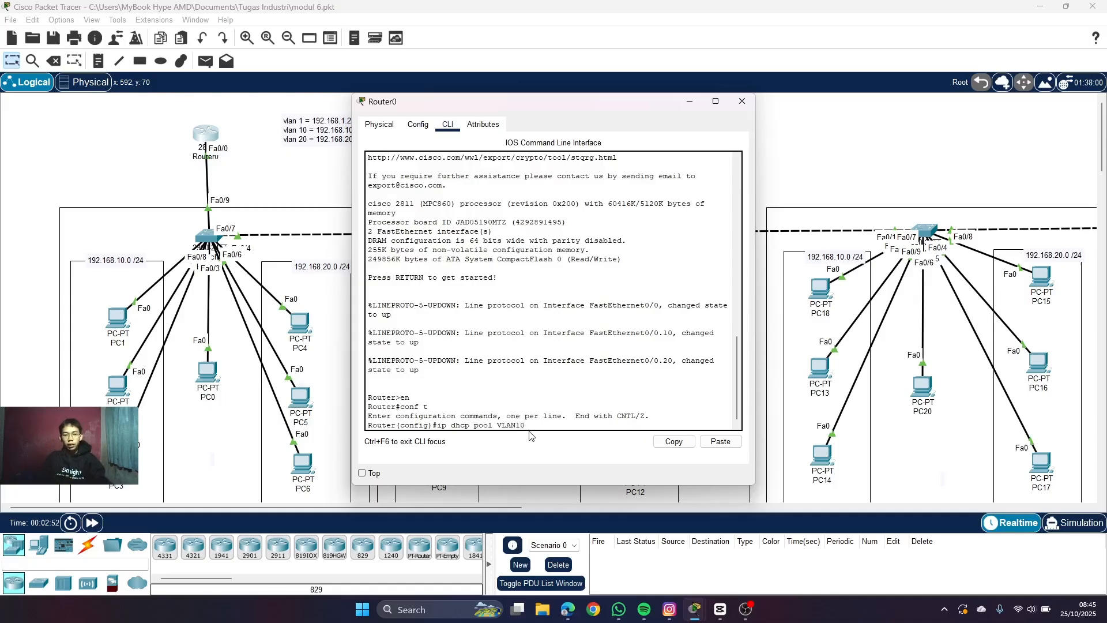
{"action": "left_click_drag", "start_coordinate": [526, 426], "coordinate": [517, 427]}
{"action": "left_click", "coordinate": [525, 429]}
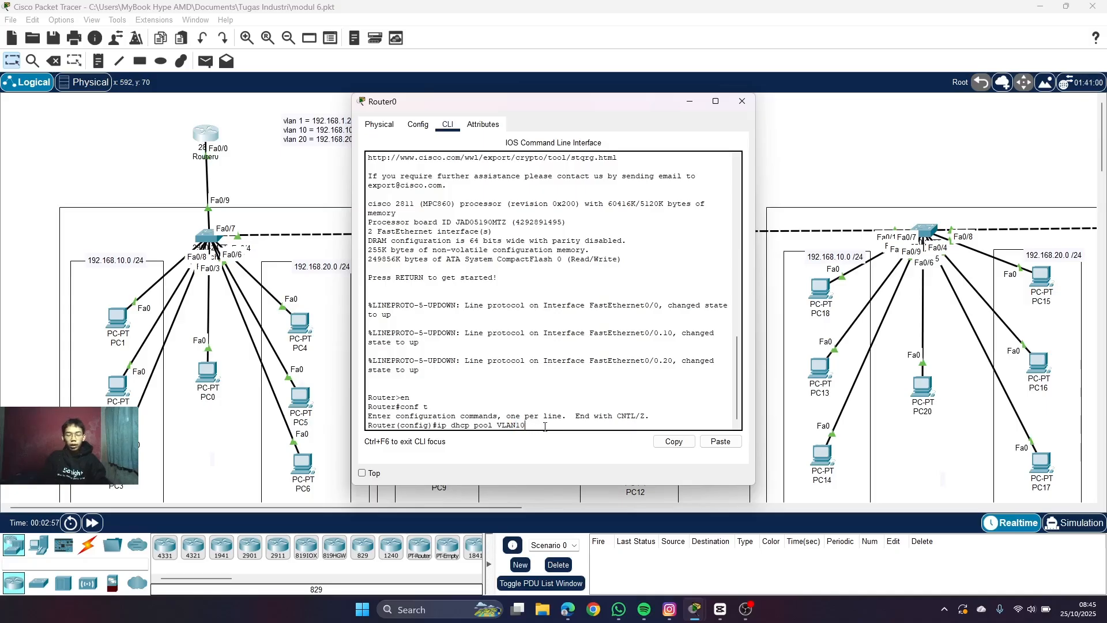
{"action": "key", "text": "Return"}
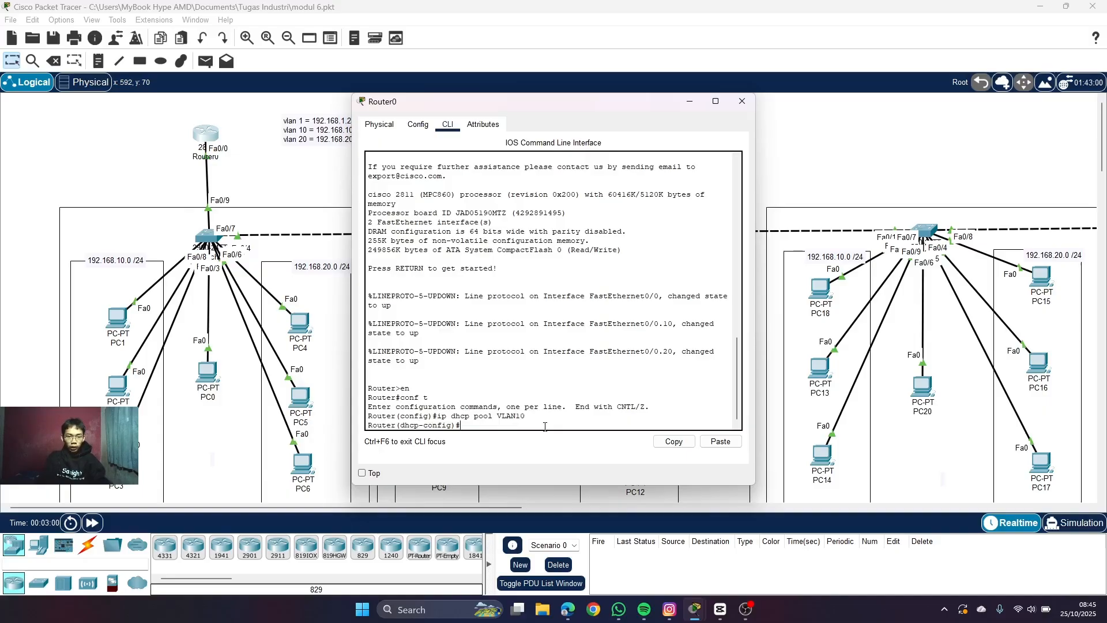
- Set the VLAN10 DHCP pool's network to 192.168.10.0 with subnet mask 255.255.255.0
{"action": "type", "text": "network 192.168."}
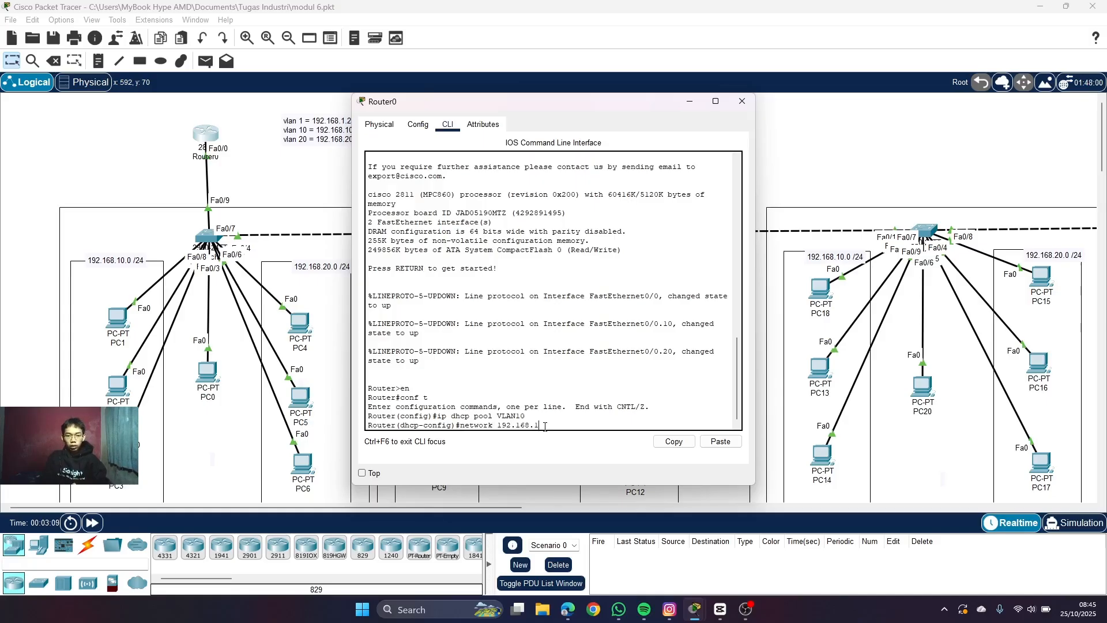
{"action": "type", "text": "10.0"}
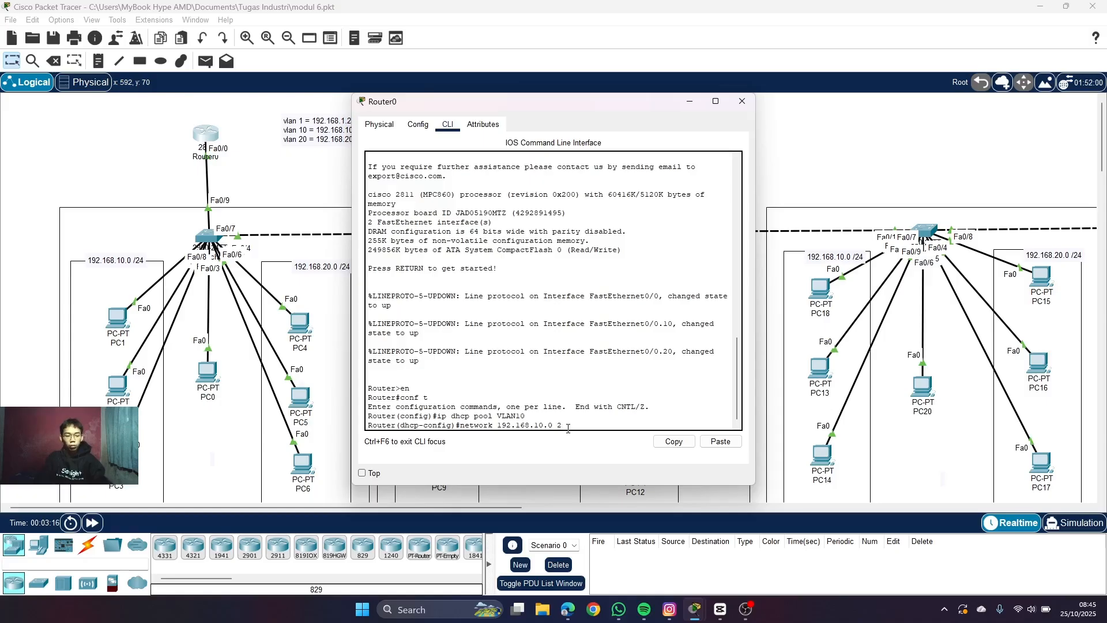
{"action": "type", "text": " 255.255.255.0"}
{"action": "key", "text": "Return"}
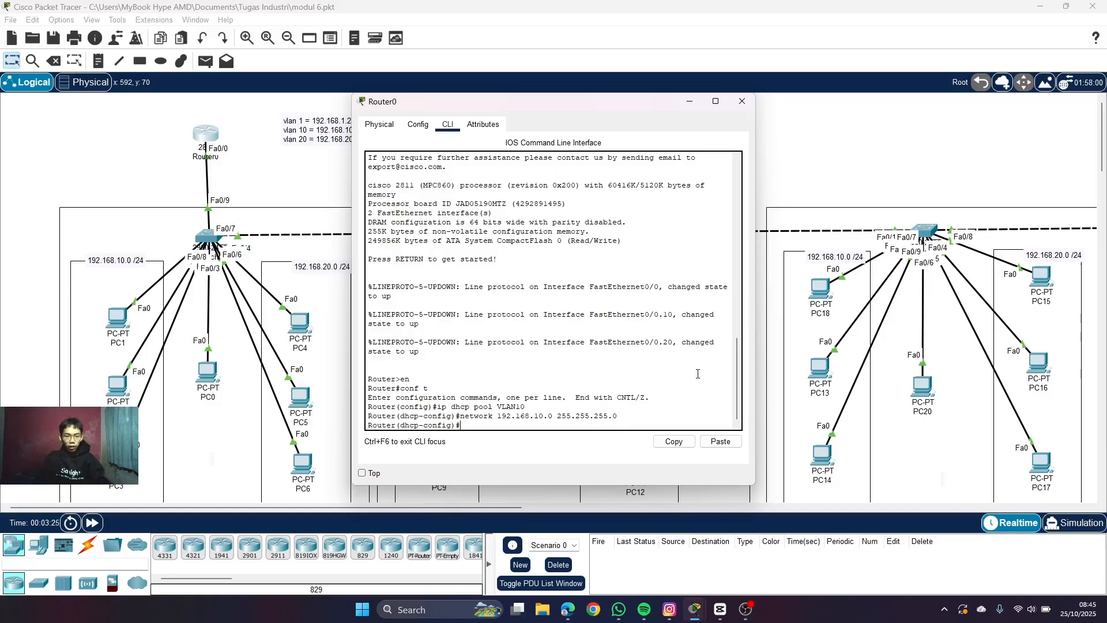
- Set the VLAN10 DHCP pool's default router to 192.168.10.254
{"action": "type", "text": "defa"}
{"action": "key", "text": "Tab"}
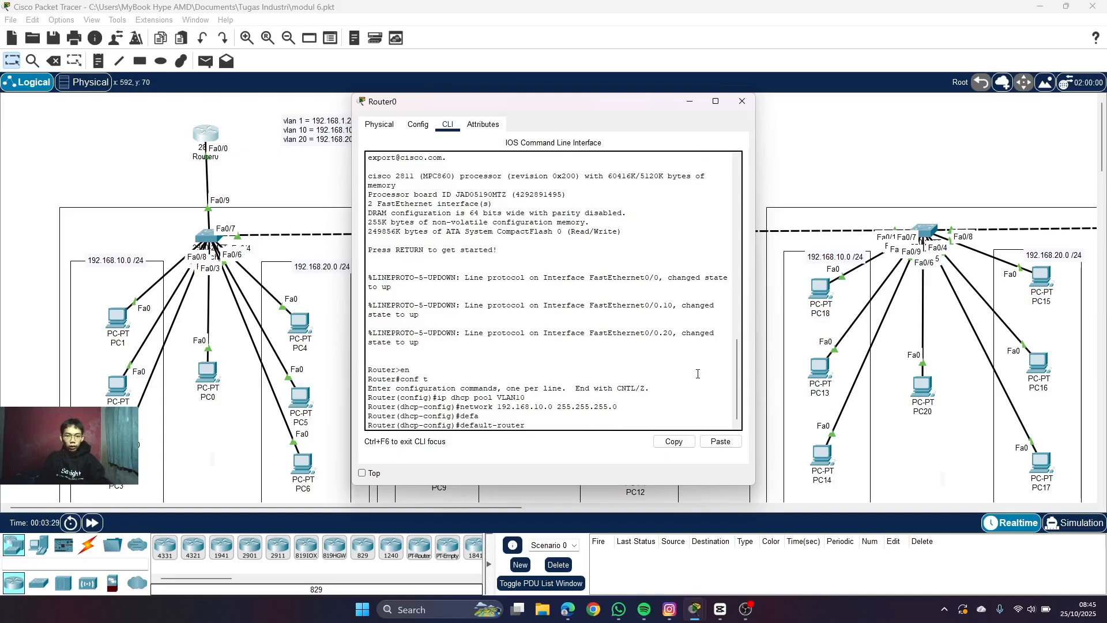
{"action": "type", "text": "192.16"}
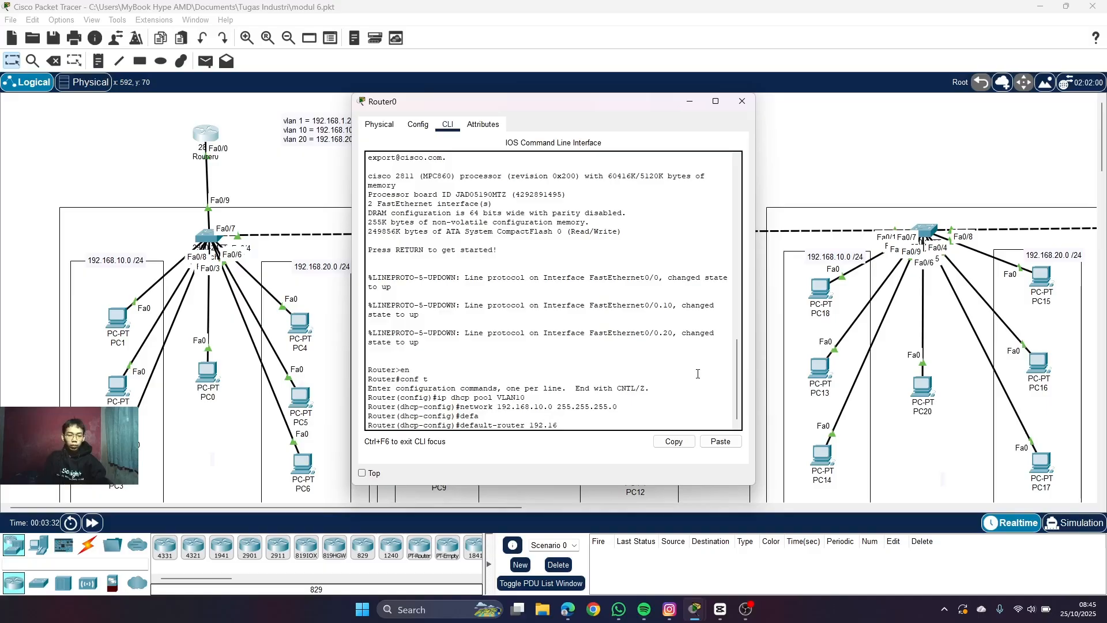
{"action": "type", "text": "8.10.254"}
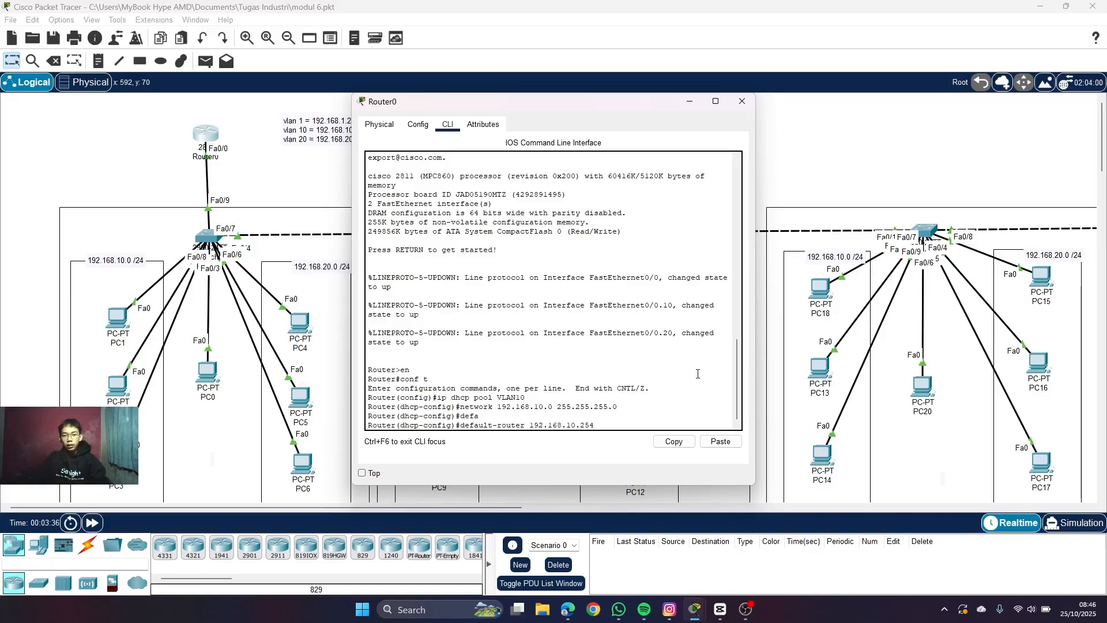
{"action": "left_click_drag", "start_coordinate": [602, 425], "coordinate": [581, 428]}
{"action": "left_click", "coordinate": [600, 429]}
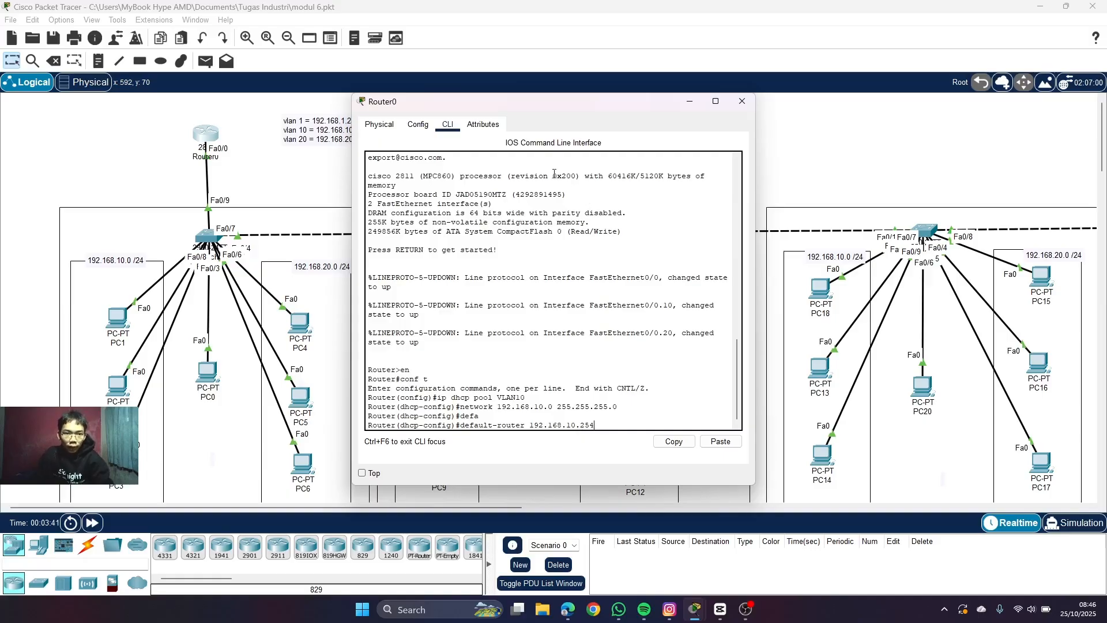
{"action": "left_click_drag", "start_coordinate": [506, 108], "coordinate": [563, 116]}
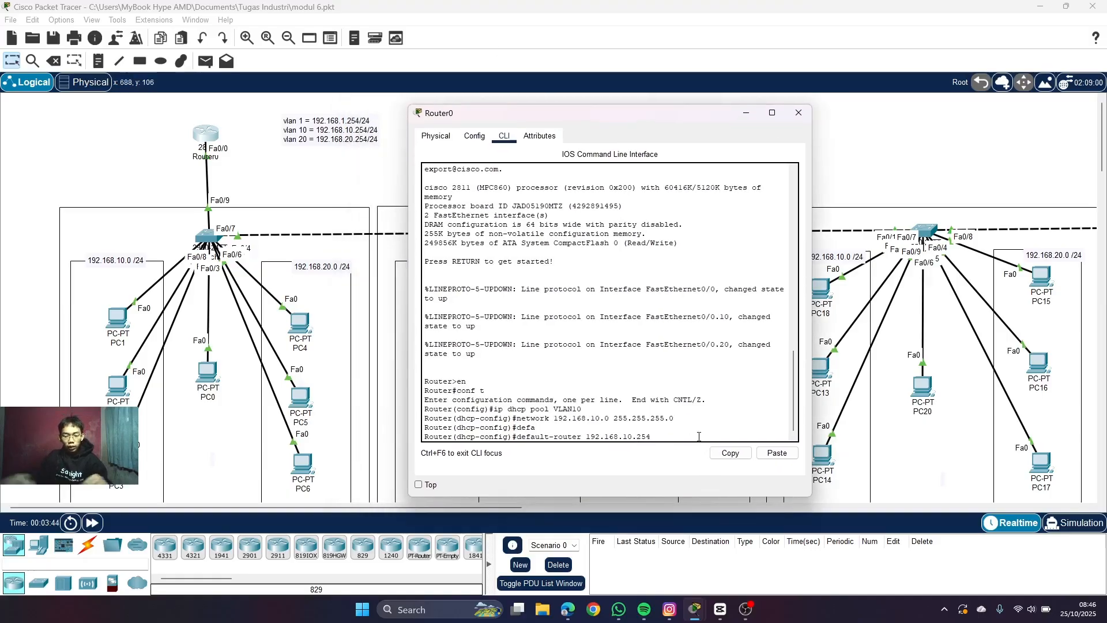
{"action": "key", "text": "Return"}
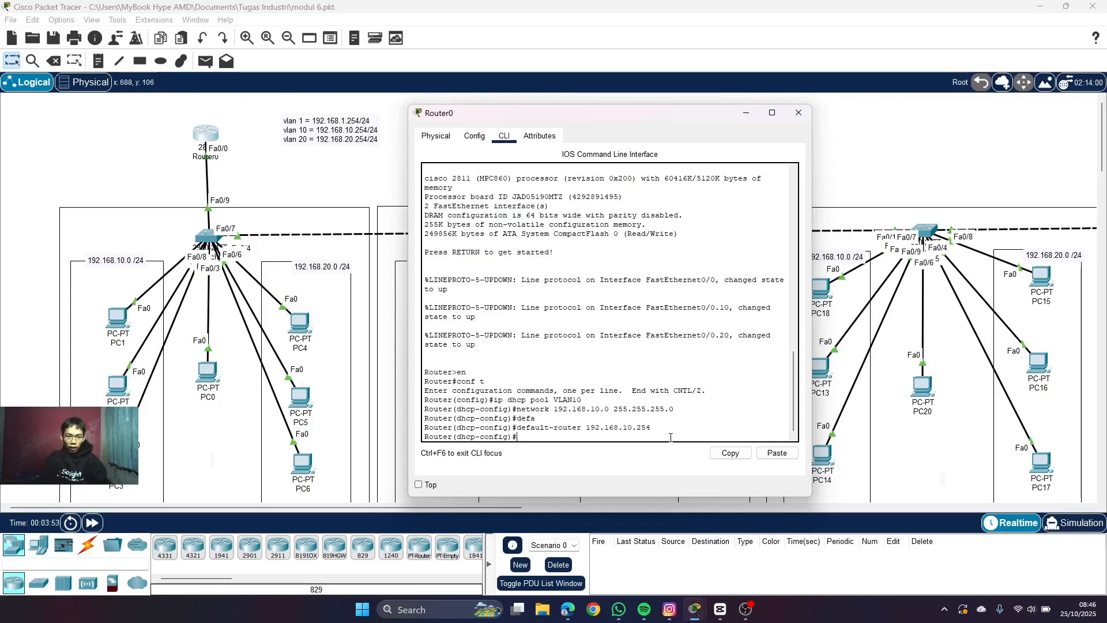
- Set the VLAN10 pool's DNS server to 8.8.8.8 and return to global configuration mode
{"action": "type", "text": "dns"}
{"action": "key", "text": "Tab"}
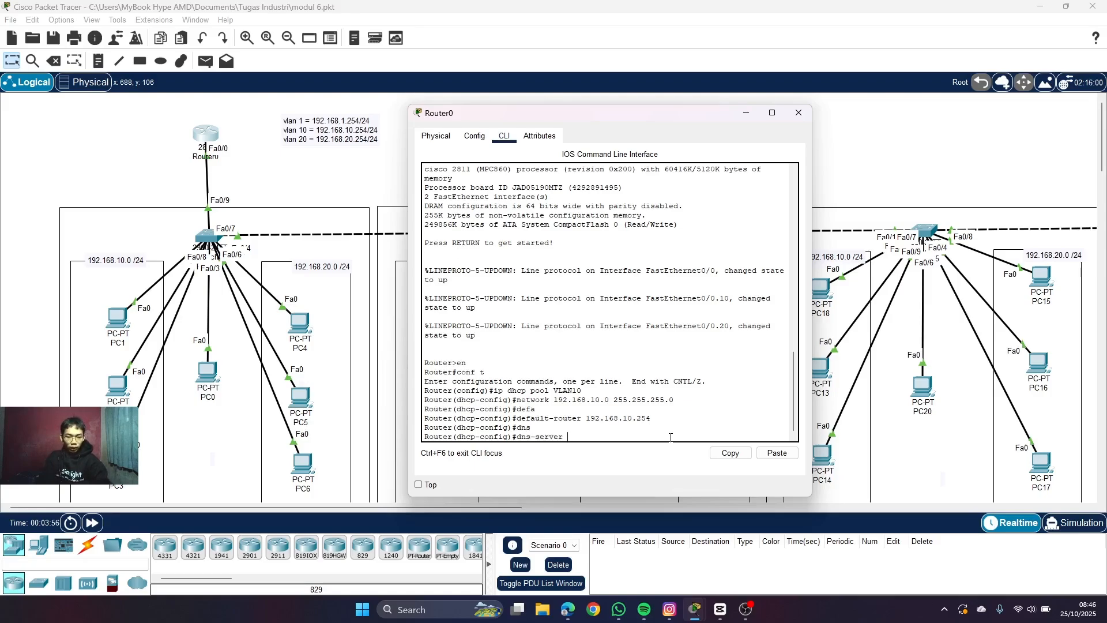
{"action": "type", "text": "8.8.8.8"}
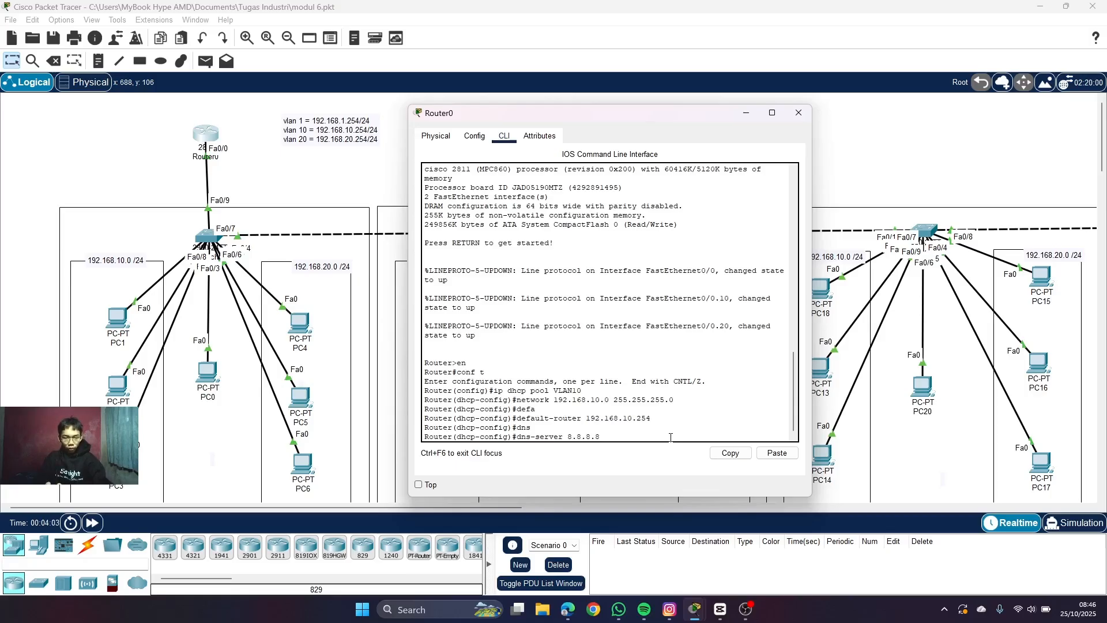
{"action": "key", "text": "Return"}
{"action": "type", "text": "exit"}
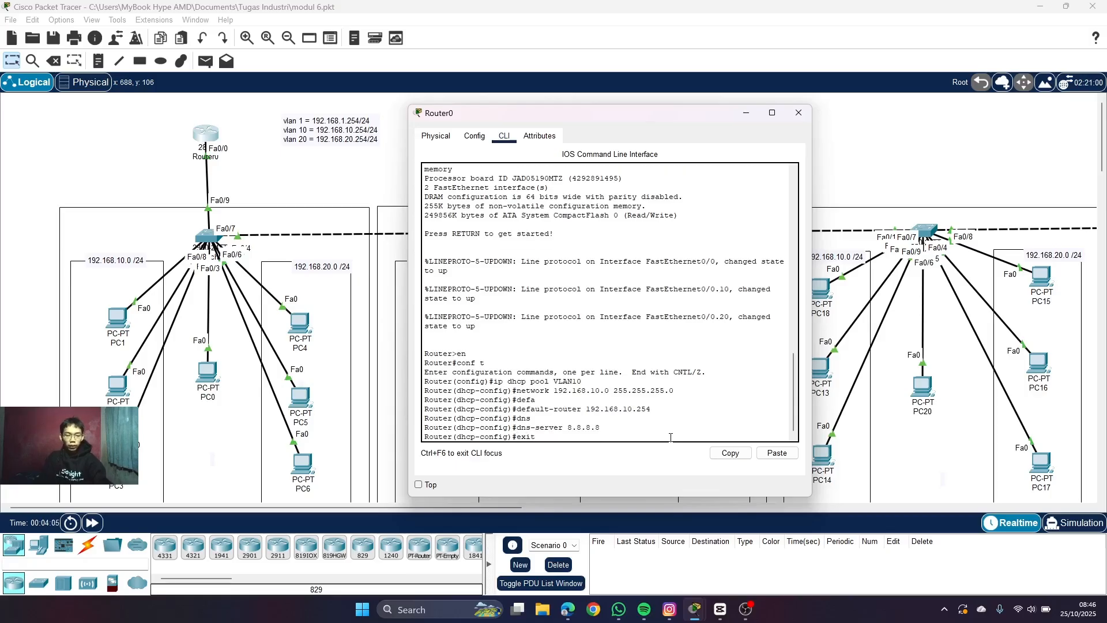
{"action": "key", "text": "Return"}
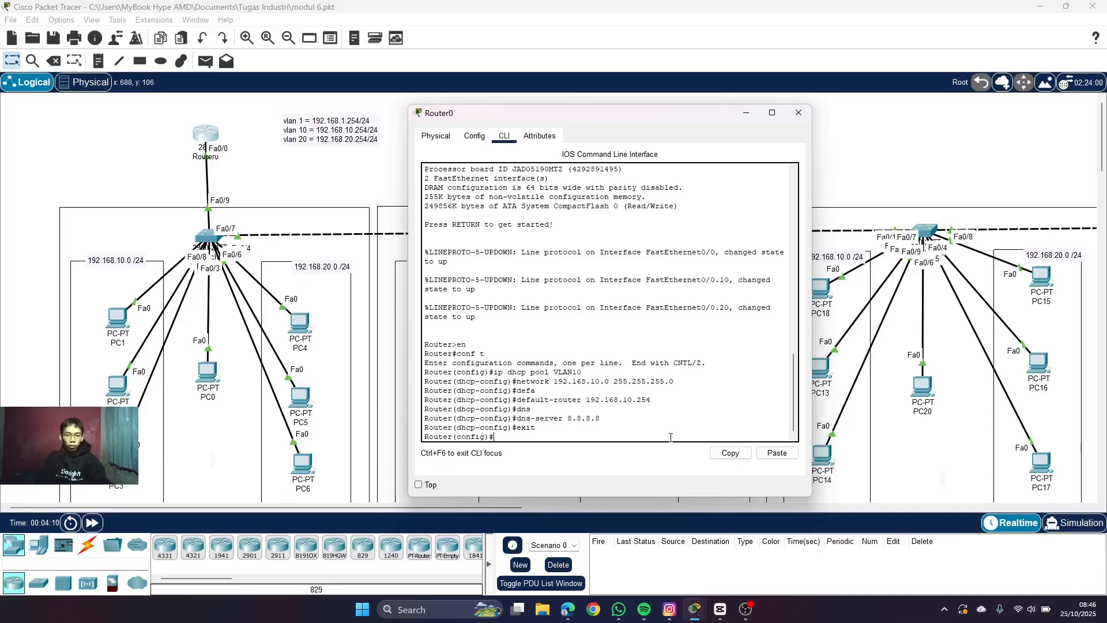
- Create a second DHCP pool on Router0 named VLAN20
{"action": "type", "text": "ip d"}
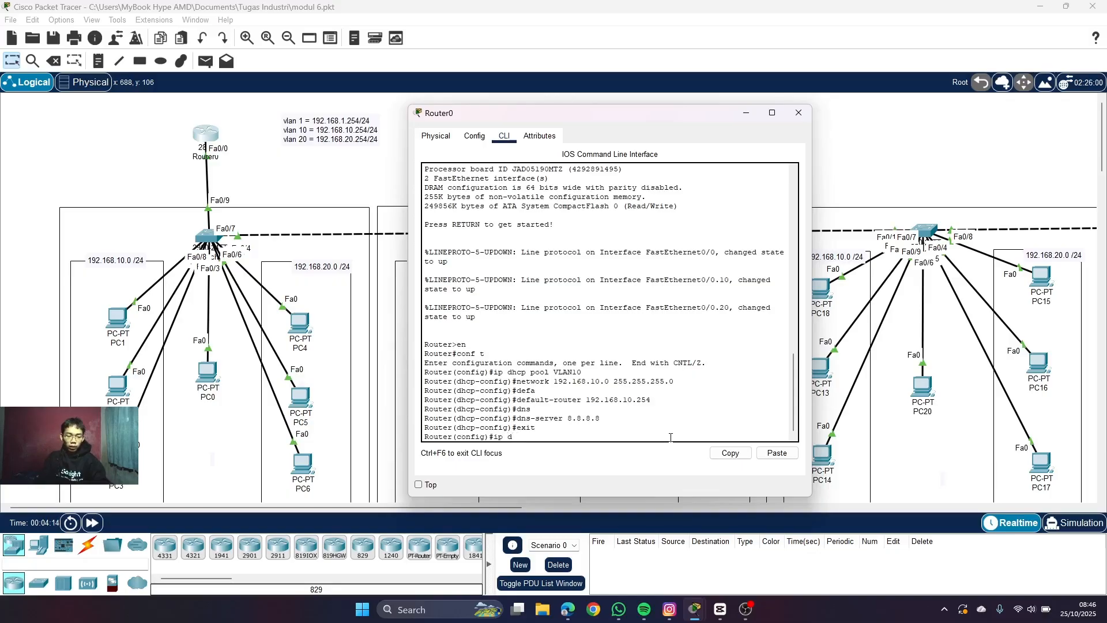
{"action": "type", "text": "hcp "}
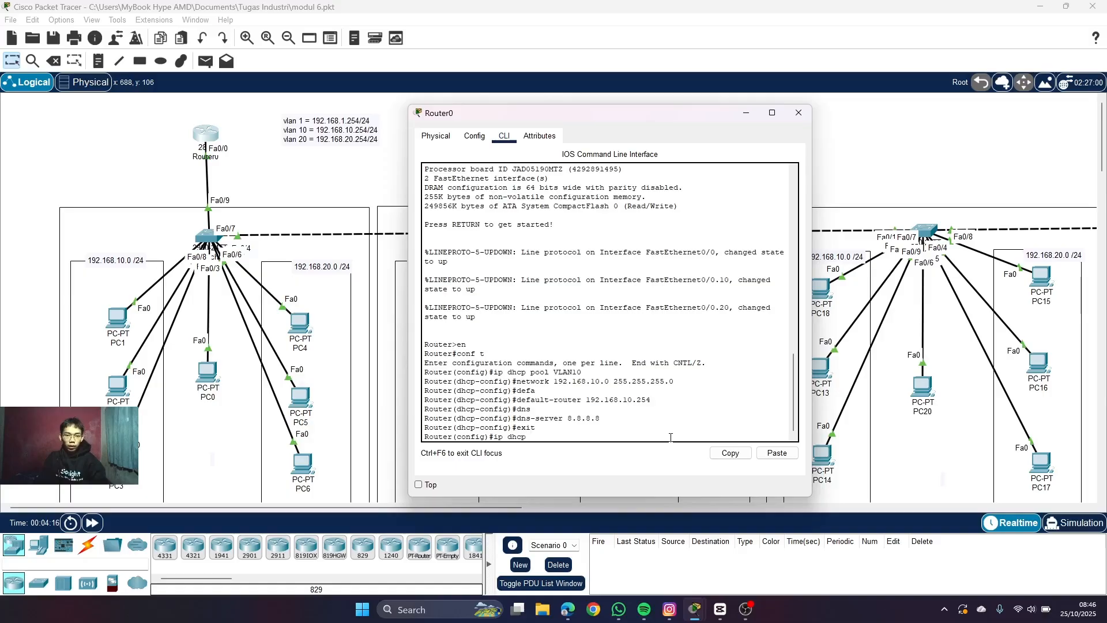
{"action": "type", "text": "pool VLAN20"}
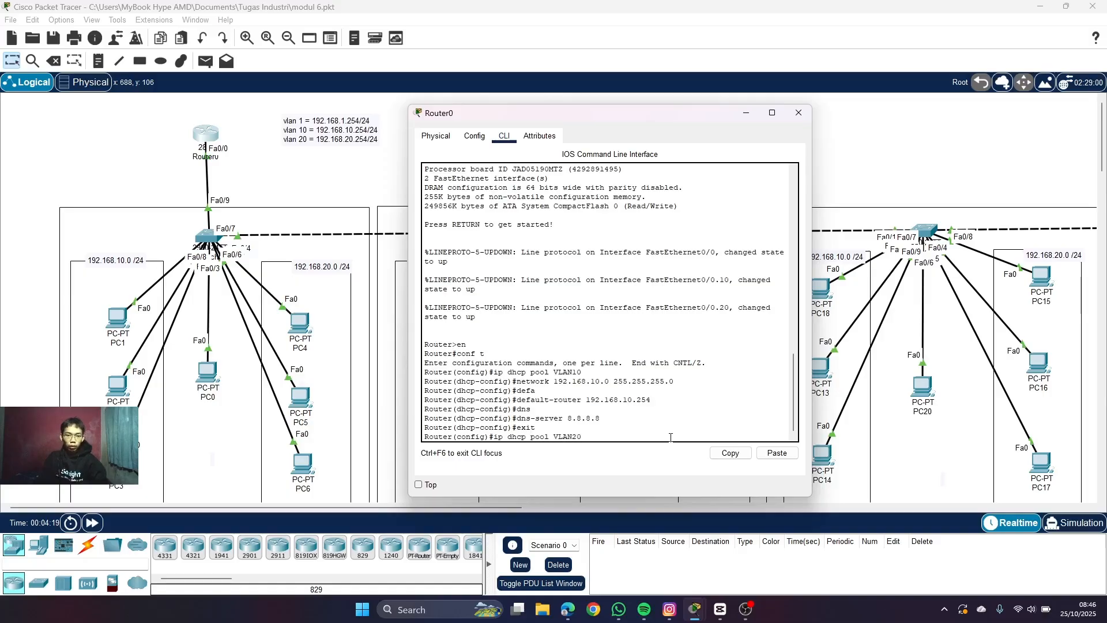
{"action": "key", "text": "Return"}
- Set the VLAN20 DHCP pool's network to 192.168.20.0 with subnet mask 255.255.255.0
{"action": "type", "text": "net"}
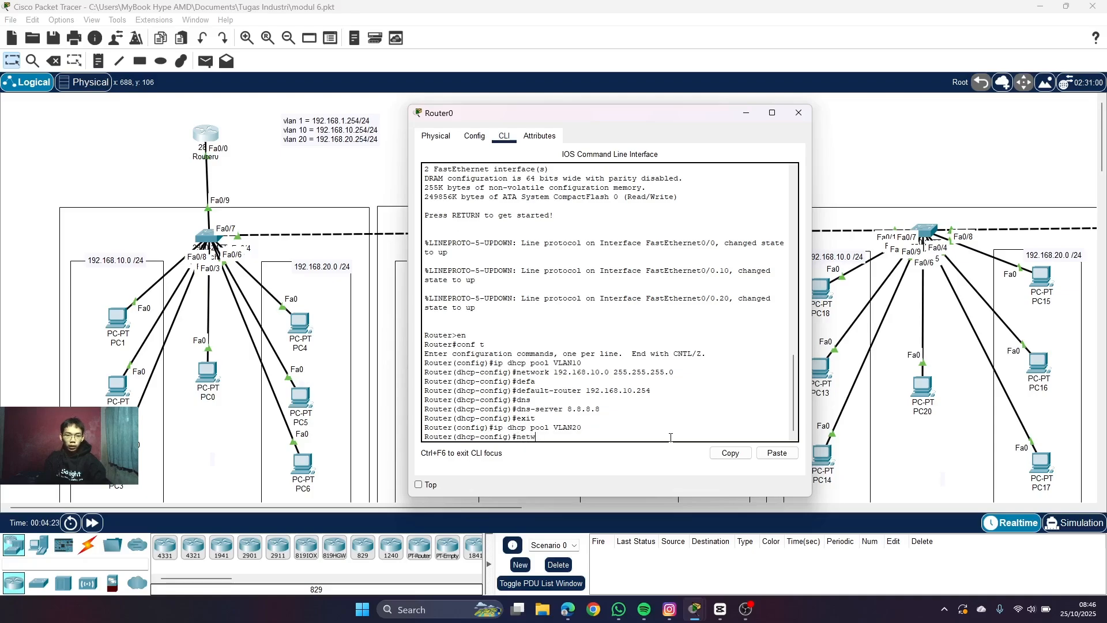
{"action": "type", "text": "w"}
{"action": "key", "text": "Tab"}
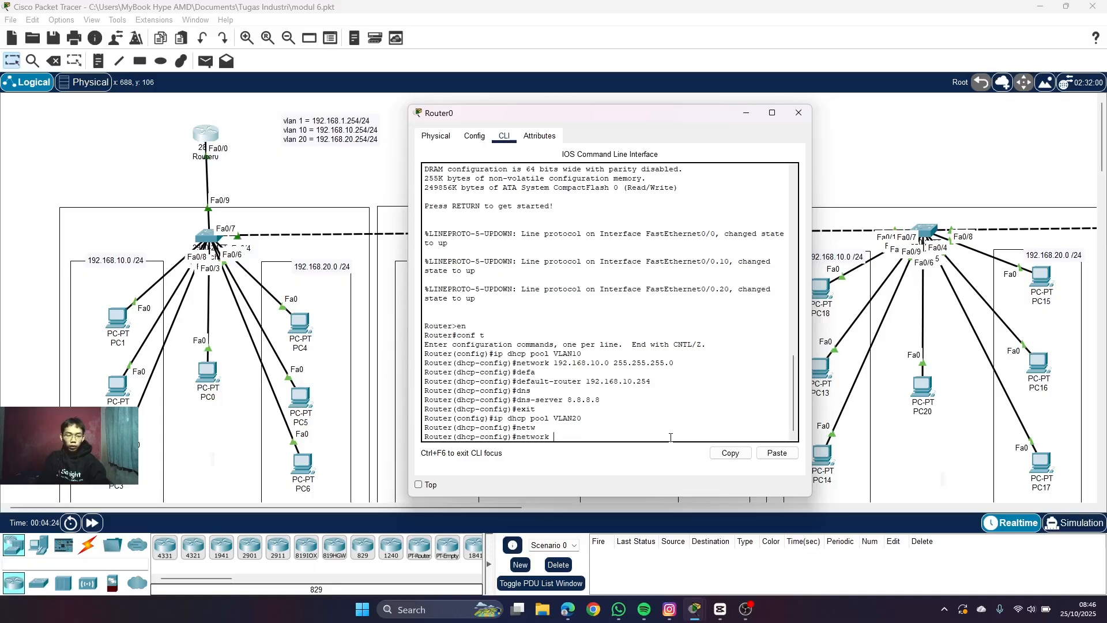
{"action": "type", "text": "192.168"}
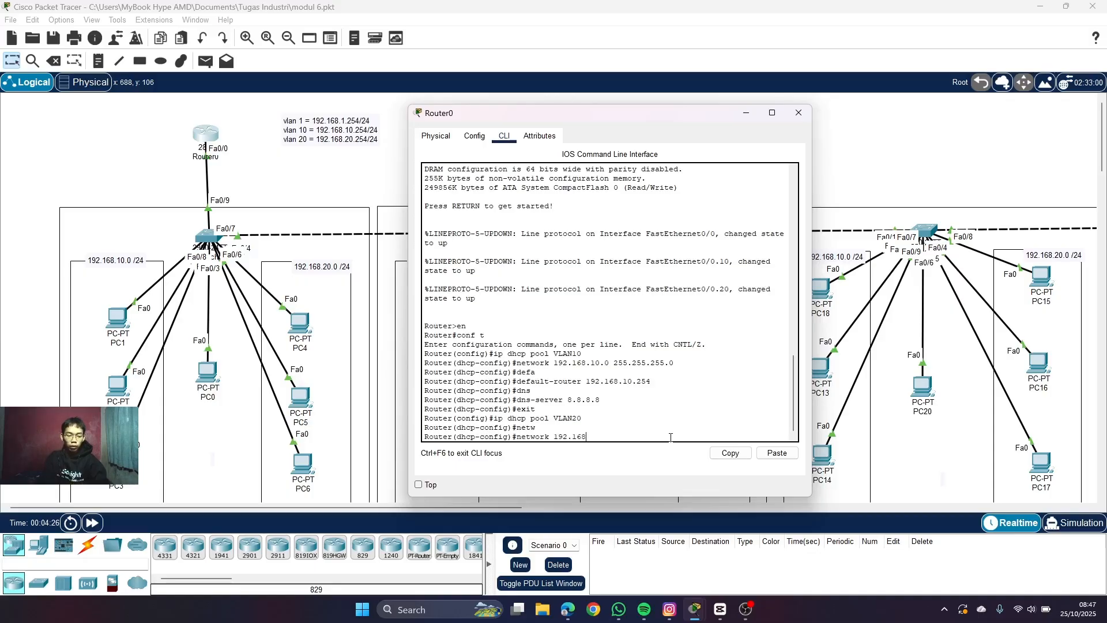
{"action": "type", "text": ".2"}
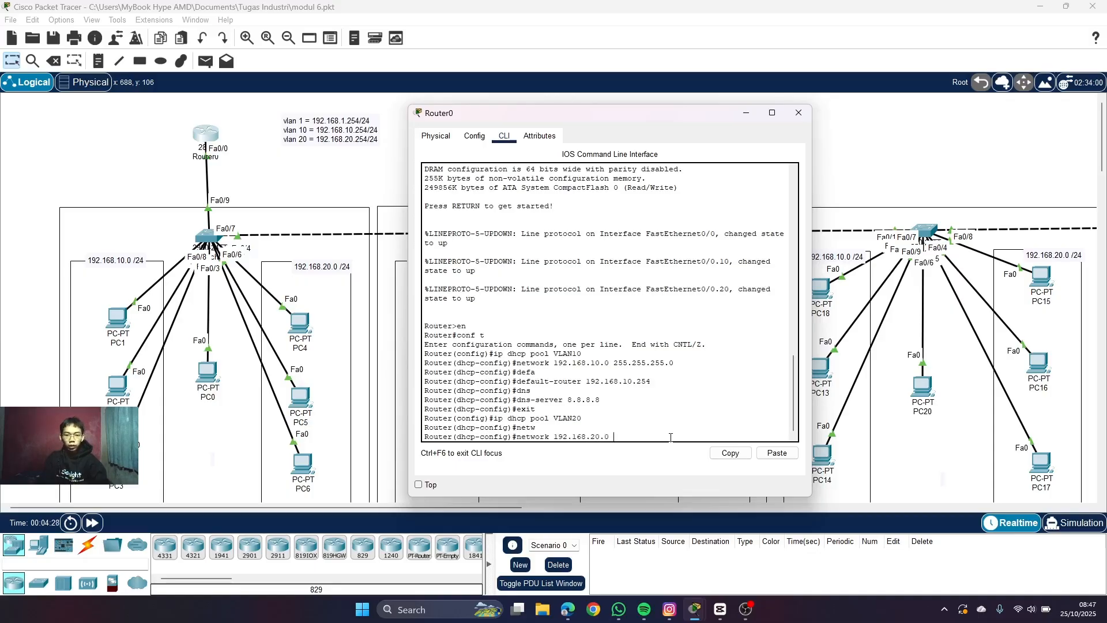
{"action": "type", "text": "0.0 255.255.255"}
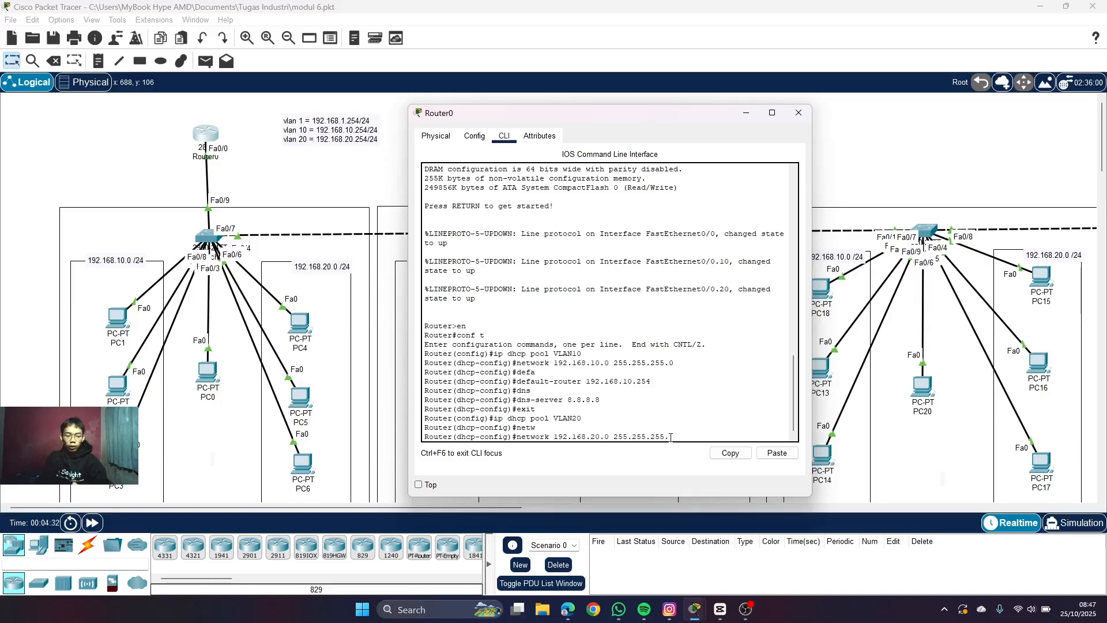
{"action": "type", "text": ".0"}
{"action": "key", "text": "Return"}
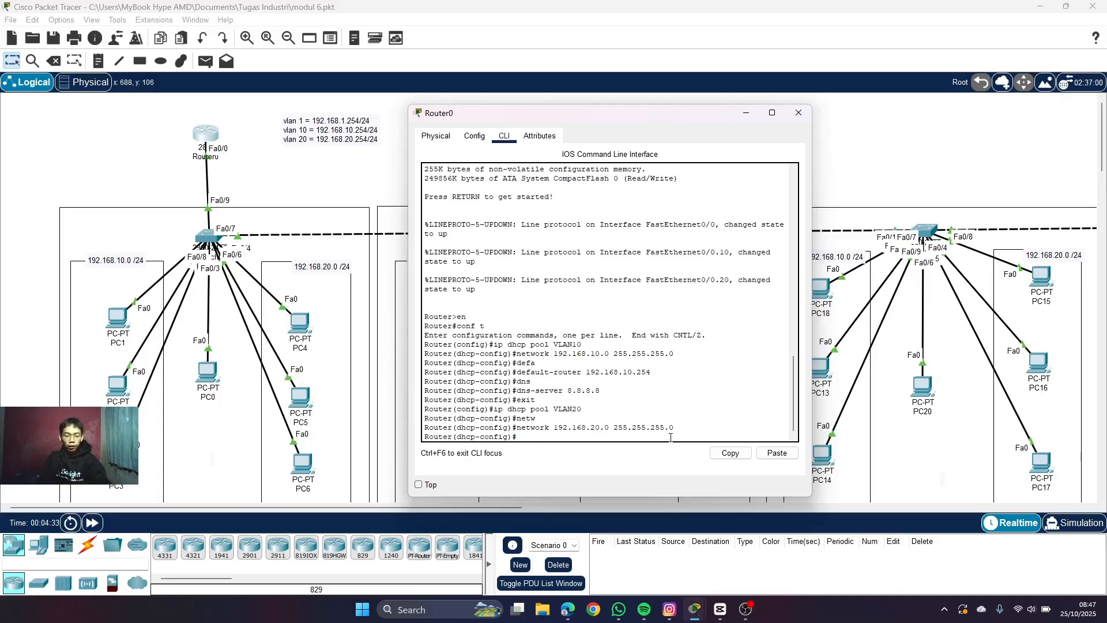
- Set the VLAN20 DHCP pool's default router to 192.168.20.254
{"action": "type", "text": "defa"}
{"action": "key", "text": "Tab"}
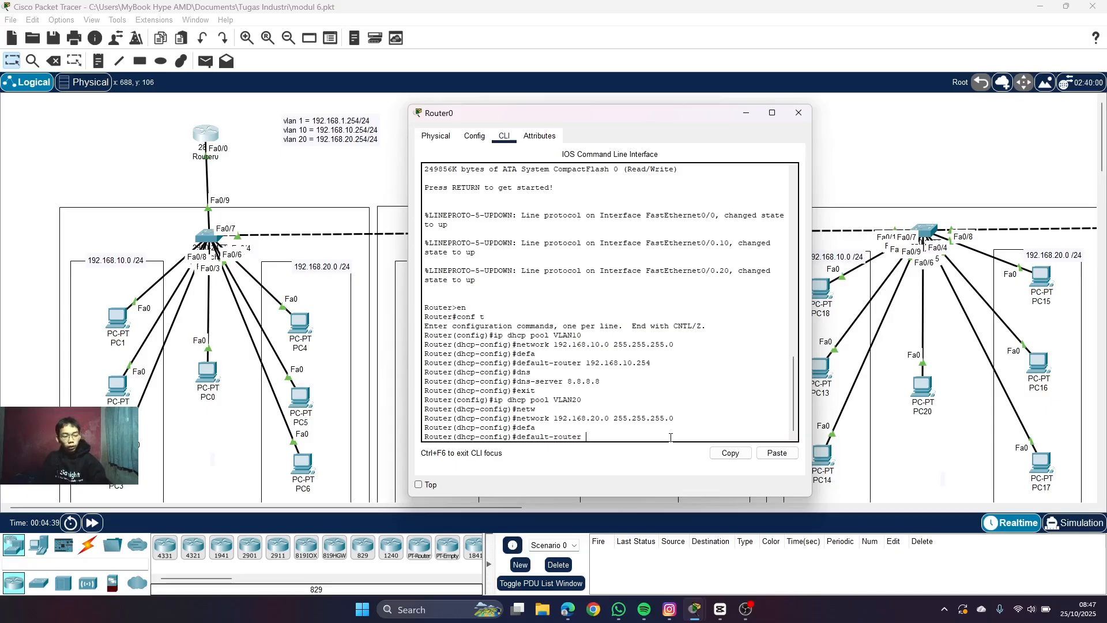
{"action": "type", "text": "192.16"}
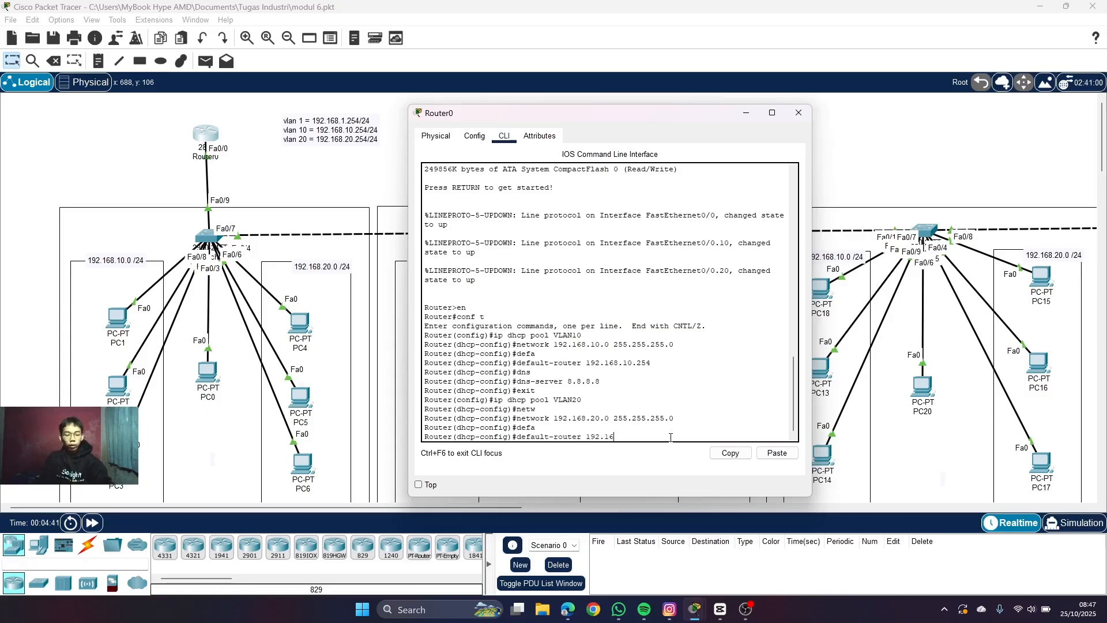
{"action": "type", "text": "8.20"}
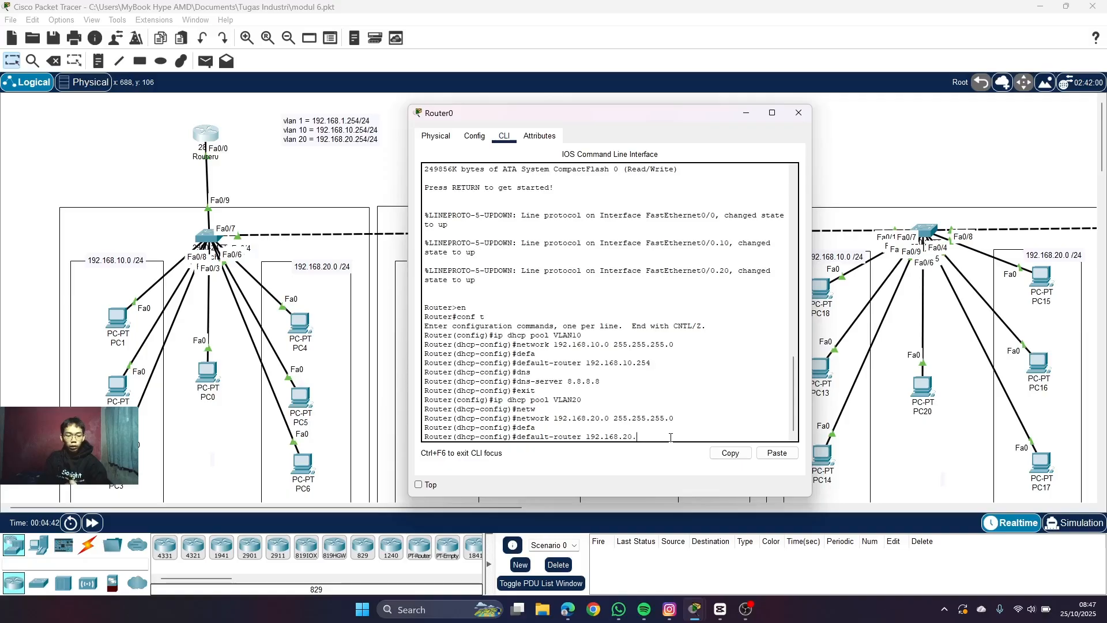
{"action": "type", "text": ".25"}
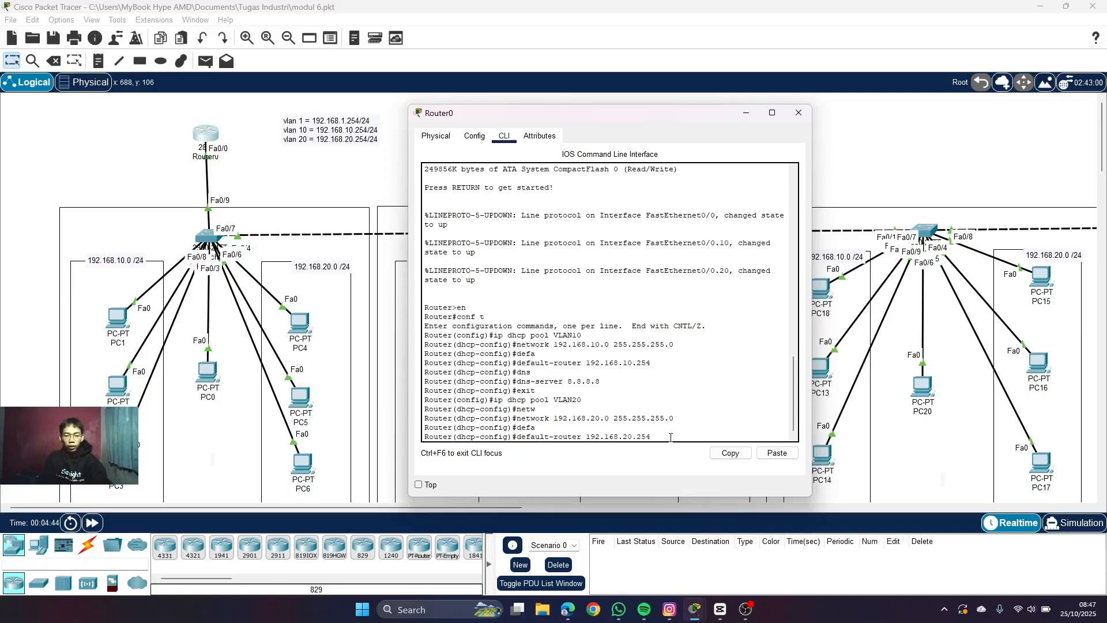
{"action": "type", "text": "4"}
{"action": "key", "text": "Return"}
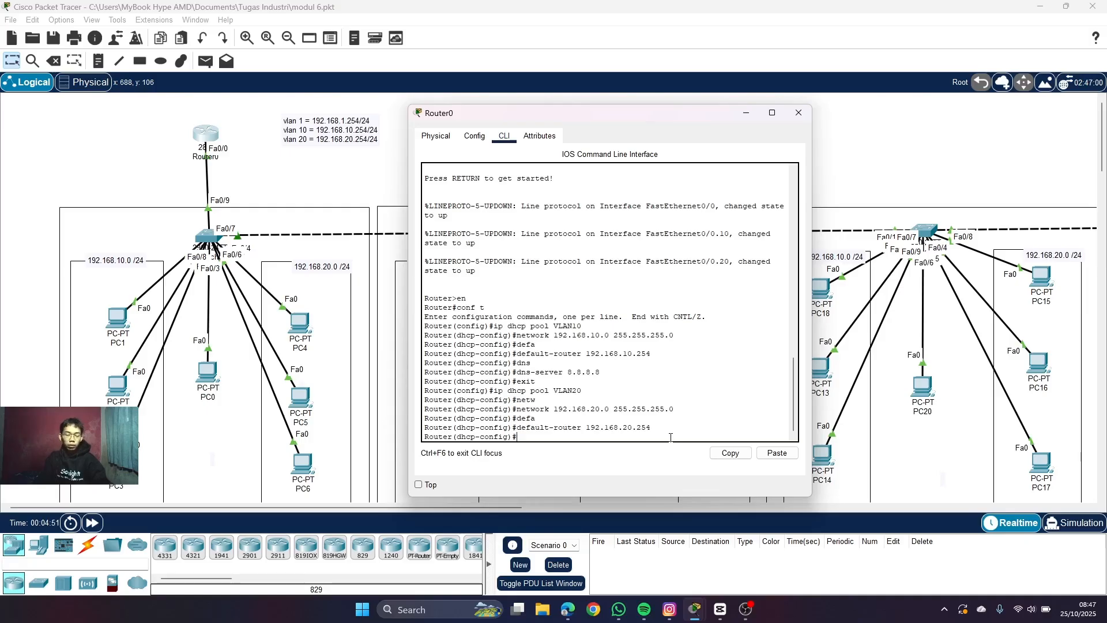
- Set the VLAN20 pool's DNS server to 8.8.8.8 and return to global configuration mode
{"action": "key", "text": "Tab"}
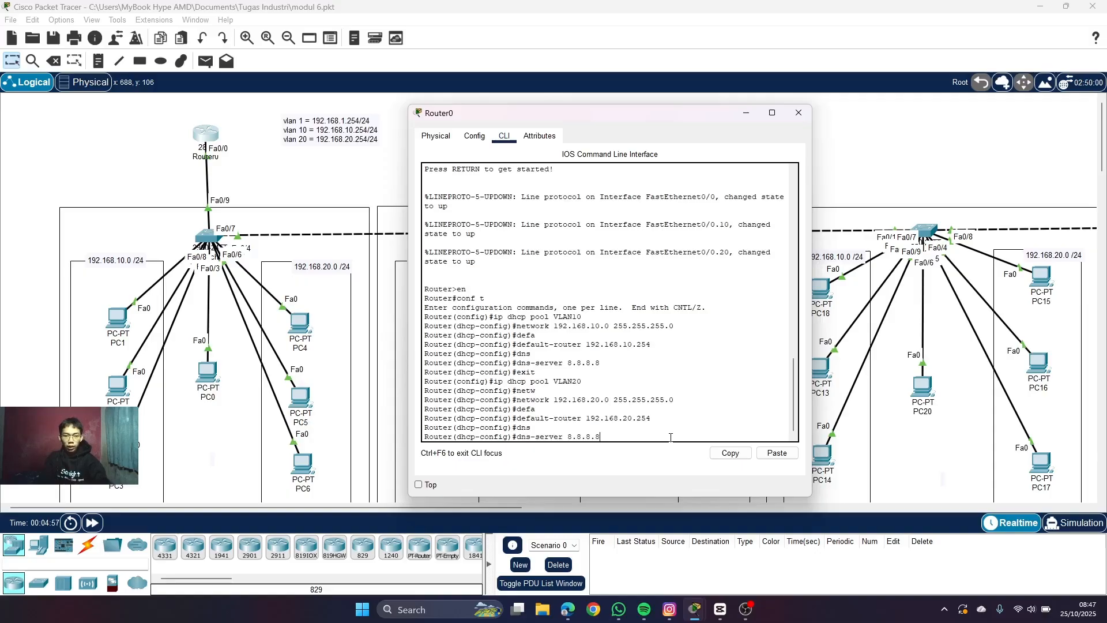
{"action": "key", "text": "Return"}
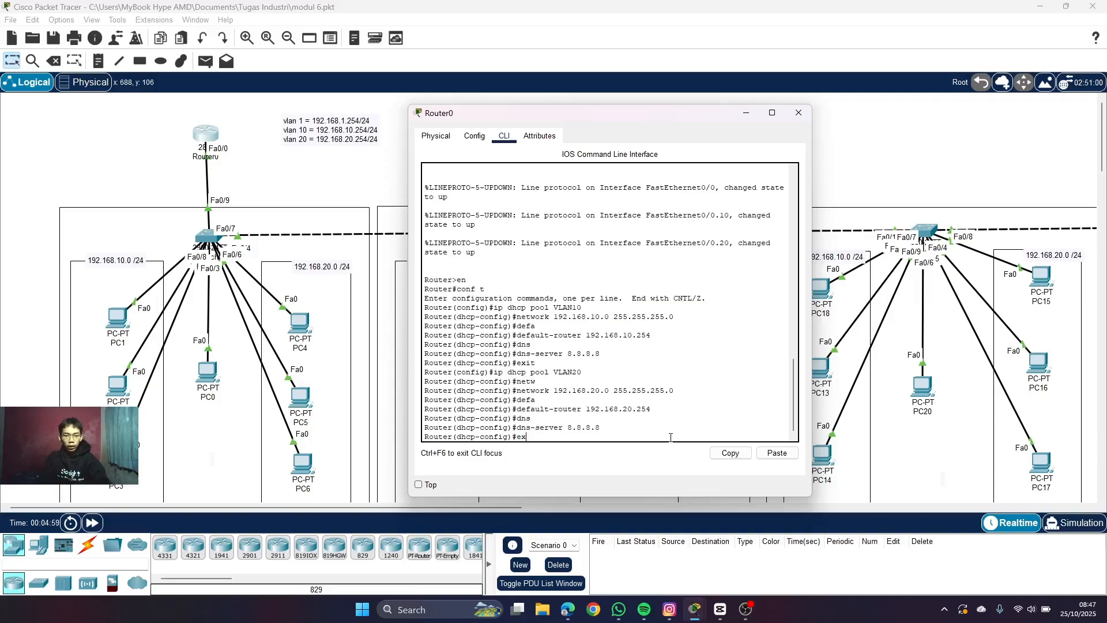
{"action": "type", "text": "ex"}
{"action": "key", "text": "Return"}
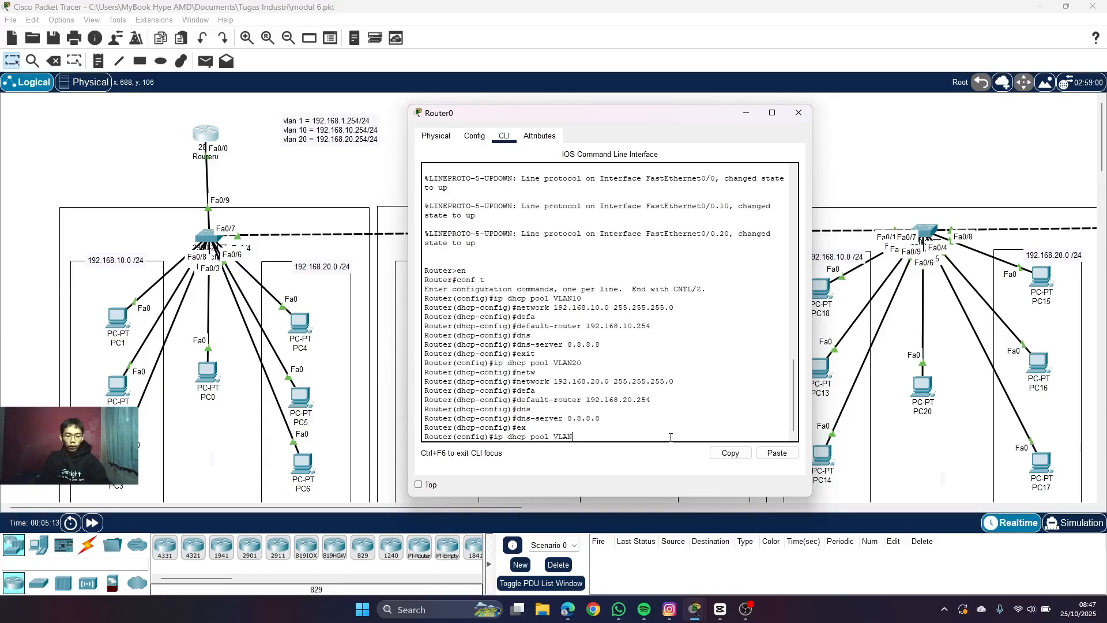
- Create a DHCP pool named VLAN1 with network 192.168.1.0 and subnet mask 255.255.255.0
{"action": "key", "text": "Return"}
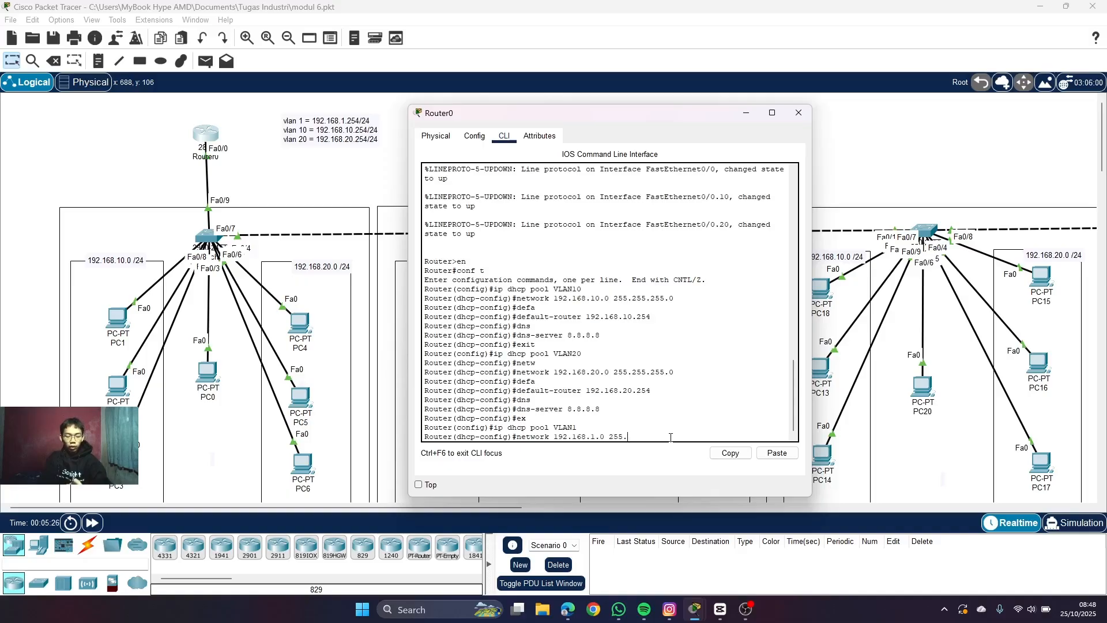
{"action": "type", "text": "5.0"}
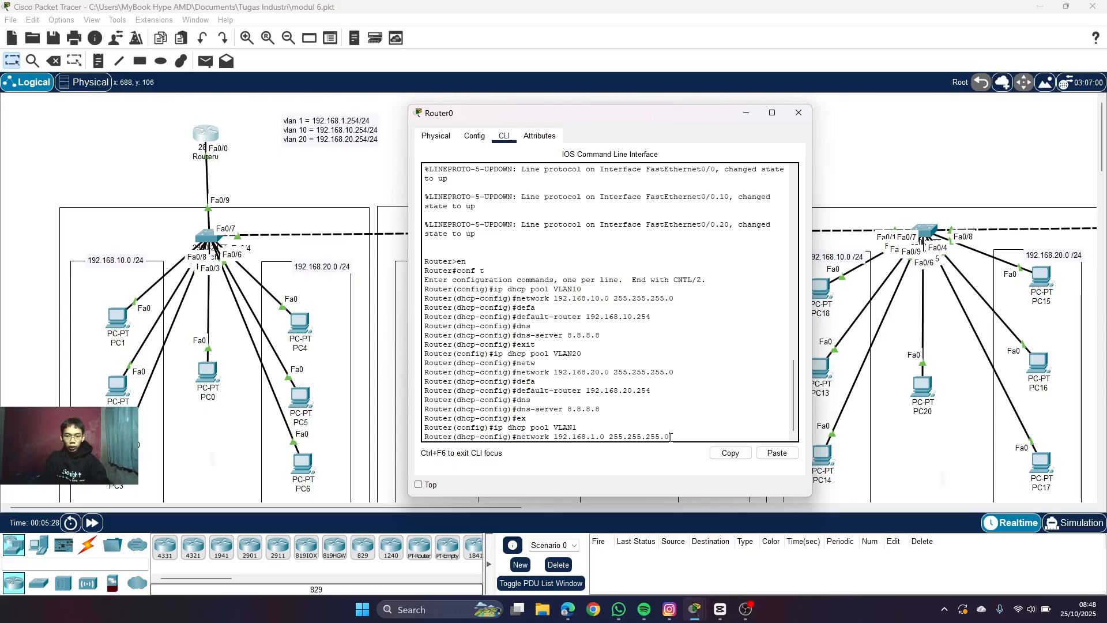
{"action": "key", "text": "Return"}
- Set the VLAN1 DHCP pool's default router to 192.168.1.254
{"action": "type", "text": "de"}
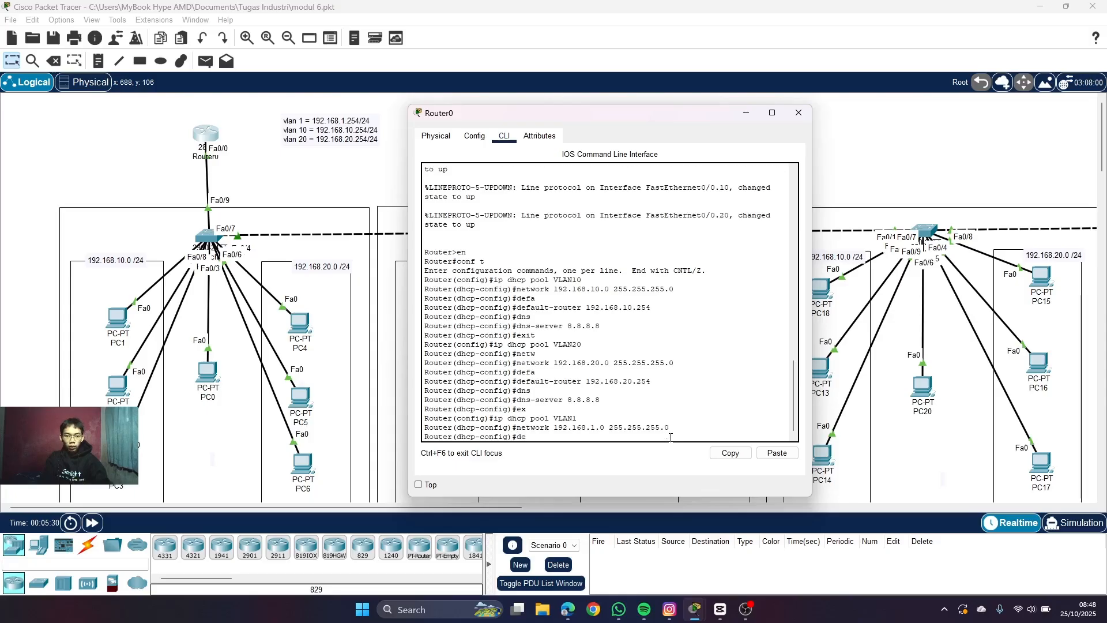
{"action": "type", "text": "f"}
{"action": "key", "text": "Tab"}
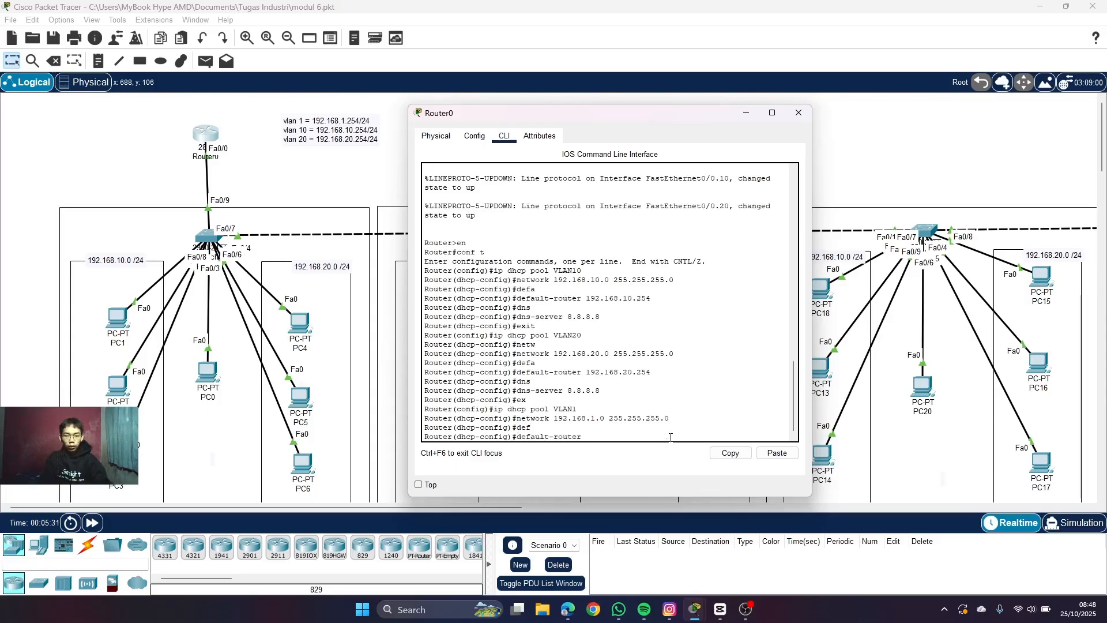
{"action": "type", "text": "192.1"}
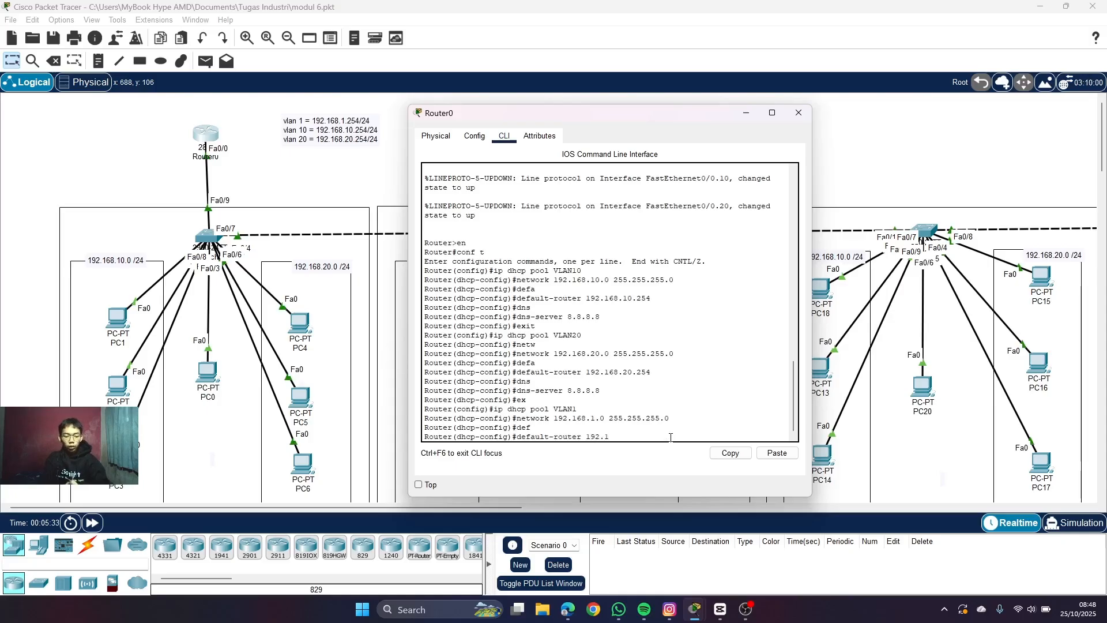
{"action": "type", "text": "68.1.254"}
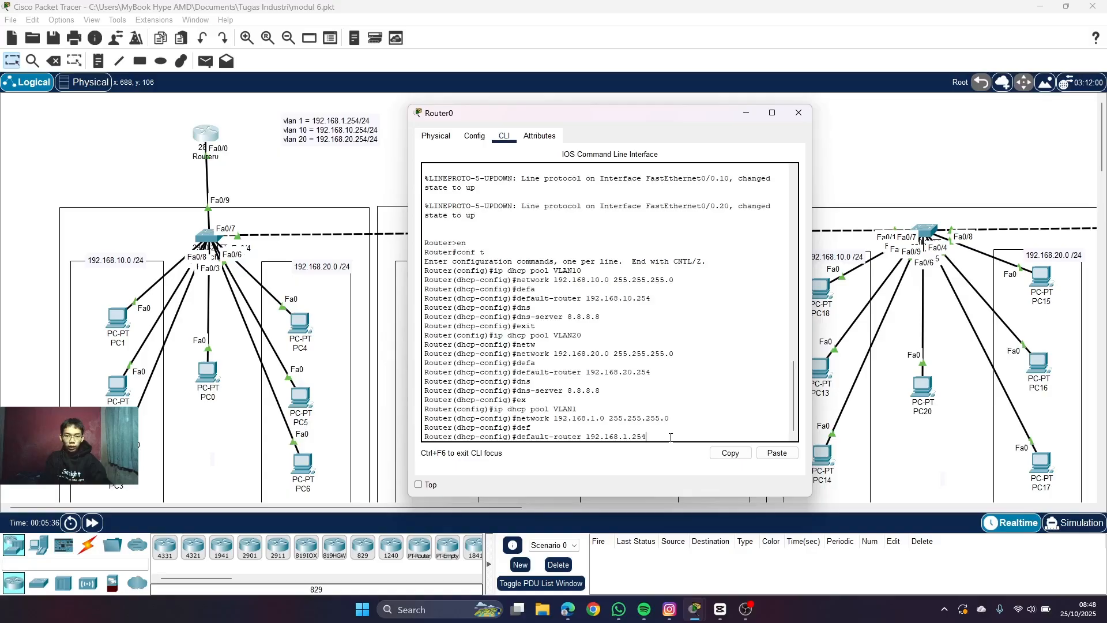
{"action": "key", "text": "Return"}
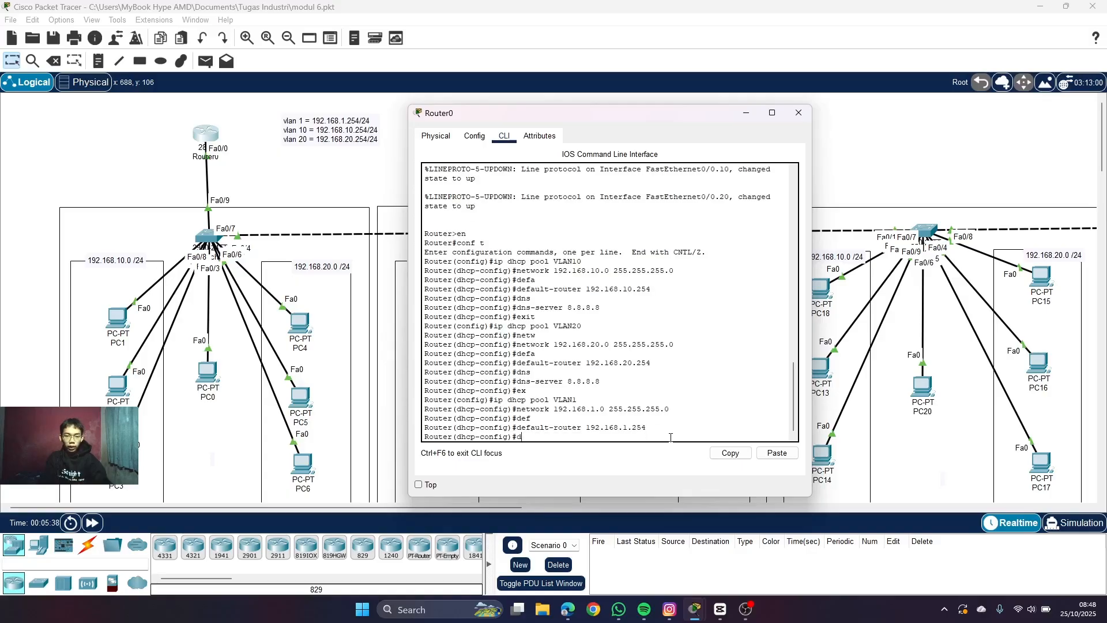
- Set the VLAN1 DHCP pool's DNS server to 8.8.8.8 and put the Router0 window away
{"action": "type", "text": "dns"}
{"action": "key", "text": "Tab"}
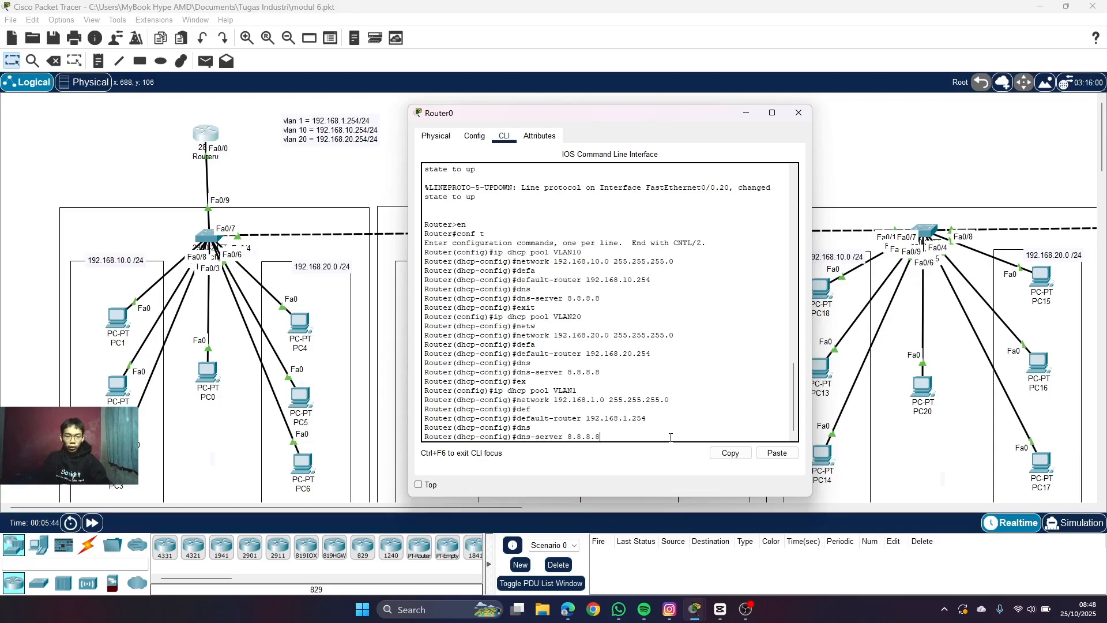
{"action": "key", "text": "Return"}
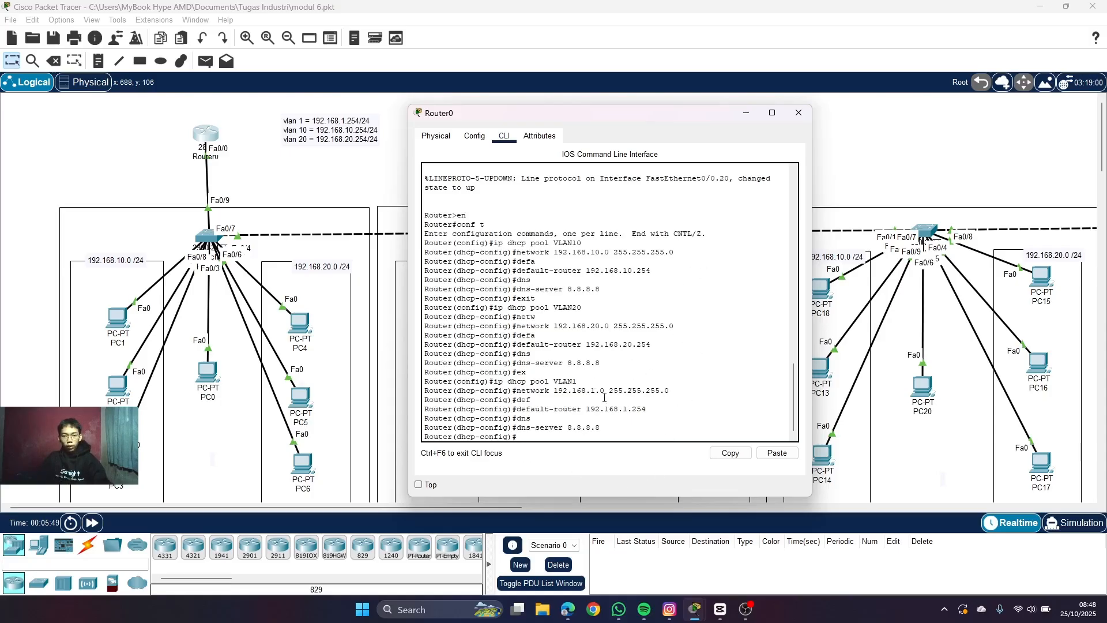
{"action": "left_click", "coordinate": [750, 120]}
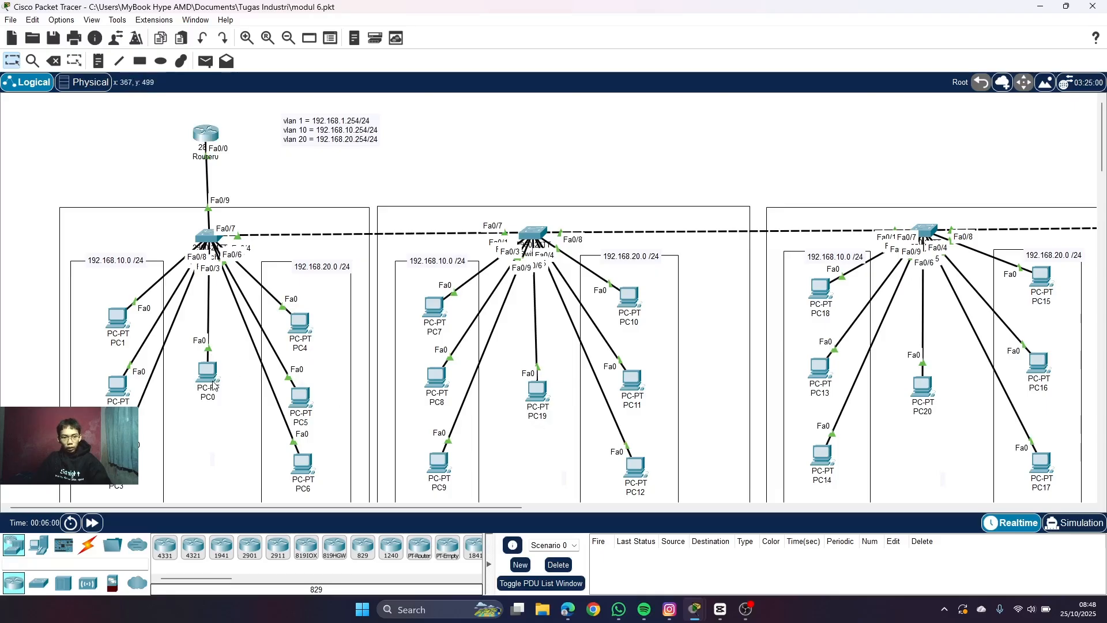
- Clear PC7's static IPv4 address and subnet mask, and switch its IP configuration to DHCP
{"action": "mouse_move", "coordinate": [212, 379]}
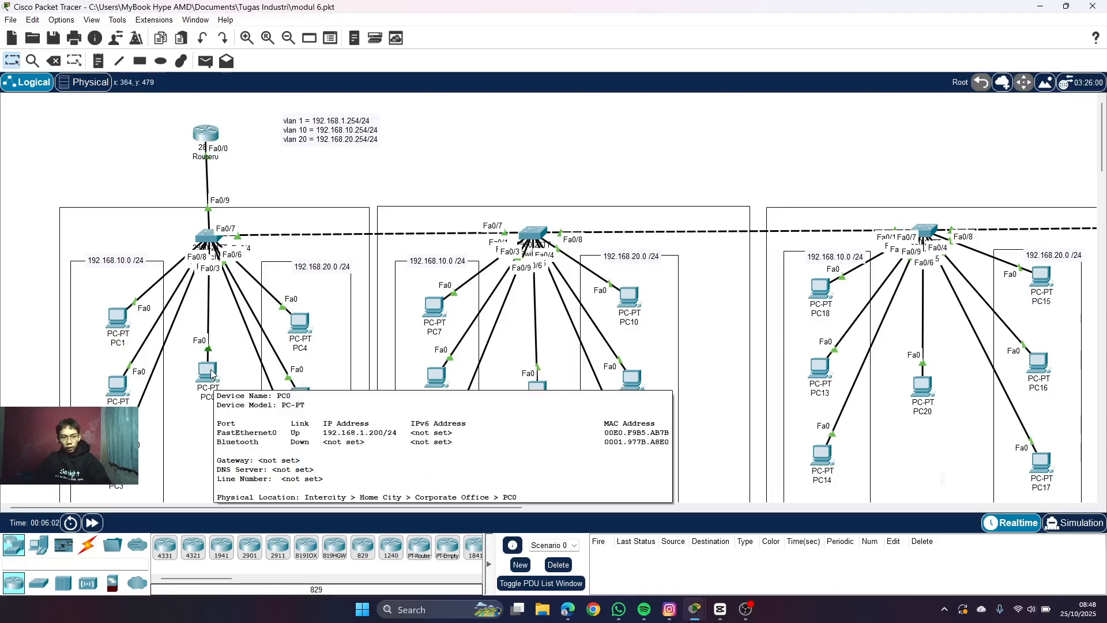
{"action": "left_click", "coordinate": [437, 309]}
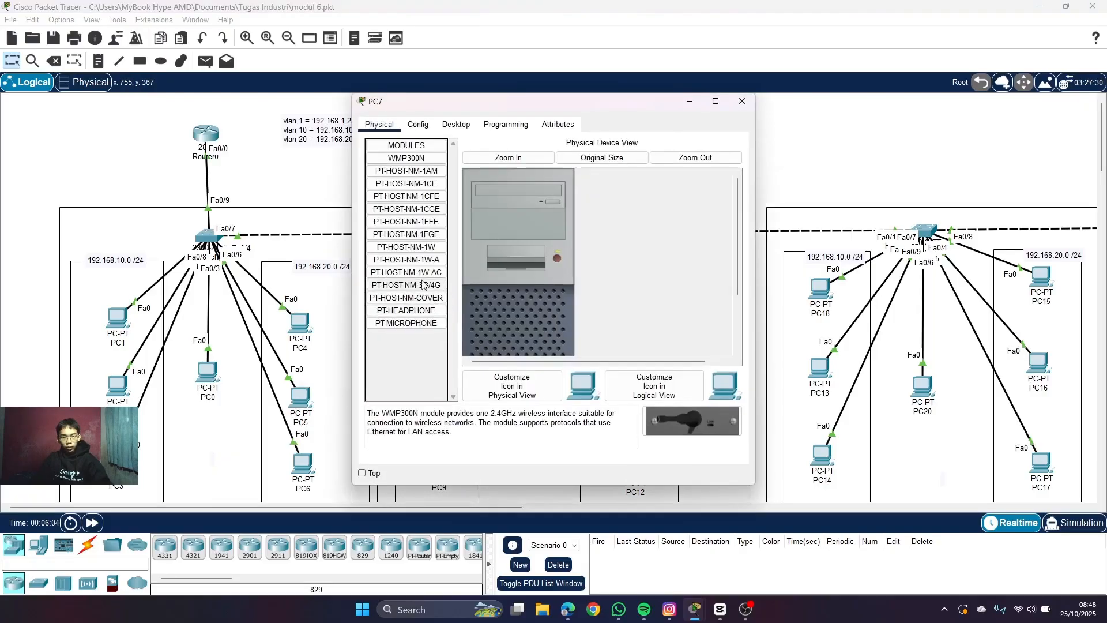
{"action": "left_click", "coordinate": [455, 126]}
{"action": "left_click", "coordinate": [406, 182]}
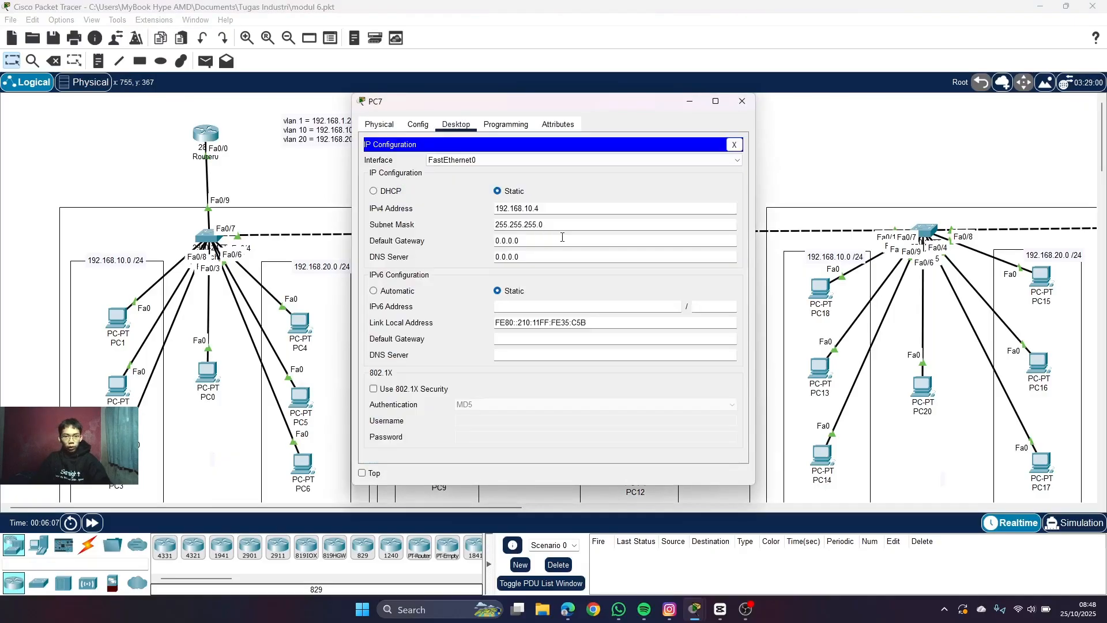
{"action": "left_click_drag", "start_coordinate": [563, 208], "coordinate": [492, 209]}
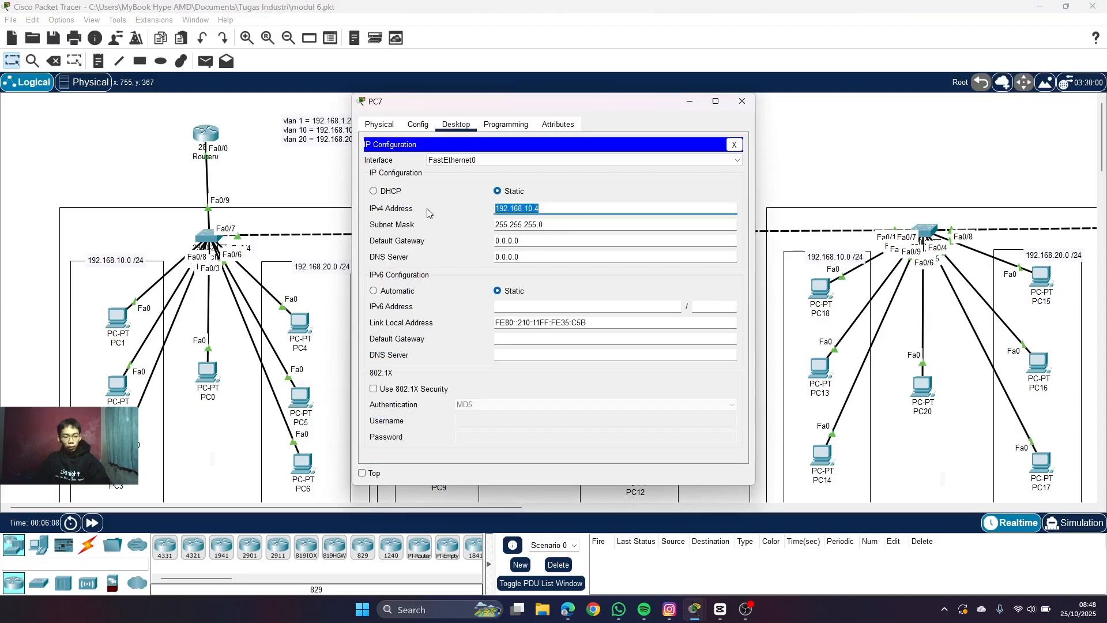
{"action": "key", "text": "BackSpace"}
{"action": "left_click_drag", "start_coordinate": [563, 226], "coordinate": [375, 230]}
{"action": "key", "text": "BackSpace"}
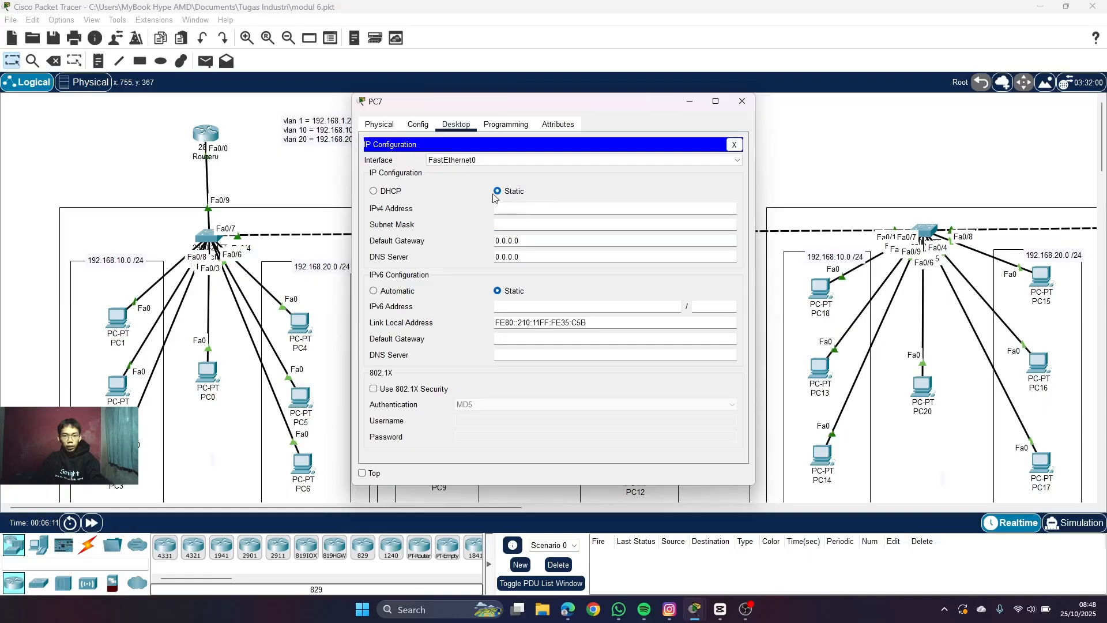
{"action": "left_click", "coordinate": [374, 192]}
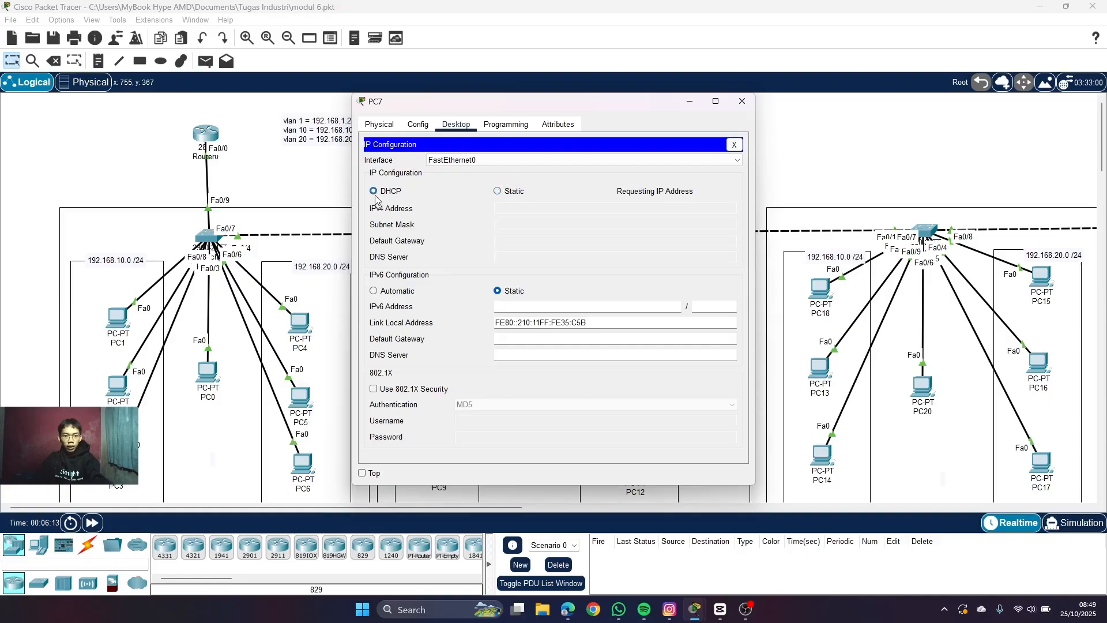
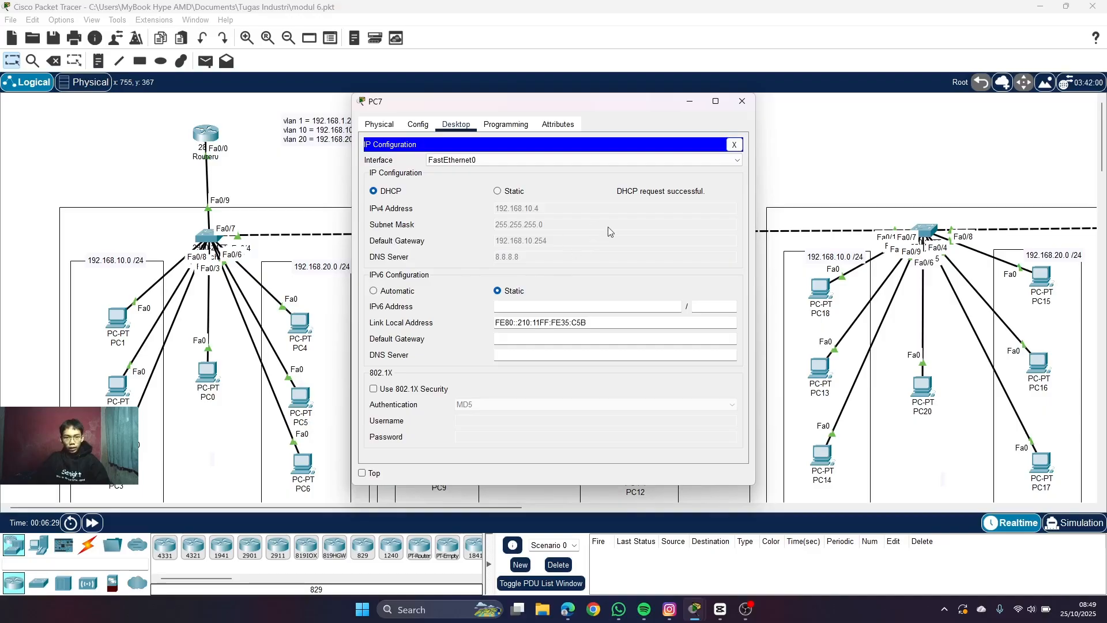
{"action": "left_click", "coordinate": [731, 108]}
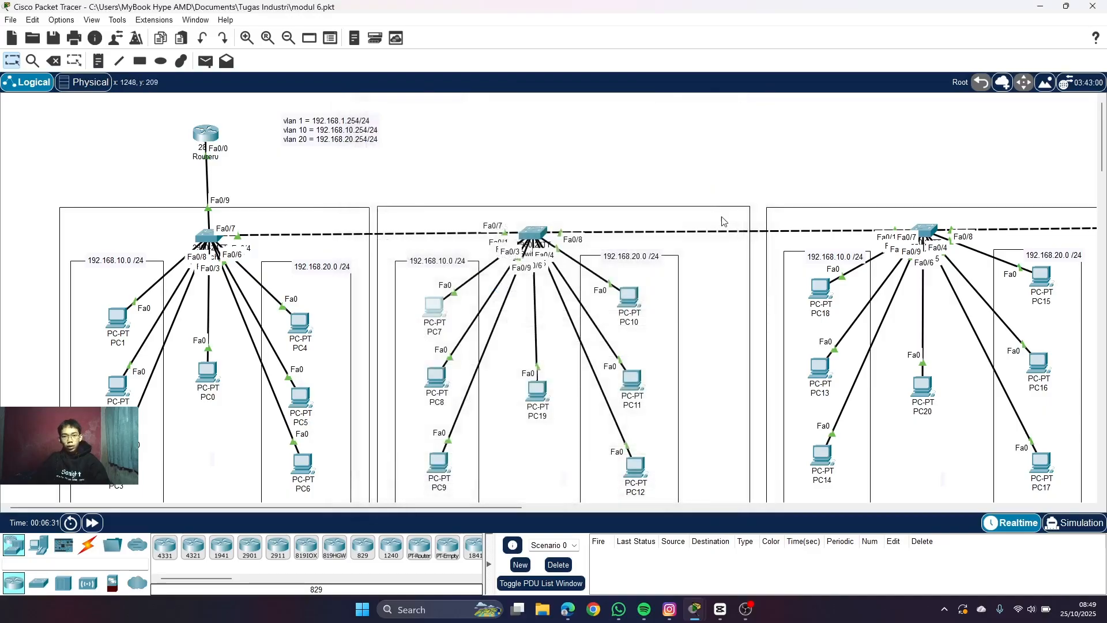
- Clear PC10's static IPv4 address and subnet mask, and switch its IP configuration to DHCP
{"action": "left_click", "coordinate": [631, 297]}
{"action": "left_click", "coordinate": [463, 127]}
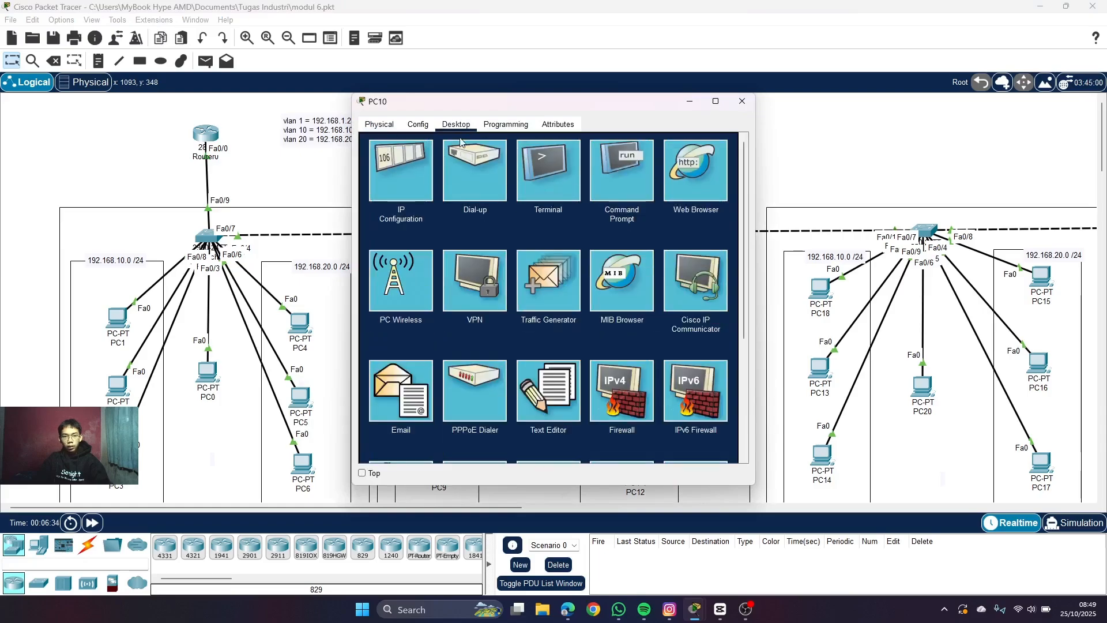
{"action": "left_click", "coordinate": [423, 165]}
{"action": "double_click", "coordinate": [559, 207]}
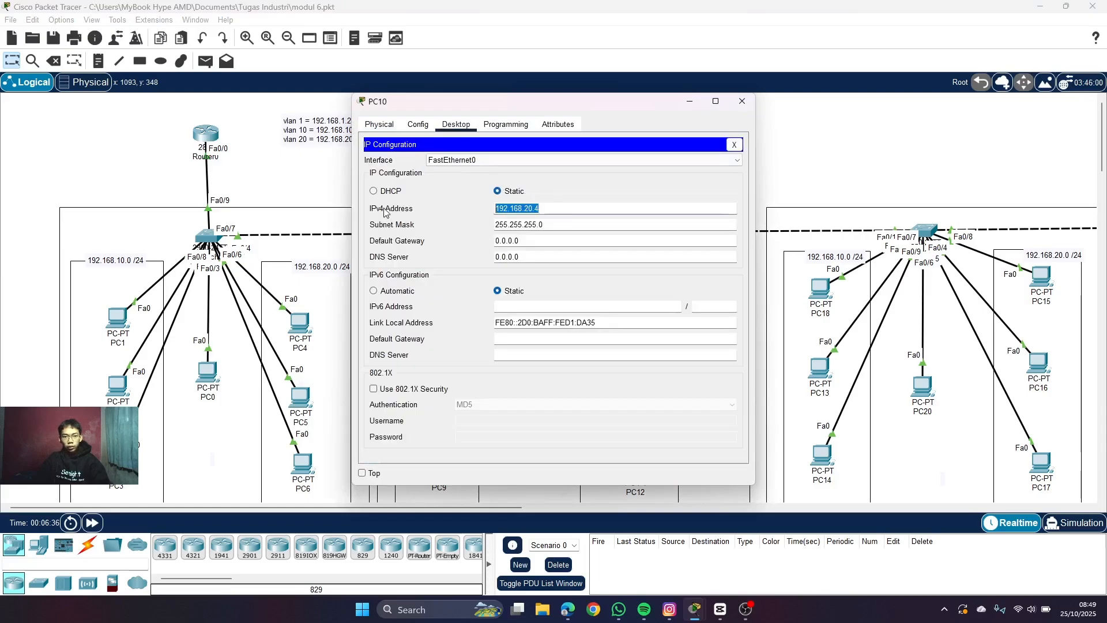
{"action": "key", "text": "BackSpace"}
{"action": "left_click", "coordinate": [557, 224]}
{"action": "double_click", "coordinate": [557, 223]}
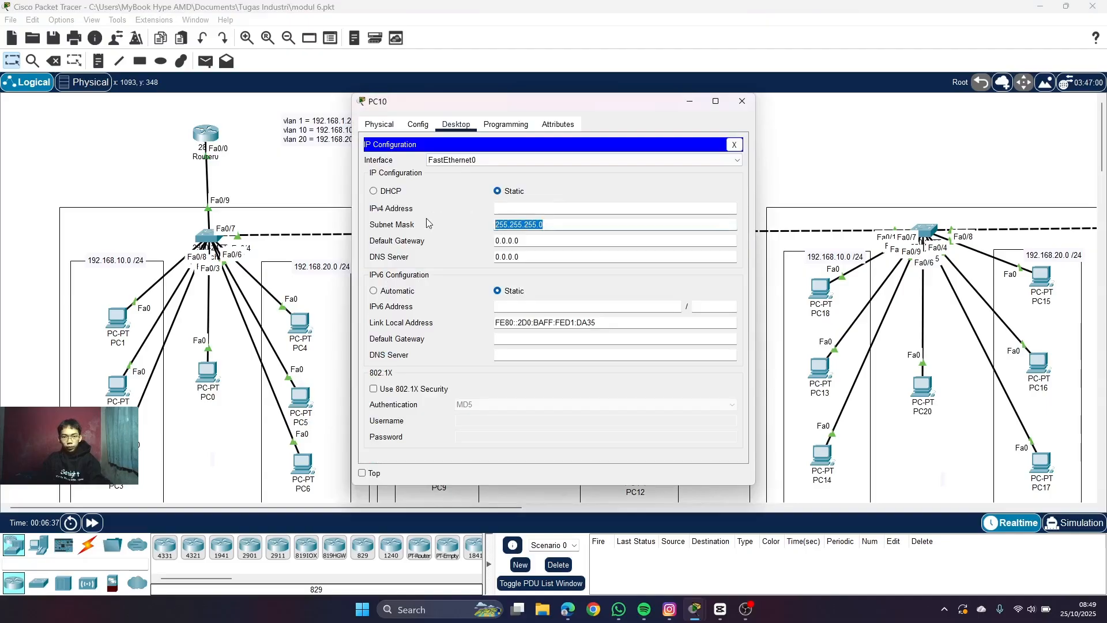
{"action": "key", "text": "BackSpace"}
{"action": "left_click", "coordinate": [376, 192]}
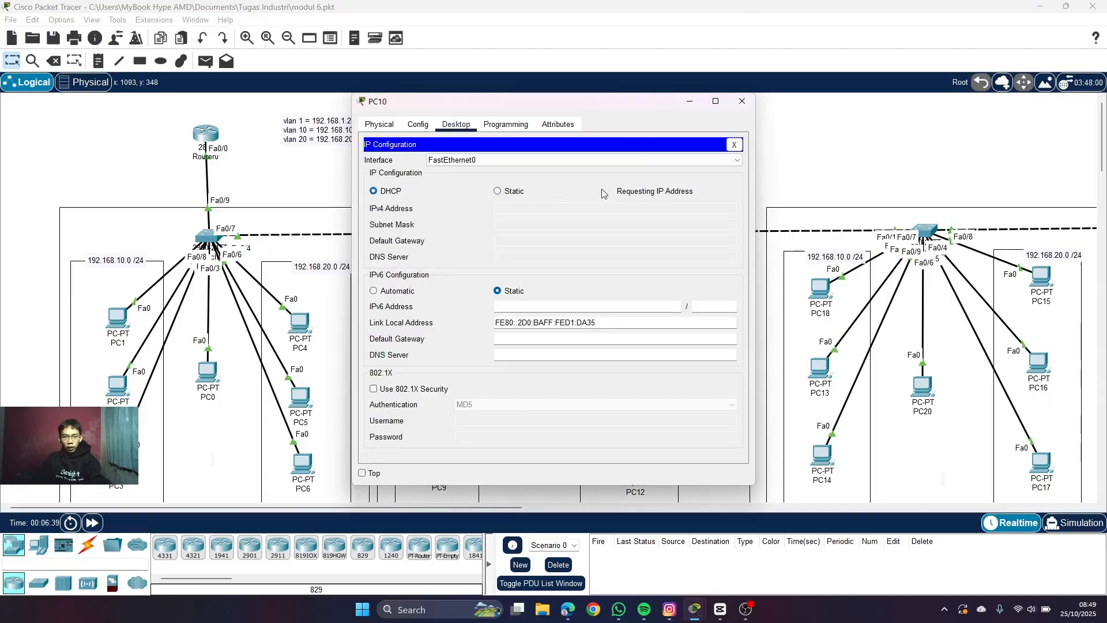
{"action": "left_click_drag", "start_coordinate": [635, 105], "coordinate": [925, 95]}
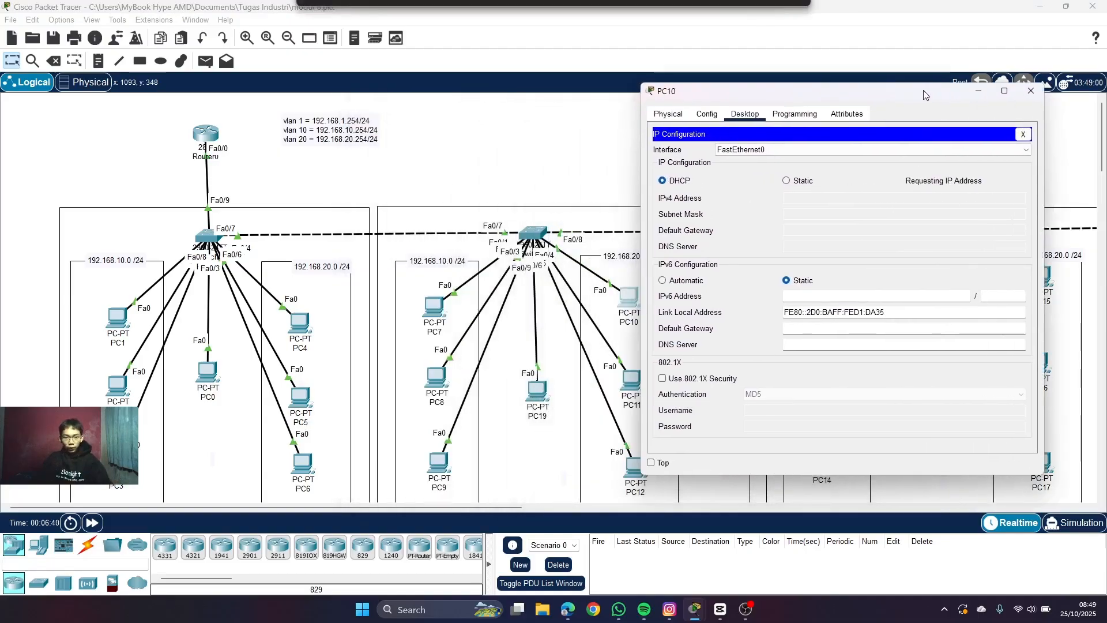
{"action": "scroll", "coordinate": [526, 211], "scroll_direction": "down", "scroll_amount": 3}
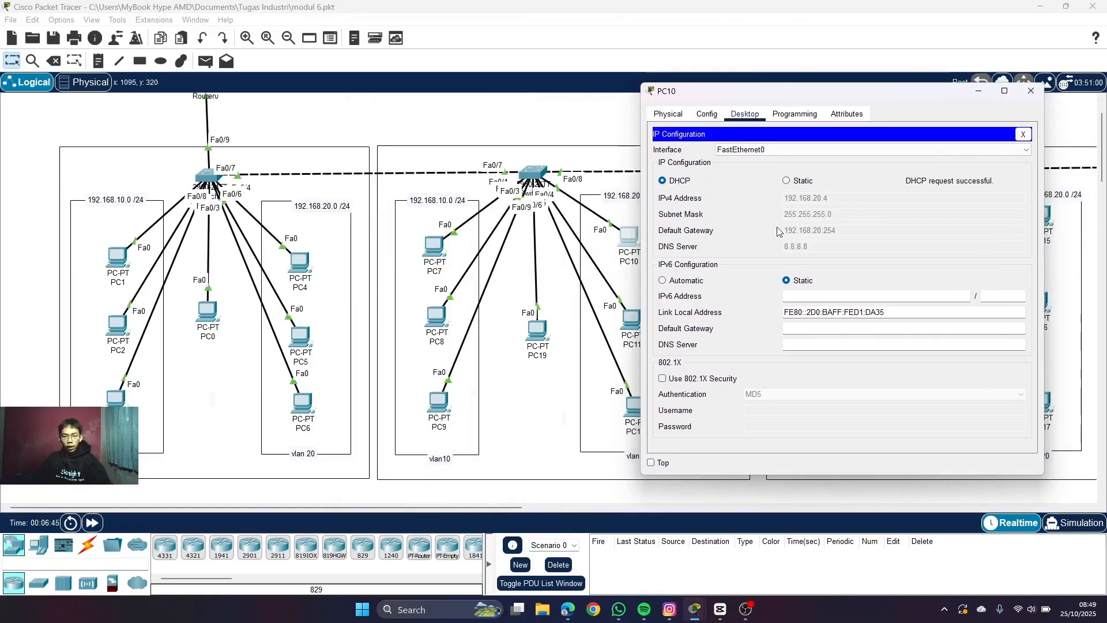
{"action": "left_click", "coordinate": [979, 91]}
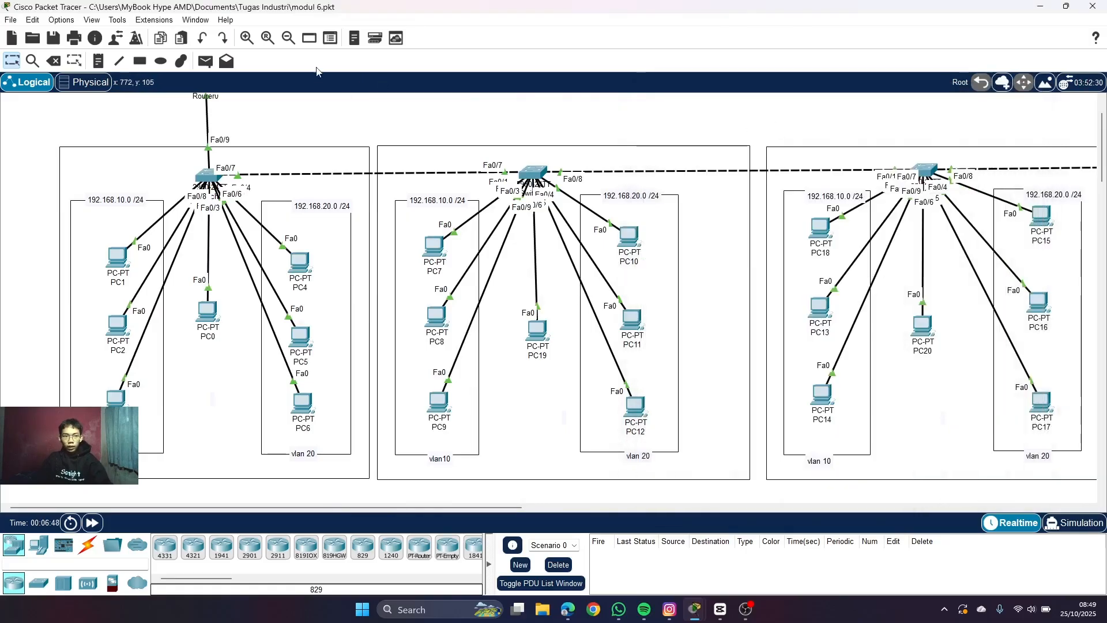
- Test connectivity by sending a simple PDU from PC7 to PC10 twice, and clear the scenario's PDU list
{"action": "left_click", "coordinate": [206, 61]}
{"action": "left_click", "coordinate": [435, 247]}
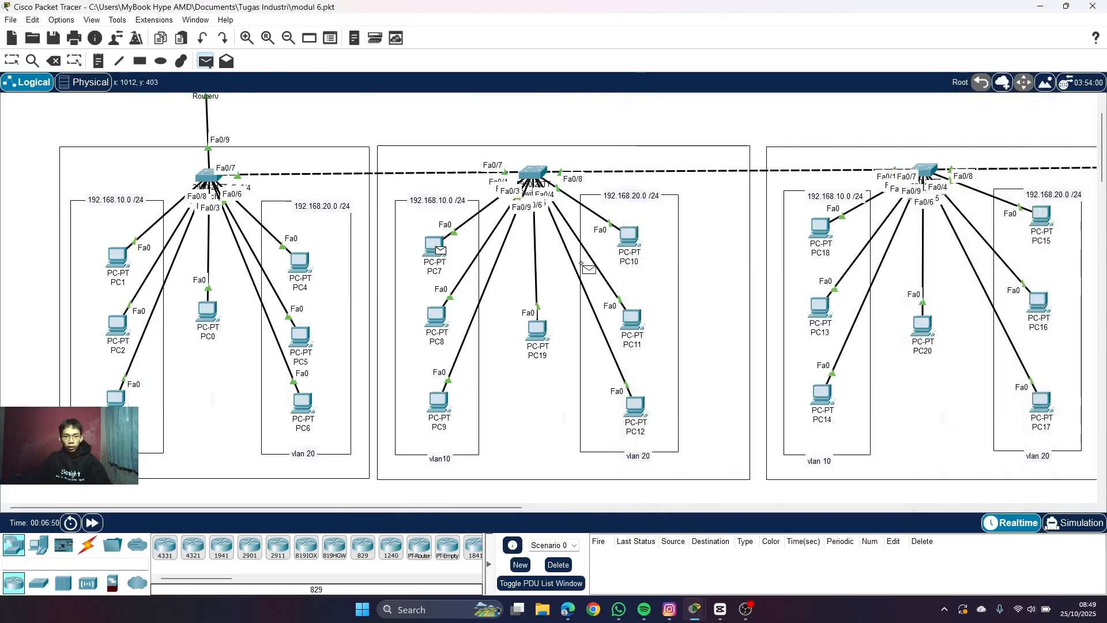
{"action": "left_click", "coordinate": [629, 237]}
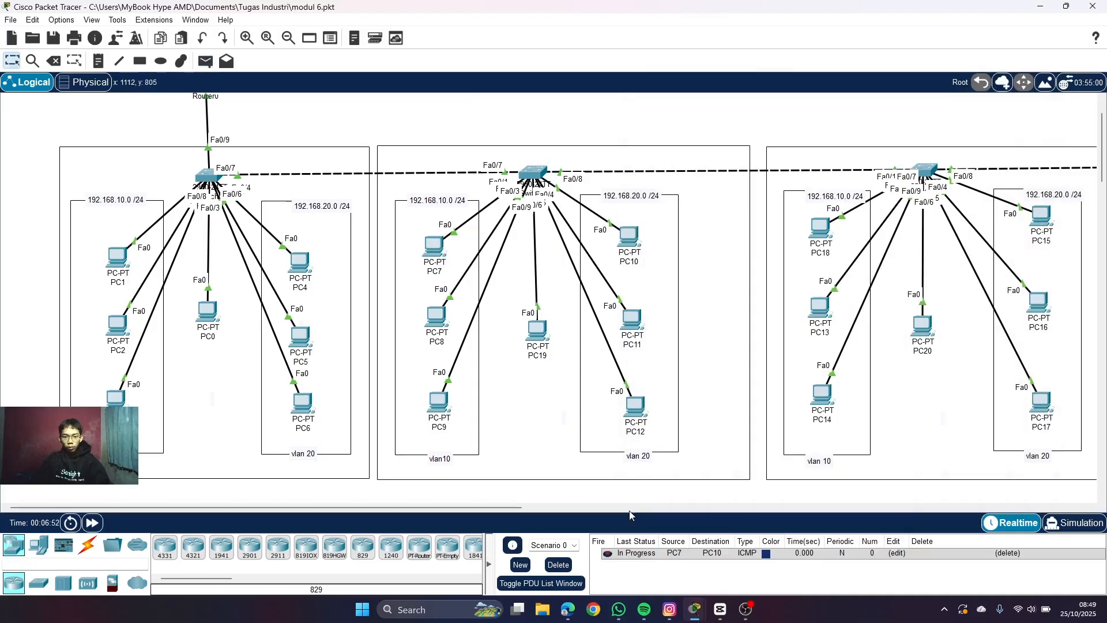
{"action": "left_click", "coordinate": [205, 61]}
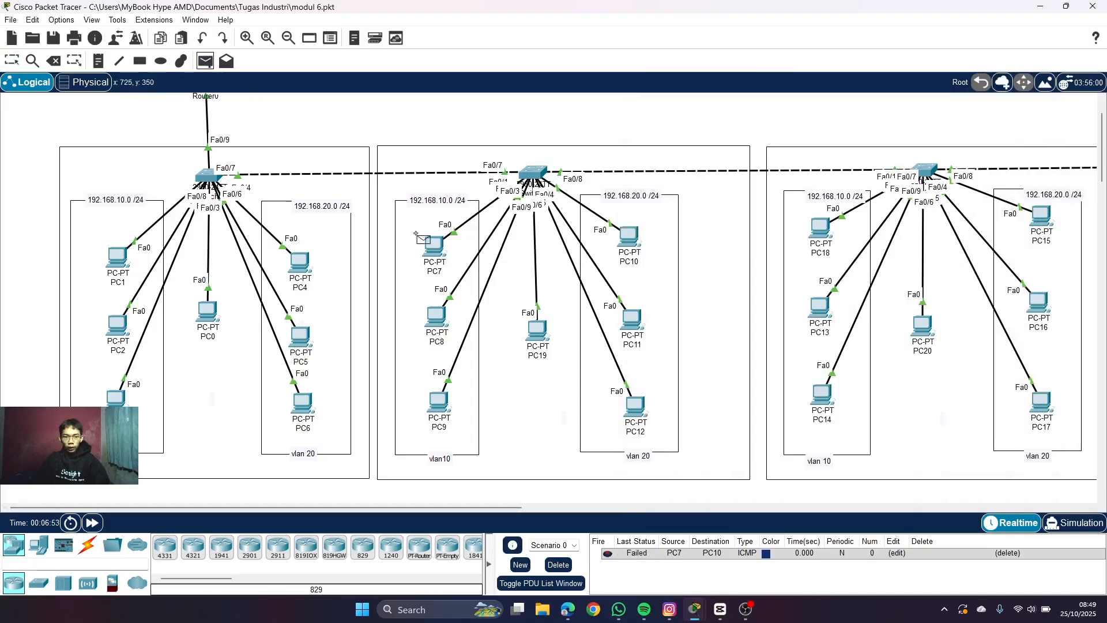
{"action": "left_click", "coordinate": [435, 246]}
{"action": "left_click", "coordinate": [634, 247]}
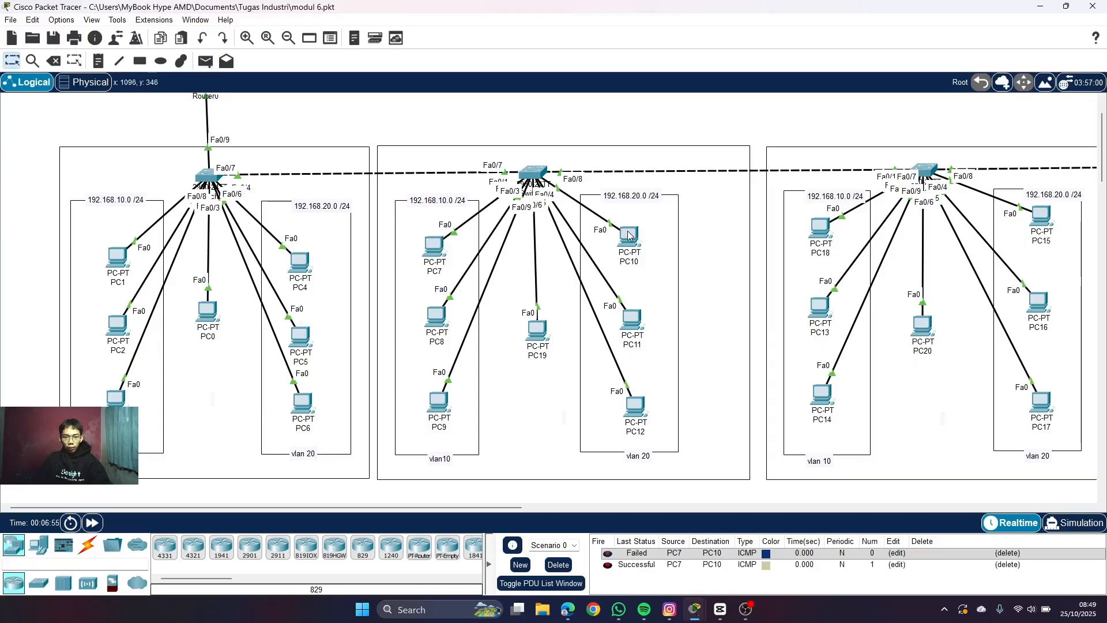
{"action": "left_click", "coordinate": [557, 565]}
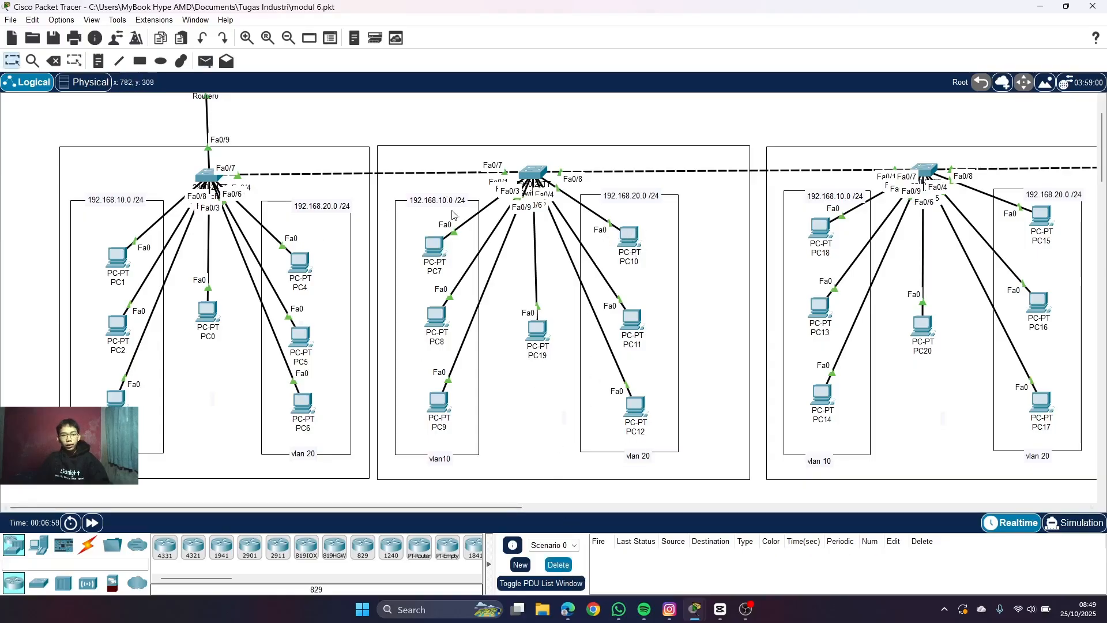
{"action": "scroll", "coordinate": [365, 142], "scroll_direction": "up", "scroll_amount": 1}
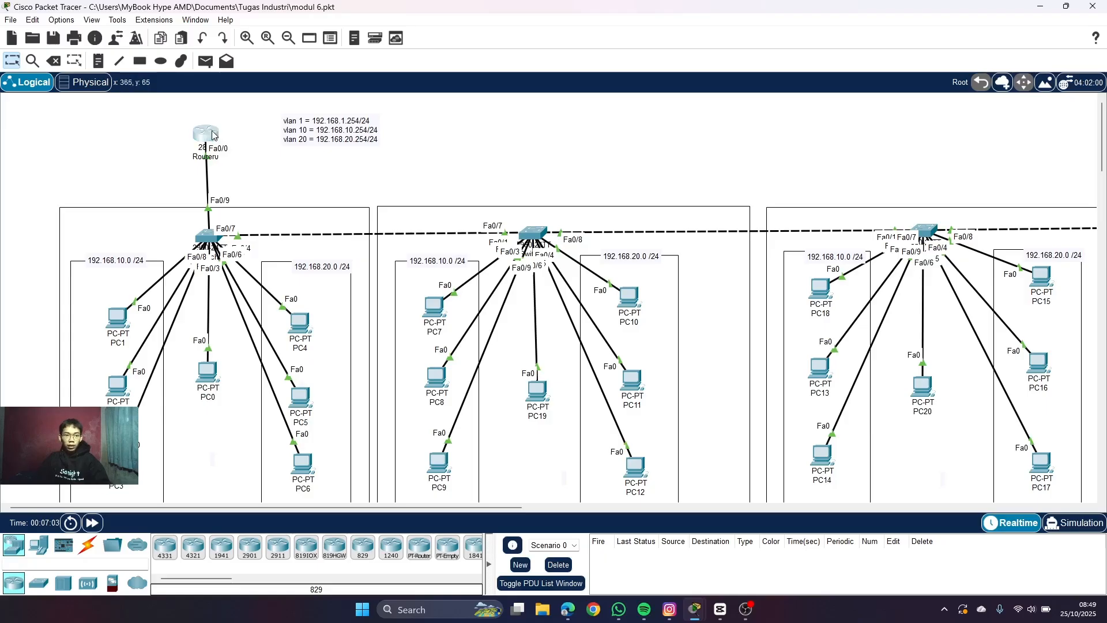
{"action": "left_click_drag", "start_coordinate": [219, 136], "coordinate": [216, 132]}
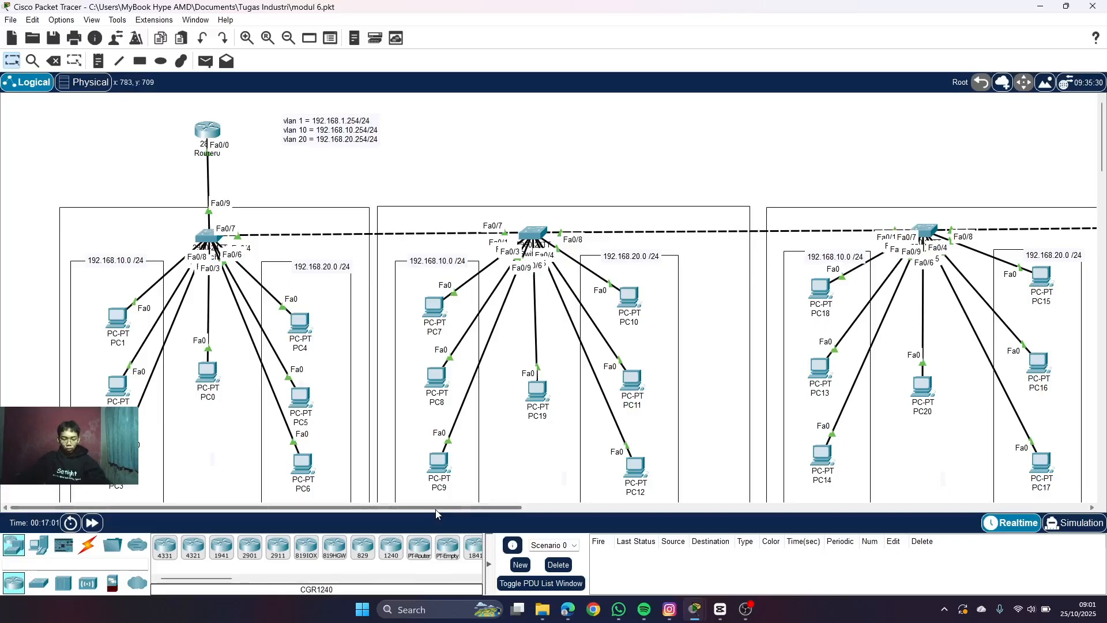
- Add a text note reading 2960 above the switch of the third PC group
{"action": "left_click_drag", "start_coordinate": [436, 510], "coordinate": [709, 507]}
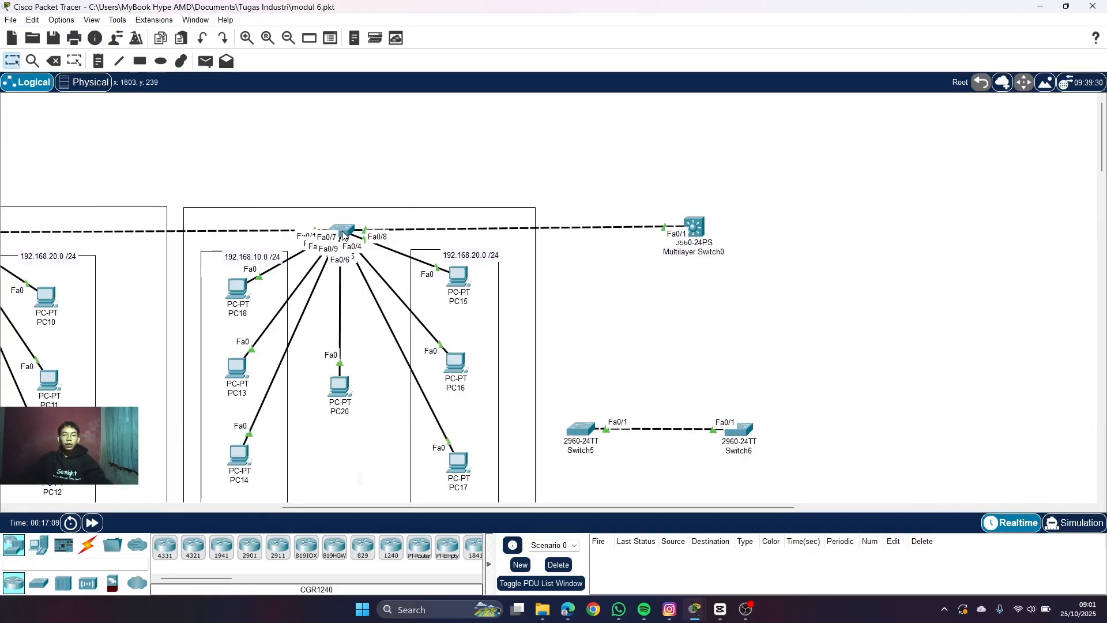
{"action": "mouse_move", "coordinate": [346, 236]}
{"action": "left_mouse_down"}
{"action": "mouse_move", "coordinate": [349, 156]}
{"action": "mouse_move", "coordinate": [330, 261]}
{"action": "mouse_move", "coordinate": [345, 237]}
{"action": "left_mouse_up"}
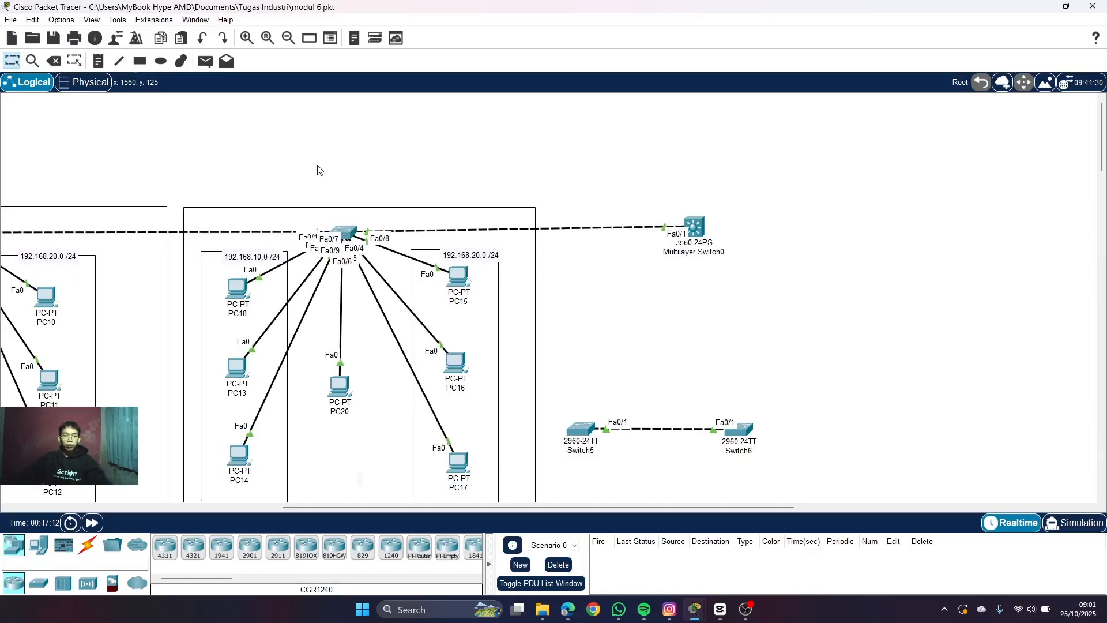
{"action": "left_click", "coordinate": [98, 60]}
{"action": "left_click", "coordinate": [341, 184]}
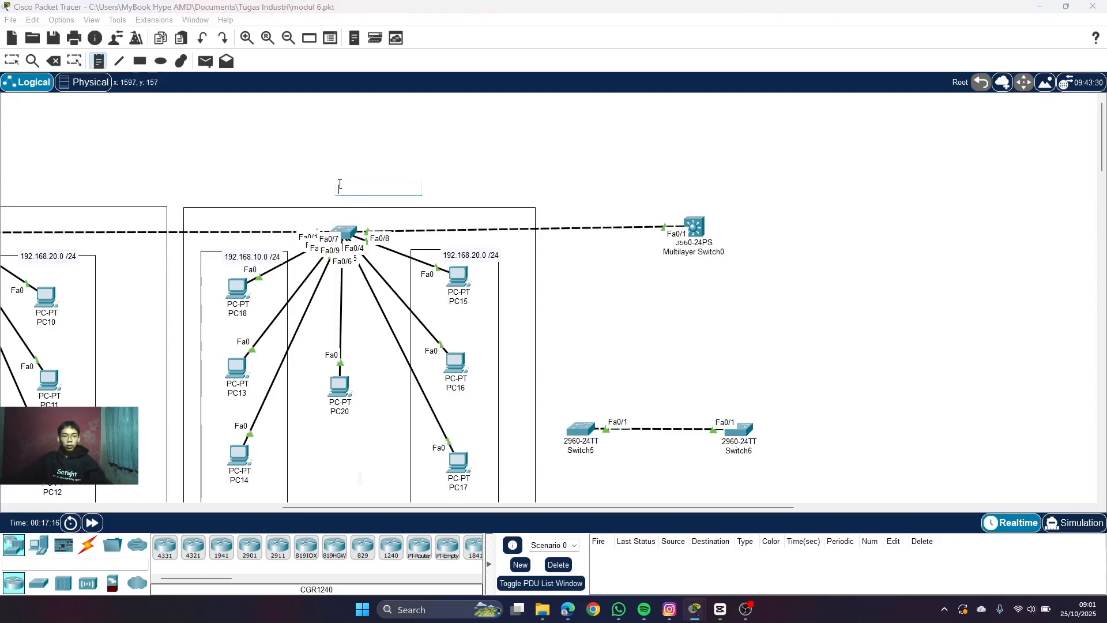
{"action": "type", "text": "2"}
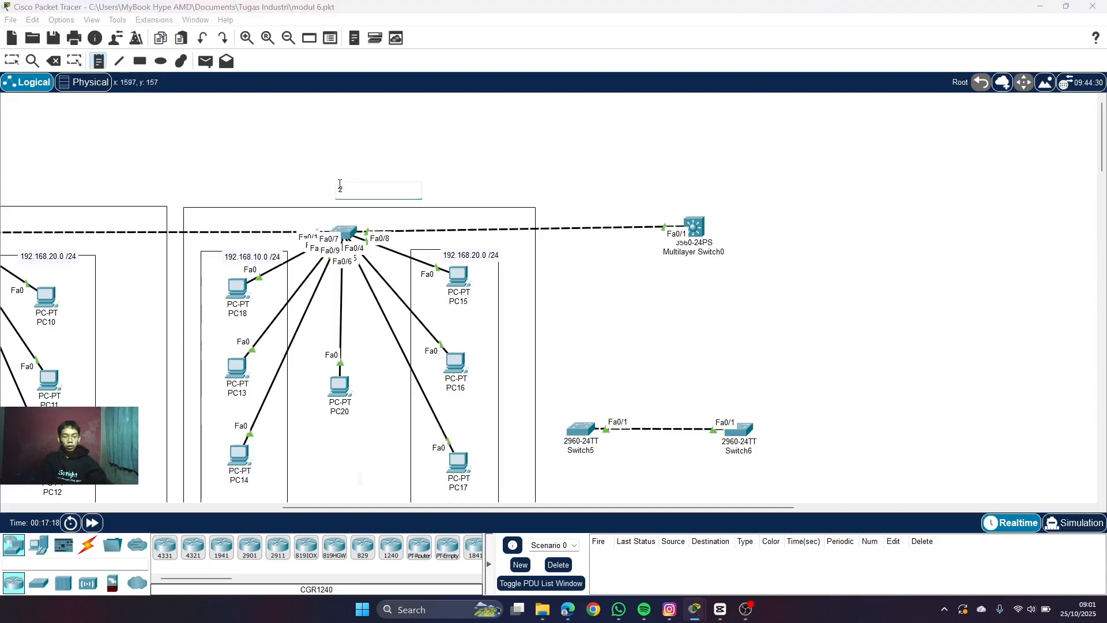
{"action": "type", "text": "960"}
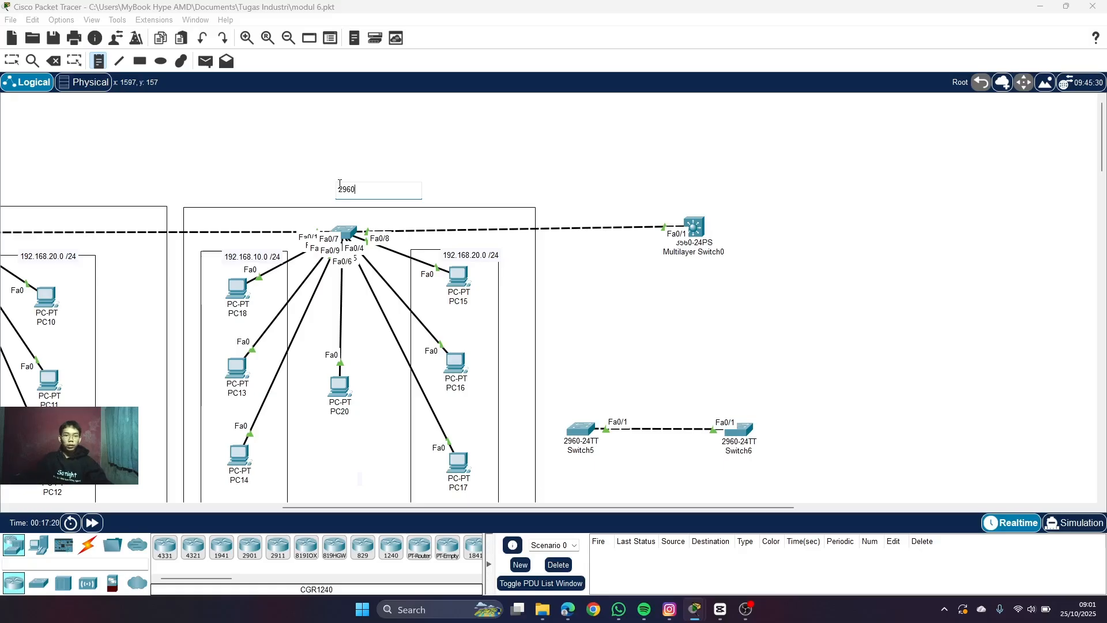
- Add a text note reading 3560 on the link beside Multilayer Switch0
{"action": "left_click", "coordinate": [618, 217]}
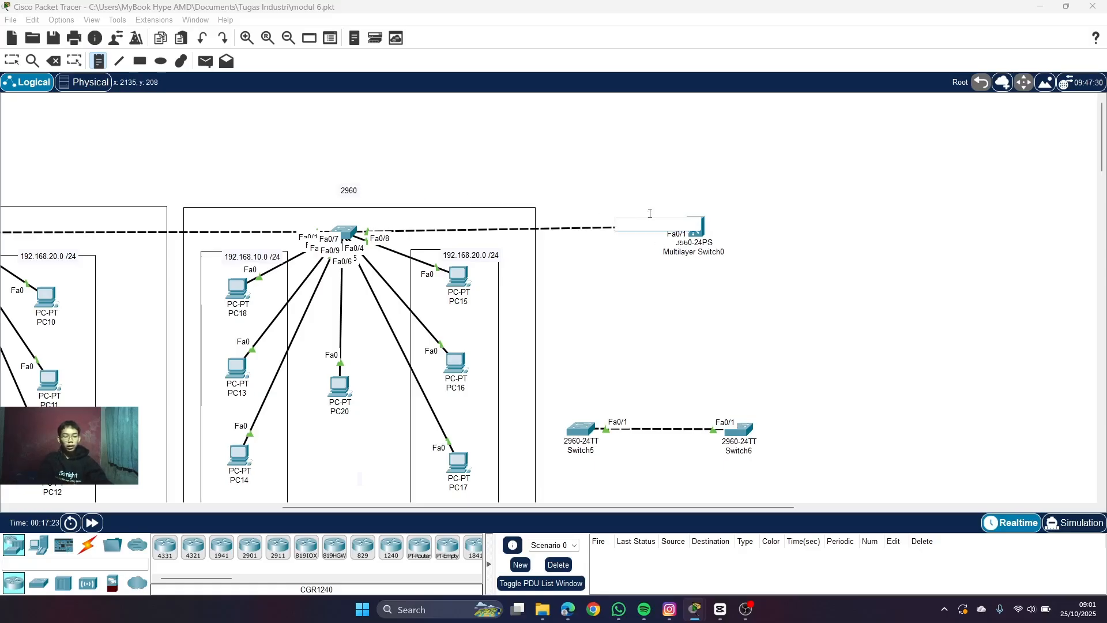
{"action": "type", "text": "356-"}
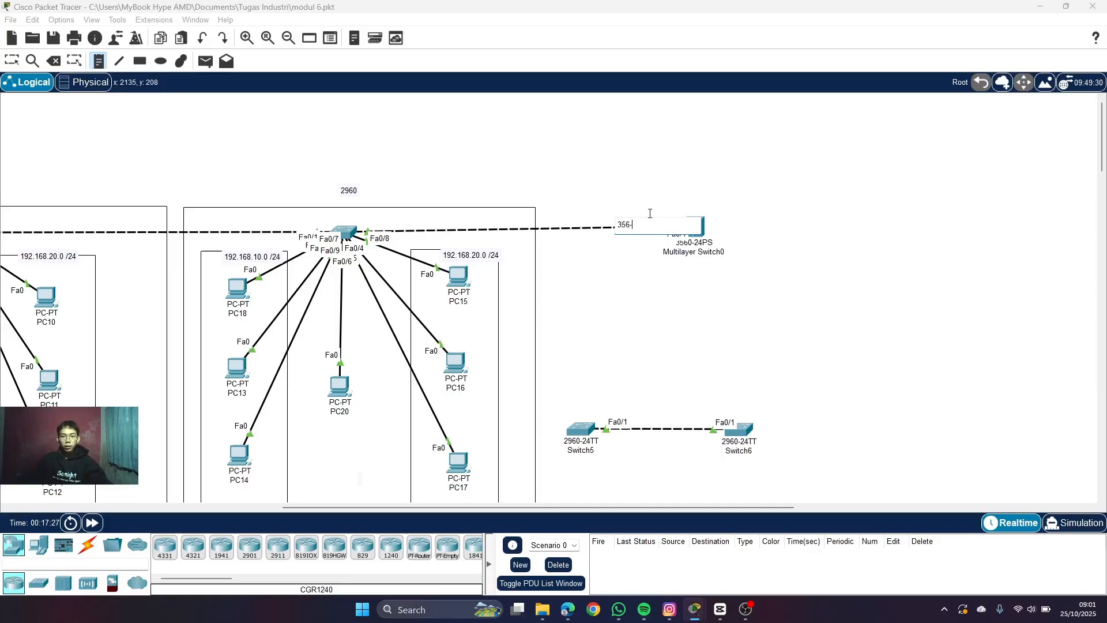
{"action": "left_click", "coordinate": [11, 60]}
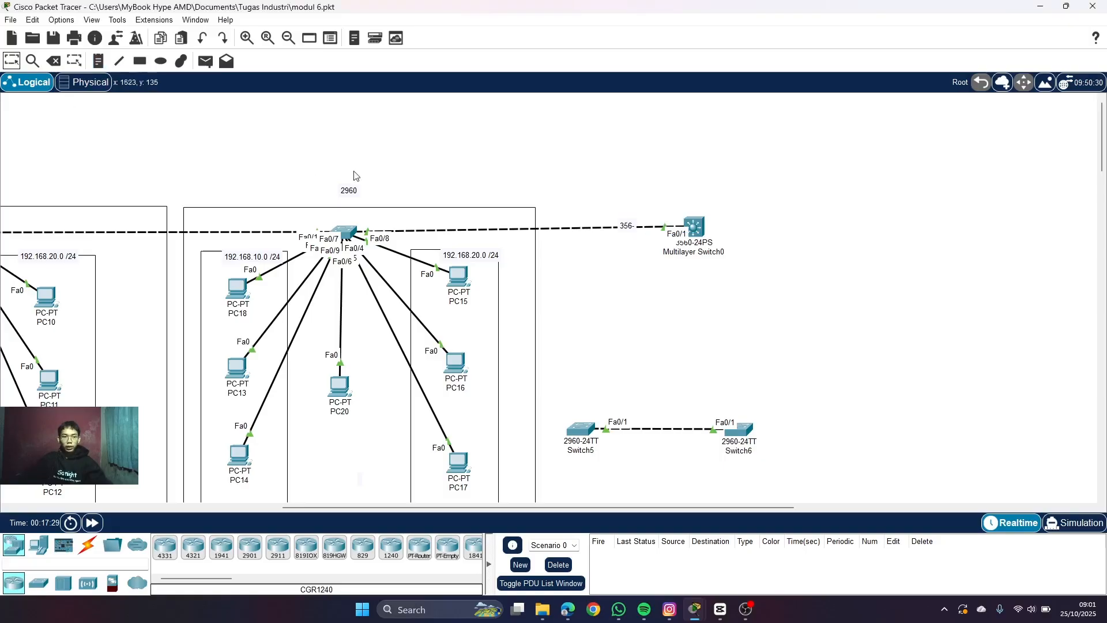
{"action": "double_click", "coordinate": [628, 227]}
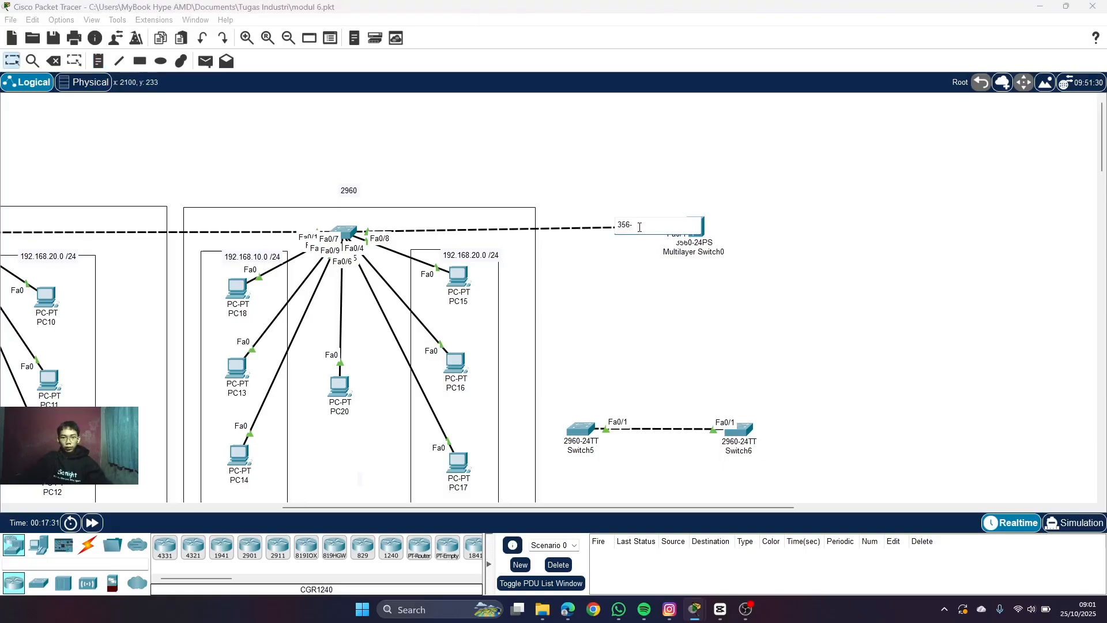
{"action": "key", "text": "BackSpace"}
{"action": "type", "text": "0"}
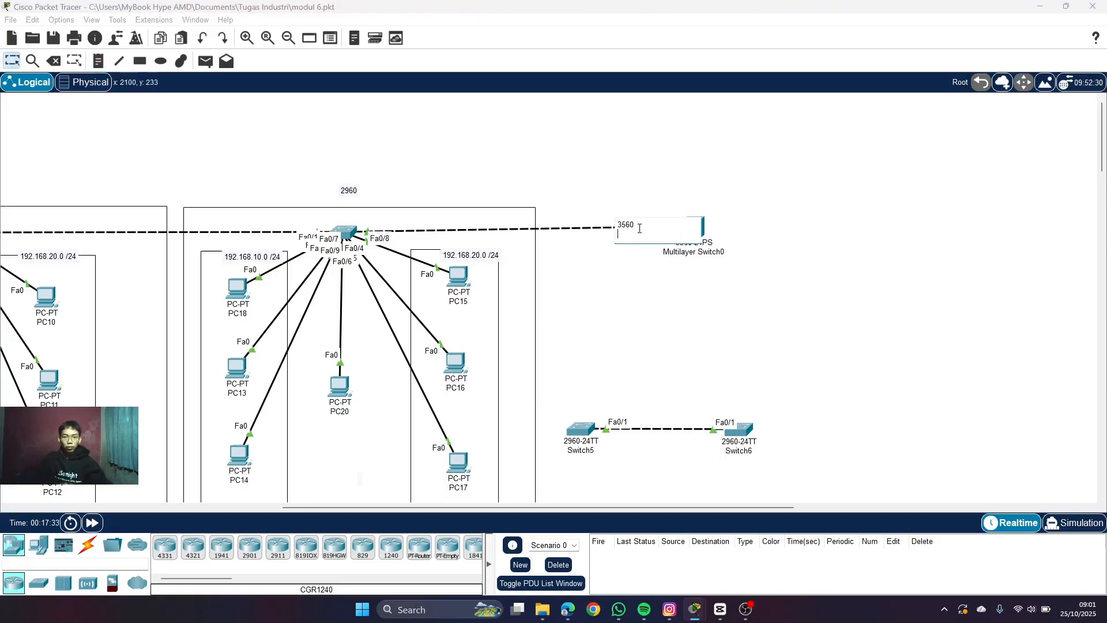
{"action": "left_click", "coordinate": [568, 183]}
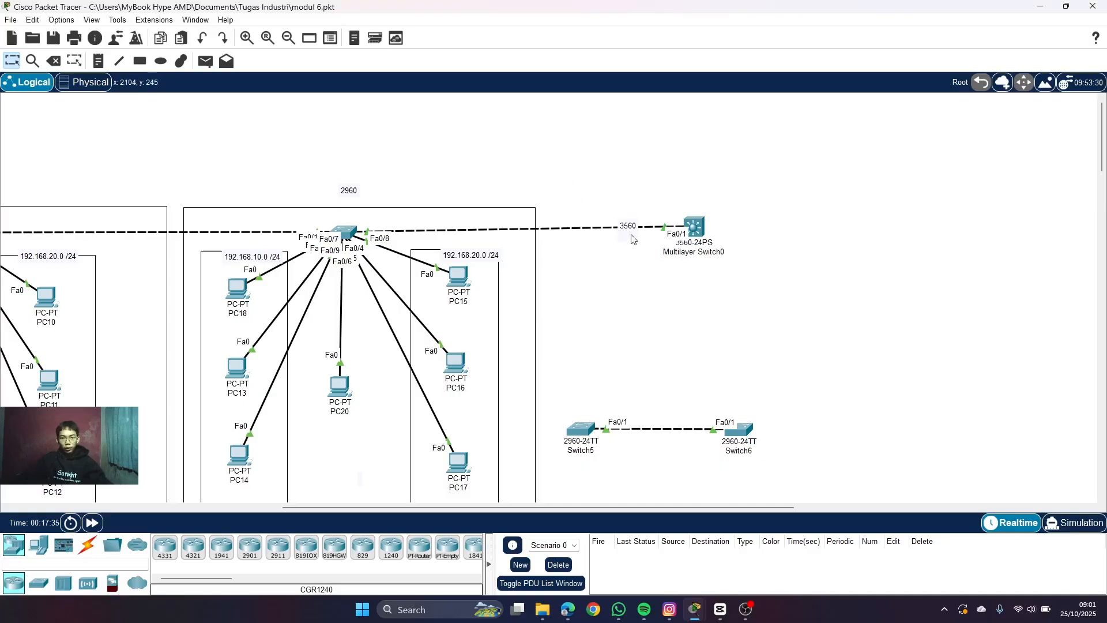
- Move the 3560 note clear above the link and shift Multilayer Switch0 lower in the topology
{"action": "left_click_drag", "start_coordinate": [634, 234], "coordinate": [636, 260]}
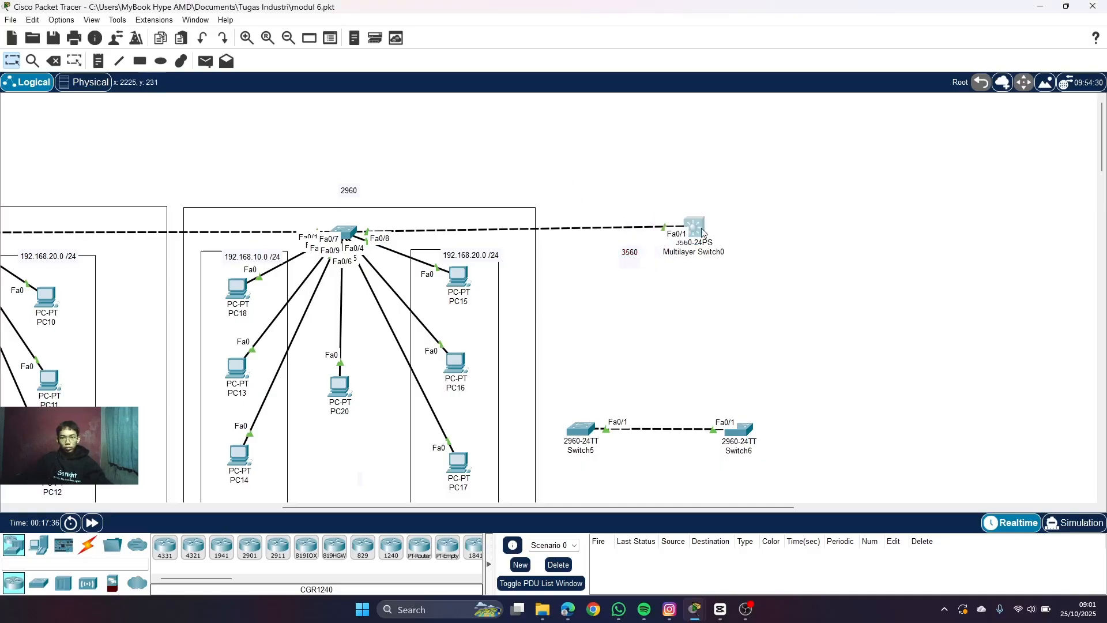
{"action": "left_click_drag", "start_coordinate": [703, 230], "coordinate": [722, 272]}
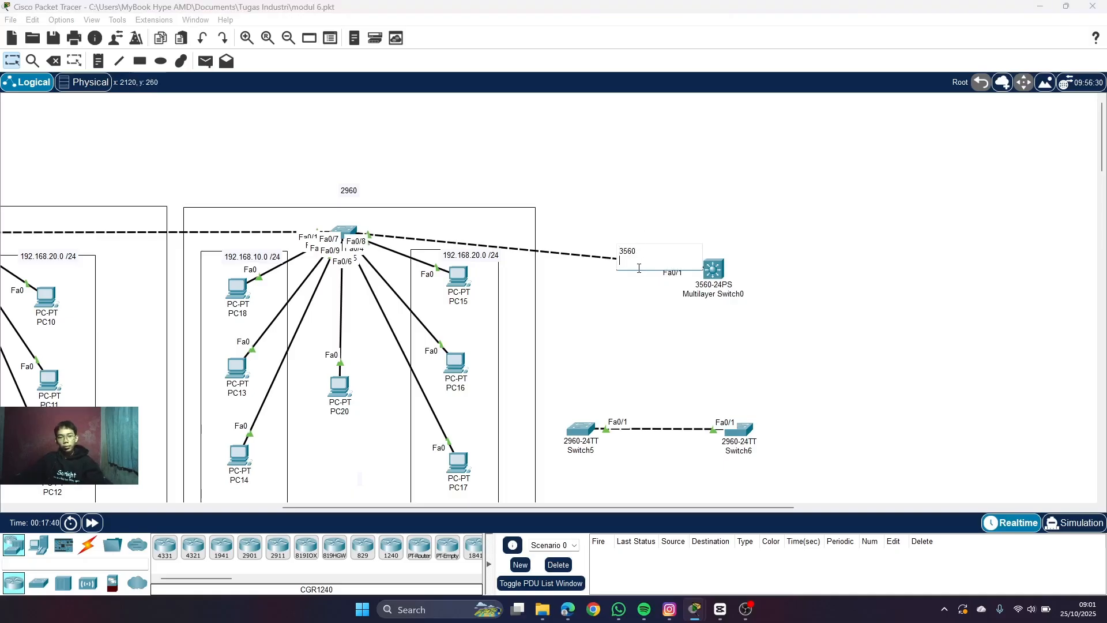
{"action": "key", "text": "BackSpace"}
{"action": "left_click_drag", "start_coordinate": [631, 257], "coordinate": [626, 219]}
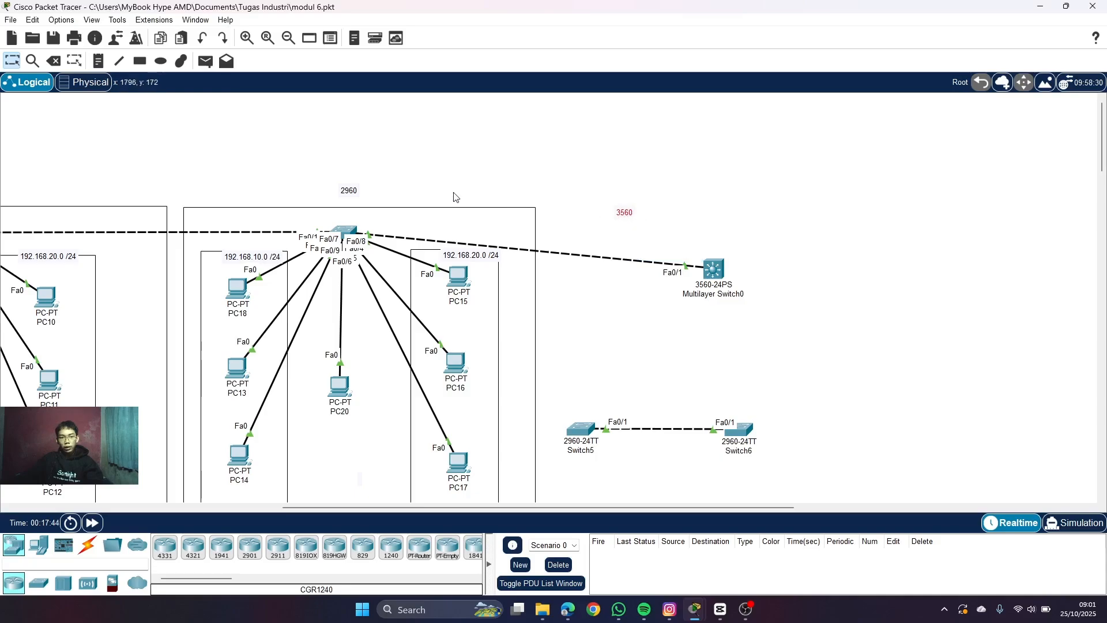
- Align Multilayer Switch0 level with the third group's switch, and place the 2960 and 3560 notes above and near their switches
{"action": "left_click_drag", "start_coordinate": [349, 194], "coordinate": [350, 229]}
{"action": "left_click", "coordinate": [388, 192]}
{"action": "left_click", "coordinate": [353, 229]}
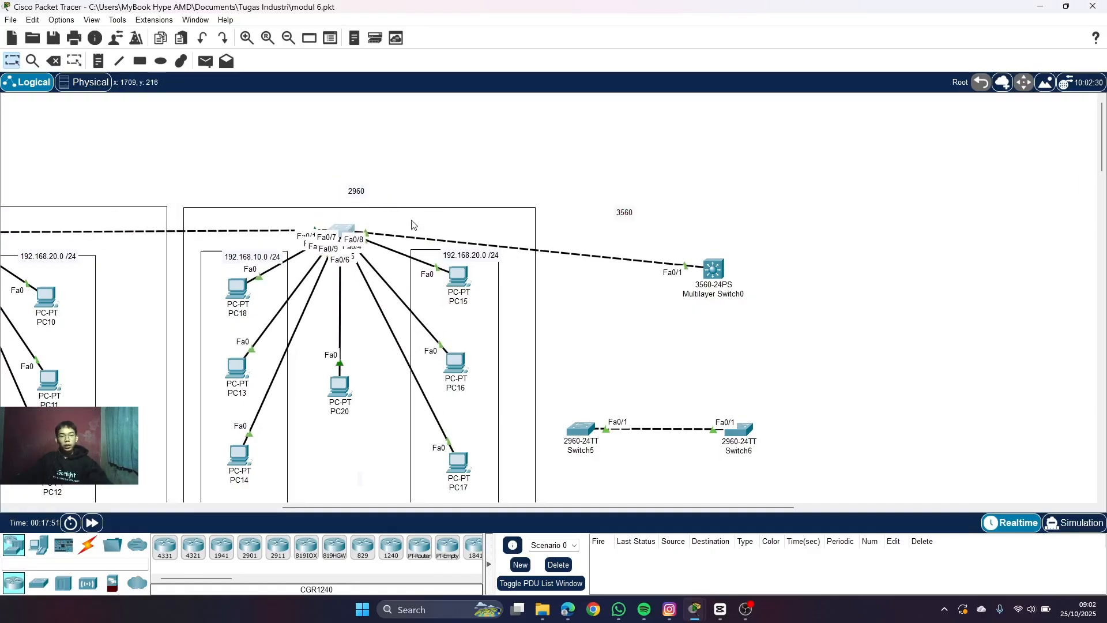
{"action": "left_click_drag", "start_coordinate": [710, 269], "coordinate": [713, 237]}
{"action": "left_click_drag", "start_coordinate": [619, 220], "coordinate": [671, 226]}
{"action": "left_click", "coordinate": [700, 201]}
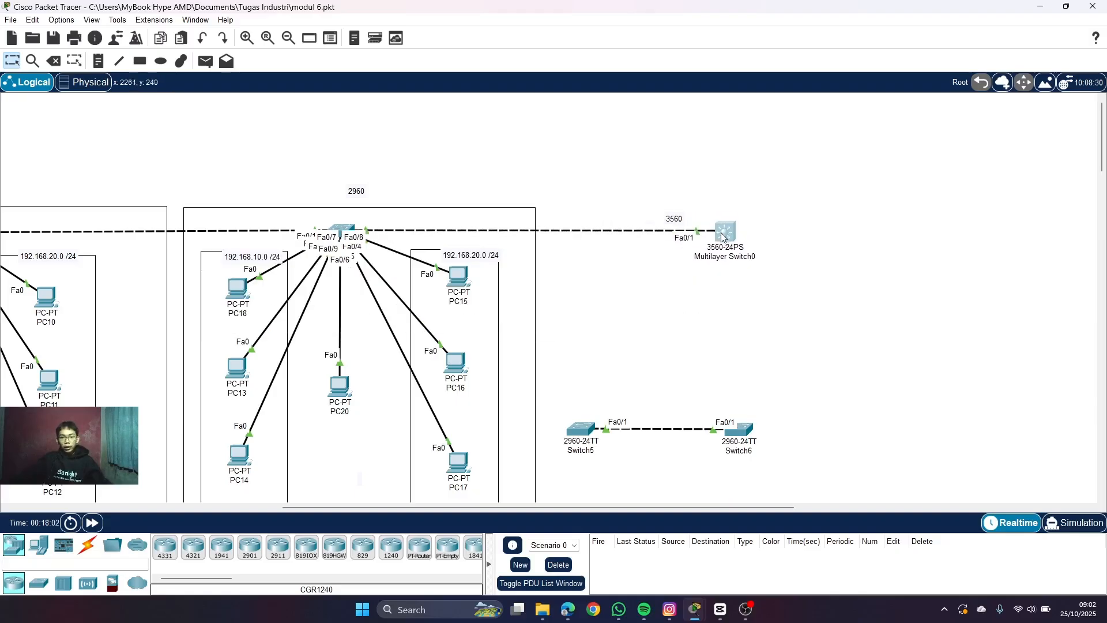
{"action": "left_click_drag", "start_coordinate": [717, 236], "coordinate": [723, 237]}
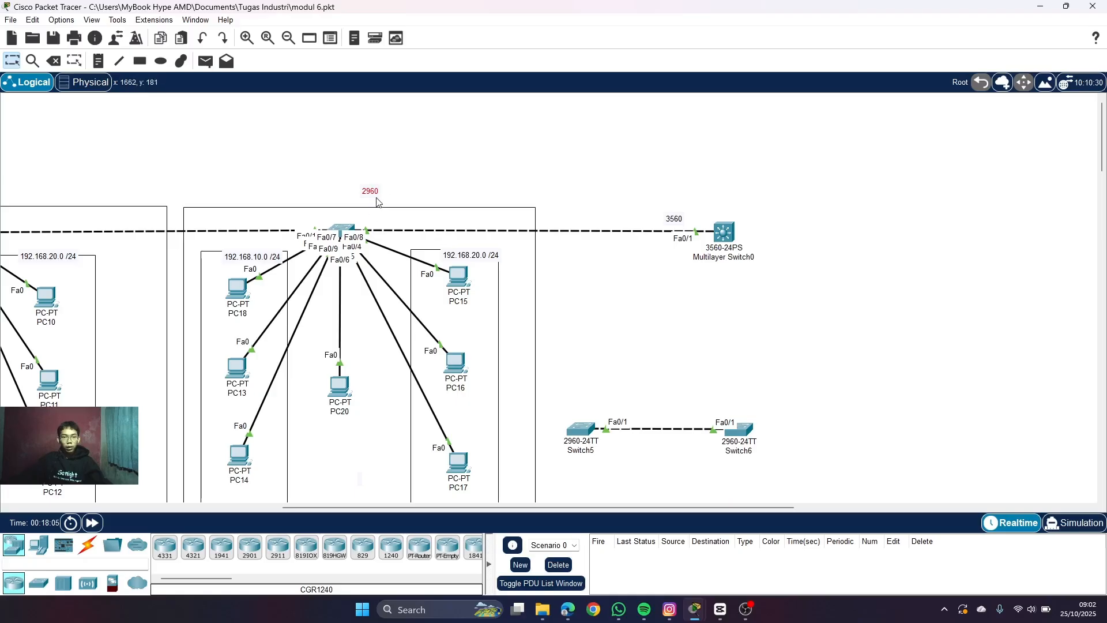
{"action": "left_click_drag", "start_coordinate": [373, 199], "coordinate": [381, 197]}
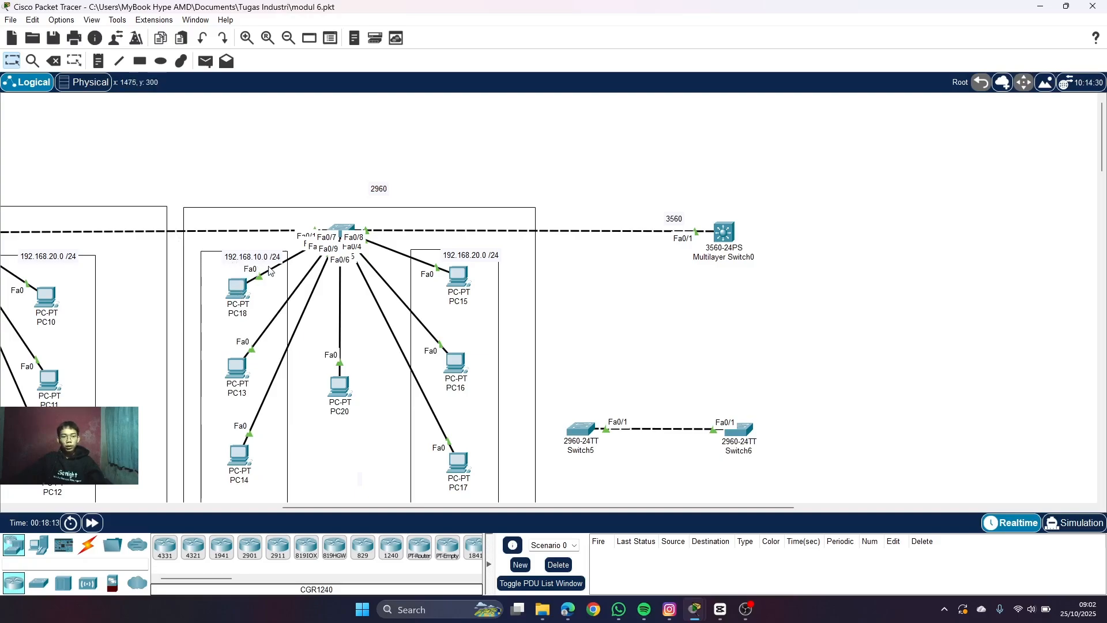
- Nudge PC18 and PC15 slightly within their VLAN boxes, and lower the 2960 note closer to the group frame
{"action": "left_click_drag", "start_coordinate": [231, 290], "coordinate": [242, 295]}
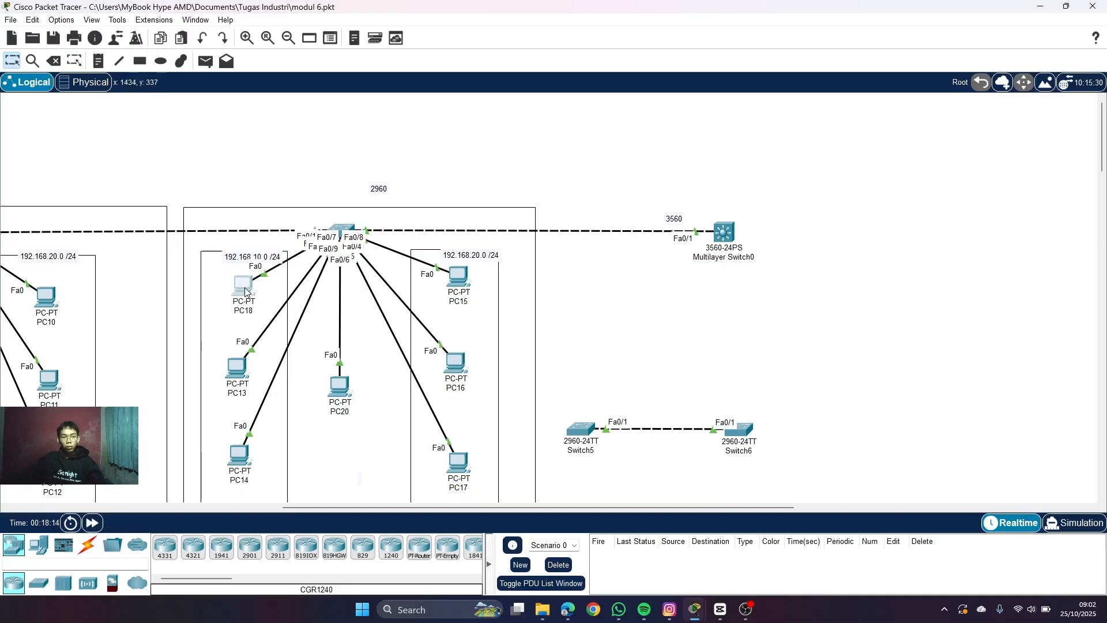
{"action": "scroll", "coordinate": [245, 314], "scroll_direction": "down", "scroll_amount": 2}
{"action": "scroll", "coordinate": [246, 313], "scroll_direction": "up", "scroll_amount": 1}
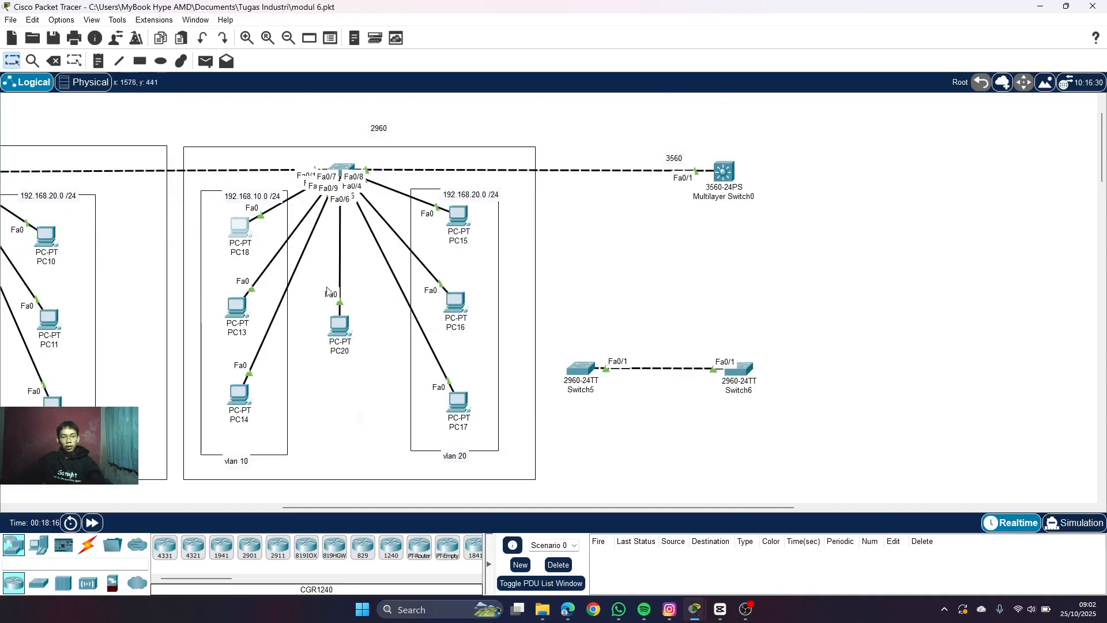
{"action": "left_click_drag", "start_coordinate": [456, 225], "coordinate": [452, 227]}
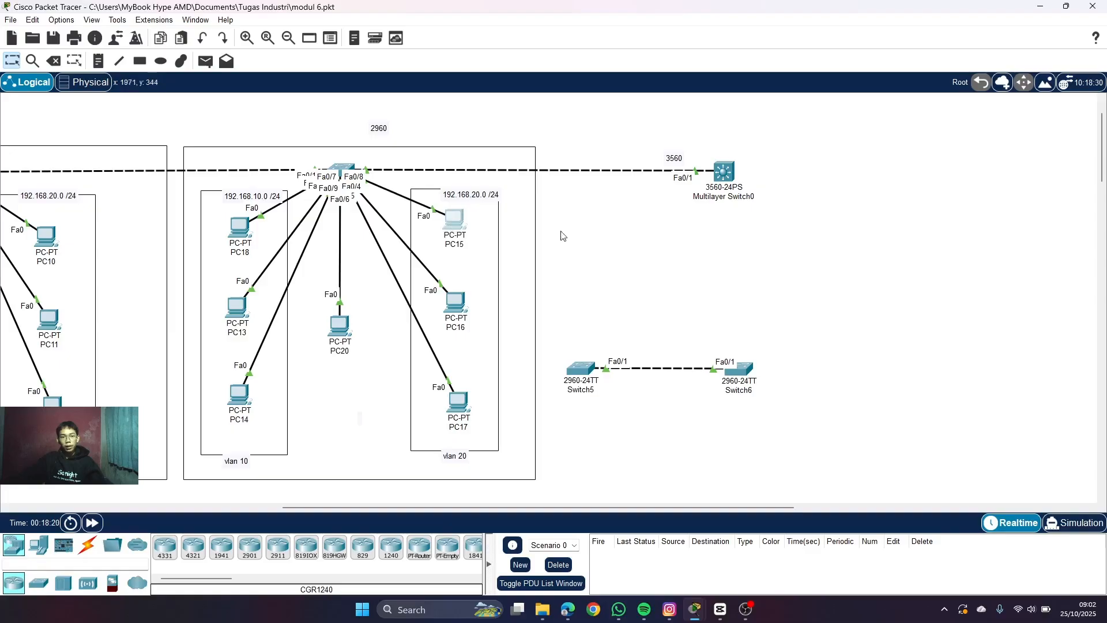
{"action": "scroll", "coordinate": [393, 143], "scroll_direction": "up", "scroll_amount": 1}
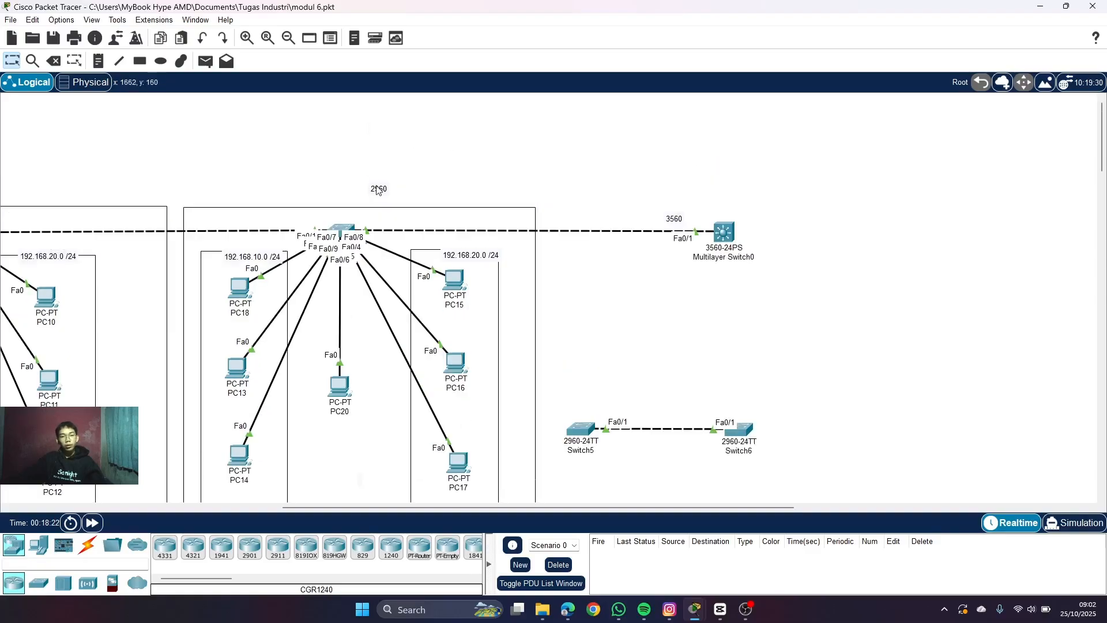
{"action": "mouse_move", "coordinate": [378, 191]}
{"action": "left_mouse_down"}
{"action": "mouse_move", "coordinate": [420, 183]}
{"action": "mouse_move", "coordinate": [384, 185]}
{"action": "mouse_move", "coordinate": [382, 199]}
{"action": "left_mouse_up"}
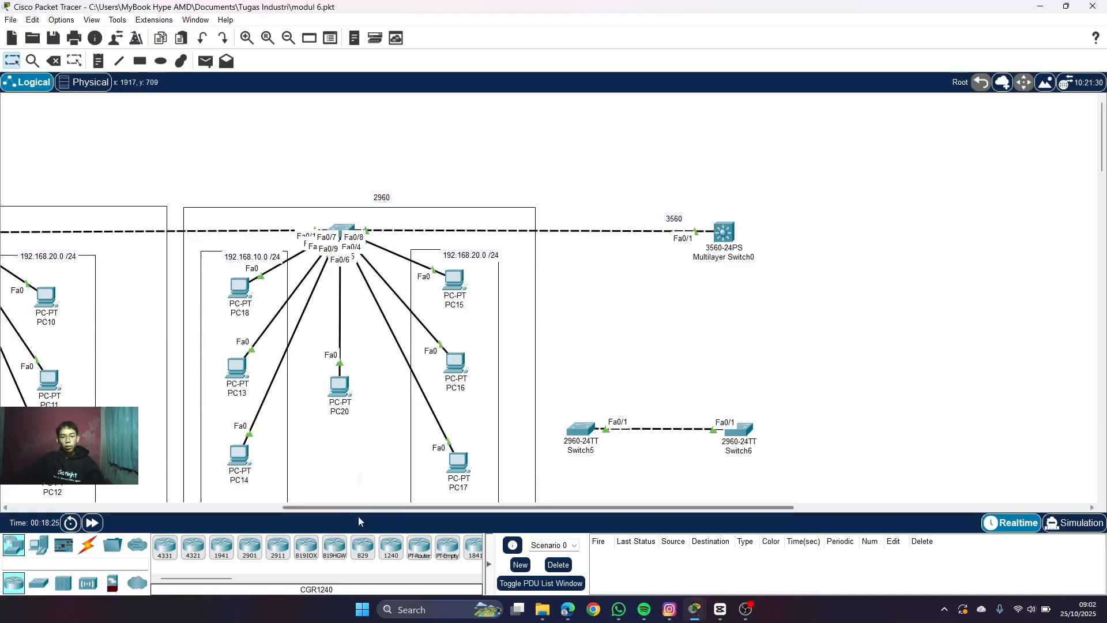
- Nudge Router0 slightly, and shift Multilayer Switch0 a little farther away from the third group's switch
{"action": "left_click_drag", "start_coordinate": [509, 511], "coordinate": [244, 511]}
{"action": "left_click_drag", "start_coordinate": [192, 121], "coordinate": [193, 127]}
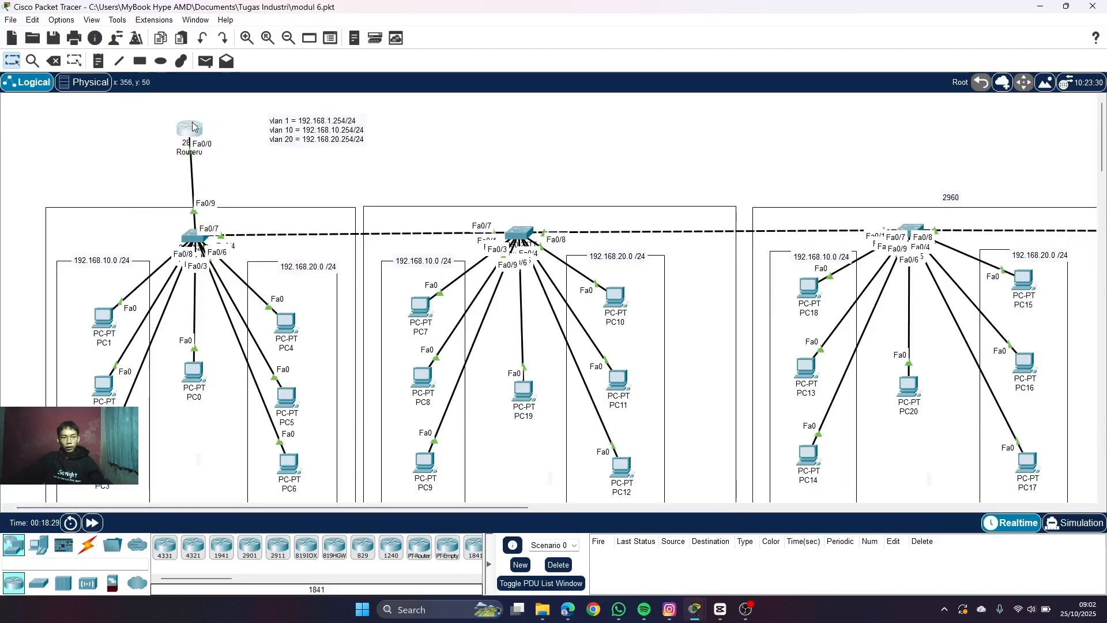
{"action": "left_click_drag", "start_coordinate": [463, 510], "coordinate": [795, 508]}
{"action": "mouse_move", "coordinate": [576, 233]}
{"action": "left_mouse_down"}
{"action": "mouse_move", "coordinate": [579, 217]}
{"action": "mouse_move", "coordinate": [579, 236]}
{"action": "left_mouse_up"}
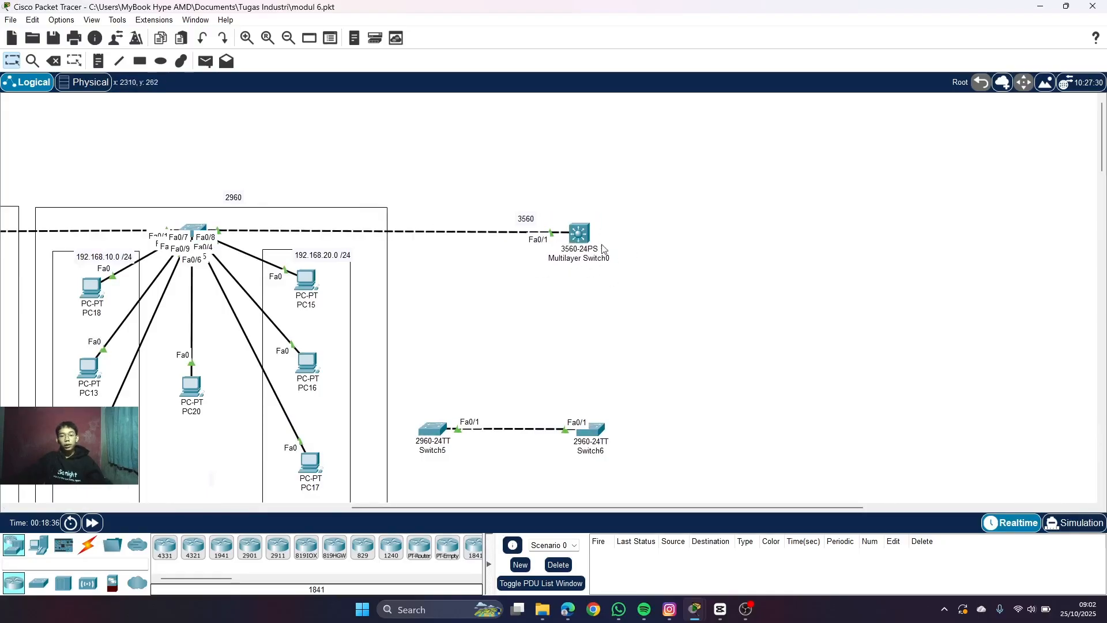
{"action": "mouse_move", "coordinate": [579, 241]}
{"action": "left_mouse_down"}
{"action": "mouse_move", "coordinate": [497, 217]}
{"action": "mouse_move", "coordinate": [521, 240]}
{"action": "mouse_move", "coordinate": [574, 235]}
{"action": "mouse_move", "coordinate": [539, 225]}
{"action": "mouse_move", "coordinate": [548, 180]}
{"action": "mouse_move", "coordinate": [524, 194]}
{"action": "mouse_move", "coordinate": [593, 233]}
{"action": "left_mouse_up"}
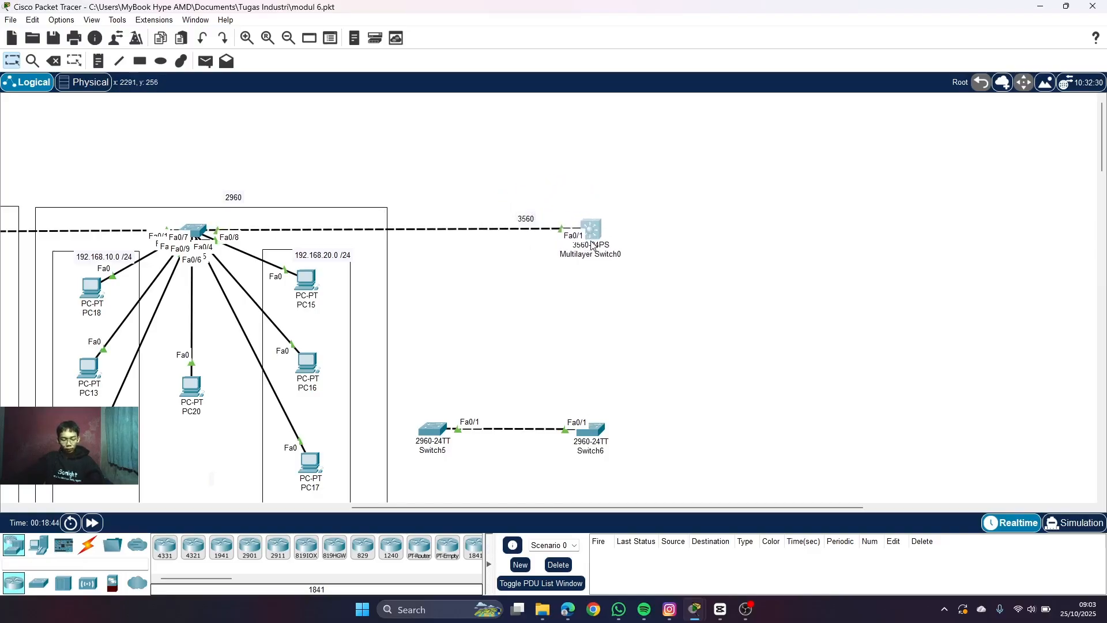
{"action": "mouse_move", "coordinate": [592, 246]}
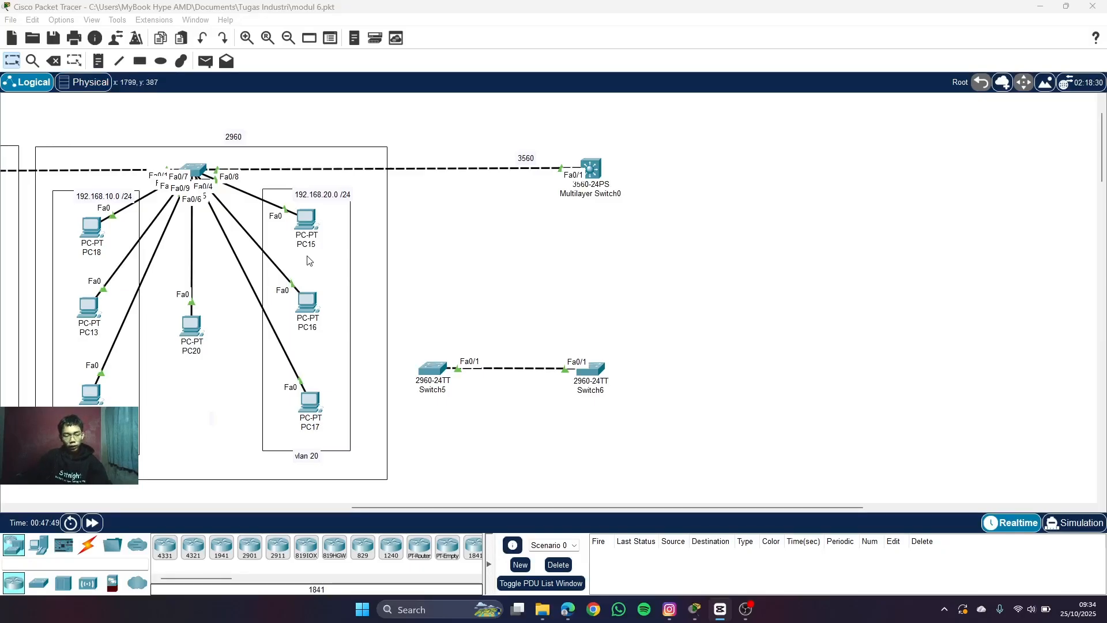
- Delete the spare linked switches Switch5 and Switch6 from the workspace, and return to selection mode
{"action": "left_click", "coordinate": [460, 236]}
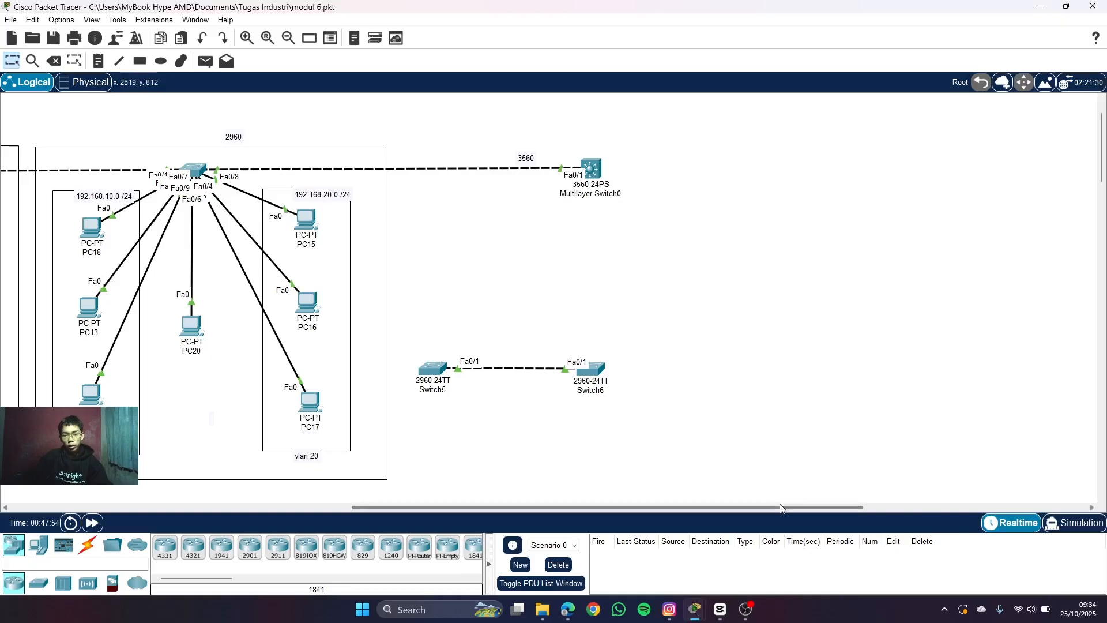
{"action": "left_click_drag", "start_coordinate": [779, 506], "coordinate": [747, 505]}
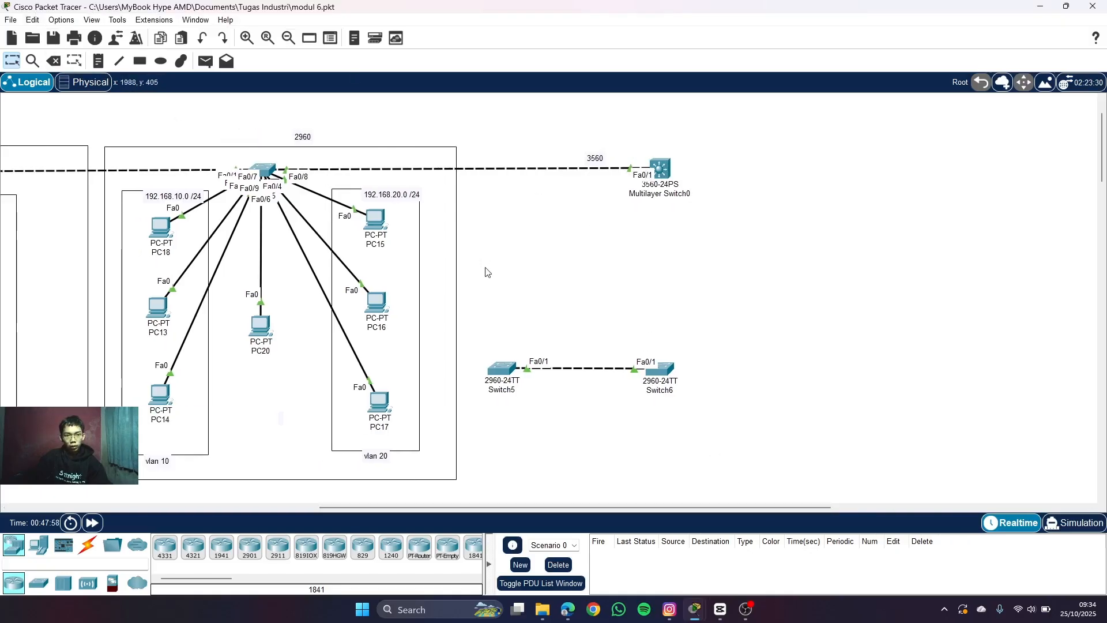
{"action": "left_click_drag", "start_coordinate": [467, 321], "coordinate": [737, 448]}
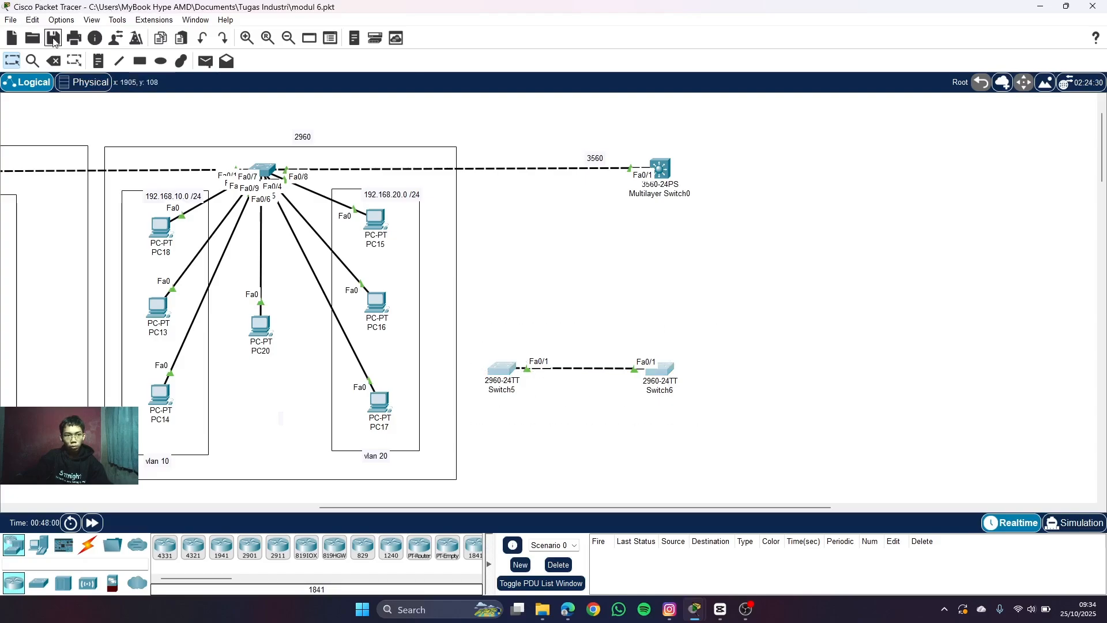
{"action": "left_click", "coordinate": [54, 61]}
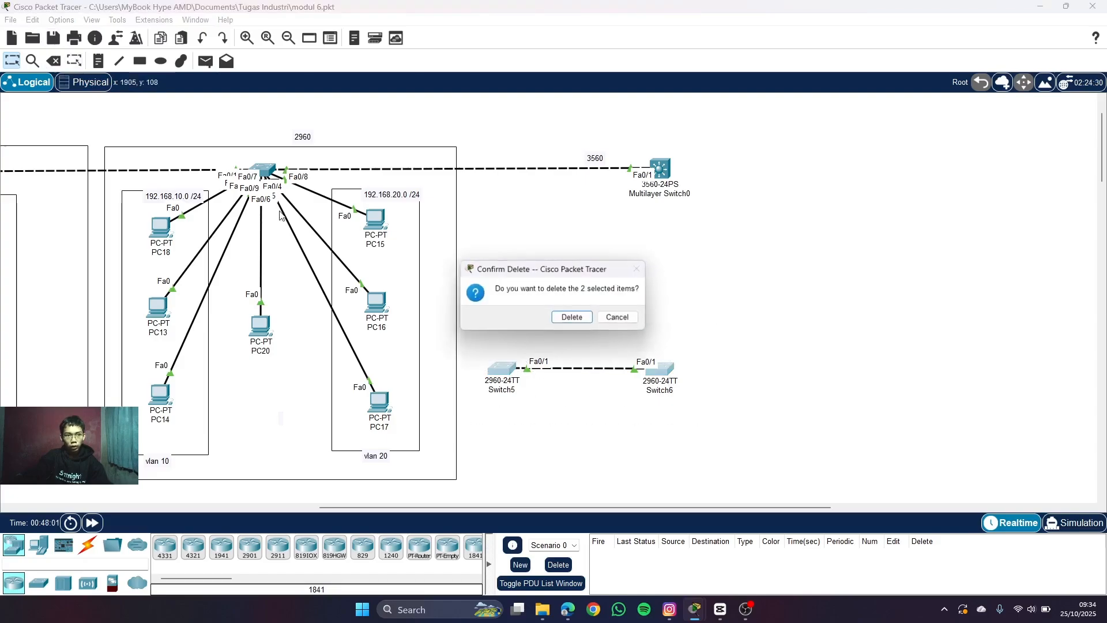
{"action": "left_click", "coordinate": [574, 319]}
{"action": "left_click_drag", "start_coordinate": [779, 508], "coordinate": [412, 508]}
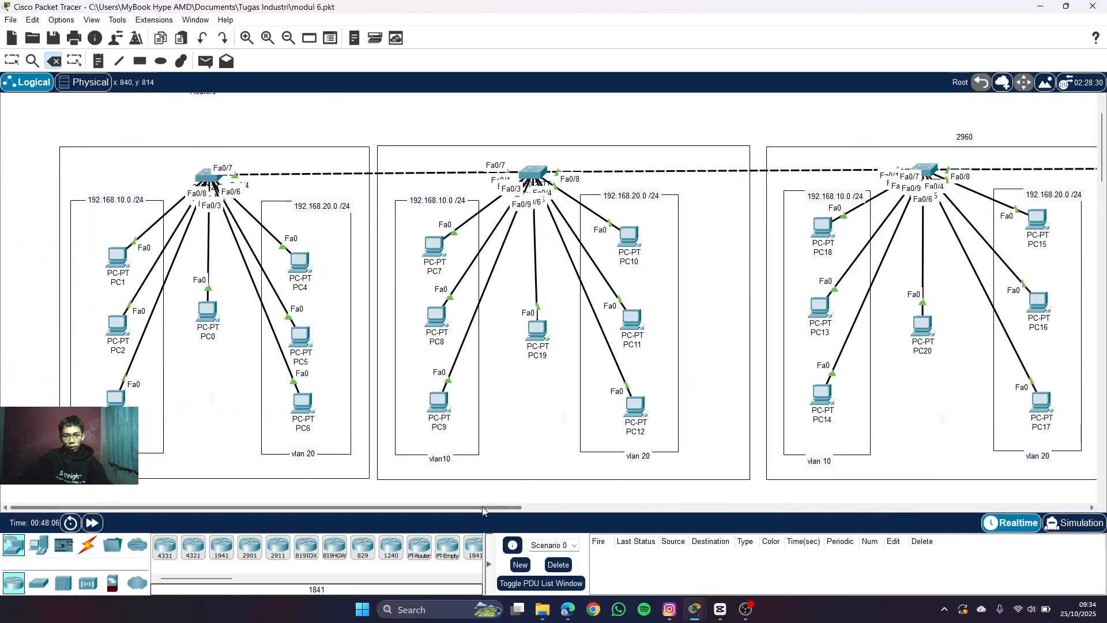
{"action": "left_click_drag", "start_coordinate": [483, 510], "coordinate": [798, 507]}
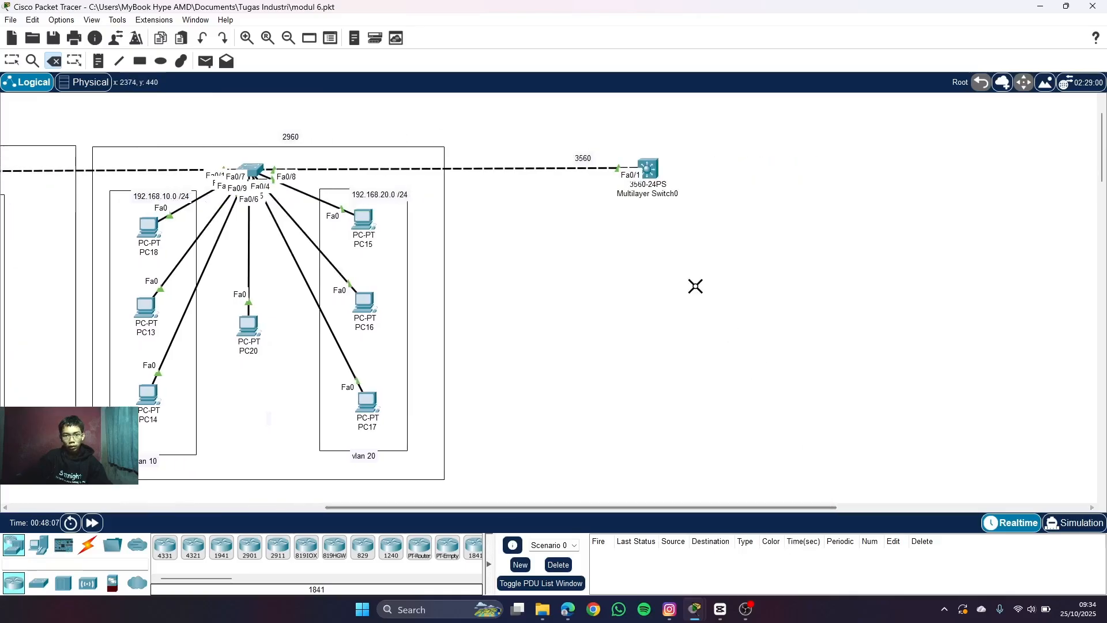
{"action": "left_click", "coordinate": [11, 60]}
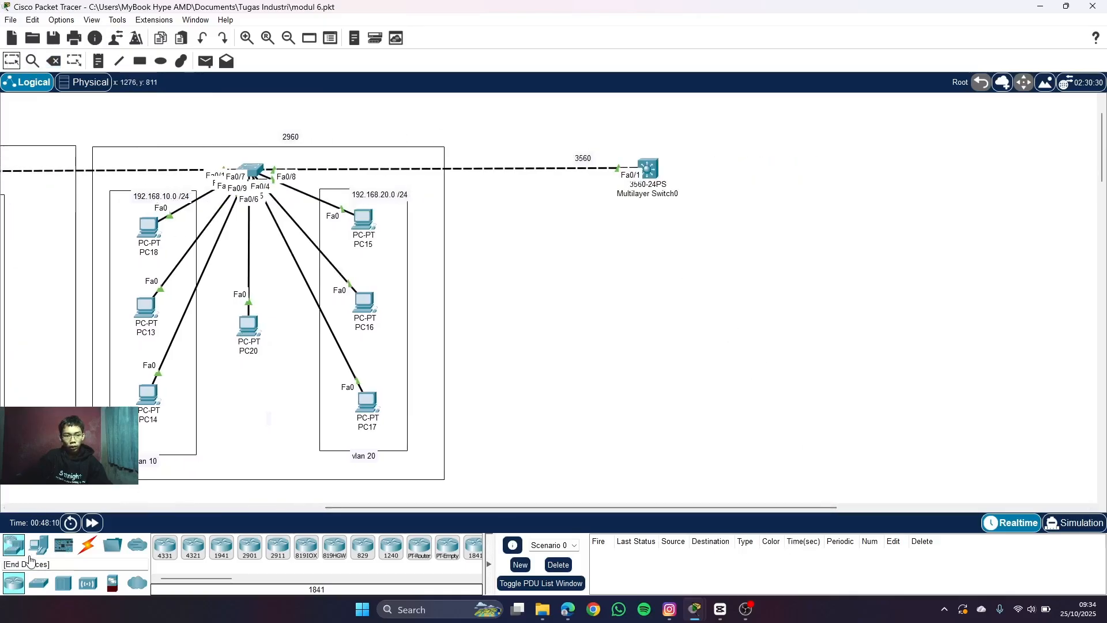
- Place two PCs side by side below Multilayer Switch0
{"action": "left_click", "coordinate": [37, 547]}
{"action": "left_click", "coordinate": [165, 548]}
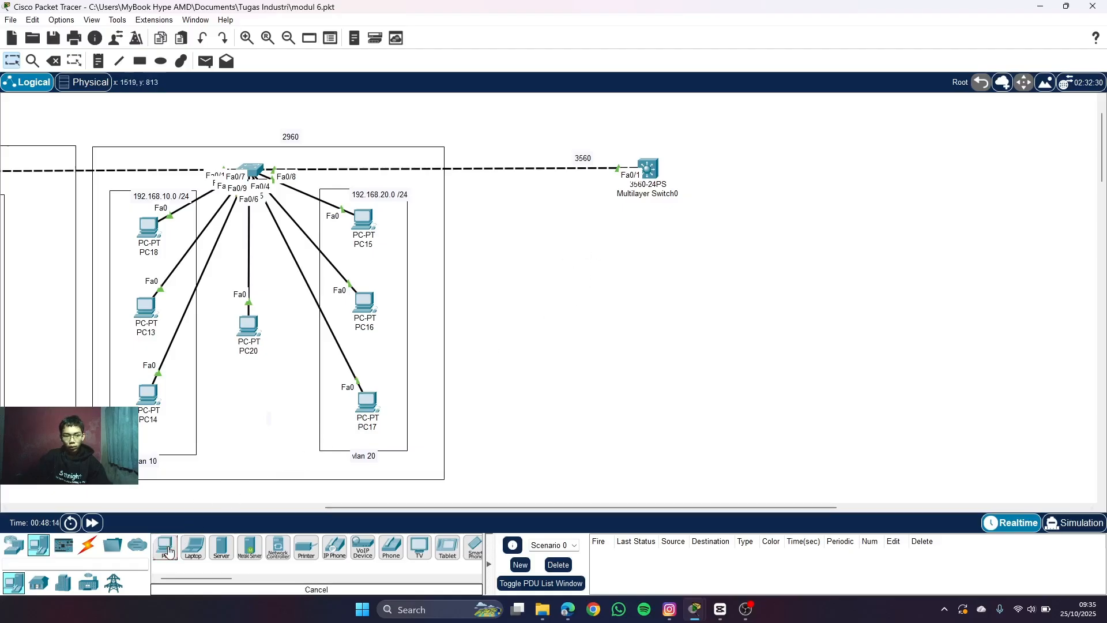
{"action": "left_click", "coordinate": [608, 237]}
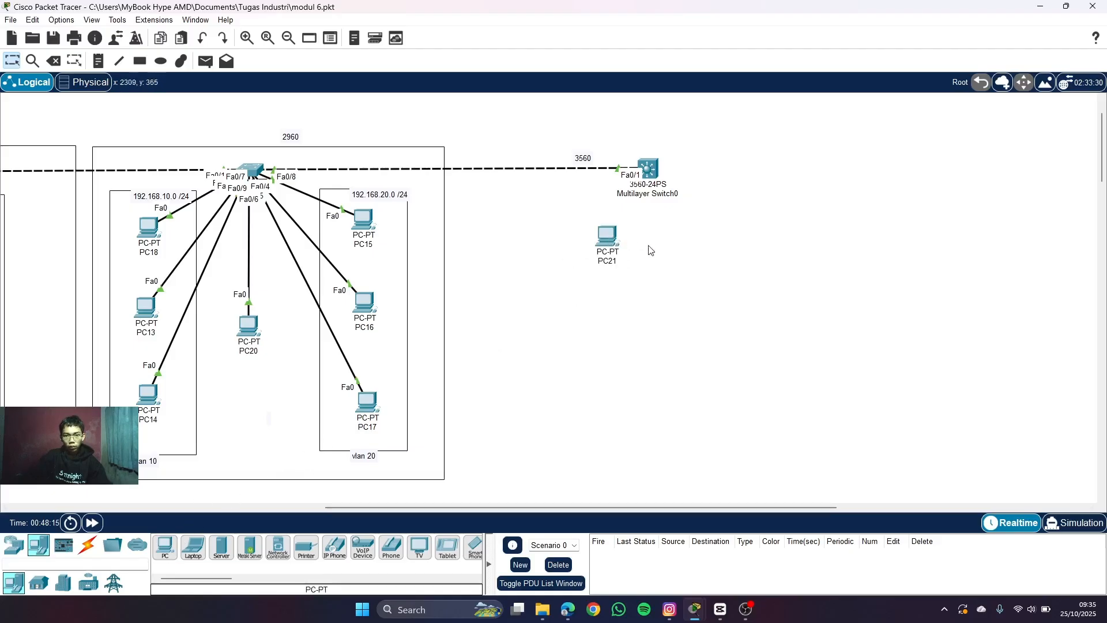
{"action": "left_click", "coordinate": [165, 548]}
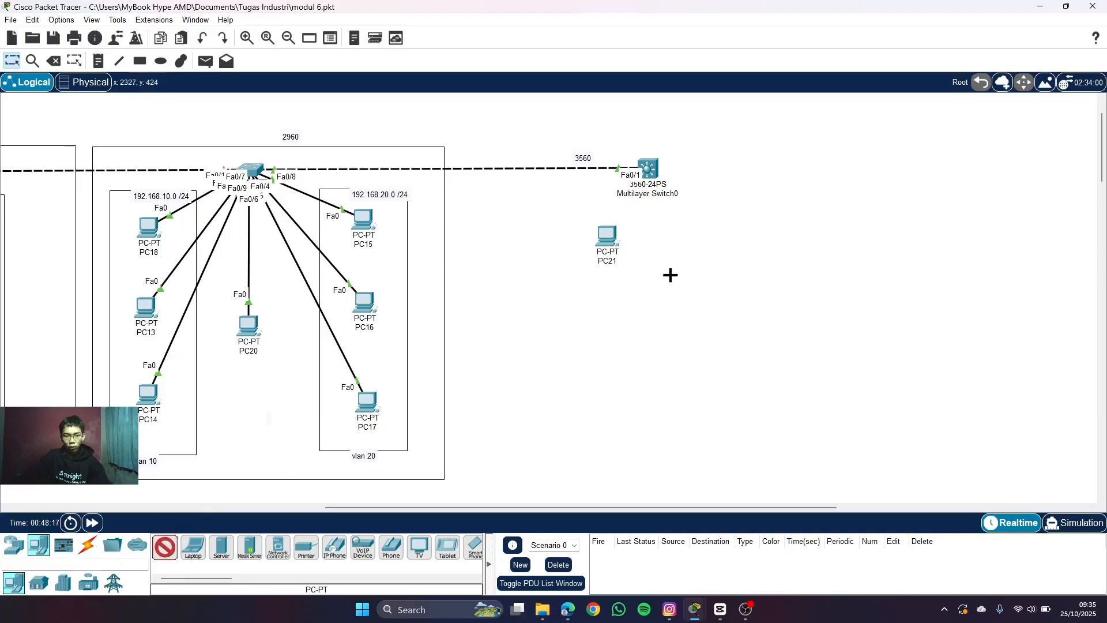
{"action": "left_click", "coordinate": [730, 245]}
- Connect PC21 and PC22 to Multilayer Switch0 with automatically chosen cables, and shift PC21 slightly outward to level it with PC22
{"action": "left_click", "coordinate": [91, 548]}
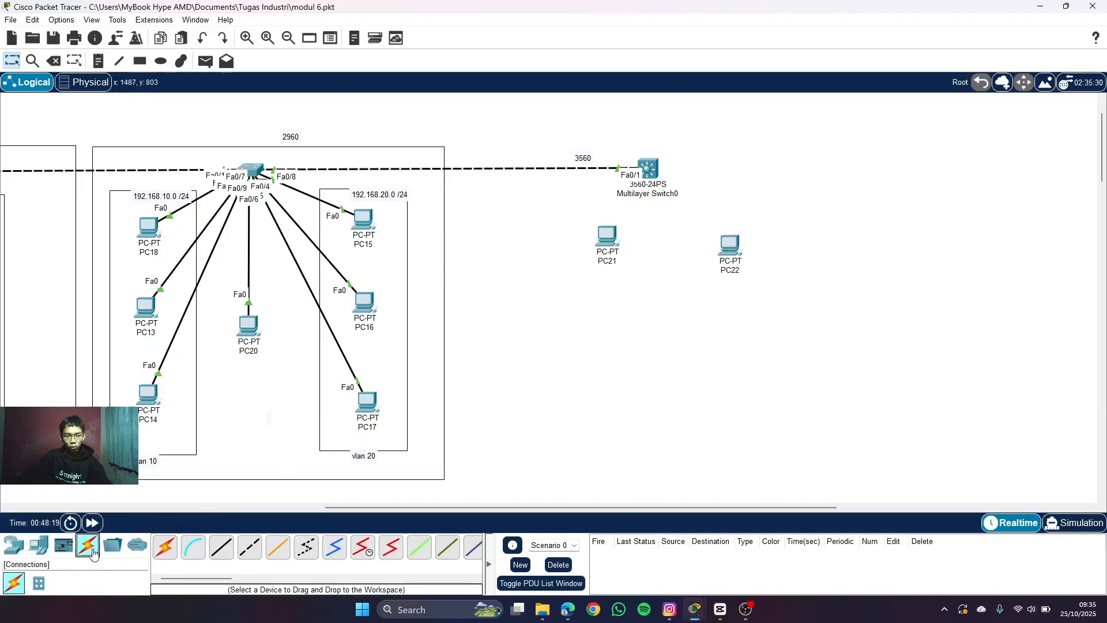
{"action": "left_click", "coordinate": [165, 548]}
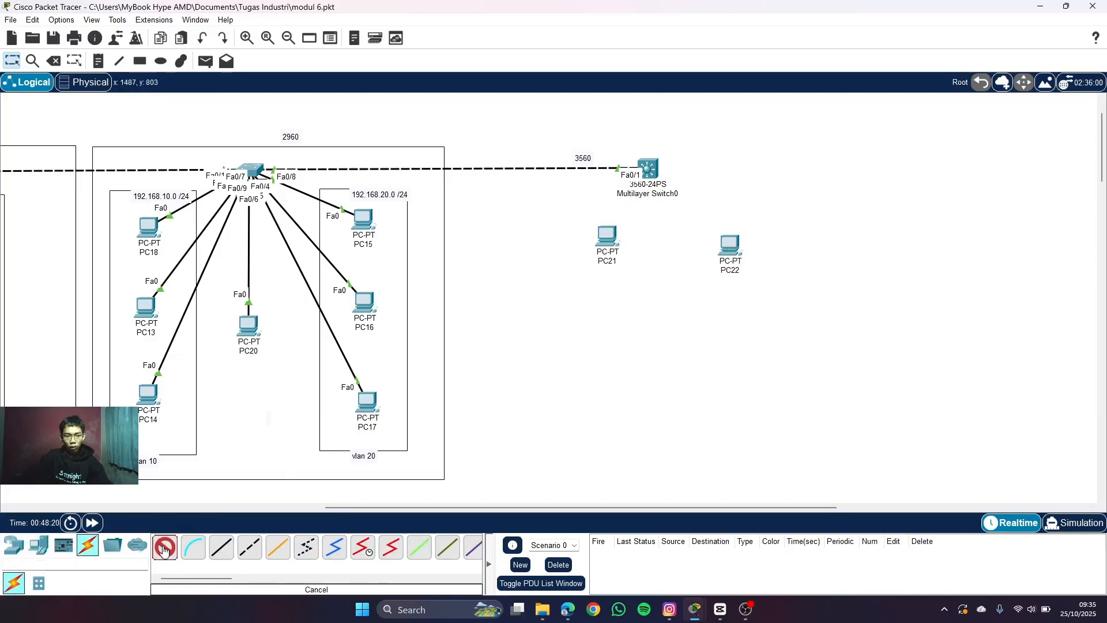
{"action": "left_click", "coordinate": [612, 248]}
{"action": "left_click", "coordinate": [646, 170]}
{"action": "left_click", "coordinate": [730, 247]}
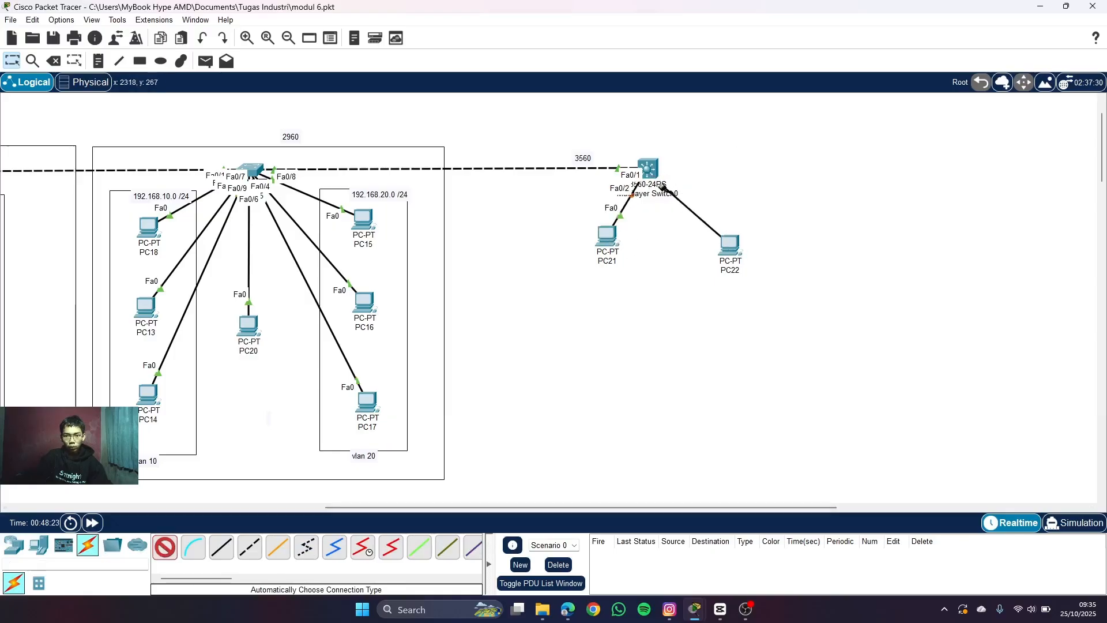
{"action": "left_click", "coordinate": [651, 173]}
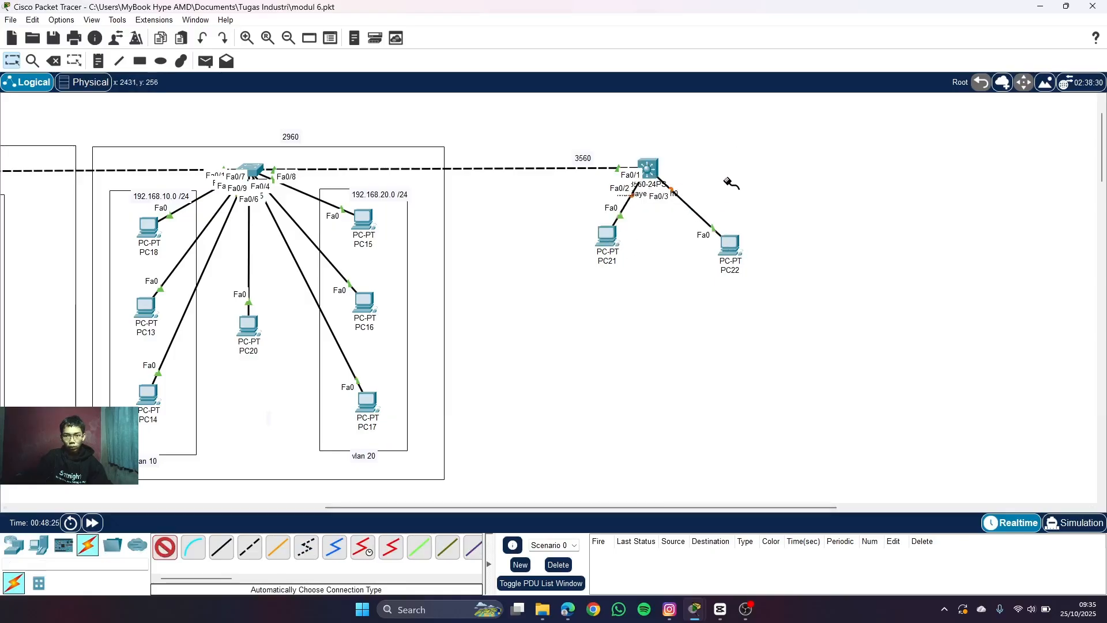
{"action": "left_click", "coordinate": [167, 546]}
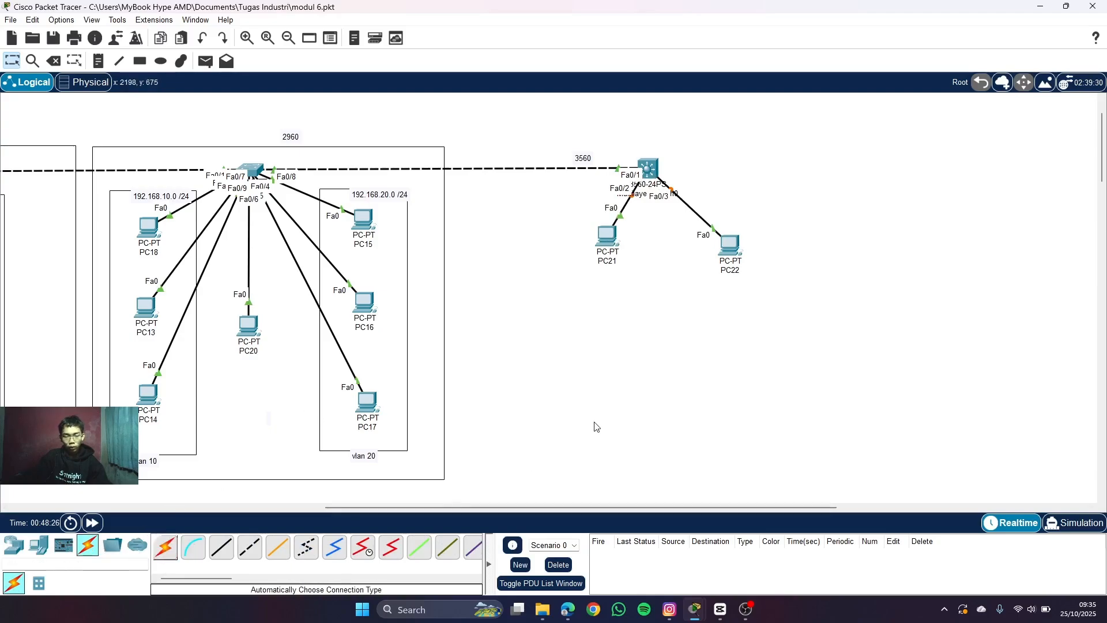
{"action": "left_click_drag", "start_coordinate": [614, 245], "coordinate": [599, 255]}
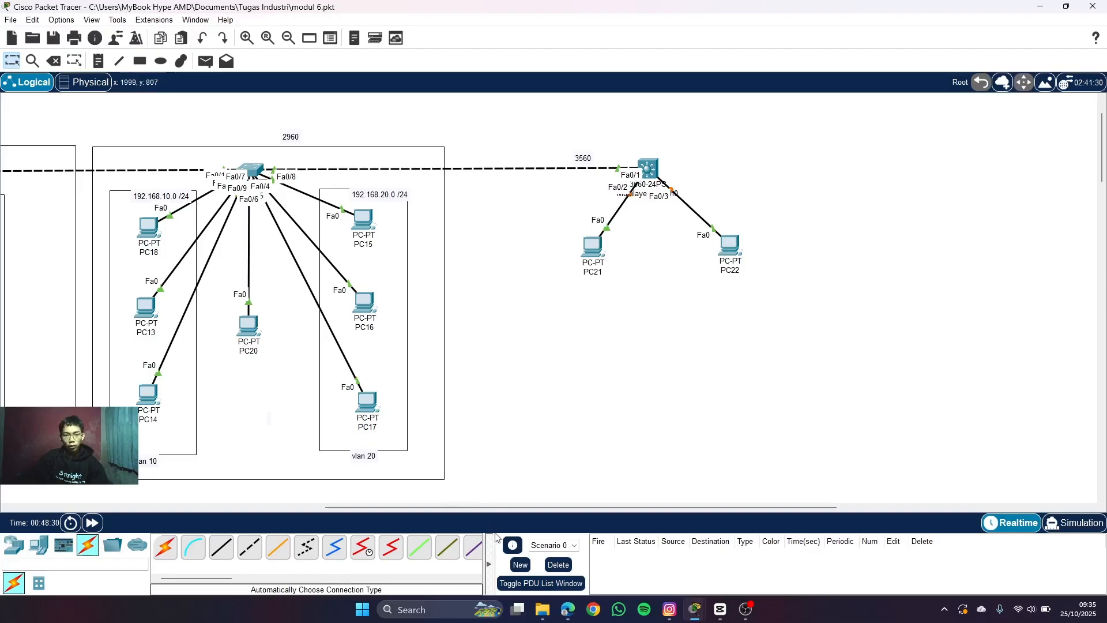
- Move the red note listing the VLAN 1, 10 and 20 addresses from the router area to beside Multilayer Switch0
{"action": "left_click_drag", "start_coordinate": [500, 511], "coordinate": [184, 511]}
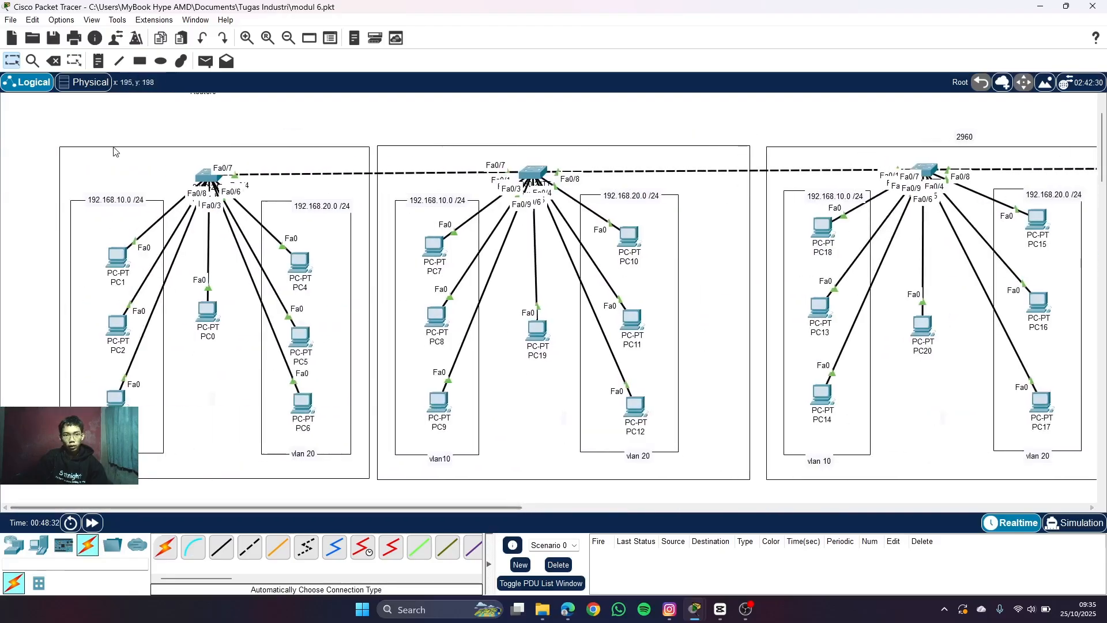
{"action": "scroll", "coordinate": [183, 127], "scroll_direction": "up", "scroll_amount": 2}
{"action": "left_click_drag", "start_coordinate": [348, 135], "coordinate": [1045, 157]}
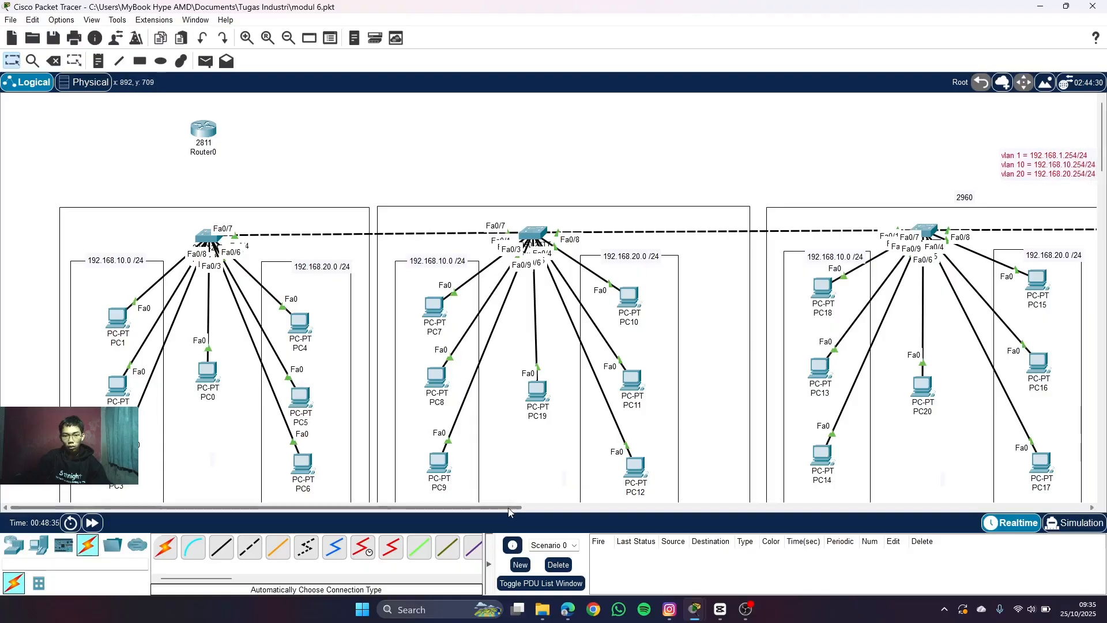
{"action": "left_click_drag", "start_coordinate": [507, 510], "coordinate": [783, 510]}
{"action": "left_click_drag", "start_coordinate": [496, 178], "coordinate": [887, 234]}
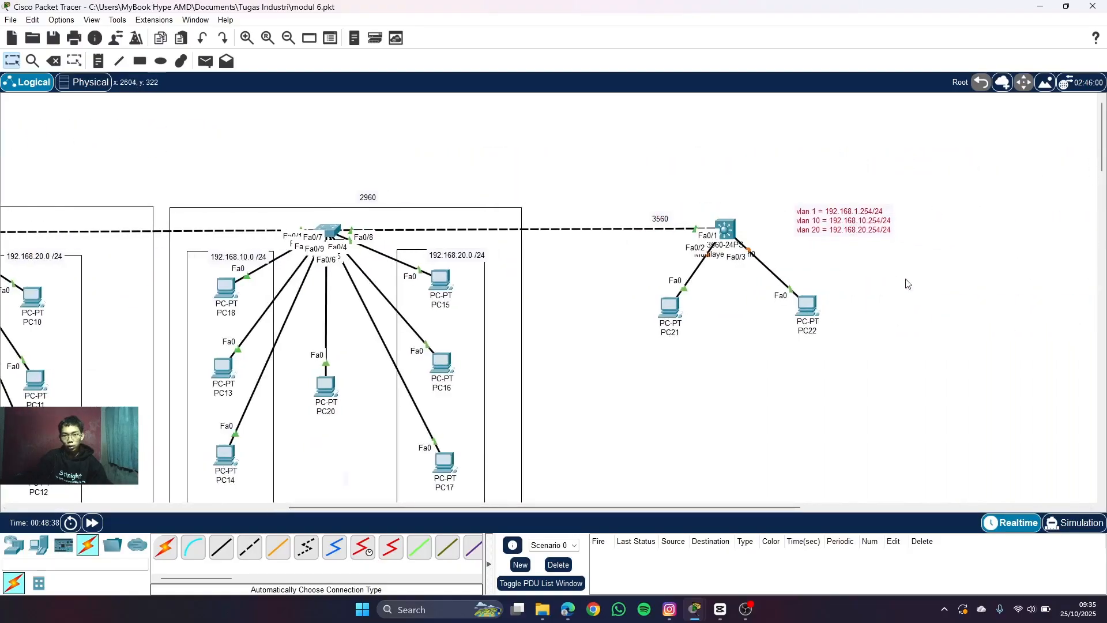
- Set PC21's static IPv4 address to 192.168.10.55, keeping its configuration window clear of the VLAN address note
{"action": "left_click", "coordinate": [670, 307]}
{"action": "left_click", "coordinate": [456, 124]}
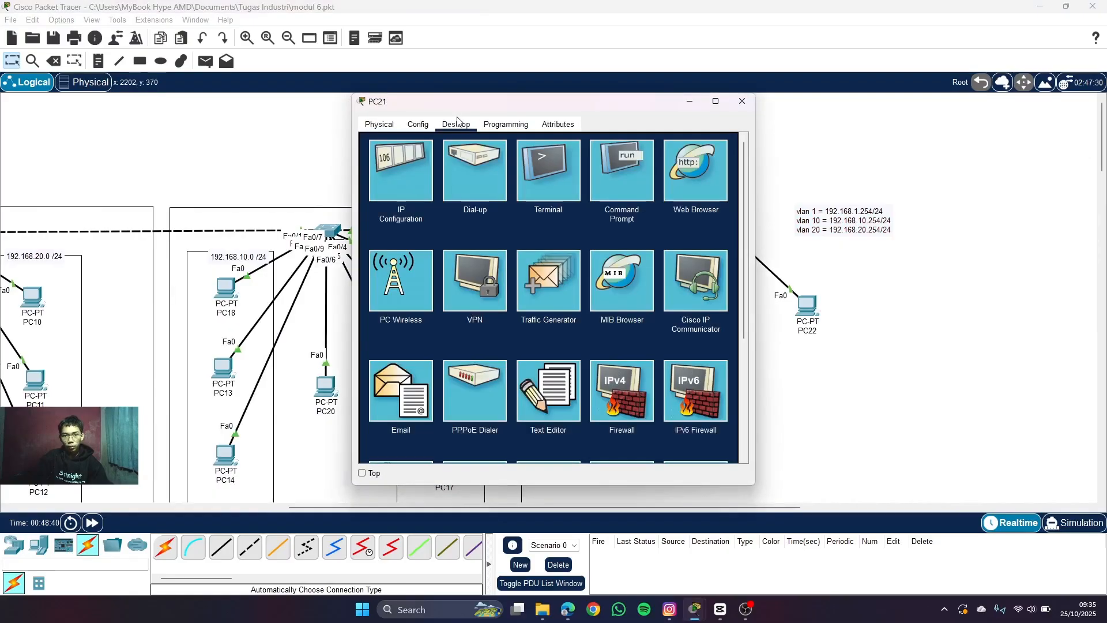
{"action": "left_click", "coordinate": [407, 168]}
{"action": "left_click", "coordinate": [633, 90]}
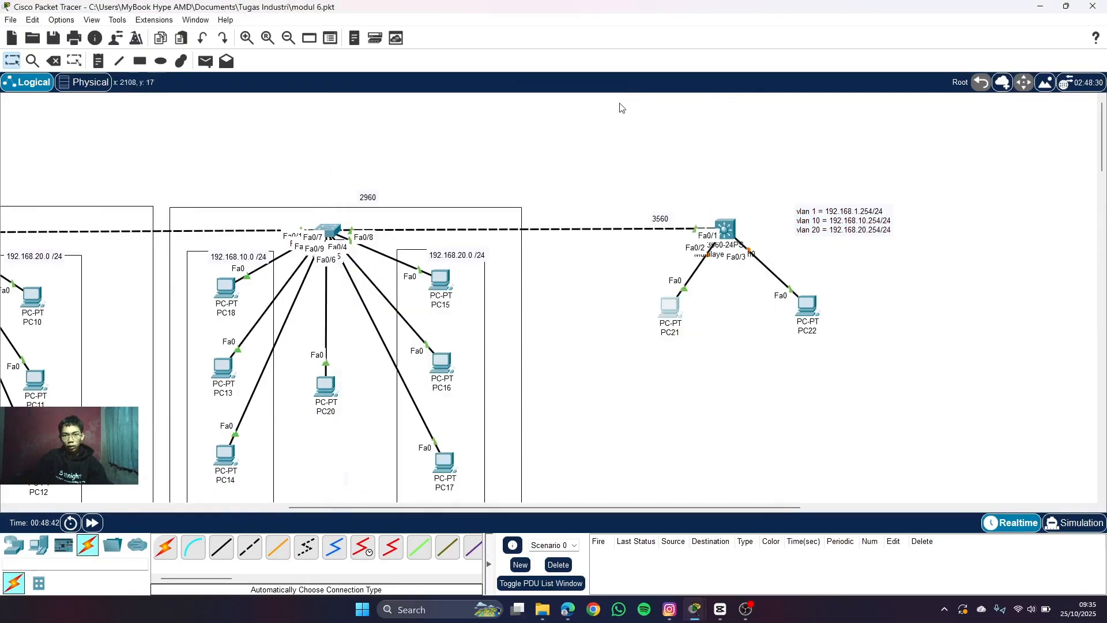
{"action": "left_click", "coordinate": [666, 293]}
{"action": "left_click_drag", "start_coordinate": [632, 111], "coordinate": [516, 125]}
{"action": "type", "text": "1"}
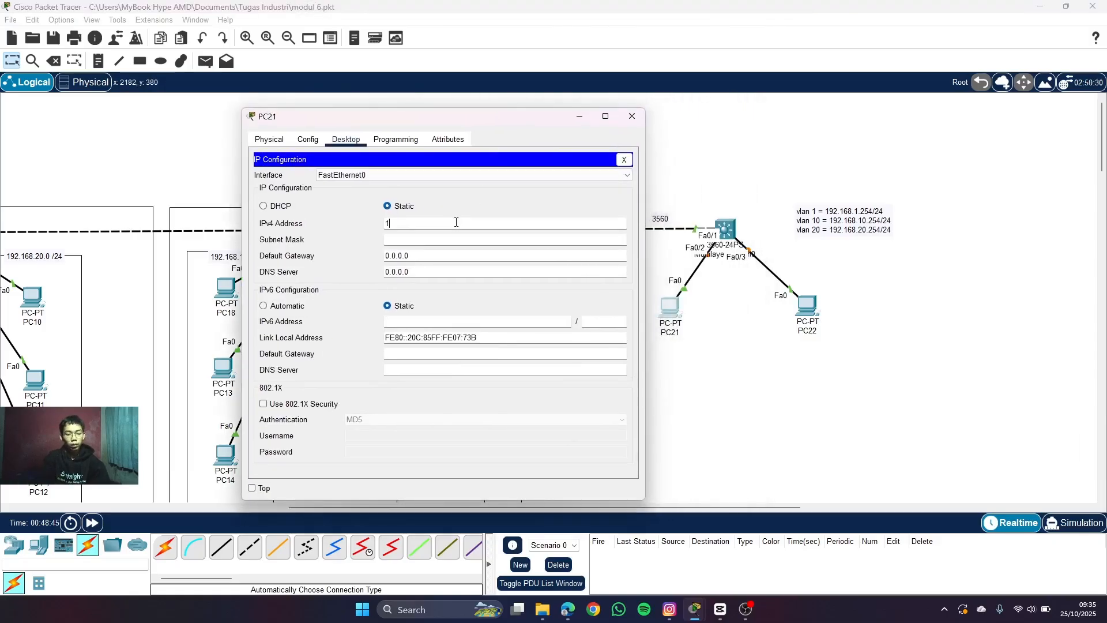
{"action": "type", "text": "92.168.10.55"}
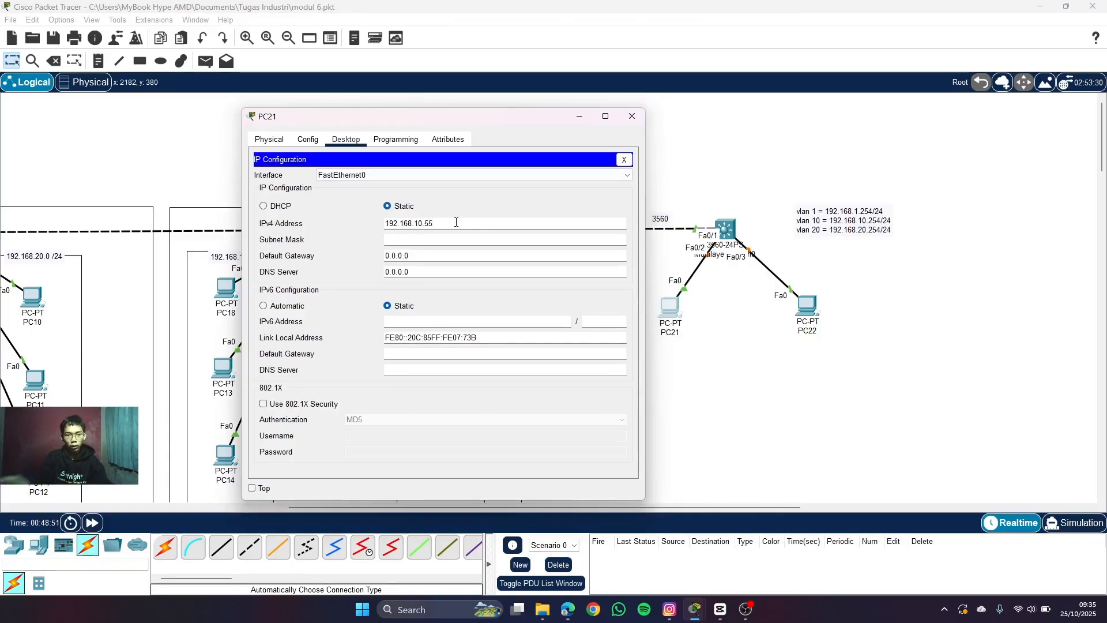
- Fill in PC21's subnet mask as 255.255.255.0 and close its configuration window
{"action": "key", "text": "Tab"}
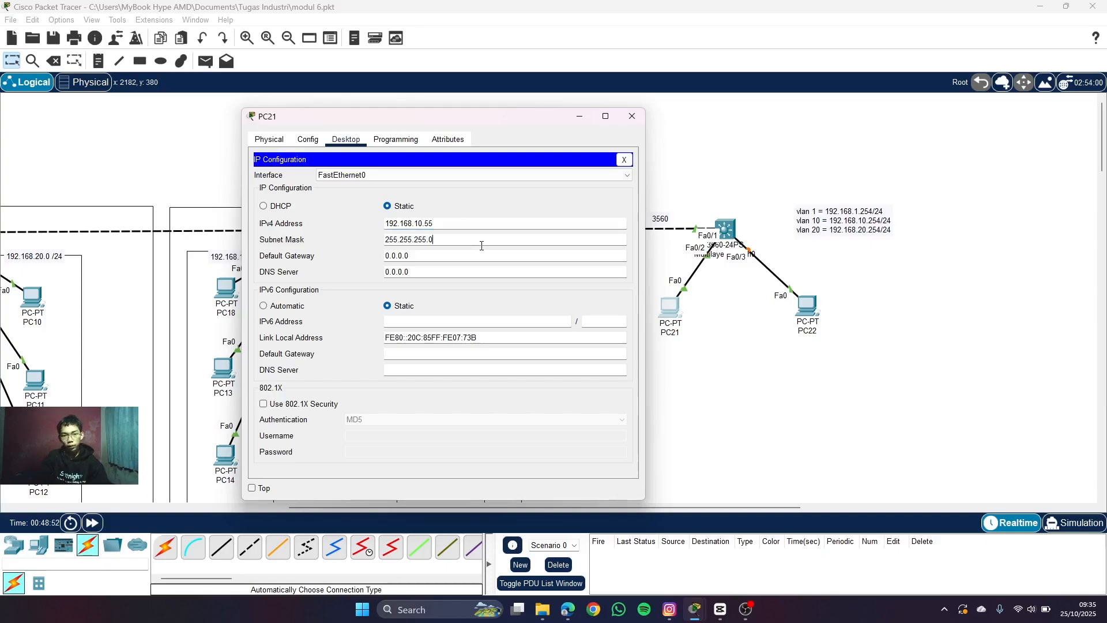
{"action": "left_click", "coordinate": [632, 116]}
- Assign PC22 the static IPv4 address 192.168.20.56 with its default subnet mask, and close its configuration window
{"action": "left_click", "coordinate": [808, 306]}
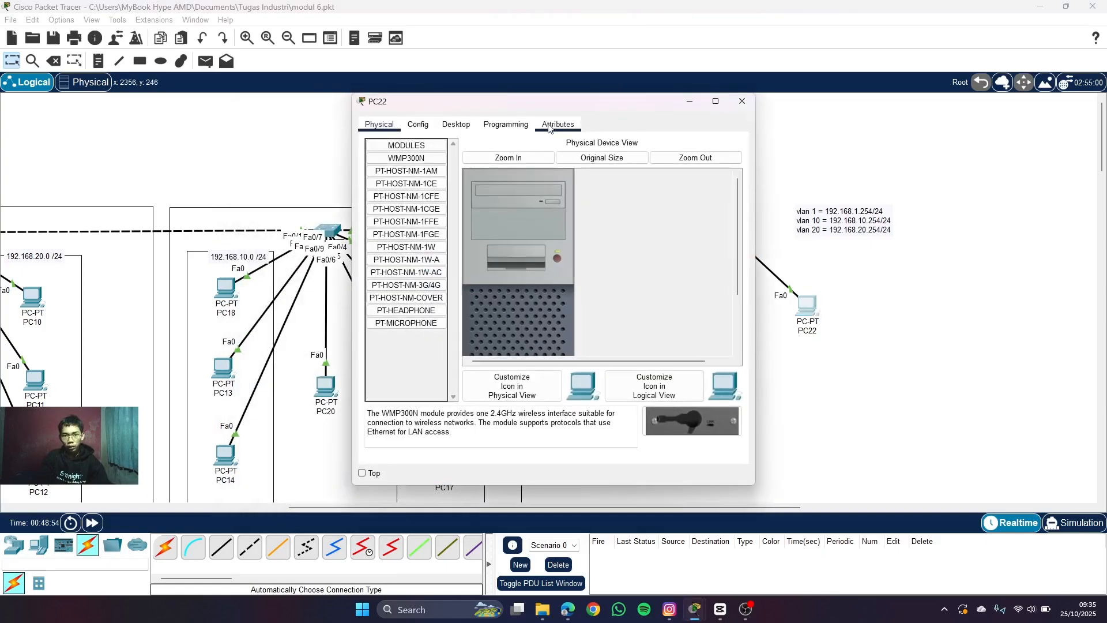
{"action": "left_click", "coordinate": [453, 124]}
{"action": "left_click", "coordinate": [405, 167]}
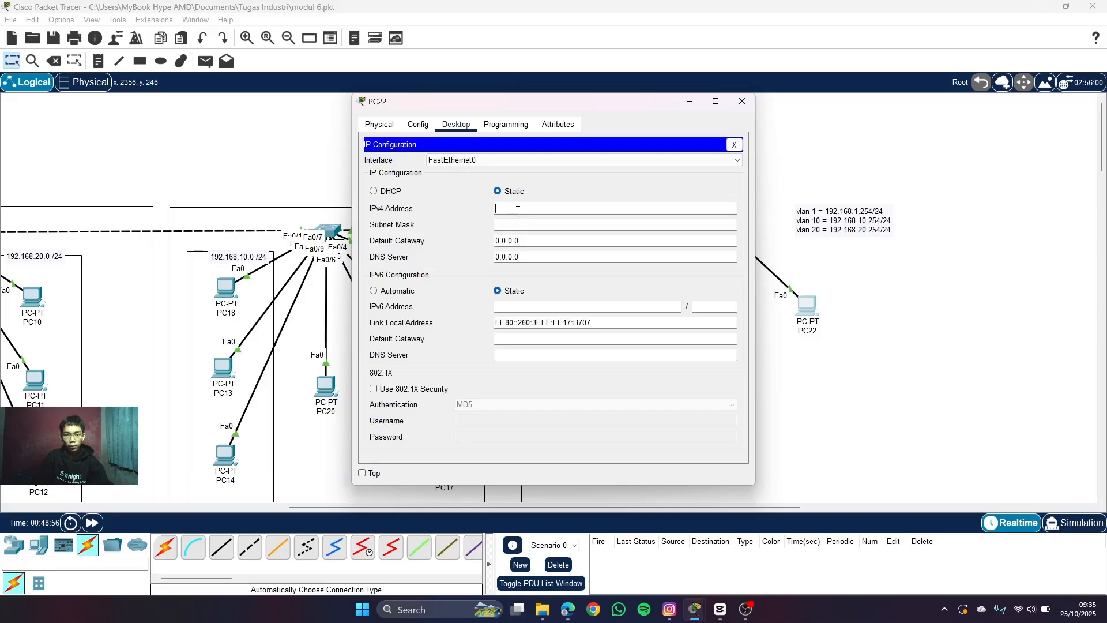
{"action": "type", "text": "192.16"}
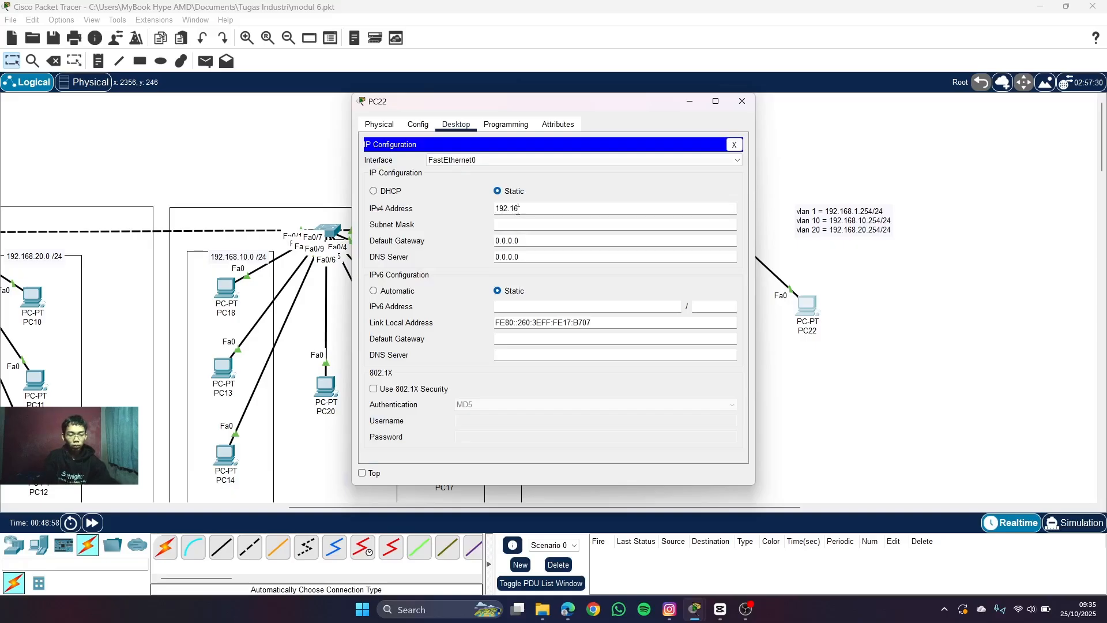
{"action": "type", "text": "8.20.55"}
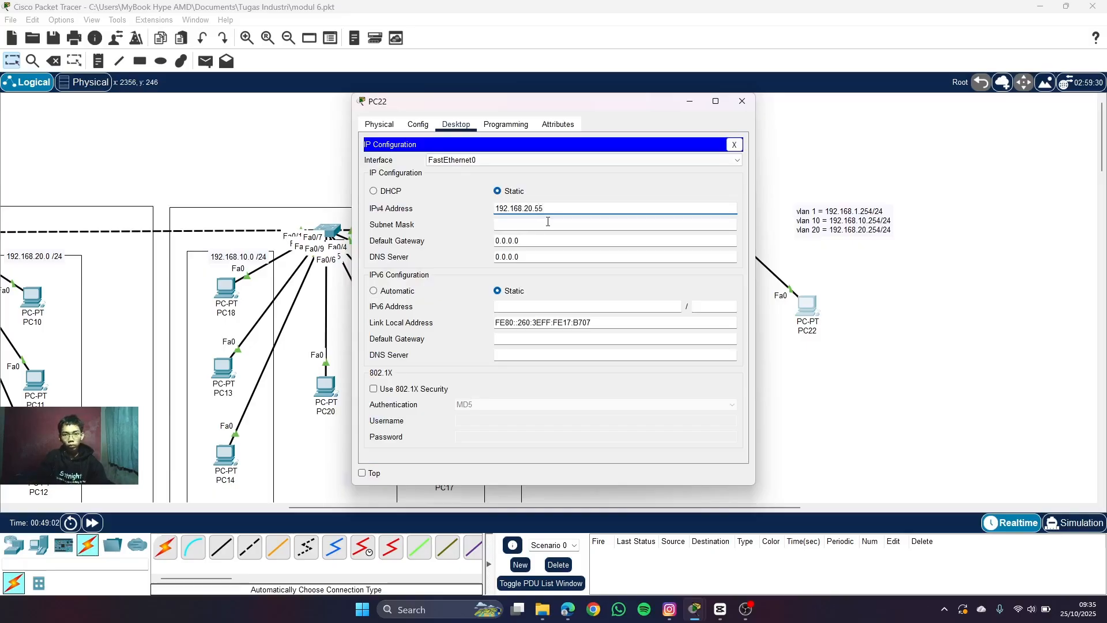
{"action": "key", "text": "BackSpace"}
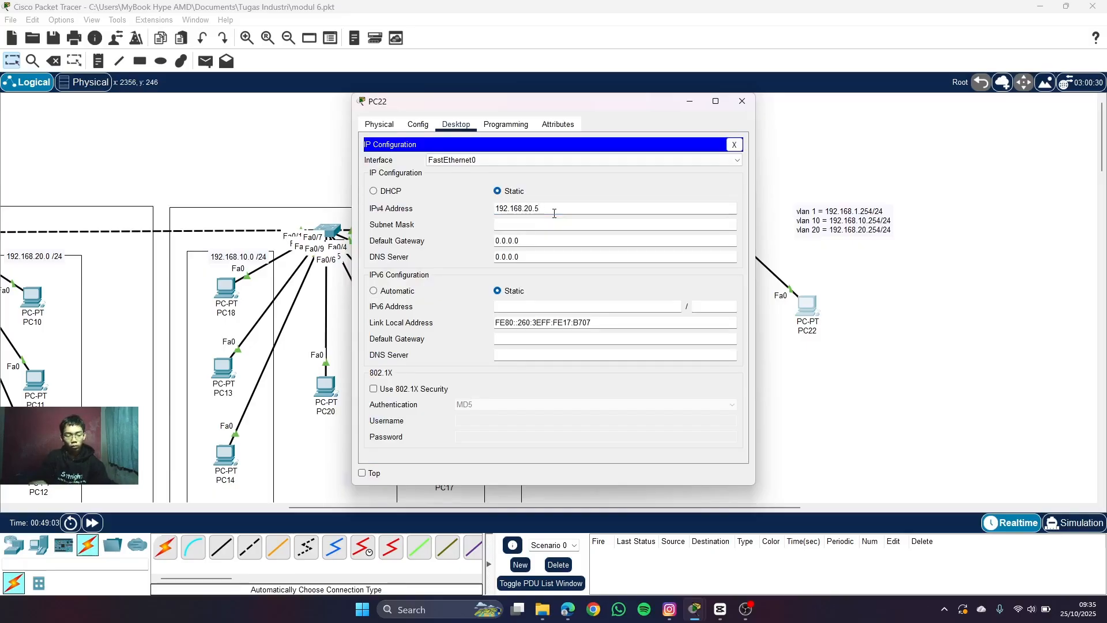
{"action": "left_click", "coordinate": [555, 225]}
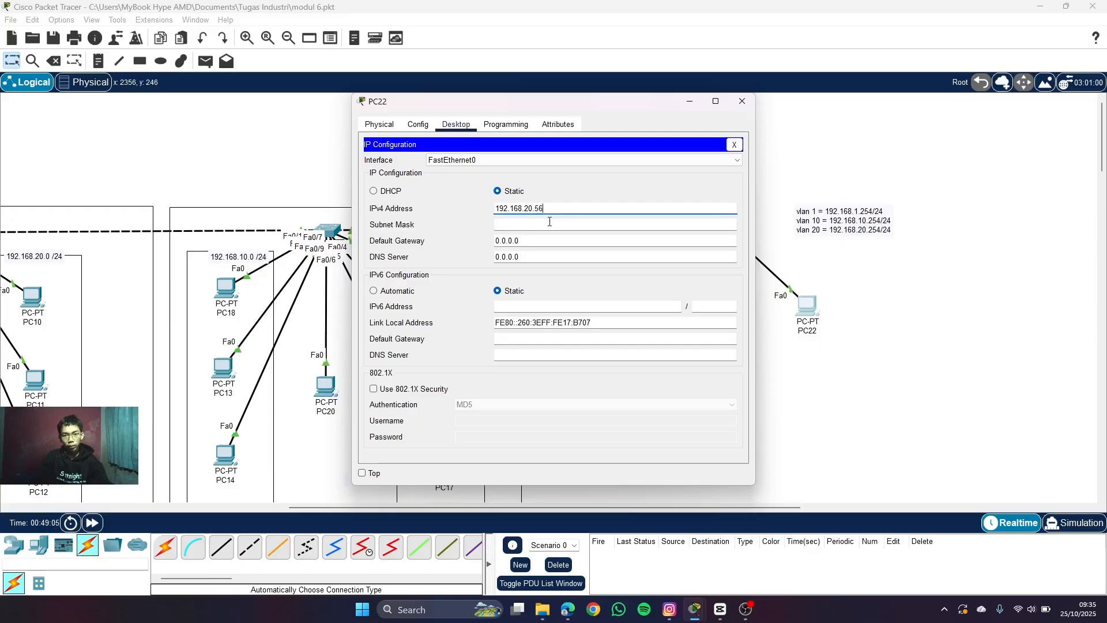
{"action": "left_click", "coordinate": [743, 101]}
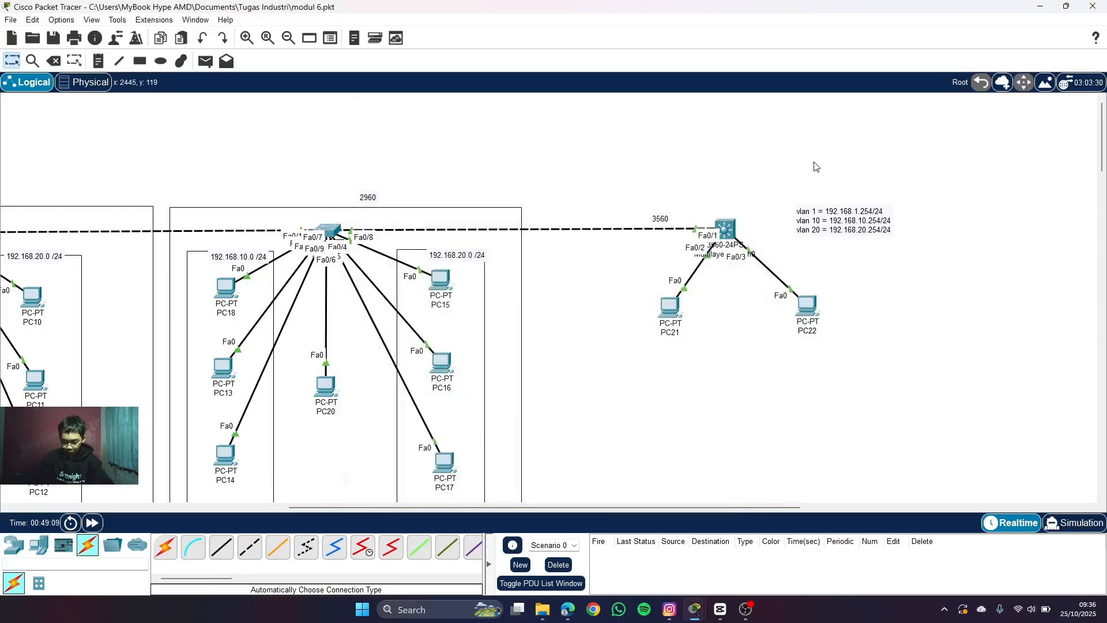
- Open the command line of the 3560 multilayer switch and enter global configuration mode with en and conf t
{"action": "left_click", "coordinate": [737, 227]}
{"action": "left_click", "coordinate": [448, 126]}
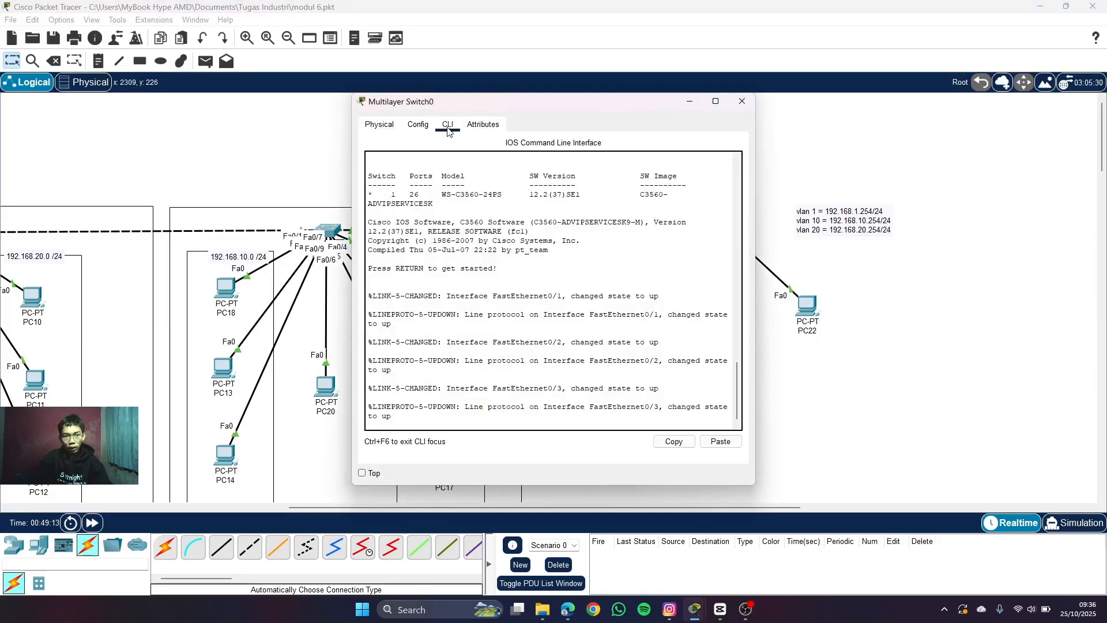
{"action": "key", "text": "Return"}
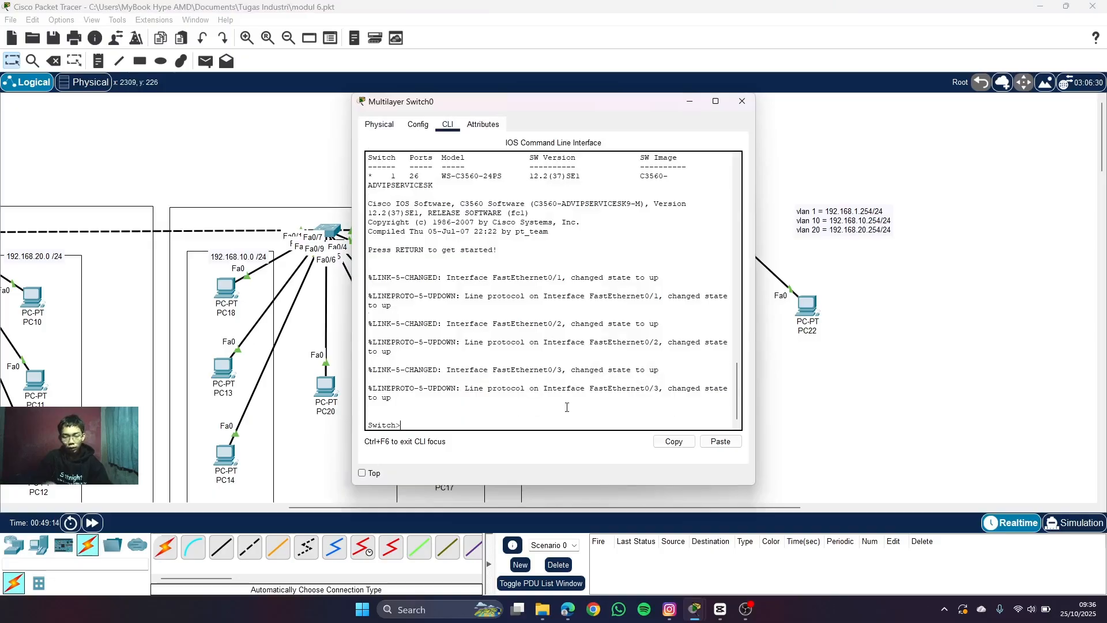
{"action": "type", "text": "en"}
{"action": "key", "text": "Return"}
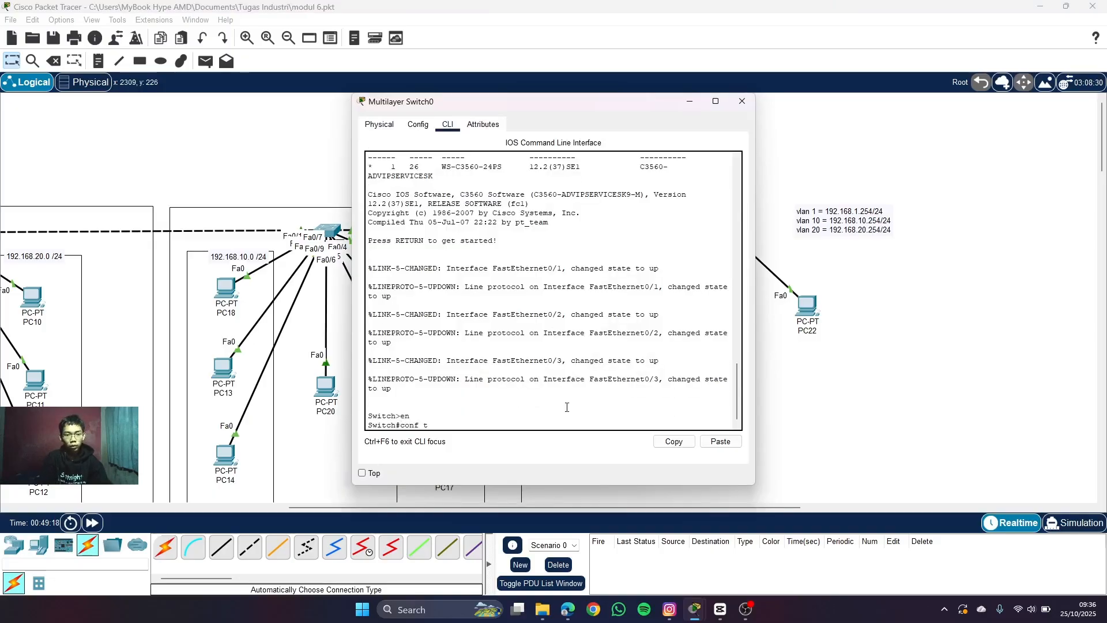
{"action": "type", "text": "conf t"}
{"action": "key", "text": "Return"}
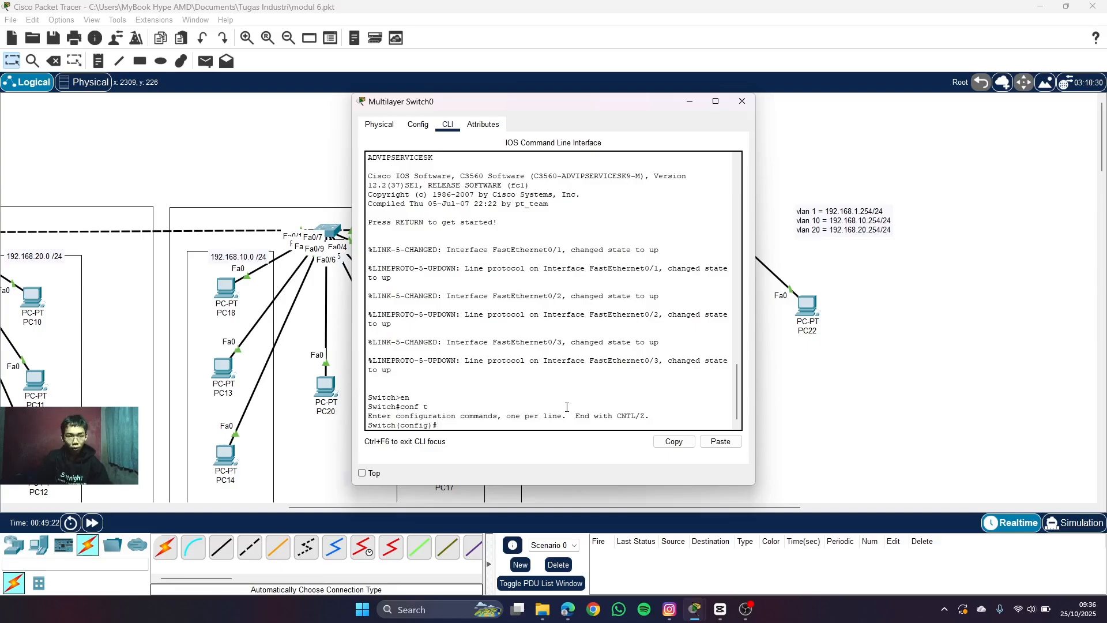
- Create VLAN 10 on the multilayer switch with the name guru and return to global configuration mode
{"action": "type", "text": "vlan 10"}
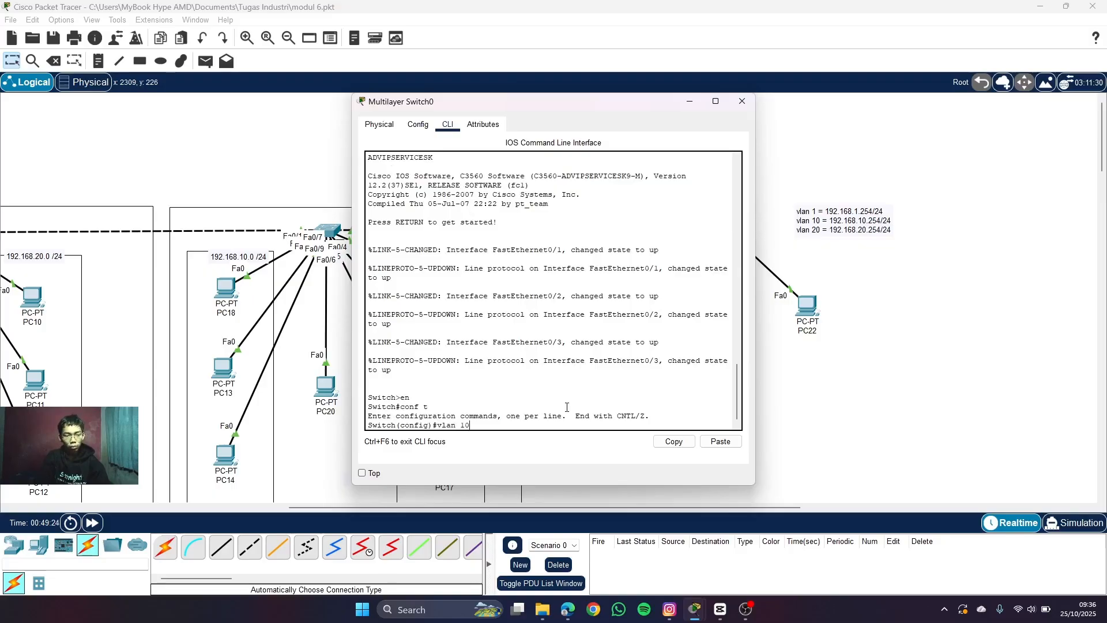
{"action": "key", "text": "Return"}
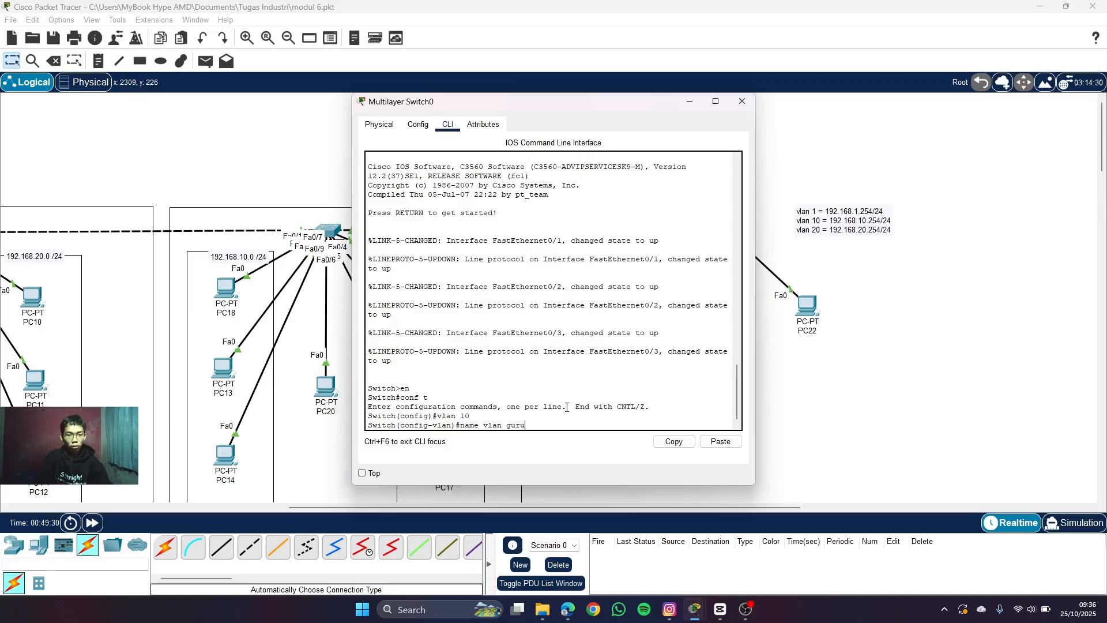
{"action": "key", "text": "Return"}
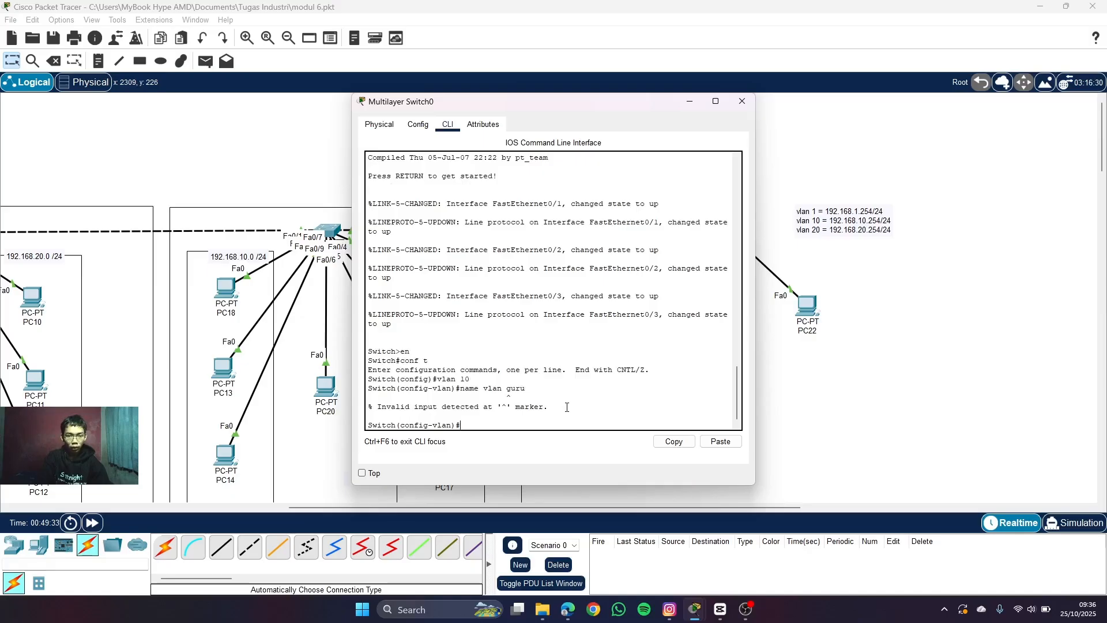
{"action": "key", "text": "Up"}
{"action": "key", "text": "BackSpace"}
{"action": "key", "text": "BackSpace"}
{"action": "key", "text": "BackSpace"}
{"action": "key", "text": "BackSpace"}
{"action": "key", "text": "BackSpace"}
{"action": "key", "text": "BackSpace"}
{"action": "key", "text": "BackSpace"}
{"action": "key", "text": "BackSpace"}
{"action": "key", "text": "BackSpace"}
{"action": "type", "text": "guru"}
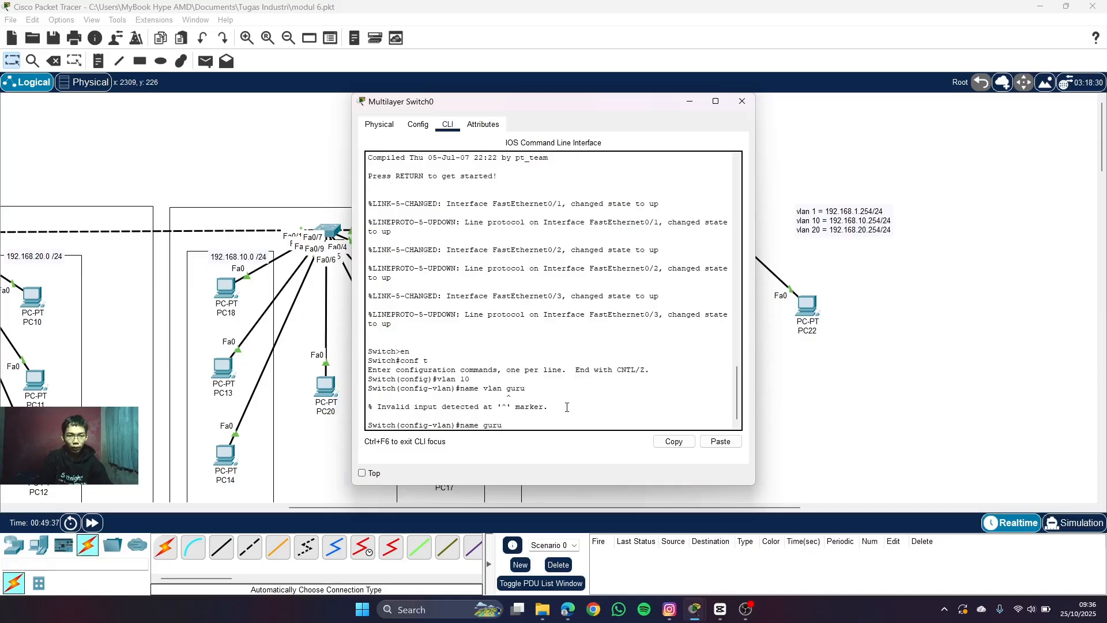
{"action": "key", "text": "Return"}
{"action": "type", "text": "ex"}
{"action": "key", "text": "Return"}
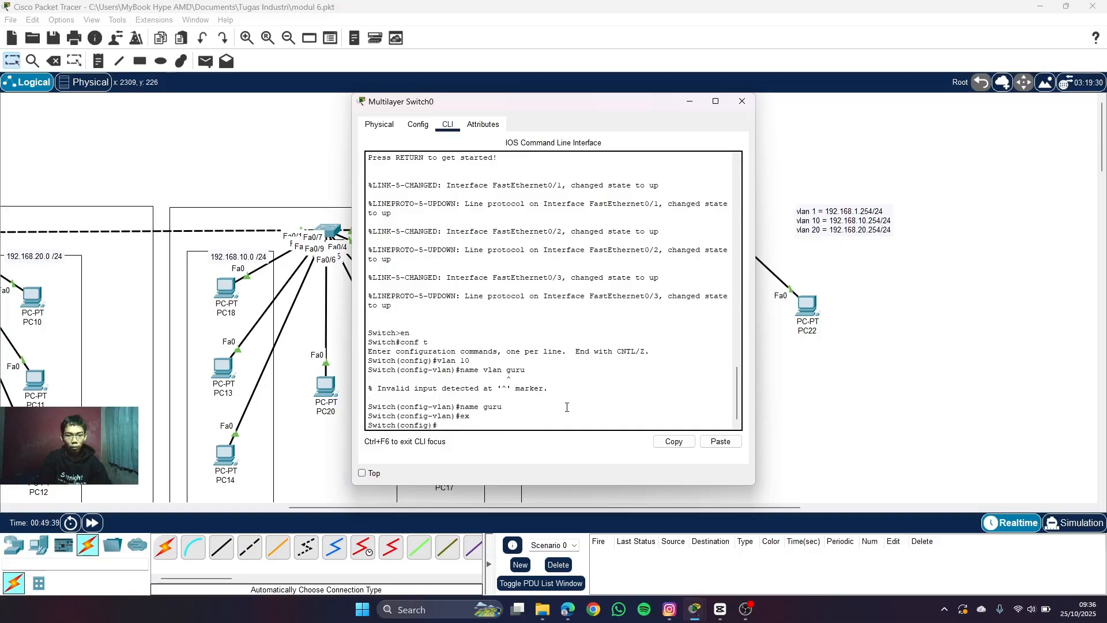
- Create VLAN 20 on the multilayer switch with the name pegawai and exit VLAN configuration
{"action": "type", "text": "vlan 20"}
{"action": "key", "text": "Return"}
{"action": "type", "text": "n"}
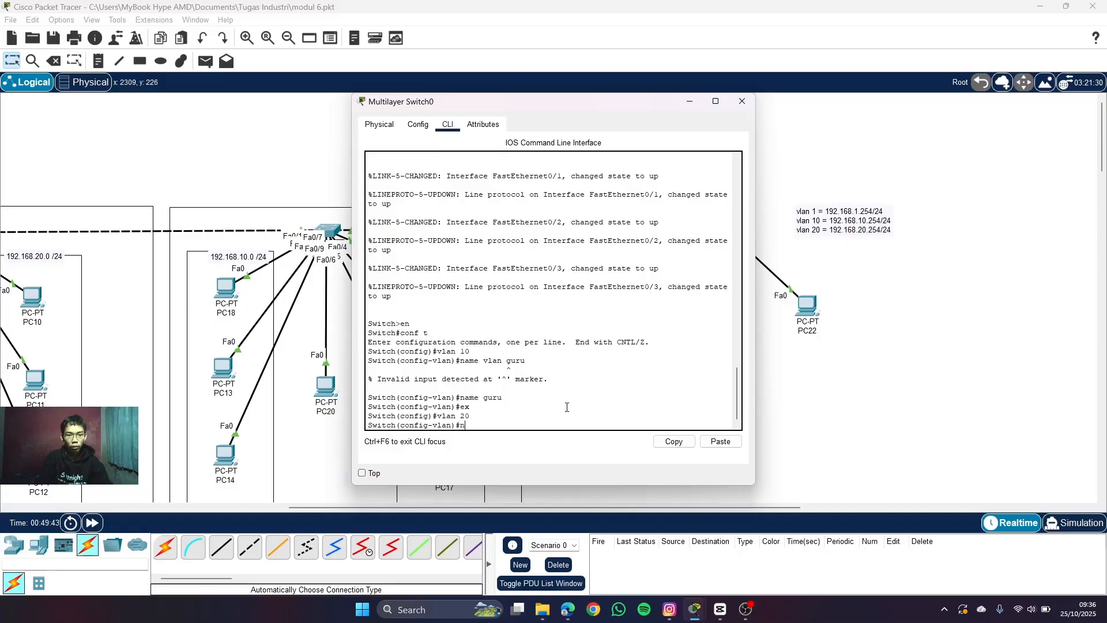
{"action": "type", "text": "ame pega"}
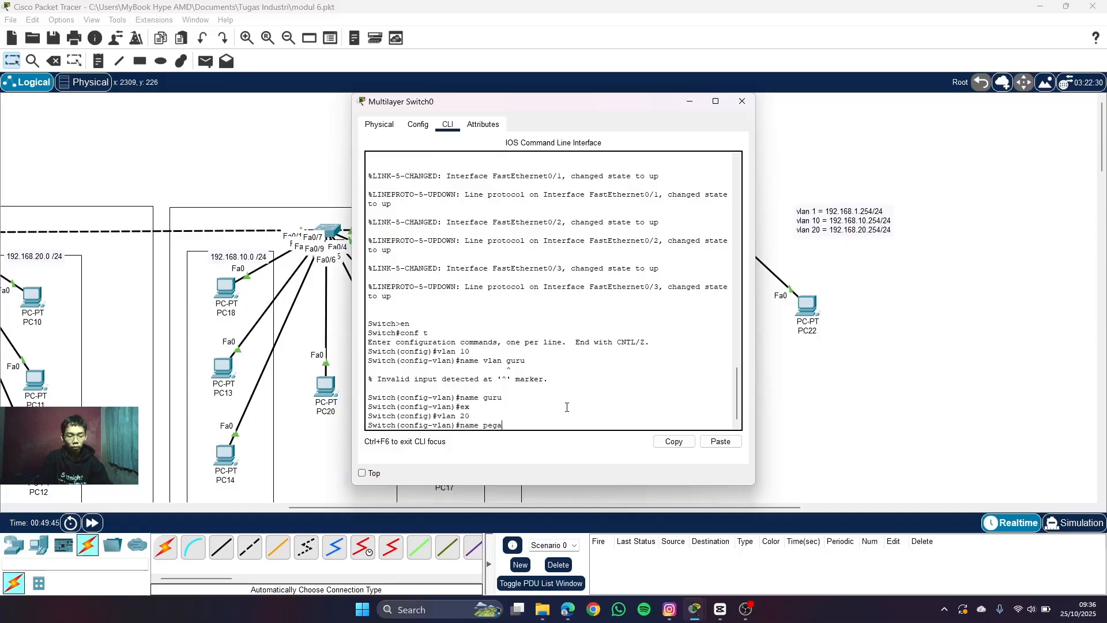
{"action": "type", "text": "wai"}
{"action": "key", "text": "Return"}
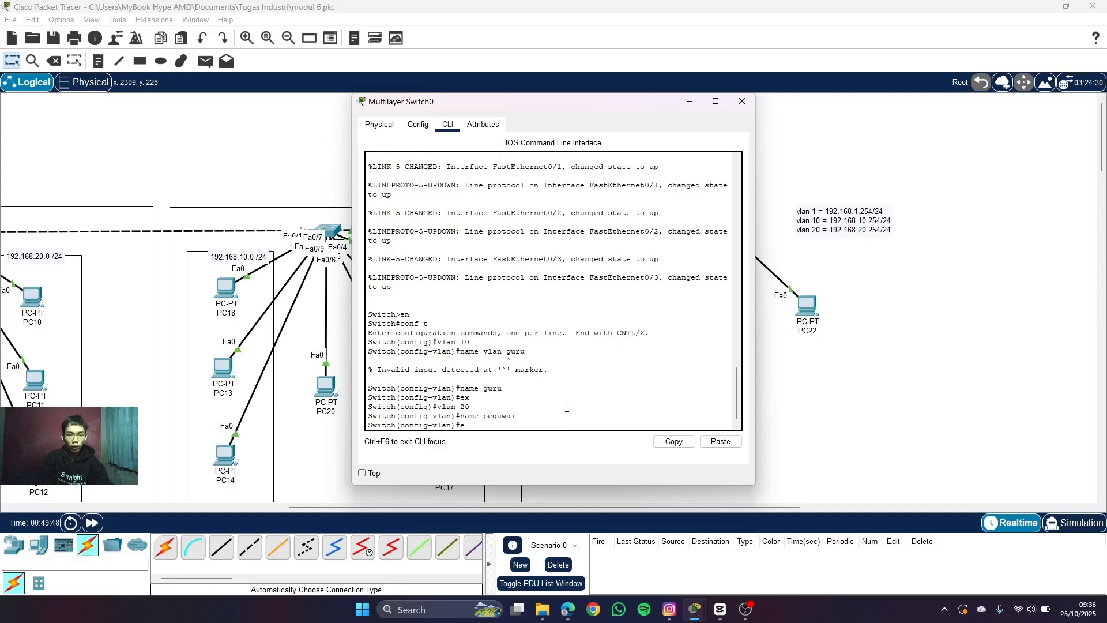
{"action": "type", "text": "ex"}
{"action": "key", "text": "Return"}
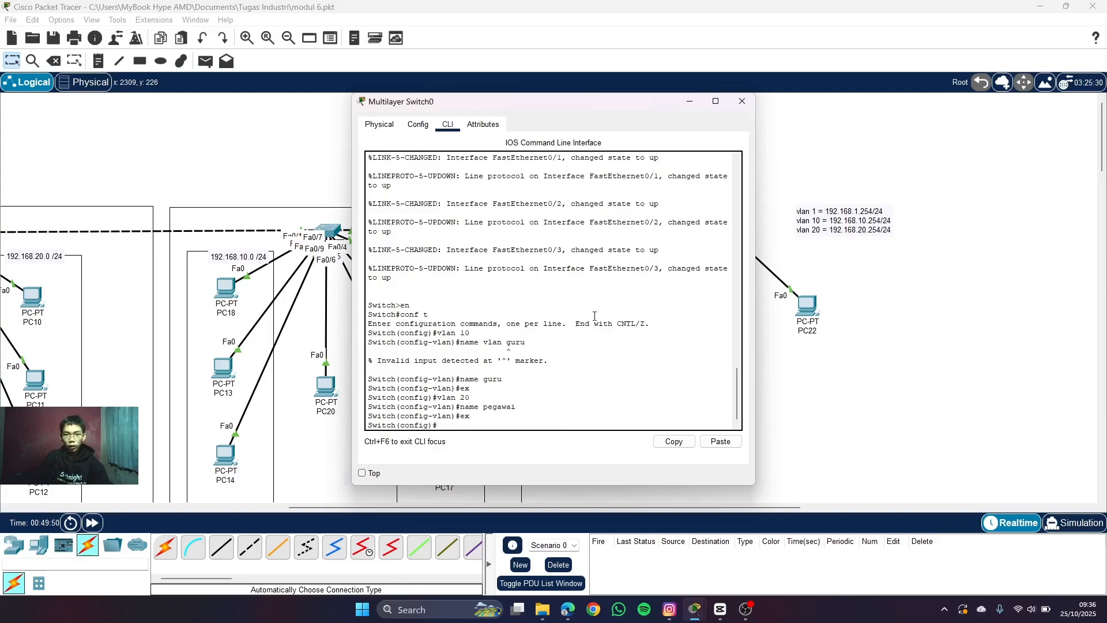
- Configure the multilayer switch's interface fa0/2 as an access port in VLAN 10 and exit the interface configuration
{"action": "left_click_drag", "start_coordinate": [591, 106], "coordinate": [410, 124]}
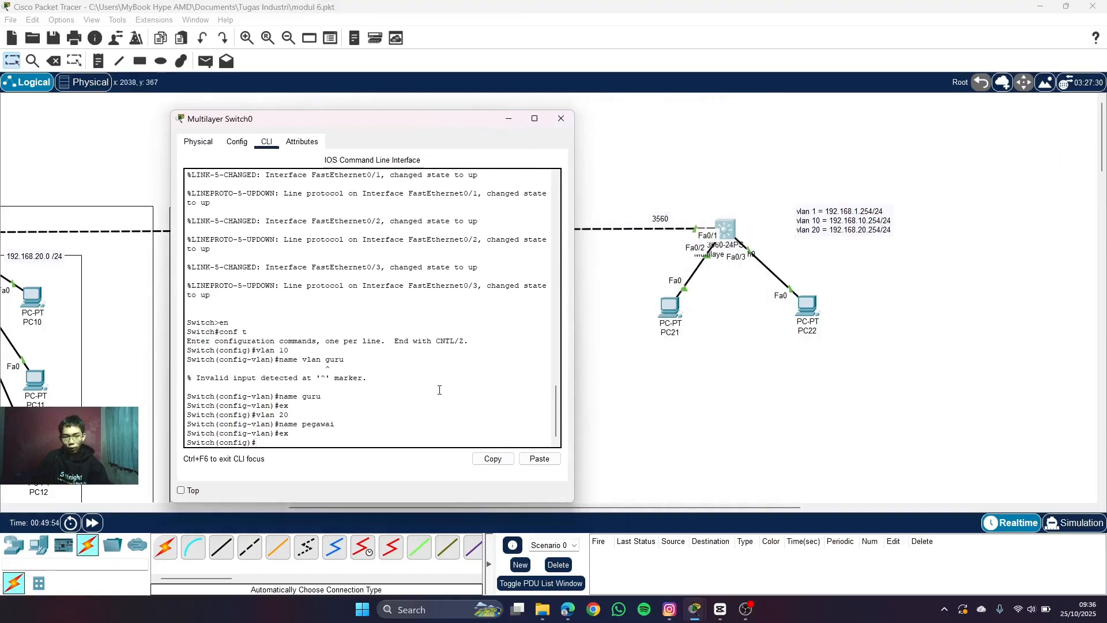
{"action": "type", "text": "int fa"}
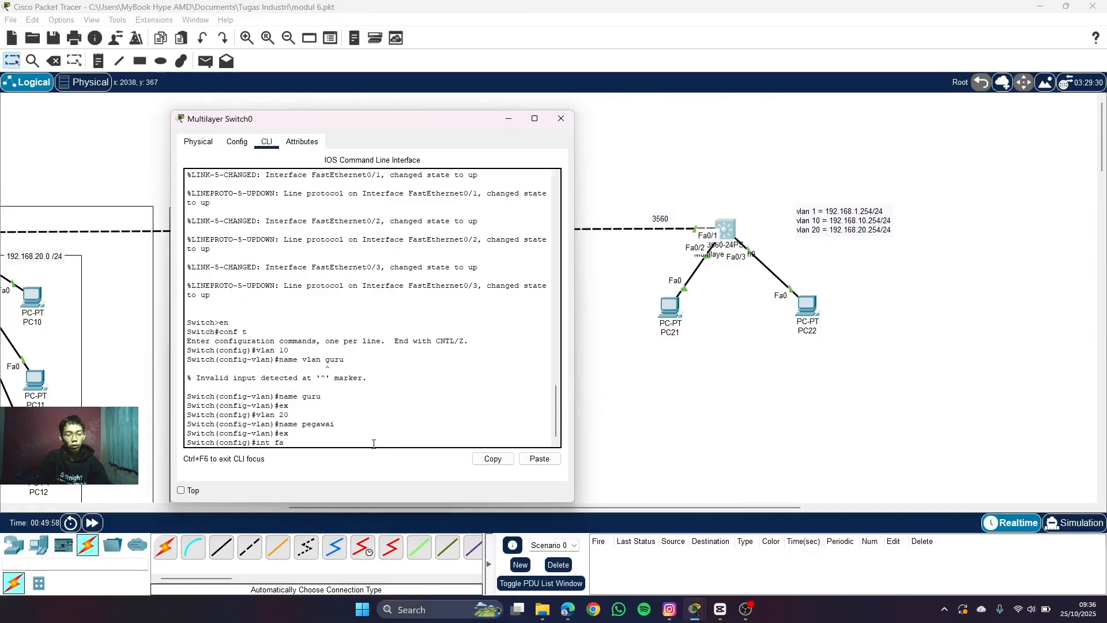
{"action": "type", "text": "0/2"}
{"action": "key", "text": "Return"}
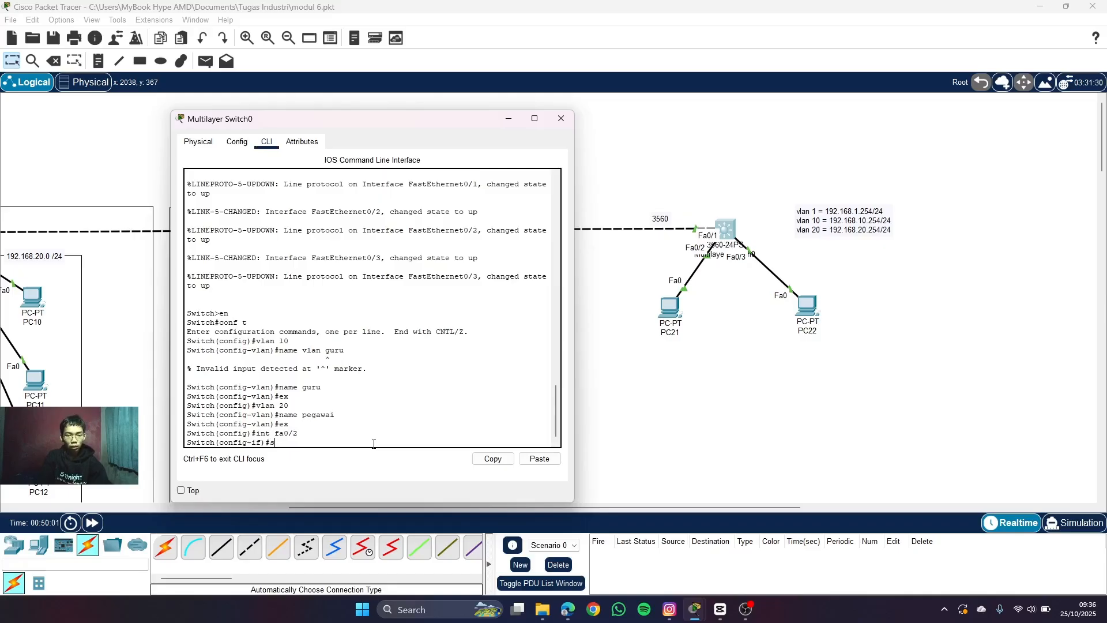
{"action": "type", "text": "switchport mode access"}
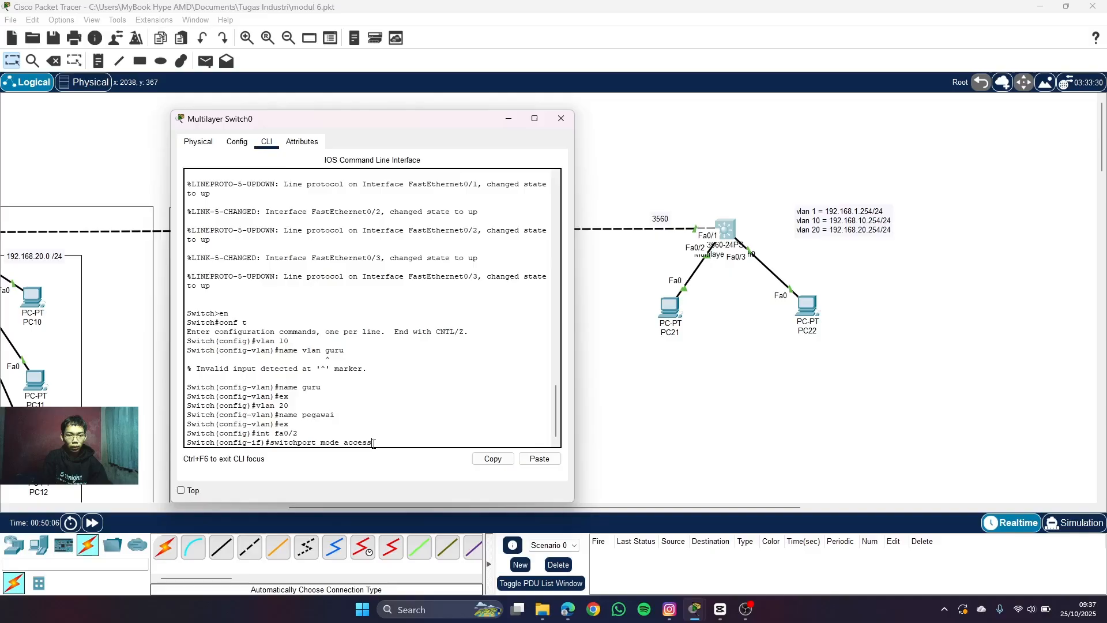
{"action": "key", "text": "Return"}
{"action": "type", "text": "swit"}
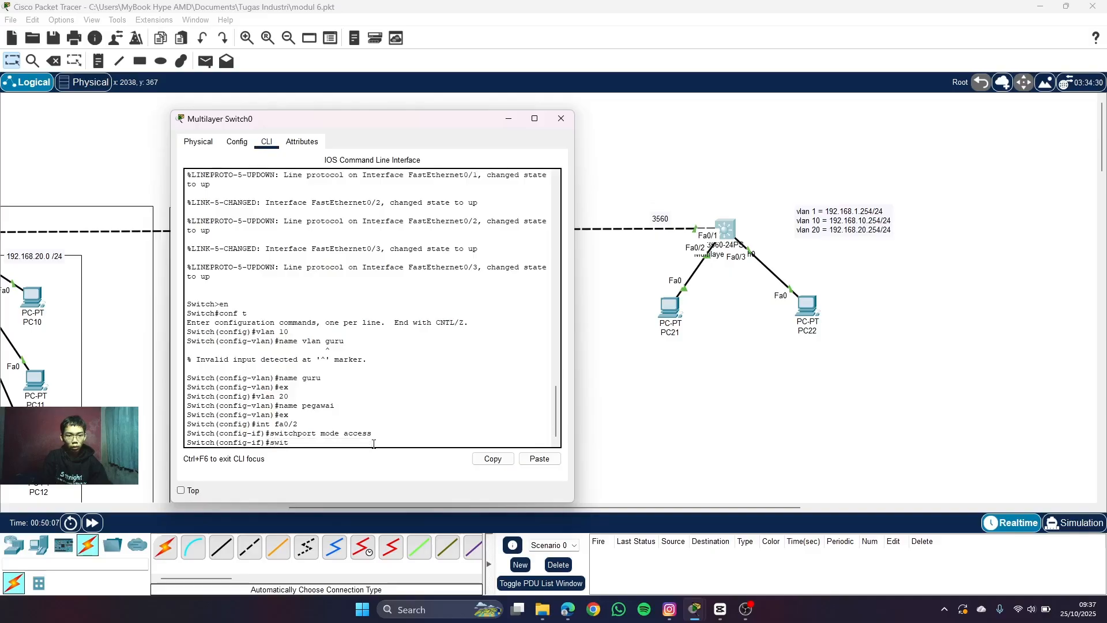
{"action": "type", "text": "chport access vlan"}
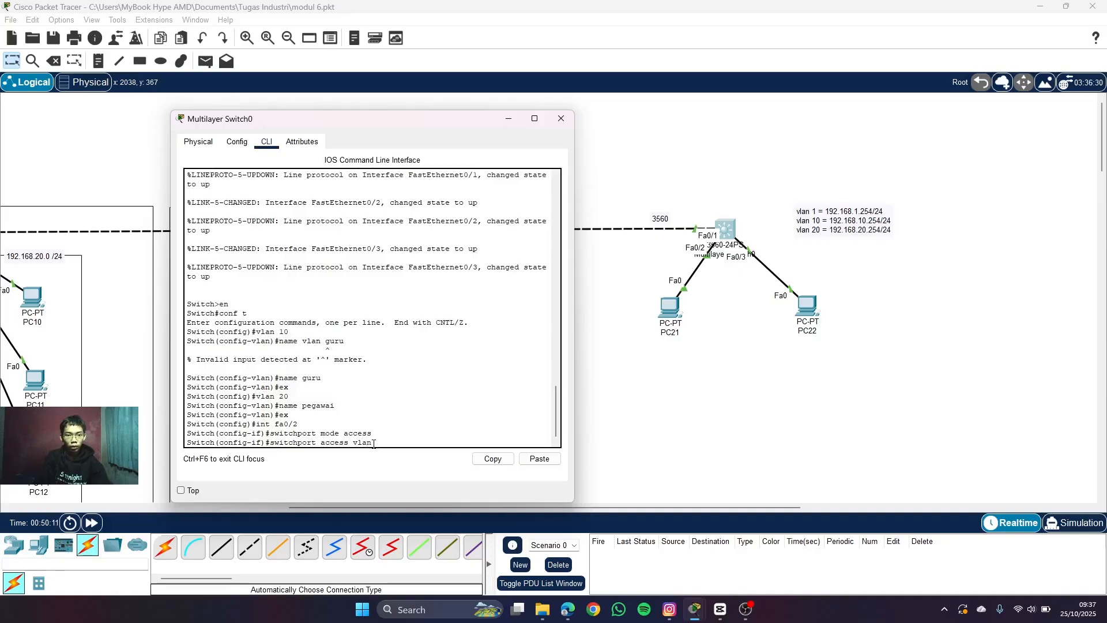
{"action": "type", "text": " 10"}
{"action": "key", "text": "Return"}
{"action": "type", "text": "e"}
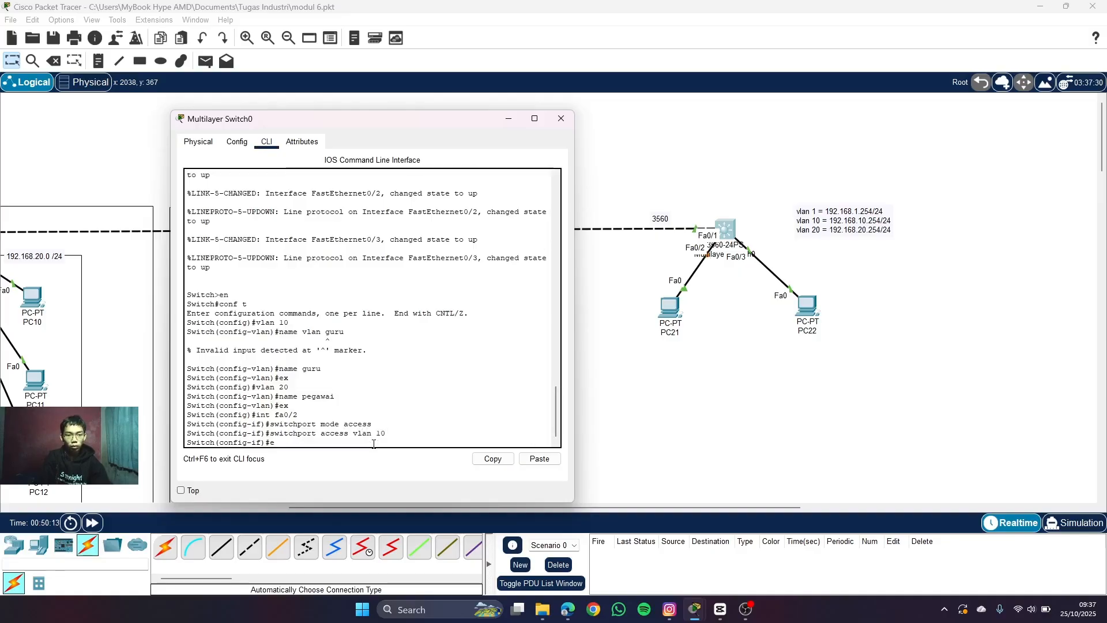
{"action": "type", "text": "x"}
{"action": "key", "text": "Return"}
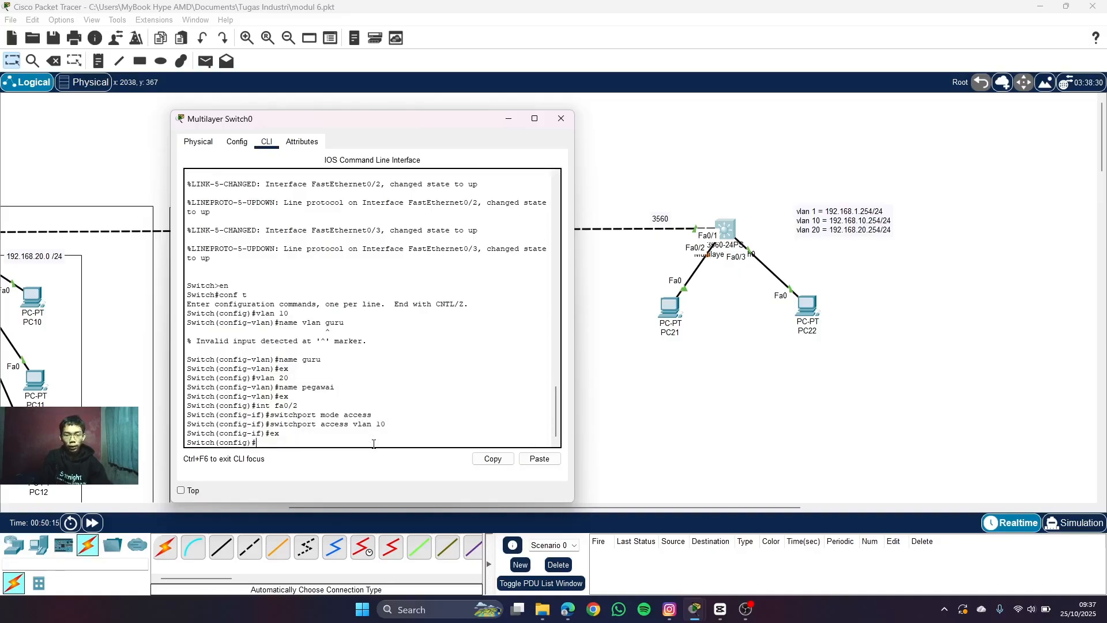
- Configure the multilayer switch's interface fa0/3 as an access port assigned to VLAN 20
{"action": "type", "text": "int fa "}
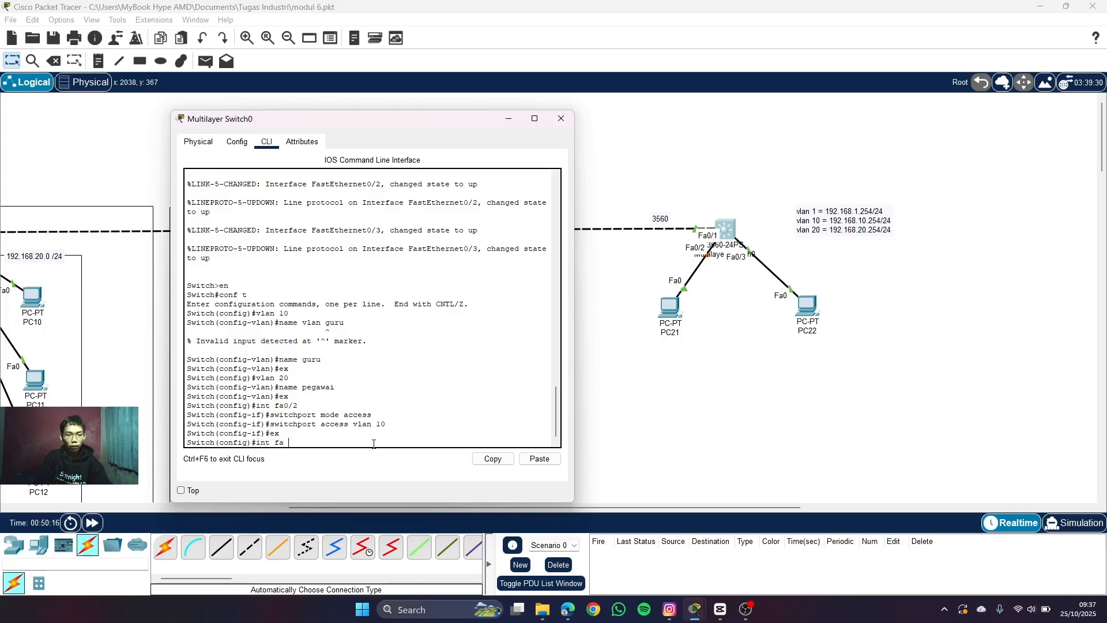
{"action": "type", "text": "0/3"}
{"action": "key", "text": "Return"}
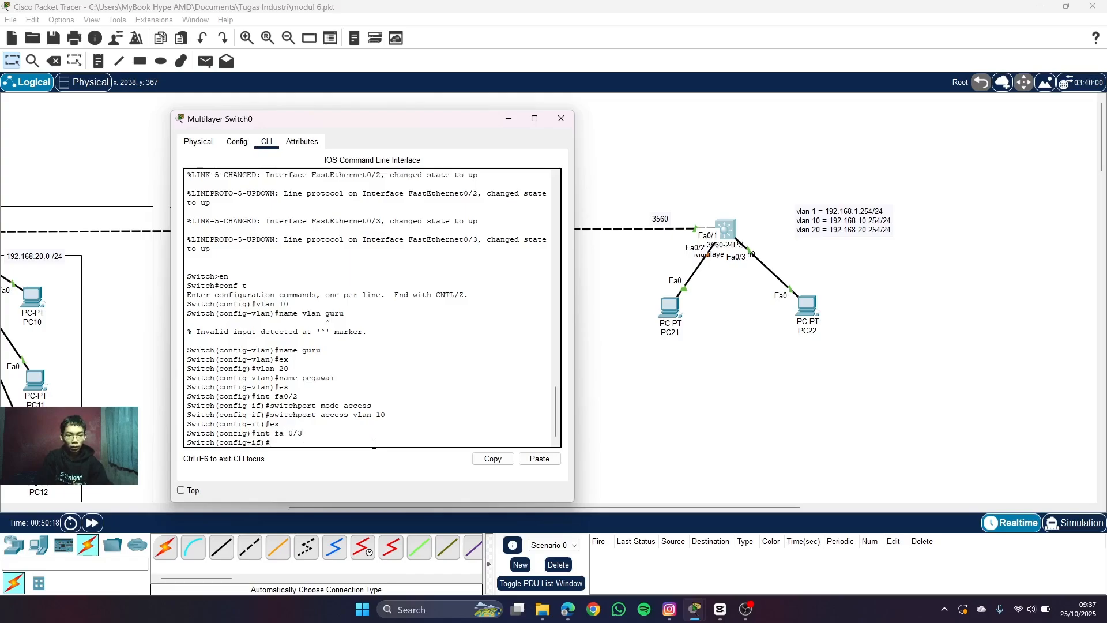
{"action": "type", "text": "switchport mode a"}
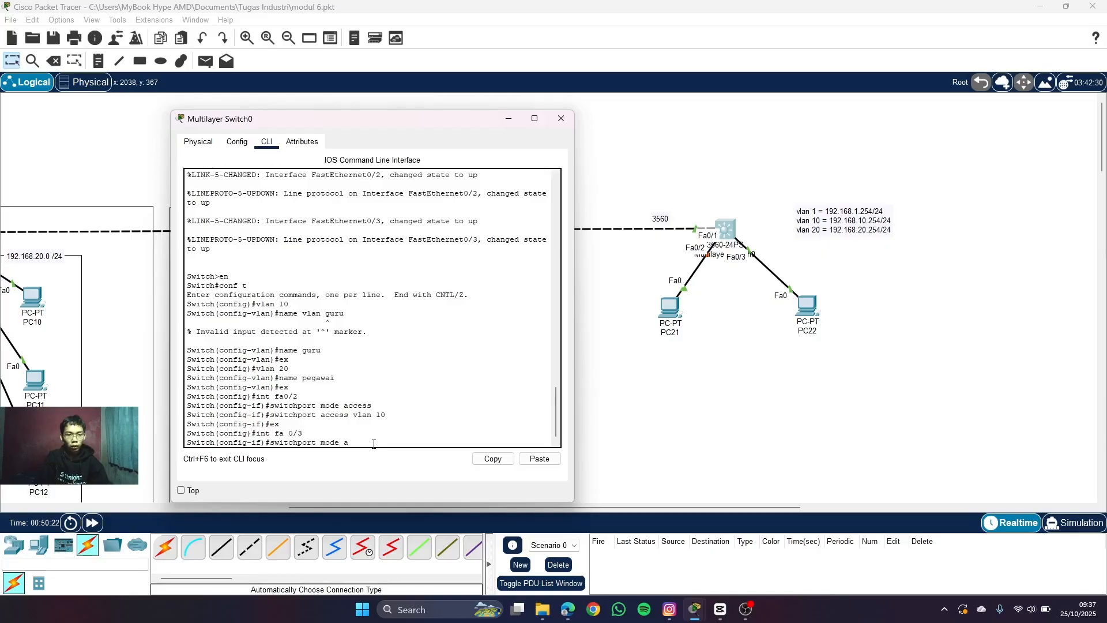
{"action": "type", "text": "ccess"}
{"action": "key", "text": "Return"}
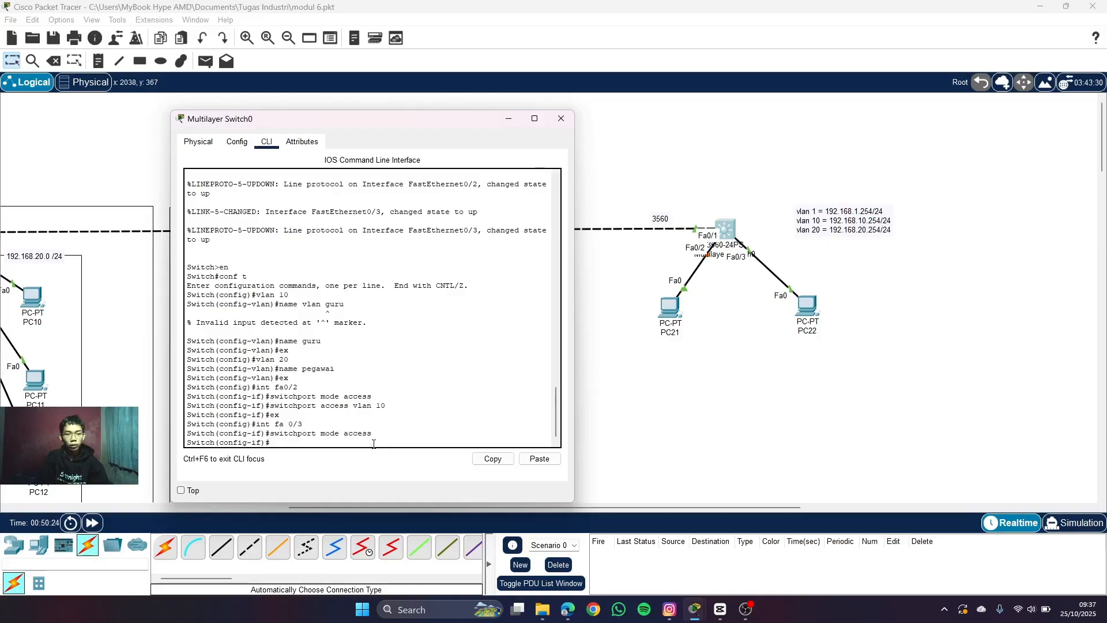
{"action": "type", "text": "switchport access vlan 10"}
{"action": "key", "text": "BackSpace"}
{"action": "key", "text": "BackSpace"}
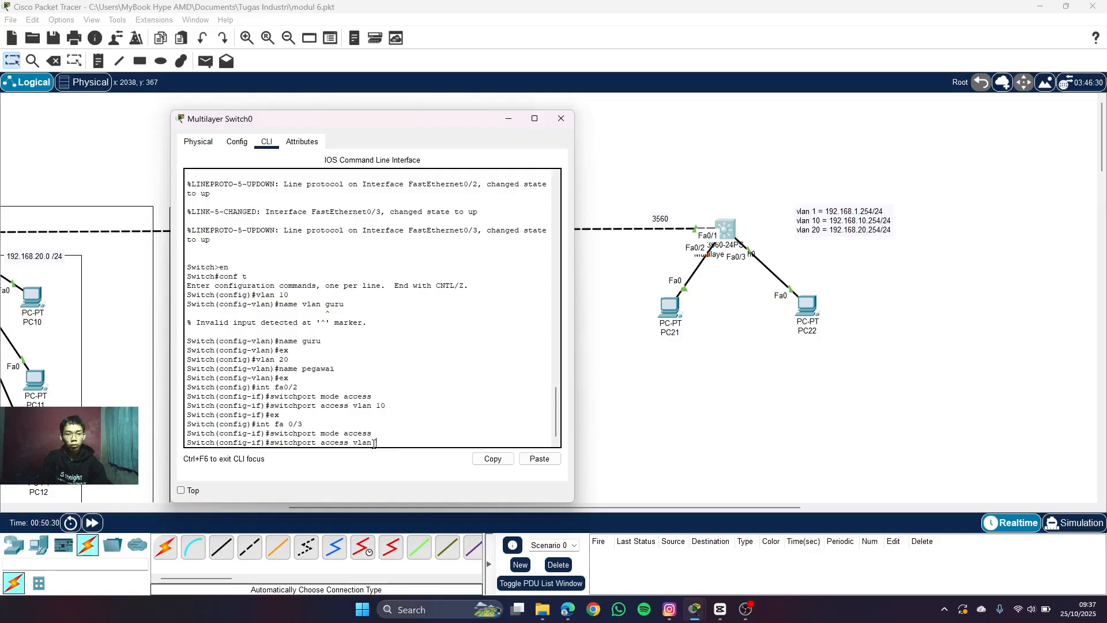
{"action": "type", "text": "20"}
{"action": "key", "text": "Return"}
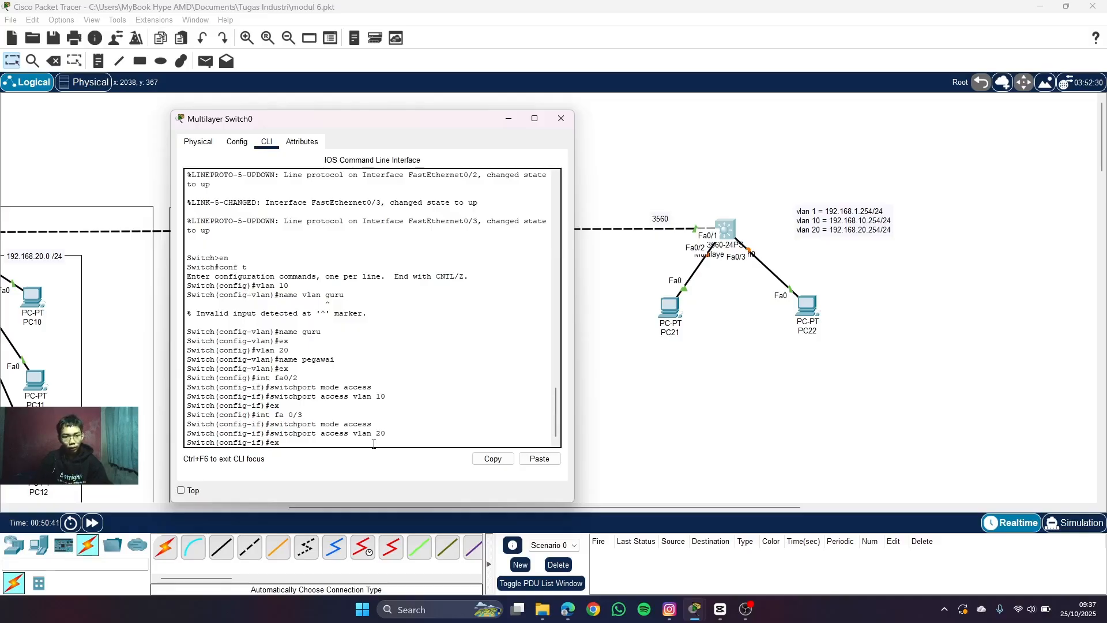
- Leave the fa0/3 configuration and enter interface configuration for VLAN 10 on the multilayer switch
{"action": "key", "text": "Return"}
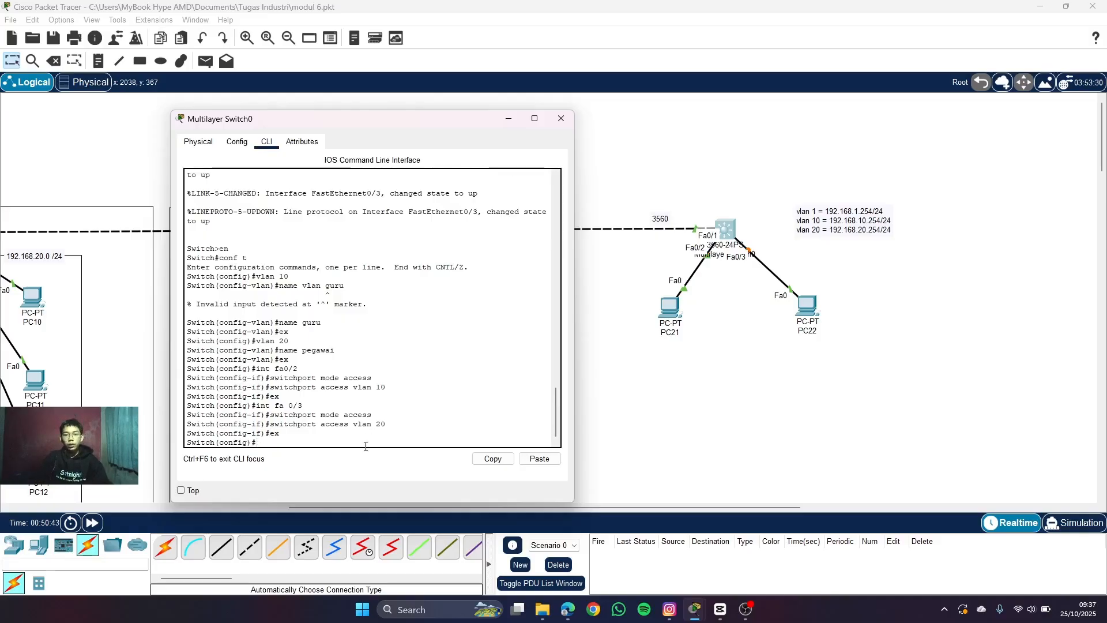
{"action": "left_click_drag", "start_coordinate": [370, 126], "coordinate": [419, 115]}
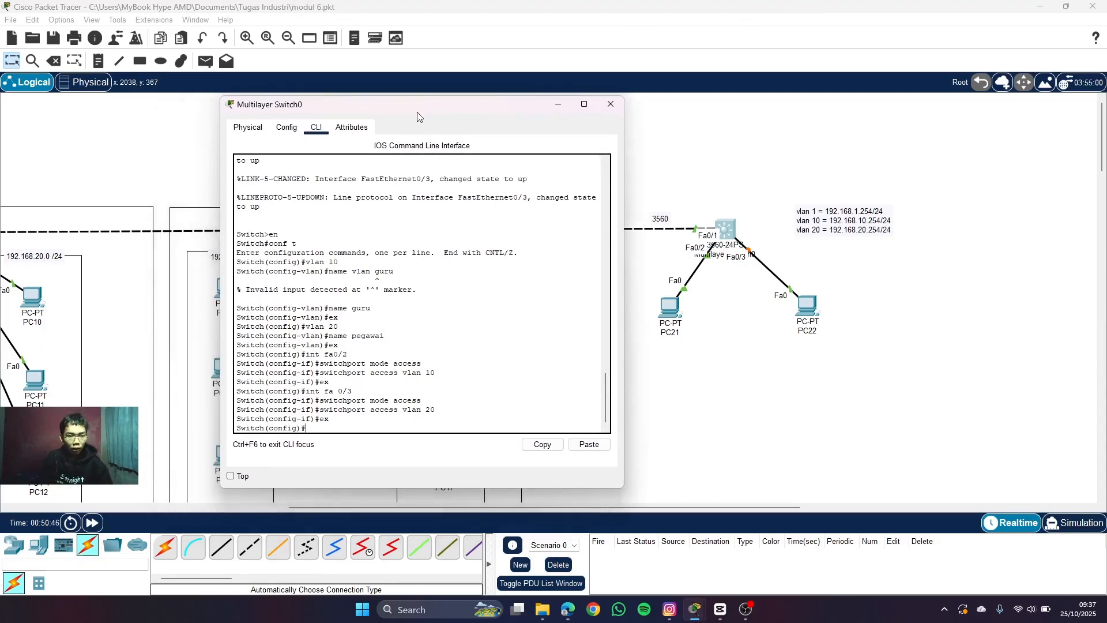
{"action": "type", "text": "int vlan 10"}
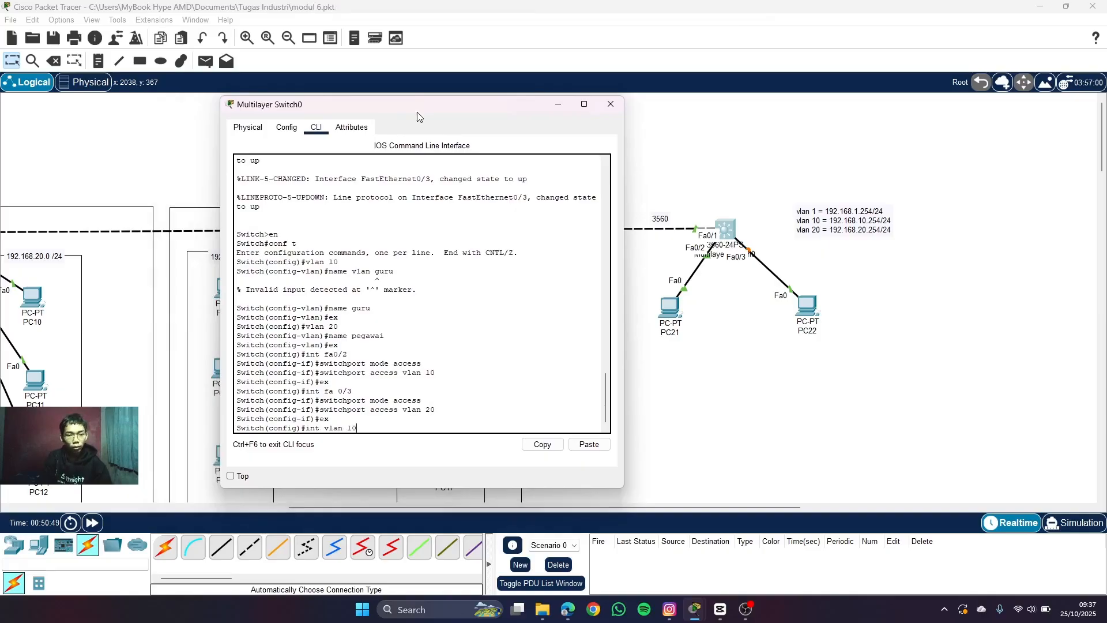
{"action": "key", "text": "Return"}
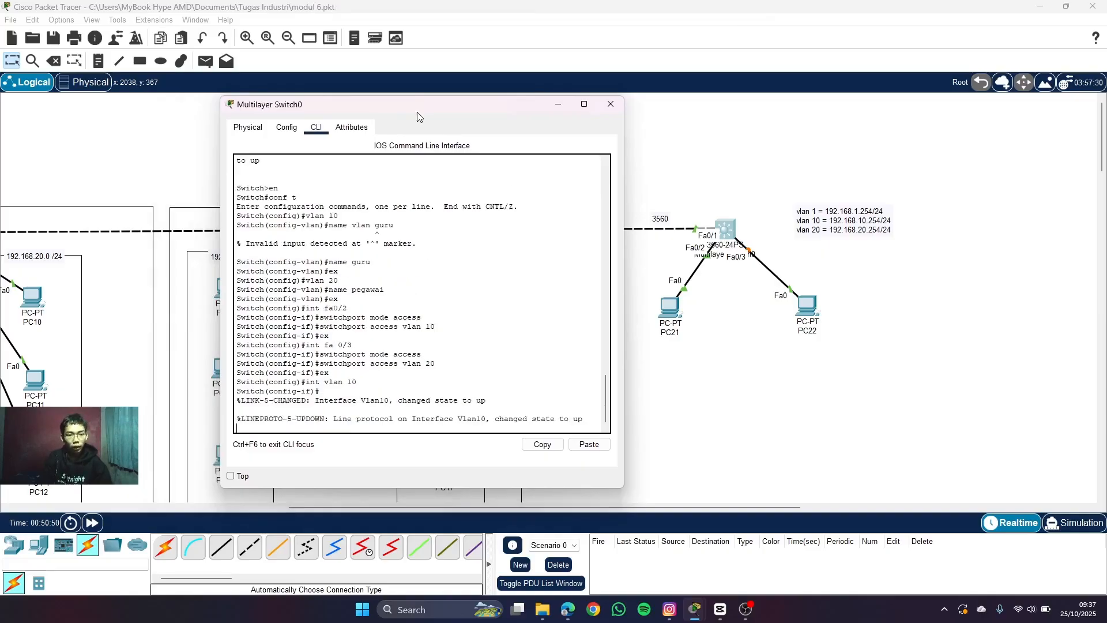
{"action": "key", "text": "Return"}
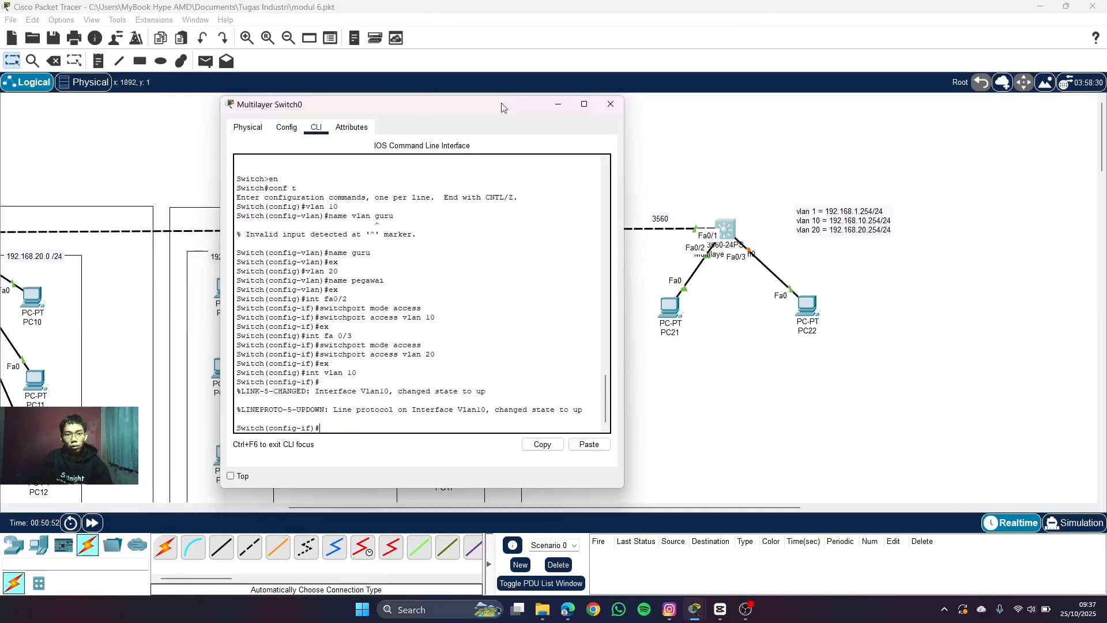
{"action": "mouse_move", "coordinate": [493, 112]}
{"action": "left_mouse_down"}
{"action": "mouse_move", "coordinate": [531, 137]}
{"action": "mouse_move", "coordinate": [459, 135]}
{"action": "mouse_move", "coordinate": [475, 113]}
{"action": "left_mouse_up"}
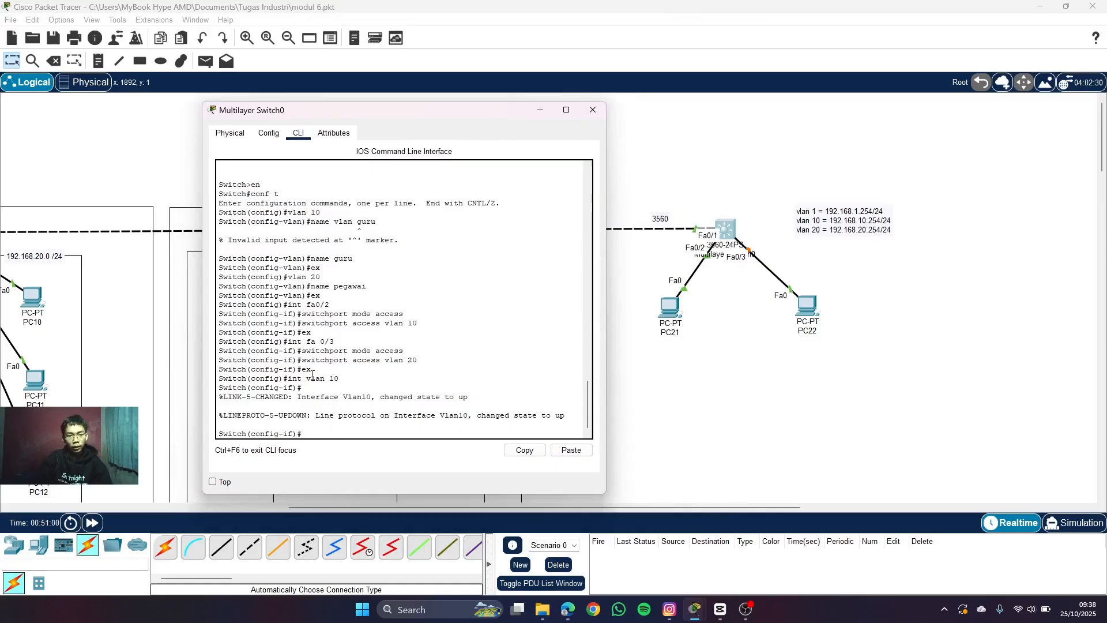
{"action": "mouse_move", "coordinate": [316, 379]}
{"action": "left_mouse_down"}
{"action": "mouse_move", "coordinate": [352, 383]}
{"action": "mouse_move", "coordinate": [308, 379]}
{"action": "left_mouse_up"}
{"action": "left_click", "coordinate": [338, 433]}
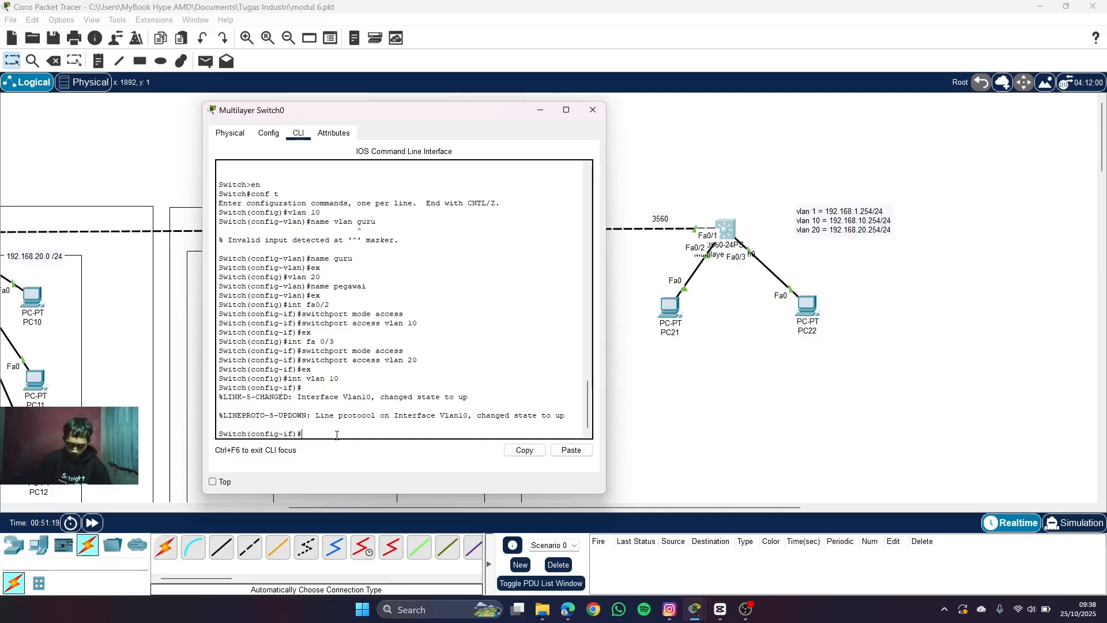
- Assign IP address 192.168.10.254 with mask 255.255.255.0 to the VLAN 10 interface and return to global configuration mode
{"action": "type", "text": "ip "}
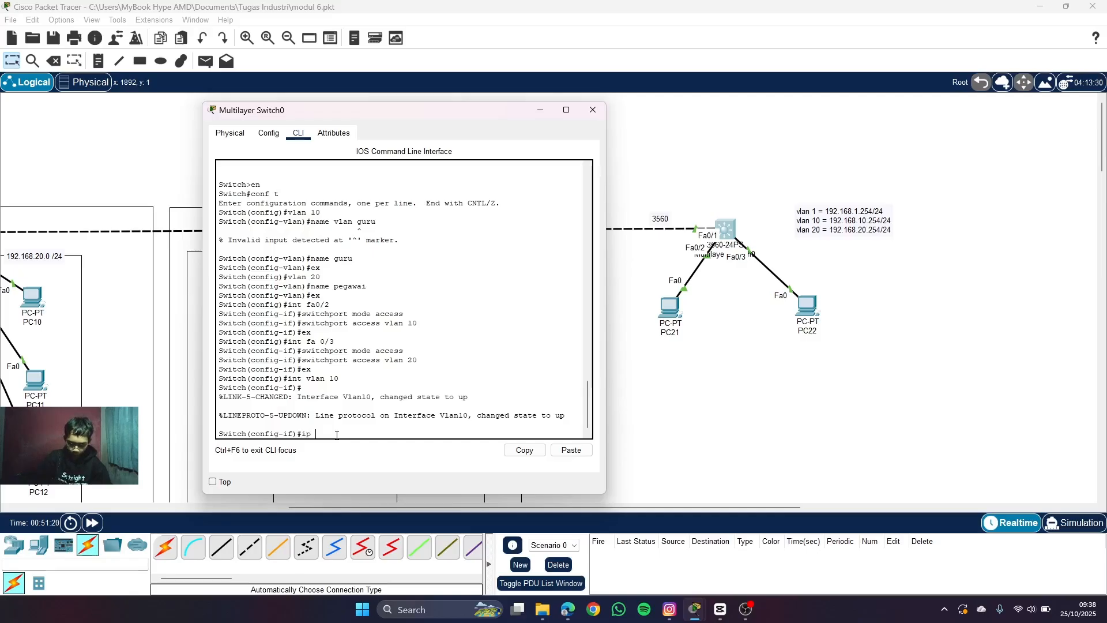
{"action": "type", "text": "adde"}
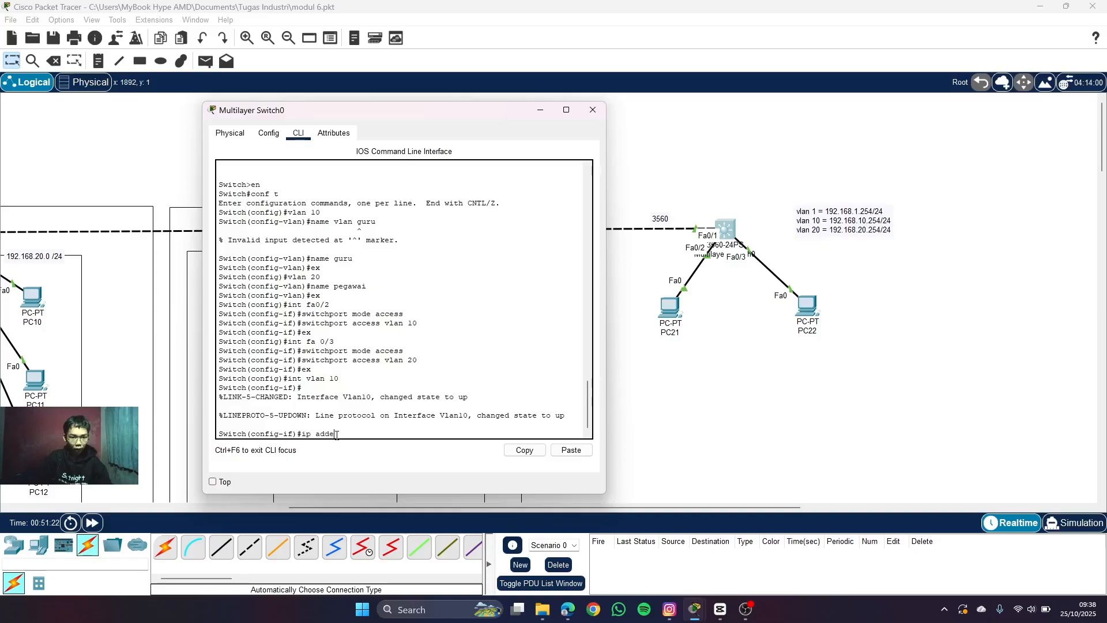
{"action": "key", "text": "BackSpace"}
{"action": "key", "text": "Tab"}
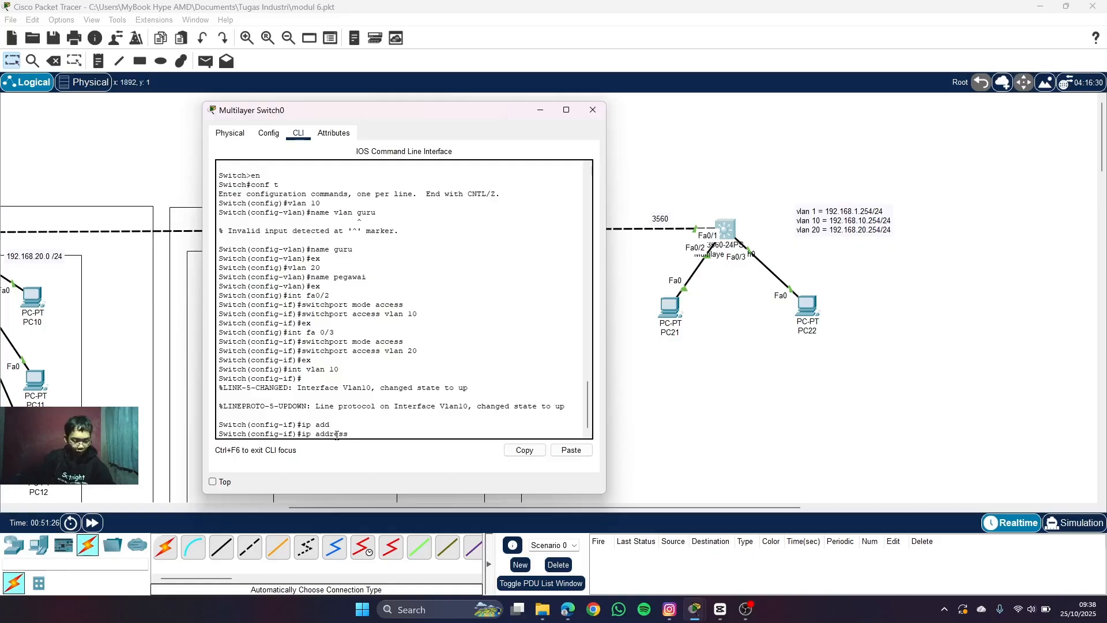
{"action": "type", "text": "192.1"}
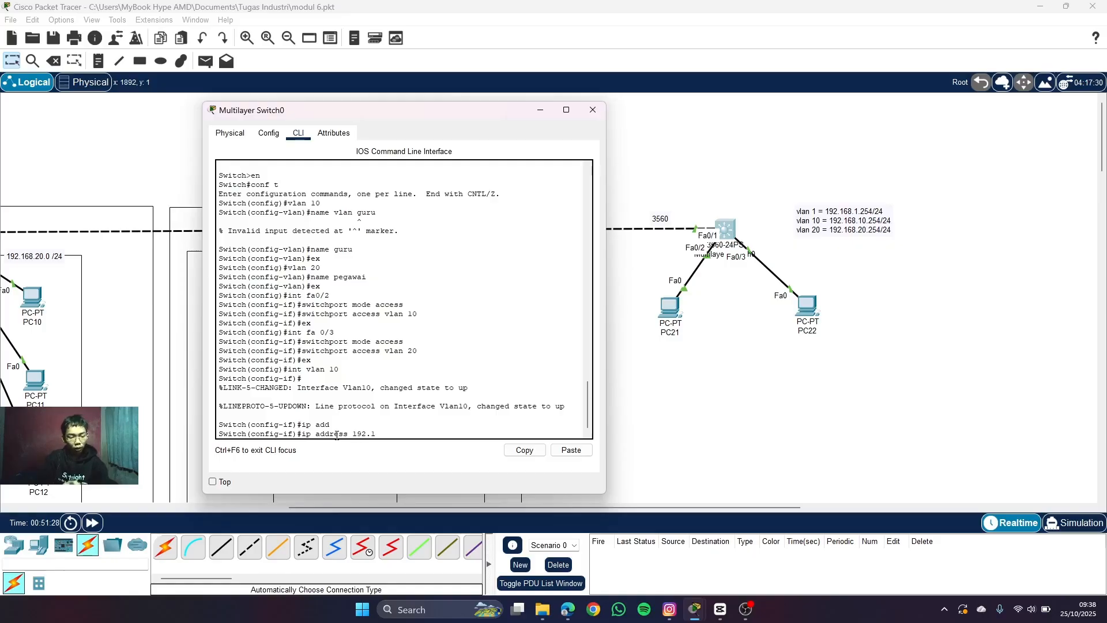
{"action": "type", "text": "68.10"}
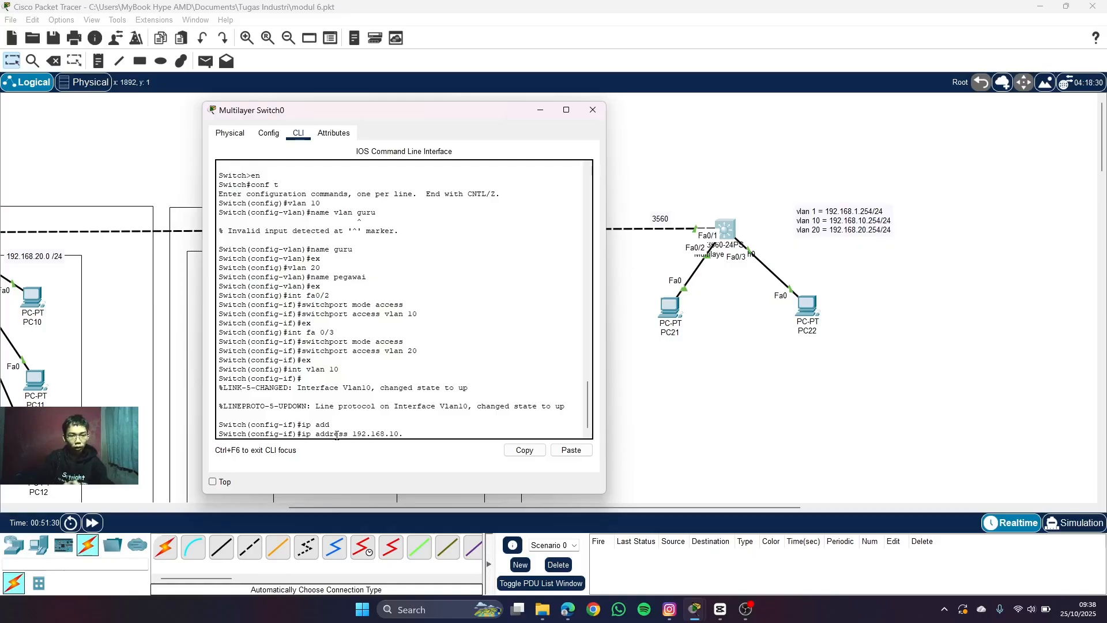
{"action": "type", "text": ".254 255.255.255"}
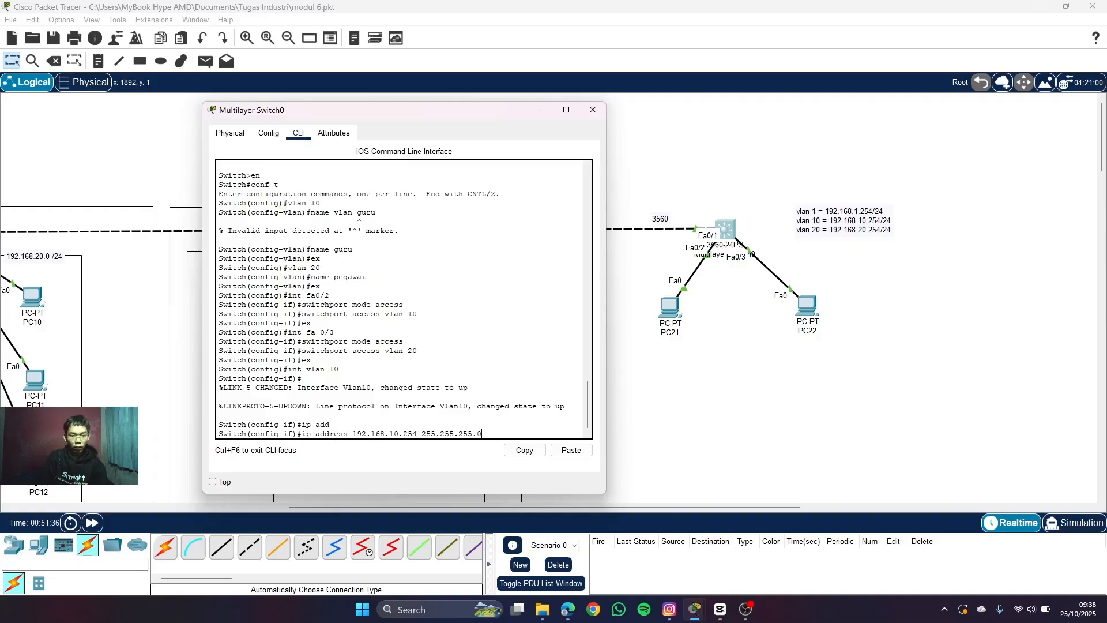
{"action": "type", "text": ".0"}
{"action": "key", "text": "Return"}
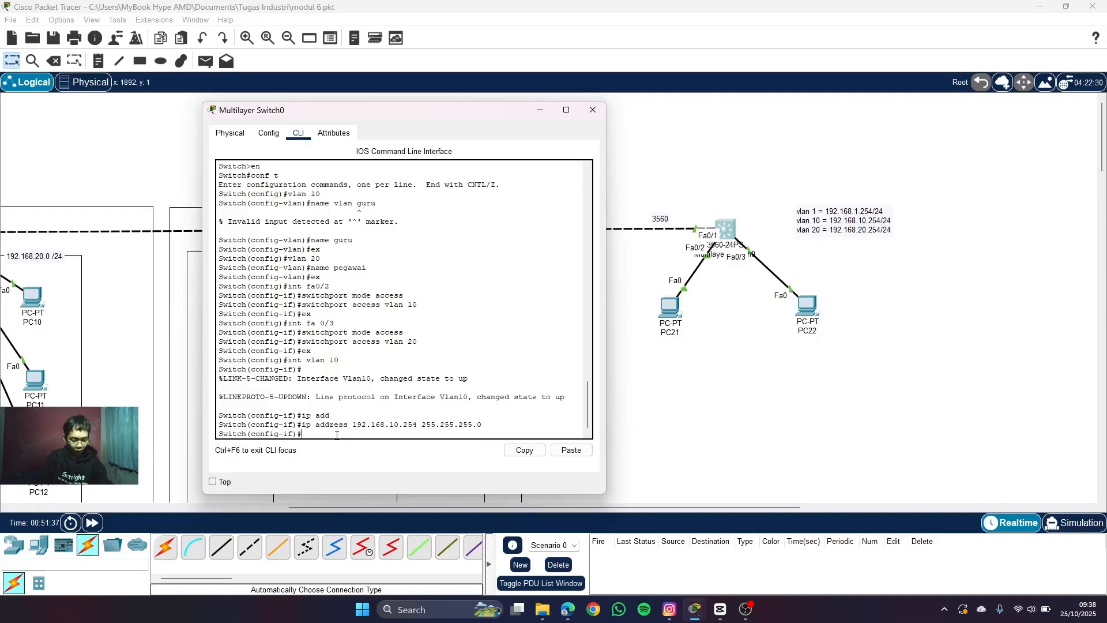
{"action": "type", "text": "ex"}
{"action": "key", "text": "Return"}
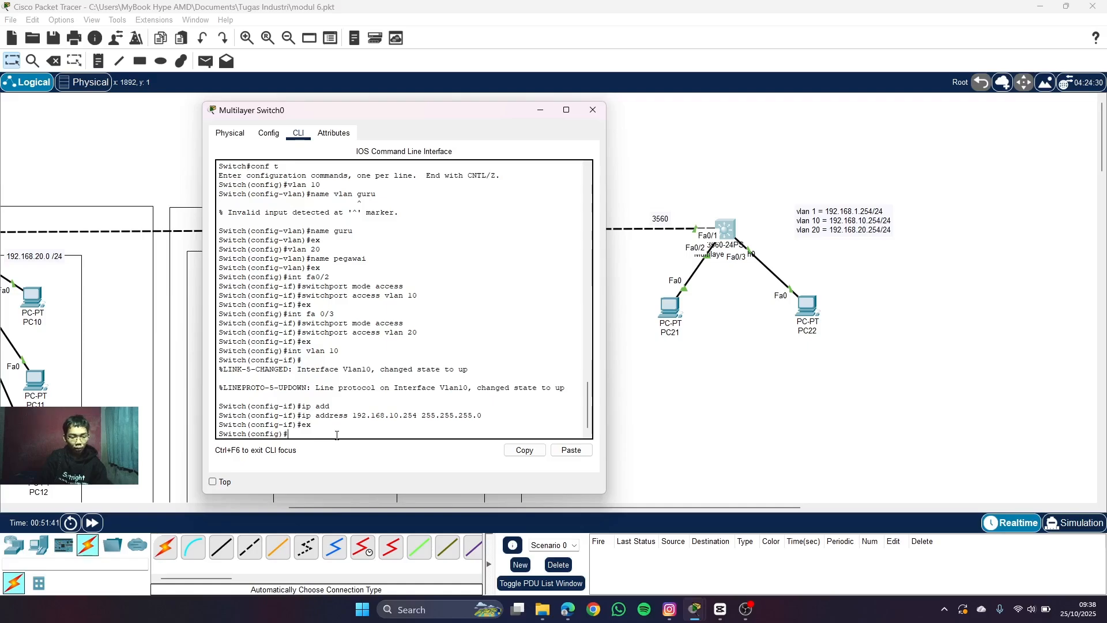
{"action": "type", "text": "vlan 20"}
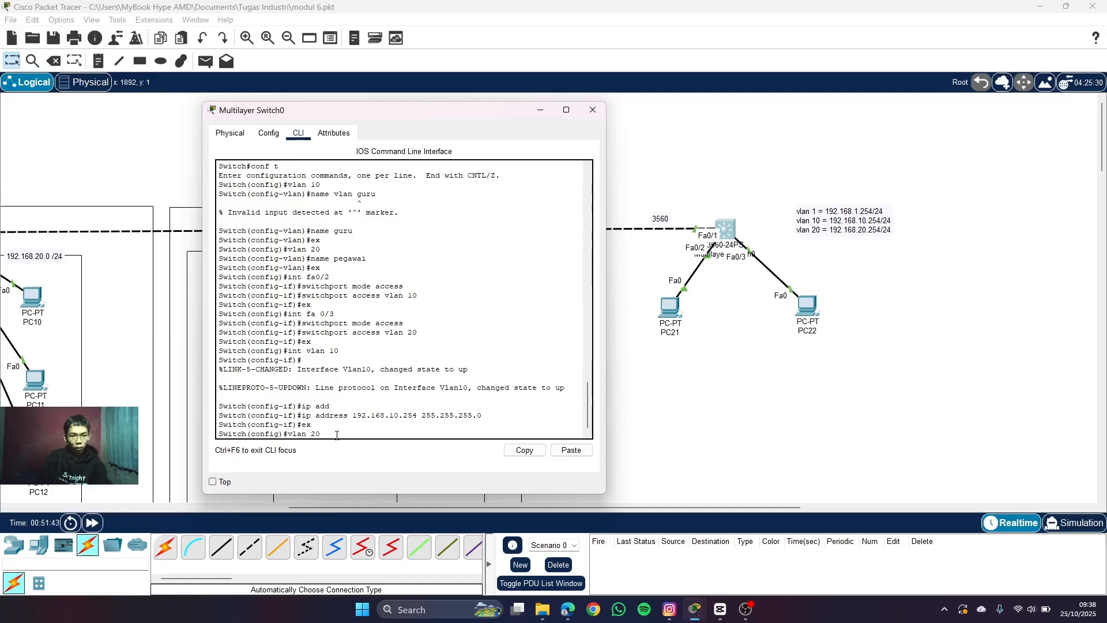
{"action": "key", "text": "Return"}
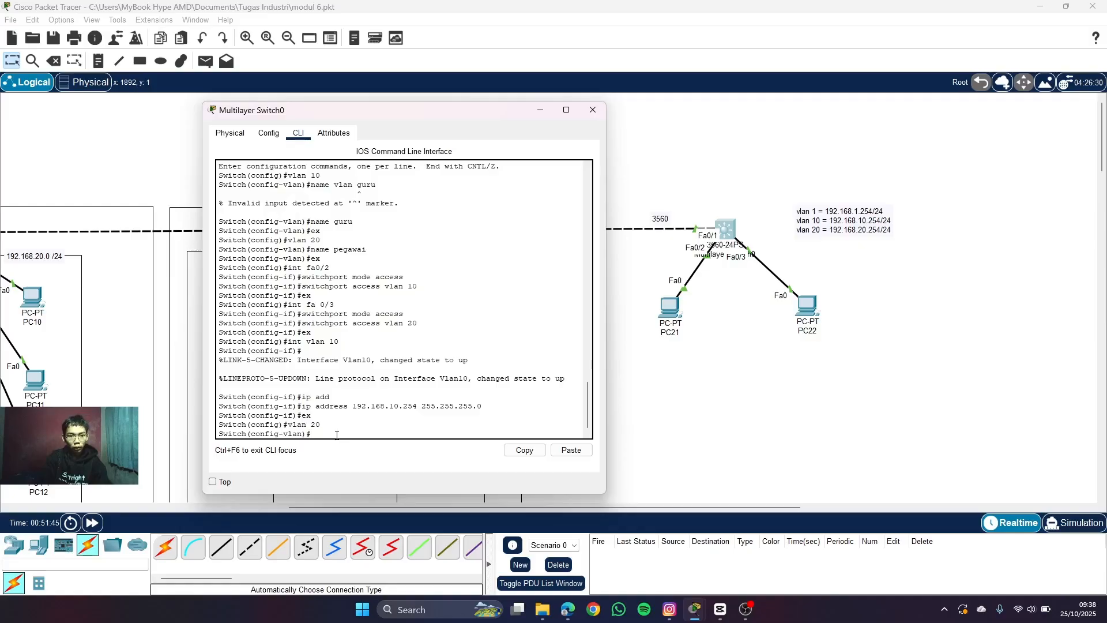
{"action": "type", "text": "ip a"}
{"action": "key", "text": "Tab"}
{"action": "type", "text": "dd"}
{"action": "key", "text": "Tab"}
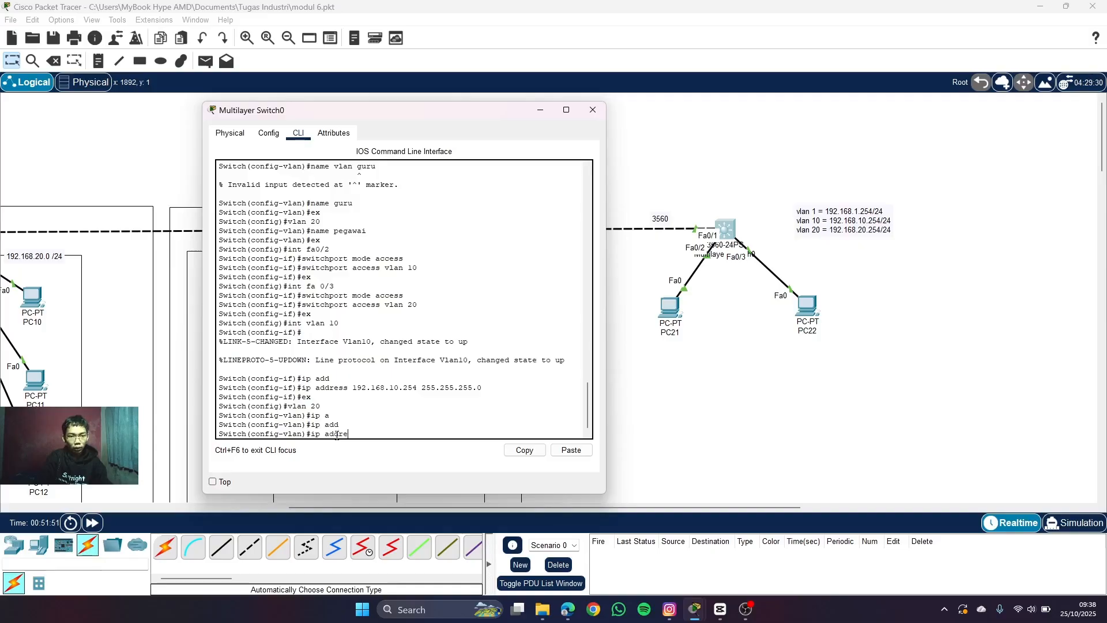
{"action": "type", "text": "re"}
{"action": "key", "text": "Tab"}
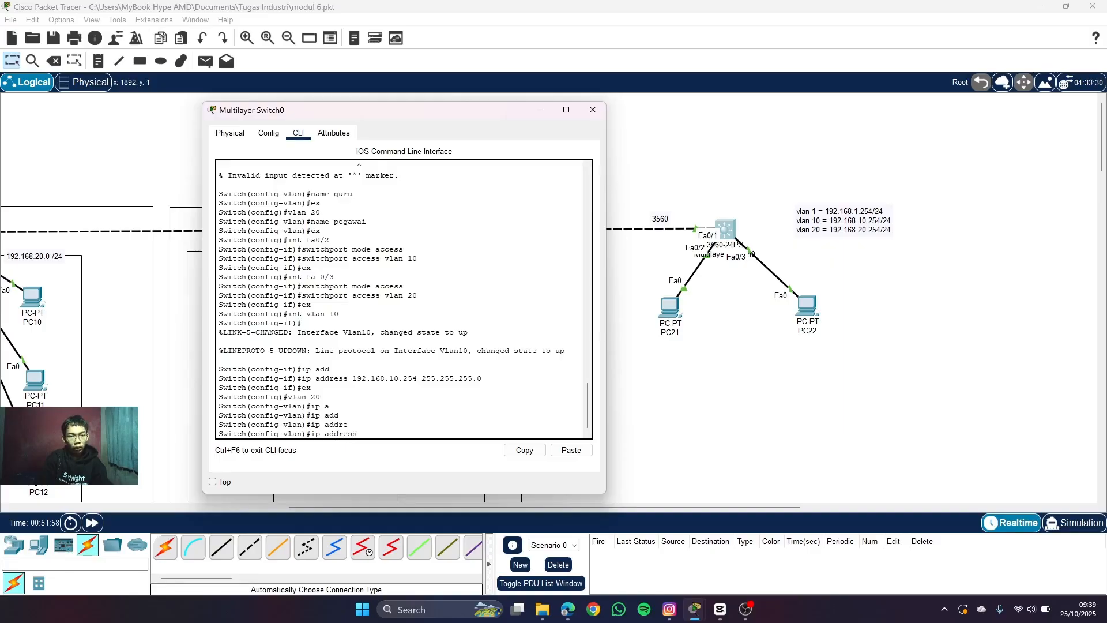
{"action": "type", "text": "192"}
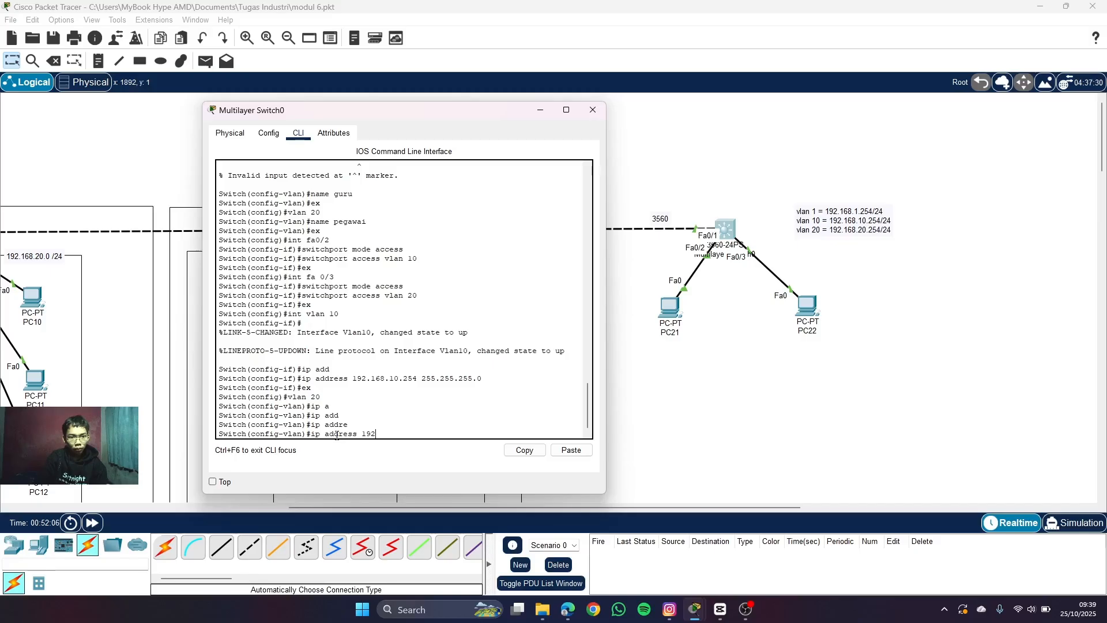
{"action": "key", "text": "BackSpace"}
{"action": "key", "text": "BackSpace"}
{"action": "key", "text": "BackSpace"}
{"action": "key", "text": "BackSpace"}
{"action": "key", "text": "BackSpace"}
{"action": "key", "text": "BackSpace"}
{"action": "key", "text": "BackSpace"}
{"action": "key", "text": "BackSpace"}
{"action": "key", "text": "BackSpace"}
{"action": "key", "text": "BackSpace"}
{"action": "key", "text": "BackSpace"}
{"action": "key", "text": "BackSpace"}
{"action": "key", "text": "BackSpace"}
{"action": "type", "text": "ex"}
{"action": "key", "text": "Return"}
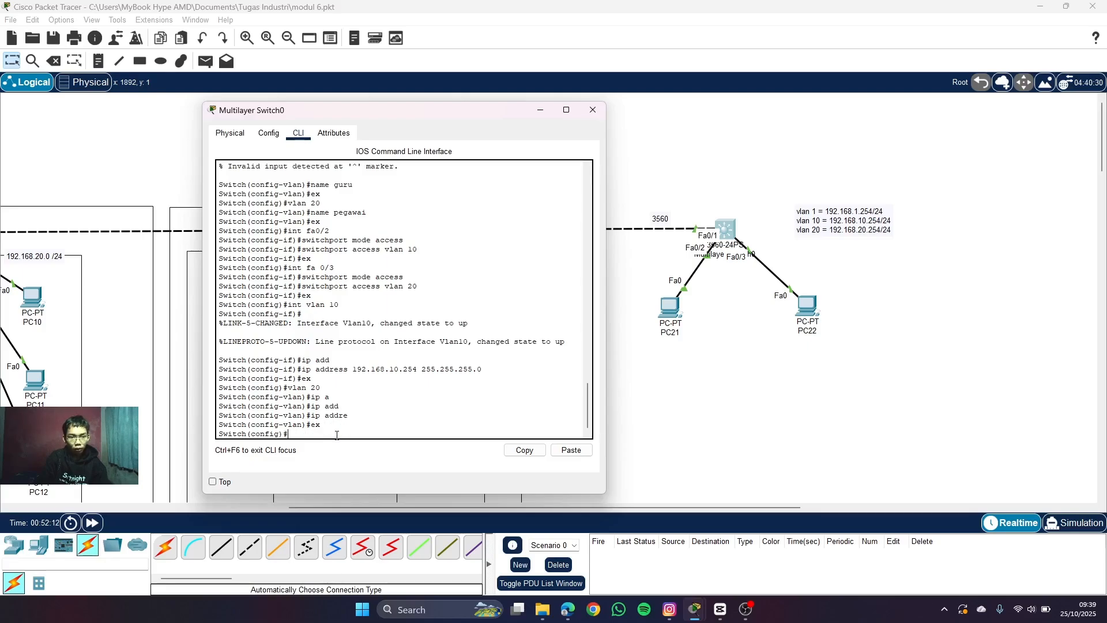
- Configure the VLAN 20 interface with IP address 192.168.20.254 and mask 255.255.255.0, and exit the interface configuration
{"action": "type", "text": "int vl"}
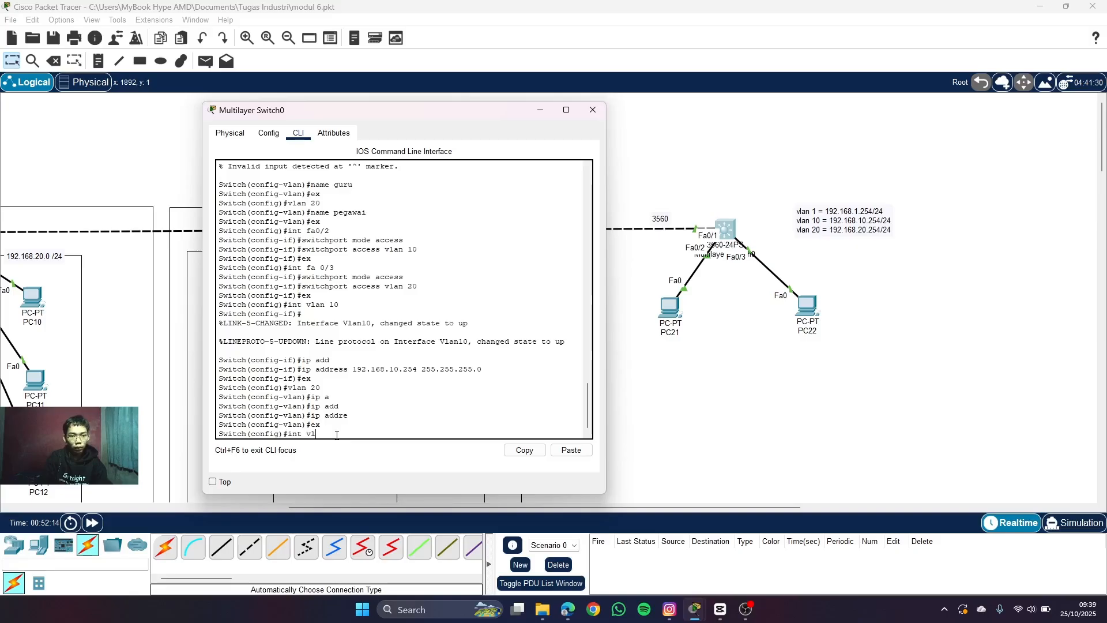
{"action": "type", "text": "an 1020"}
{"action": "key", "text": "Return"}
{"action": "key", "text": "Return"}
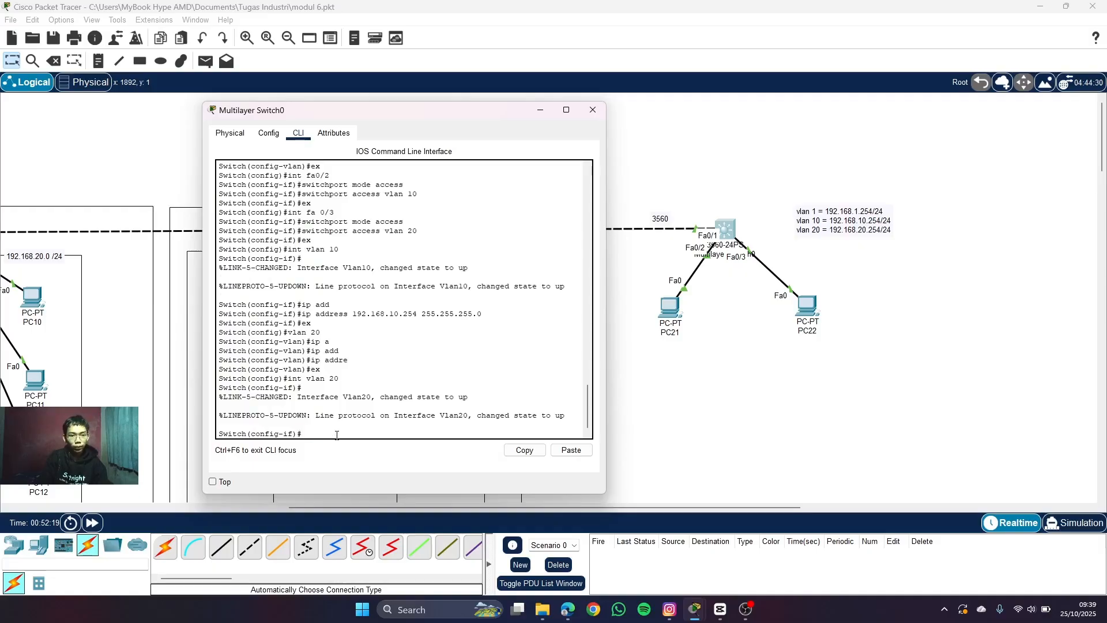
{"action": "type", "text": "ip add"}
{"action": "key", "text": "Tab"}
{"action": "type", "text": "1"}
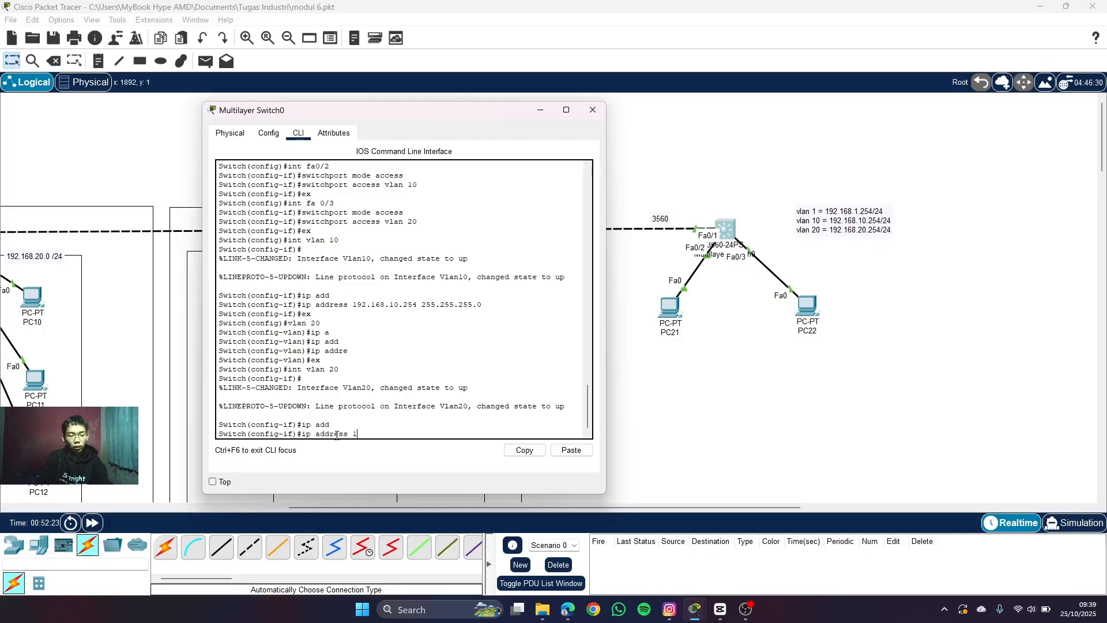
{"action": "type", "text": "92.168."}
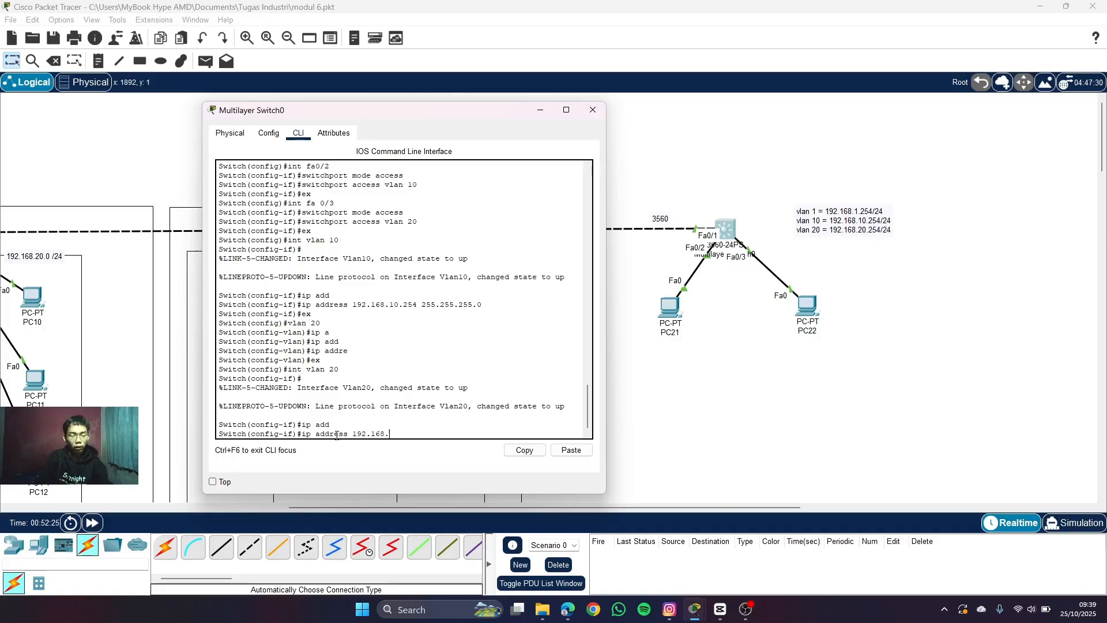
{"action": "type", "text": "20.254 255"}
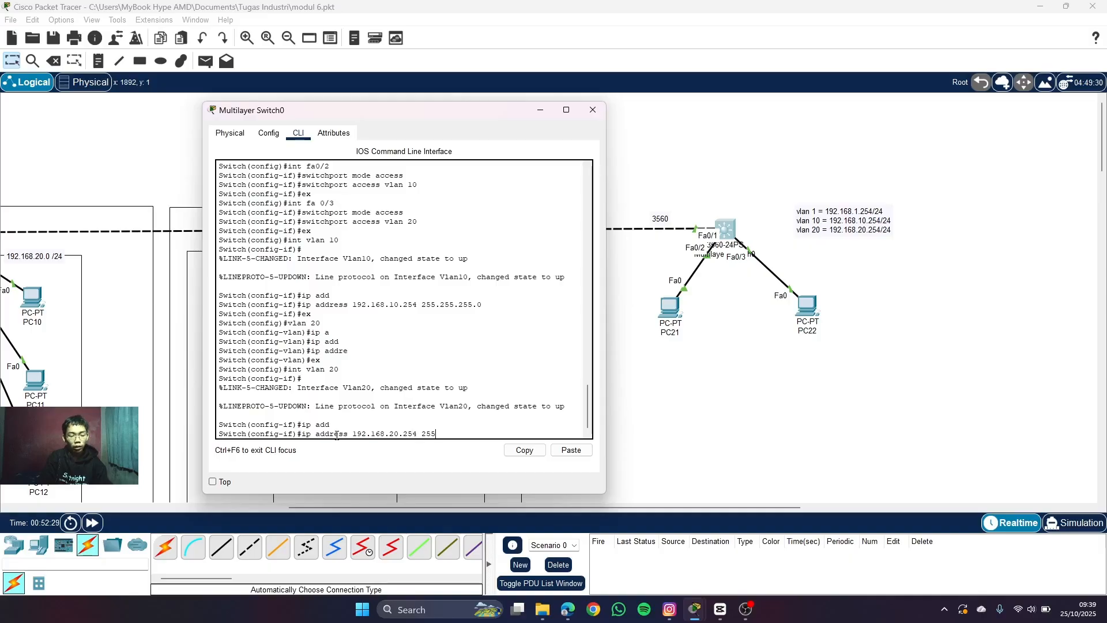
{"action": "type", "text": ".255.255.0"}
{"action": "key", "text": "Return"}
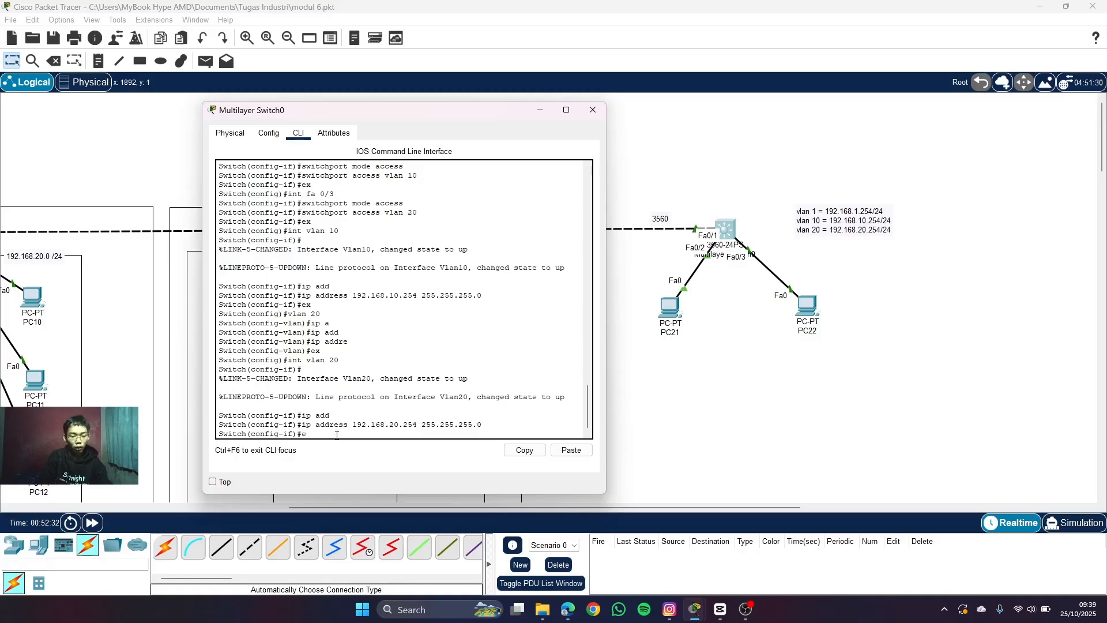
{"action": "type", "text": "ex"}
{"action": "key", "text": "Return"}
- Configure the VLAN 1 interface with IP address 192.168.1.254 and mask 255.255.255.0, and exit to global configuration mode
{"action": "type", "text": "int"}
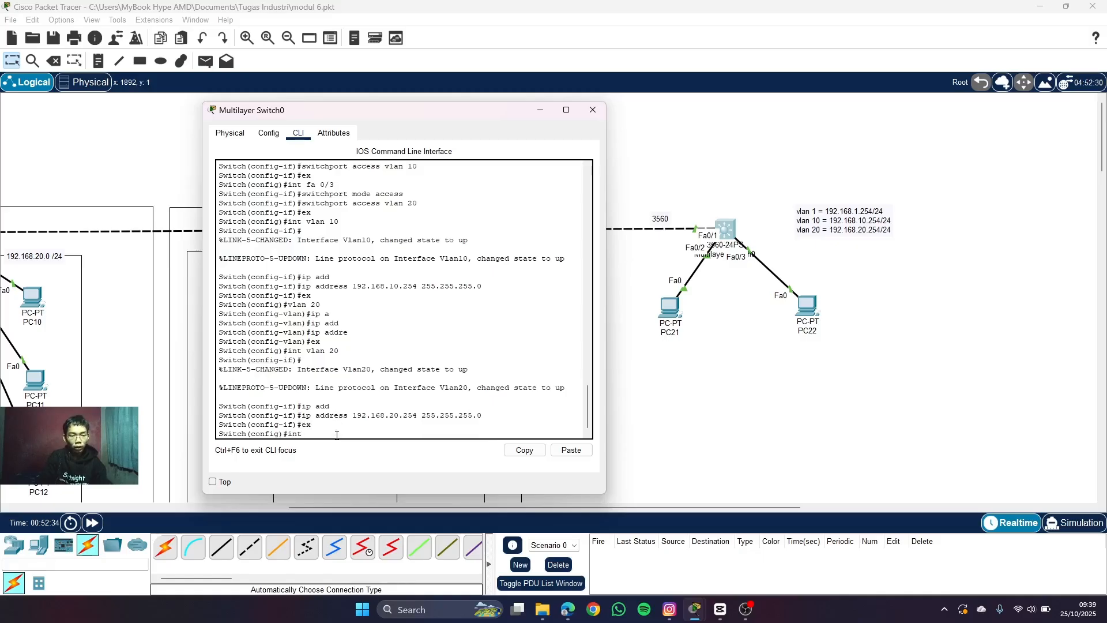
{"action": "type", "text": " vlan 1"}
{"action": "key", "text": "Return"}
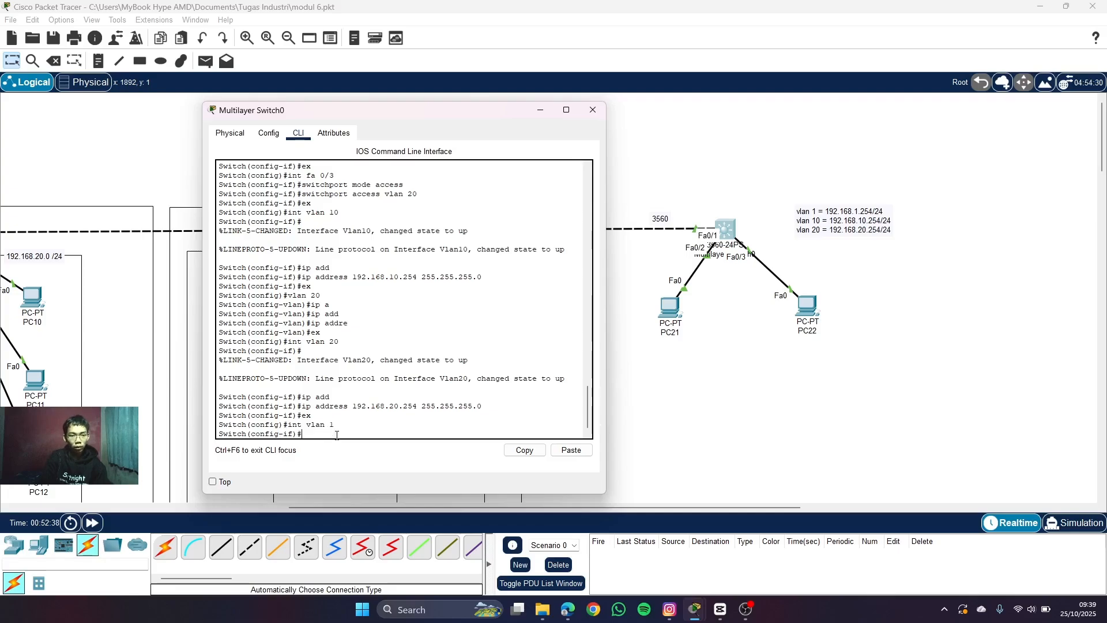
{"action": "type", "text": "ip add"}
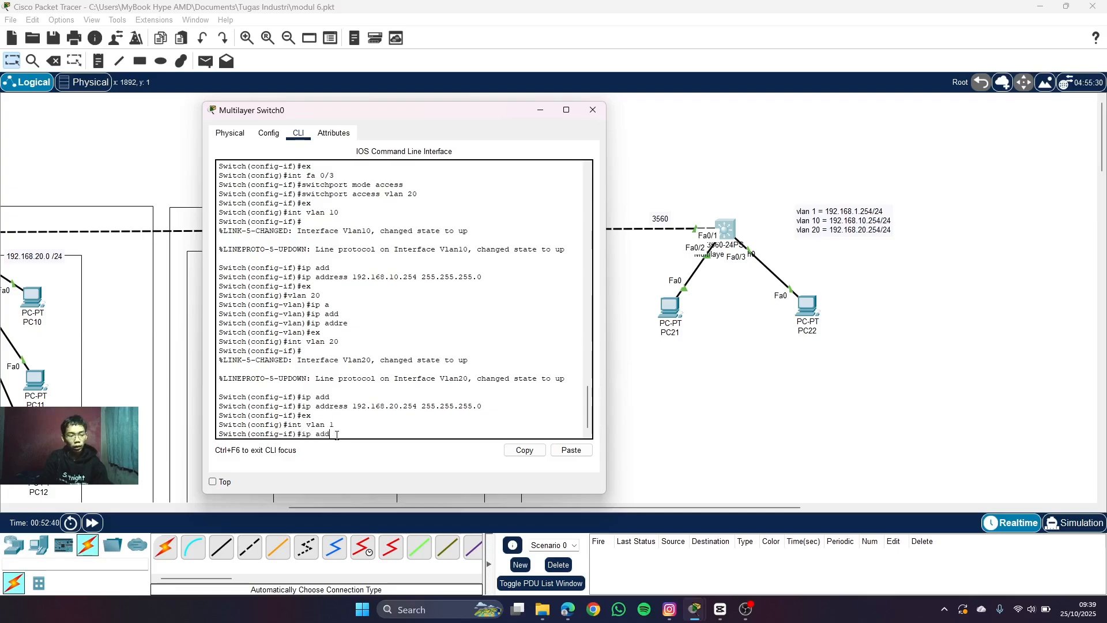
{"action": "key", "text": "Tab"}
{"action": "type", "text": ".168.1."}
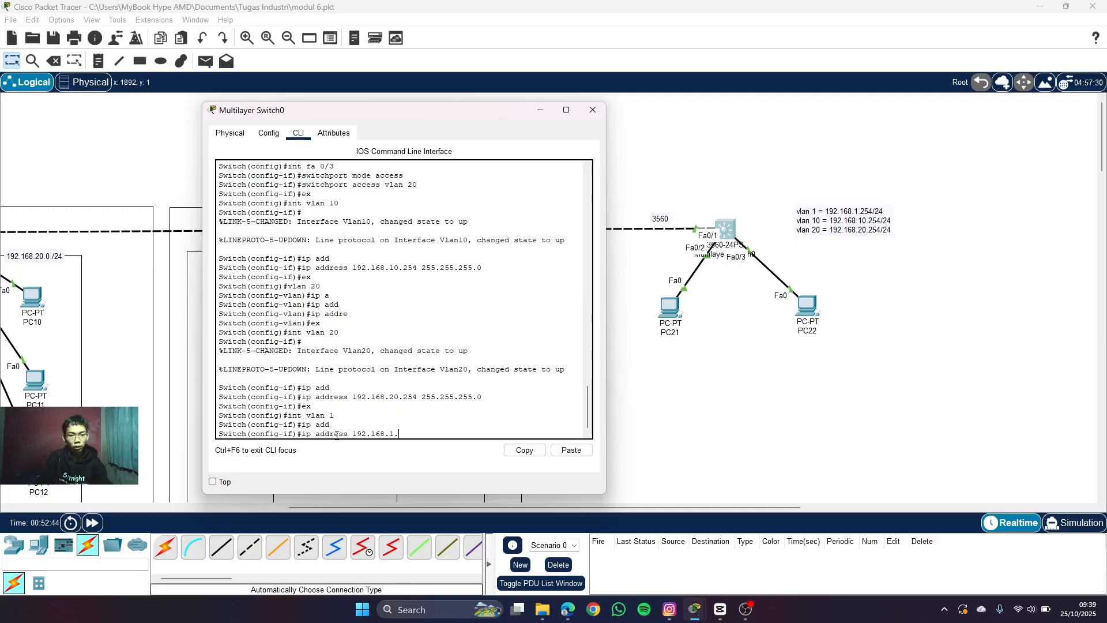
{"action": "type", "text": "254"}
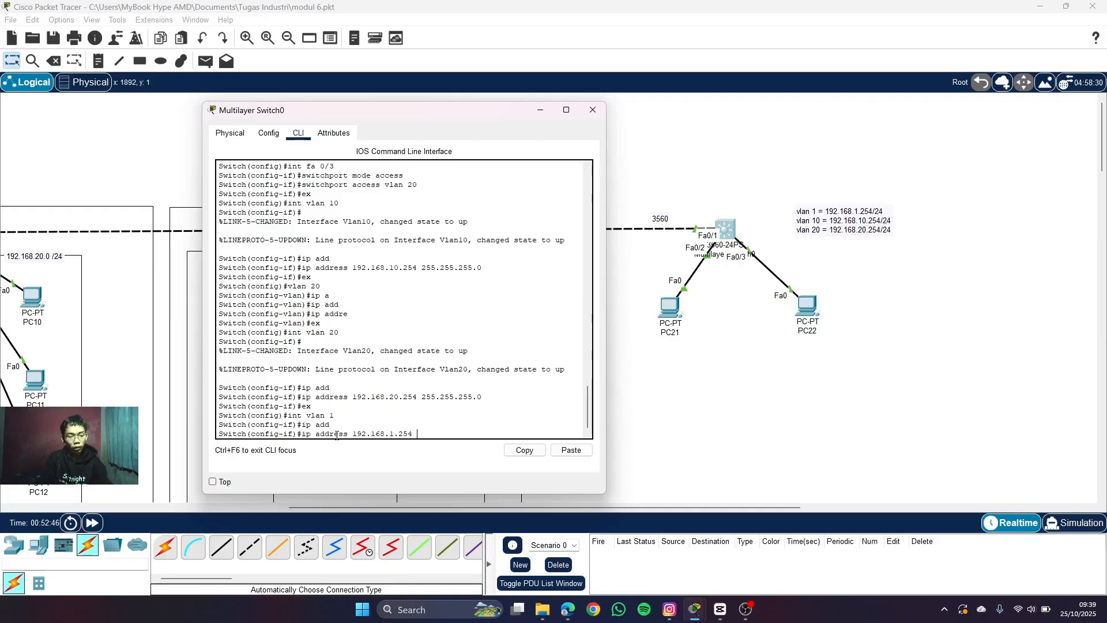
{"action": "type", "text": " 255.255.255.0"}
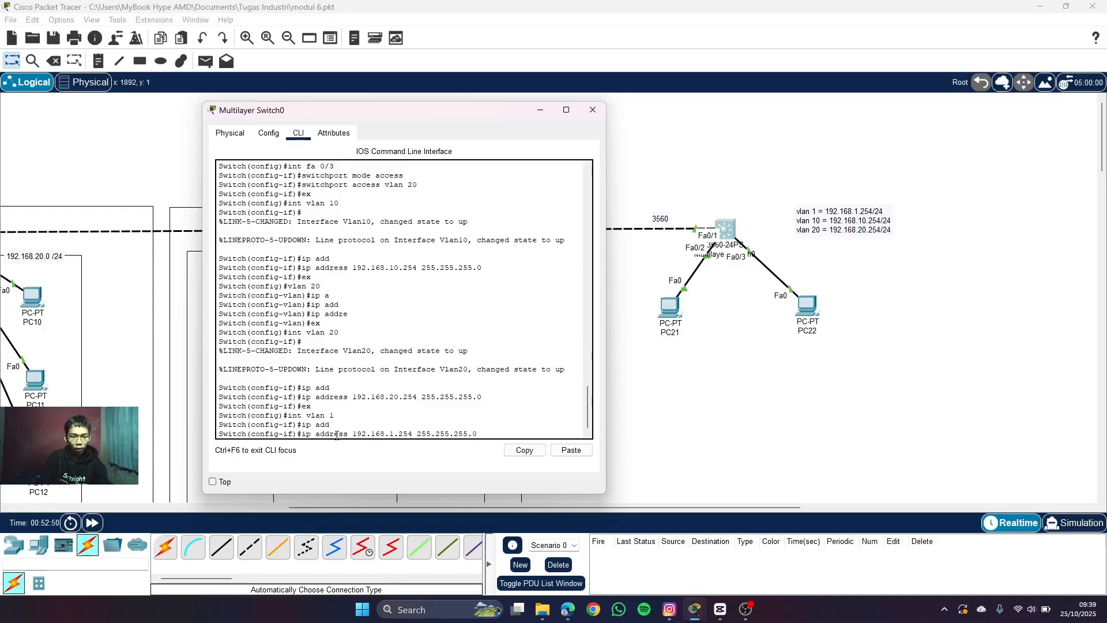
{"action": "key", "text": "Return"}
{"action": "type", "text": "e"}
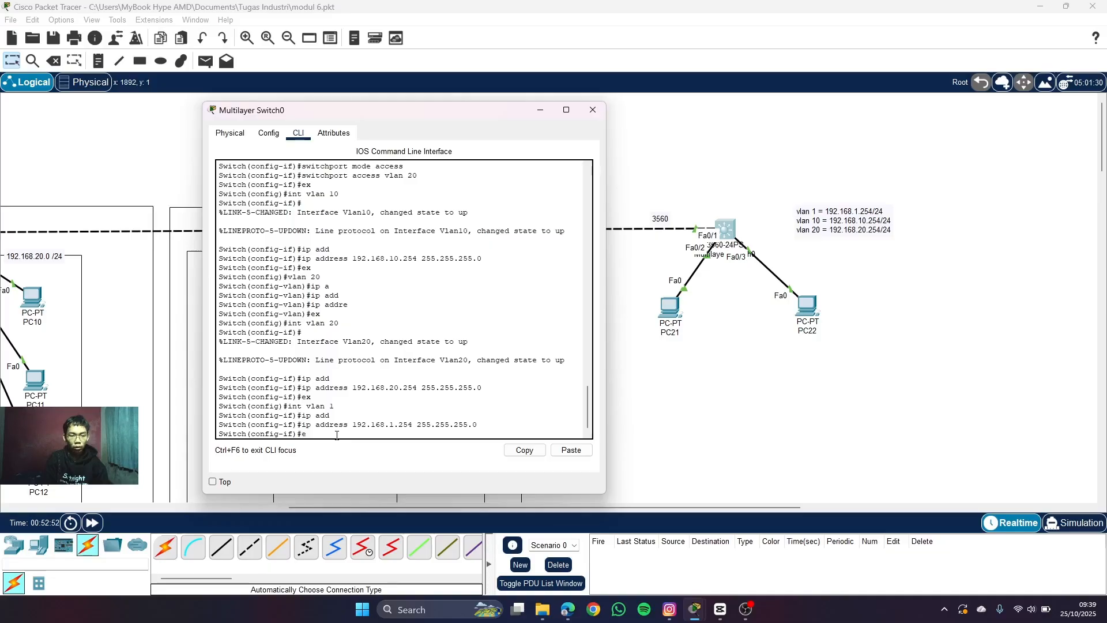
{"action": "type", "text": "x"}
{"action": "key", "text": "Return"}
- Display the complete brief summary of the switch's IP interfaces from configuration mode with do show ip int brief
{"action": "type", "text": "do show"}
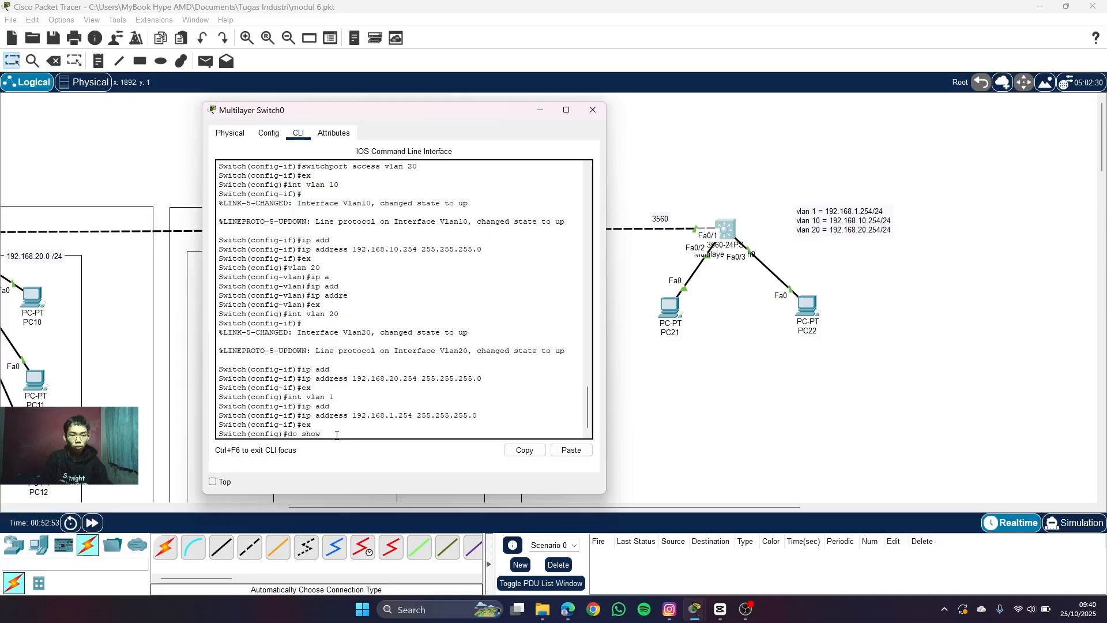
{"action": "type", "text": " ip"}
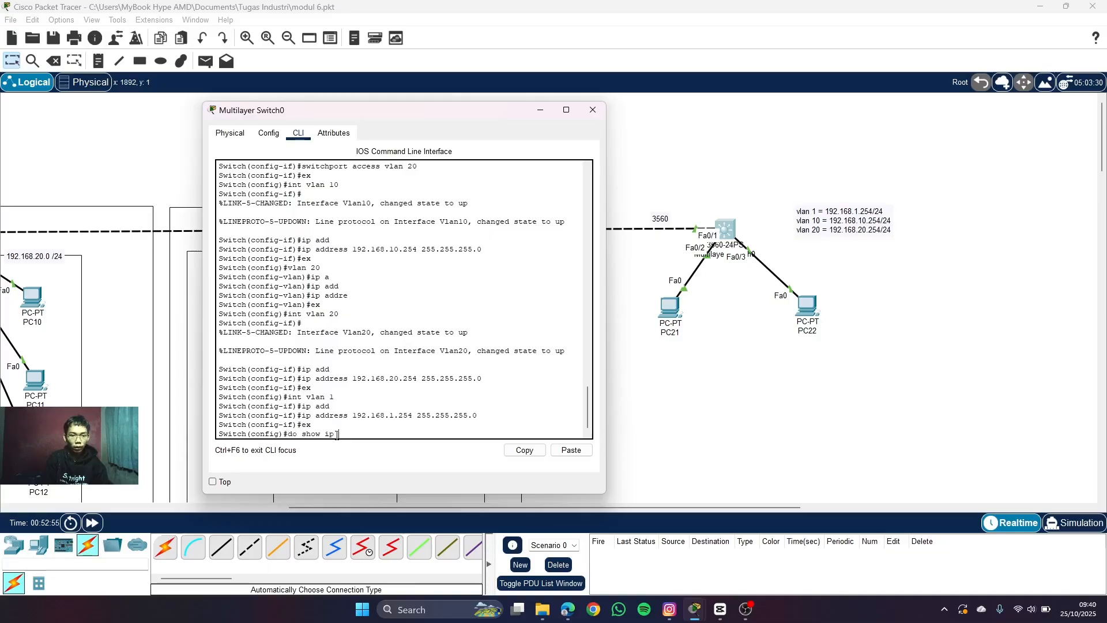
{"action": "type", "text": " int brei"}
{"action": "key", "text": "BackSpace"}
{"action": "key", "text": "BackSpace"}
{"action": "type", "text": "ie"}
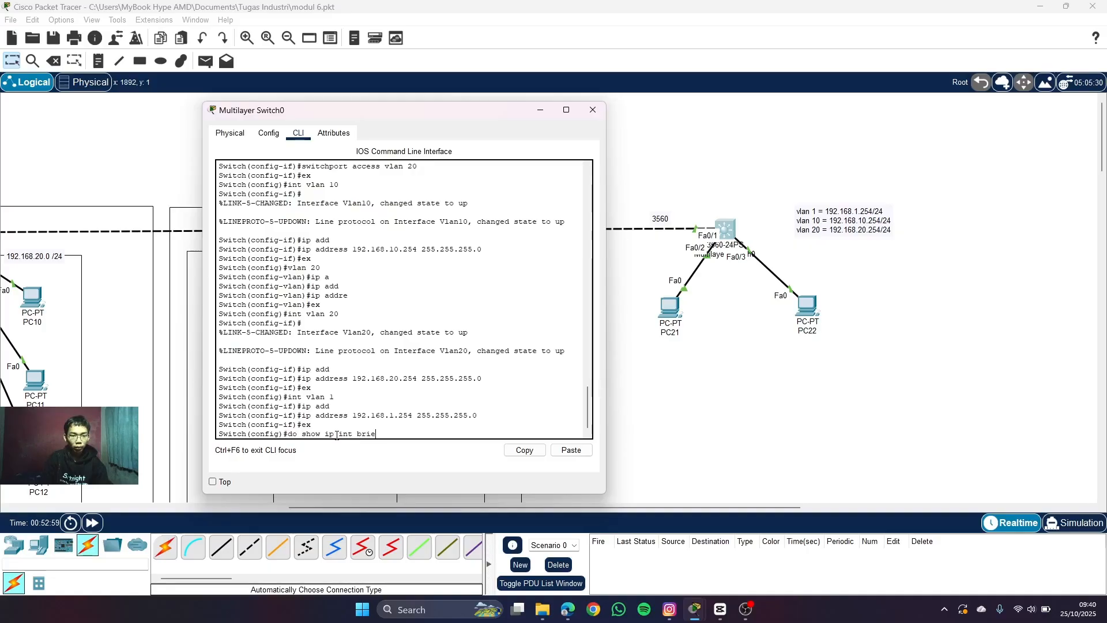
{"action": "type", "text": "f"}
{"action": "key", "text": "Return"}
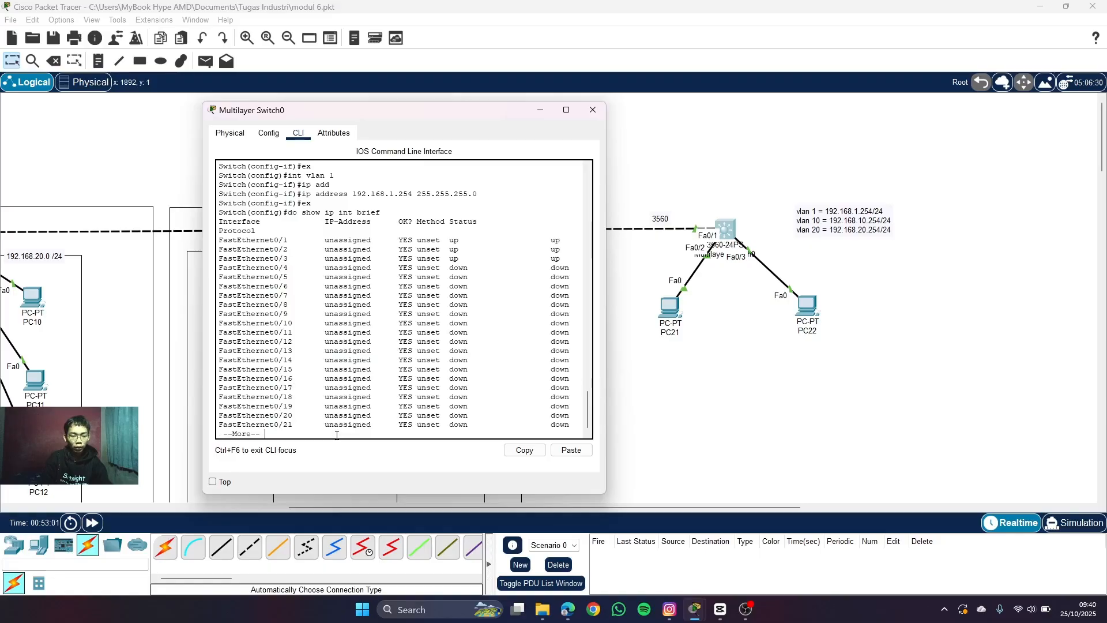
{"action": "key", "text": "space"}
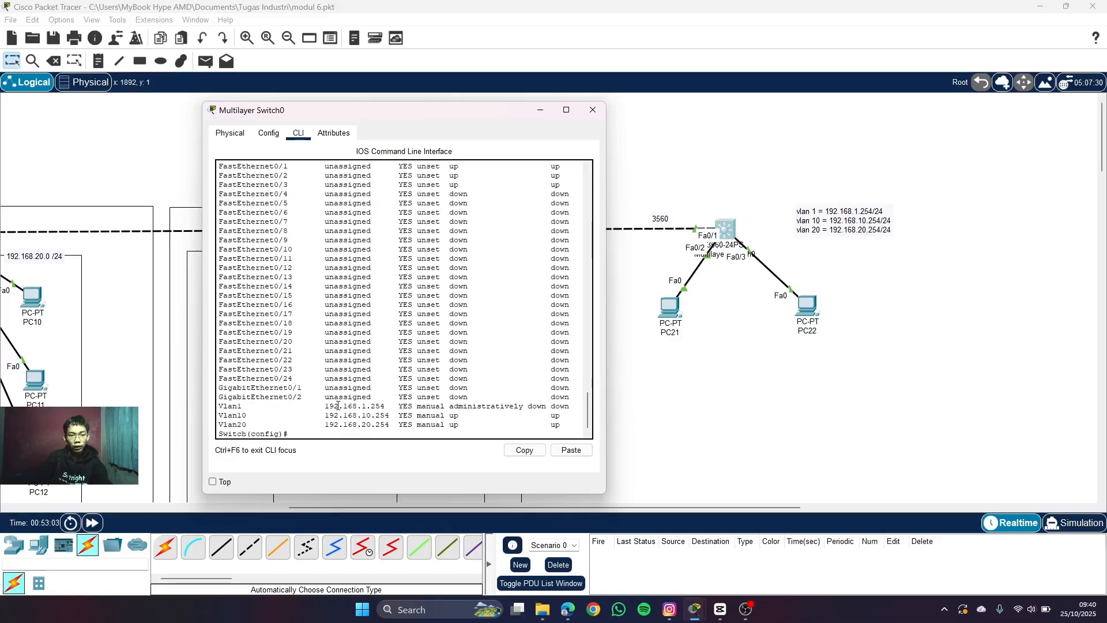
- Widen the switch window and examine the IP addresses and status of the Vlan1, Vlan10 and Vlan20 interfaces in the summary
{"action": "left_click_drag", "start_coordinate": [606, 306], "coordinate": [764, 311]}
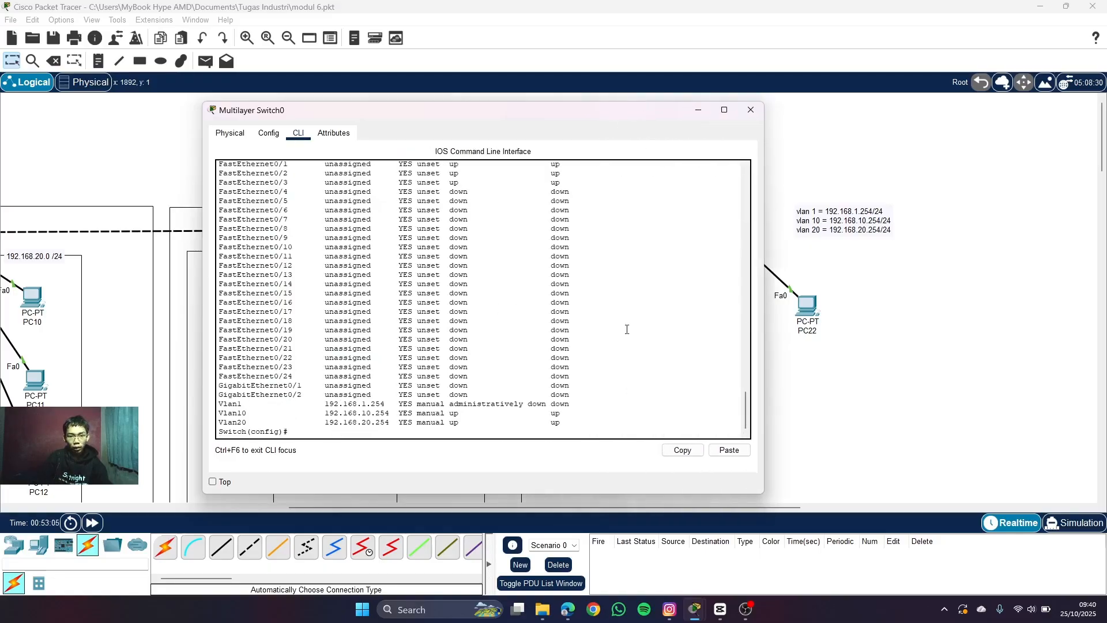
{"action": "left_click_drag", "start_coordinate": [219, 413], "coordinate": [397, 409]}
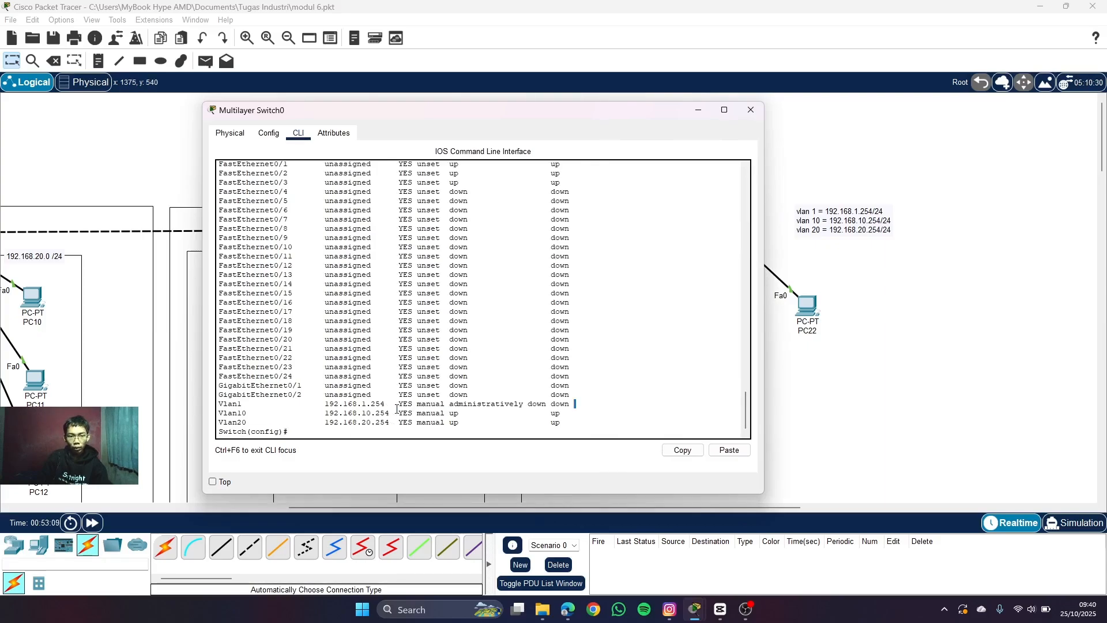
{"action": "left_click", "coordinate": [368, 414]}
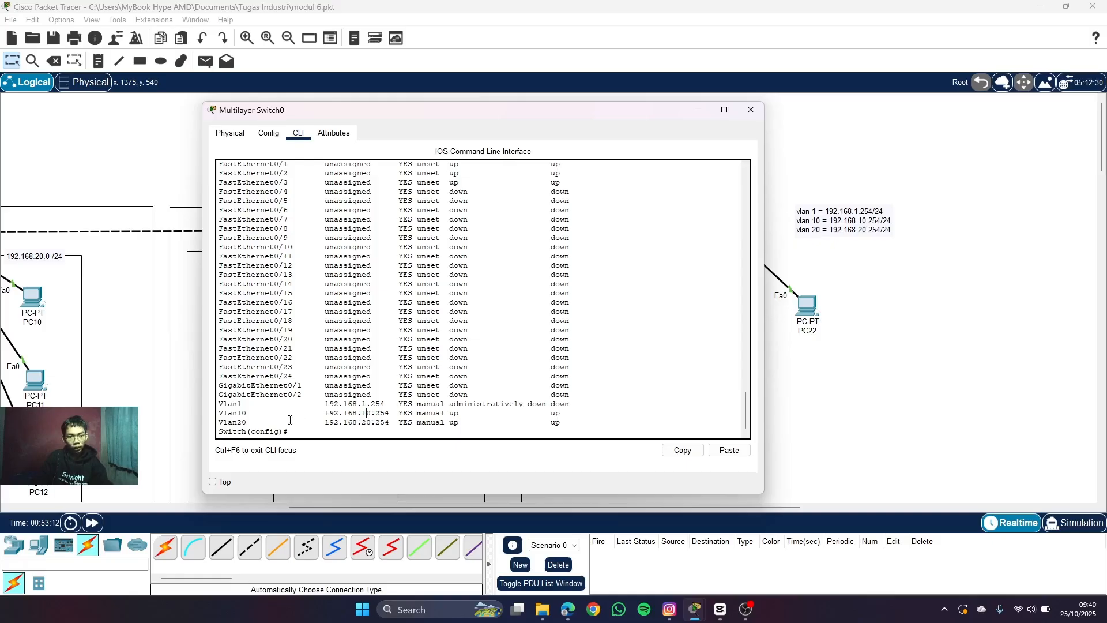
{"action": "left_click_drag", "start_coordinate": [219, 422], "coordinate": [390, 421]}
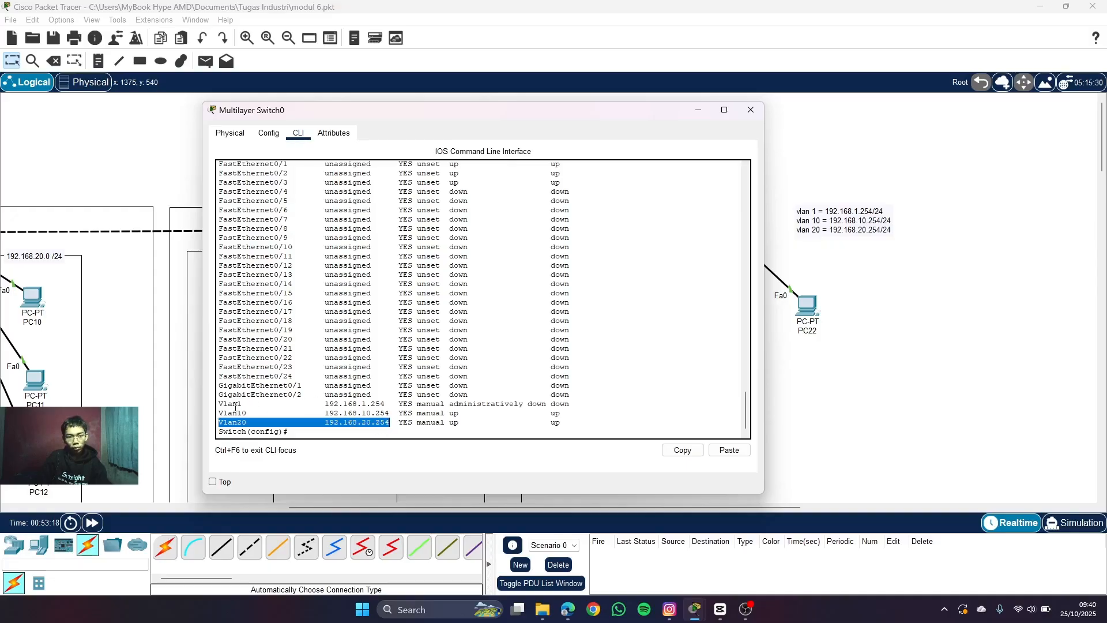
{"action": "left_click_drag", "start_coordinate": [219, 404], "coordinate": [389, 404]}
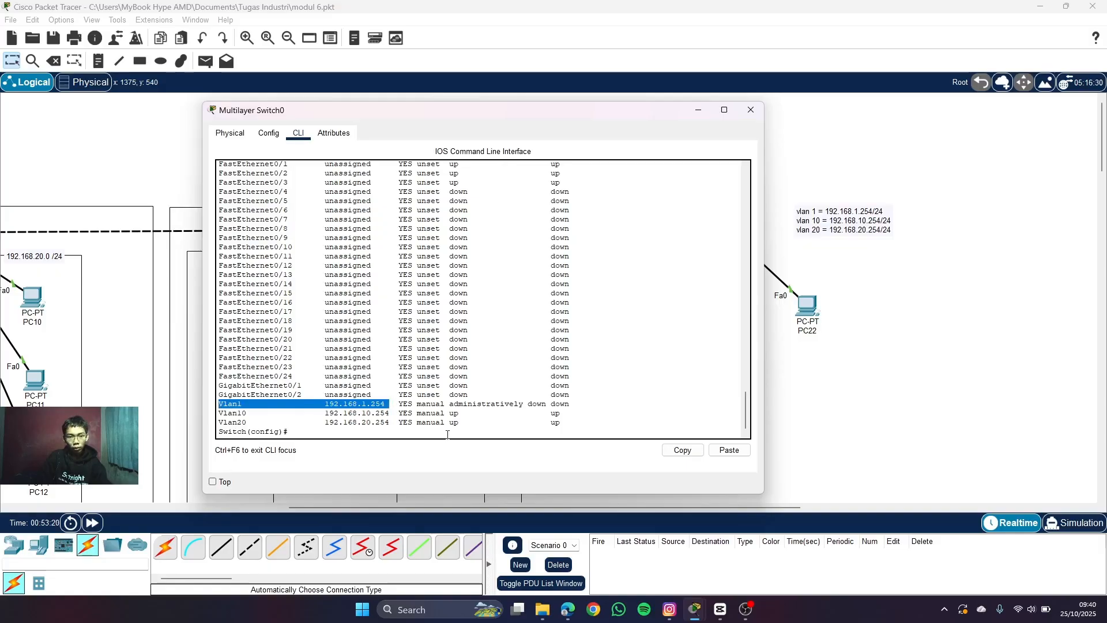
{"action": "left_click", "coordinate": [278, 413]}
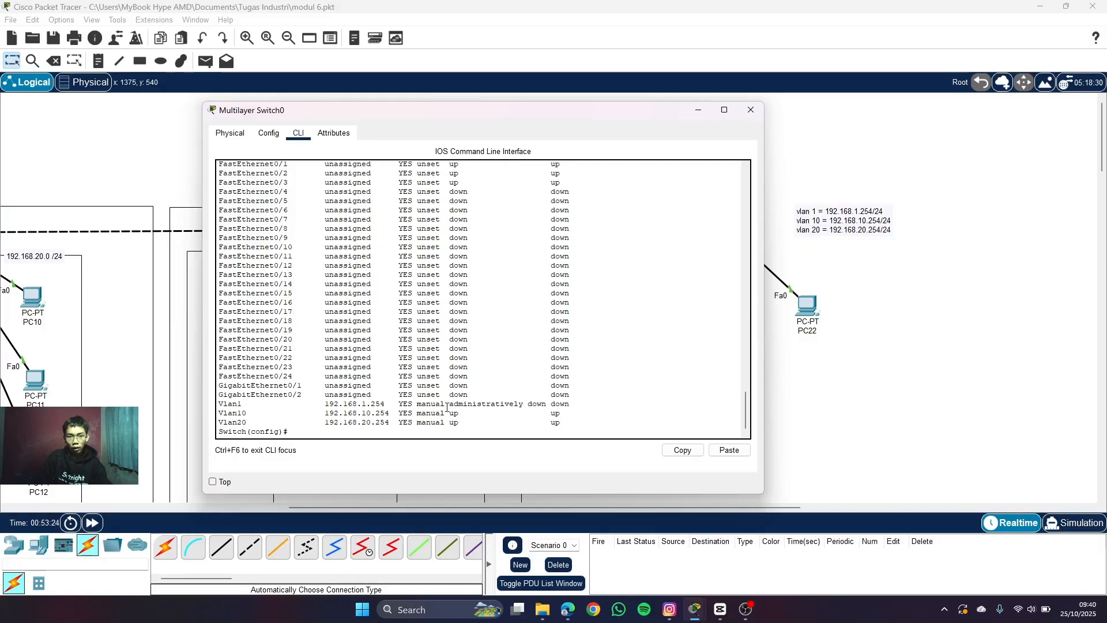
{"action": "left_click_drag", "start_coordinate": [447, 405], "coordinate": [546, 406]}
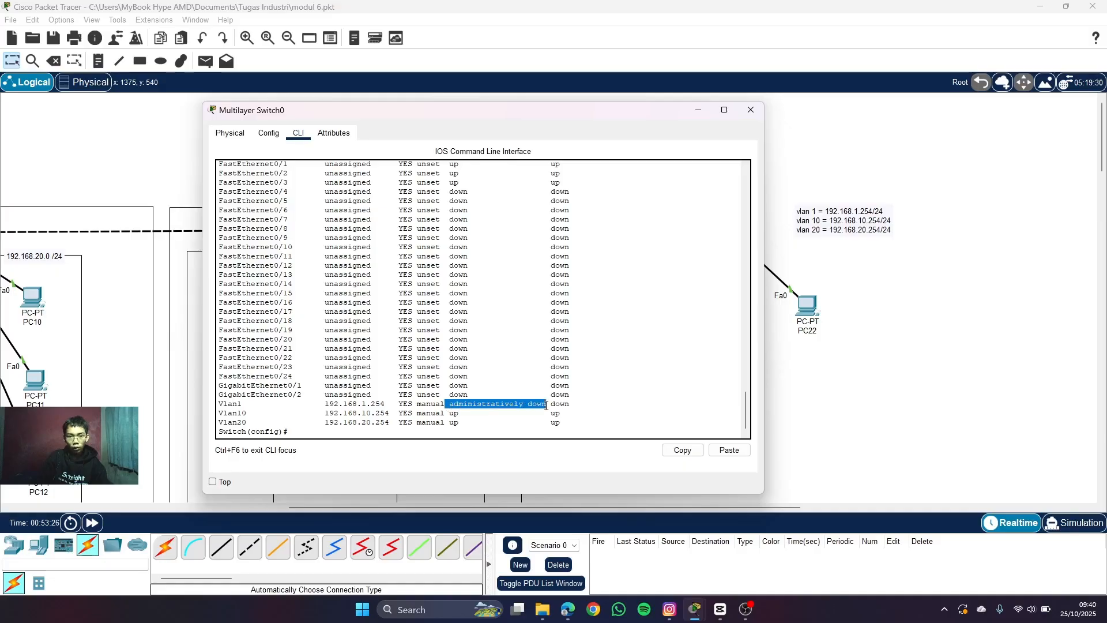
{"action": "left_click", "coordinate": [501, 413]}
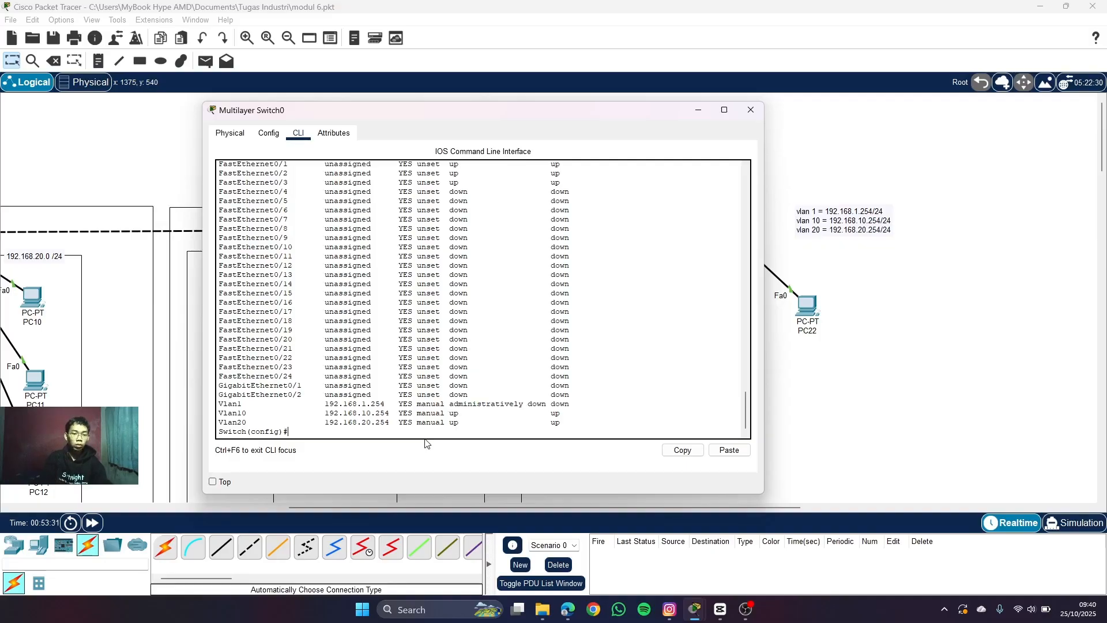
- Enable the VLAN 1 interface with no shutdown and return to global configuration mode
{"action": "type", "text": "int vlan 1"}
{"action": "key", "text": "Return"}
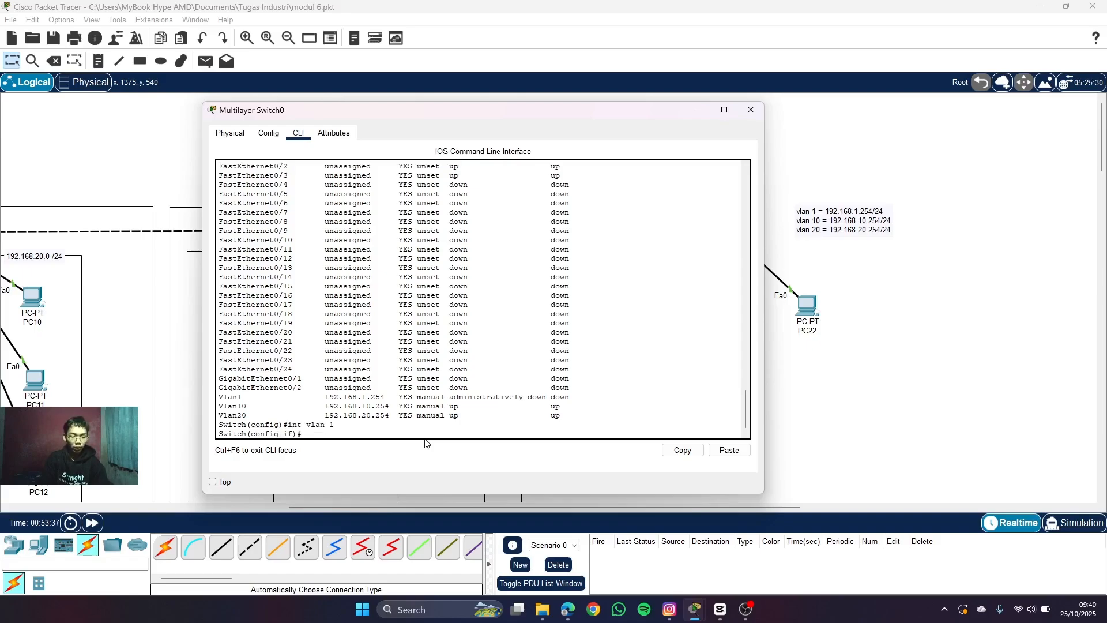
{"action": "type", "text": "no shut"}
{"action": "key", "text": "Tab"}
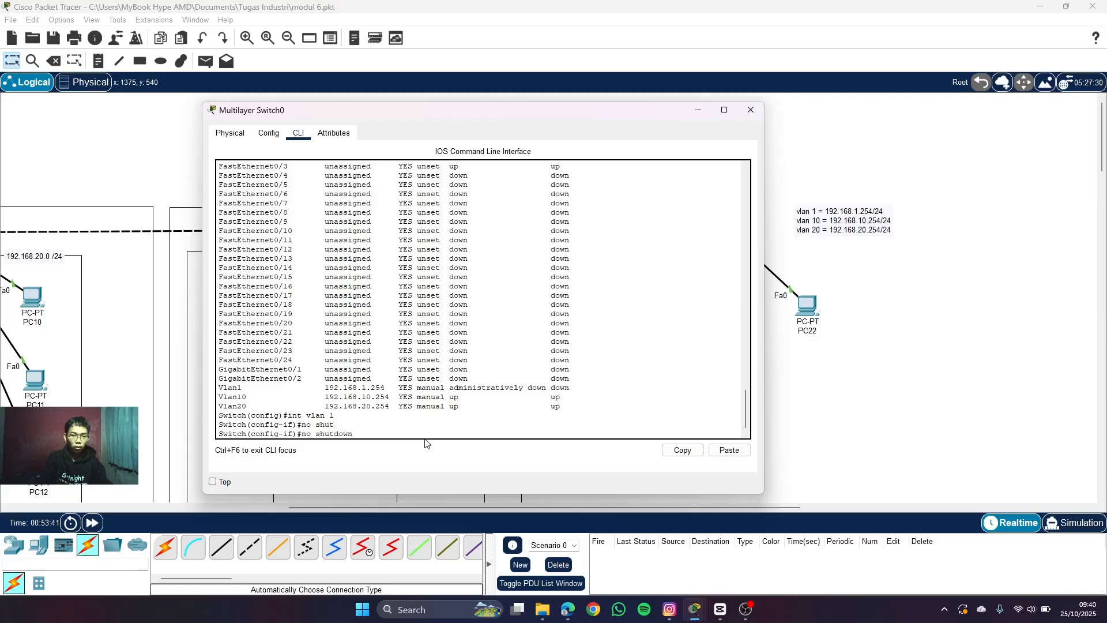
{"action": "key", "text": "Return"}
{"action": "key", "text": "Return"}
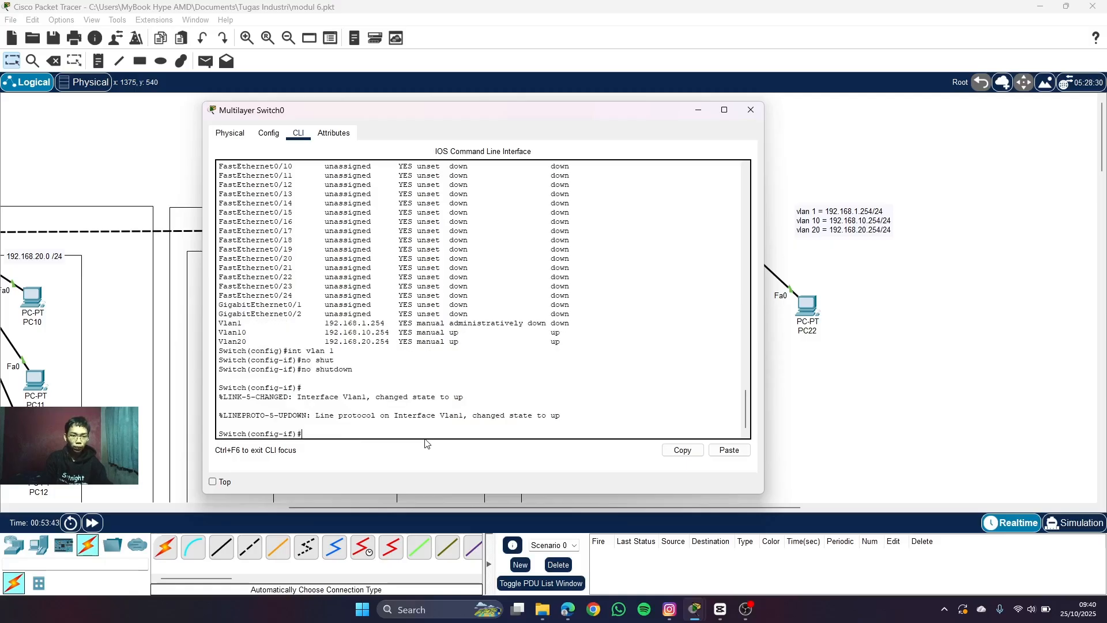
{"action": "type", "text": "e"}
{"action": "key", "text": "BackSpace"}
{"action": "key", "text": "BackSpace"}
{"action": "type", "text": "ex"}
{"action": "key", "text": "Return"}
- List the brief IP interface summary again and check the status of the Vlan1 interface
{"action": "type", "text": "d"}
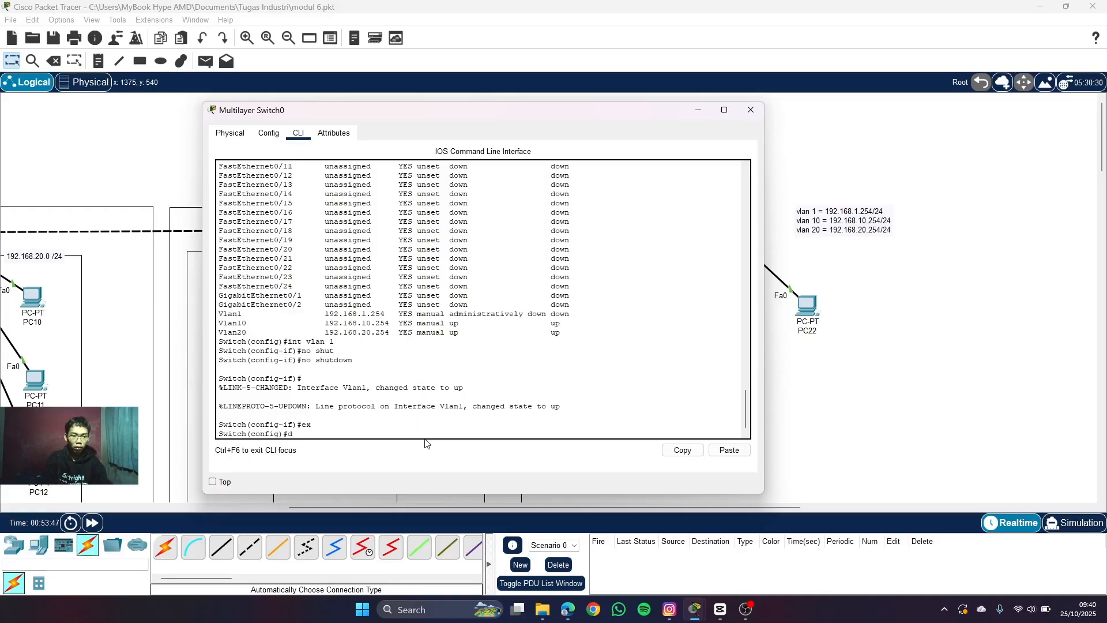
{"action": "type", "text": "o show ip int br"}
{"action": "key", "text": "Return"}
{"action": "key", "text": "space"}
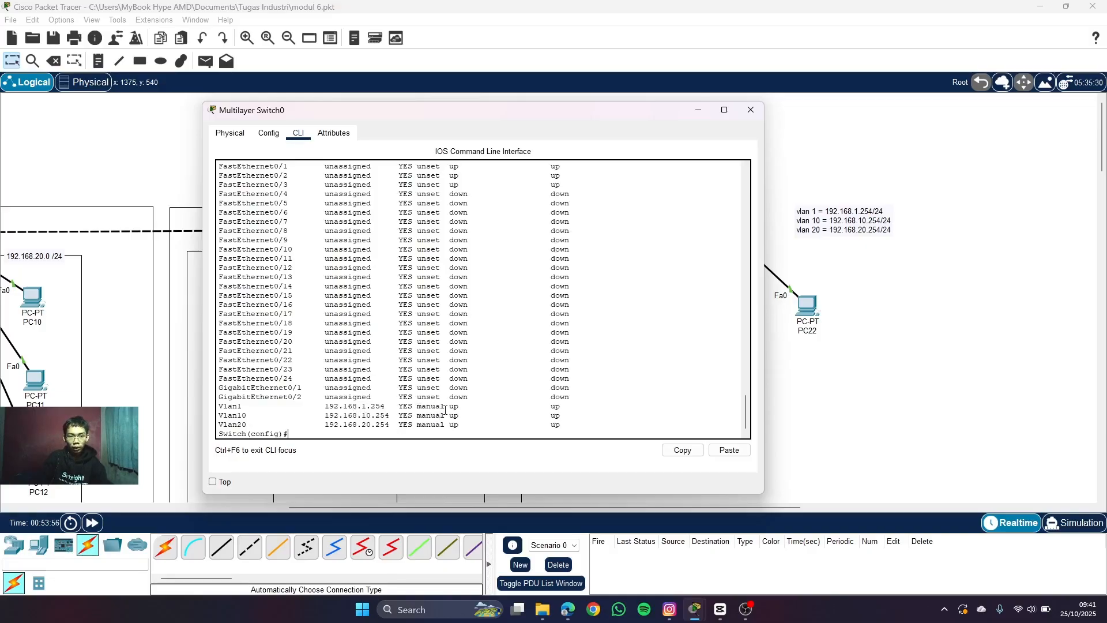
{"action": "left_click_drag", "start_coordinate": [448, 407], "coordinate": [574, 403]}
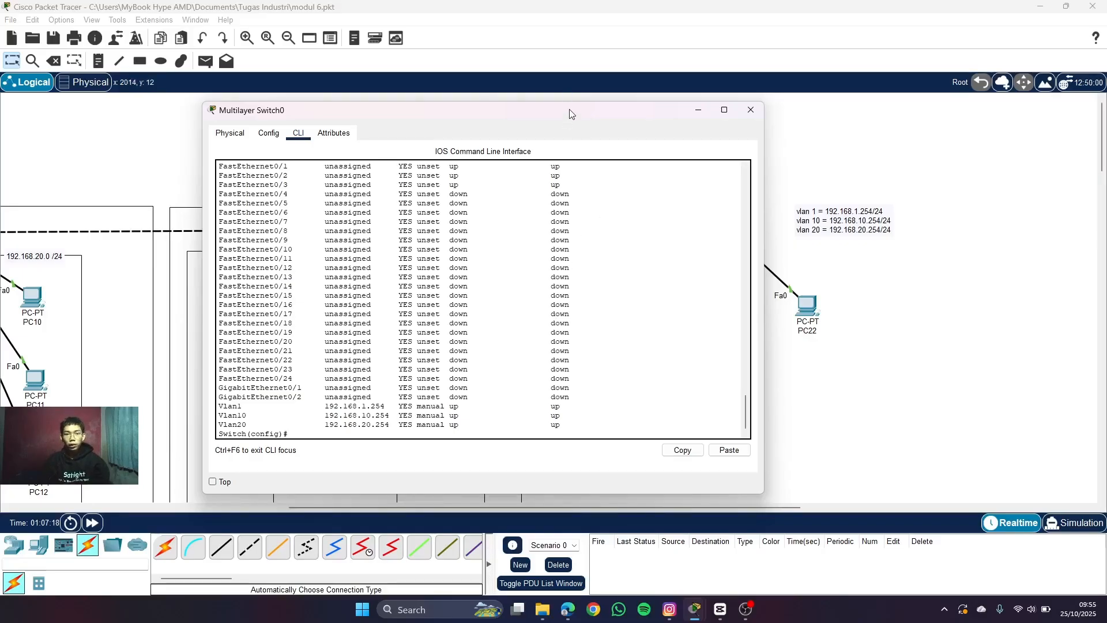
- End configuration mode and inspect the switch's routing table with show ip route
{"action": "left_click_drag", "start_coordinate": [570, 114], "coordinate": [504, 126]}
{"action": "type", "text": "e"}
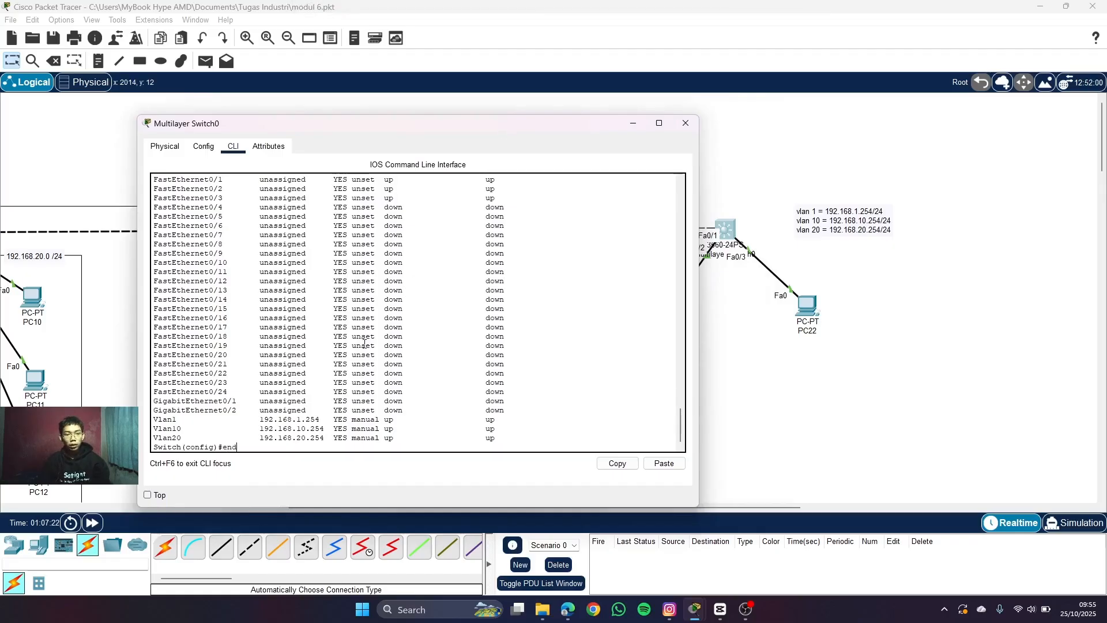
{"action": "type", "text": "nd"}
{"action": "key", "text": "Return"}
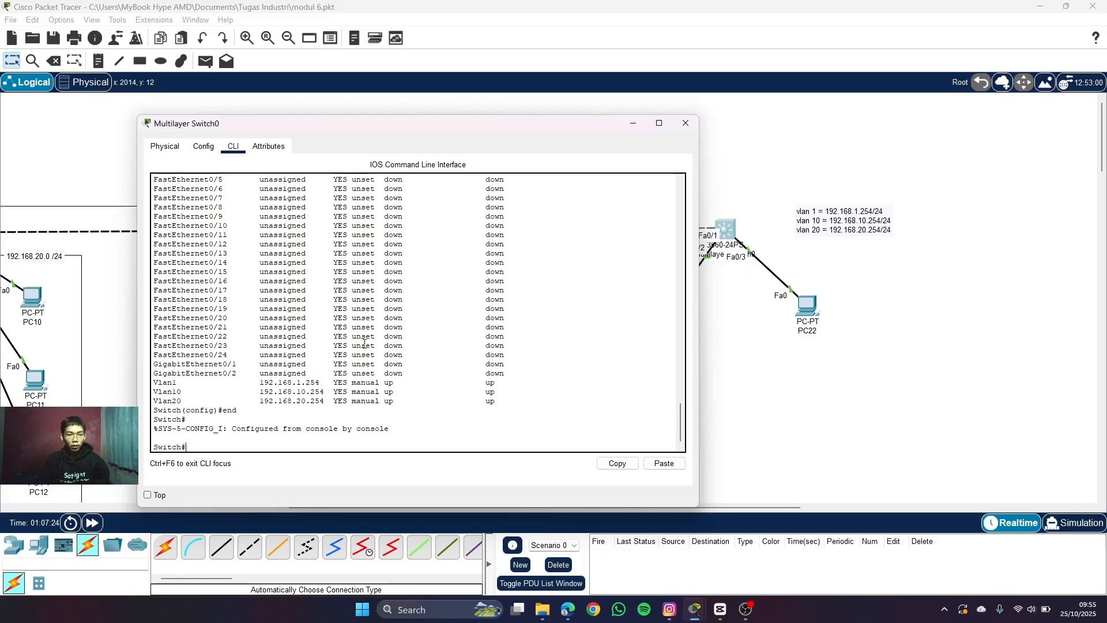
{"action": "type", "text": "sh"}
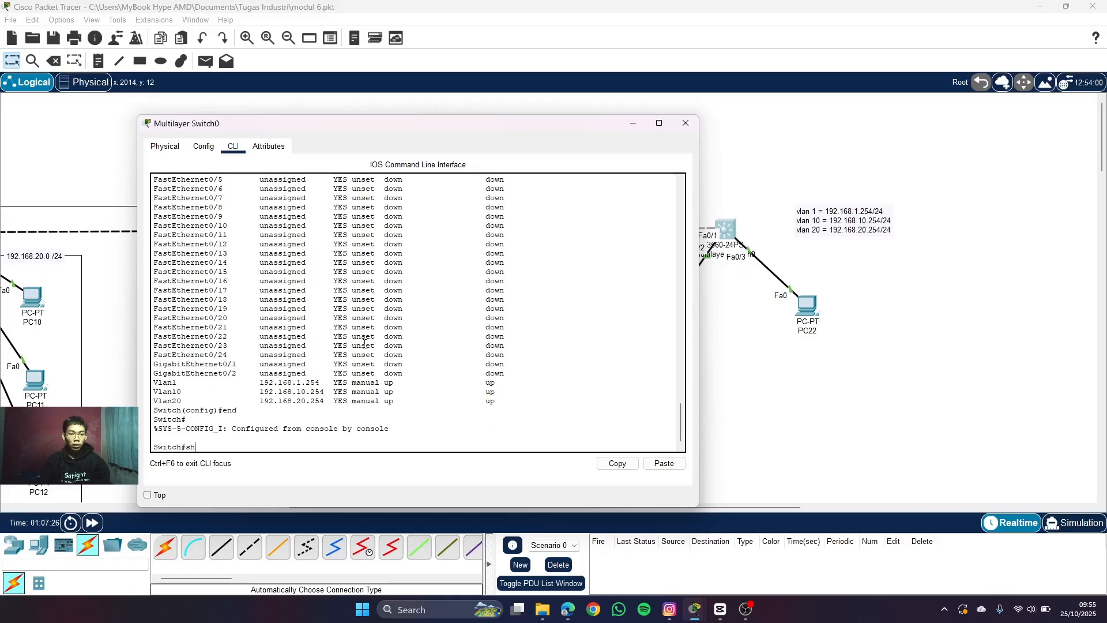
{"action": "type", "text": "ow ip route"}
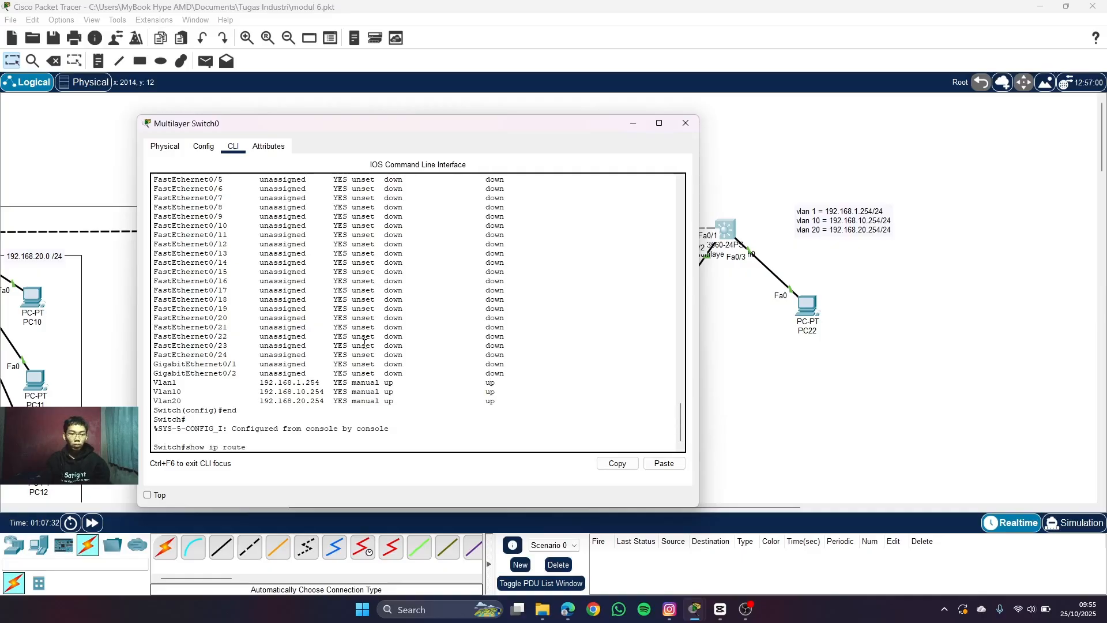
{"action": "key", "text": "Return"}
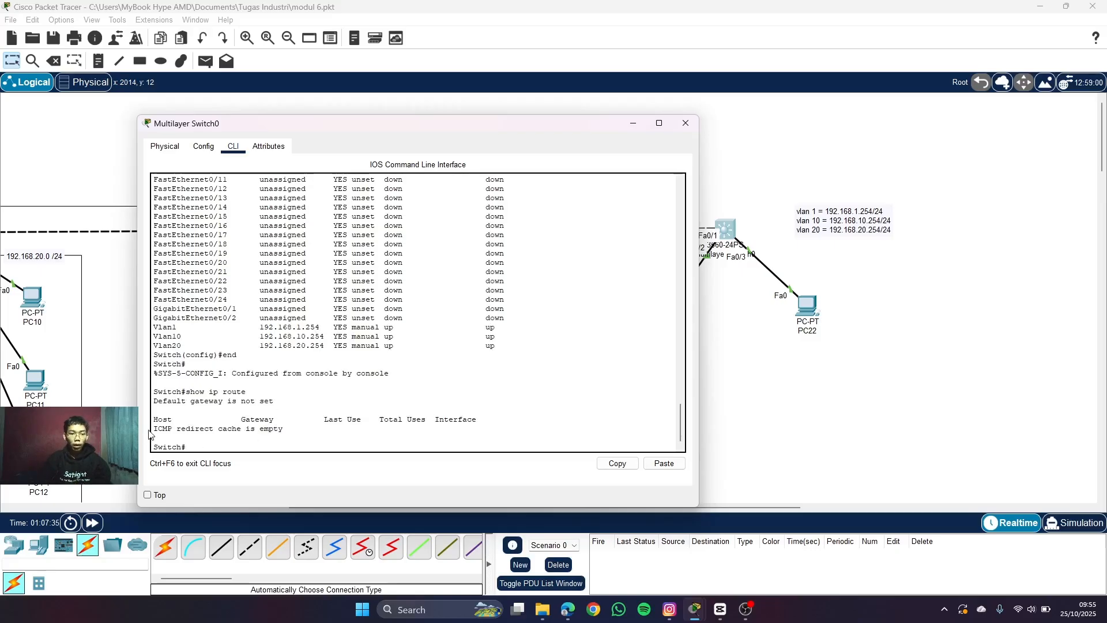
{"action": "left_click_drag", "start_coordinate": [478, 419], "coordinate": [283, 429]}
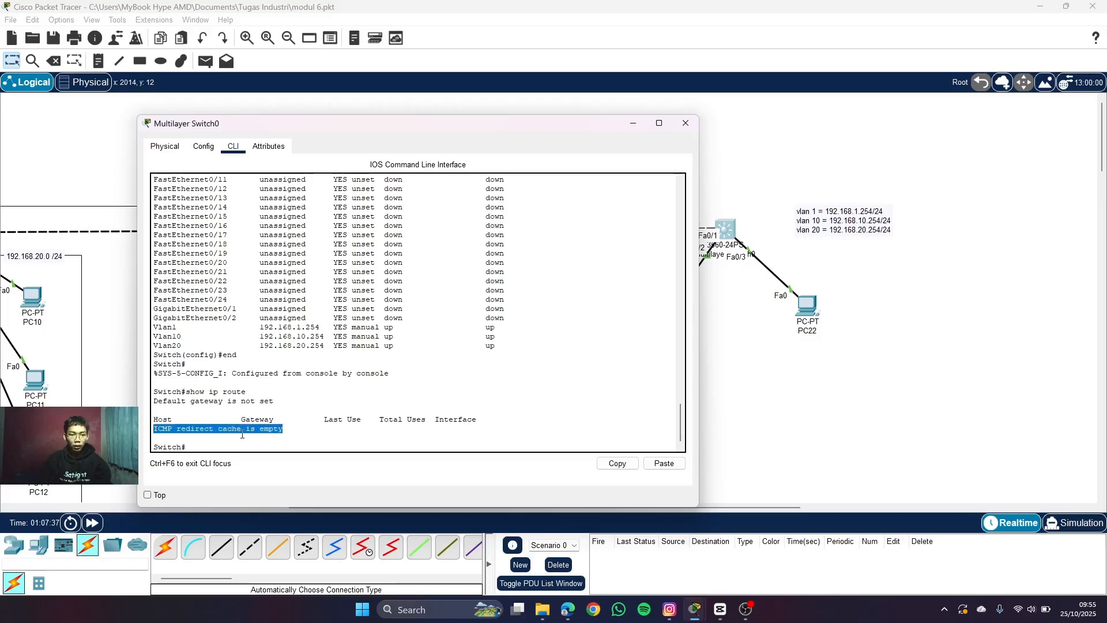
{"action": "left_click", "coordinate": [288, 428]}
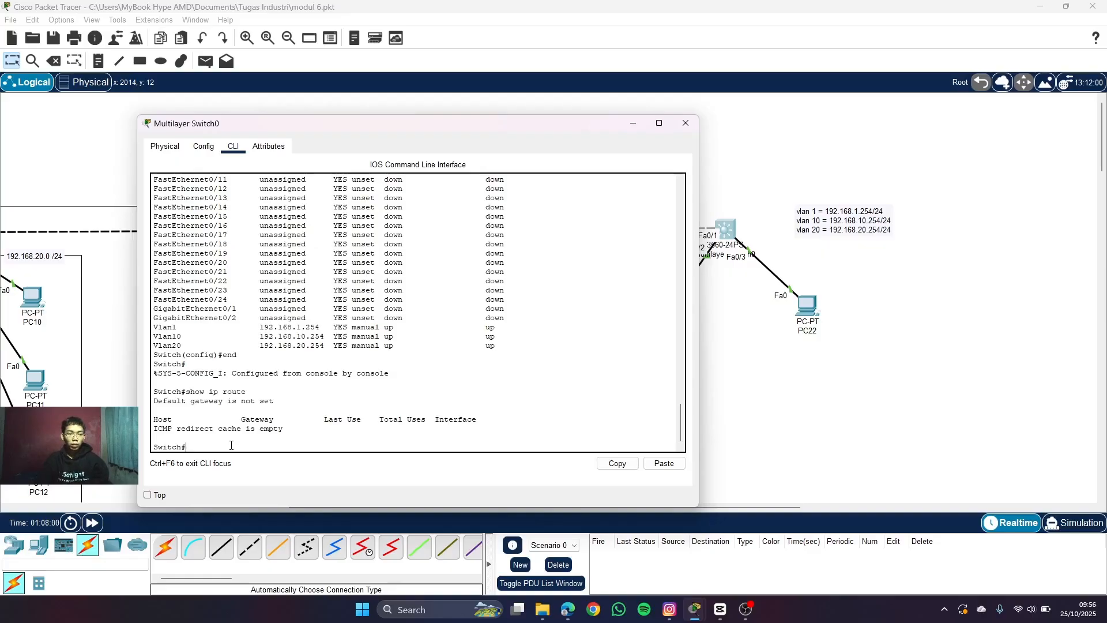
- Enter global configuration mode and enable IP routing on the multilayer switch
{"action": "type", "text": "conf"}
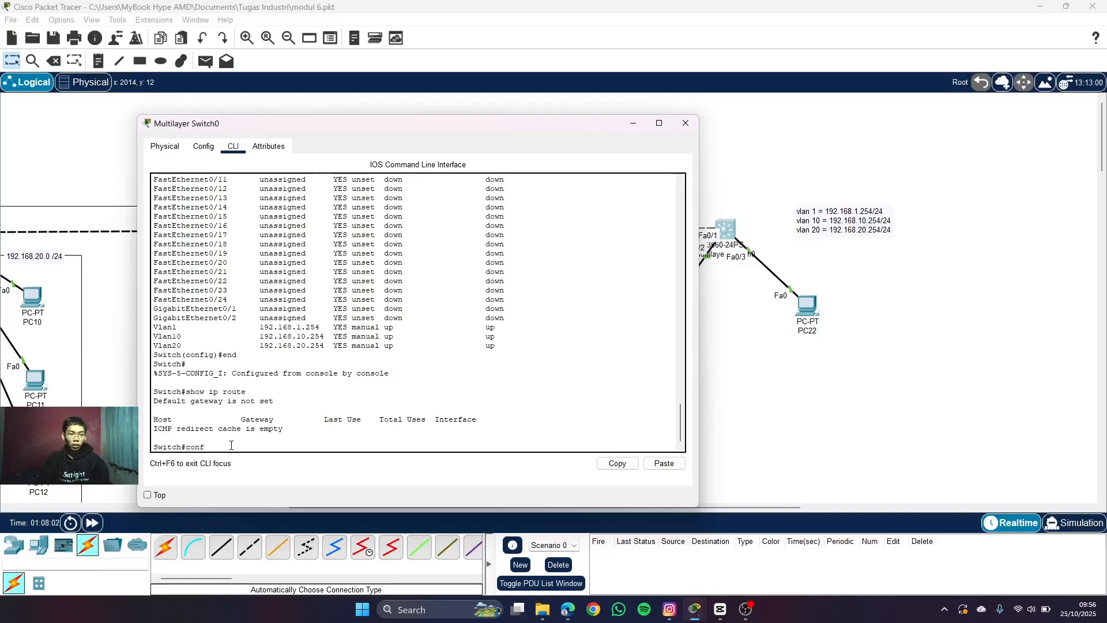
{"action": "type", "text": " t"}
{"action": "key", "text": "Return"}
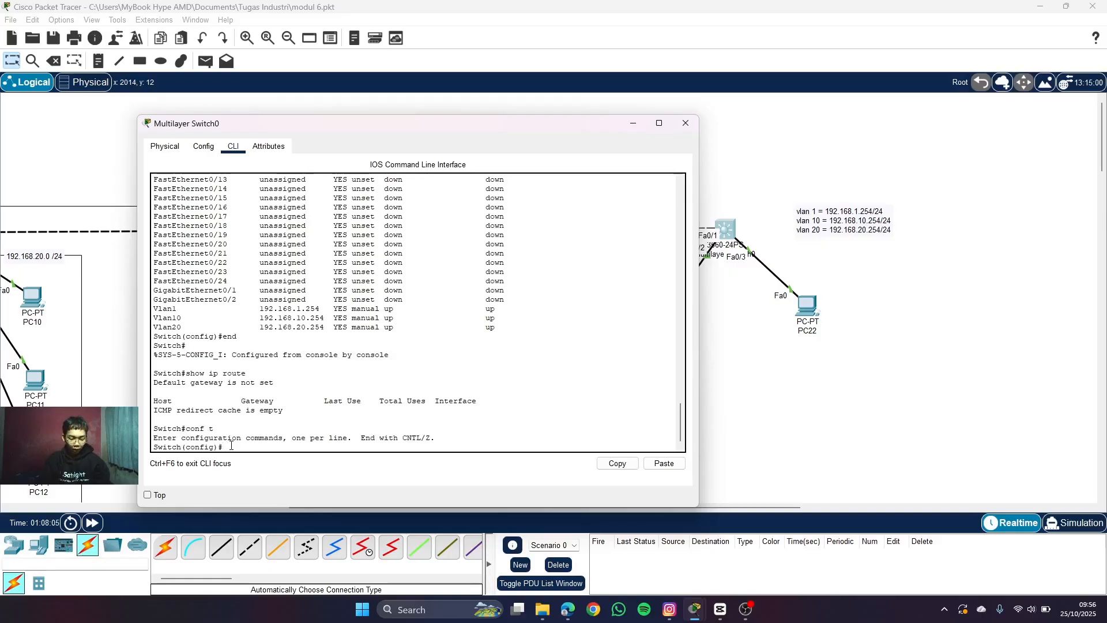
{"action": "type", "text": "ip route"}
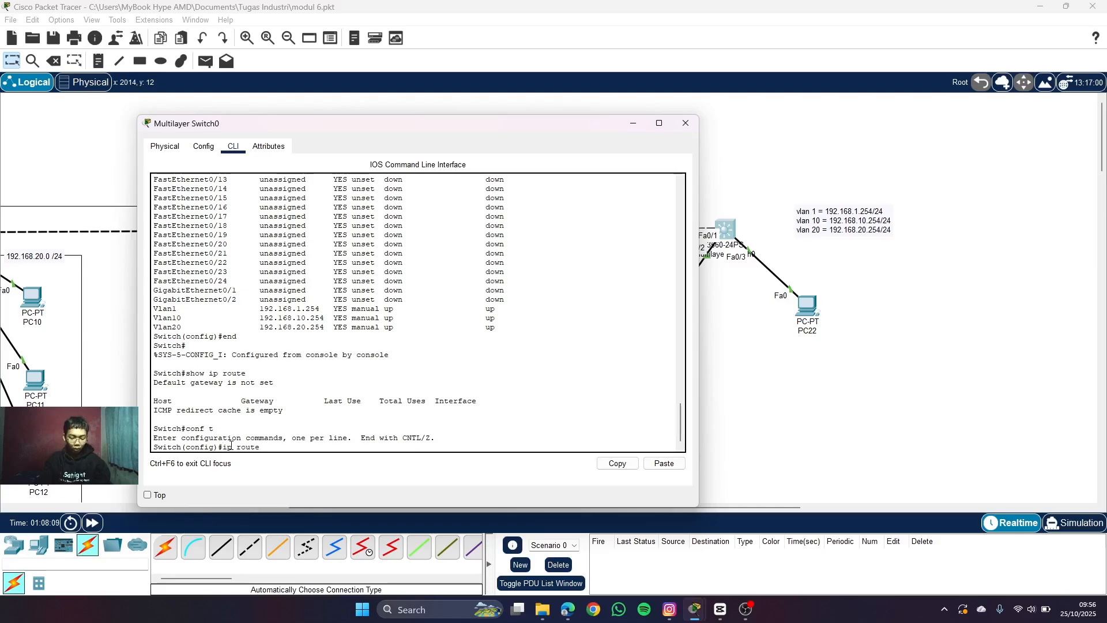
{"action": "key", "text": "BackSpace"}
{"action": "type", "text": "ing"}
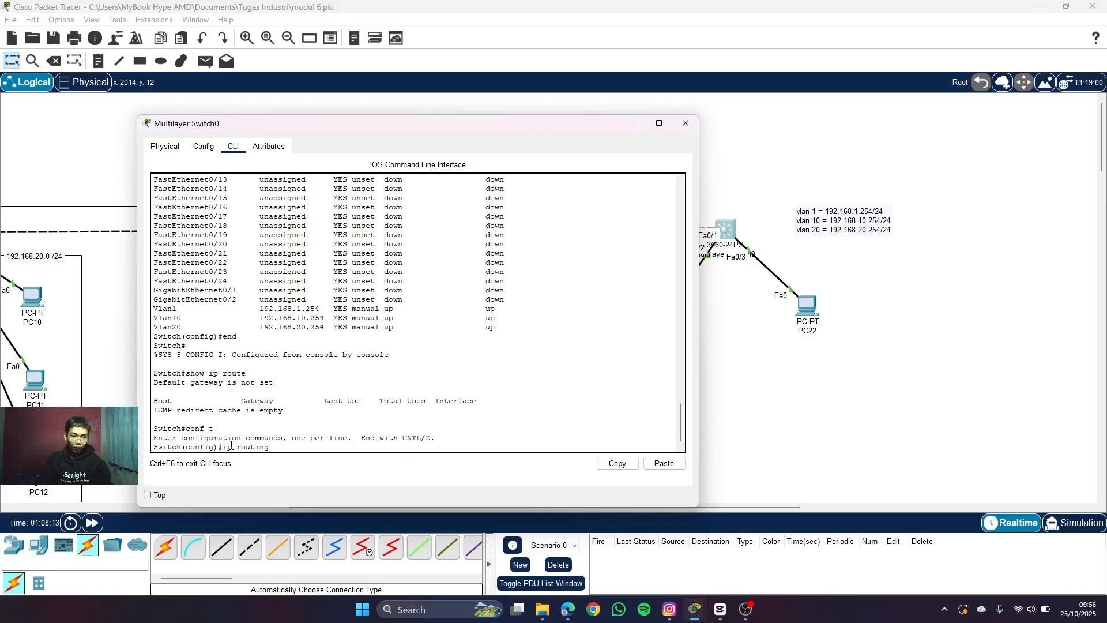
{"action": "key", "text": "Return"}
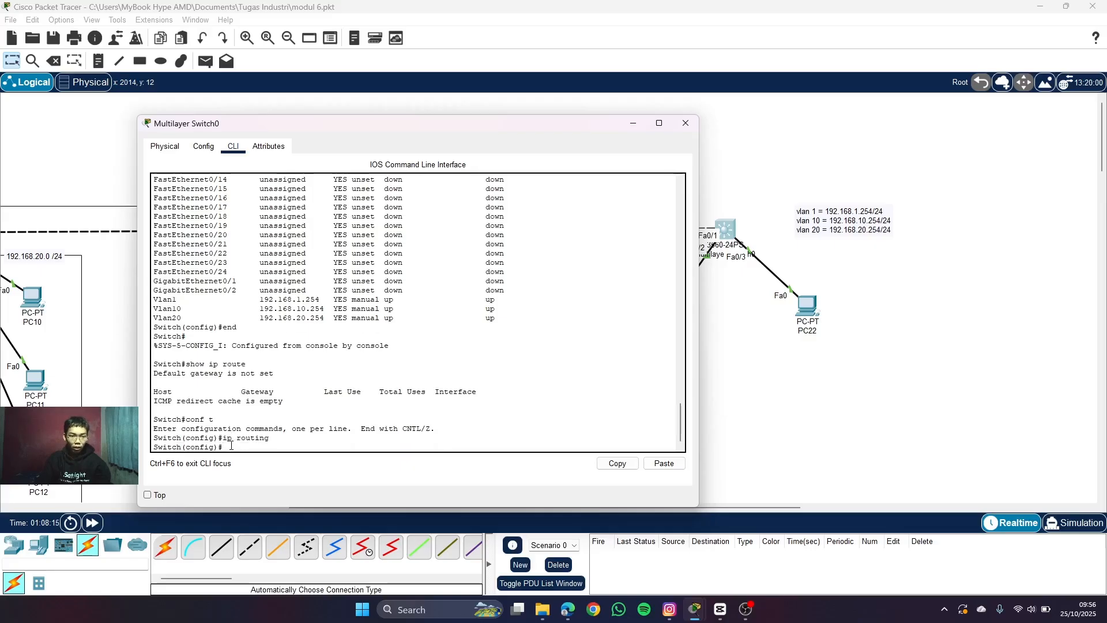
- Check the routing table from configuration mode with do show ip route, and minimize the switch window
{"action": "type", "text": "do show ip route"}
{"action": "key", "text": "Return"}
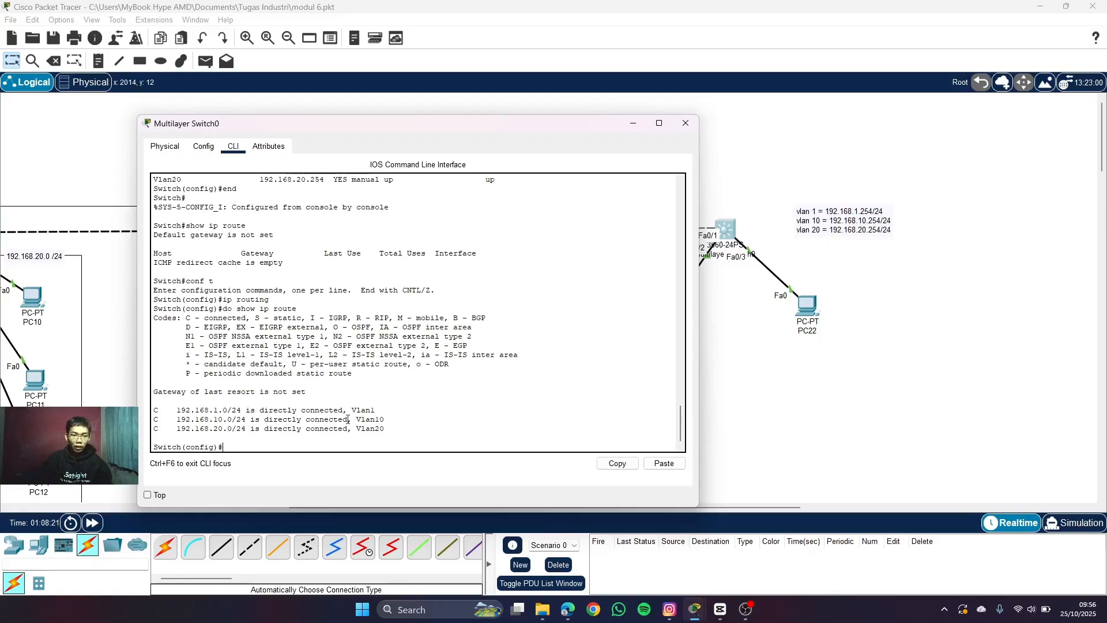
{"action": "left_click_drag", "start_coordinate": [398, 435], "coordinate": [187, 318]}
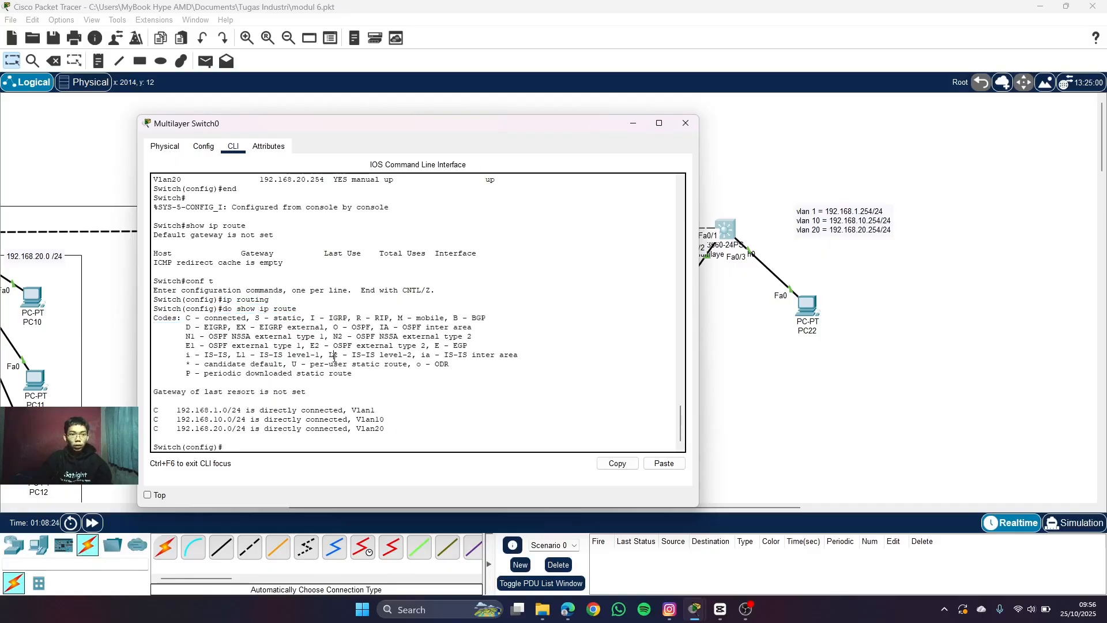
{"action": "left_click", "coordinate": [424, 395]}
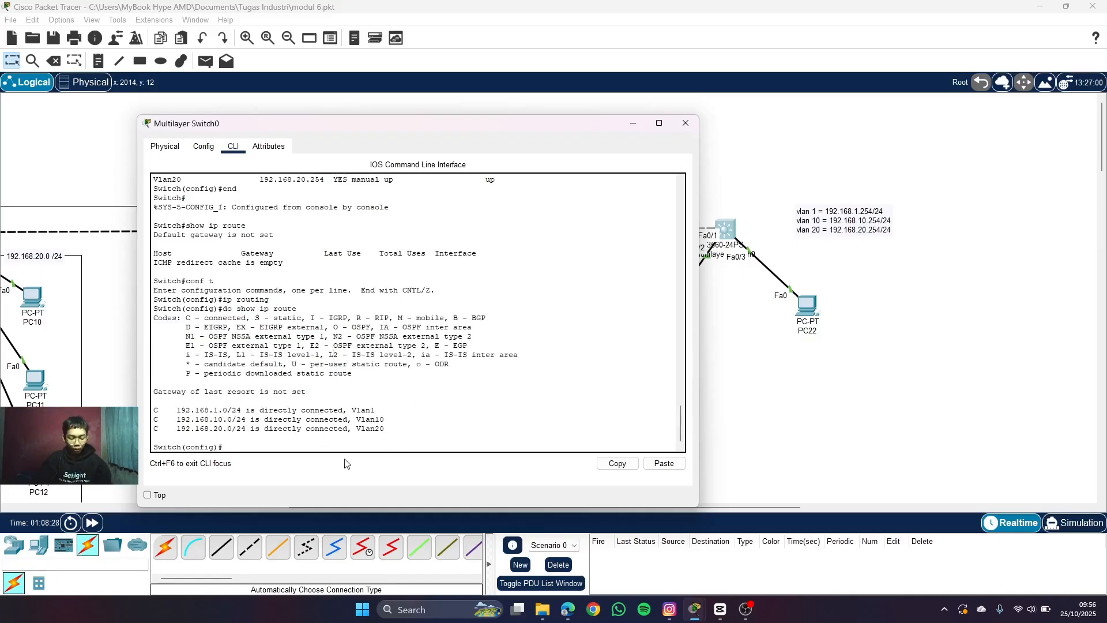
{"action": "left_click", "coordinate": [632, 124]}
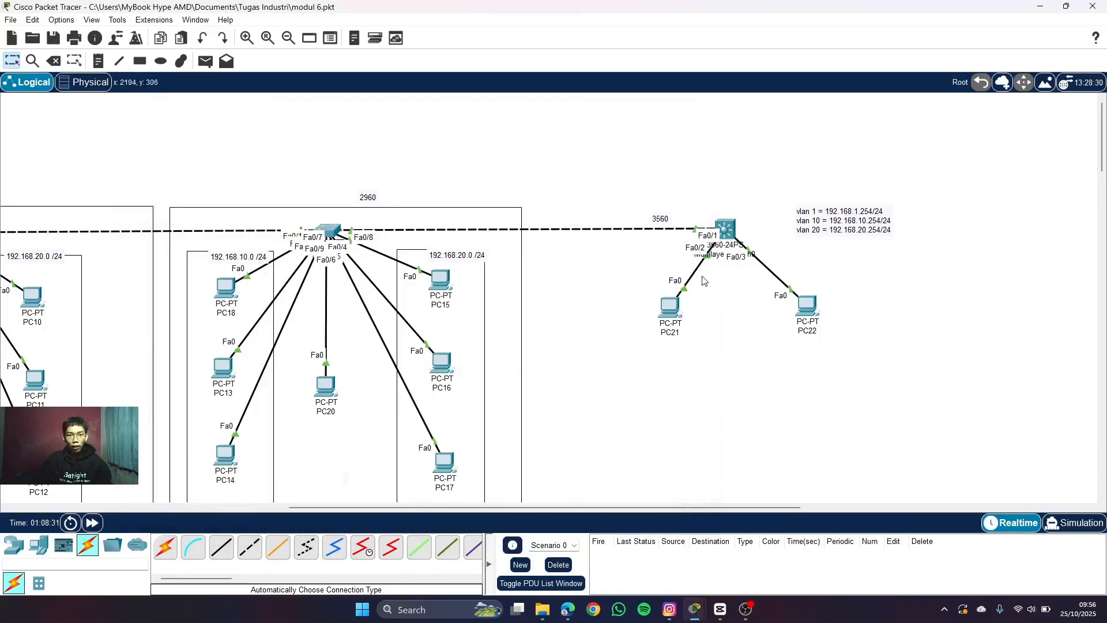
- Set PC21's IPv4 default gateway to 192.168.10.254 and close its configuration window
{"action": "left_click", "coordinate": [672, 307]}
{"action": "left_click", "coordinate": [416, 180]}
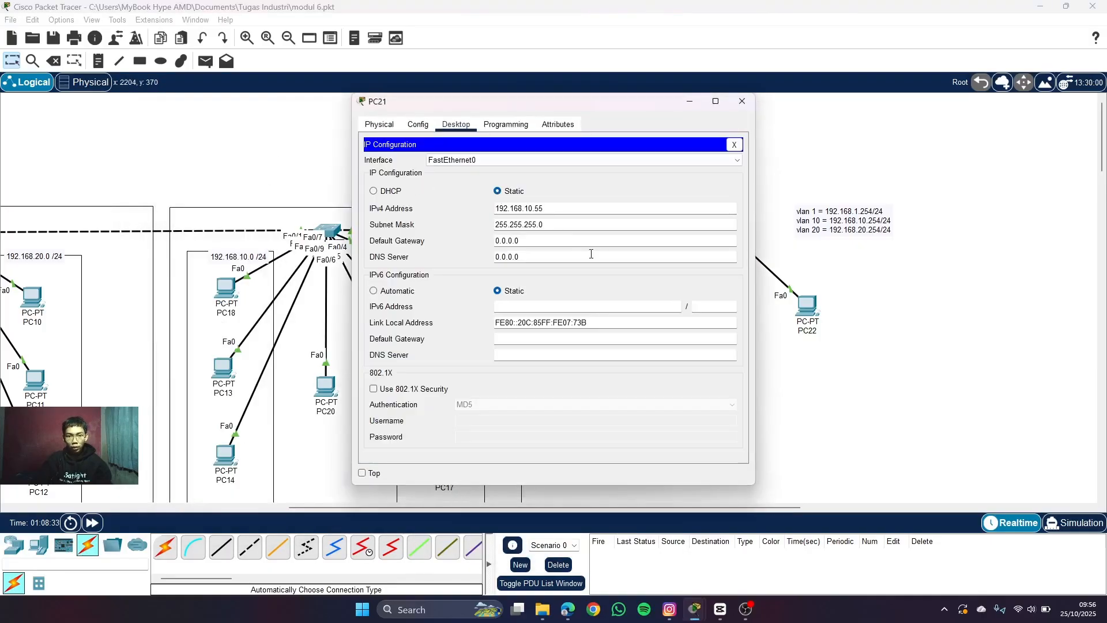
{"action": "double_click", "coordinate": [503, 244]}
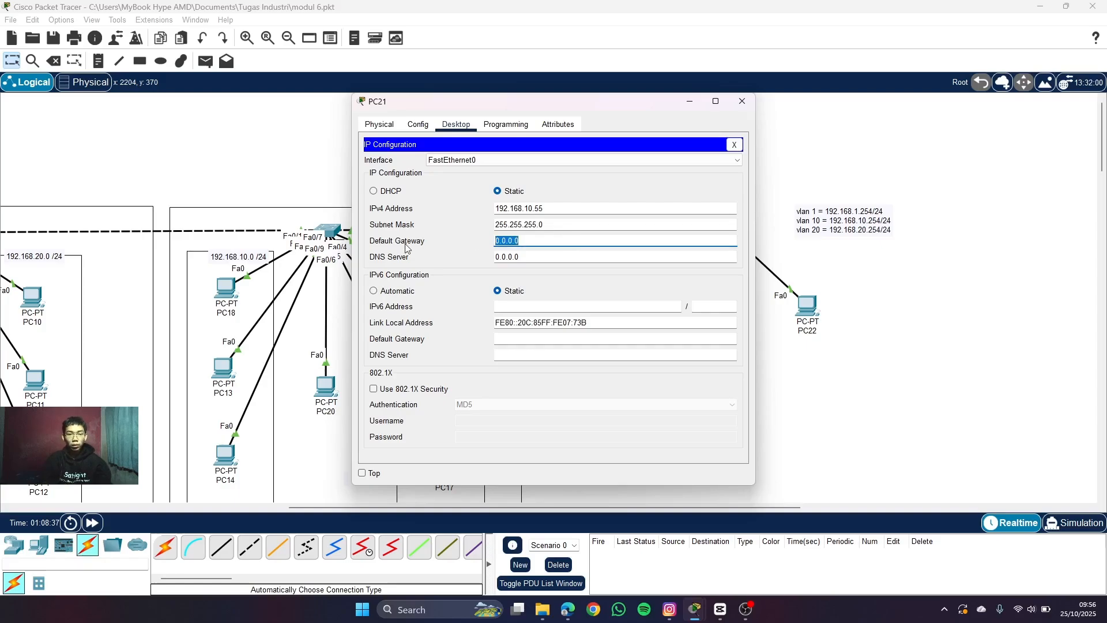
{"action": "type", "text": "192.168"}
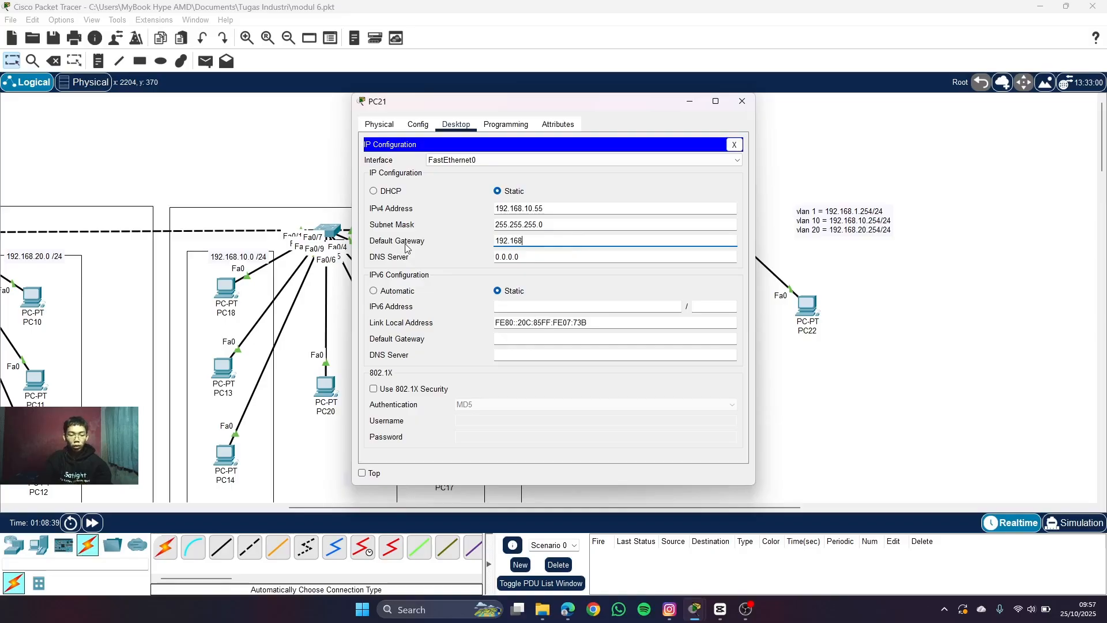
{"action": "type", "text": ".1"}
{"action": "type", "text": "0"}
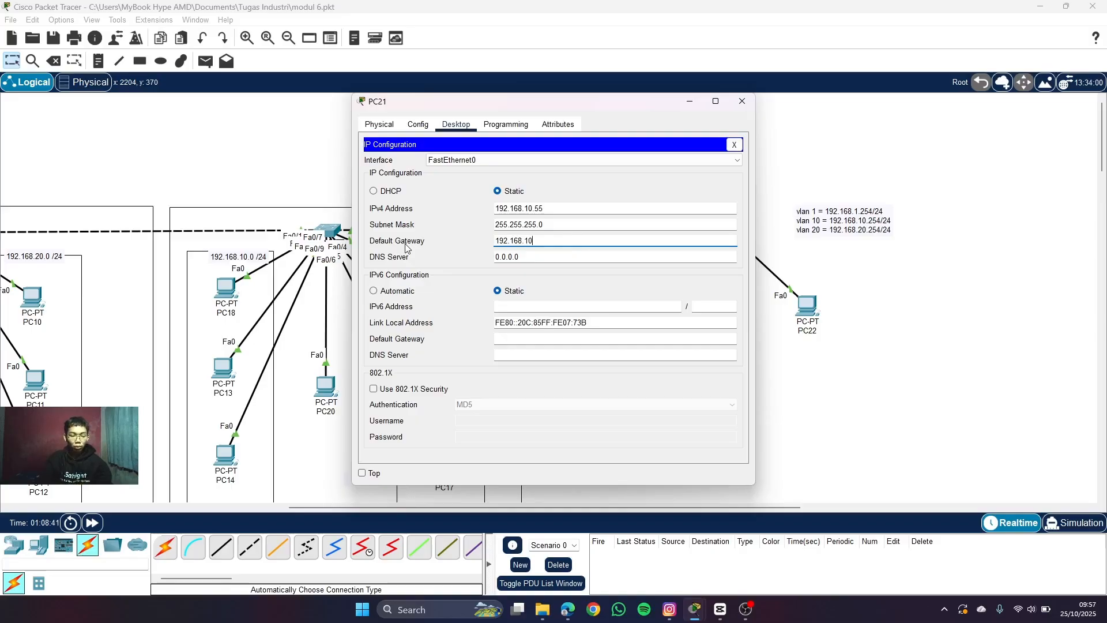
{"action": "type", "text": ".24"}
{"action": "key", "text": "BackSpace"}
{"action": "type", "text": "54"}
{"action": "left_click", "coordinate": [743, 101]}
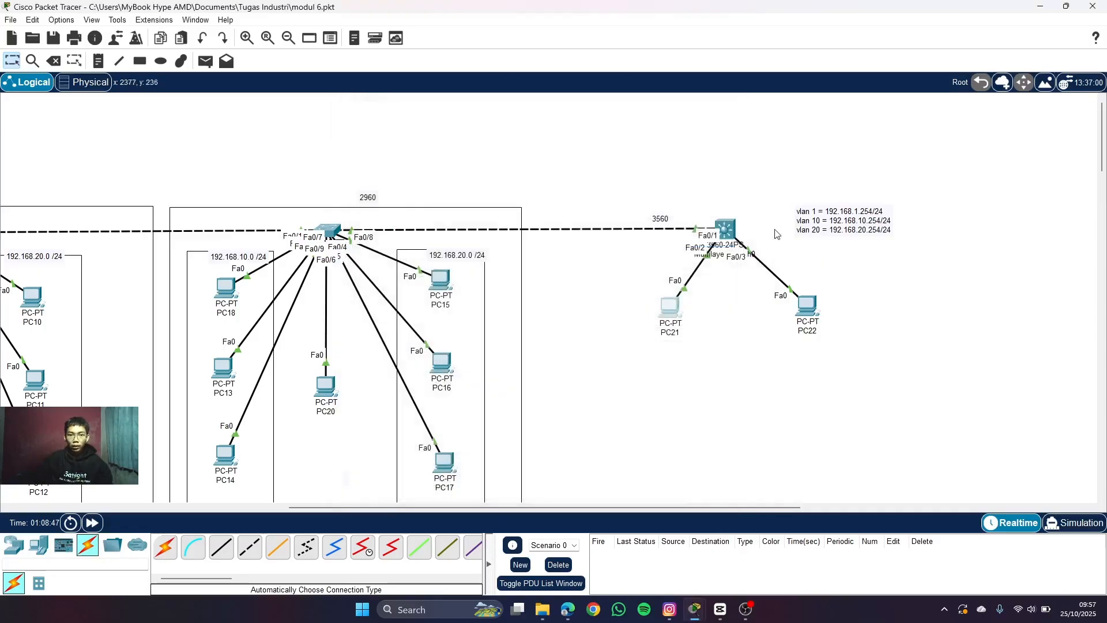
- Set PC22's IPv4 default gateway to 192.168.20.254 and close its configuration window
{"action": "left_click", "coordinate": [807, 306]}
{"action": "left_click", "coordinate": [416, 178]}
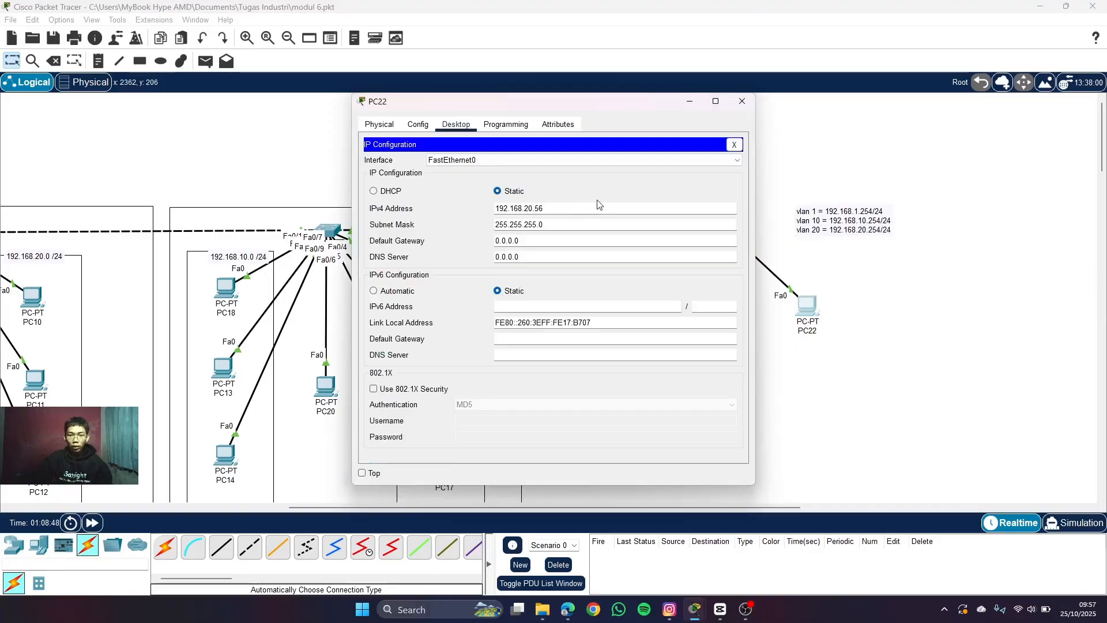
{"action": "left_click_drag", "start_coordinate": [562, 242], "coordinate": [434, 246]}
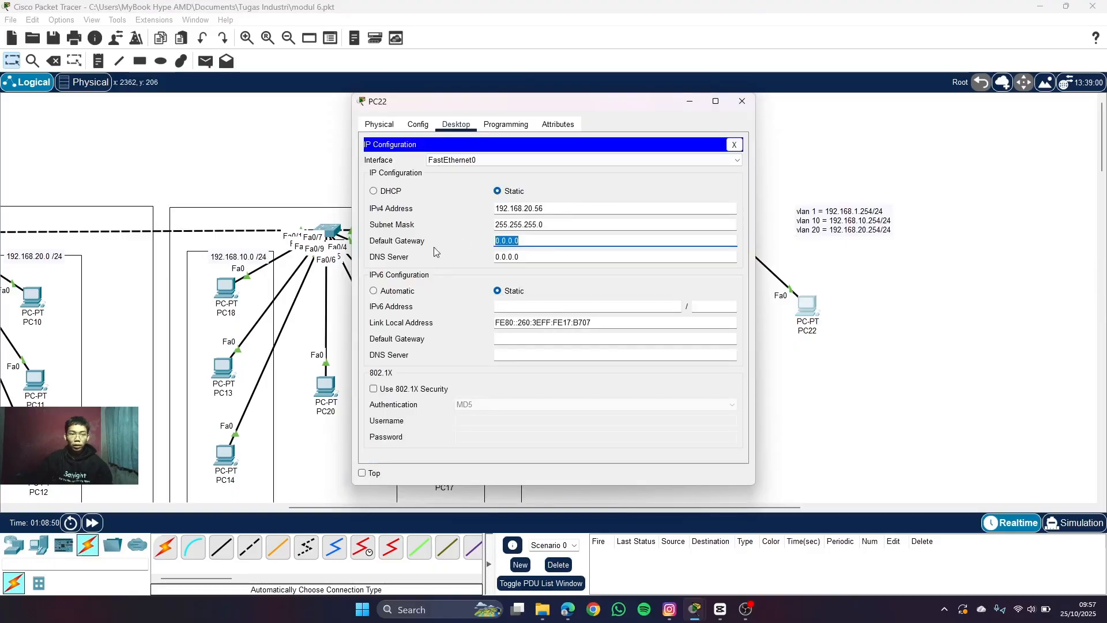
{"action": "type", "text": "19"}
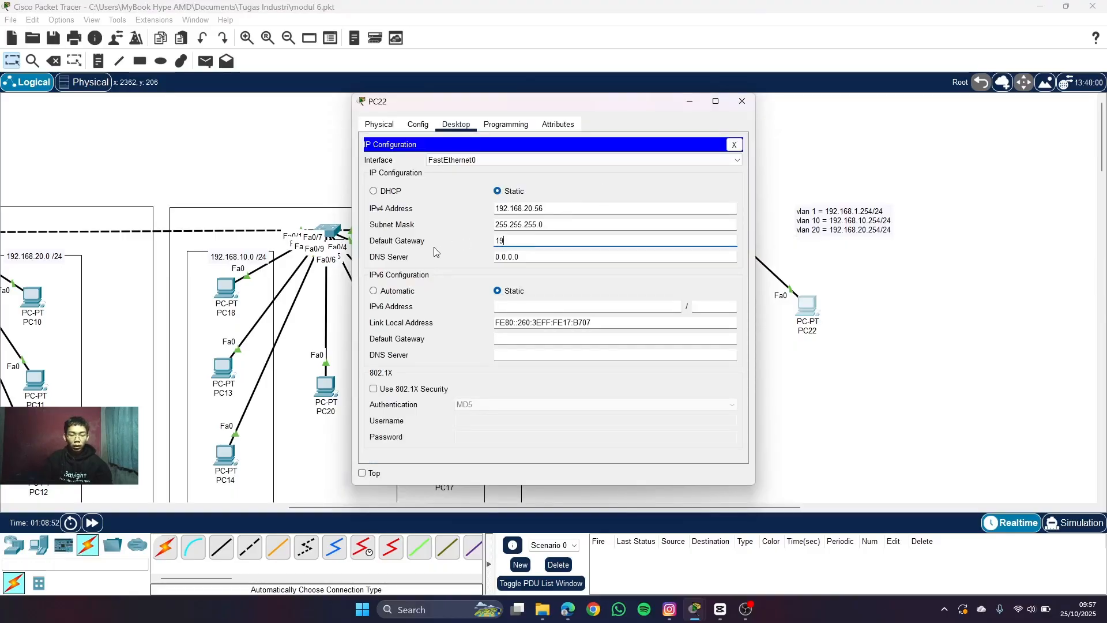
{"action": "type", "text": "2.168."}
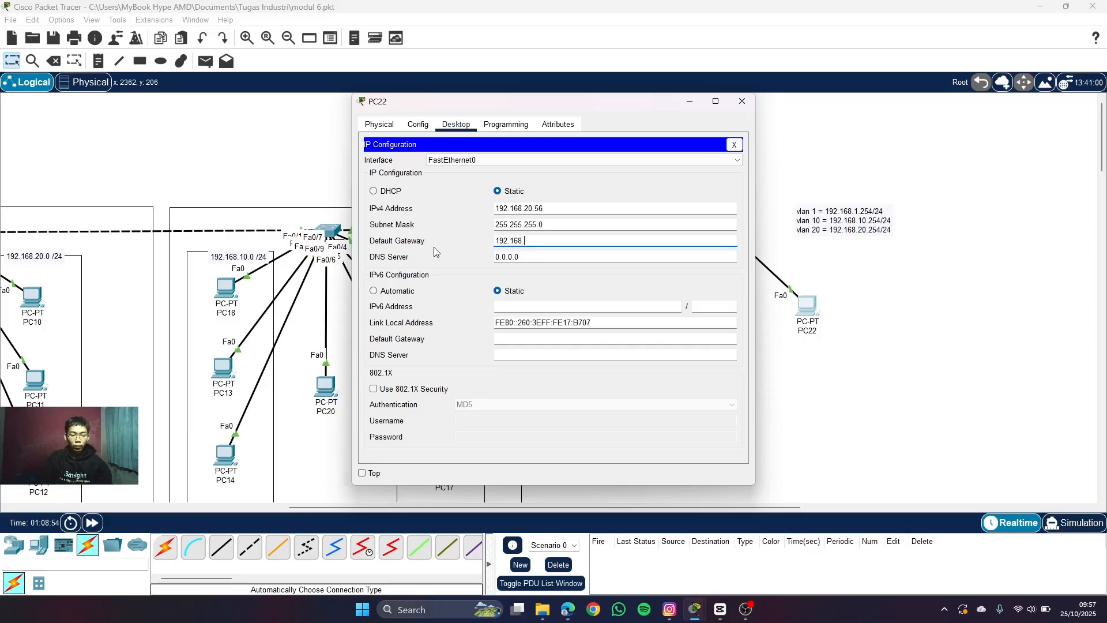
{"action": "type", "text": "20.254"}
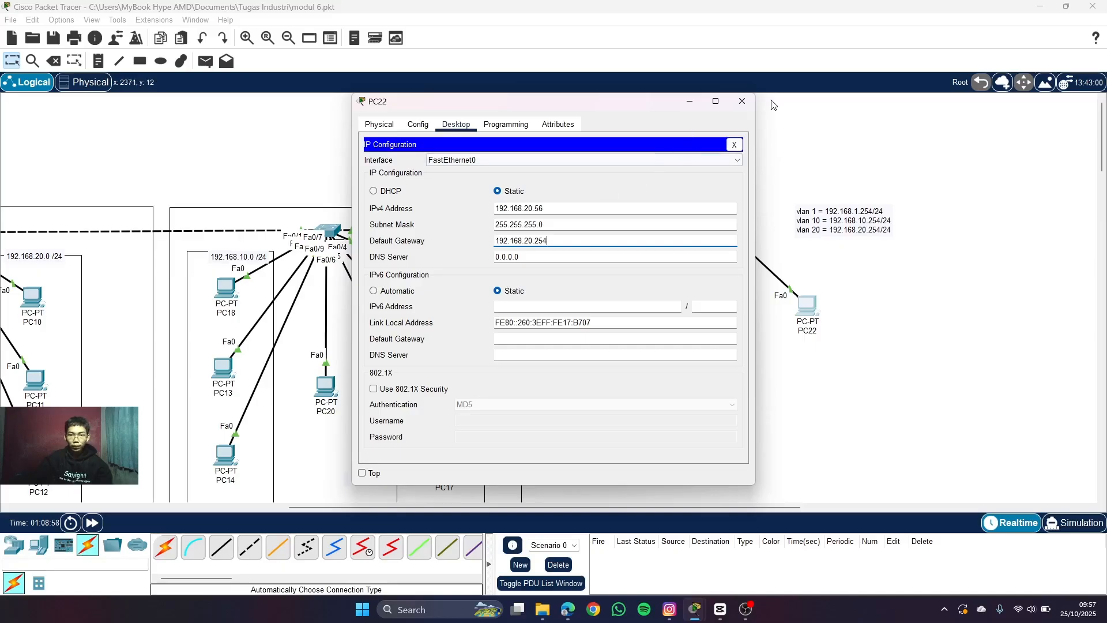
{"action": "left_click", "coordinate": [742, 101]}
- Set PC15's IPv4 default gateway to 192.168.20.254 and close its configuration window
{"action": "left_click", "coordinate": [441, 283]}
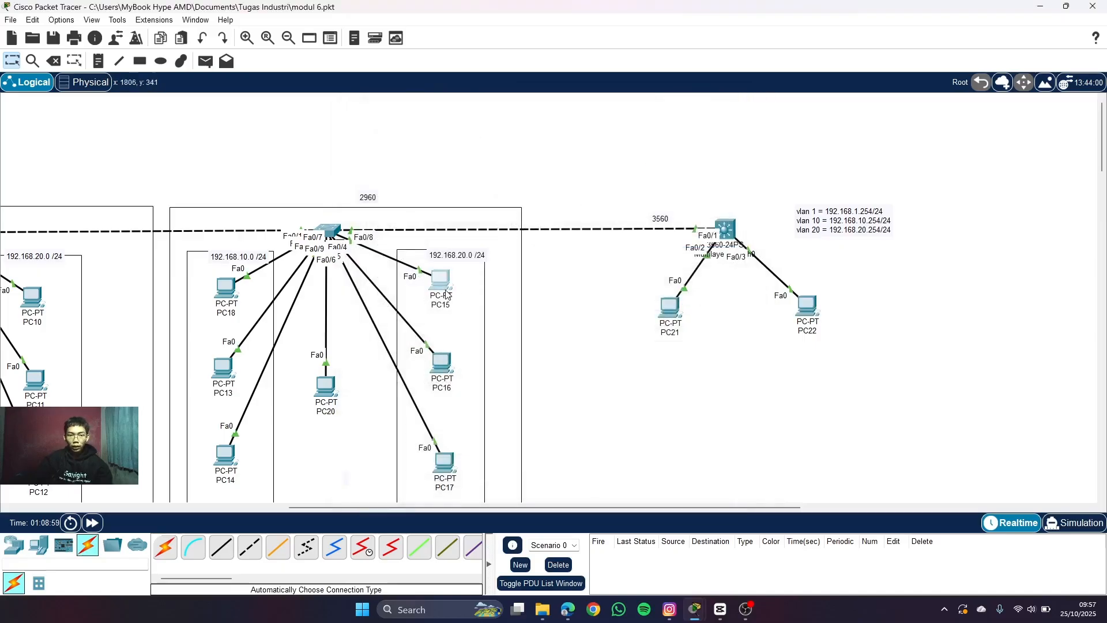
{"action": "left_click", "coordinate": [456, 124]}
{"action": "left_click", "coordinate": [424, 178]}
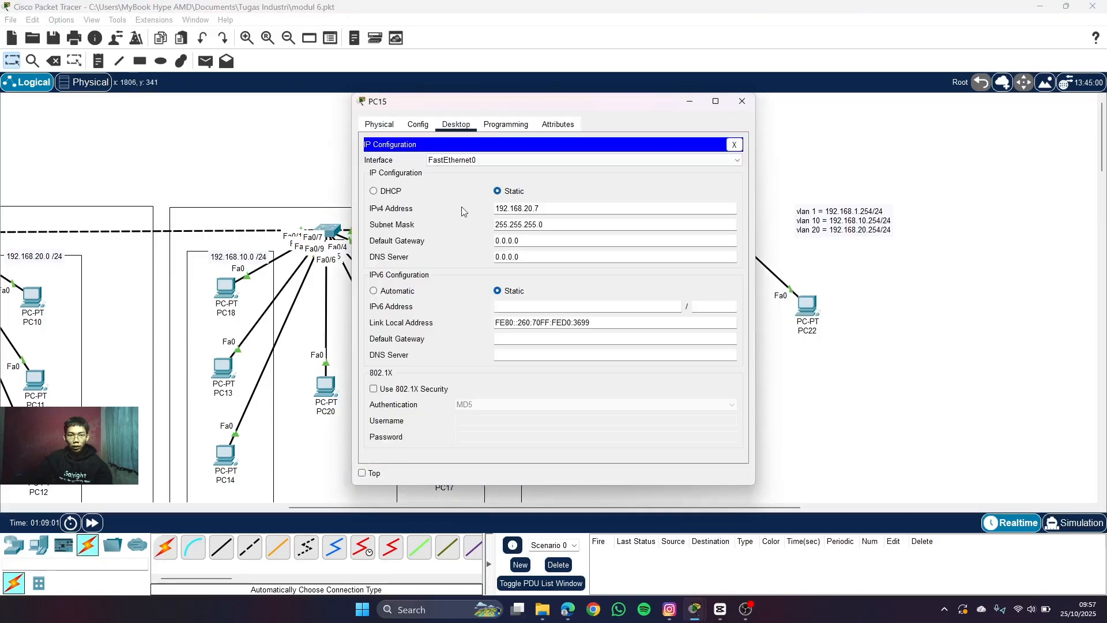
{"action": "left_click_drag", "start_coordinate": [548, 240], "coordinate": [392, 249]}
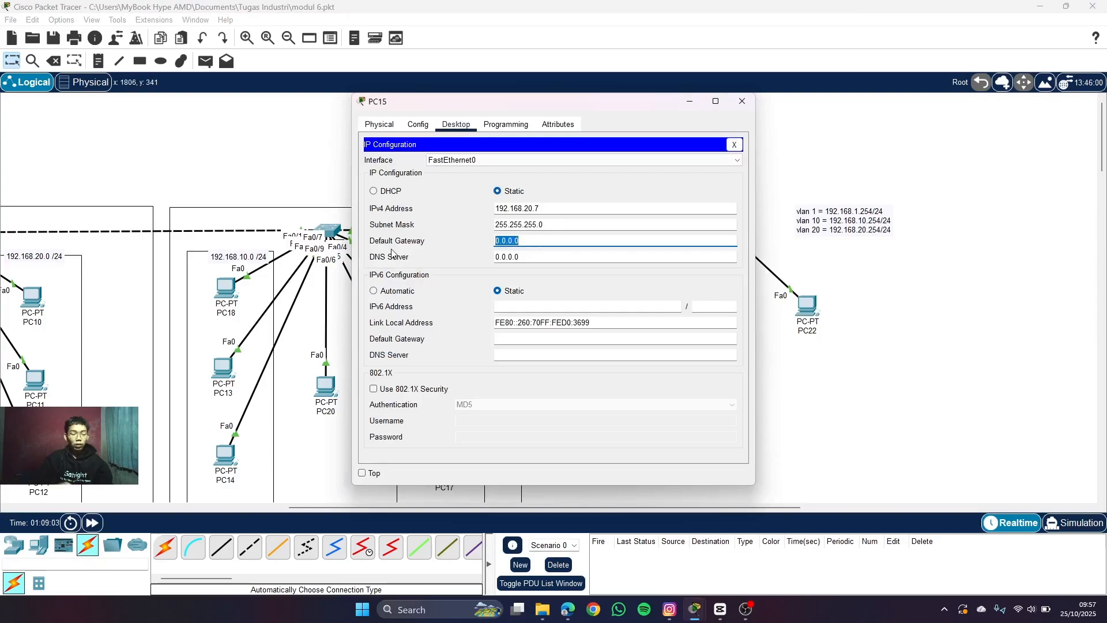
{"action": "type", "text": "192"}
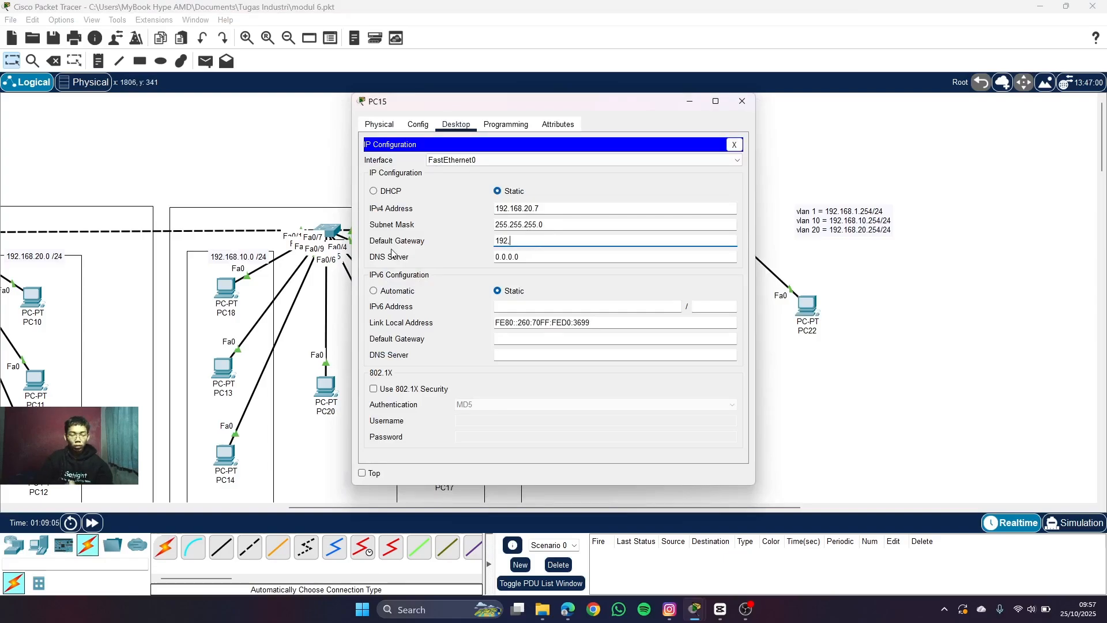
{"action": "type", "text": ".168.20.254"}
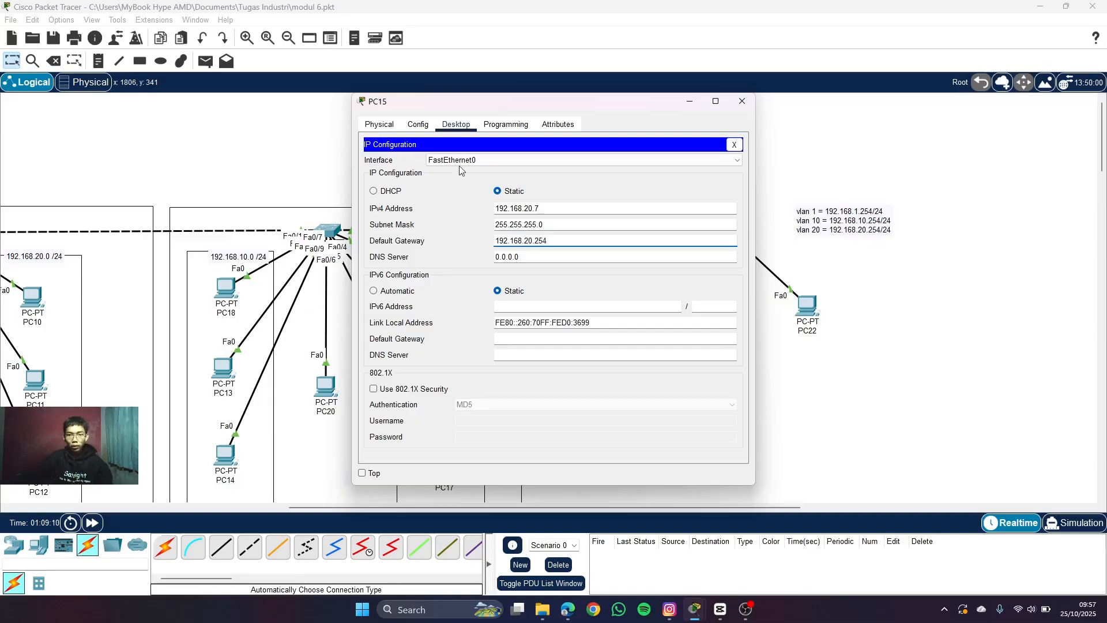
{"action": "left_click", "coordinate": [742, 101]}
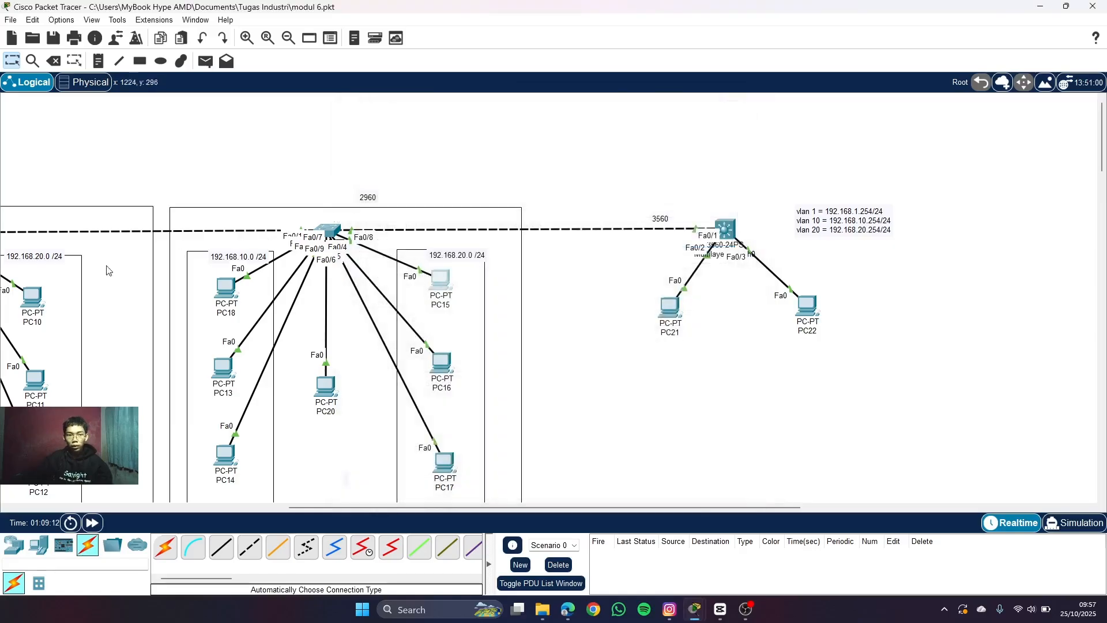
- Set PC18's IPv4 default gateway to 192.168.10.254 and close its configuration window
{"action": "left_click", "coordinate": [235, 285]}
{"action": "left_click", "coordinate": [456, 124]}
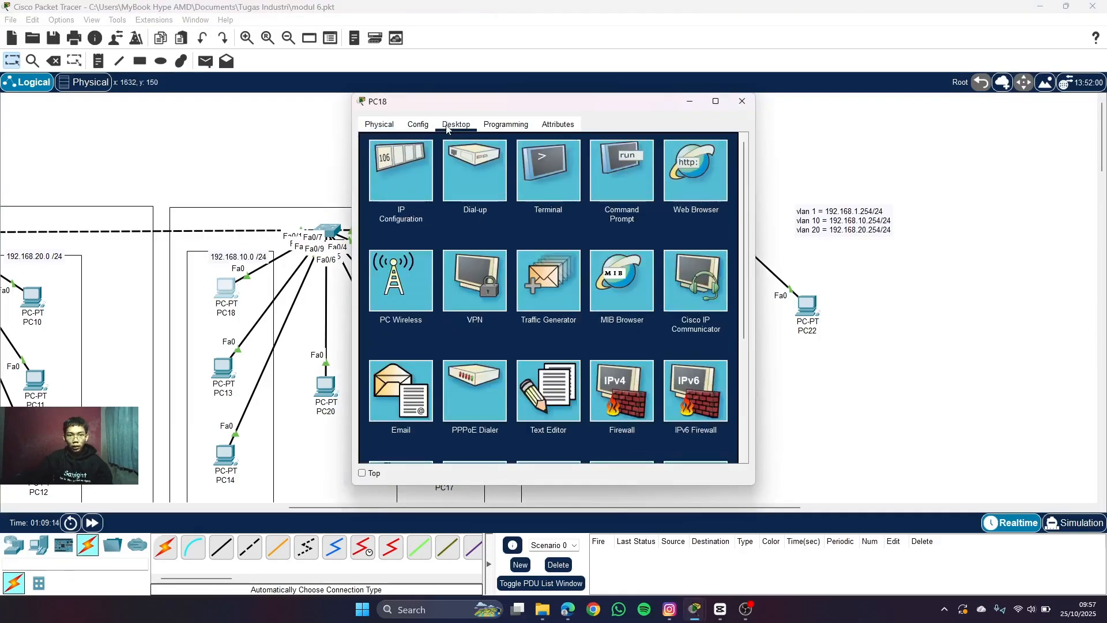
{"action": "left_click", "coordinate": [421, 173]}
{"action": "double_click", "coordinate": [531, 241]}
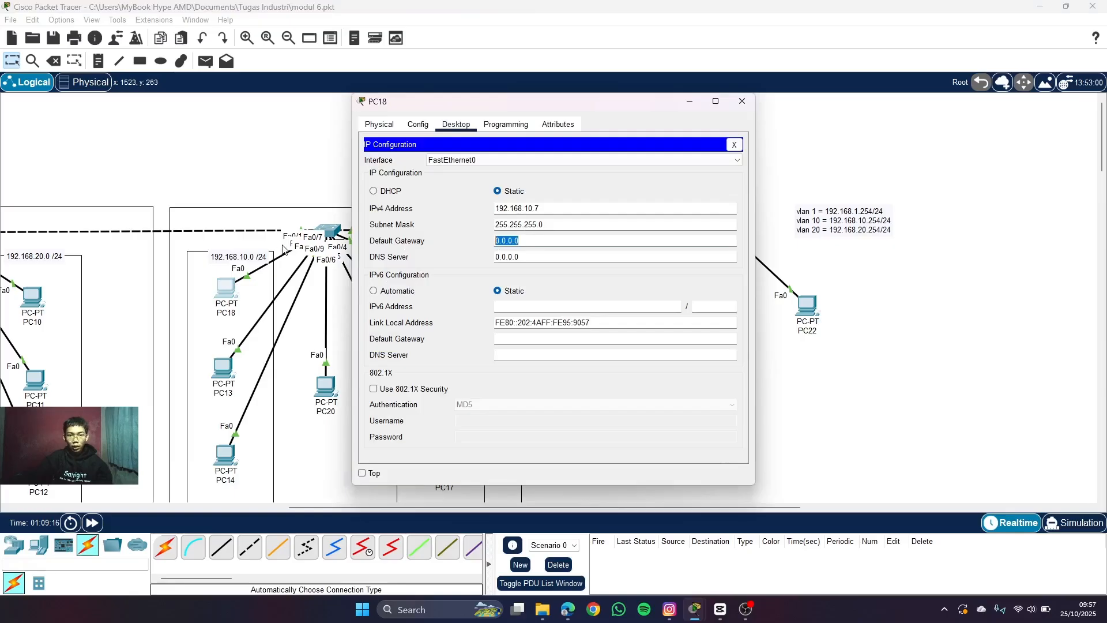
{"action": "type", "text": "192"}
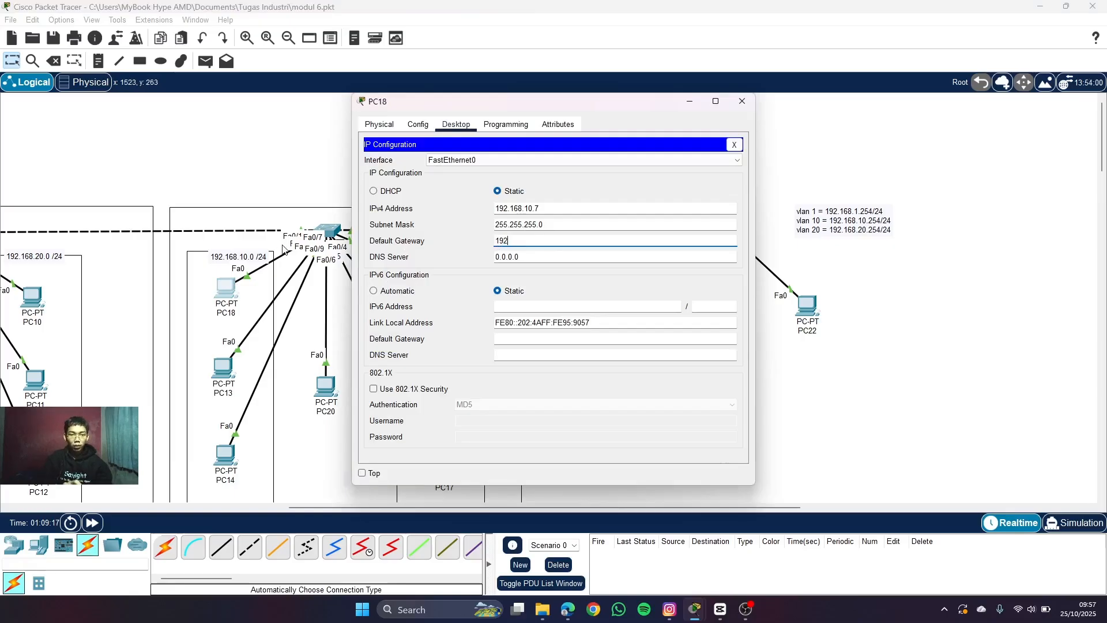
{"action": "type", "text": ".168.10.25"}
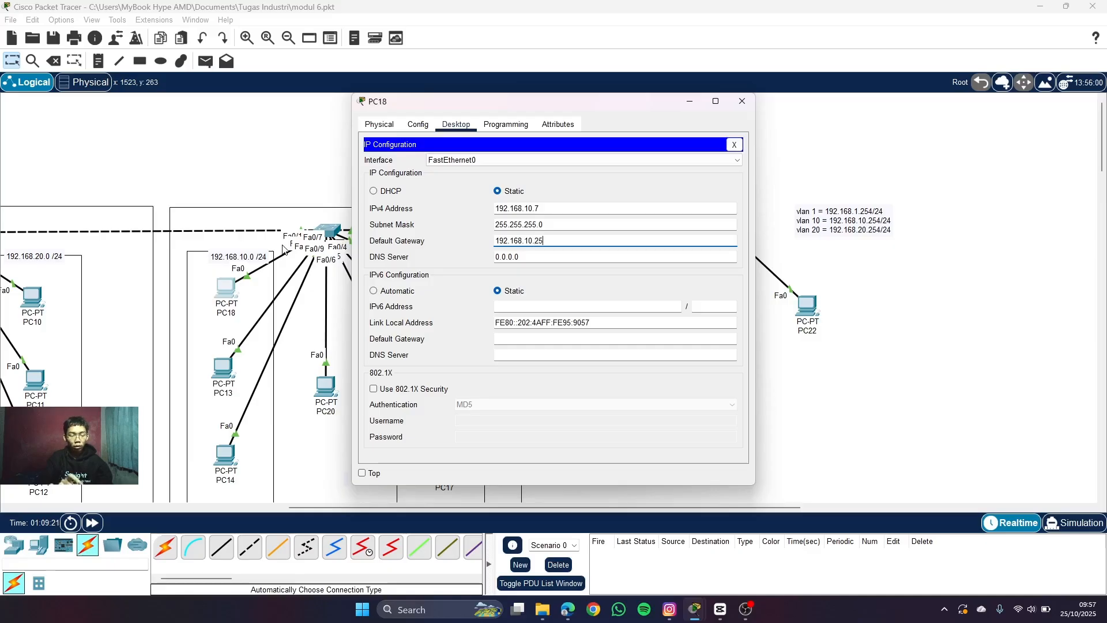
{"action": "type", "text": "4"}
{"action": "left_click", "coordinate": [743, 100]}
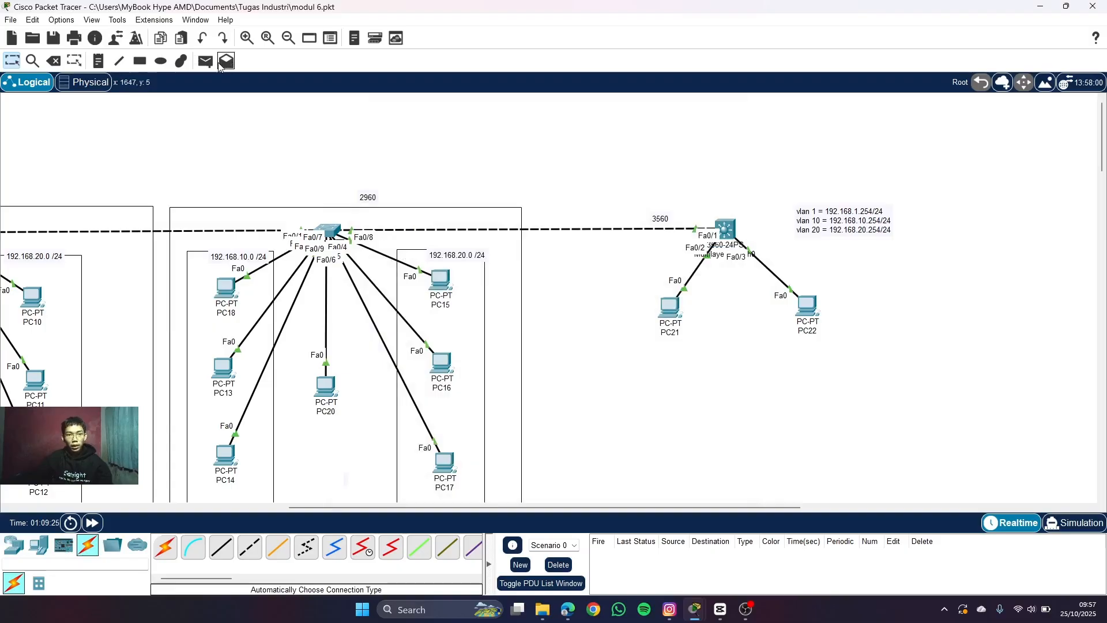
- Test connectivity by sending a simple PDU from PC21 to PC22 twice, and delete the scenario to clear the results
{"action": "left_click", "coordinate": [206, 60]}
{"action": "left_click", "coordinate": [671, 307]}
{"action": "left_click", "coordinate": [809, 309]}
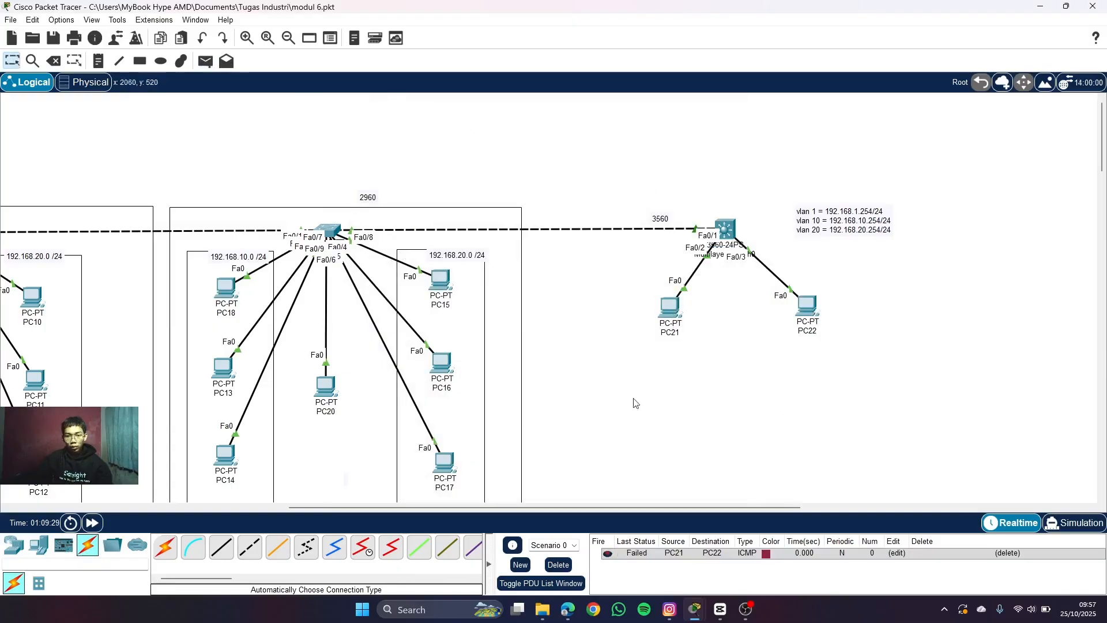
{"action": "left_click", "coordinate": [206, 61]}
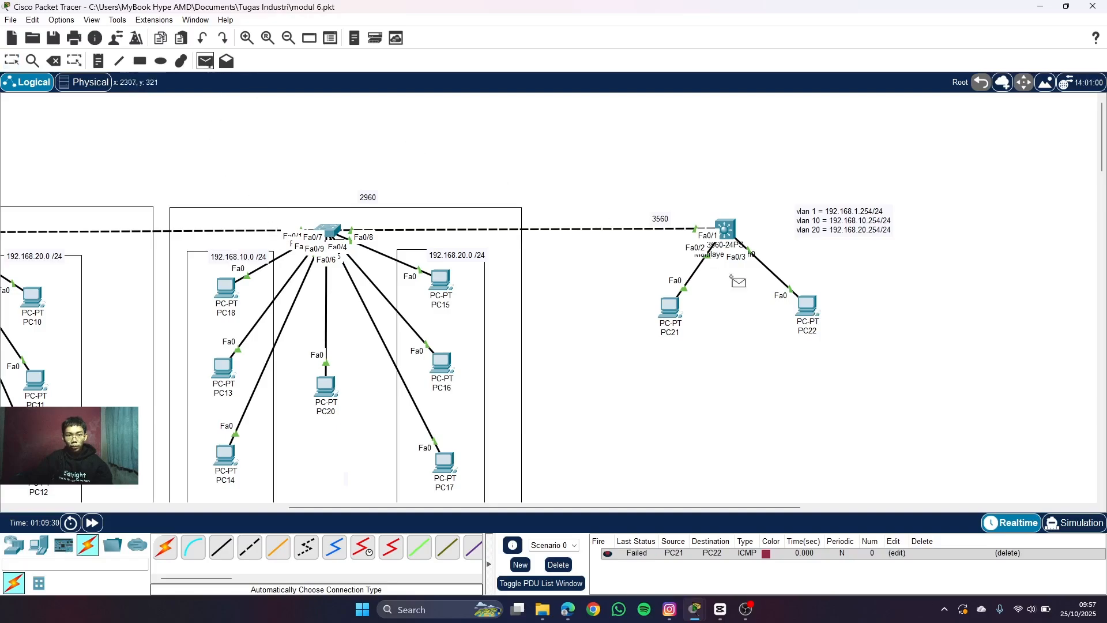
{"action": "left_click", "coordinate": [671, 309]}
{"action": "left_click", "coordinate": [810, 314]}
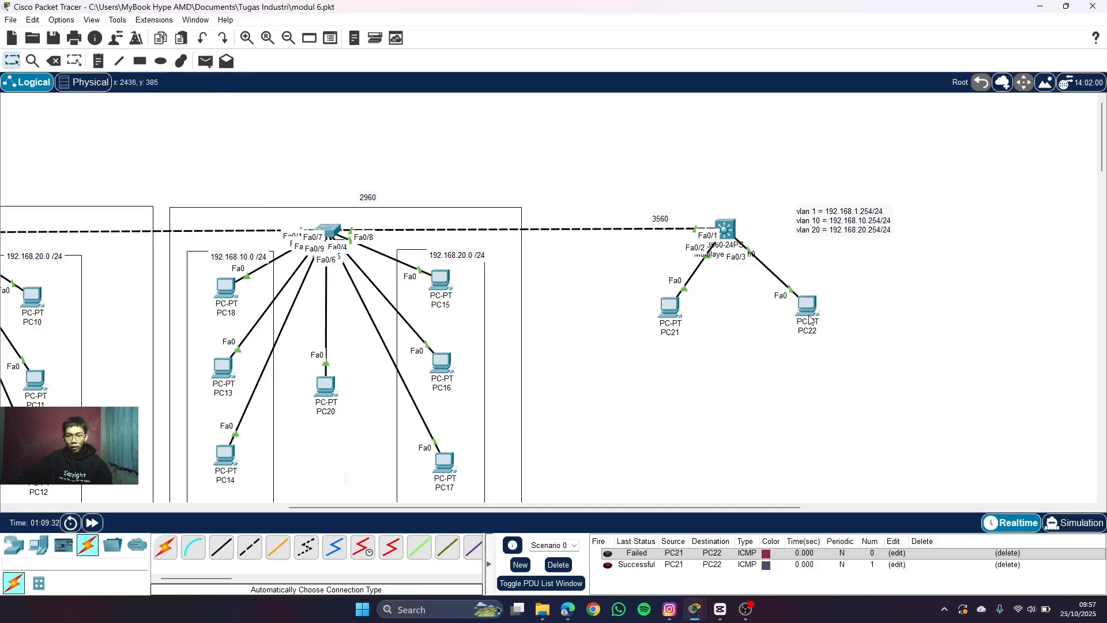
{"action": "left_click", "coordinate": [562, 566]}
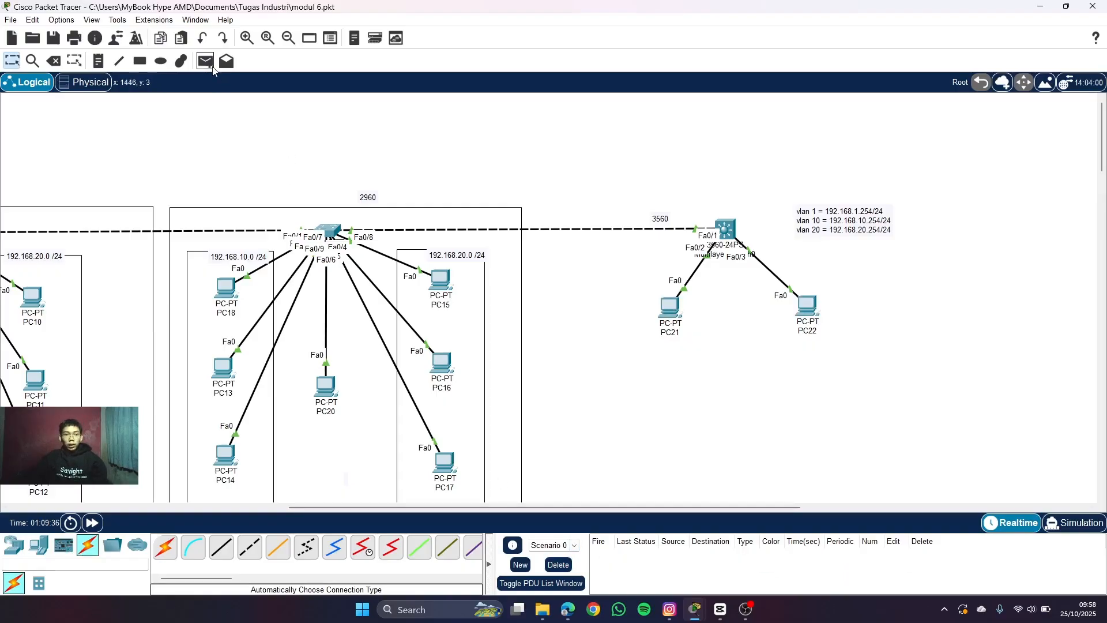
- Test inter-VLAN connectivity with simple PDUs from PC21 to PC15 and from PC15 back to PC21
{"action": "left_click", "coordinate": [210, 65]}
{"action": "left_click", "coordinate": [672, 310]}
{"action": "left_click", "coordinate": [441, 281]}
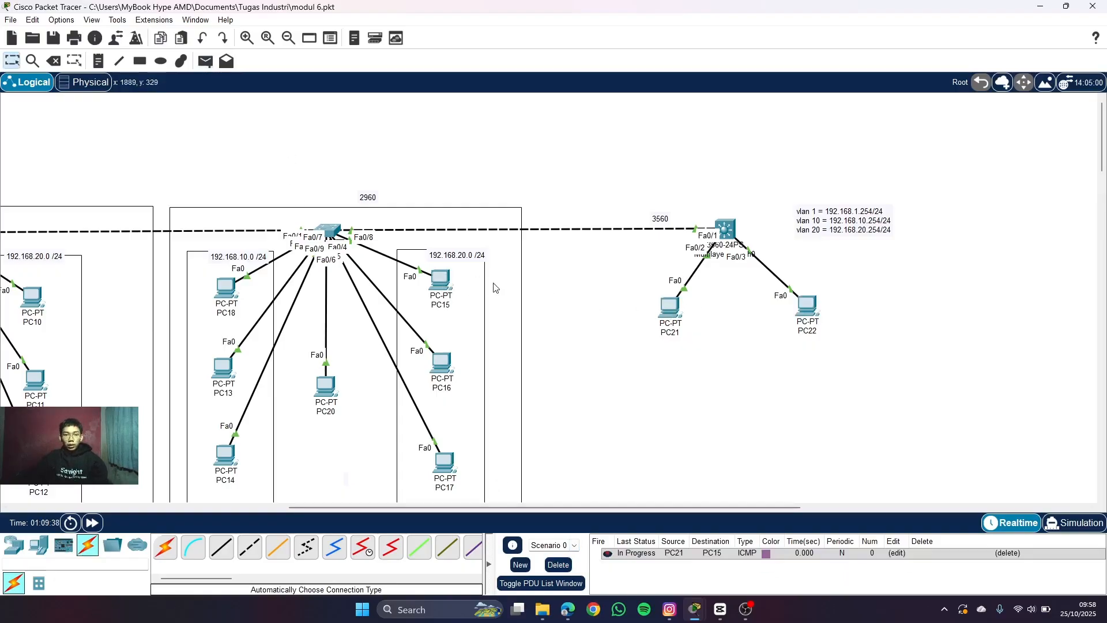
{"action": "left_click", "coordinate": [205, 61]}
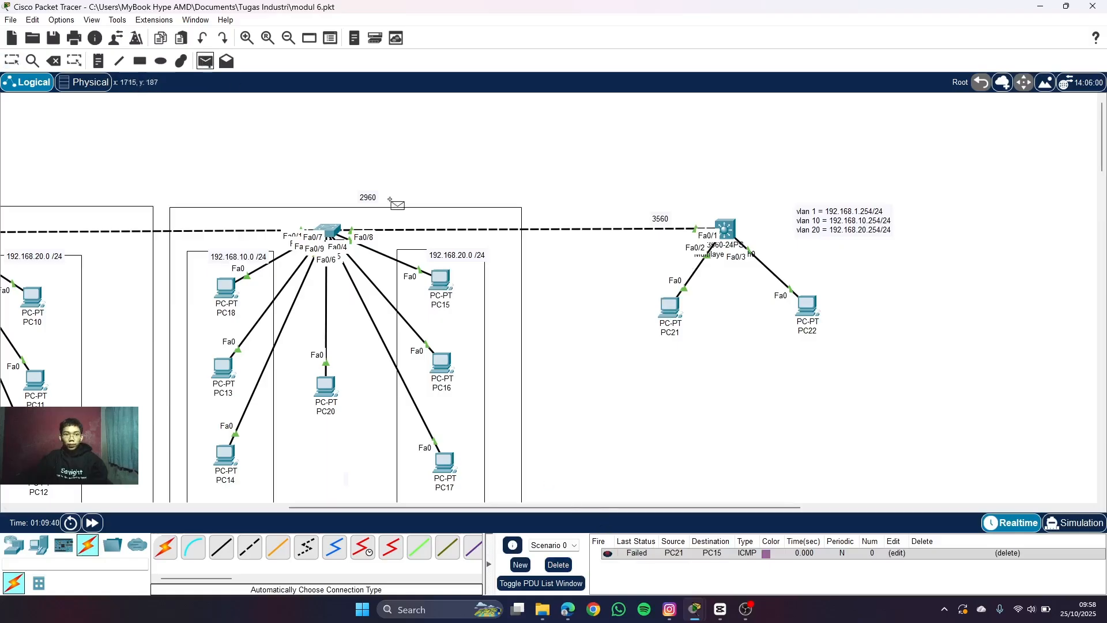
{"action": "left_click", "coordinate": [452, 281]}
{"action": "left_click", "coordinate": [678, 314]}
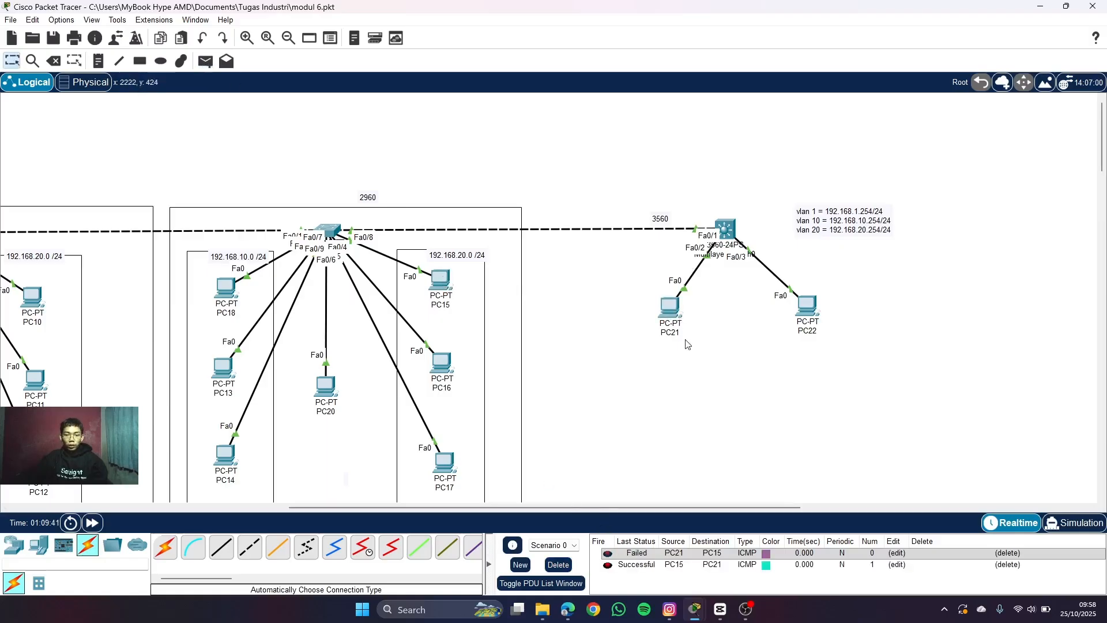
- Create a DHCP pool named VLAN10 on the 3560 multilayer switch from global configuration mode
{"action": "mouse_move", "coordinate": [629, 508]}
{"action": "left_mouse_down"}
{"action": "mouse_move", "coordinate": [739, 517]}
{"action": "mouse_move", "coordinate": [649, 510]}
{"action": "left_mouse_up"}
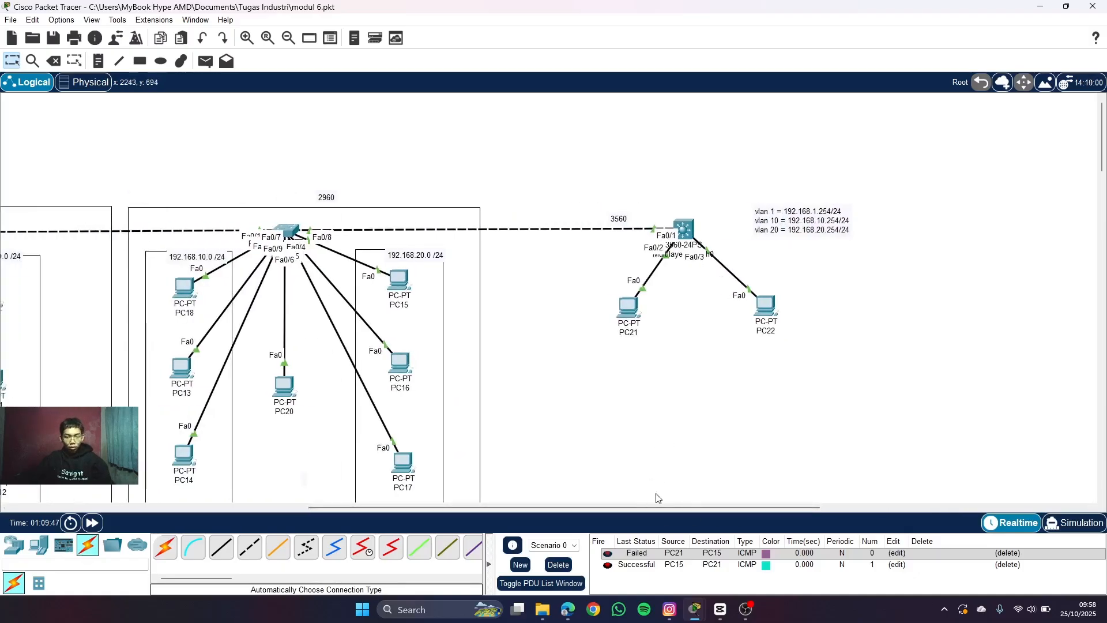
{"action": "left_click", "coordinate": [684, 232]}
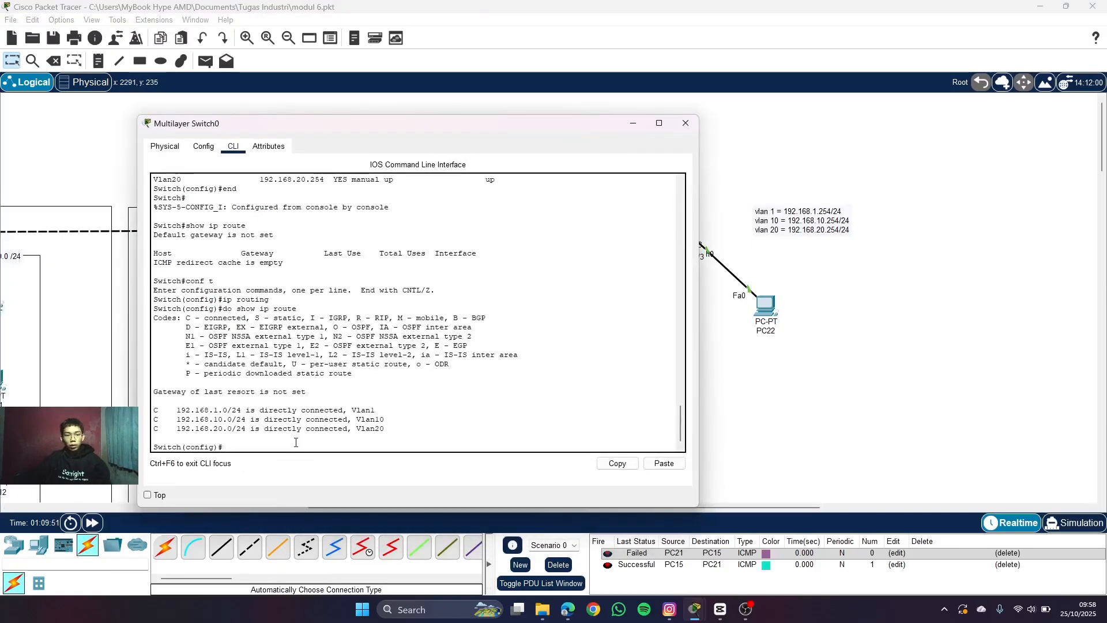
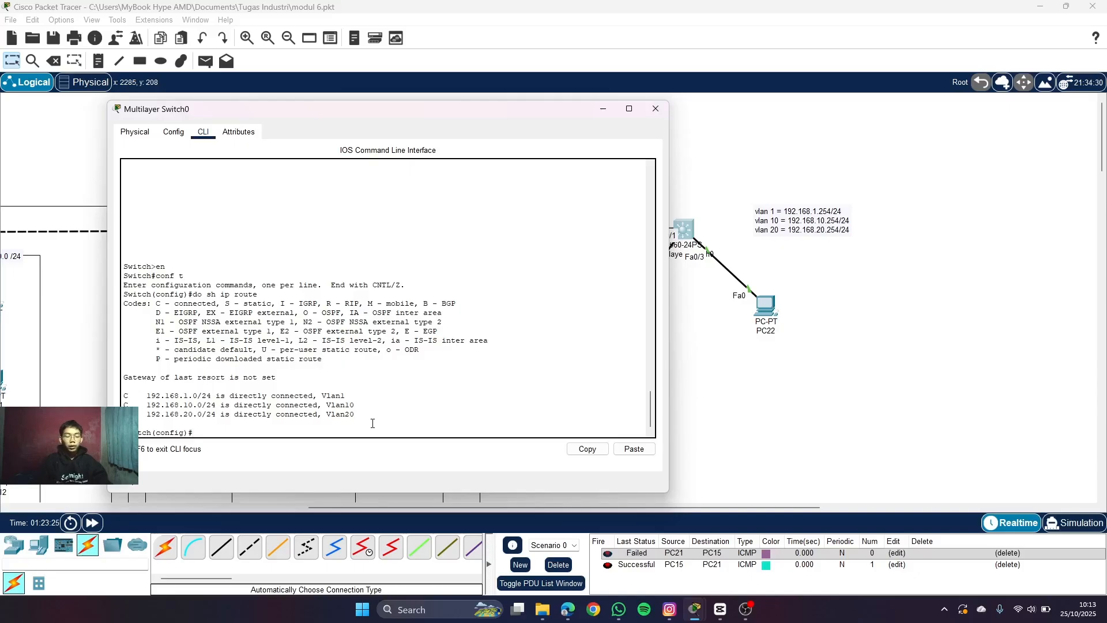
{"action": "type", "text": "p dhcp"}
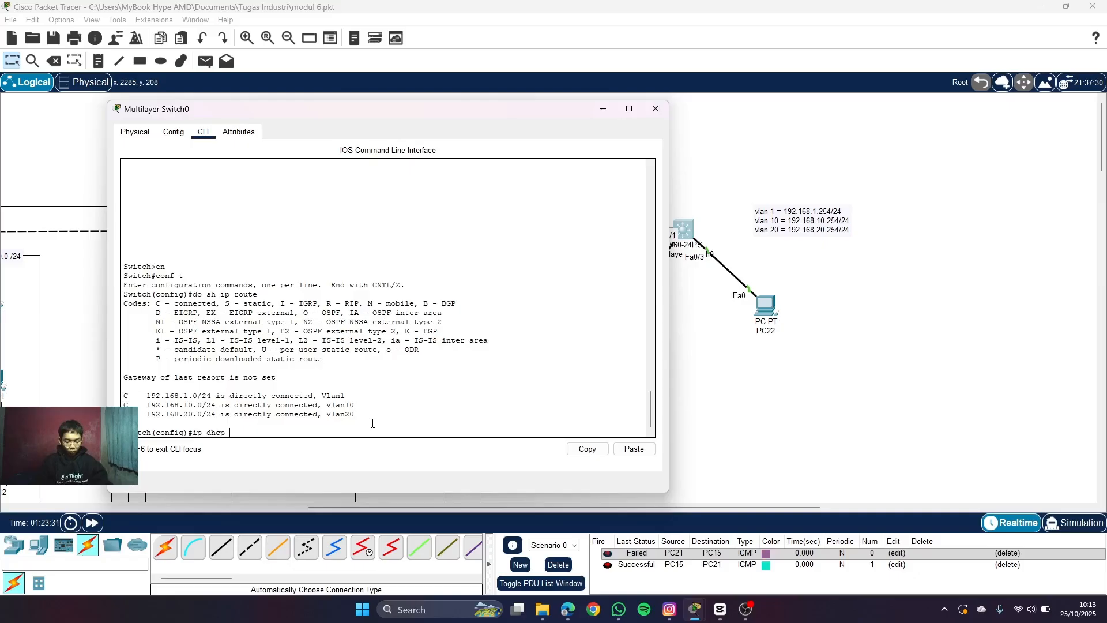
{"action": "type", "text": " pool"}
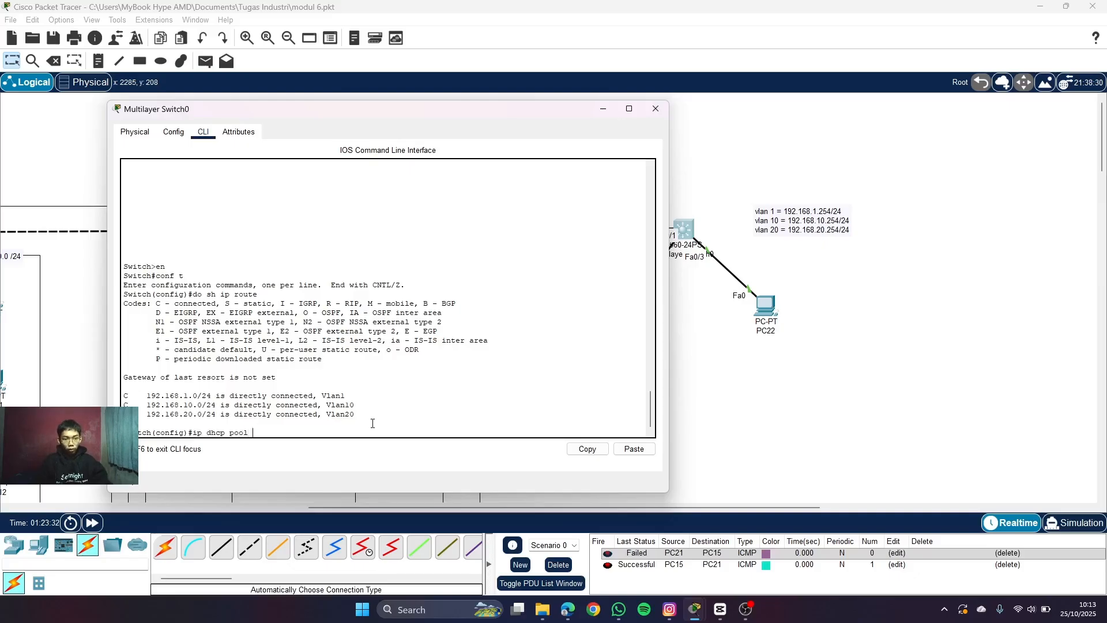
{"action": "type", "text": " VLAN10"}
{"action": "key", "text": "Return"}
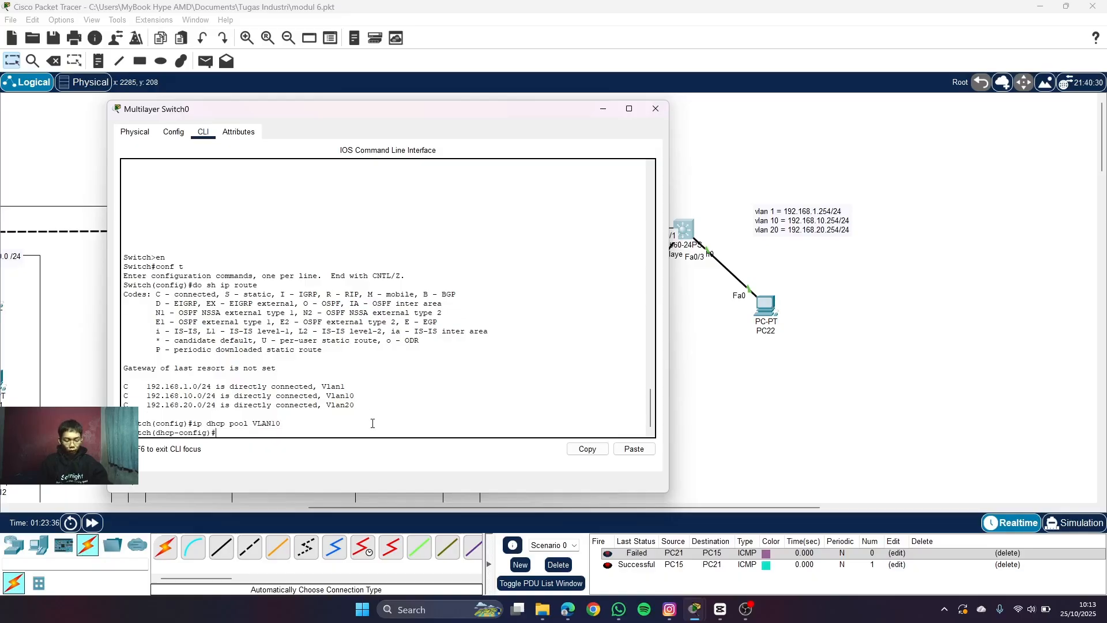
- Assign network 192.168.10.0 with mask 255.255.255.0 to the VLAN10 DHCP pool
{"action": "type", "text": "netw"}
{"action": "key", "text": "Tab"}
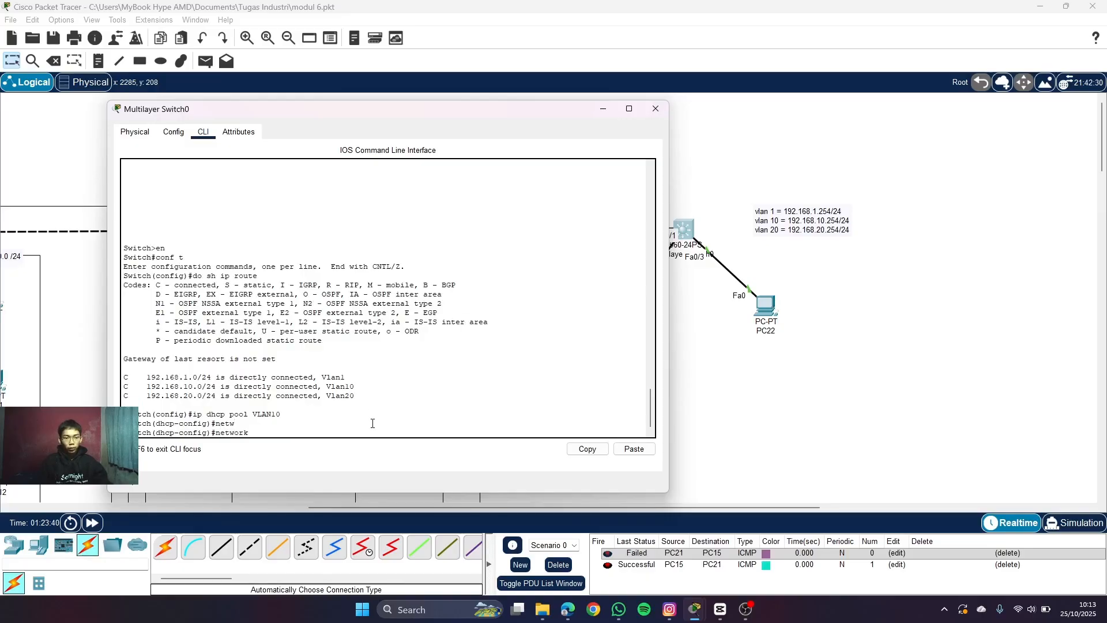
{"action": "type", "text": "192.168.10."}
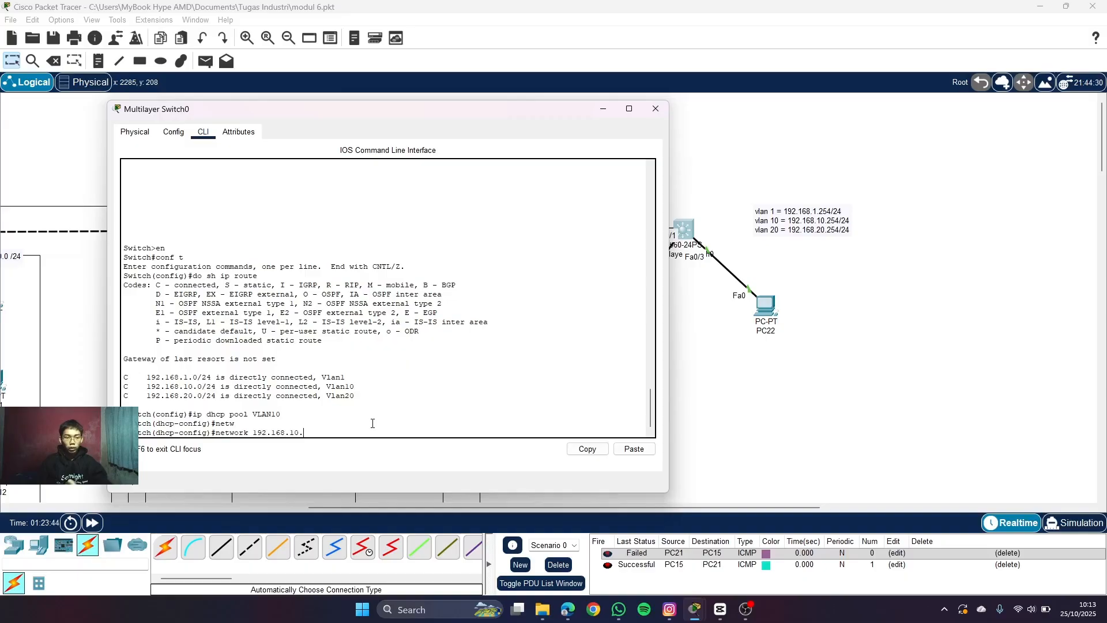
{"action": "type", "text": "0 255.255.255.0"}
{"action": "key", "text": "Return"}
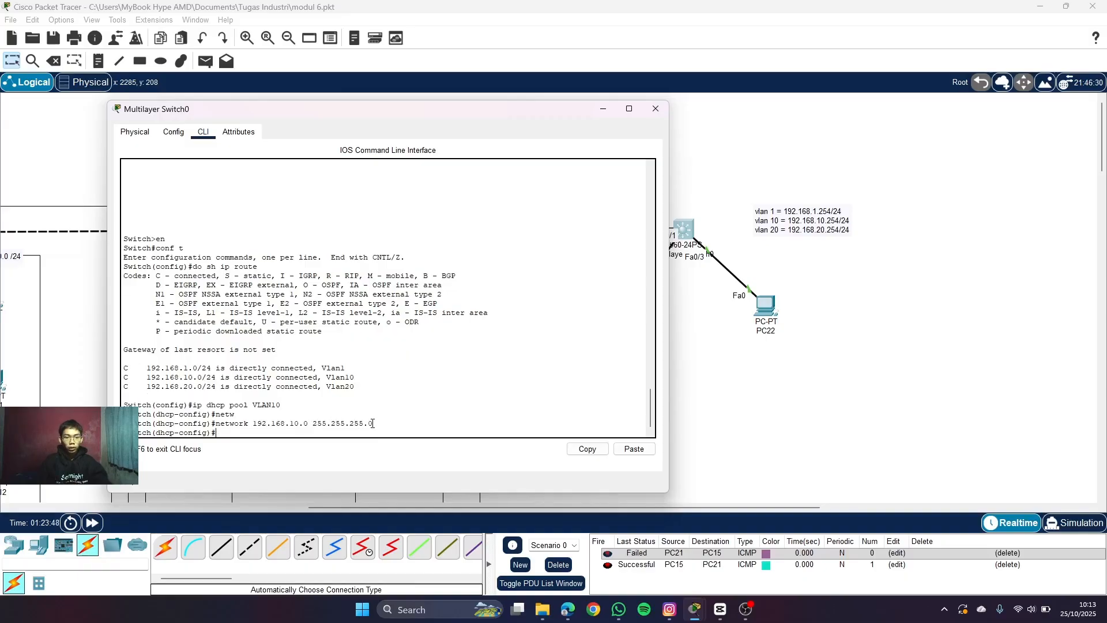
- Set the VLAN10 pool's default router to 192.168.10.254 and DNS server to 8.8.8.8, and return to global configuration mode
{"action": "type", "text": "def"}
{"action": "key", "text": "Tab"}
{"action": "type", "text": "192.168"}
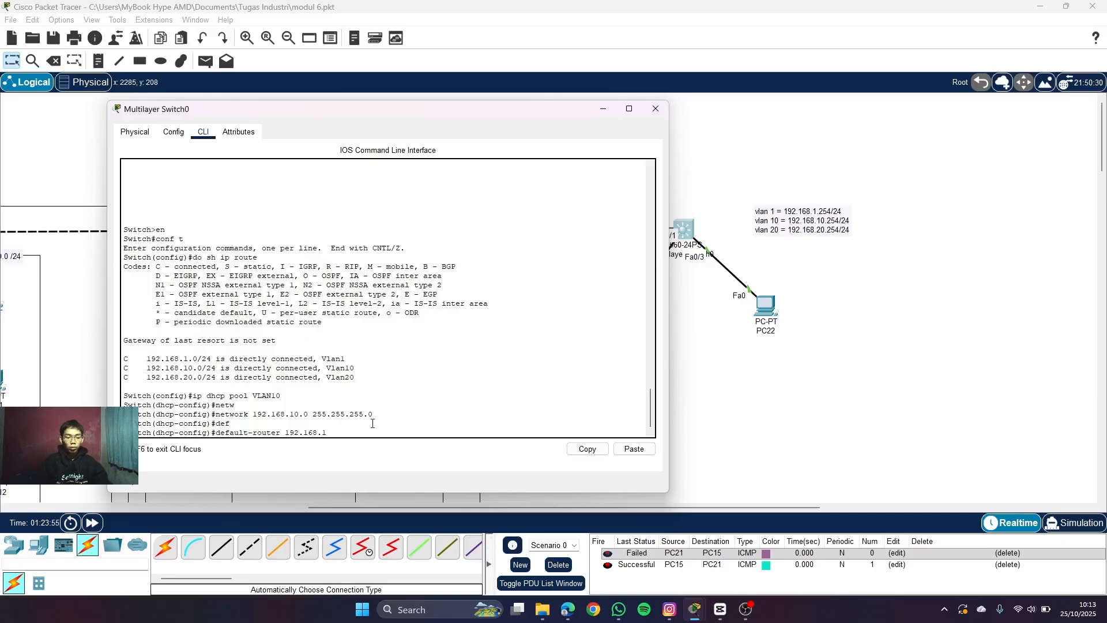
{"action": "type", "text": ".10.254"}
{"action": "key", "text": "Return"}
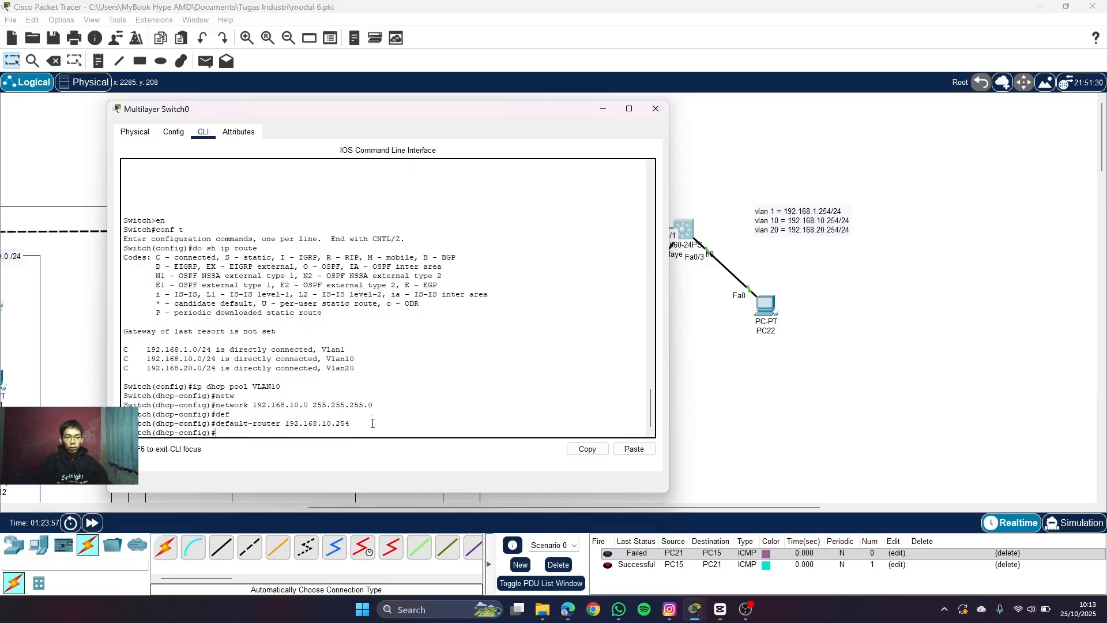
{"action": "type", "text": "dn"}
{"action": "key", "text": "Tab"}
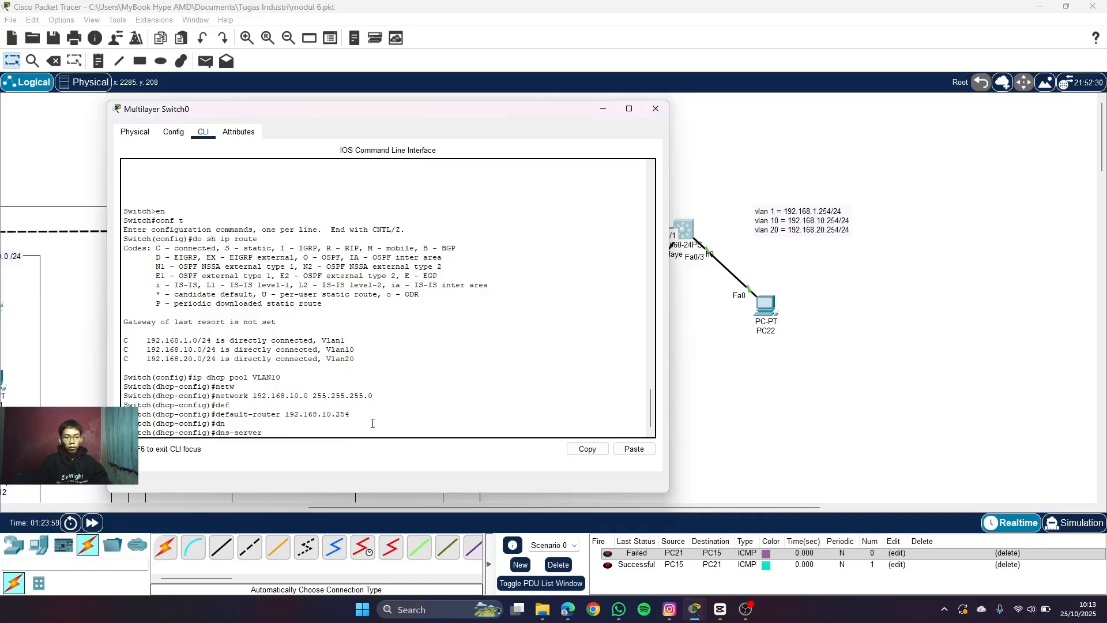
{"action": "type", "text": "8.8.8.8"}
{"action": "key", "text": "Return"}
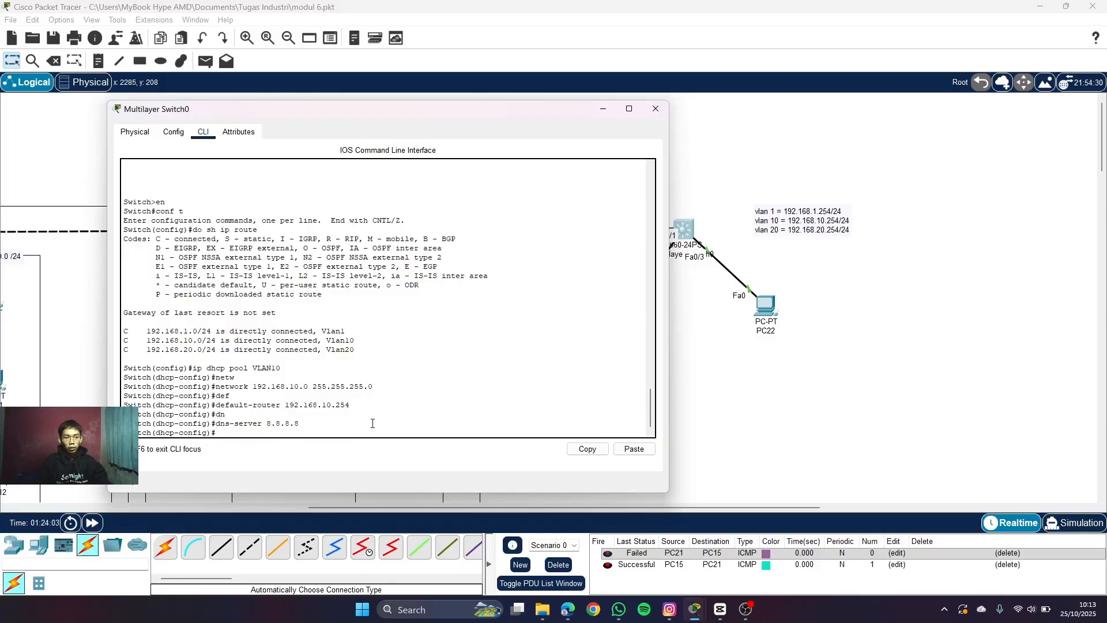
{"action": "type", "text": "ex"}
{"action": "key", "text": "Return"}
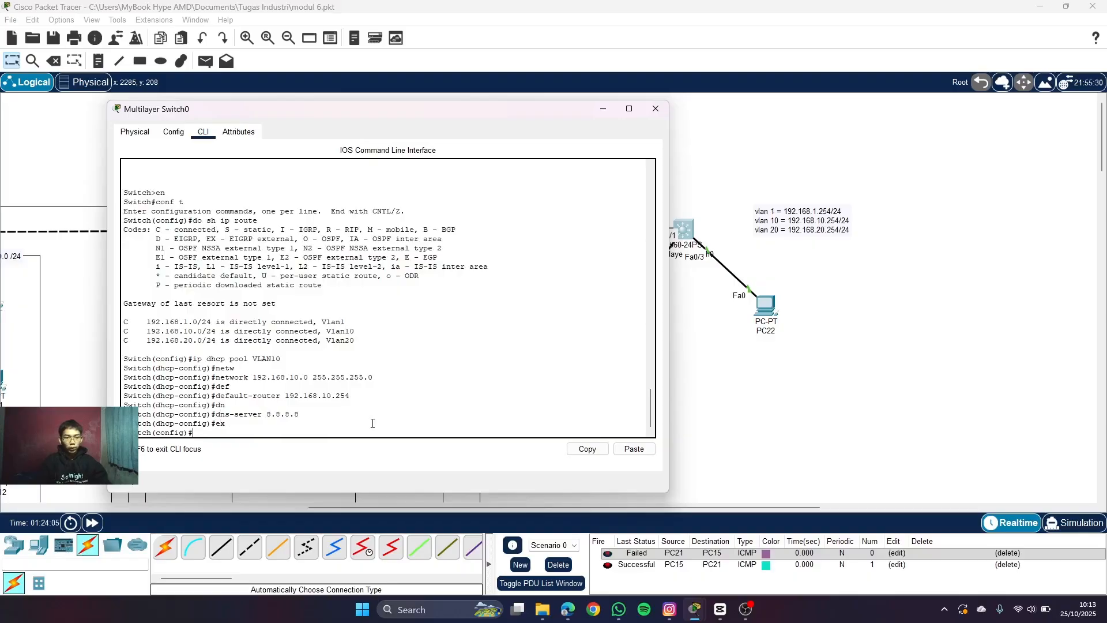
- Create a DHCP pool named VLAN20 with network 192.168.20.0 and mask 255.255.255.0
{"action": "type", "text": "ip dhcp pool VLAN20"}
{"action": "key", "text": "Return"}
{"action": "type", "text": "net"}
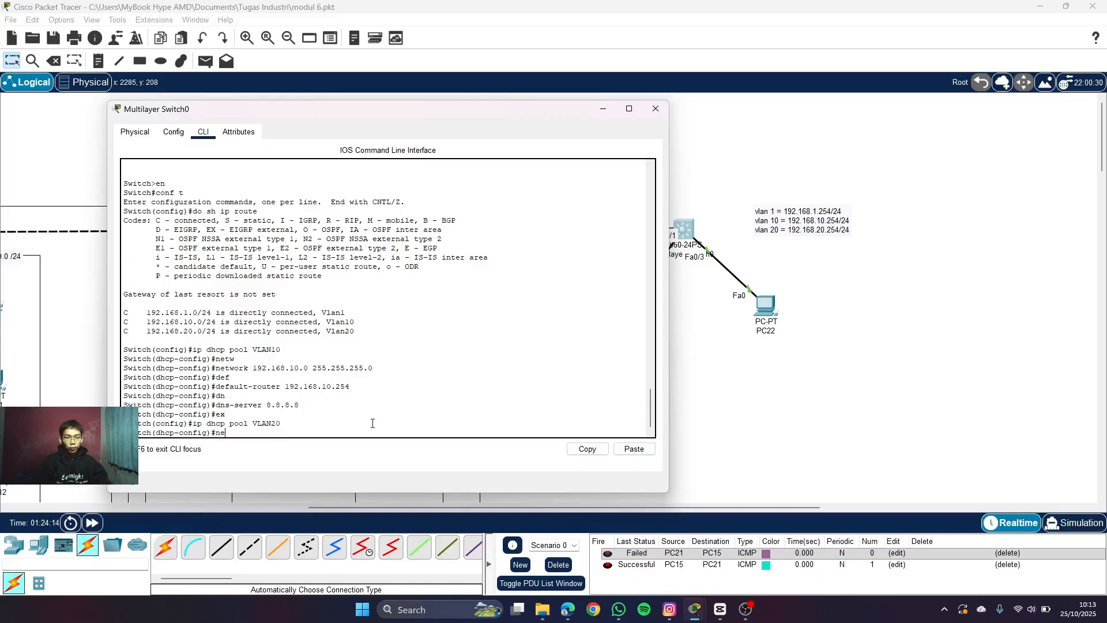
{"action": "key", "text": "Tab"}
{"action": "type", "text": "1"}
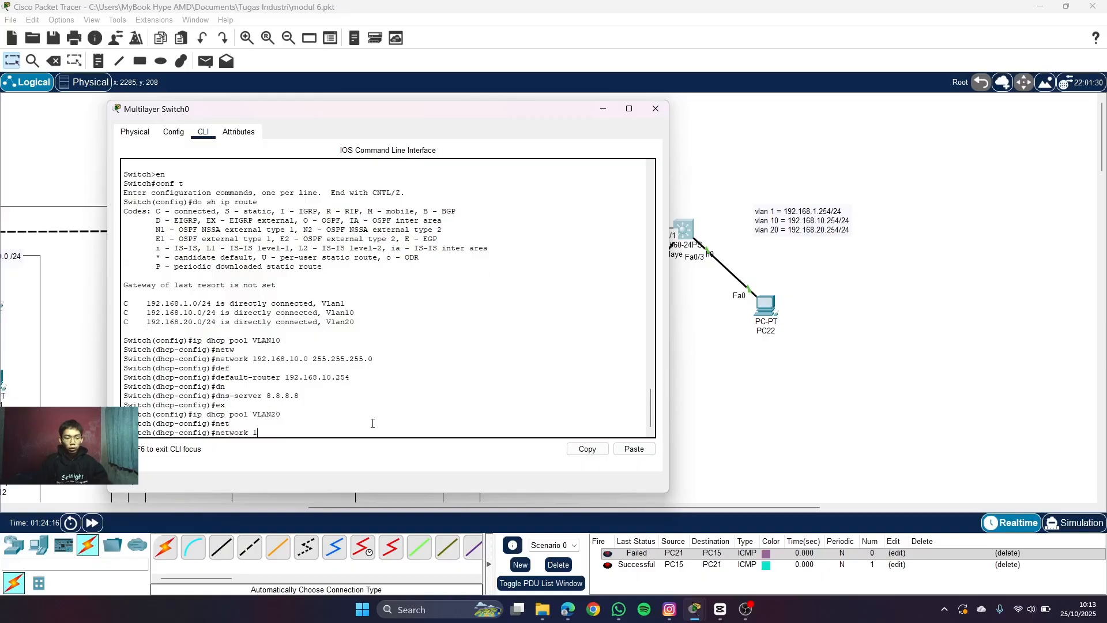
{"action": "type", "text": "92.168.20.0 255."}
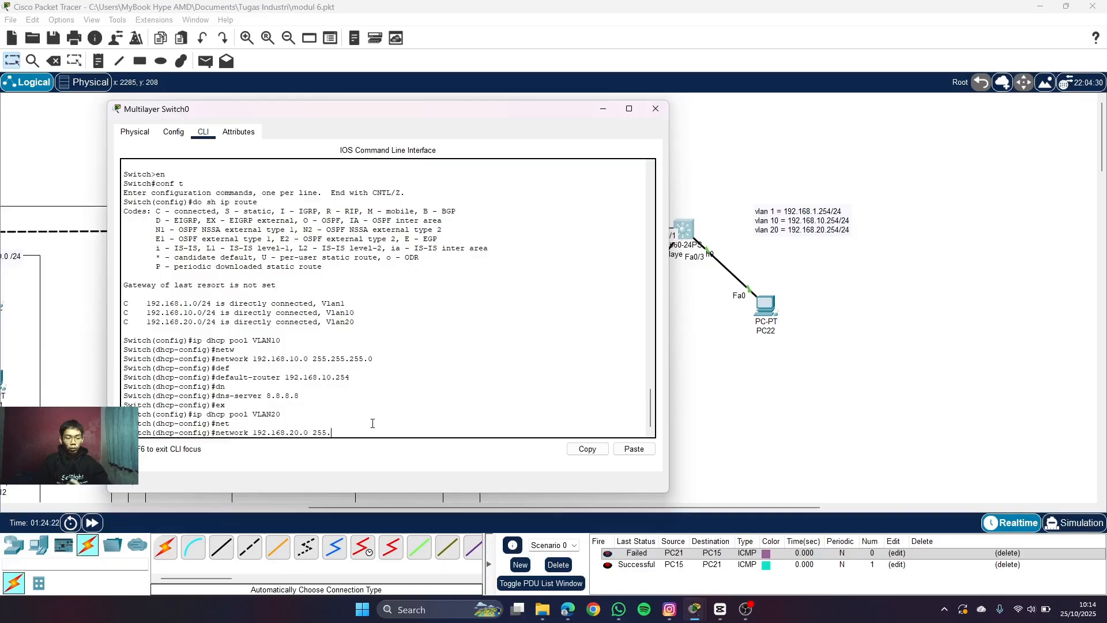
{"action": "type", "text": "255.255.0"}
{"action": "key", "text": "Return"}
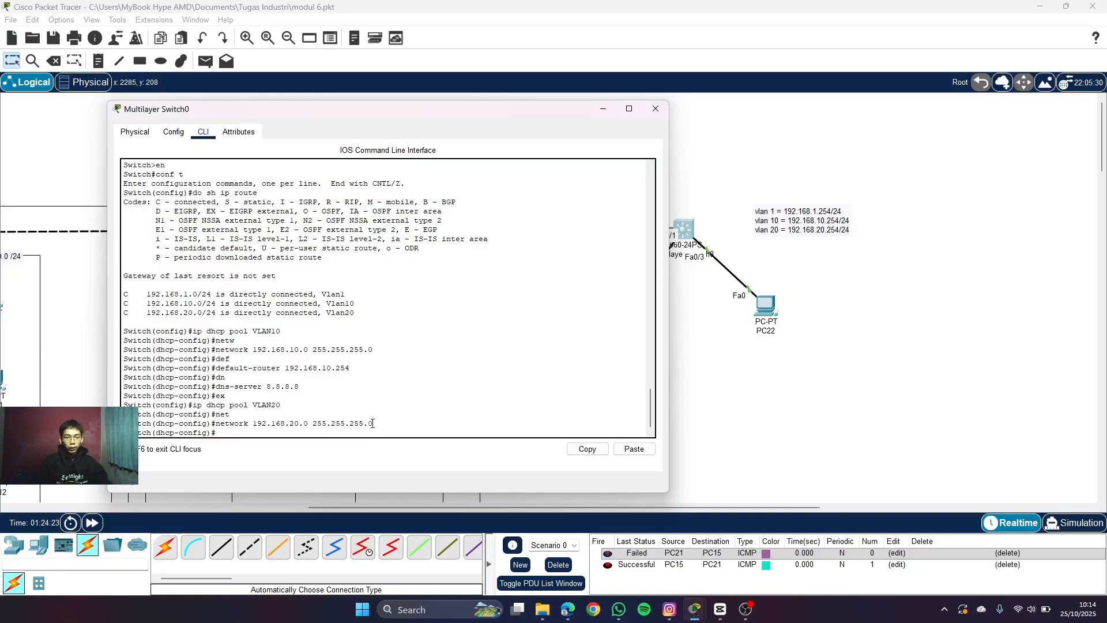
- Set the VLAN20 pool's default router to 192.168.20.254 and DNS server to 8.8.8.8, and exit pool configuration
{"action": "type", "text": "def"}
{"action": "key", "text": "Tab"}
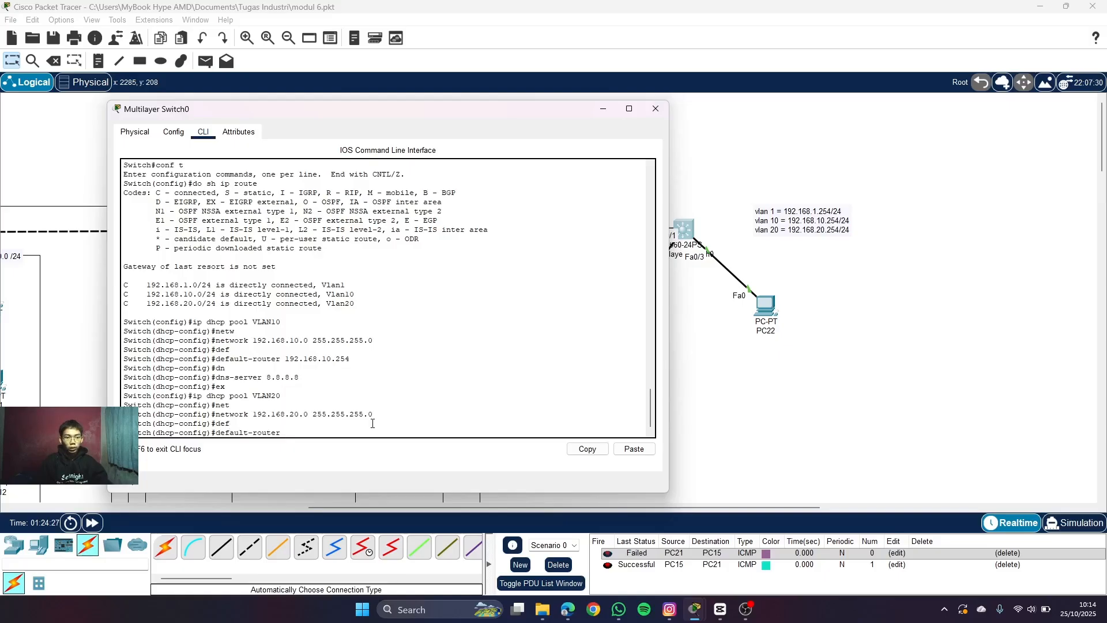
{"action": "type", "text": "192.168.20.254"}
{"action": "key", "text": "Return"}
{"action": "type", "text": "dn"}
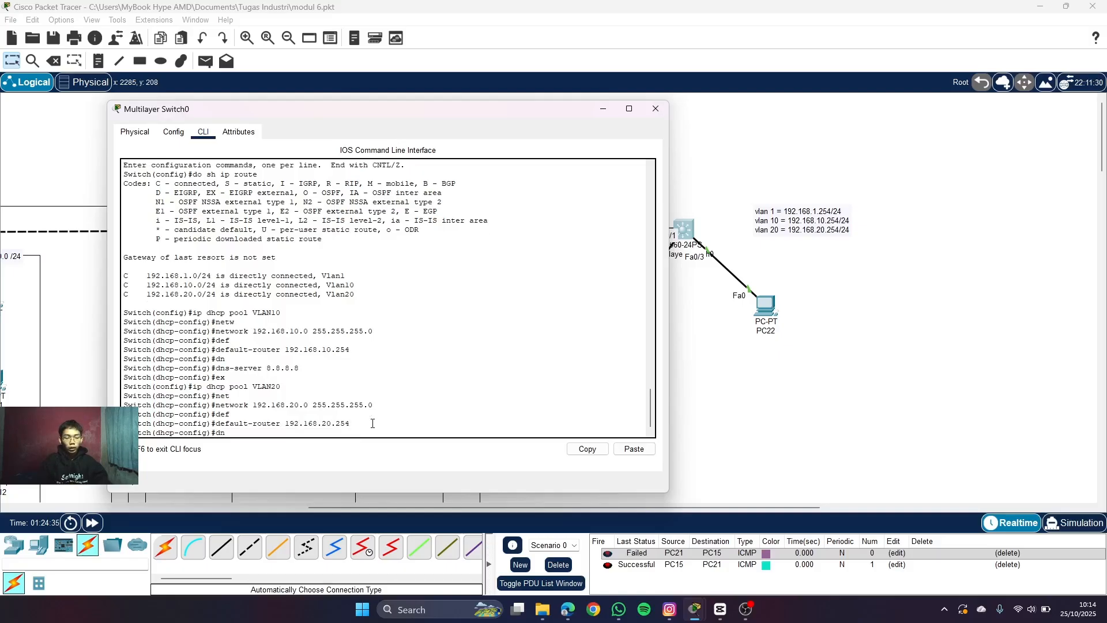
{"action": "key", "text": "Tab"}
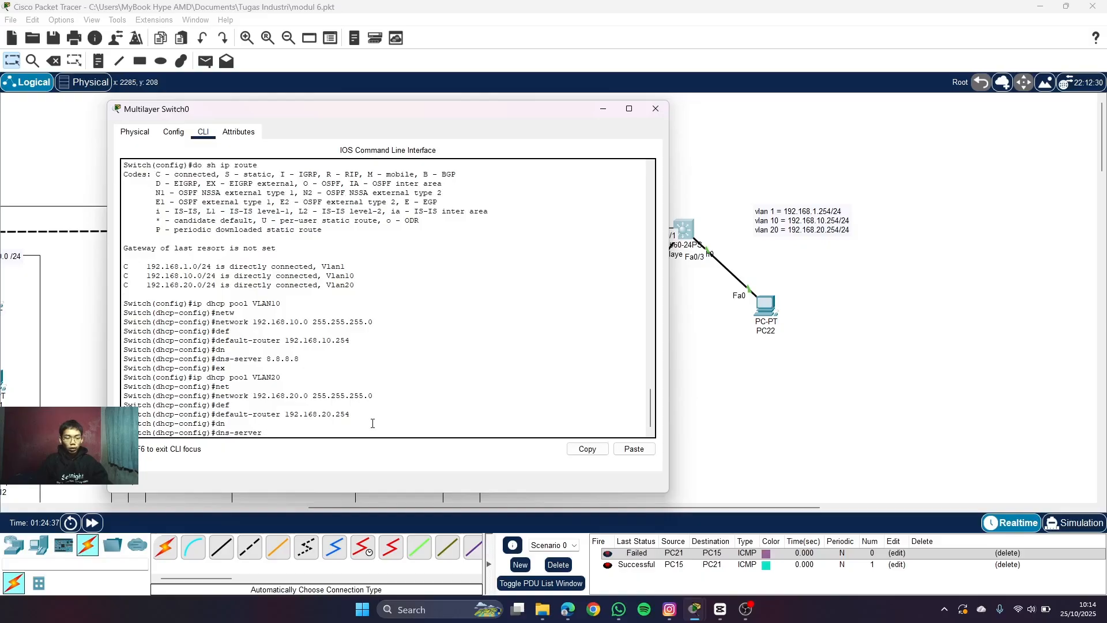
{"action": "type", "text": "8.8.8.8"}
{"action": "key", "text": "Return"}
{"action": "type", "text": "e"}
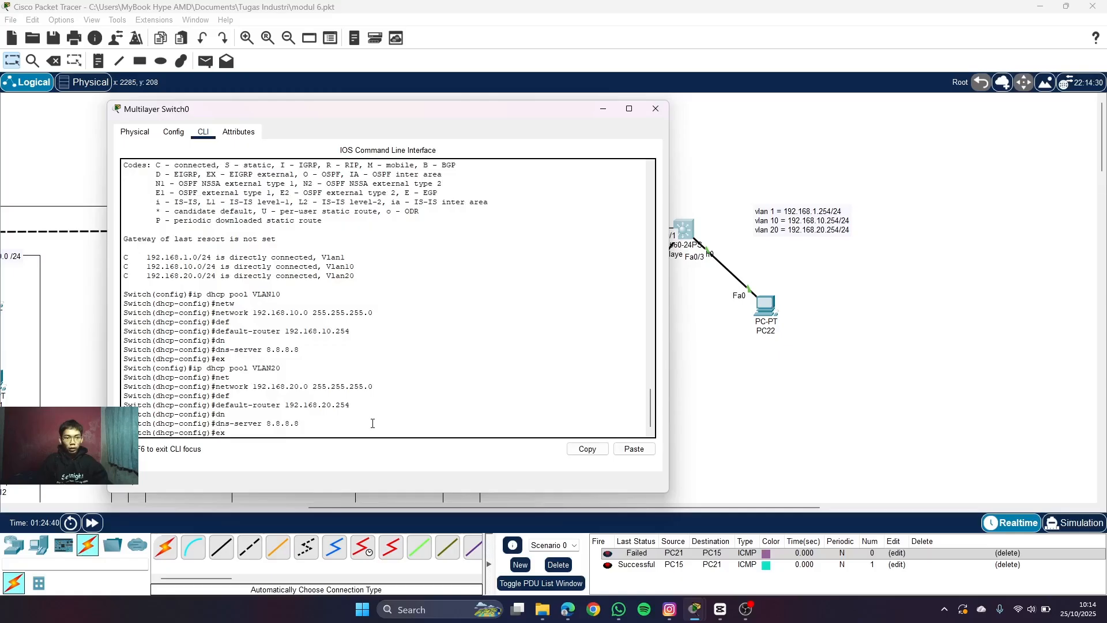
{"action": "type", "text": "x"}
{"action": "key", "text": "Return"}
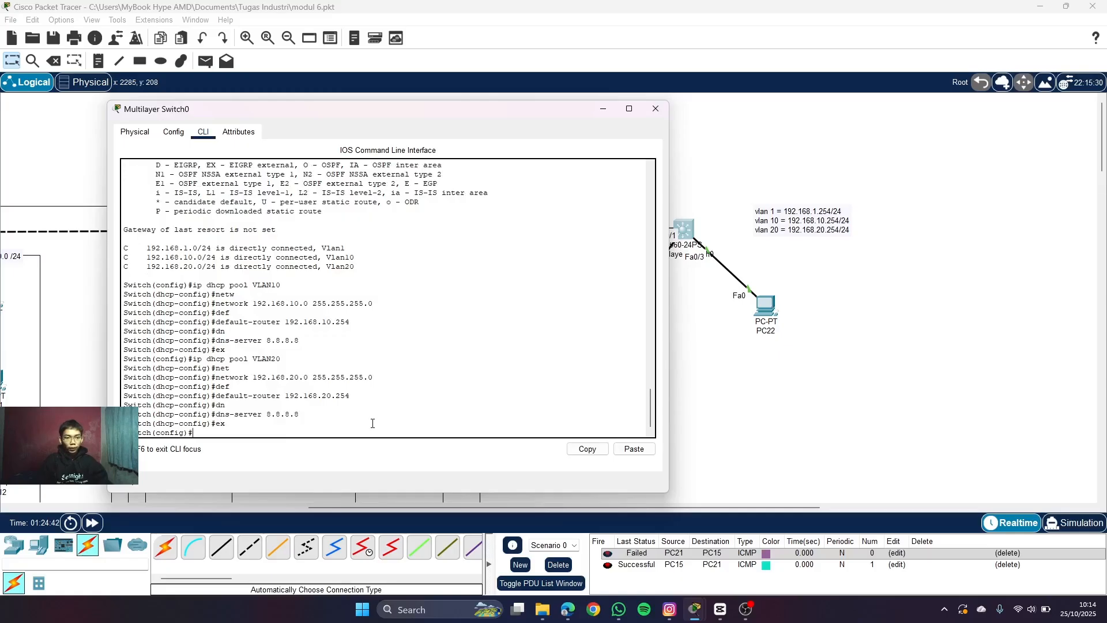
- Create a DHCP pool named VLAN1 with network 192.168.1.0 and mask 255.255.255.0
{"action": "type", "text": "ip dhcp pool VLAN1"}
{"action": "key", "text": "Return"}
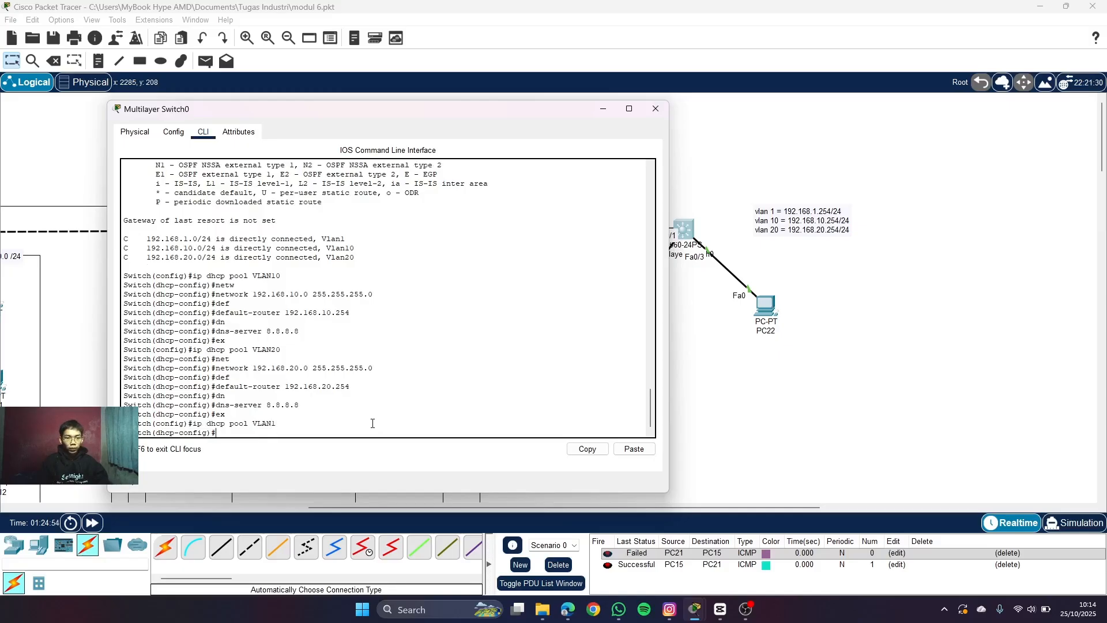
{"action": "type", "text": "net"}
{"action": "key", "text": "Tab"}
{"action": "type", "text": "192.16"}
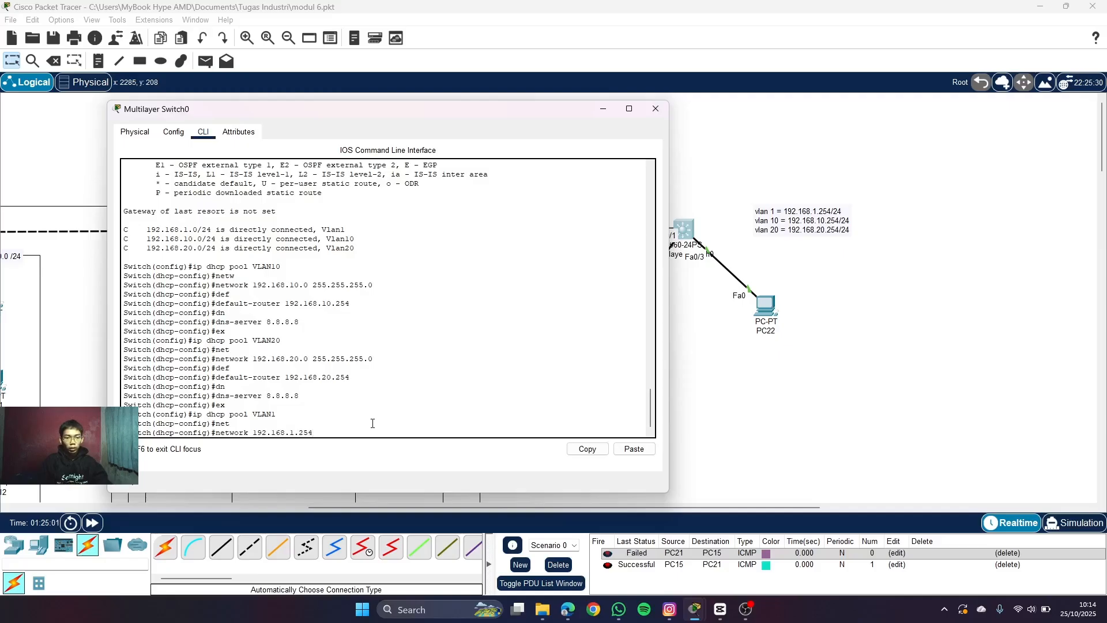
{"action": "key", "text": "BackSpace"}
{"action": "key", "text": "BackSpace"}
{"action": "key", "text": "BackSpace"}
{"action": "type", "text": "0 255.255.255"}
{"action": "key", "text": "Return"}
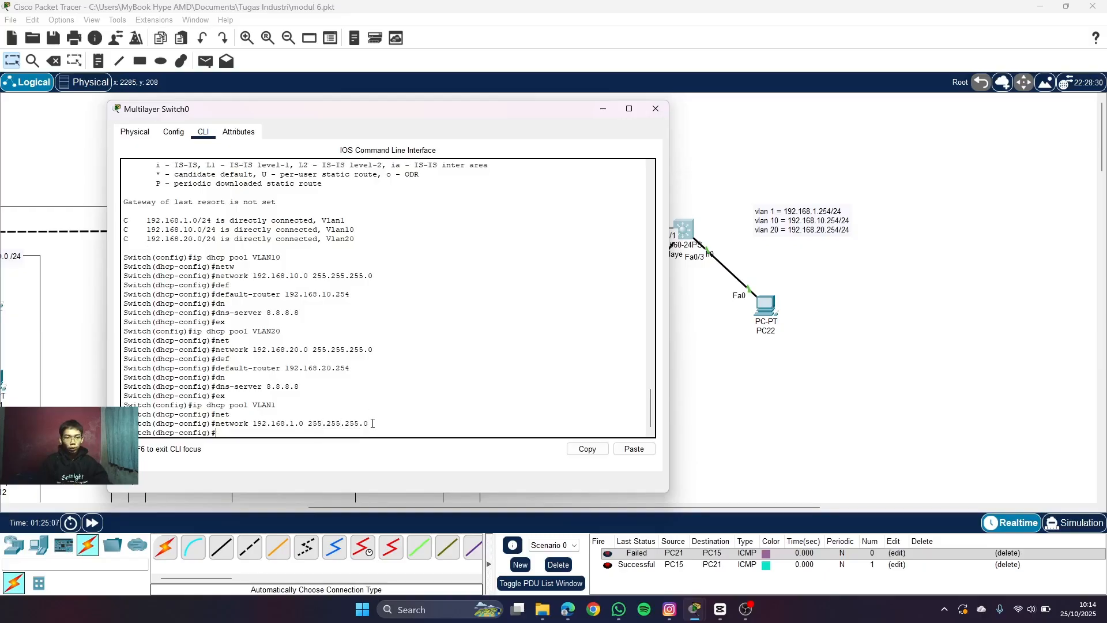
- Set the VLAN1 pool's default router to 192.168.1.254 and DNS server to 8.8.8.8, and leave pool configuration
{"action": "type", "text": "def"}
{"action": "key", "text": "Tab"}
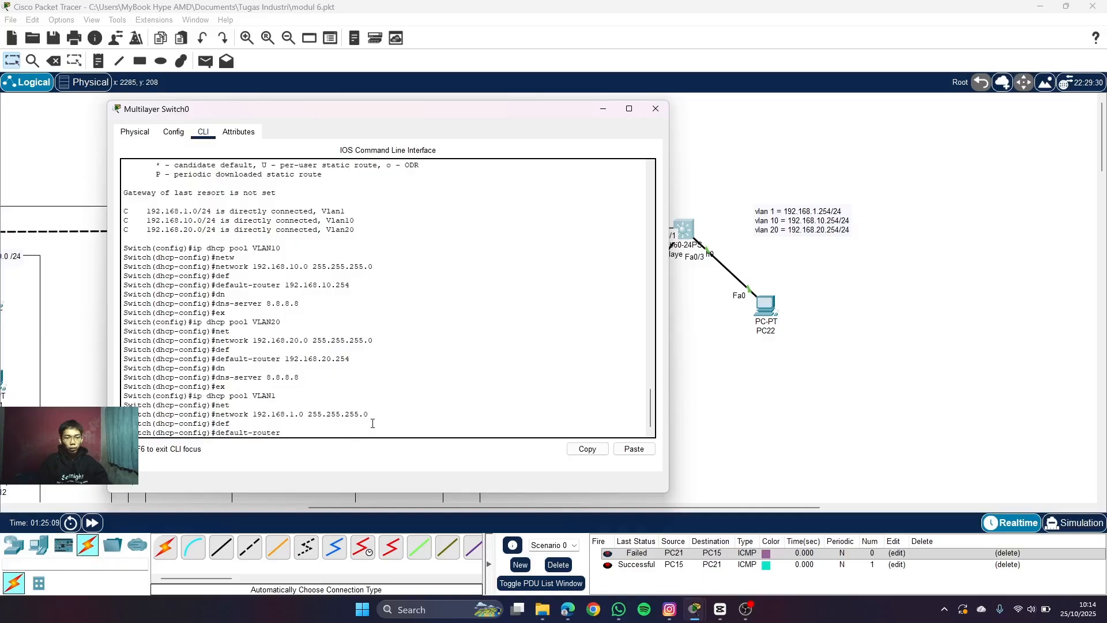
{"action": "type", "text": "192.168.1.254"}
{"action": "key", "text": "Return"}
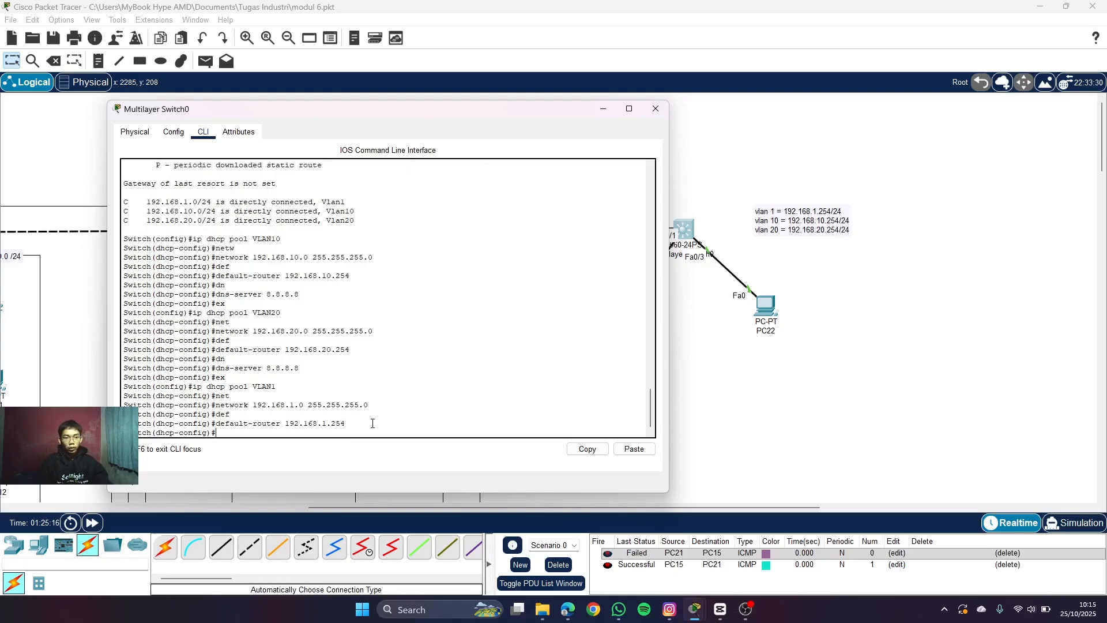
{"action": "type", "text": "dns"}
{"action": "key", "text": "Tab"}
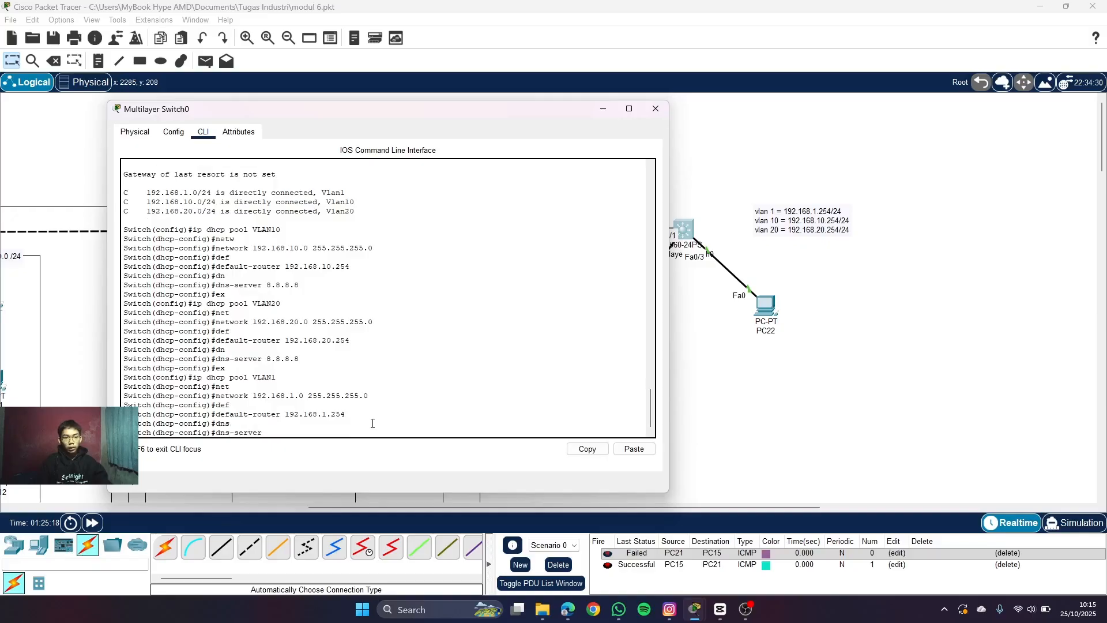
{"action": "type", "text": "8.8.8.8"}
{"action": "key", "text": "Return"}
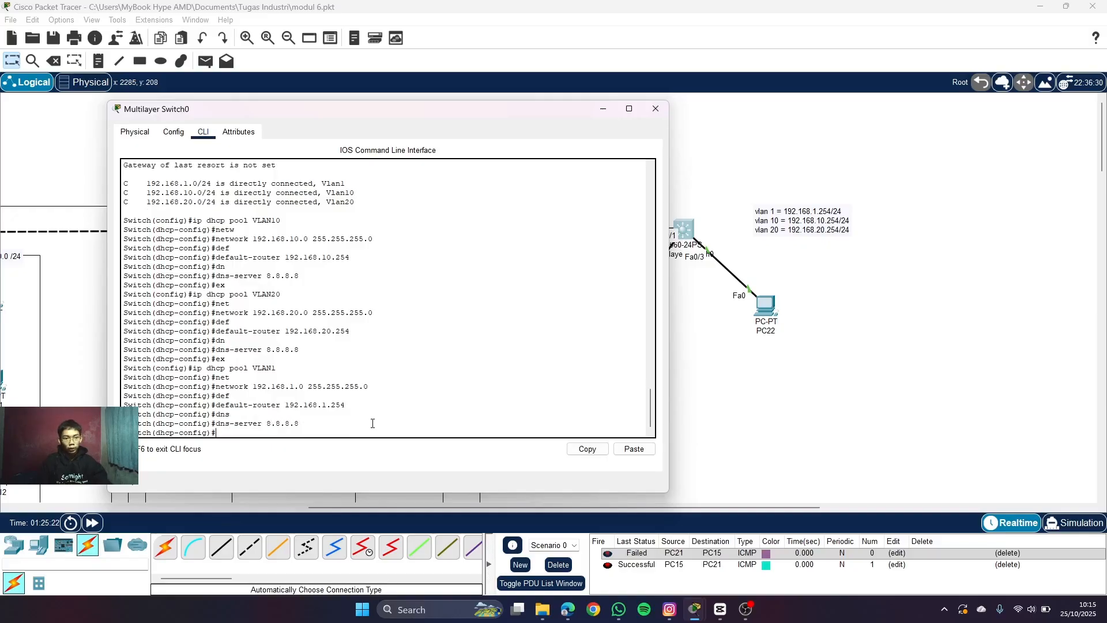
{"action": "type", "text": "ex"}
{"action": "key", "text": "Return"}
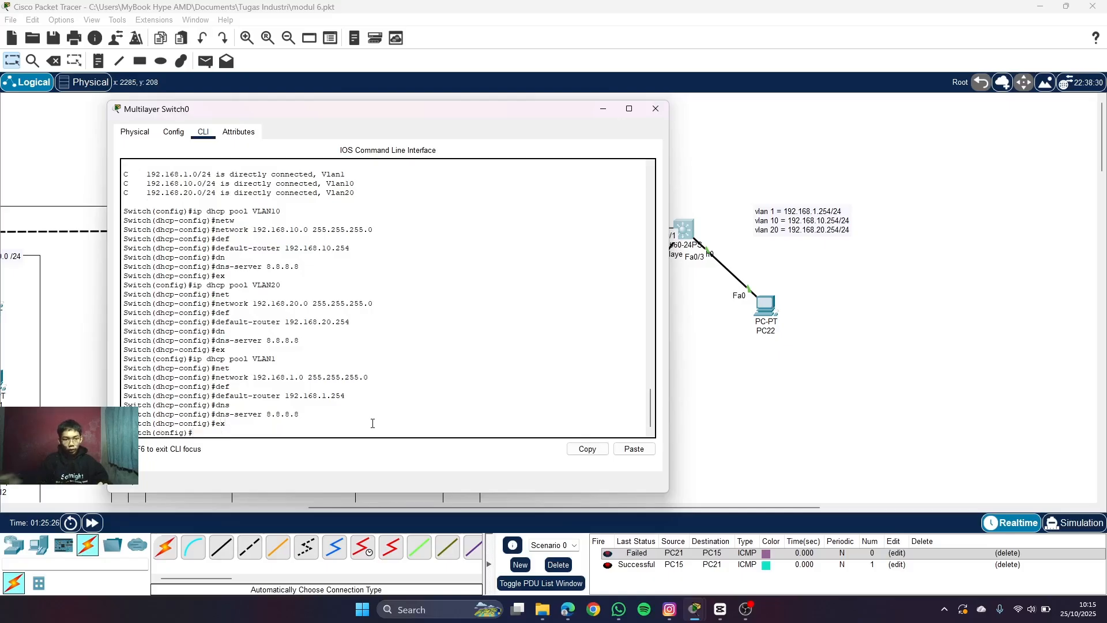
- Minimize the switch window, switch PC21's IPv4 configuration from Static to DHCP, and close its window
{"action": "left_click", "coordinate": [600, 111]}
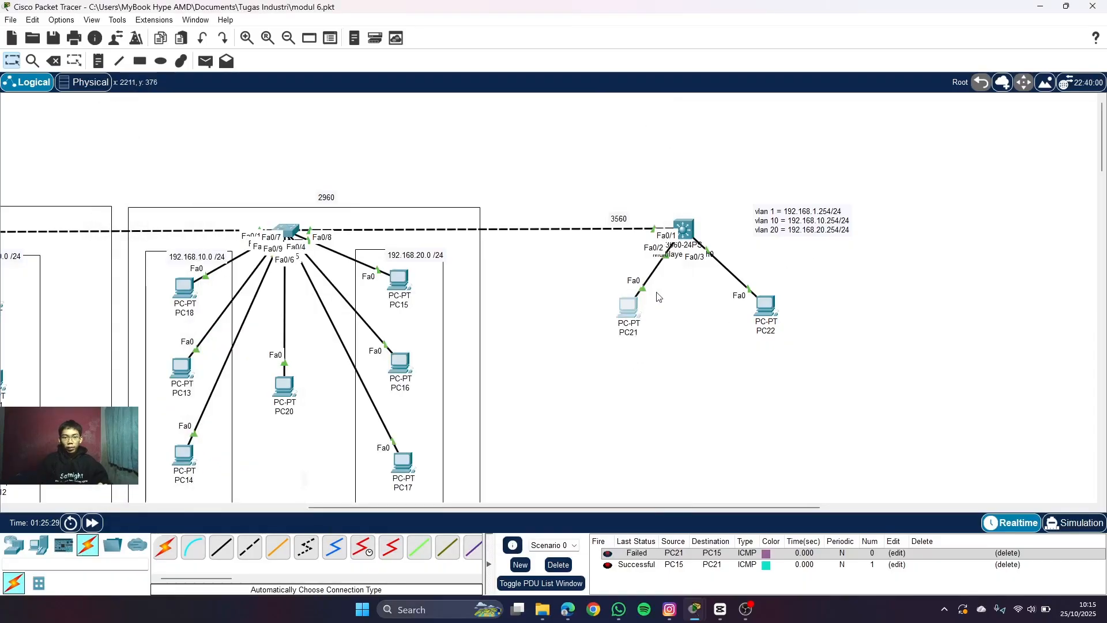
{"action": "left_click", "coordinate": [638, 314]}
{"action": "left_click", "coordinate": [418, 193]}
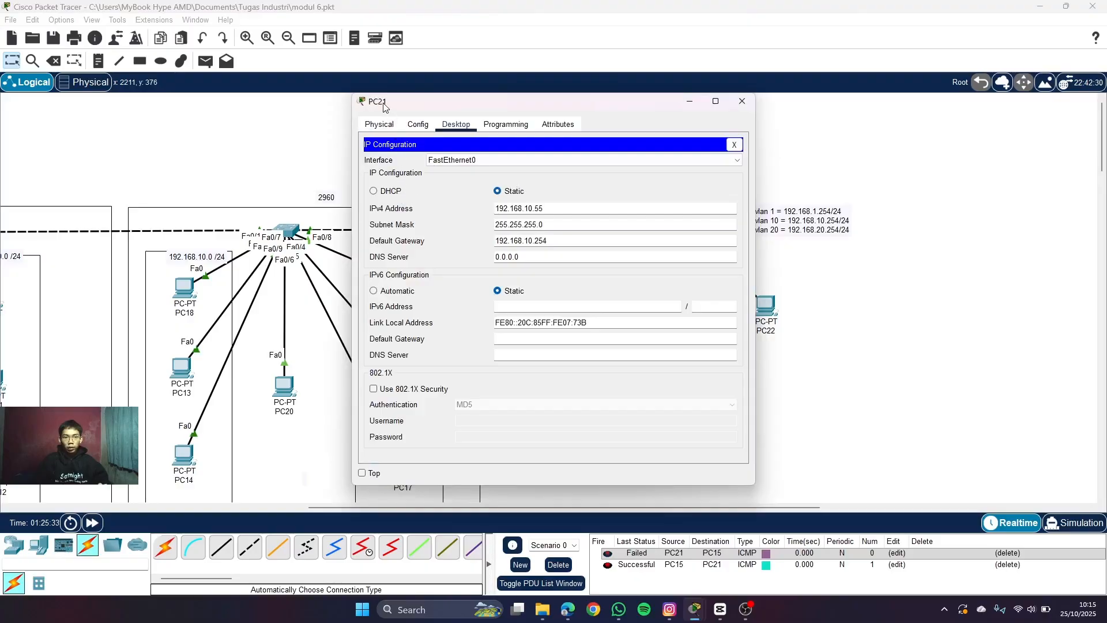
{"action": "left_click", "coordinate": [376, 192]}
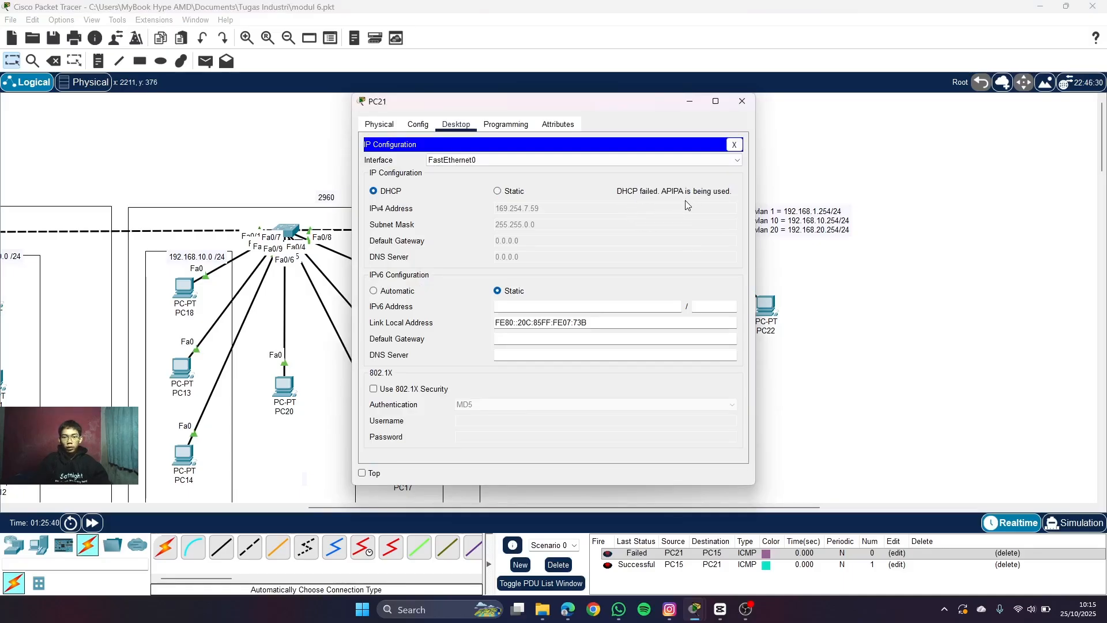
{"action": "left_click", "coordinate": [752, 107]}
- Switch PC22's IPv4 configuration from Static to DHCP and close its window
{"action": "left_click", "coordinate": [761, 300]}
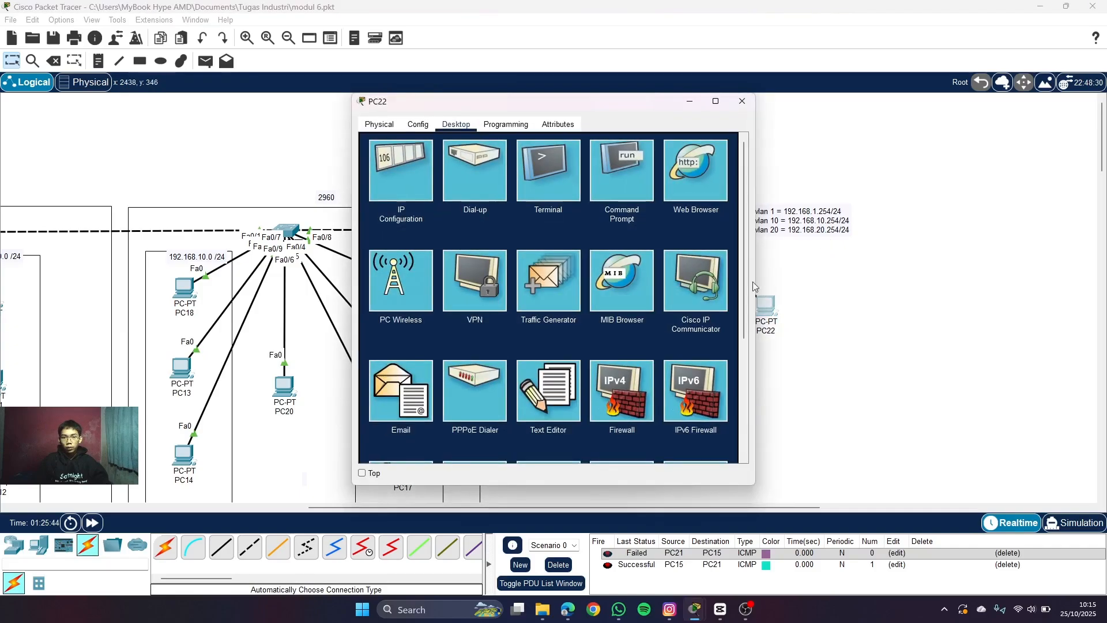
{"action": "left_click", "coordinate": [398, 164]}
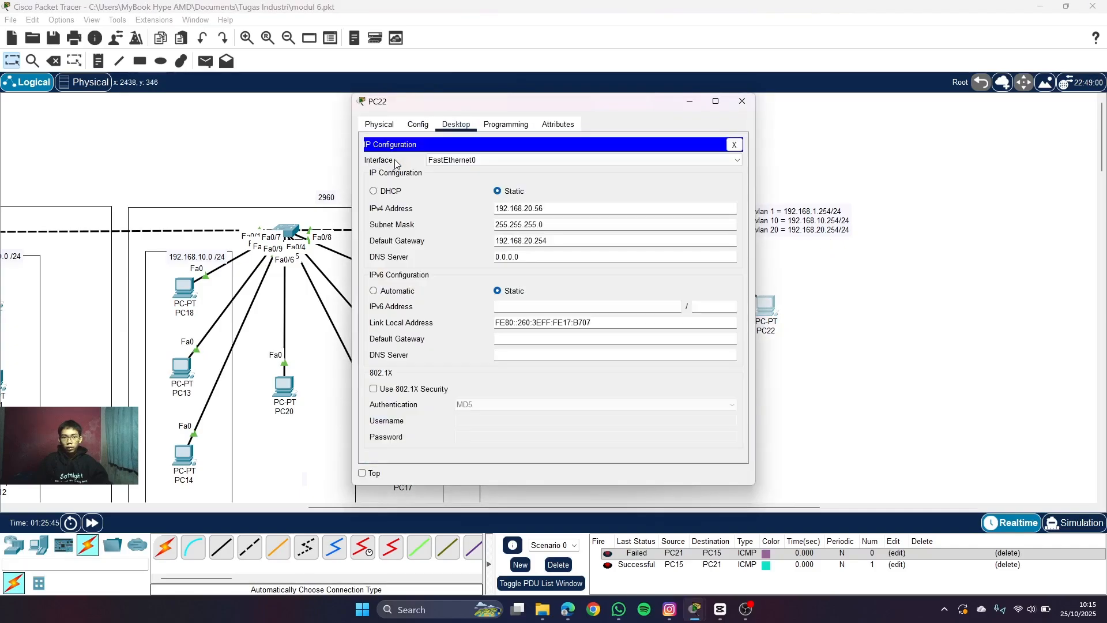
{"action": "left_click", "coordinate": [378, 195]}
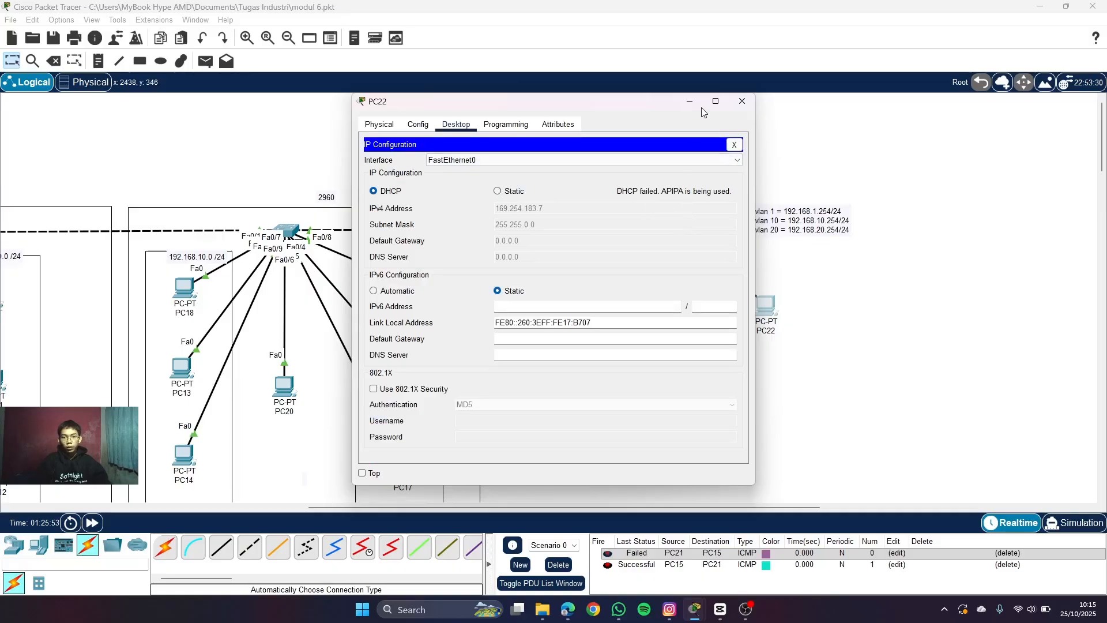
{"action": "left_click", "coordinate": [742, 101]}
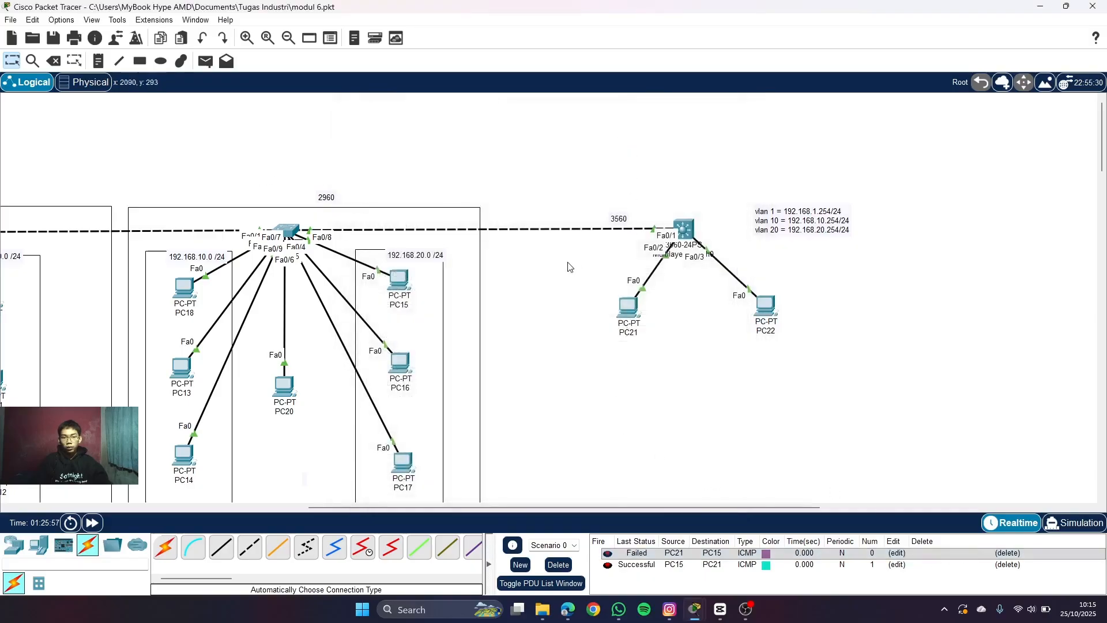
- Request PC21's DHCP address again by toggling its IPv4 configuration to Static and back to DHCP
{"action": "left_click", "coordinate": [624, 311]}
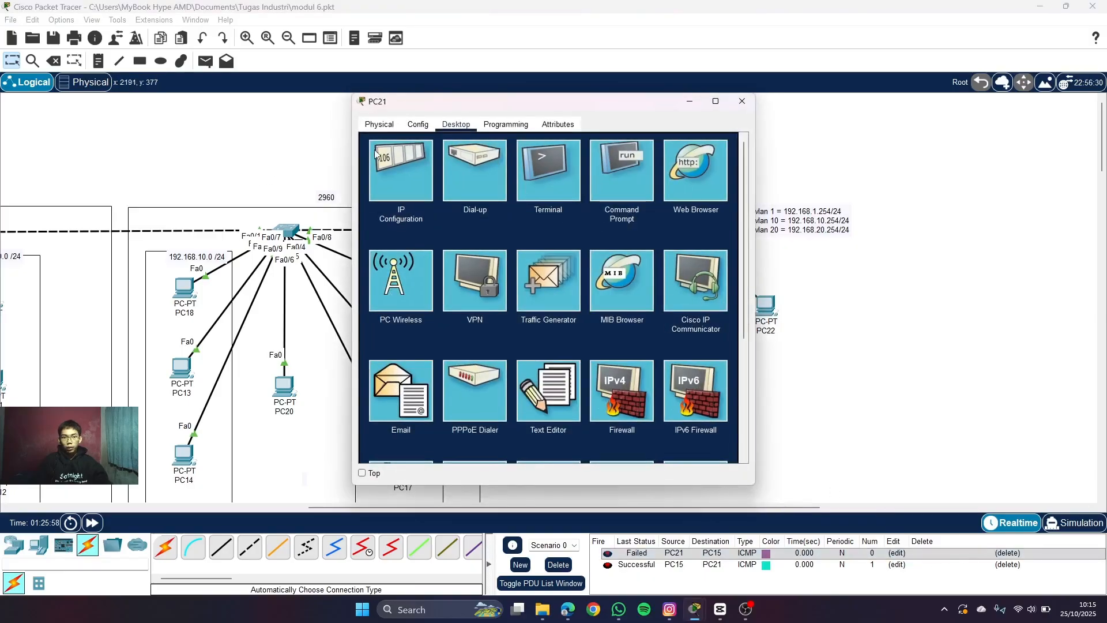
{"action": "left_click", "coordinate": [376, 152]}
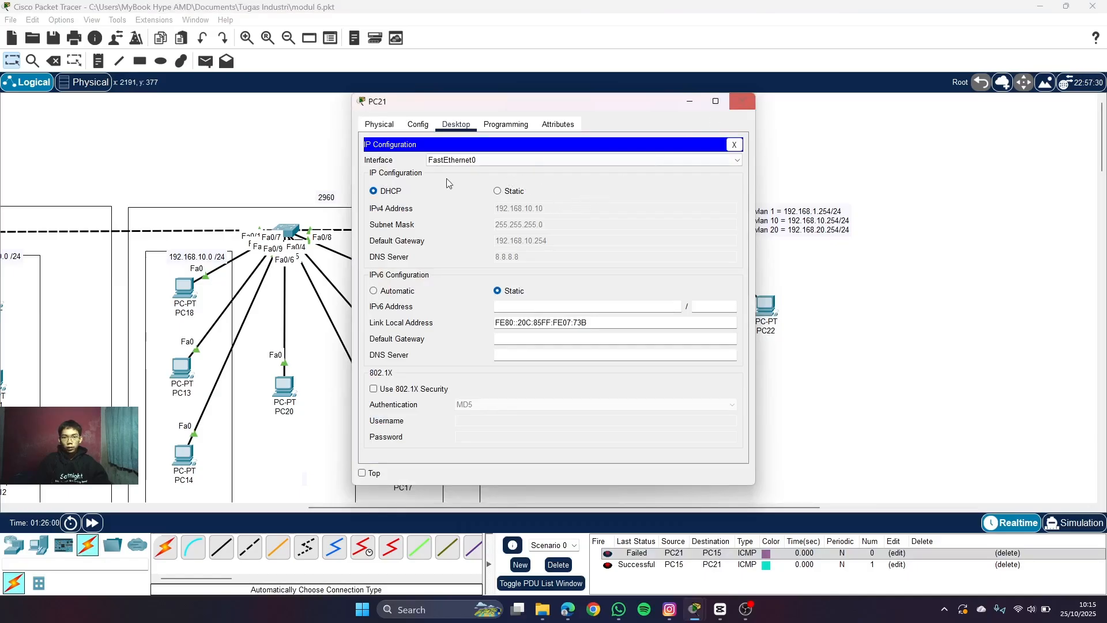
{"action": "left_click", "coordinate": [498, 191]}
{"action": "left_click", "coordinate": [383, 194]}
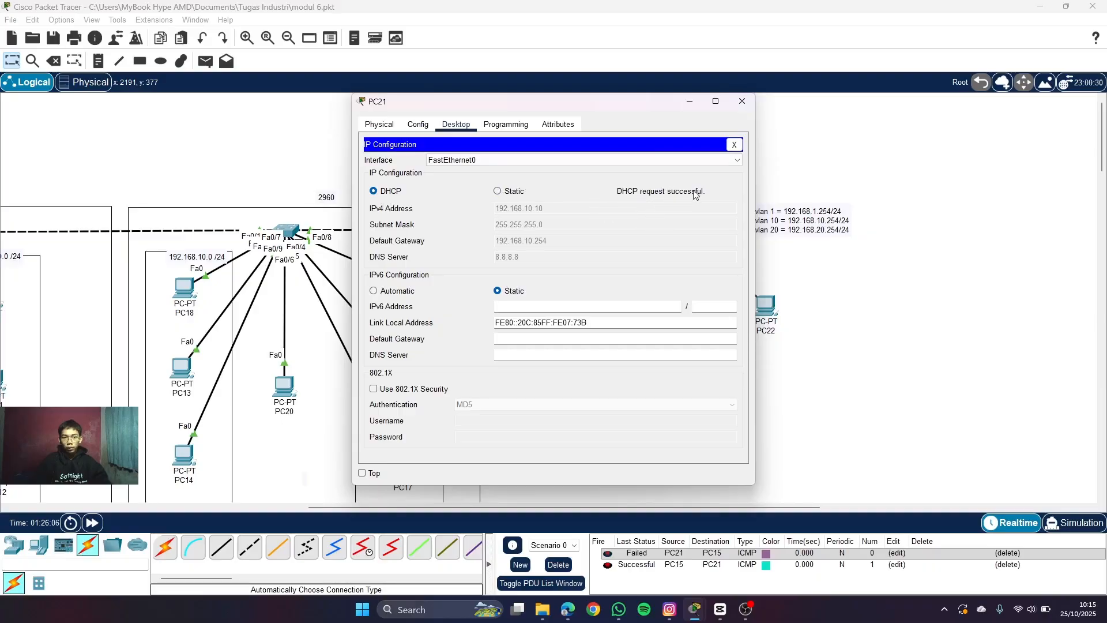
- Close PC21's window, request PC22's DHCP address again by toggling its IPv4 configuration to Static and back to DHCP, and close its window
{"action": "left_click", "coordinate": [750, 106]}
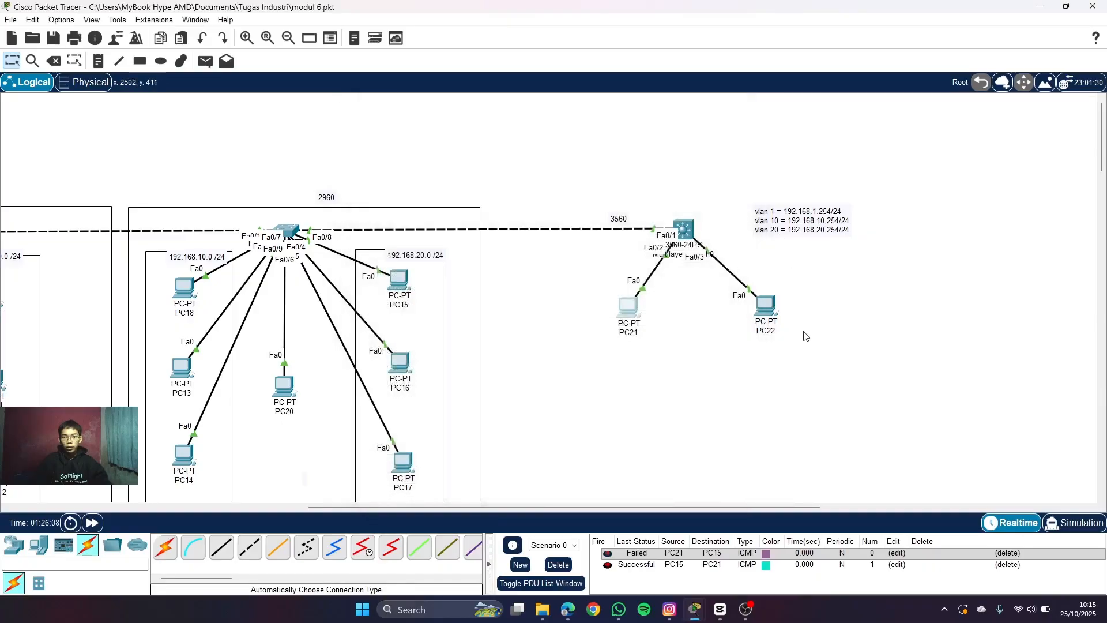
{"action": "left_click", "coordinate": [766, 306]}
{"action": "left_click", "coordinate": [411, 195]}
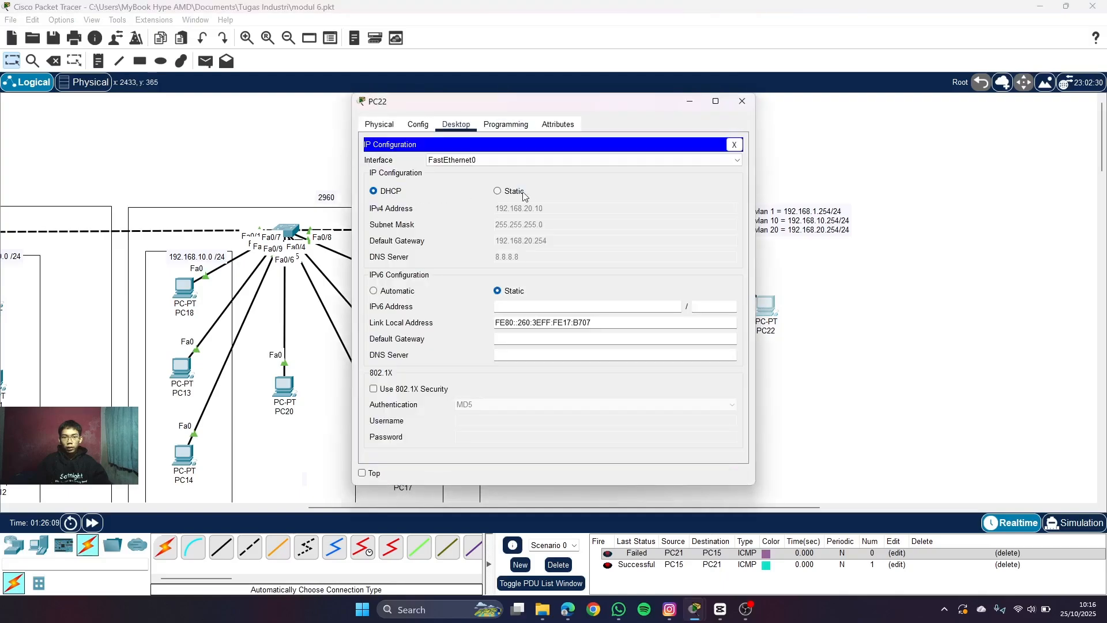
{"action": "left_click", "coordinate": [387, 192]}
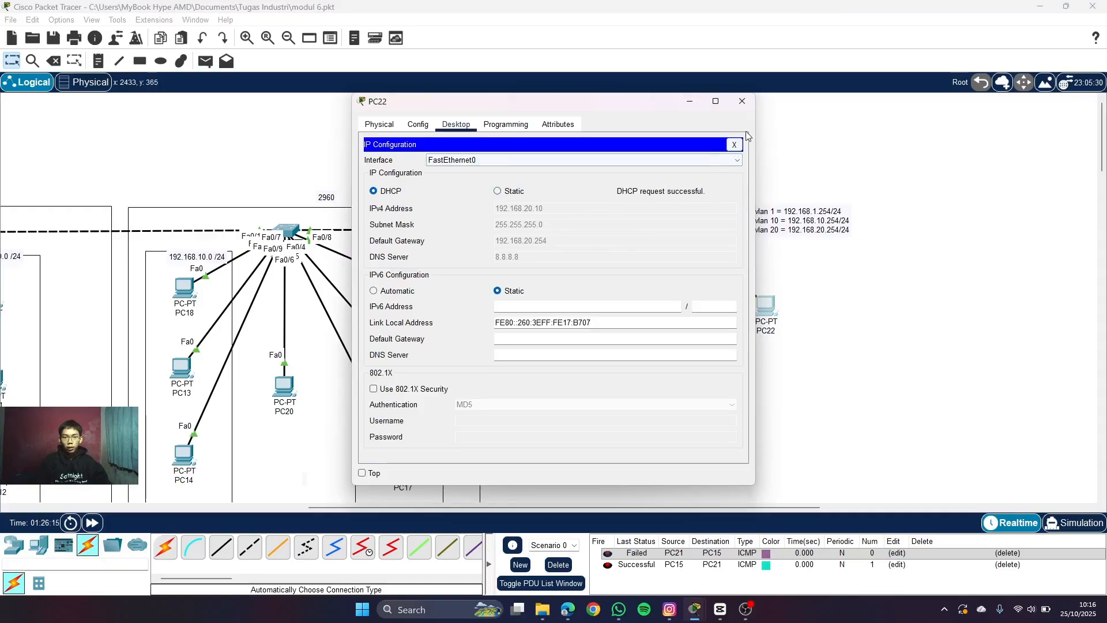
{"action": "left_click", "coordinate": [742, 102]}
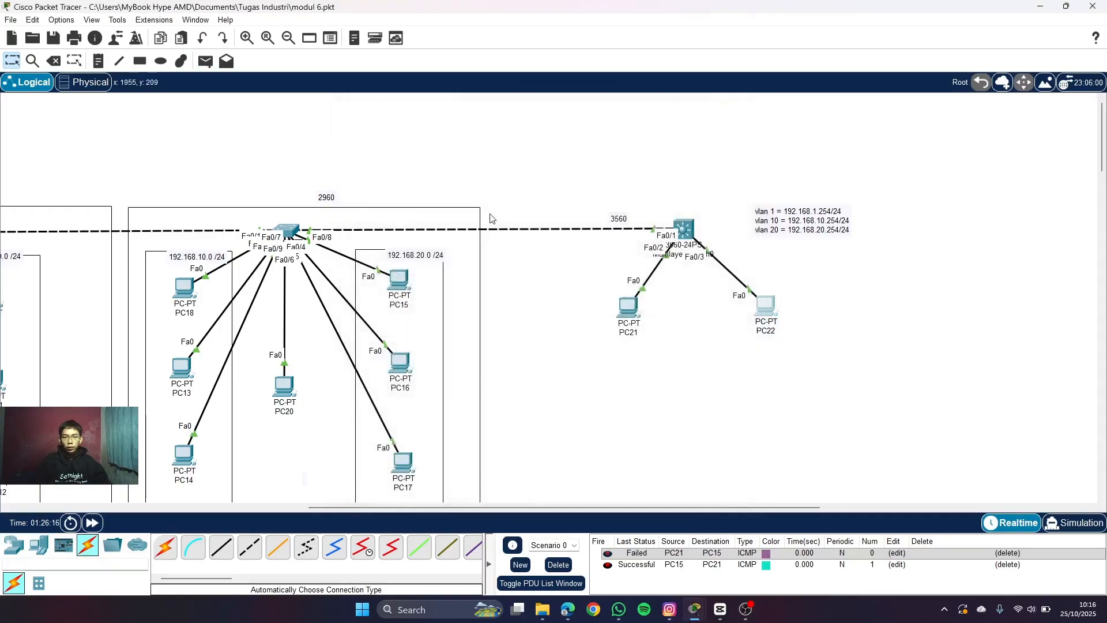
- Switch PC15's IPv4 configuration from Static to DHCP and close its window
{"action": "left_click", "coordinate": [398, 285]}
{"action": "left_click", "coordinate": [401, 173]}
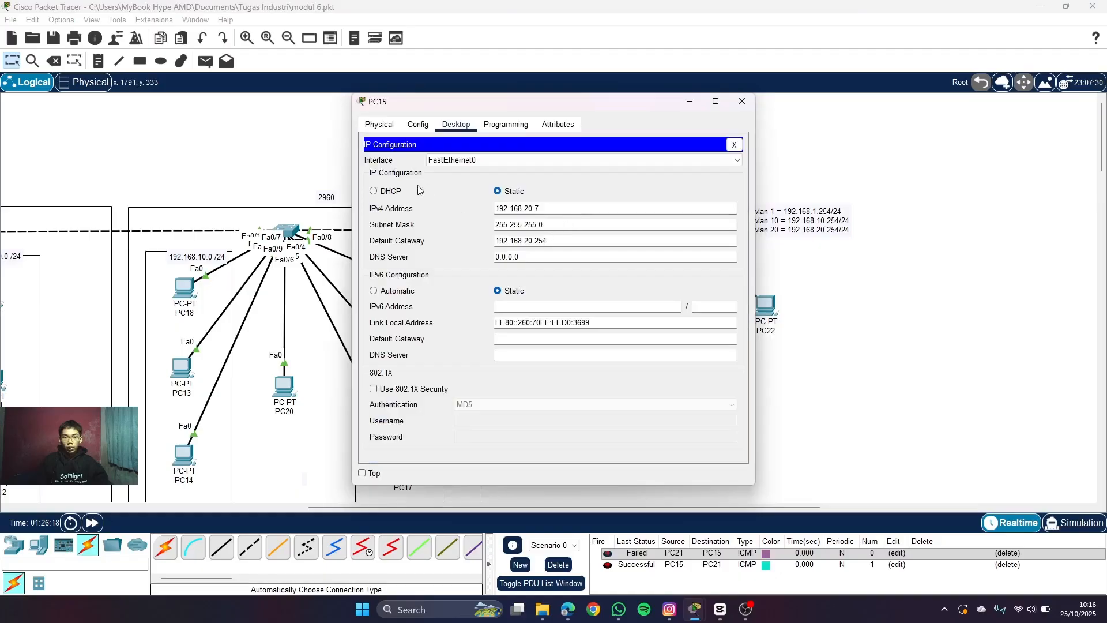
{"action": "left_click", "coordinate": [374, 191]}
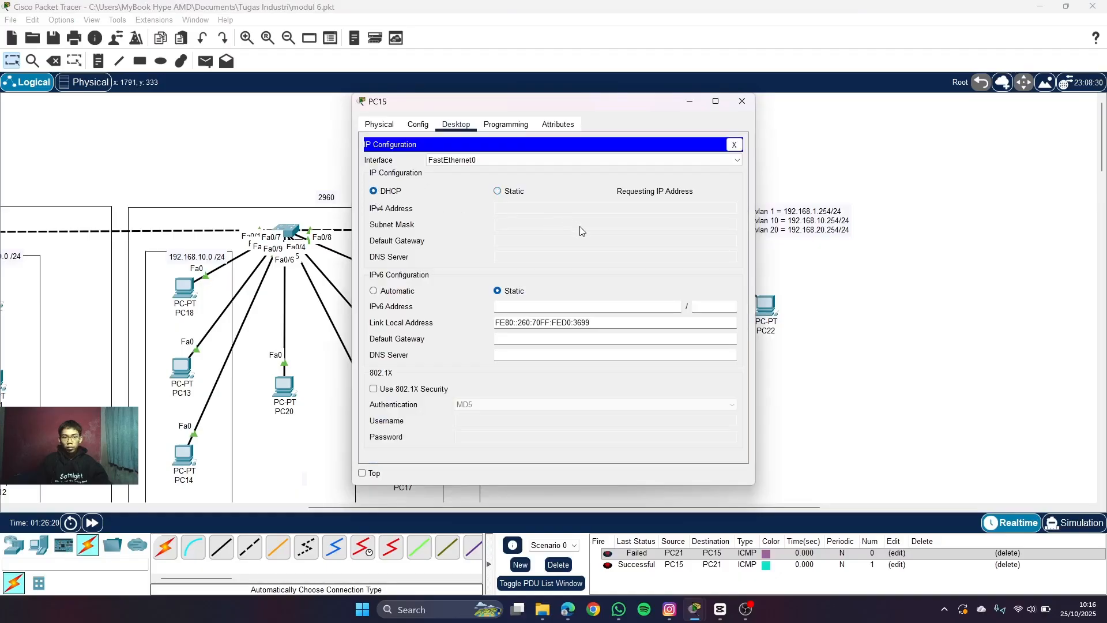
{"action": "left_click", "coordinate": [753, 103]}
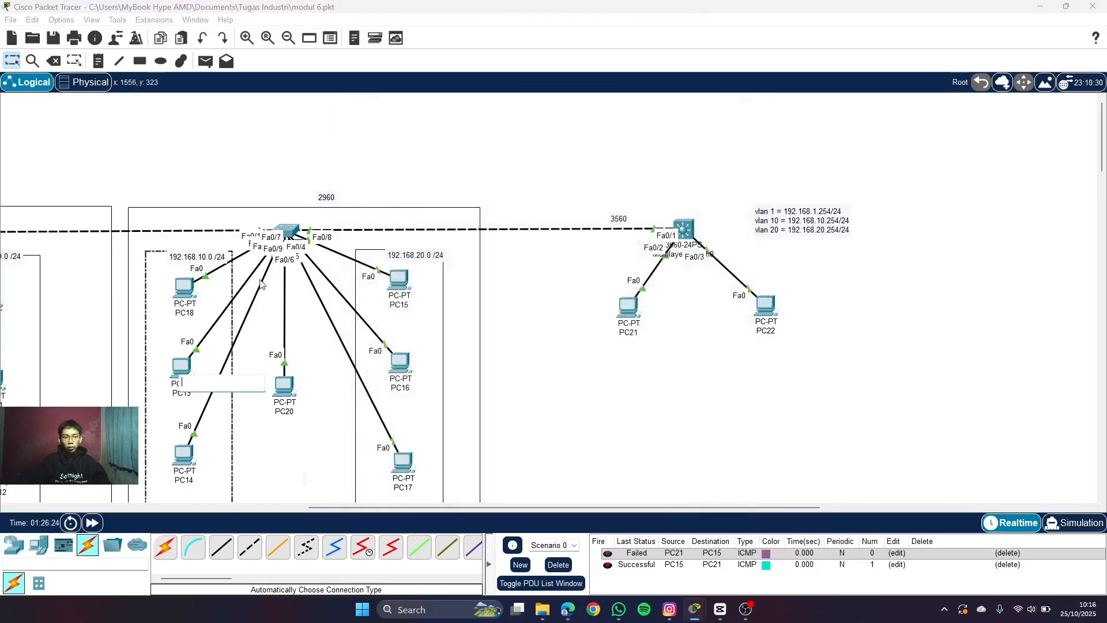
- Switch PC18's IPv4 configuration from Static to DHCP and close its window
{"action": "left_click", "coordinate": [184, 287]}
{"action": "left_click", "coordinate": [420, 216]}
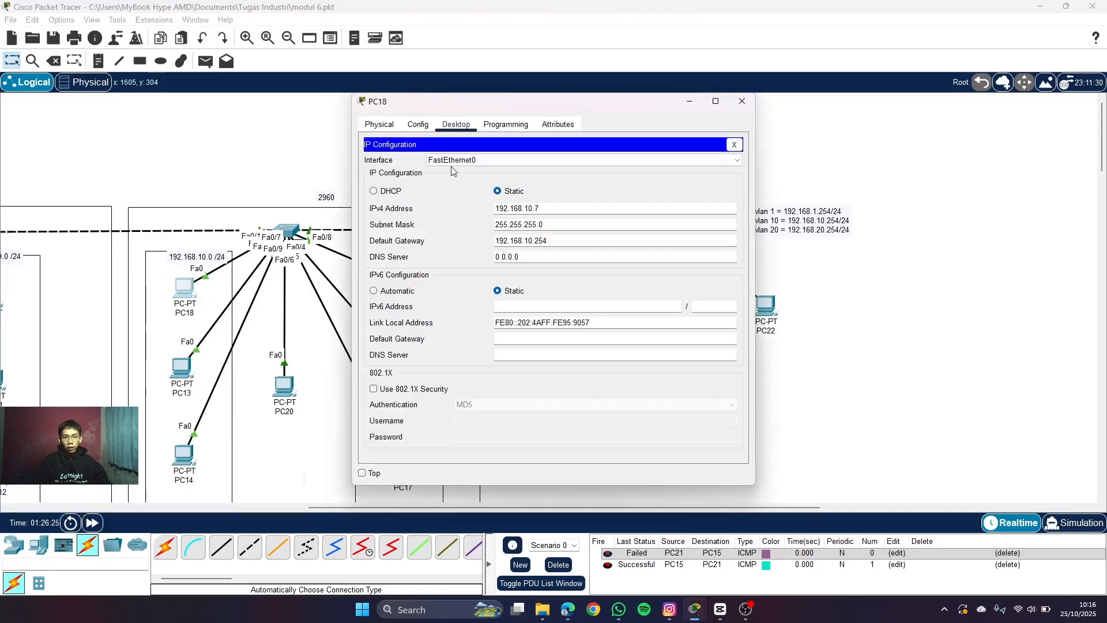
{"action": "left_click", "coordinate": [374, 191]}
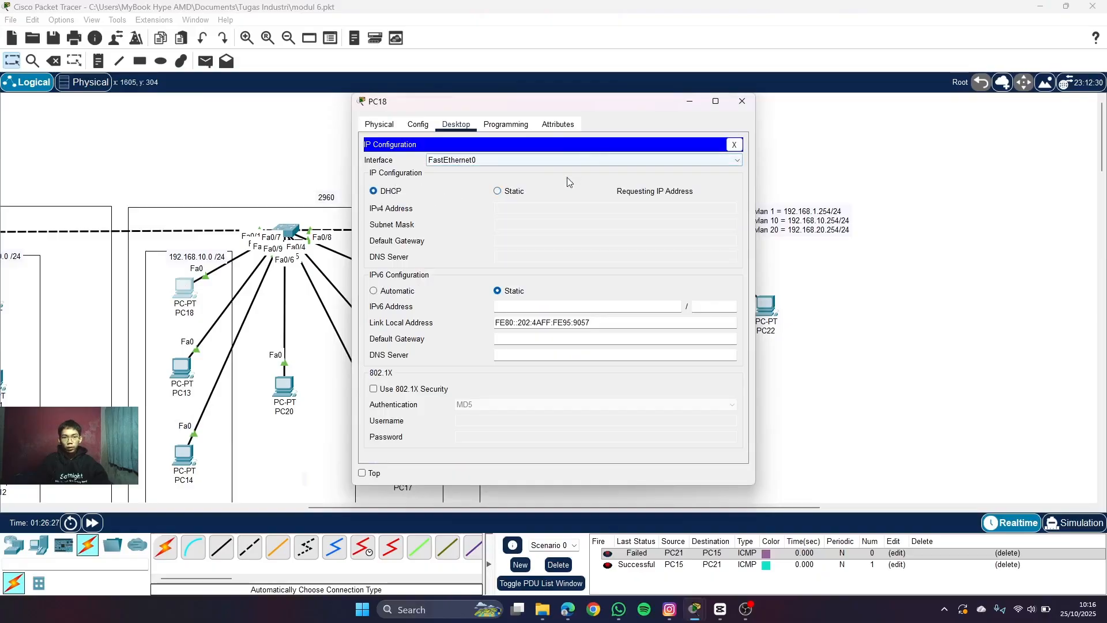
{"action": "left_click", "coordinate": [742, 103]}
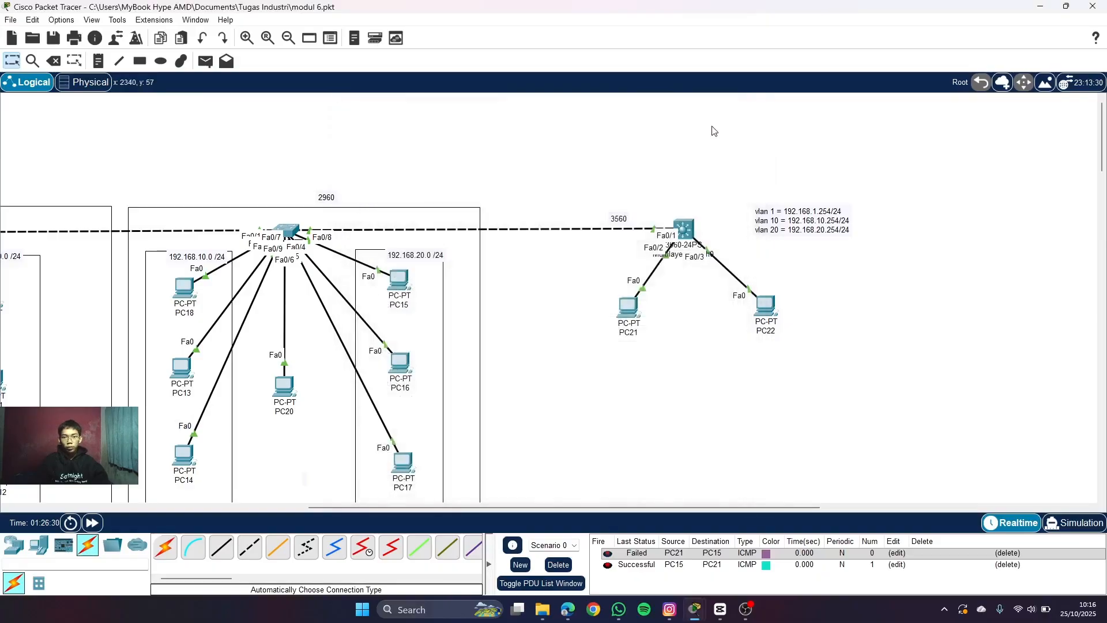
- Test connectivity by sending a simple PDU from PC21 to PC22
{"action": "left_click", "coordinate": [206, 62]}
{"action": "left_click", "coordinate": [630, 308]}
{"action": "left_click", "coordinate": [768, 311]}
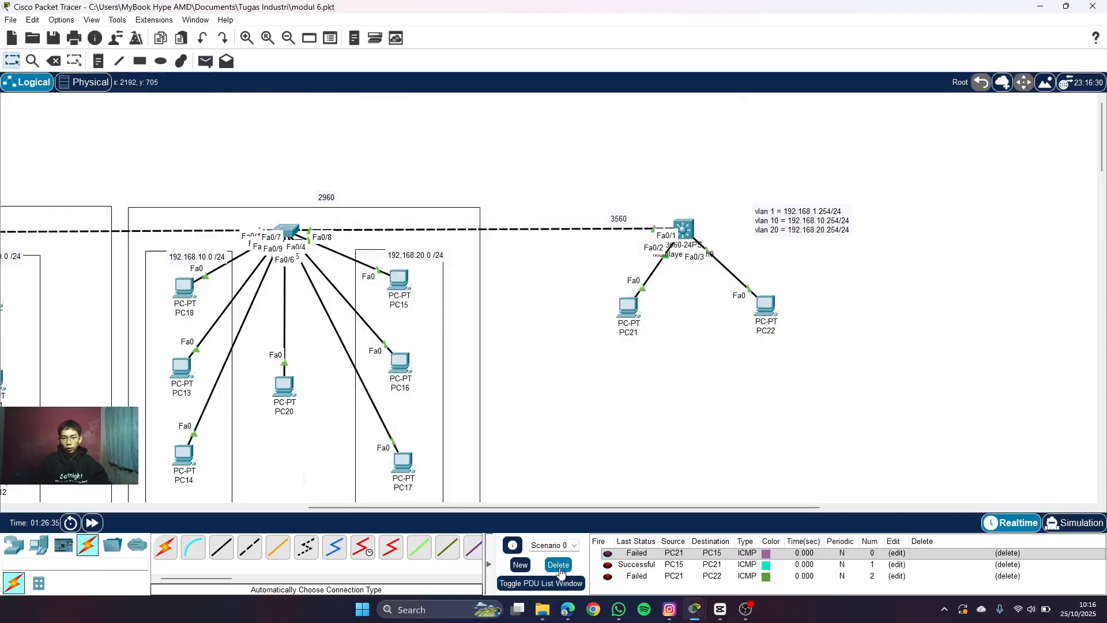
- Delete the current PDU scenario and send a new simple PDU from PC21 to PC22
{"action": "left_click", "coordinate": [558, 566]}
{"action": "left_click", "coordinate": [206, 62]}
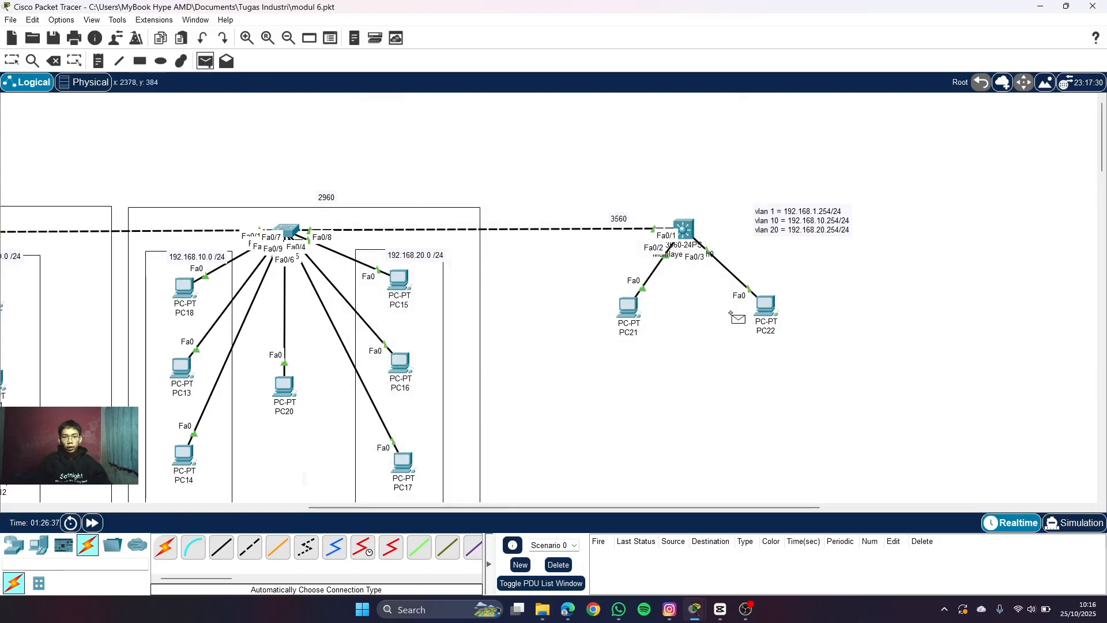
{"action": "left_click", "coordinate": [629, 312]}
{"action": "left_click", "coordinate": [767, 310]}
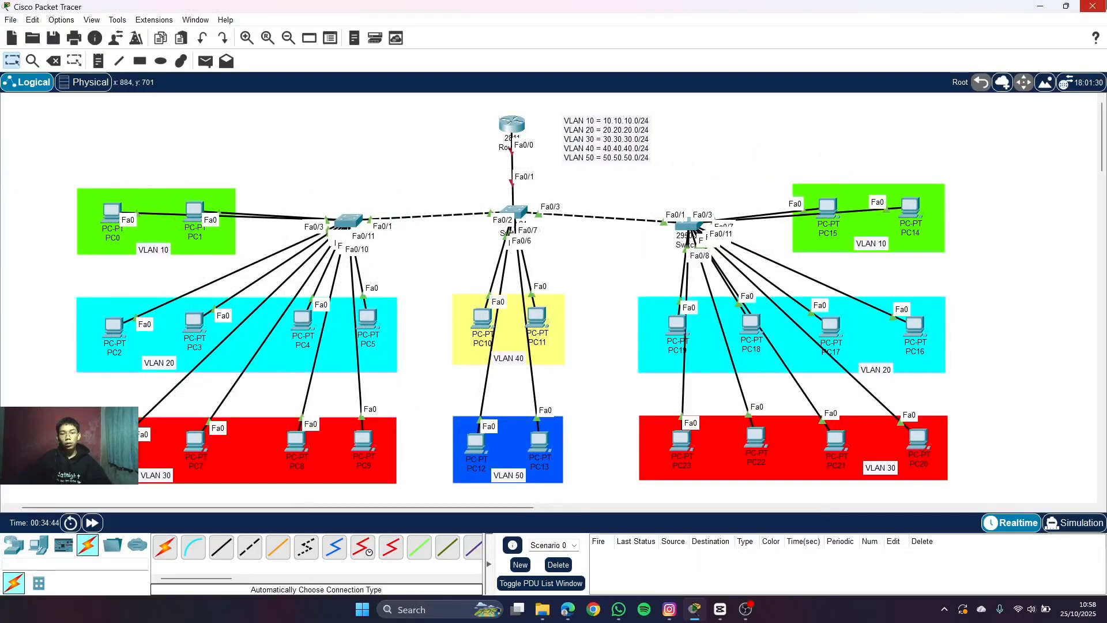
- In the five-VLAN topology, decline the initial configuration dialog in Router0's command line and enter global configuration mode
{"action": "left_click", "coordinate": [513, 128]}
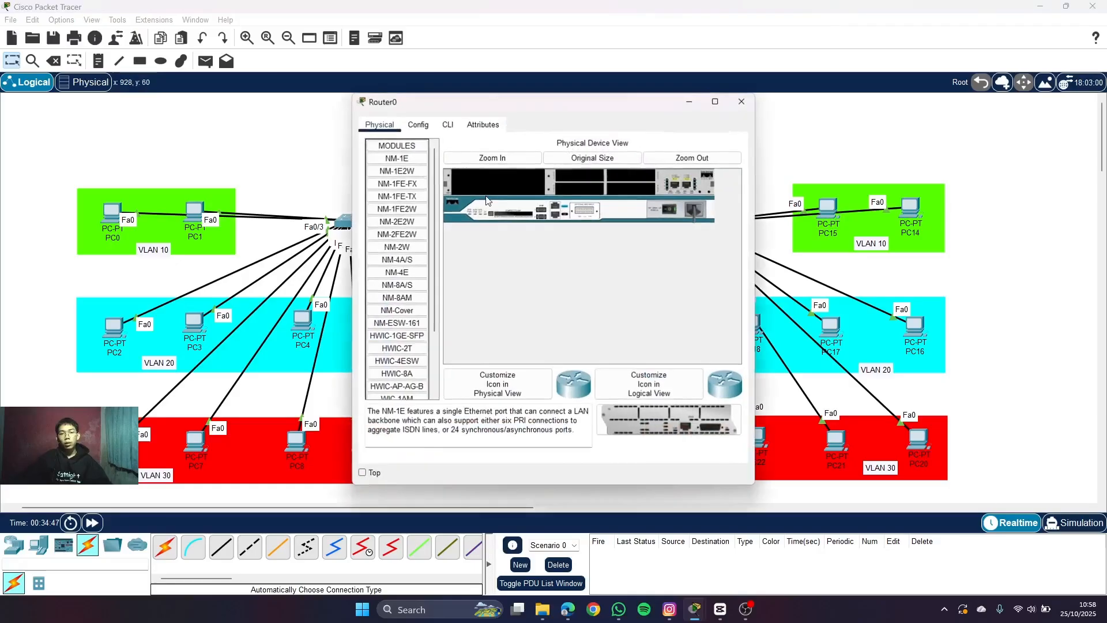
{"action": "left_click", "coordinate": [449, 124]}
{"action": "left_click_drag", "start_coordinate": [559, 108], "coordinate": [334, 120]}
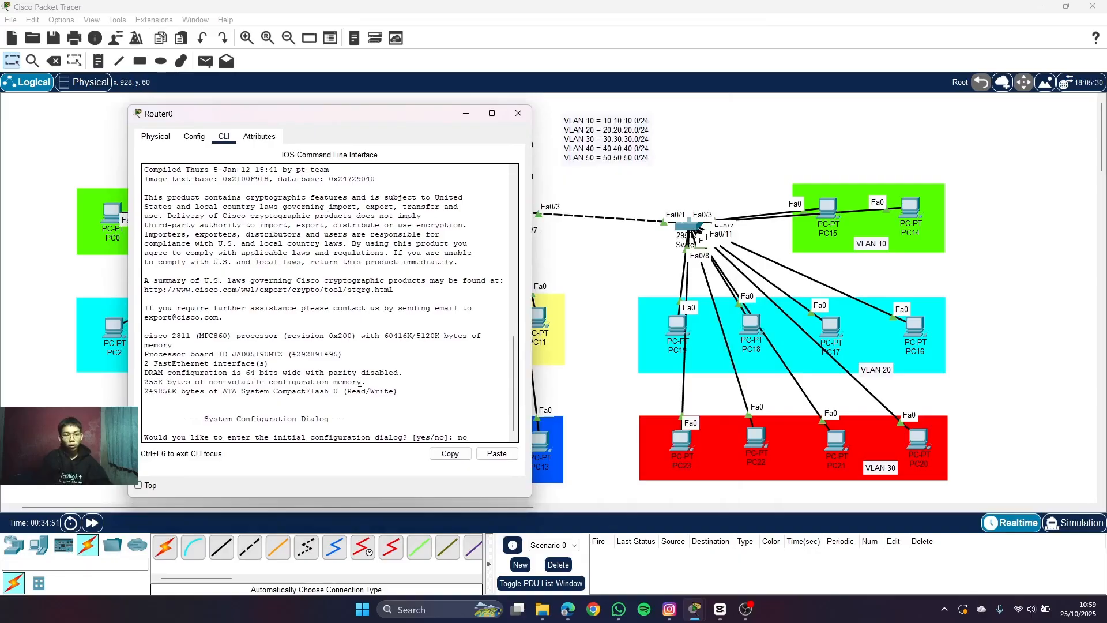
{"action": "type", "text": "no"}
{"action": "key", "text": "Return"}
{"action": "key", "text": "Return"}
{"action": "type", "text": "en"}
{"action": "key", "text": "Return"}
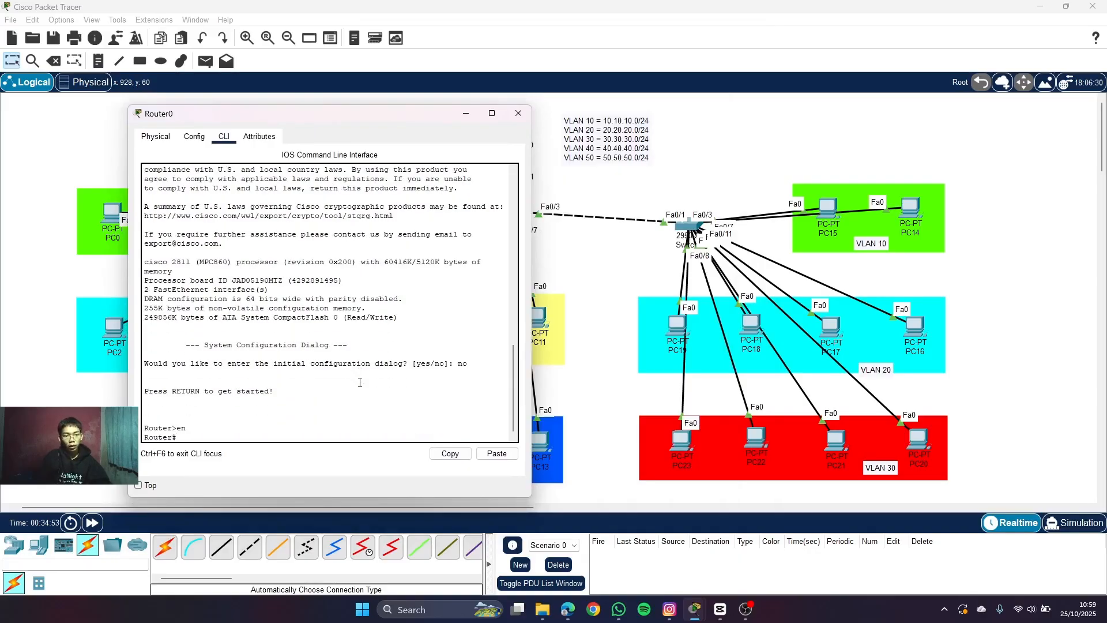
{"action": "type", "text": "conf t"}
{"action": "key", "text": "Return"}
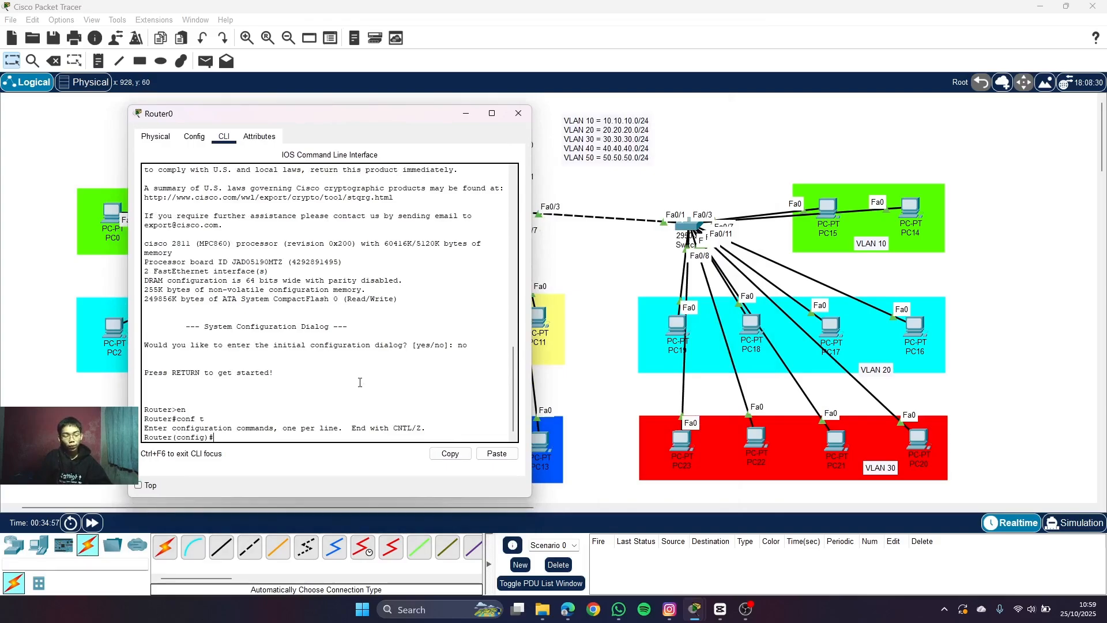
- Create subinterface fa0/0.10 on Router0 and set its encapsulation to dot1Q with VLAN 10
{"action": "type", "text": "int fa0/0"}
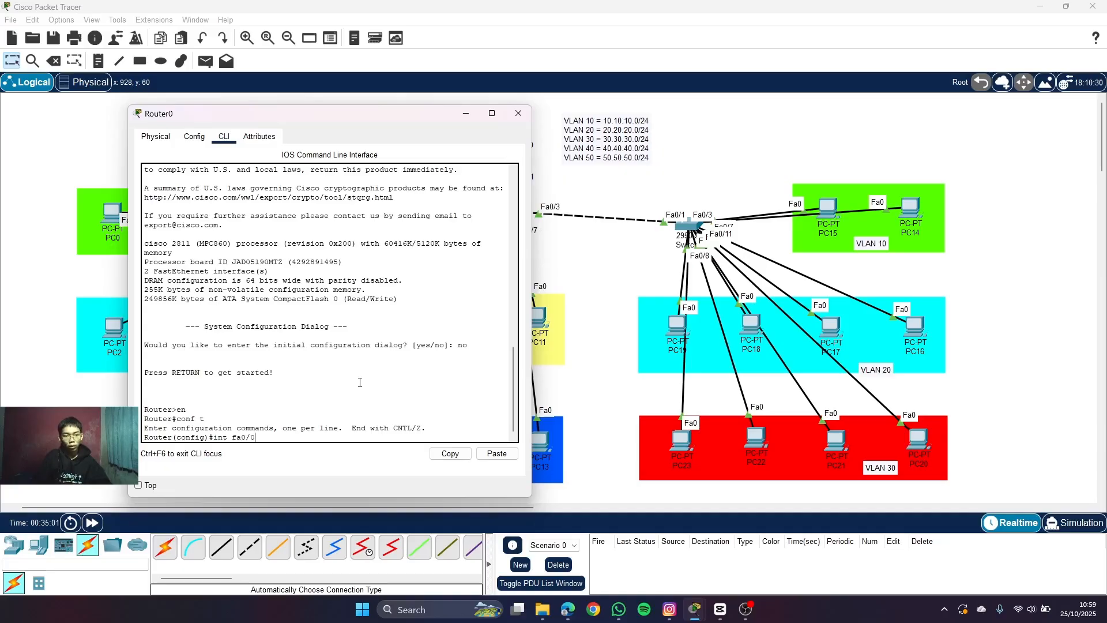
{"action": "left_click_drag", "start_coordinate": [411, 123], "coordinate": [359, 112]}
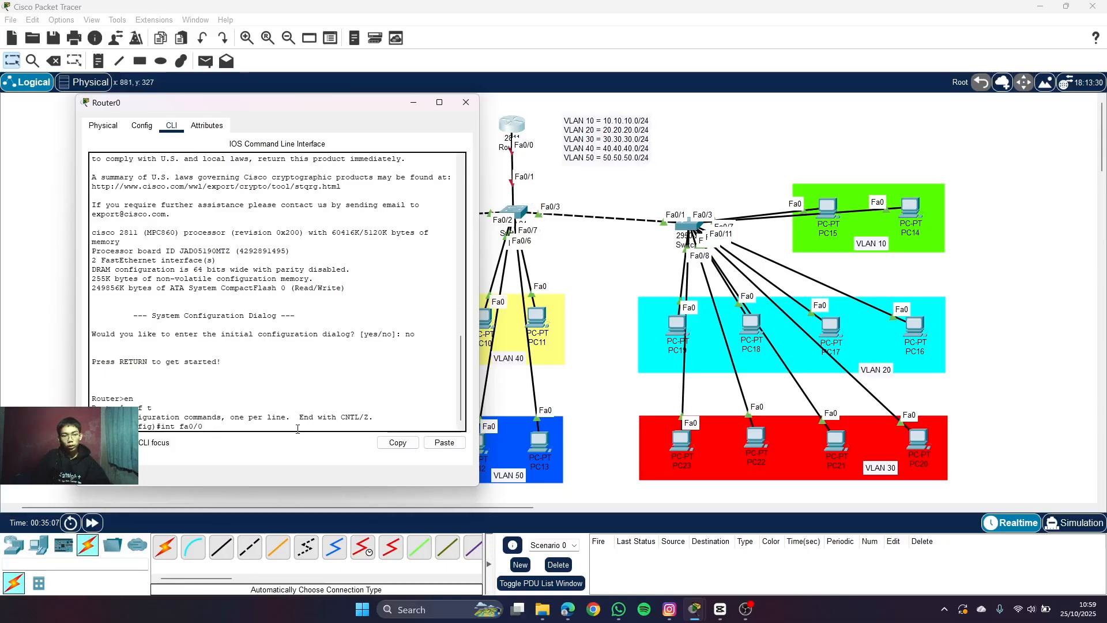
{"action": "type", "text": "."}
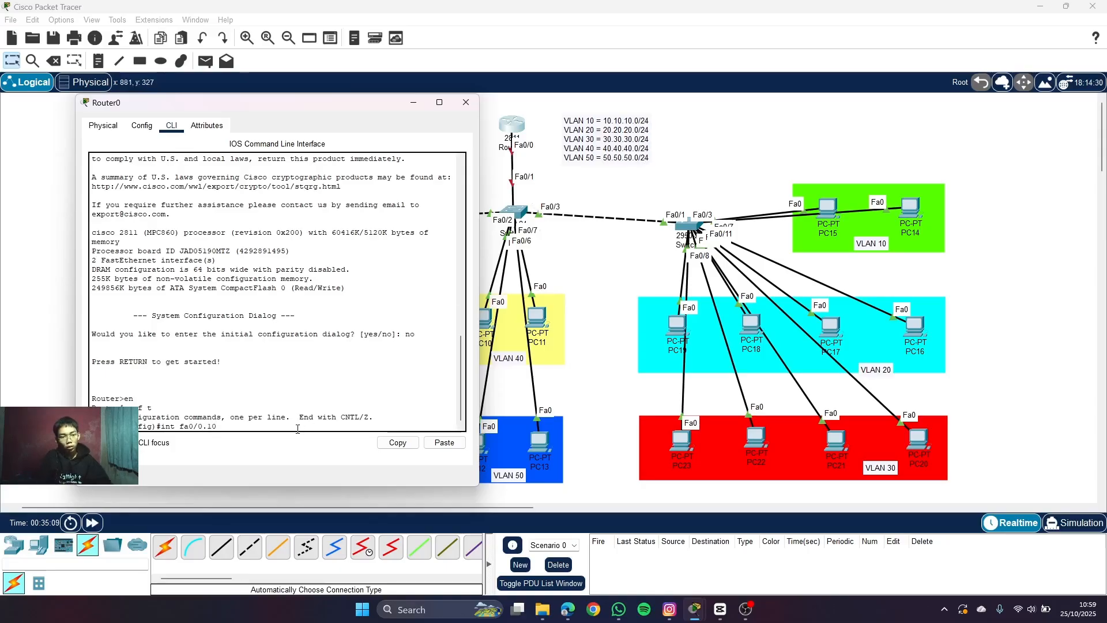
{"action": "type", "text": "10"}
{"action": "key", "text": "Return"}
{"action": "type", "text": "enc"}
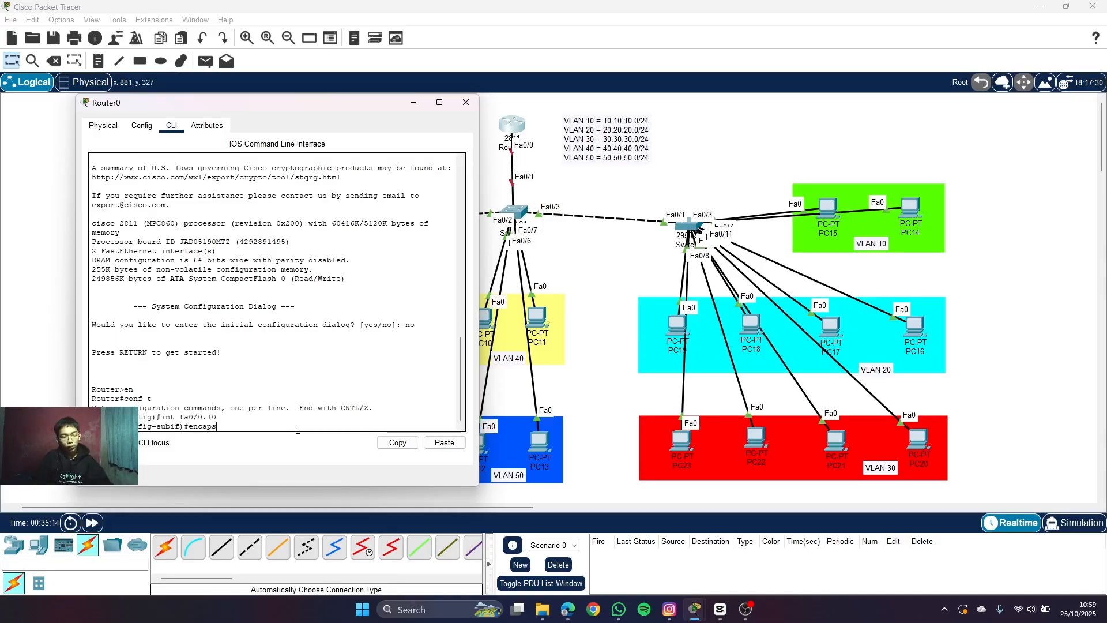
{"action": "type", "text": "aps"}
{"action": "key", "text": "Tab"}
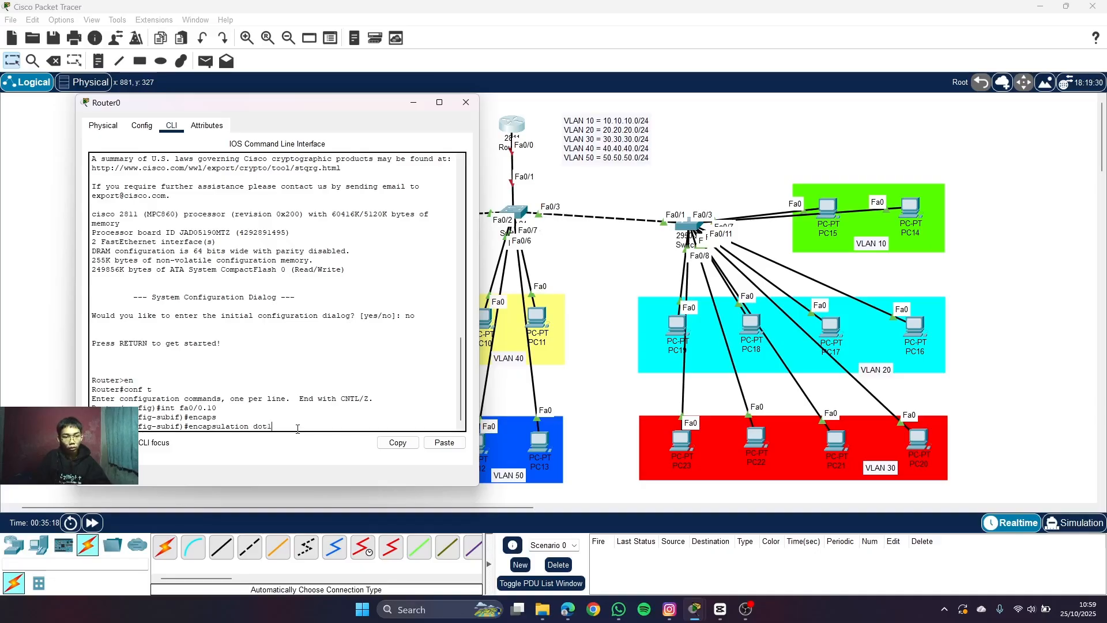
{"action": "type", "text": "dot1"}
{"action": "key", "text": "Tab"}
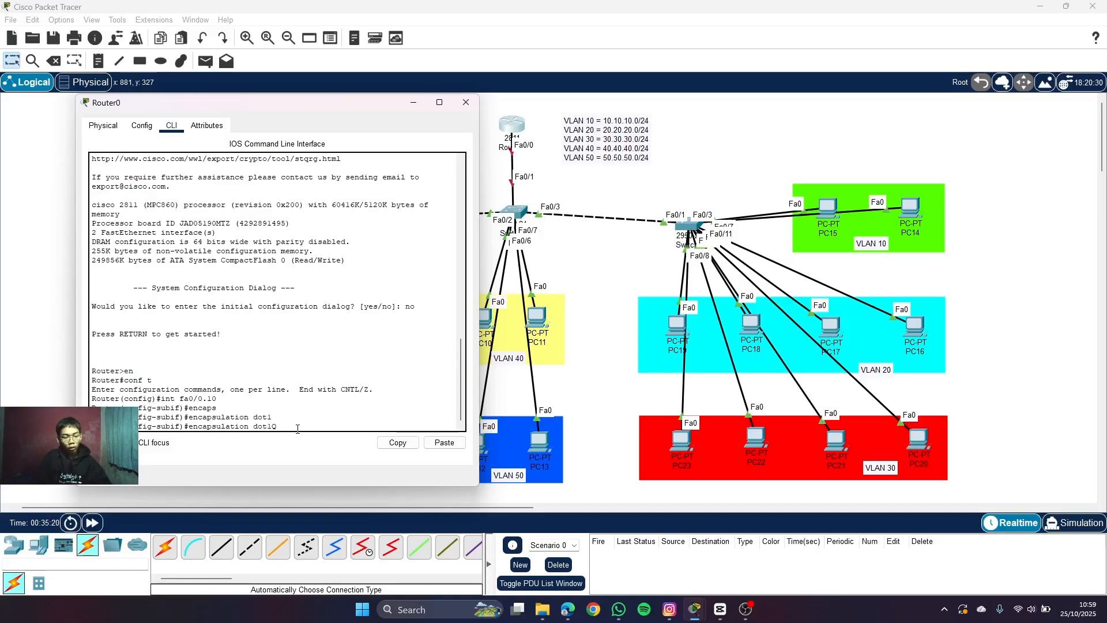
{"action": "key", "text": "Return"}
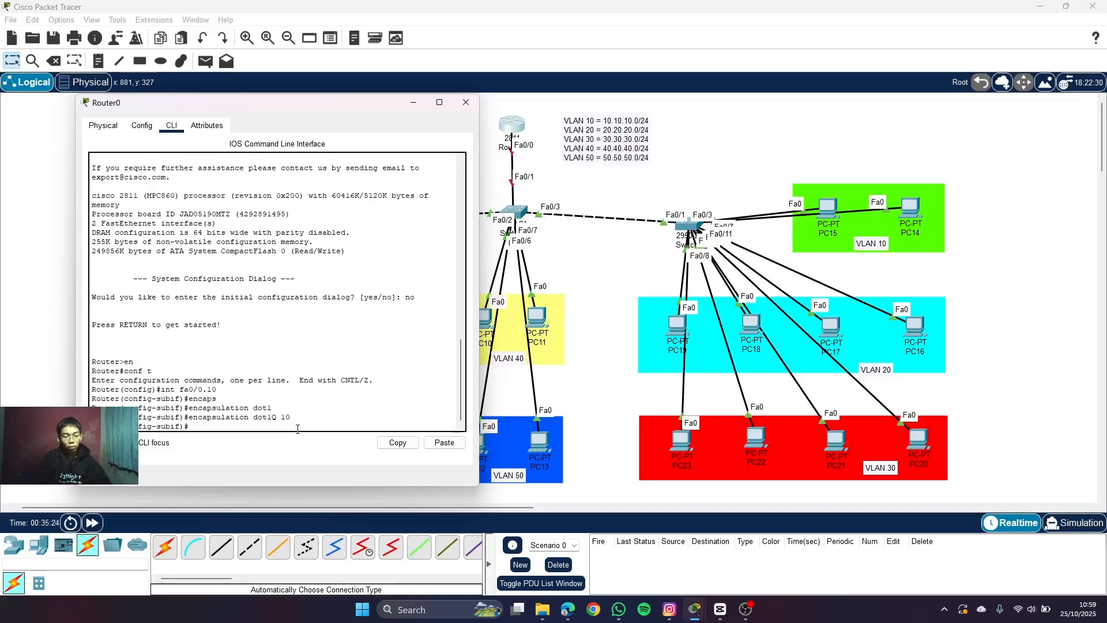
- Assign IP address 10.10.10.1 with mask 255.255.255.0 to subinterface fa0/0.10, and exit subinterface configuration
{"action": "type", "text": "ip add"}
{"action": "key", "text": "Tab"}
{"action": "type", "text": "1"}
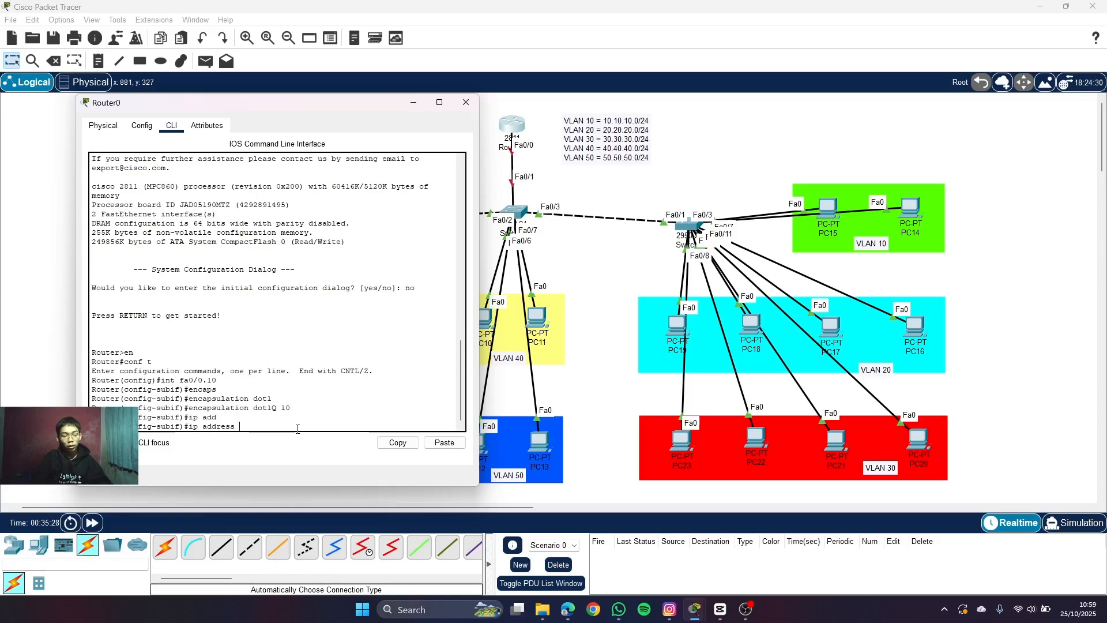
{"action": "type", "text": "92.168."}
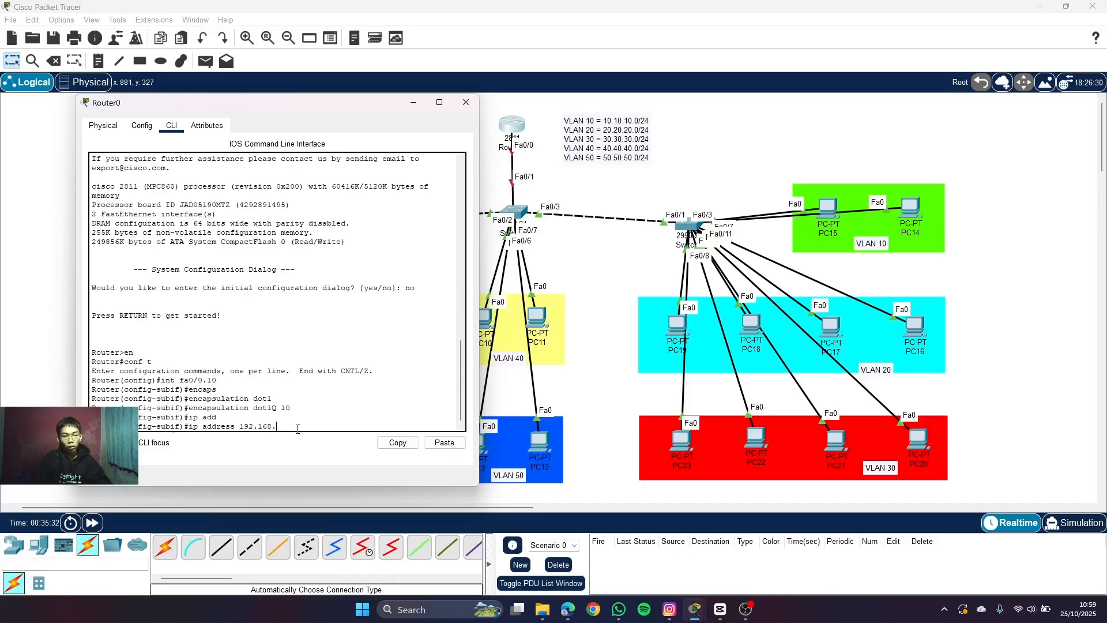
{"action": "key", "text": "BackSpace"}
{"action": "key", "text": "BackSpace"}
{"action": "key", "text": "BackSpace"}
{"action": "key", "text": "BackSpace"}
{"action": "type", "text": "10.10.10.1 255."}
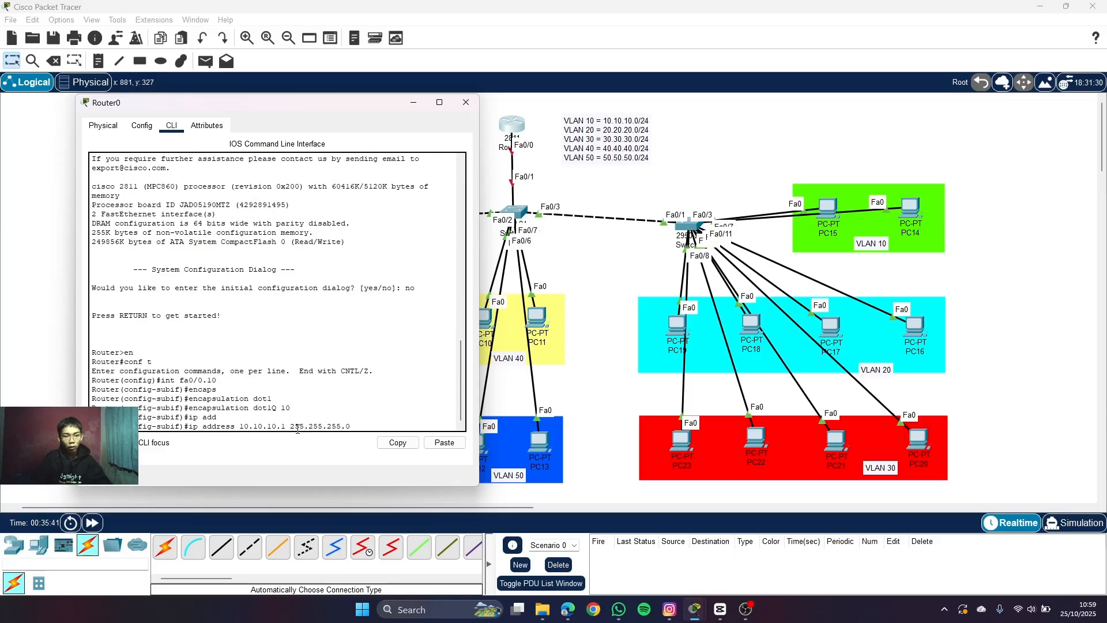
{"action": "type", "text": "255.255.0"}
{"action": "key", "text": "Return"}
{"action": "type", "text": "er(config-subif)#e"}
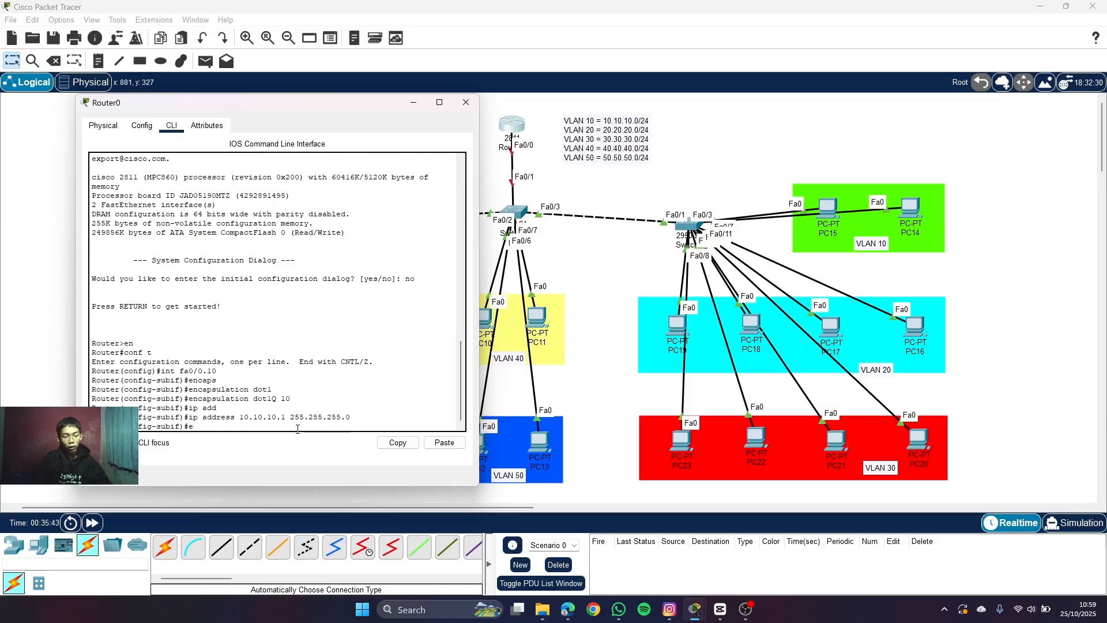
{"action": "type", "text": "x"}
{"action": "key", "text": "Return"}
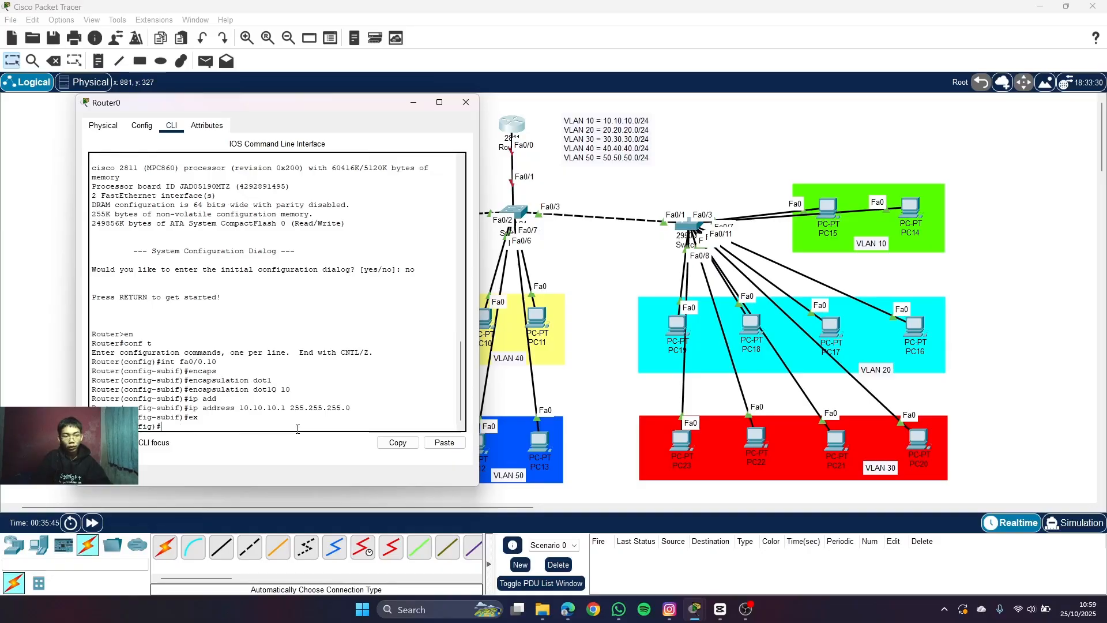
- Enable Router0's physical interface fa0/0 with no shutdown, and return to global configuration mode
{"action": "type", "text": "int "}
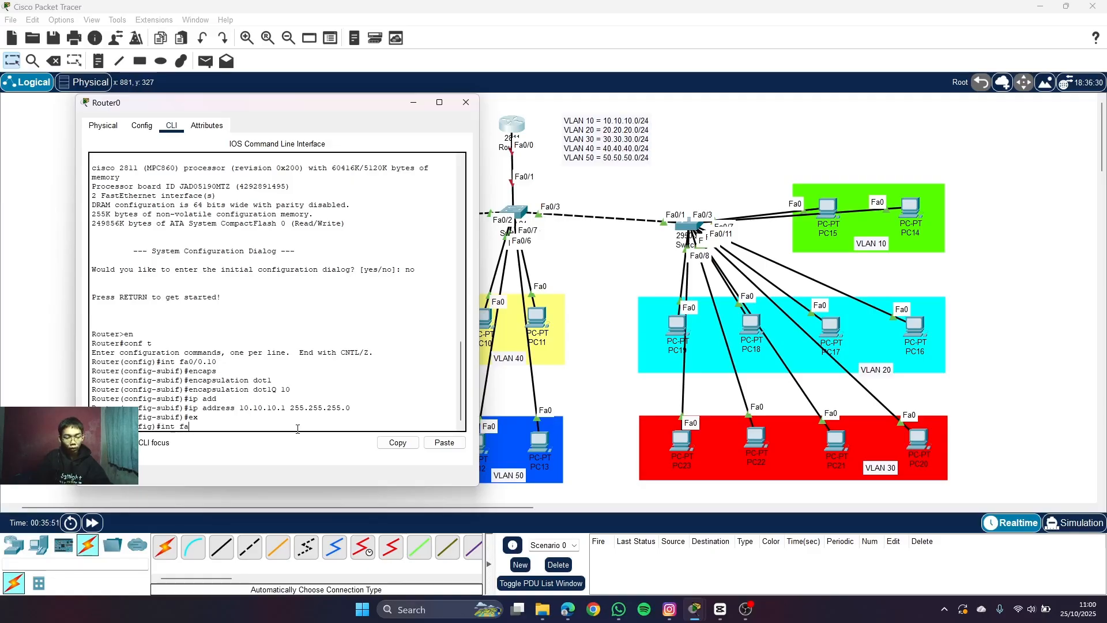
{"action": "type", "text": "fa 0/0"}
{"action": "key", "text": "Return"}
{"action": "type", "text": "no s"}
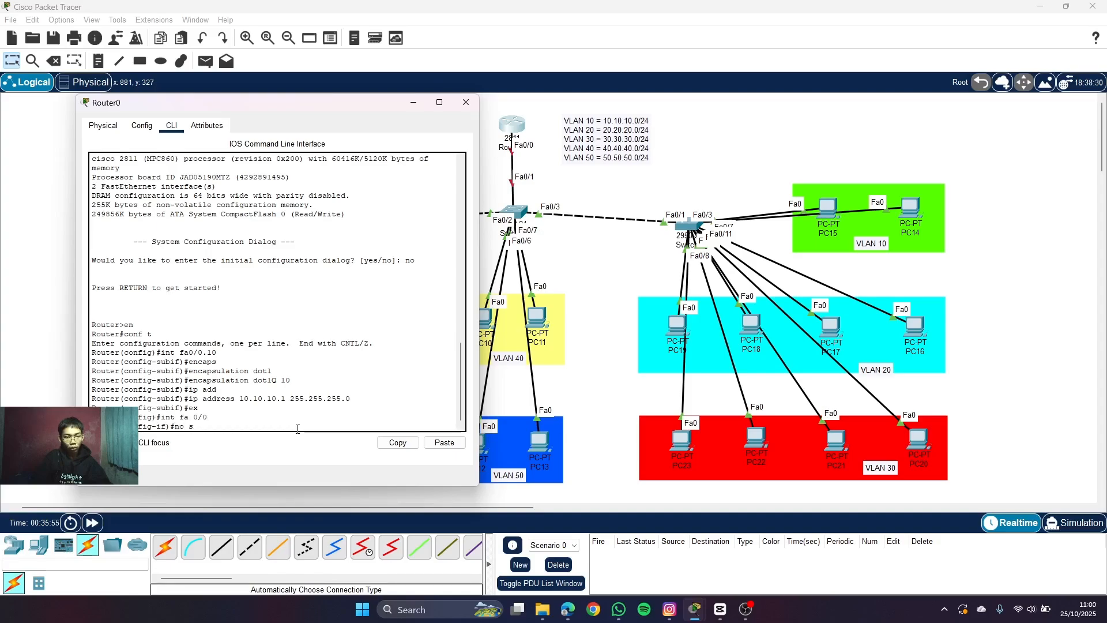
{"action": "type", "text": "hu"}
{"action": "key", "text": "Tab"}
{"action": "key", "text": "Return"}
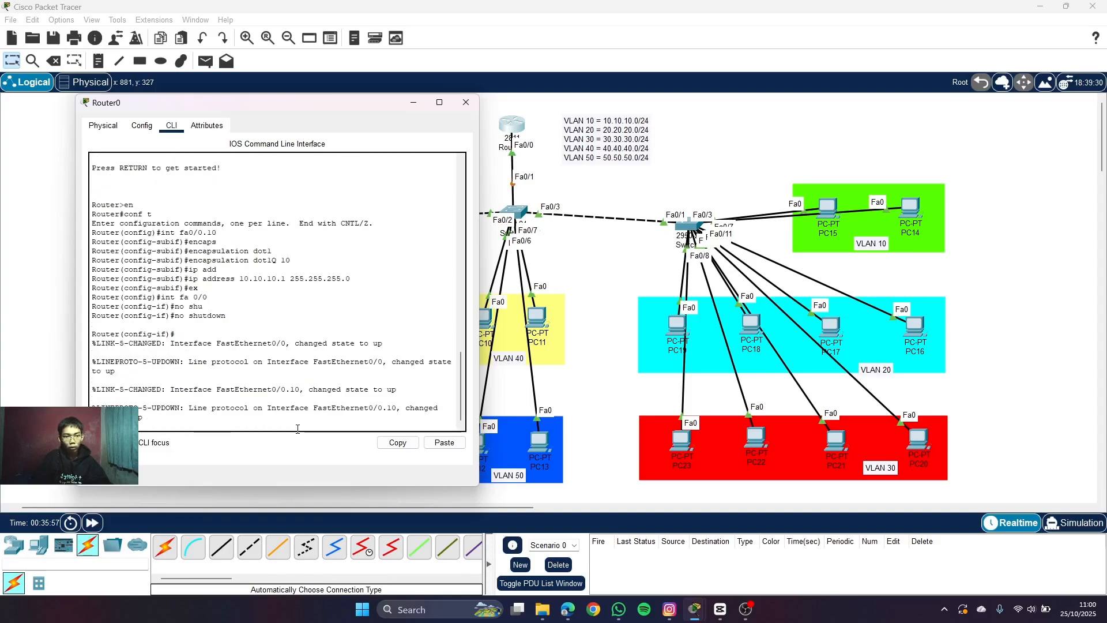
{"action": "key", "text": "Return"}
{"action": "type", "text": "ex"}
{"action": "key", "text": "Return"}
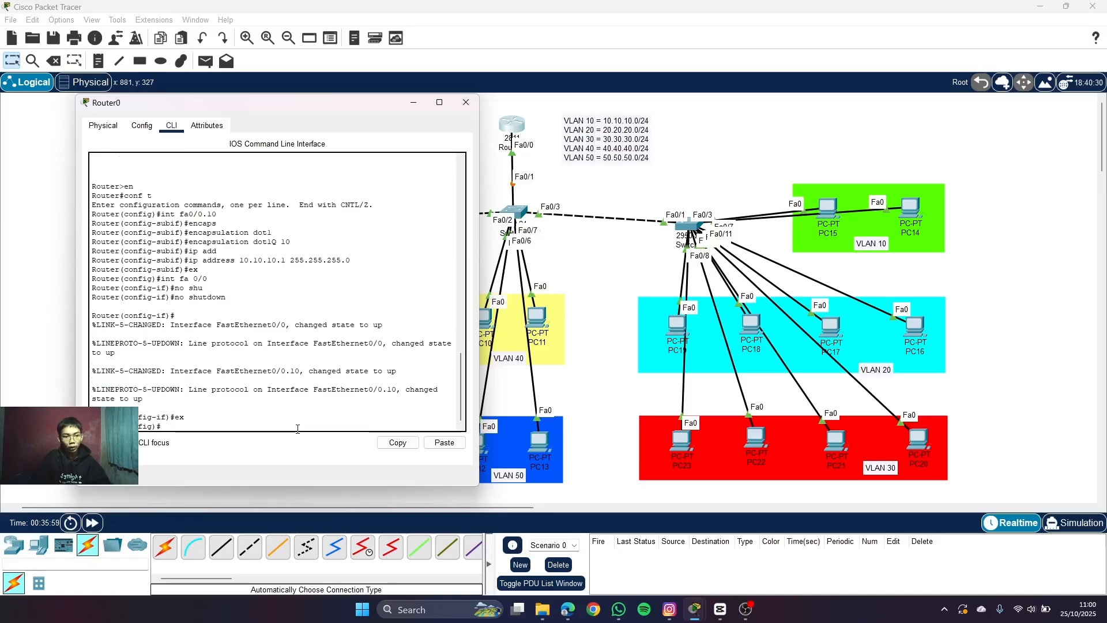
- Create subinterface fa0/0.20 on Router0 and set its encapsulation to dot1Q with VLAN 20
{"action": "type", "text": "in"}
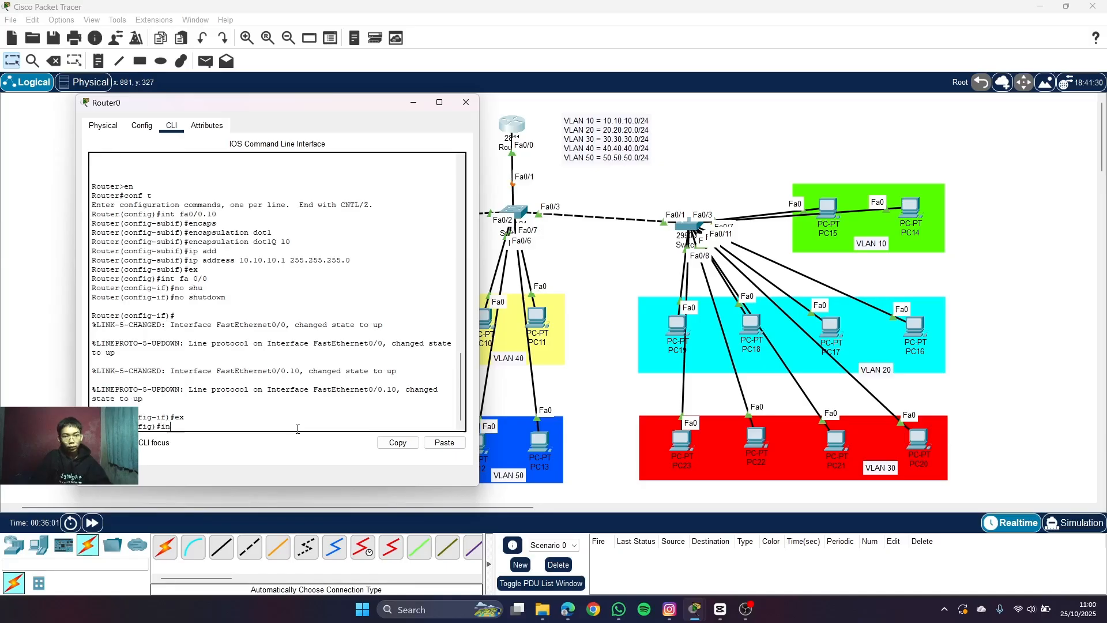
{"action": "type", "text": "t fa0/0.20"}
{"action": "key", "text": "Return"}
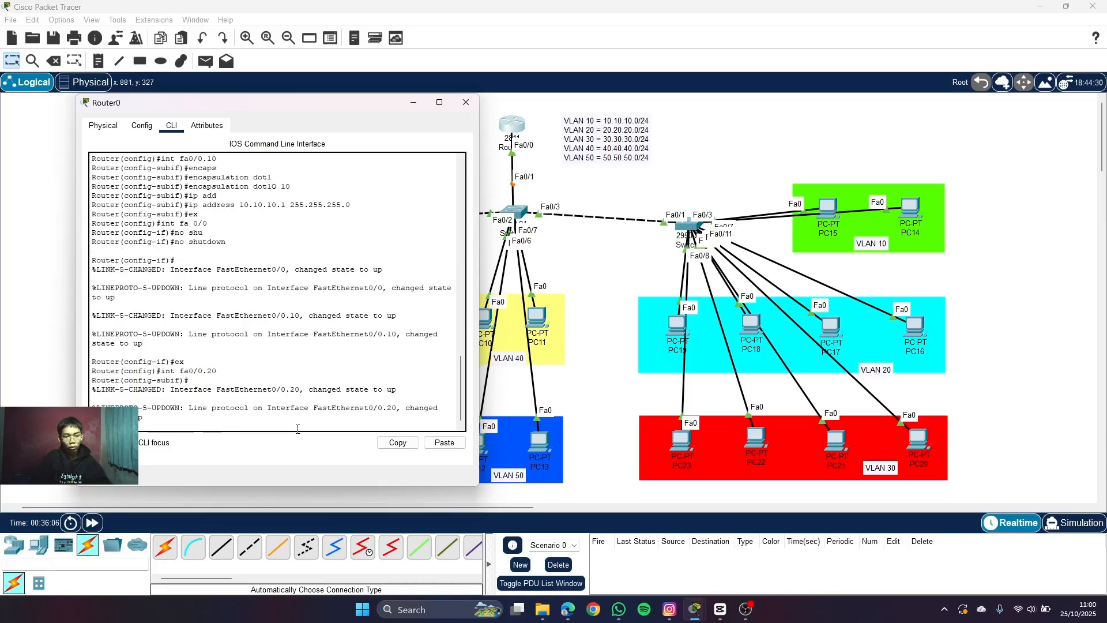
{"action": "type", "text": "enc"}
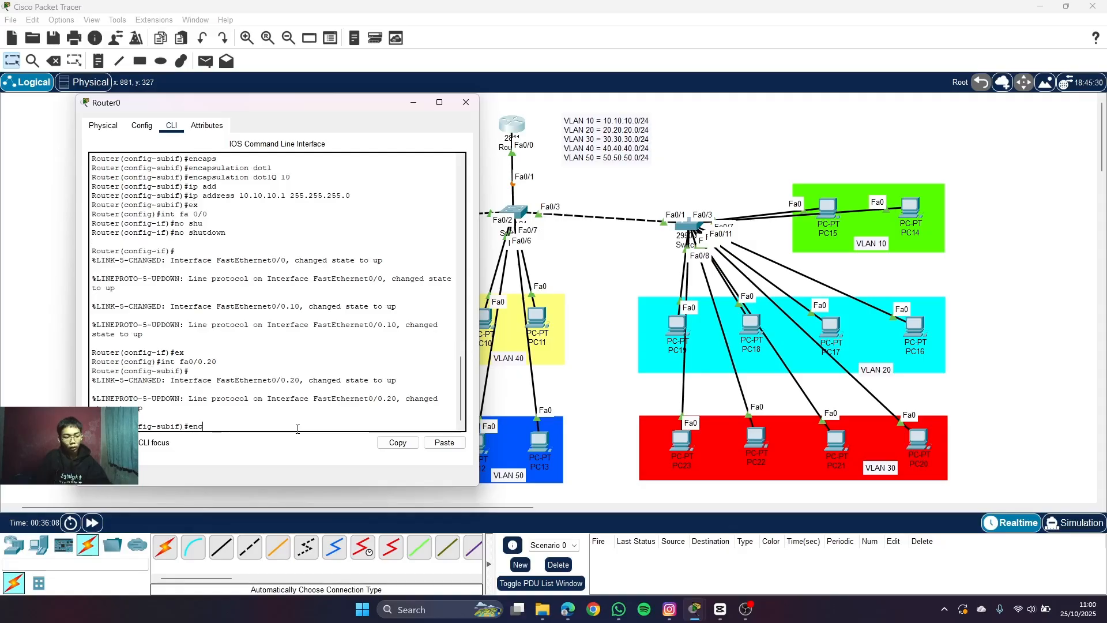
{"action": "key", "text": "Tab"}
{"action": "type", "text": "f"}
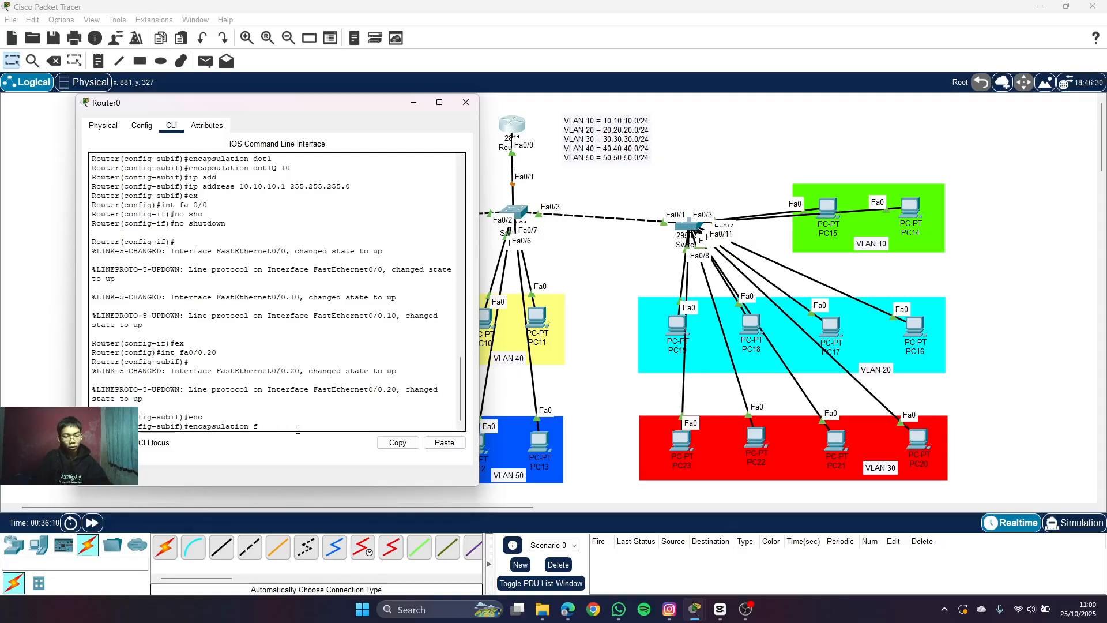
{"action": "key", "text": "BackSpace"}
{"action": "type", "text": "dot"}
{"action": "key", "text": "Tab"}
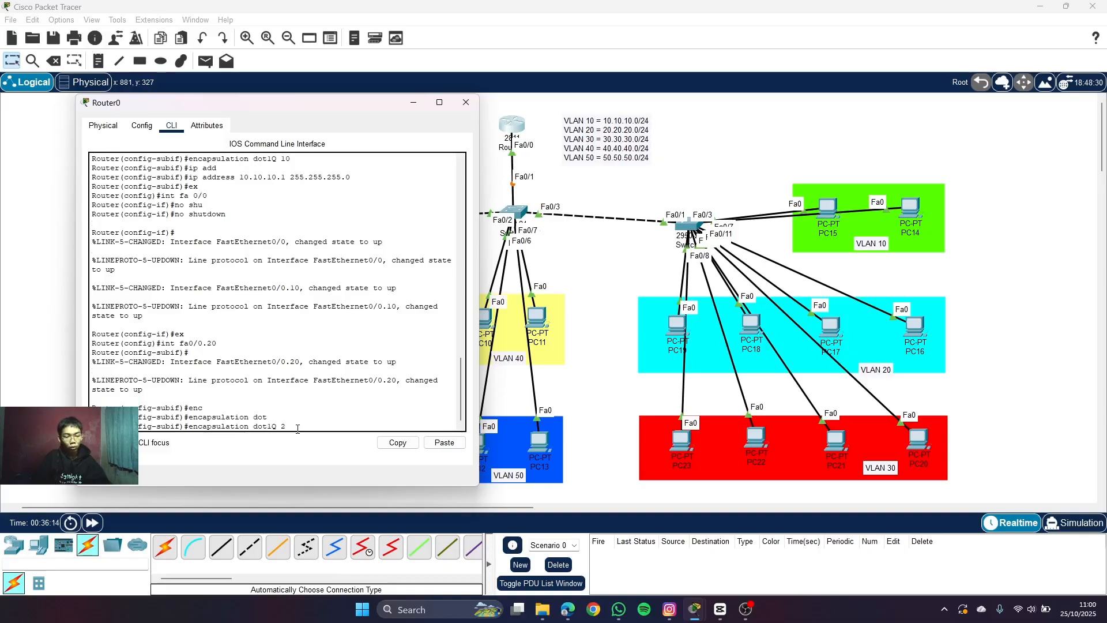
{"action": "type", "text": "20"}
{"action": "key", "text": "Return"}
- Assign IP address 20.20.20.1 with mask 255.255.255.0 to subinterface fa0/0.20, and exit subinterface configuration
{"action": "type", "text": "ip add"}
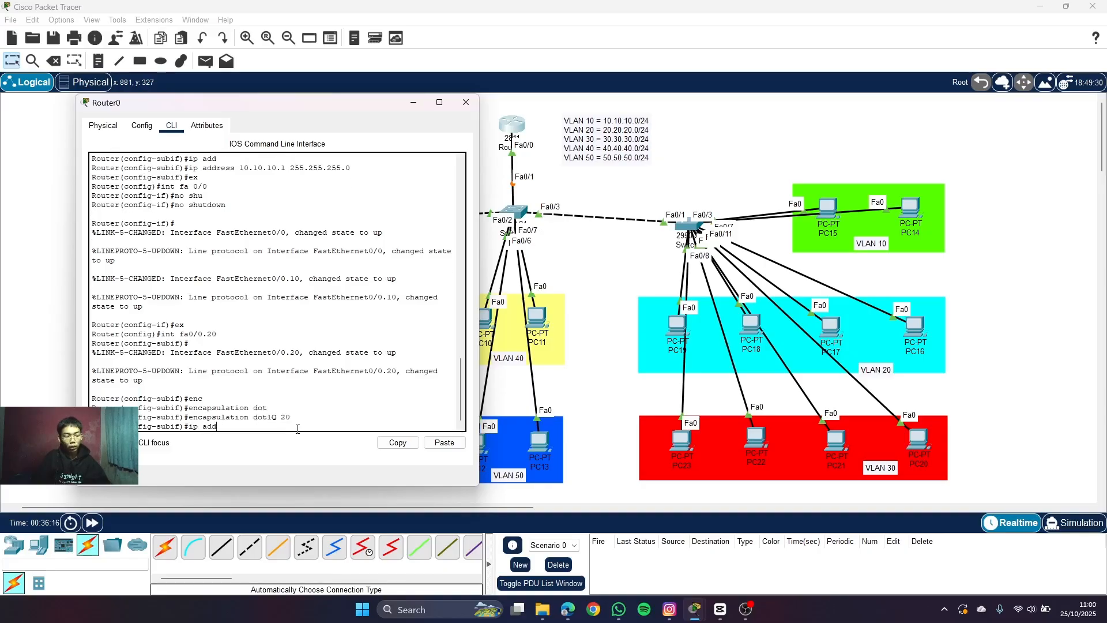
{"action": "key", "text": "Tab"}
{"action": "type", "text": "2"}
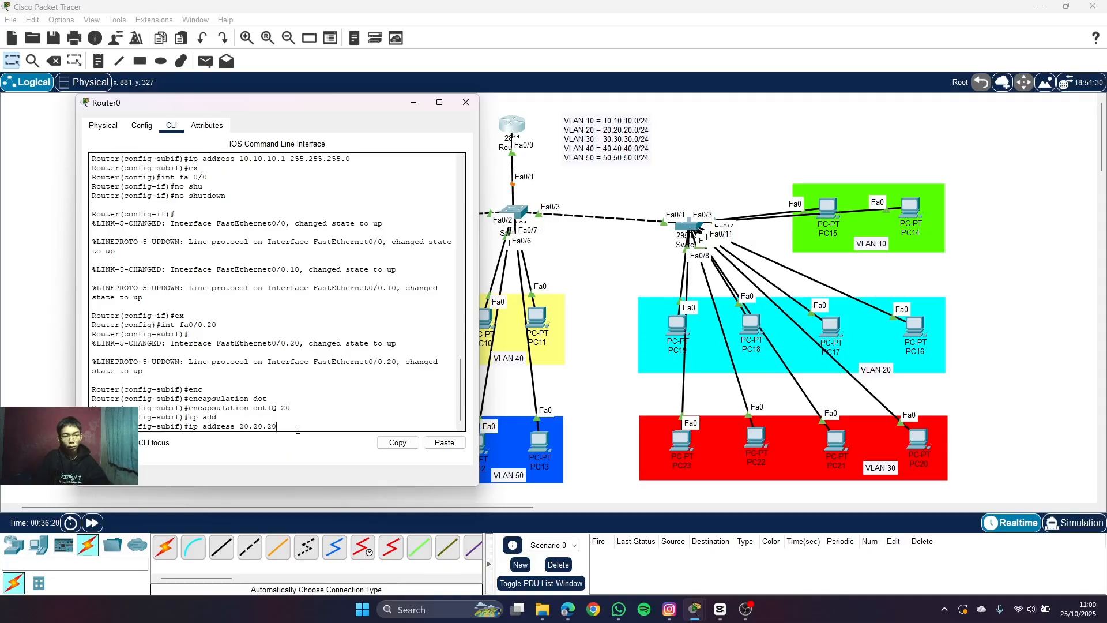
{"action": "type", "text": "0.20.20.1 255.255.255.0"}
{"action": "key", "text": "Return"}
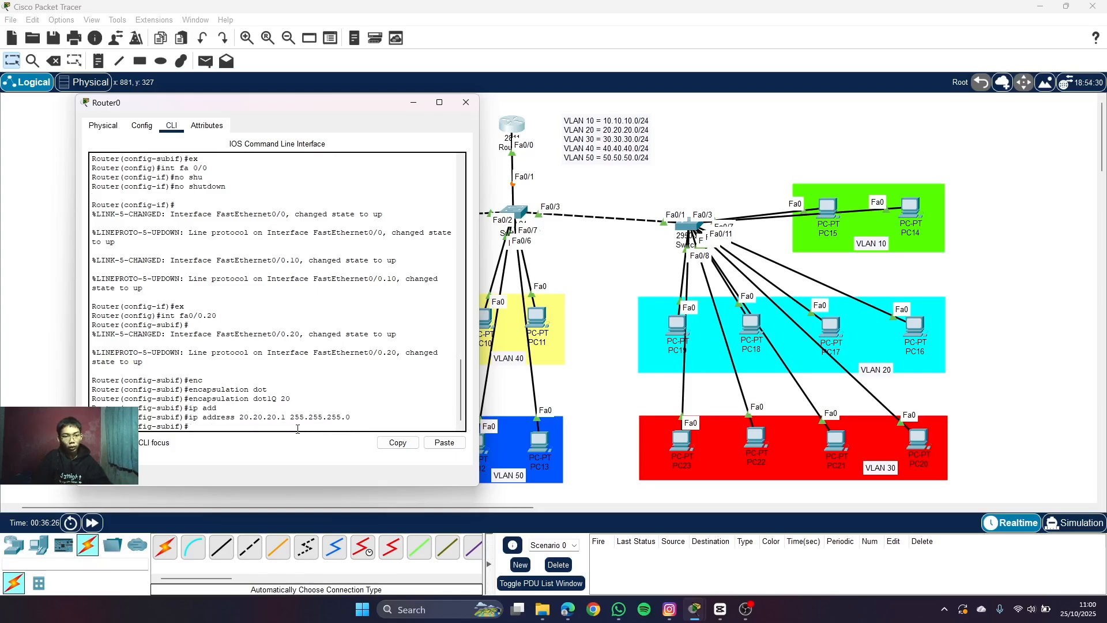
{"action": "key", "text": "Return"}
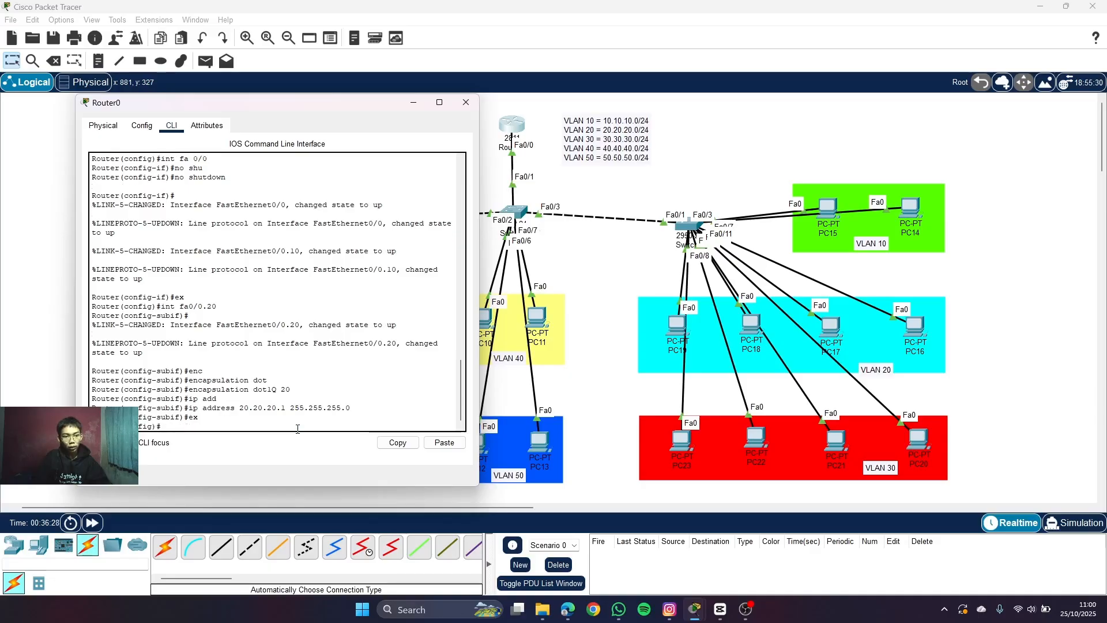
- Create subinterface fa0/0.30 on Router0 and enter its configuration mode
{"action": "type", "text": "int fa0/0.30"}
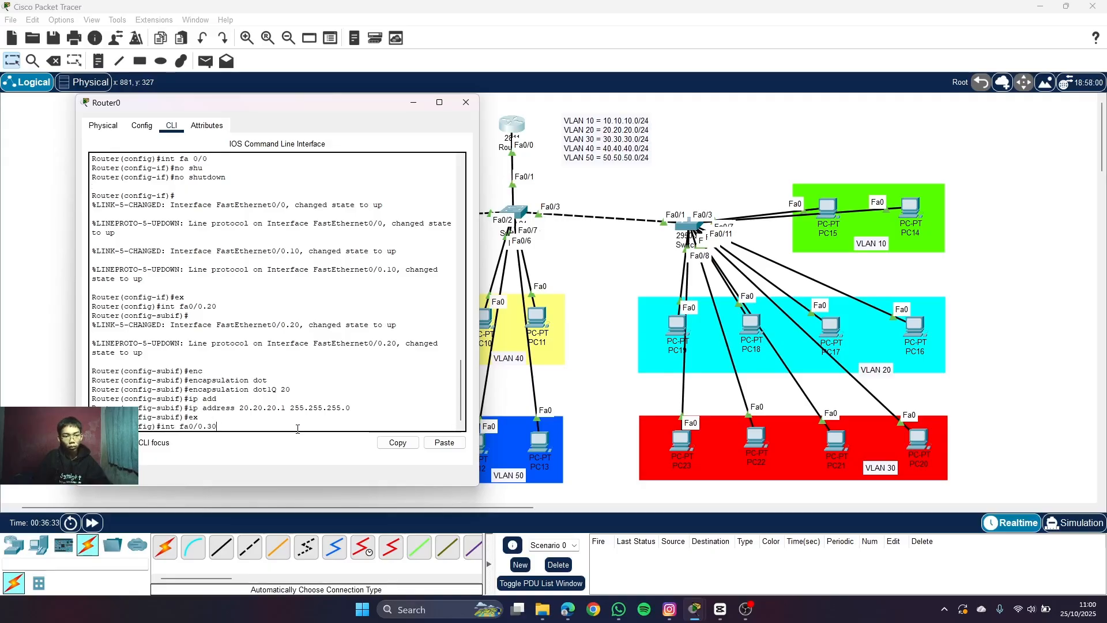
{"action": "key", "text": "Return"}
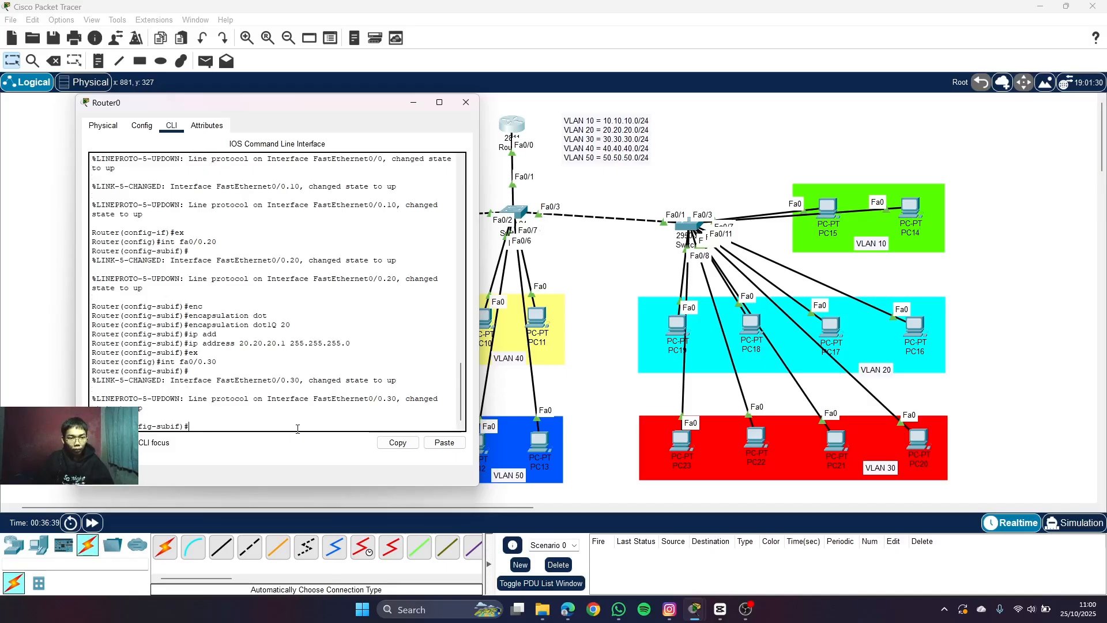
- Try to assign IP address 30.30.30.1 with mask 255.255.255.0 to subinterface fa0/0.30 without setting an encapsulation
{"action": "type", "text": "ip address"}
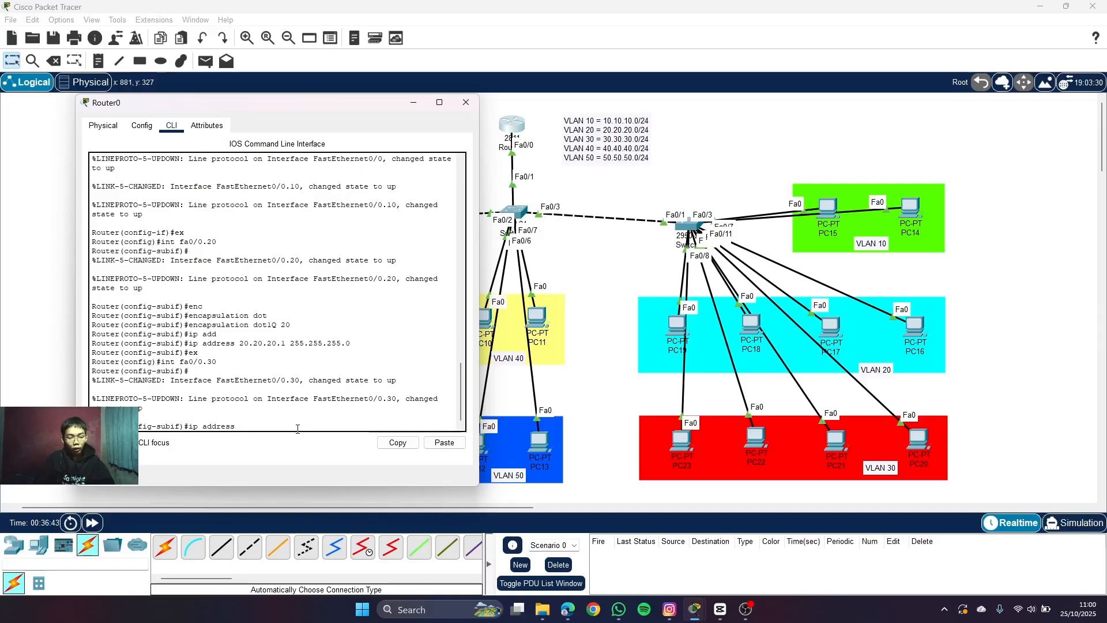
{"action": "type", "text": " 30.30.30"}
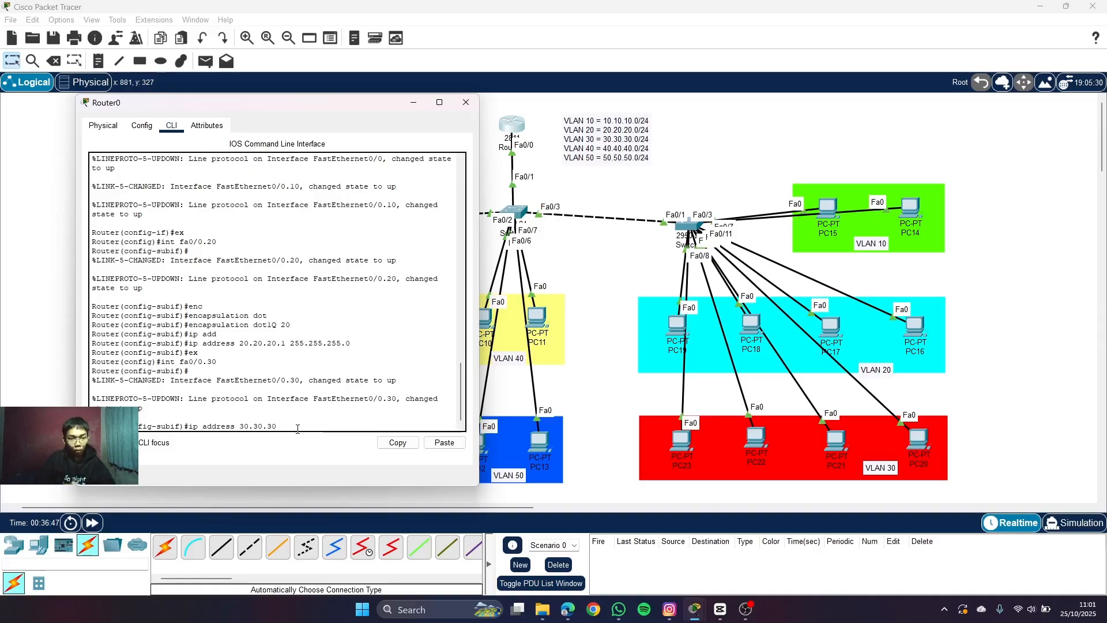
{"action": "key", "text": "BackSpace"}
{"action": "key", "text": "BackSpace"}
{"action": "type", "text": "1 25"}
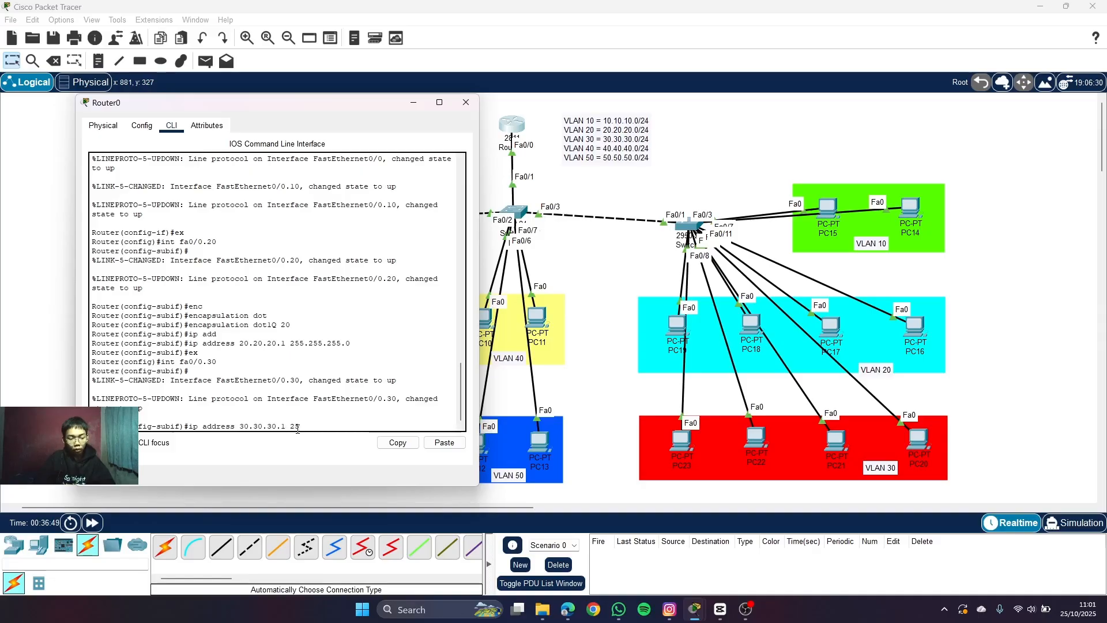
{"action": "type", "text": "5.255.255.0"}
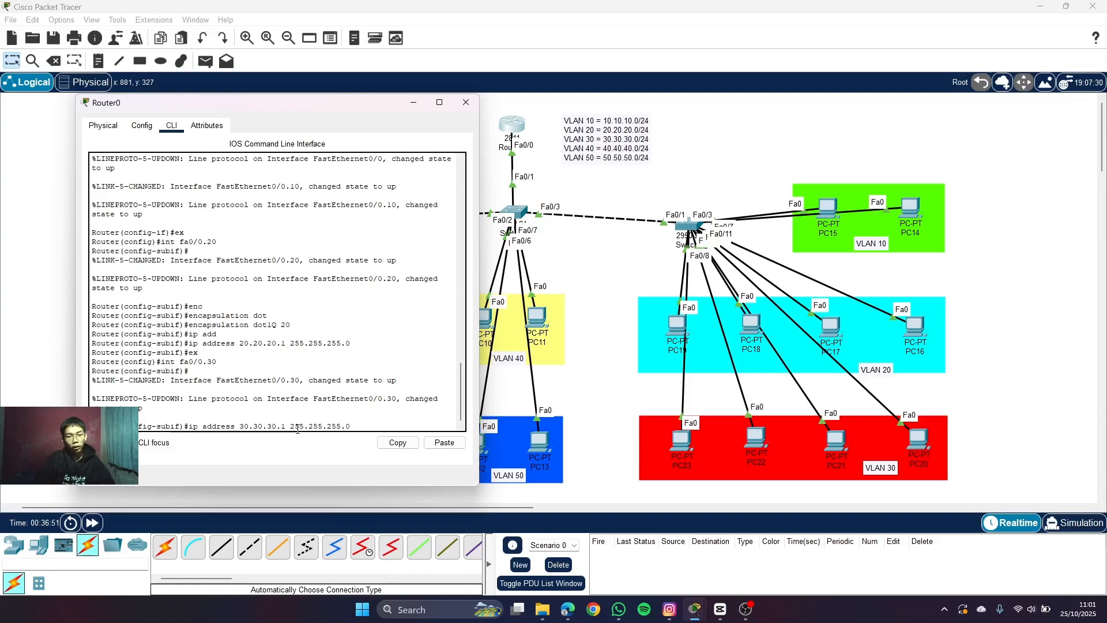
{"action": "key", "text": "Return"}
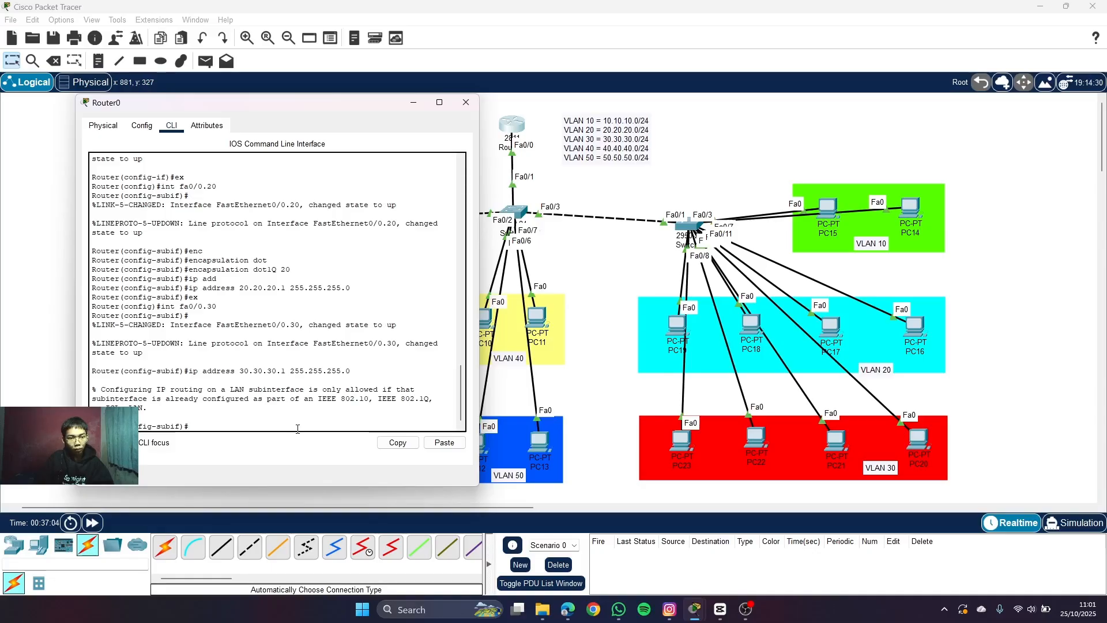
{"action": "key", "text": "Return"}
- Set the encapsulation of subinterface fa0/0.30 to dot1Q with VLAN 30
{"action": "type", "text": "enf"}
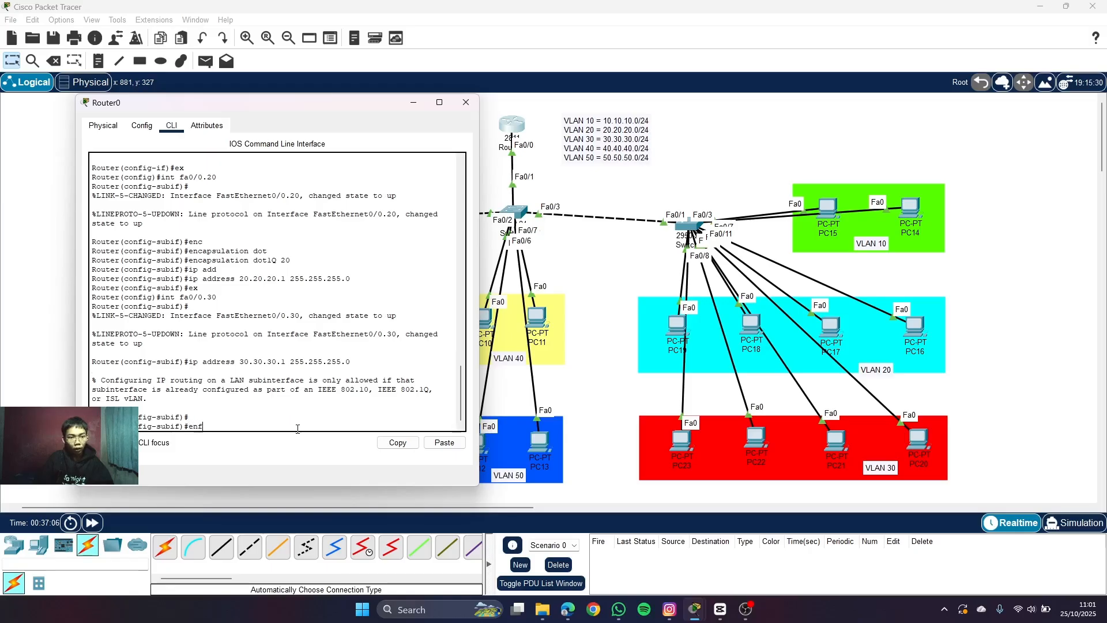
{"action": "key", "text": "BackSpace"}
{"action": "type", "text": "ca"}
{"action": "key", "text": "Tab"}
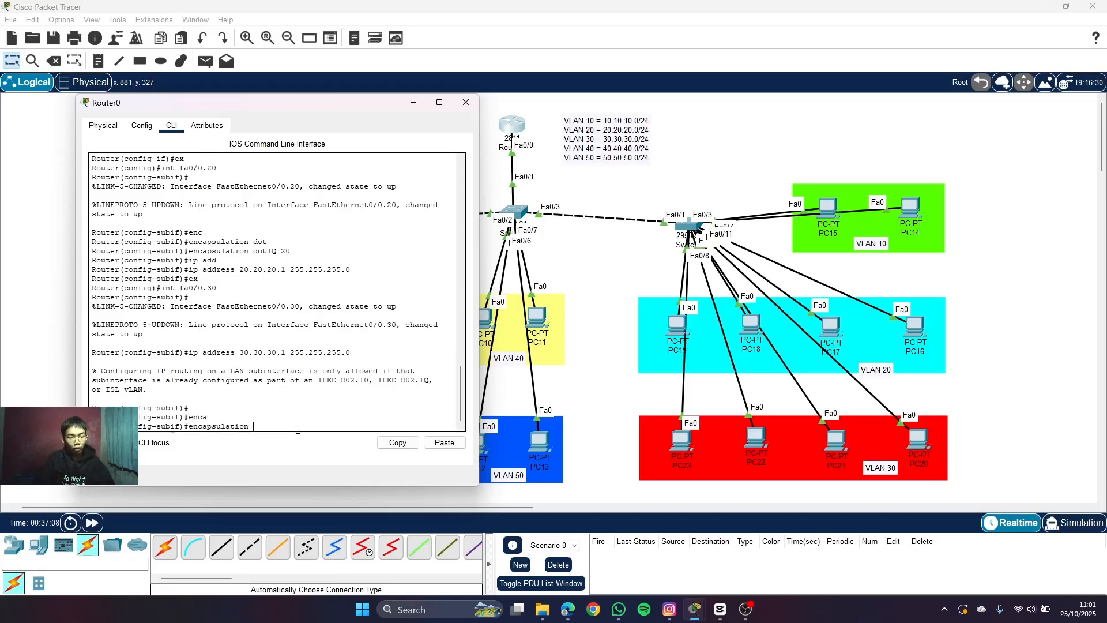
{"action": "type", "text": "dot"}
{"action": "key", "text": "Tab"}
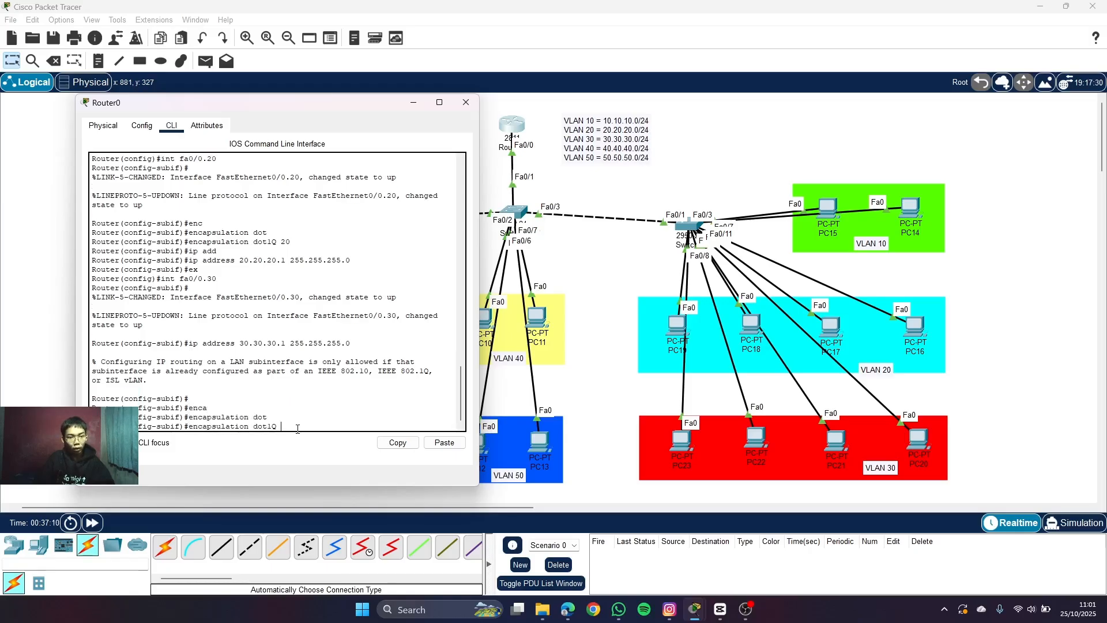
{"action": "type", "text": "30"}
{"action": "key", "text": "Return"}
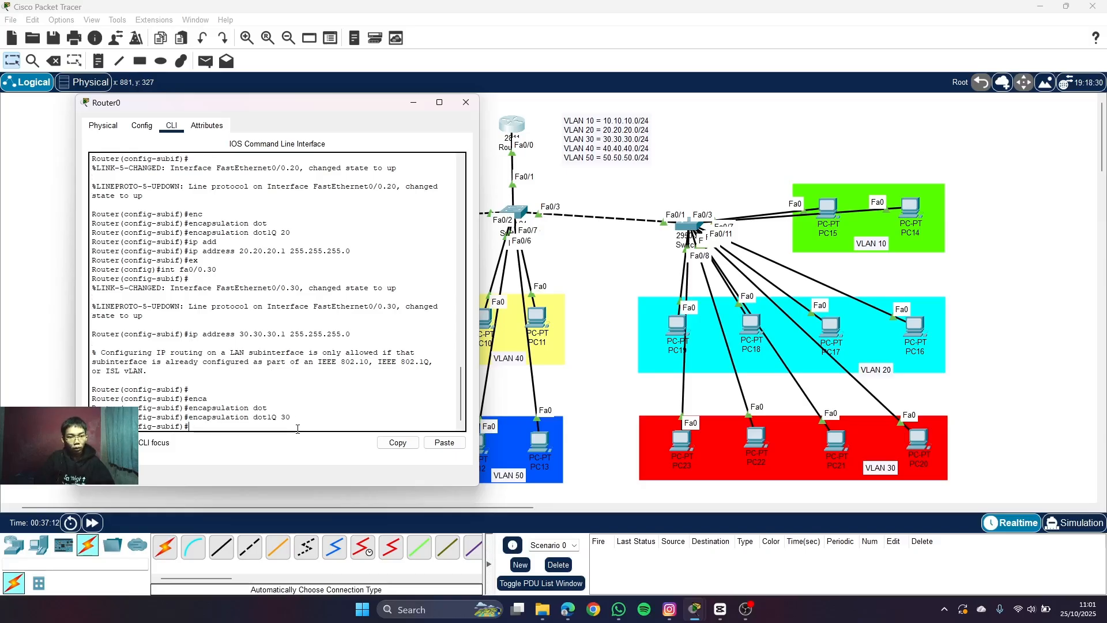
- Assign IP address 30.30.30.1 with mask 255.255.255.0 to subinterface fa0/0.30, and exit subinterface configuration
{"action": "type", "text": "ip add"}
{"action": "key", "text": "Tab"}
{"action": "type", "text": "30."}
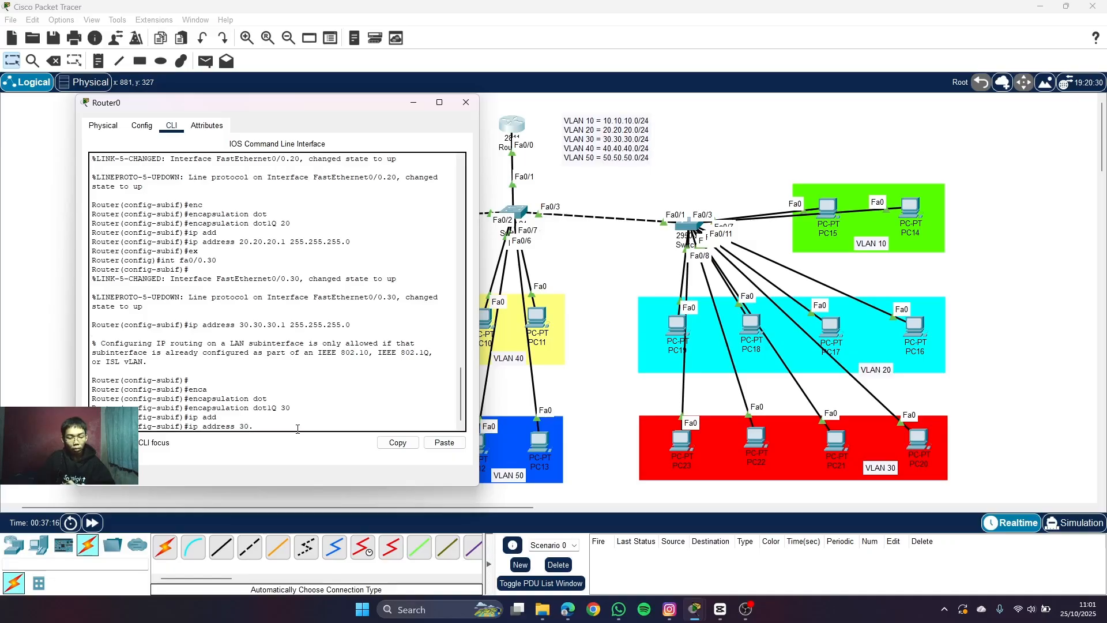
{"action": "type", "text": "30.30."}
{"action": "type", "text": "1 255"}
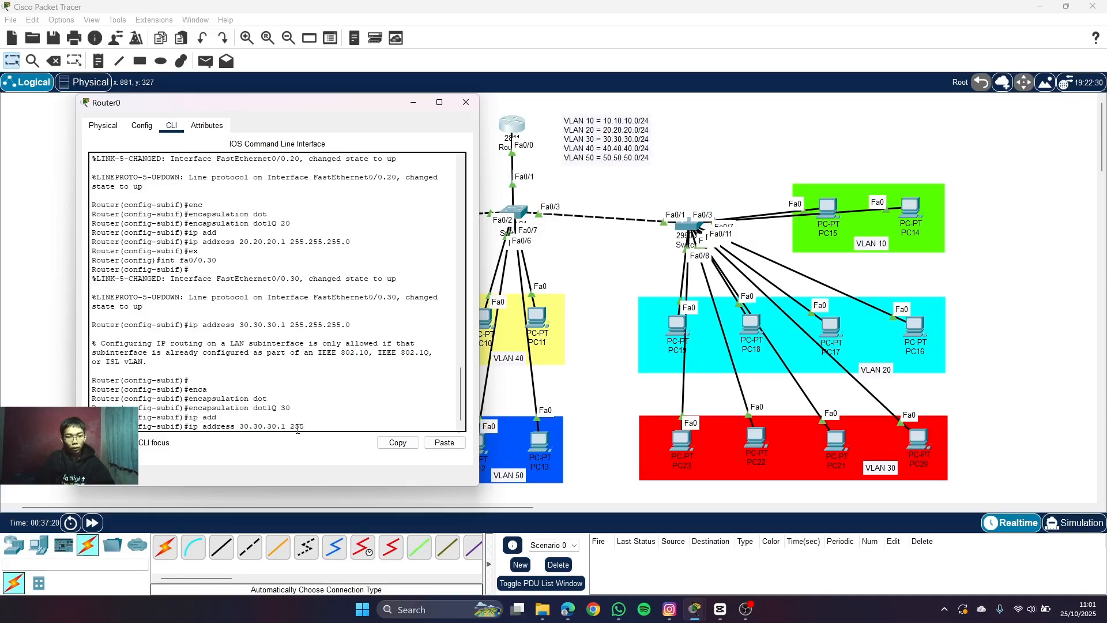
{"action": "type", "text": ".255.255.0"}
{"action": "key", "text": "Return"}
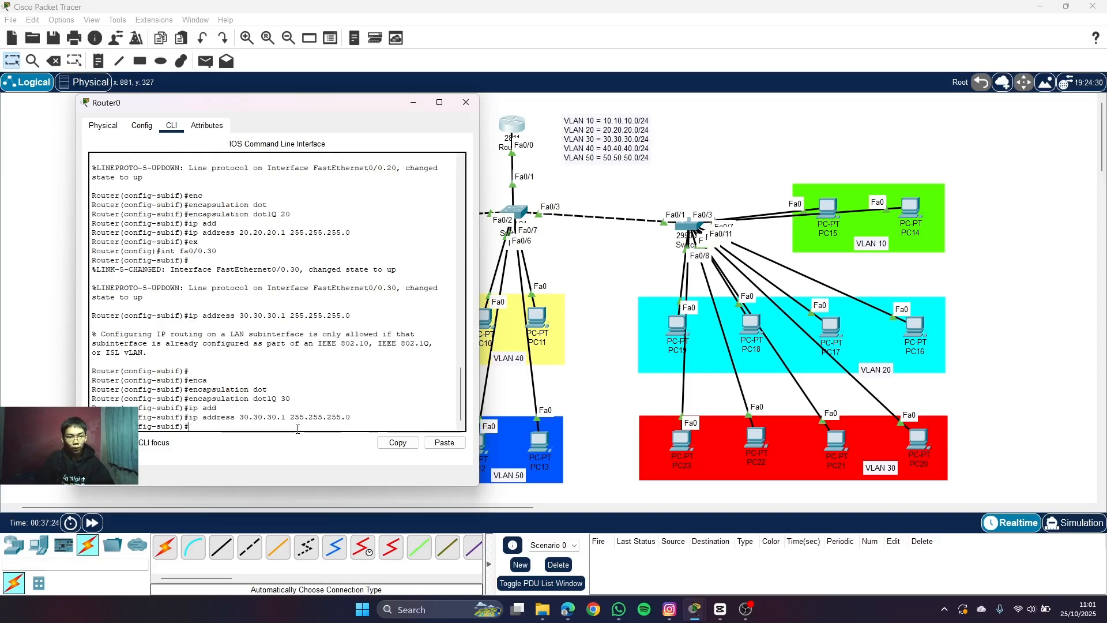
{"action": "type", "text": "ex"}
{"action": "key", "text": "Return"}
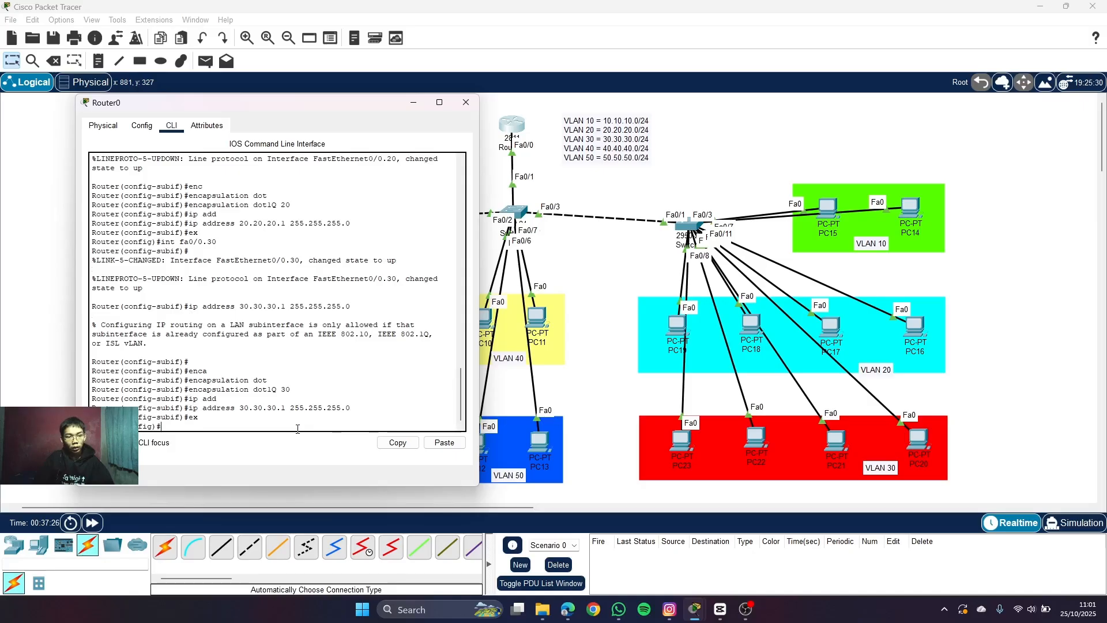
- Create subinterface fa0/0.40 on Router0 and enter its configuration mode
{"action": "type", "text": "int fa0/0"}
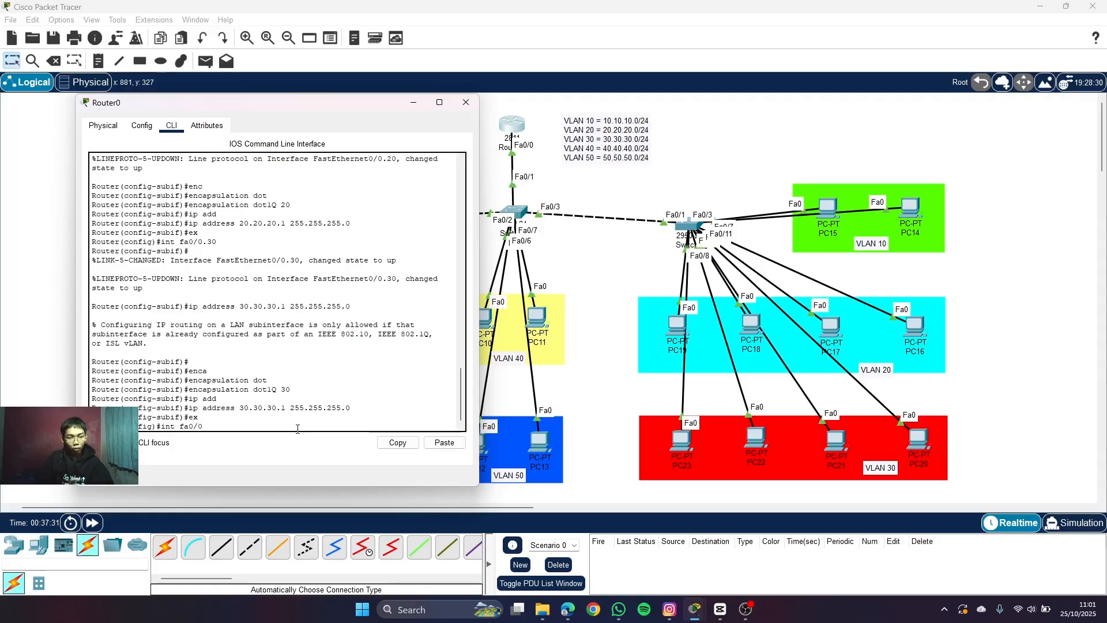
{"action": "type", "text": ".40"}
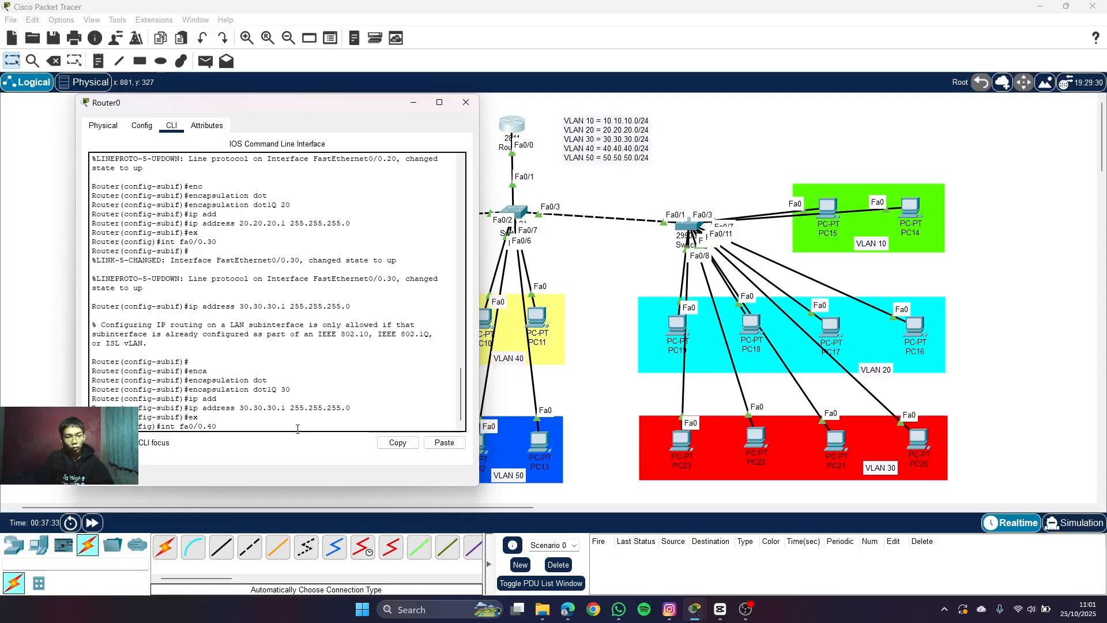
{"action": "key", "text": "Return"}
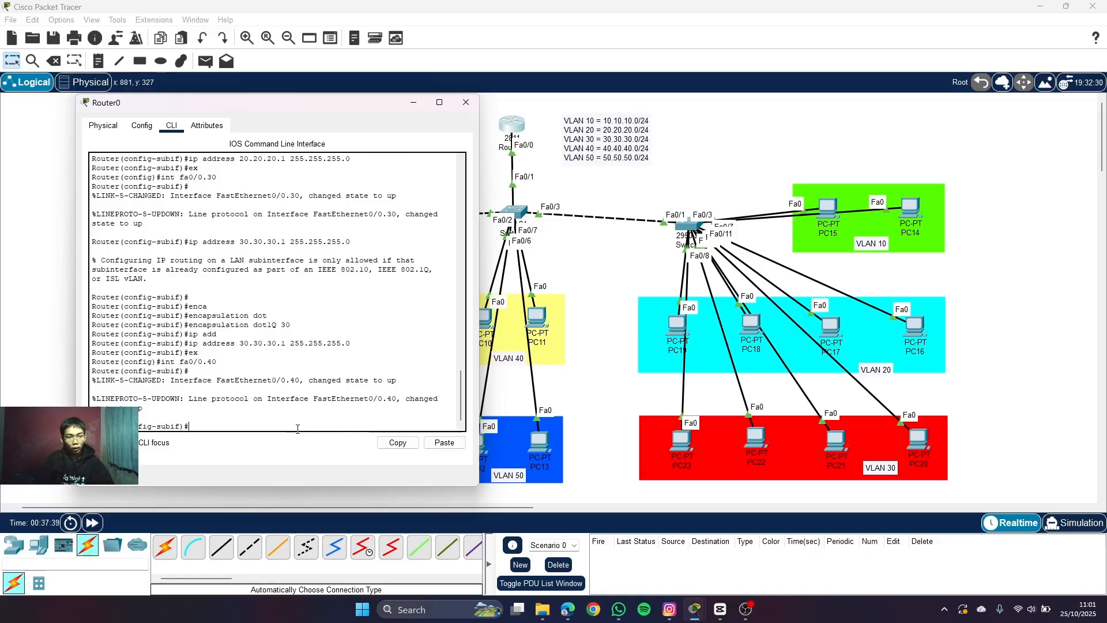
- Set the encapsulation of subinterface fa0/0.40 to dot1Q with VLAN 40
{"action": "key", "text": "BackSpace"}
{"action": "key", "text": "BackSpace"}
{"action": "type", "text": "eca"}
{"action": "key", "text": "Tab"}
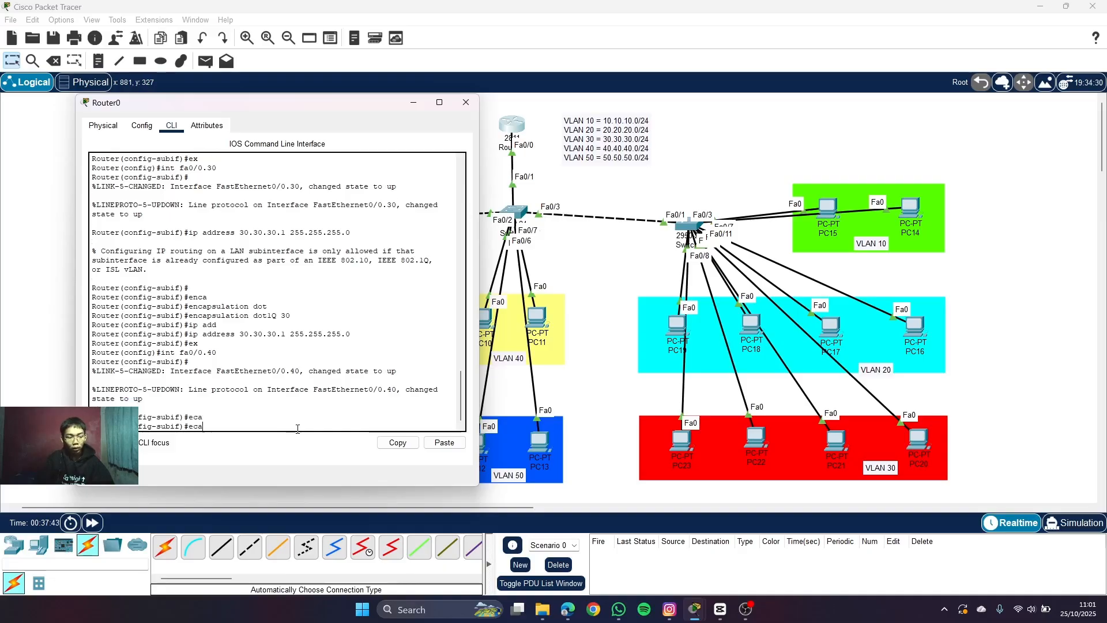
{"action": "type", "text": "p"}
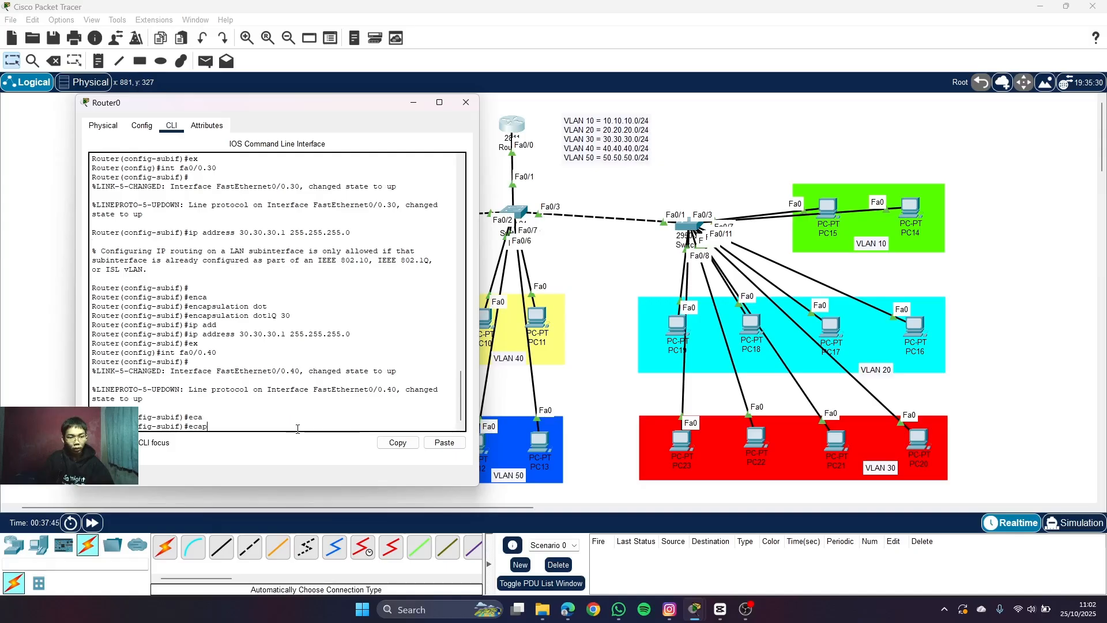
{"action": "type", "text": "s"}
{"action": "key", "text": "Tab"}
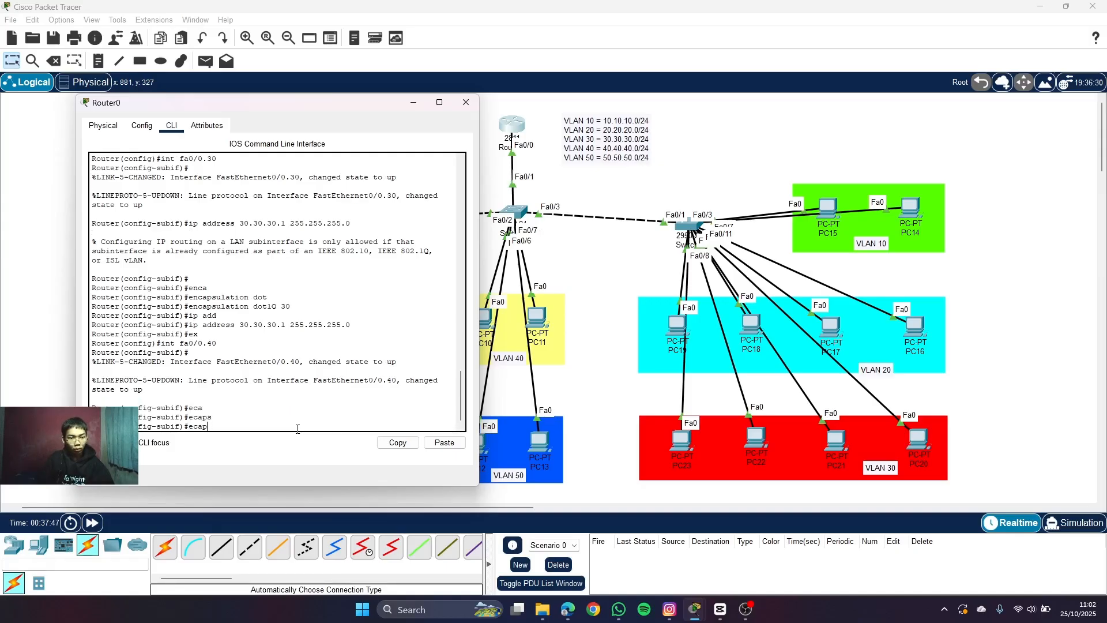
{"action": "key", "text": "BackSpace"}
{"action": "key", "text": "BackSpace"}
{"action": "key", "text": "BackSpace"}
{"action": "type", "text": "ncapsulation"}
{"action": "key", "text": "Tab"}
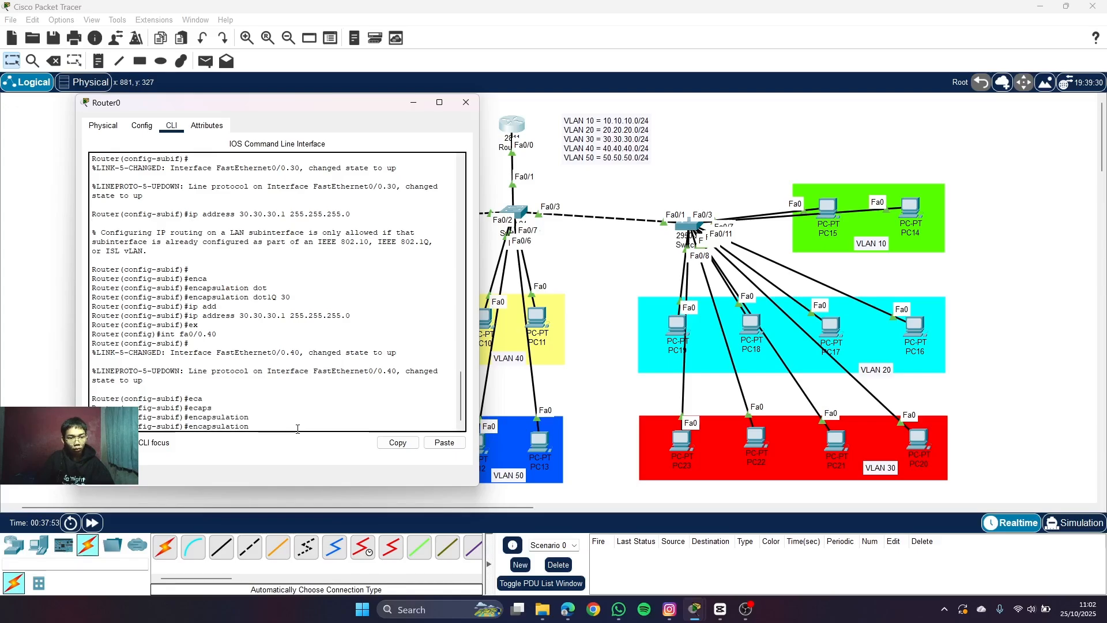
{"action": "type", "text": "dot"}
{"action": "key", "text": "Tab"}
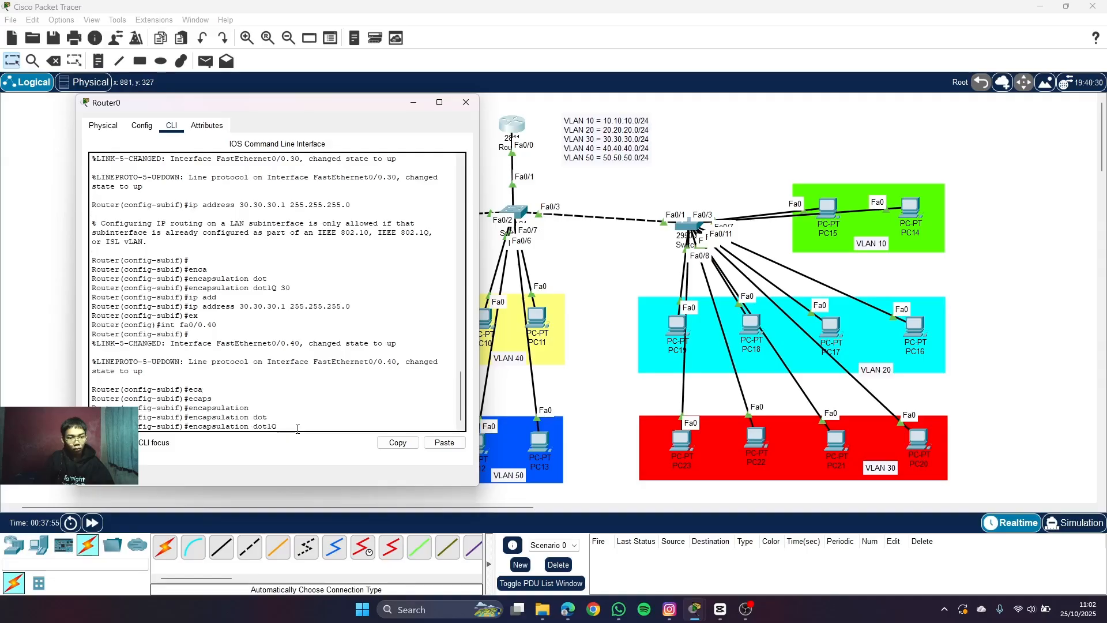
{"action": "type", "text": "40"}
{"action": "key", "text": "Return"}
- Assign IP address 40.40.40.1 with mask 255.255.255.0 to subinterface fa0/0.40, and exit subinterface configuration
{"action": "type", "text": "ip add"}
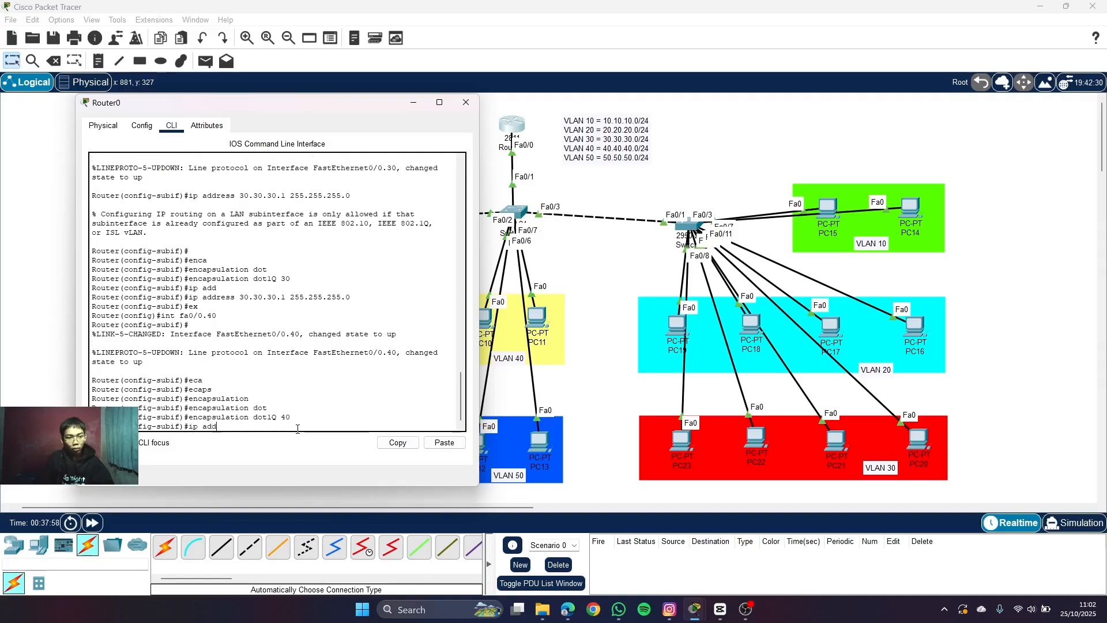
{"action": "key", "text": "Tab"}
{"action": "type", "text": "4"}
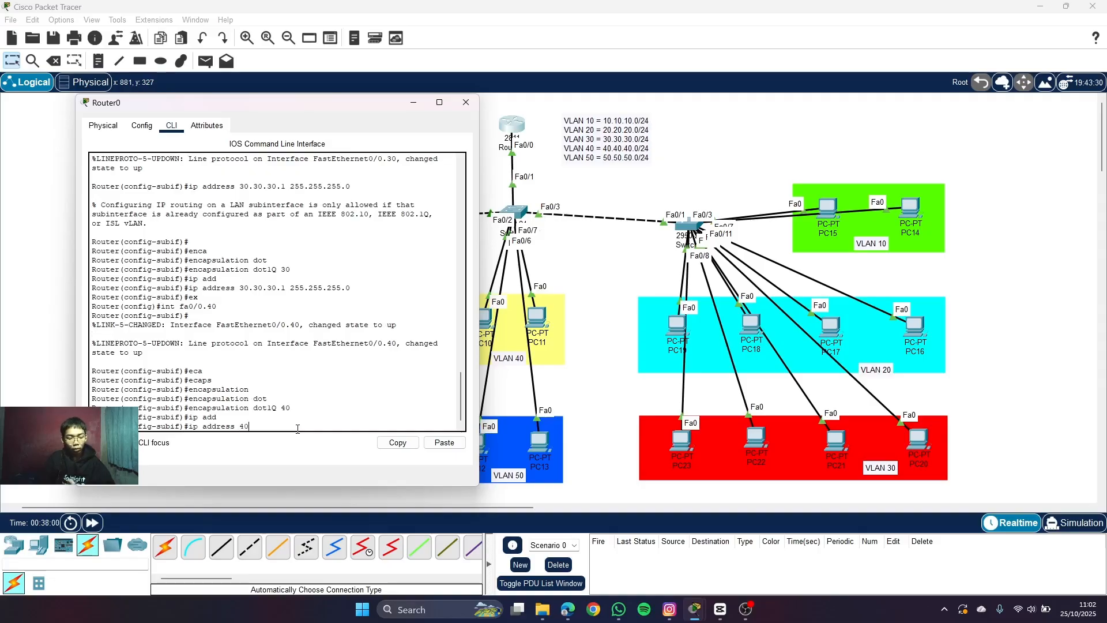
{"action": "type", "text": "0.40.40."}
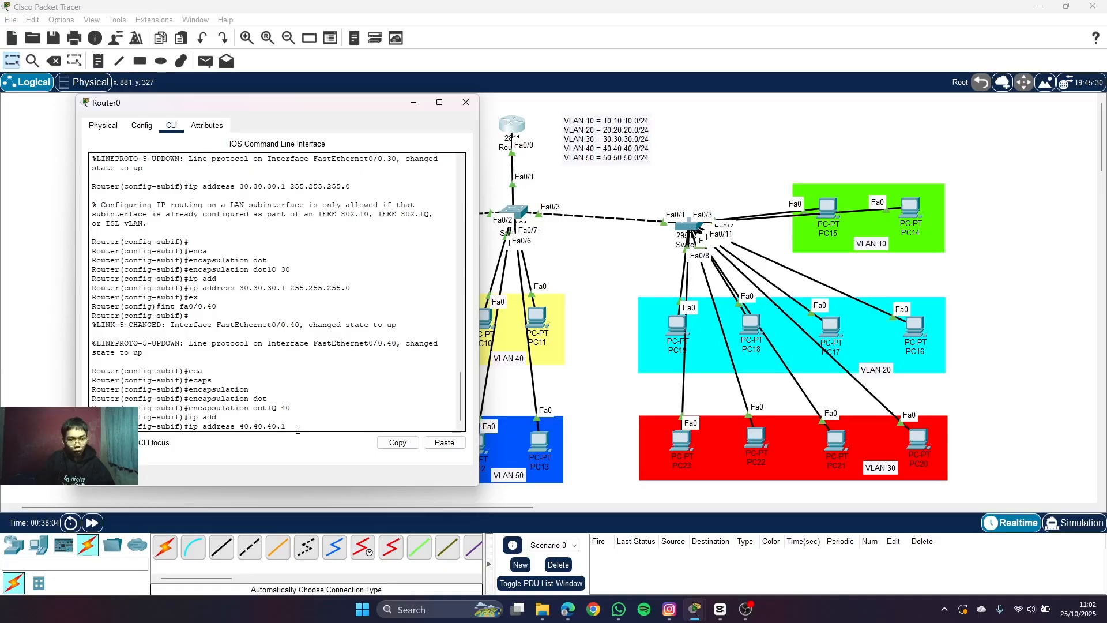
{"action": "type", "text": "1 255.255.255.0"}
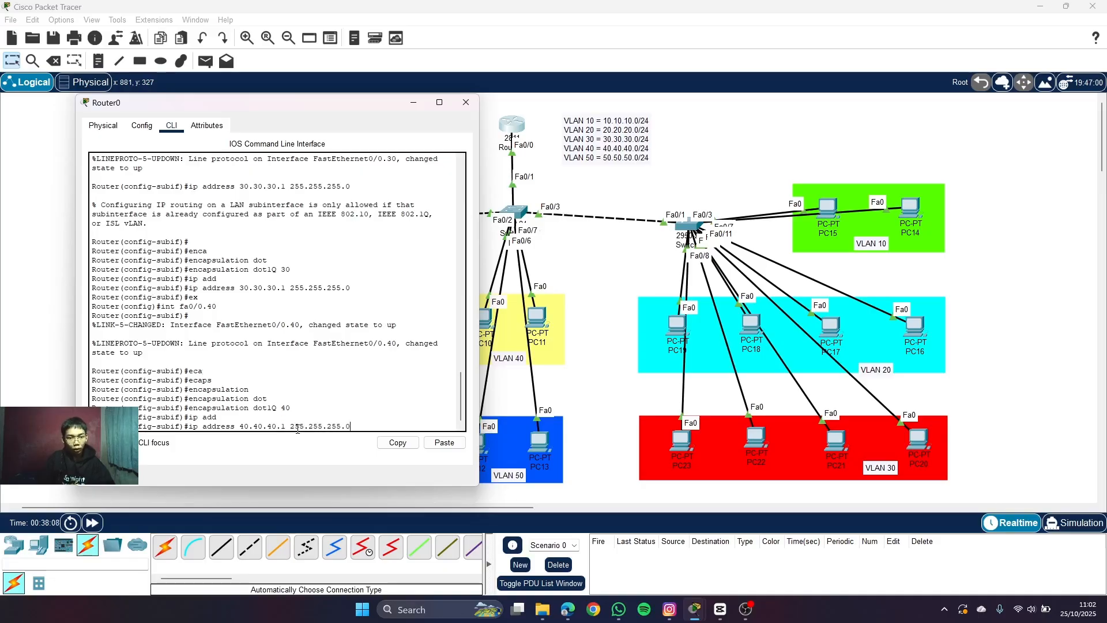
{"action": "key", "text": "Return"}
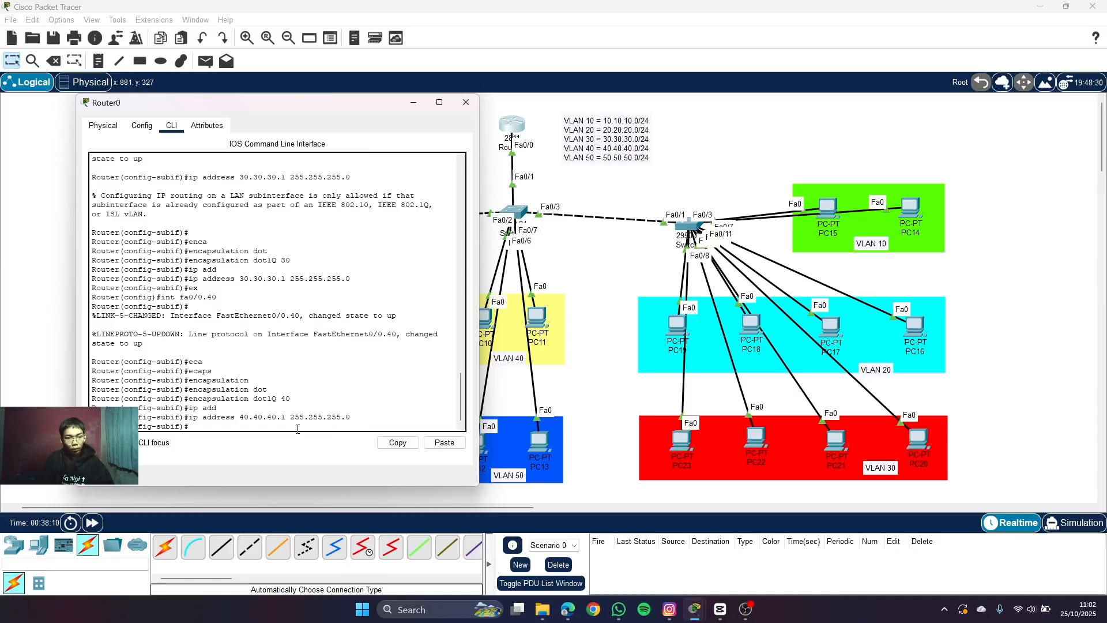
{"action": "type", "text": "ex"}
{"action": "key", "text": "Return"}
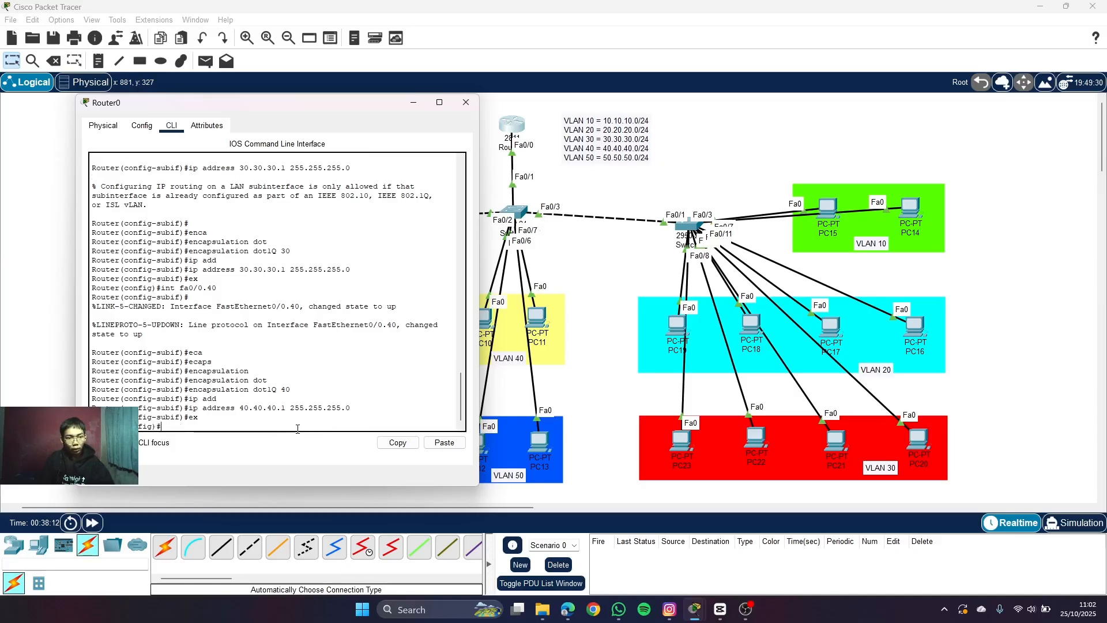
- Create subinterface fa0/0.50 on Router0 and set its encapsulation to dot1Q with VLAN 50
{"action": "type", "text": "int fa0/0"}
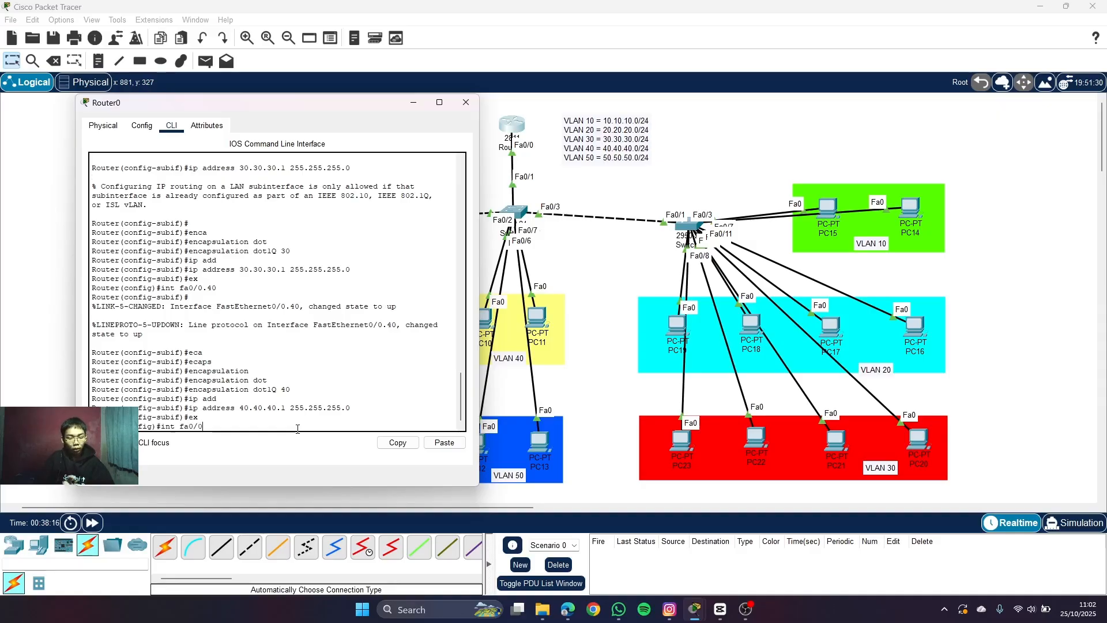
{"action": "type", "text": ".50"}
{"action": "key", "text": "Return"}
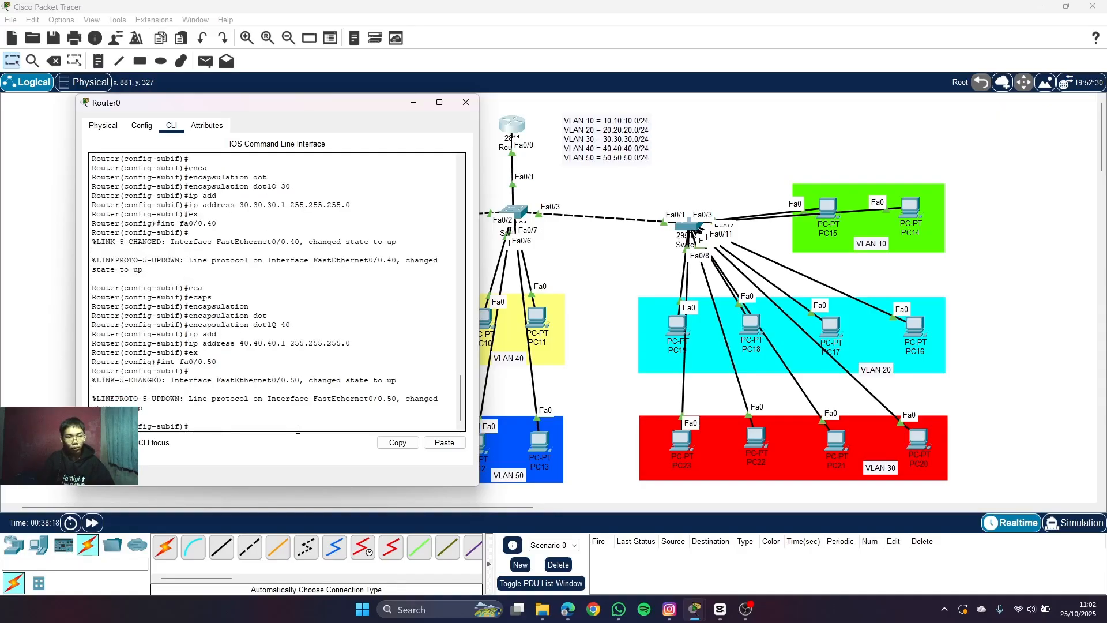
{"action": "type", "text": "enc"}
{"action": "key", "text": "Tab"}
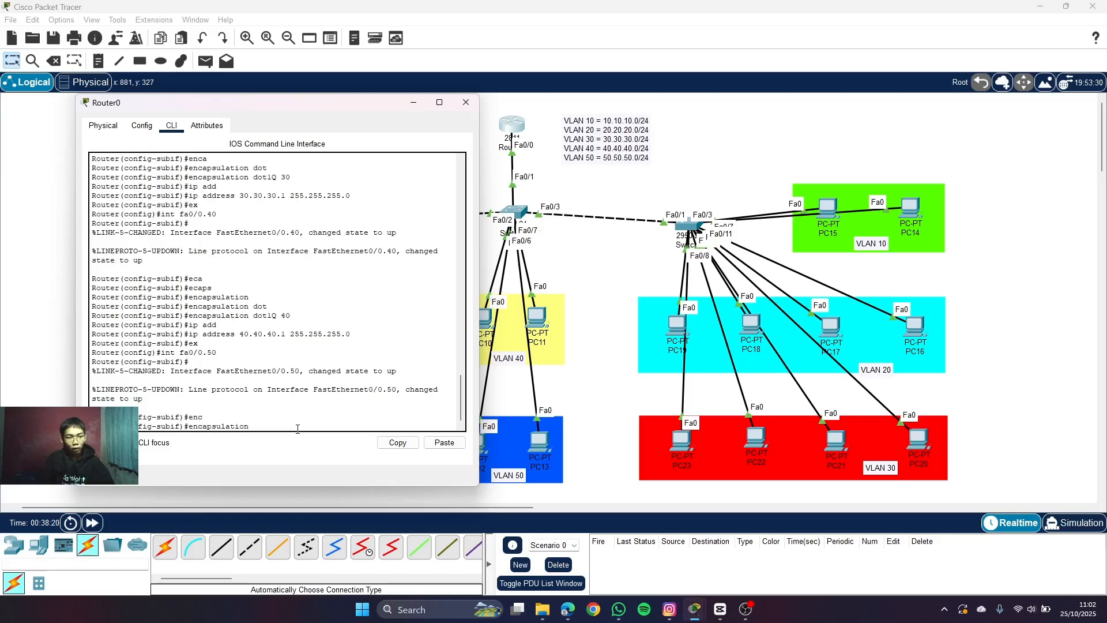
{"action": "type", "text": "do"}
{"action": "type", "text": "t"}
{"action": "key", "text": "Tab"}
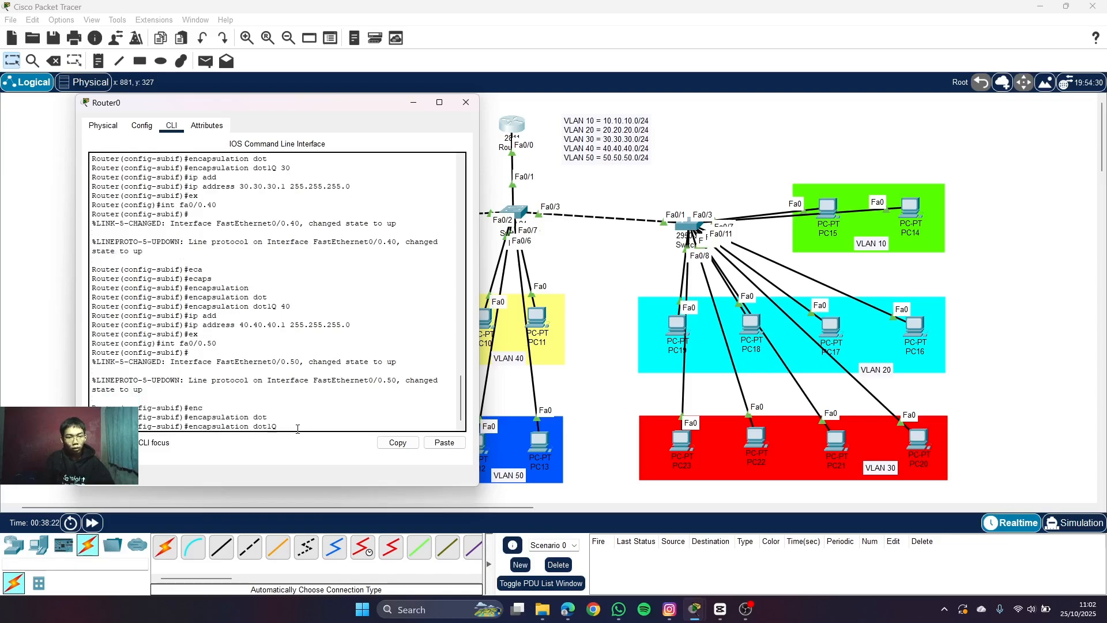
{"action": "type", "text": "50"}
{"action": "key", "text": "Return"}
- Assign IP address 50.50.50.1 with mask 255.255.255.0 to subinterface fa0/0.50, and exit subinterface configuration
{"action": "type", "text": "ip ad"}
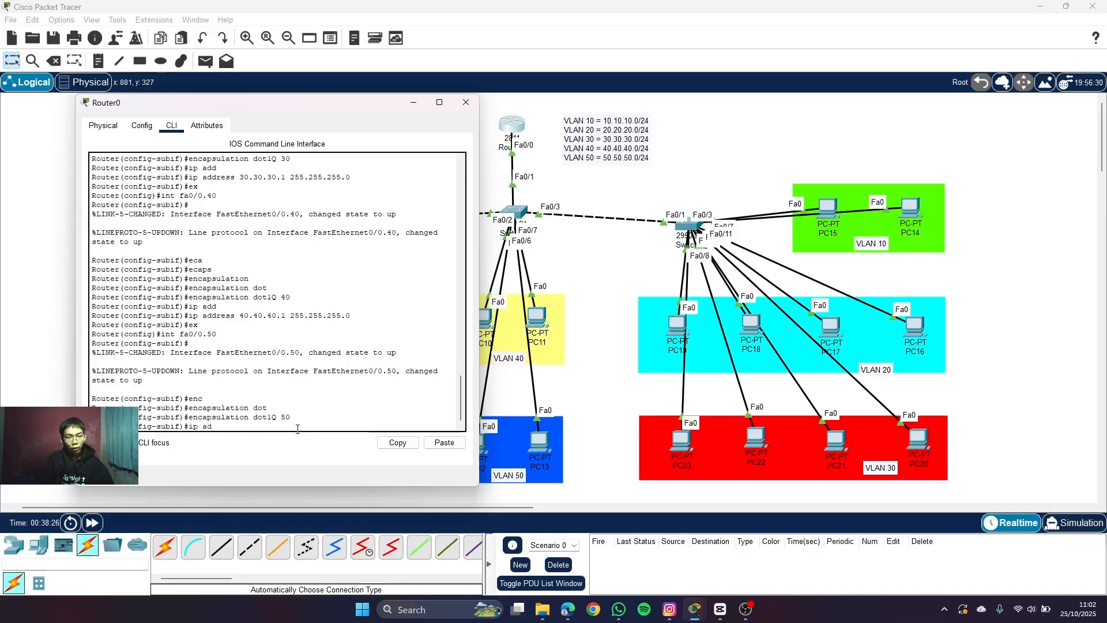
{"action": "type", "text": "dress 50.50.5"}
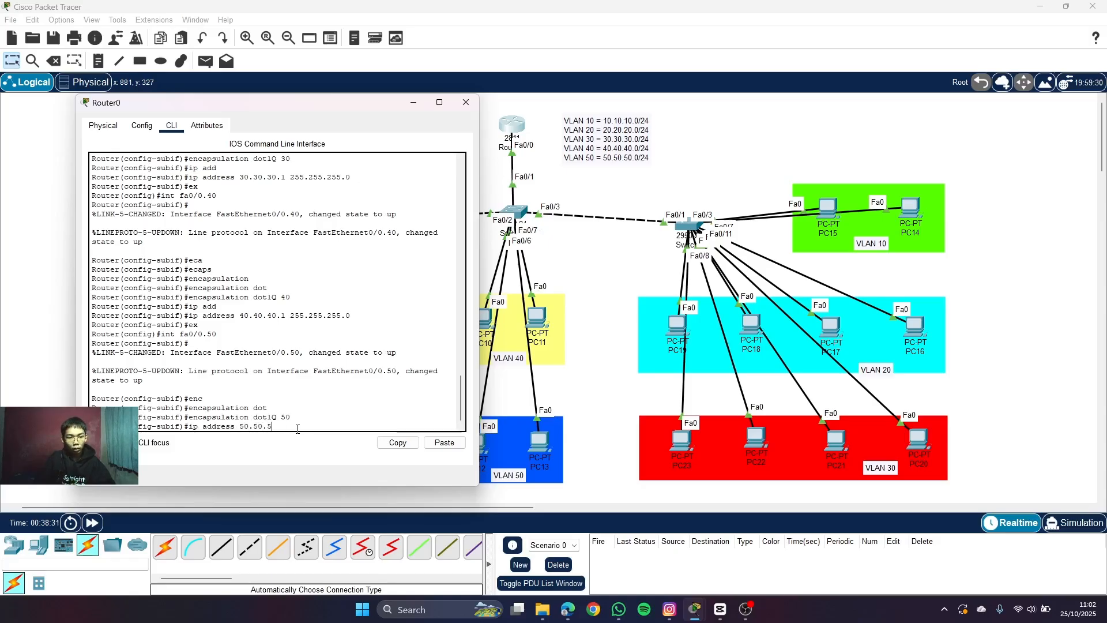
{"action": "type", "text": "0.1 255.255.255.255.255"}
{"action": "key", "text": "BackSpace"}
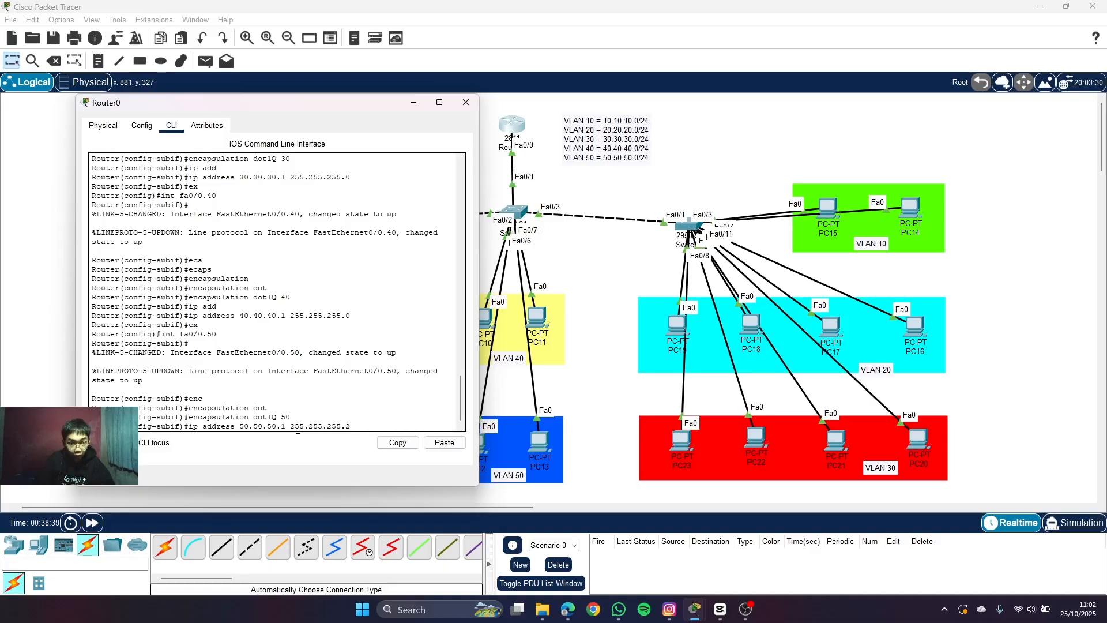
{"action": "key", "text": "BackSpace"}
{"action": "type", "text": "0"}
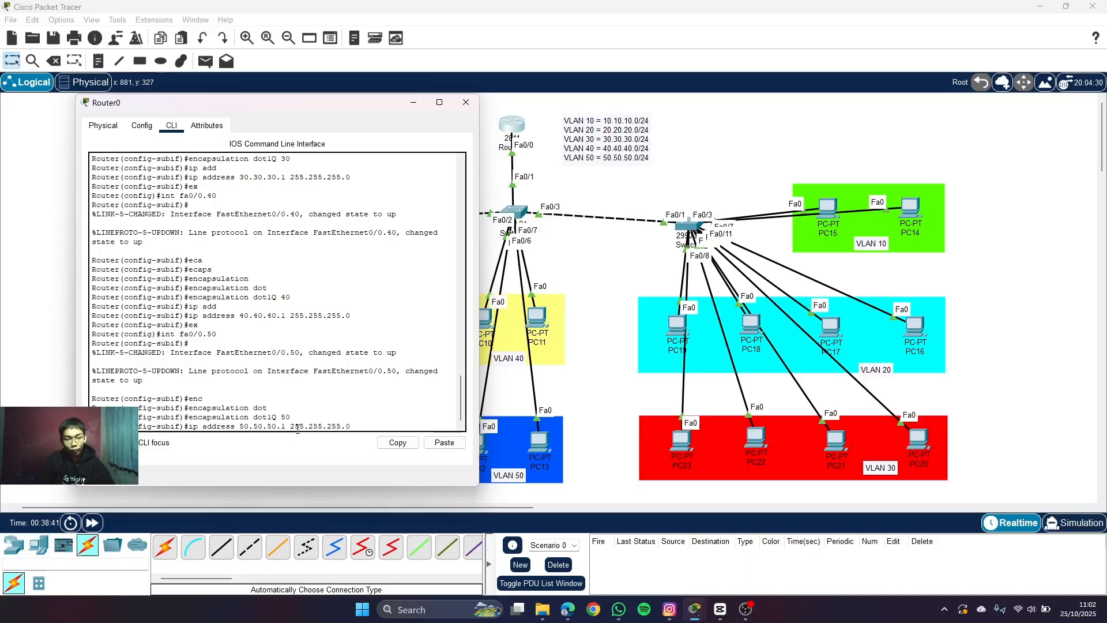
{"action": "key", "text": "Return"}
{"action": "type", "text": "ex"}
{"action": "key", "text": "Return"}
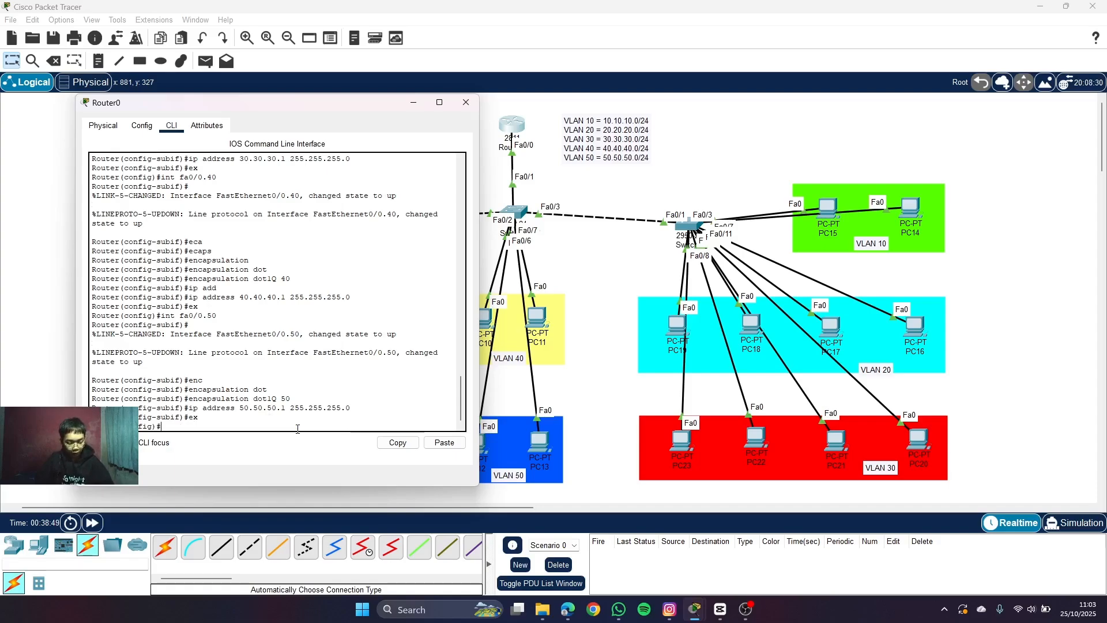
- Create a DHCP pool named VLAN10 on Router0 and enter its configuration mode
{"action": "type", "text": "ip dhcp"}
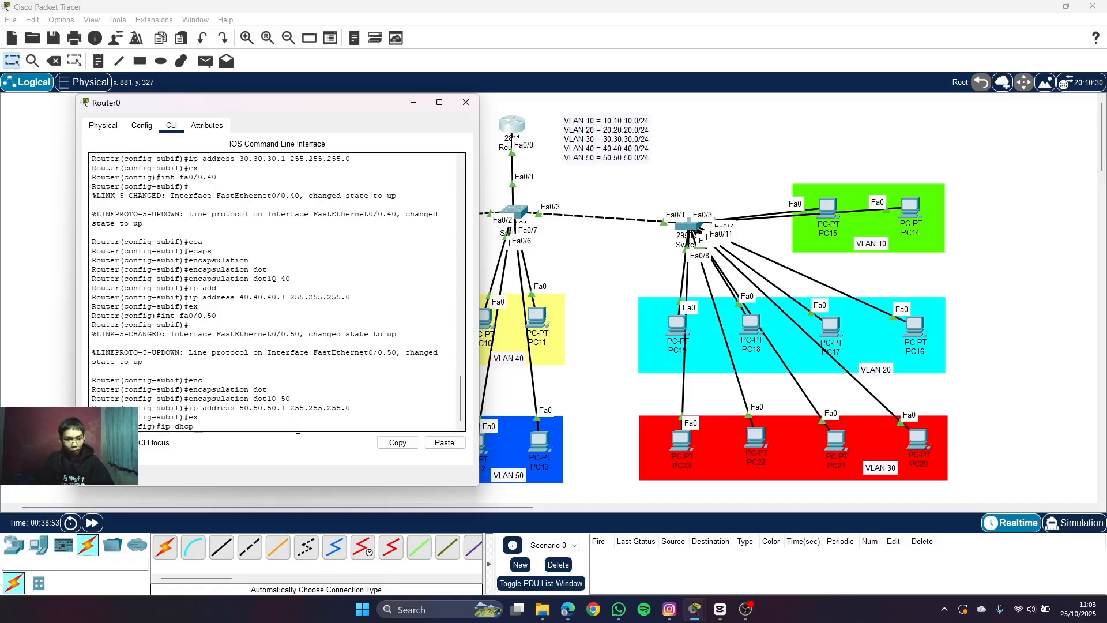
{"action": "type", "text": " pool VLAN"}
{"action": "key", "text": "BackSpace"}
{"action": "type", "text": "1"}
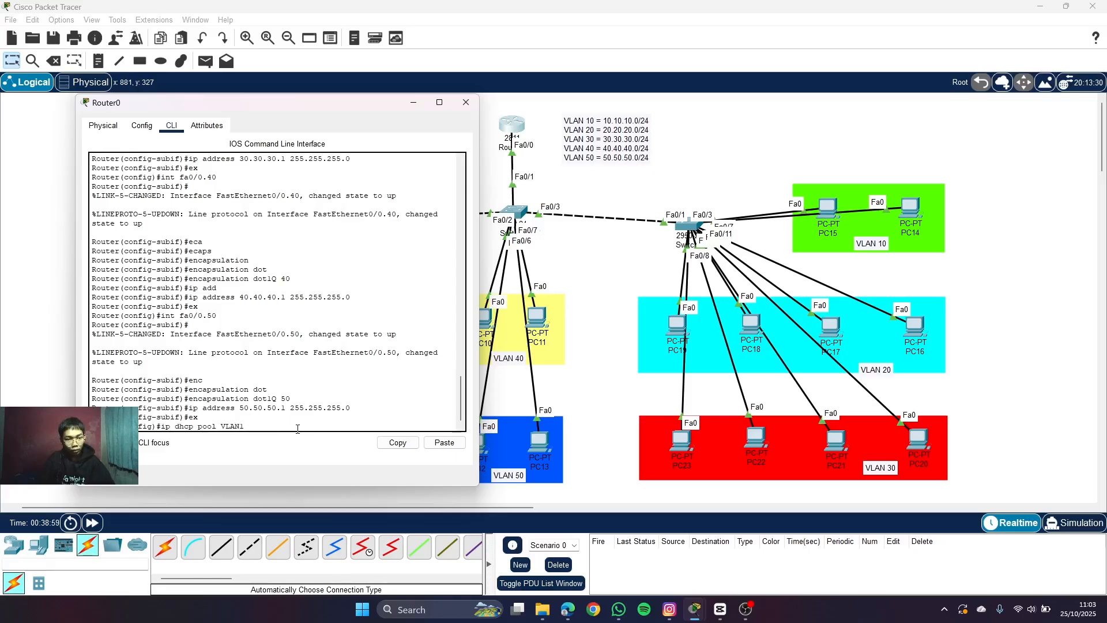
{"action": "type", "text": "0"}
{"action": "key", "text": "Return"}
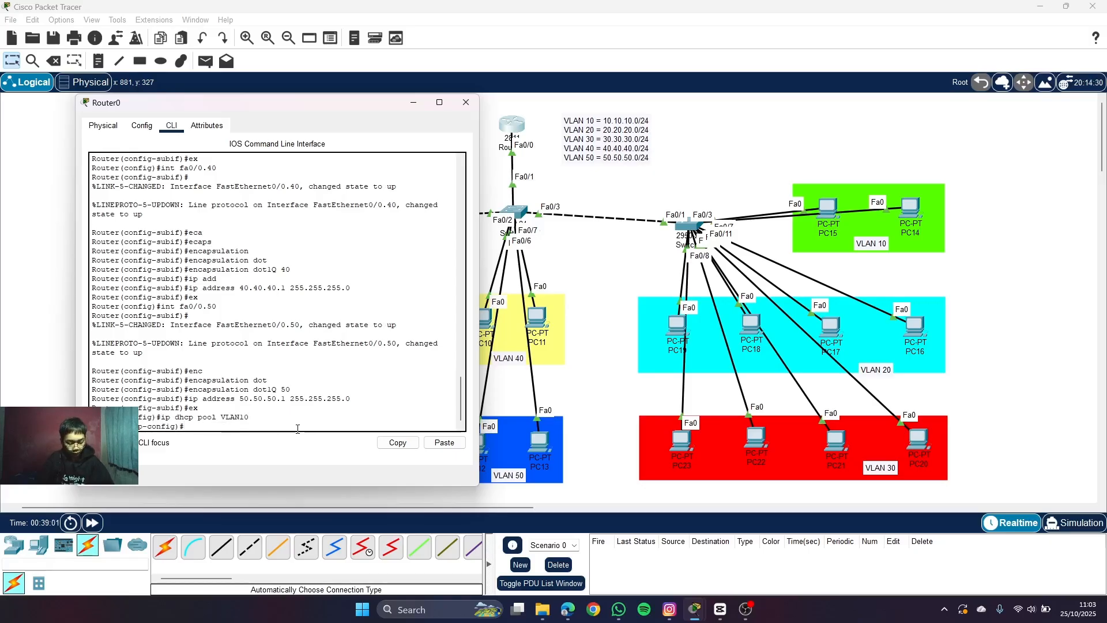
- Define the network of DHCP pool VLAN10 as 10.10.10.0 with mask 255.255.255.0
{"action": "type", "text": "network"}
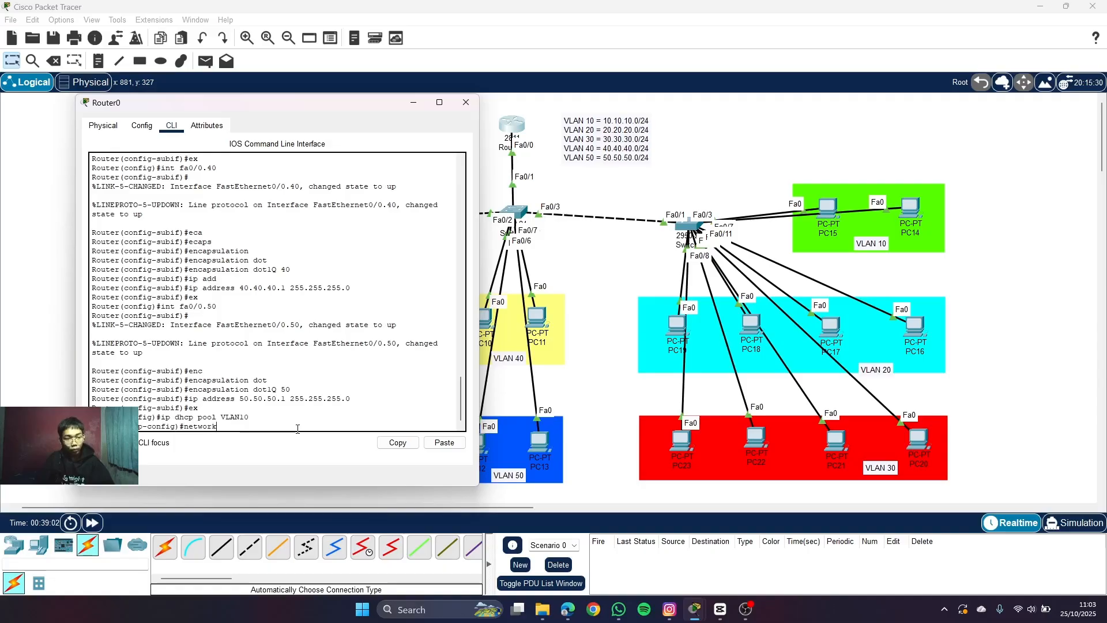
{"action": "type", "text": " 192."}
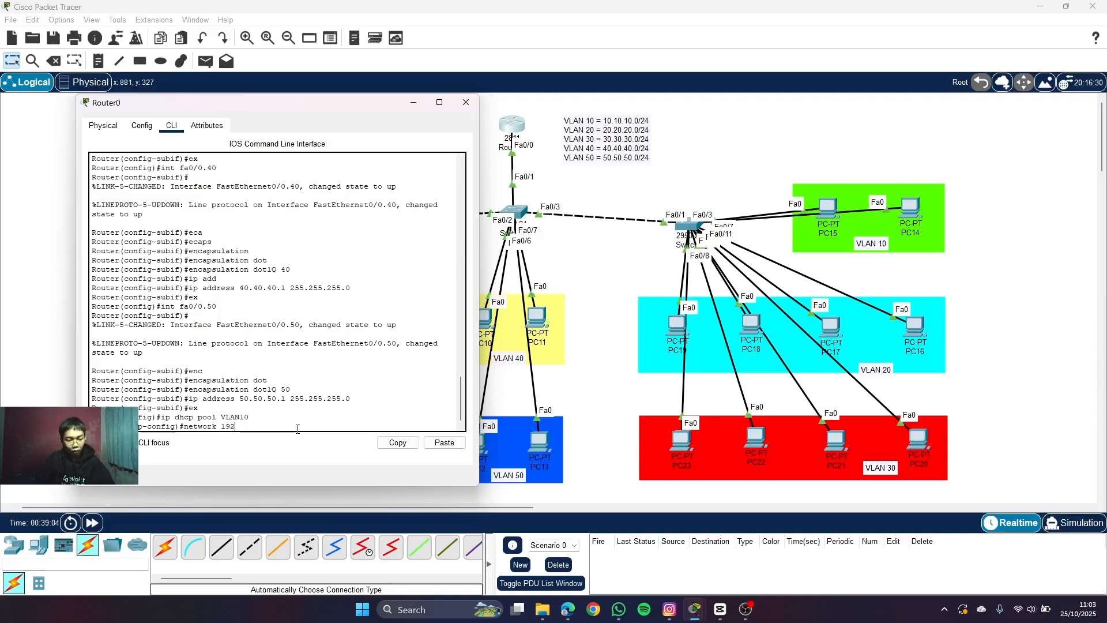
{"action": "key", "text": "BackSpace"}
{"action": "key", "text": "BackSpace"}
{"action": "key", "text": "BackSpace"}
{"action": "key", "text": "BackSpace"}
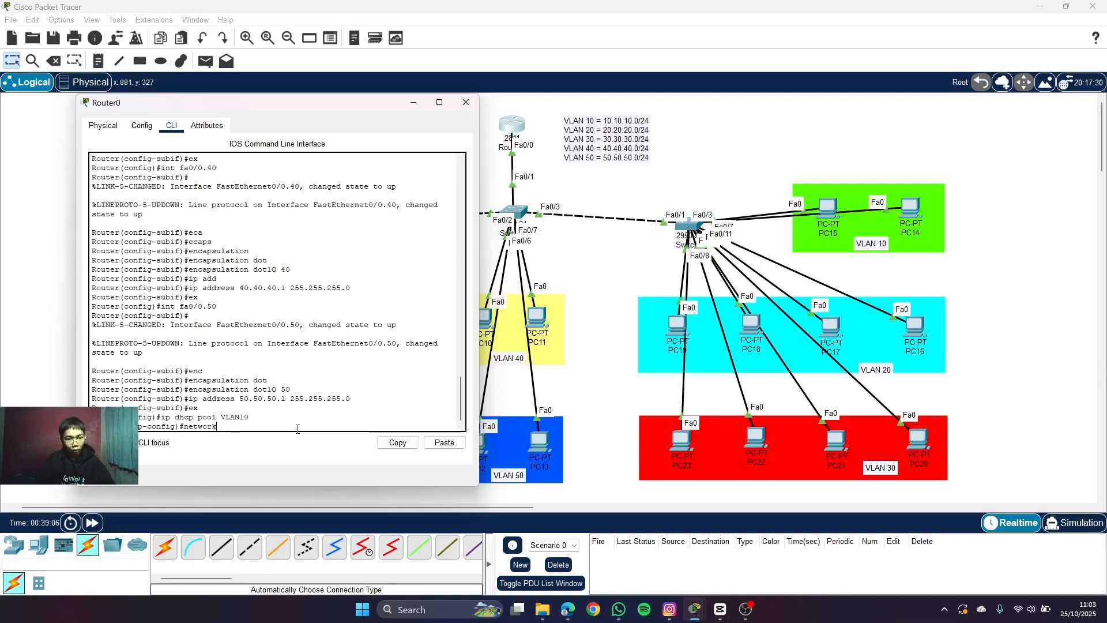
{"action": "type", "text": "10.10.10"}
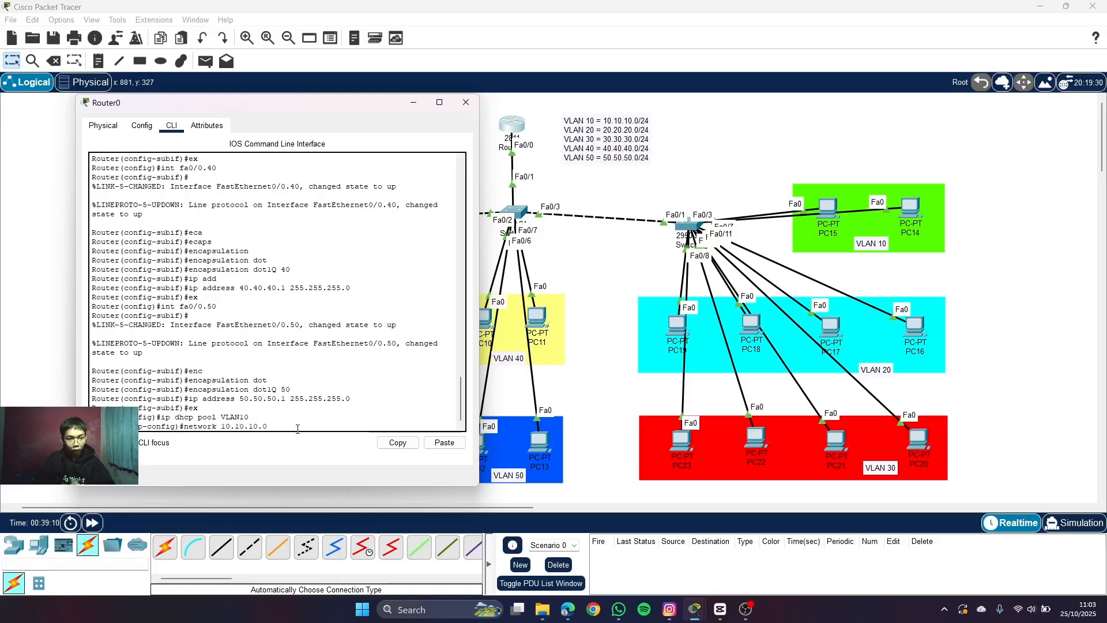
{"action": "type", "text": ".0 255.255.255.0"}
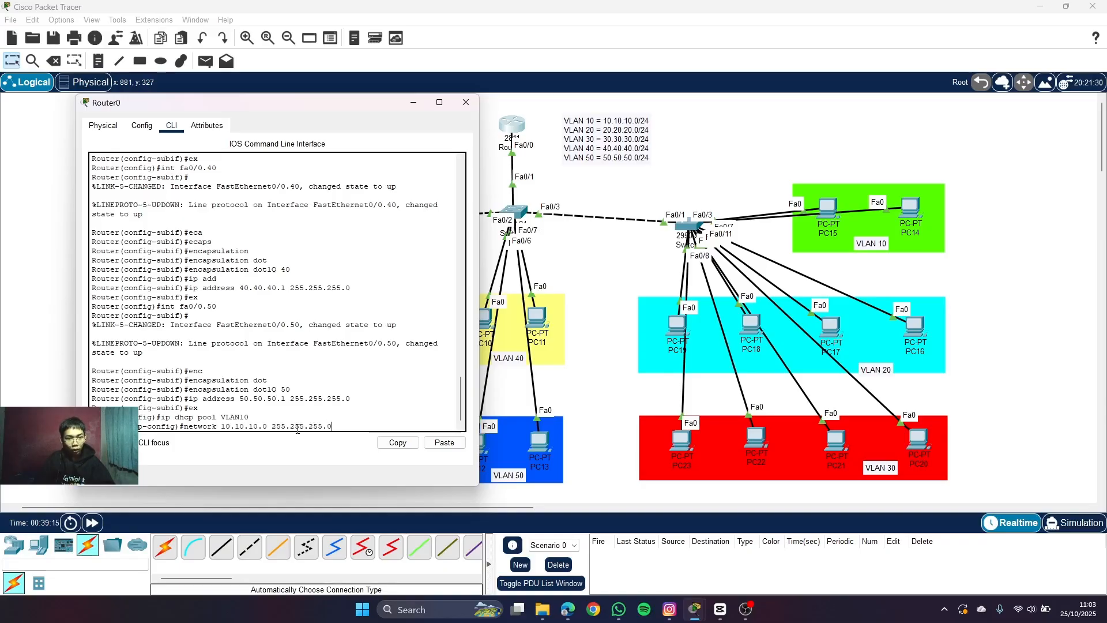
{"action": "key", "text": "Return"}
- Set the default router of DHCP pool VLAN10 to 10.10.10.1
{"action": "type", "text": "def"}
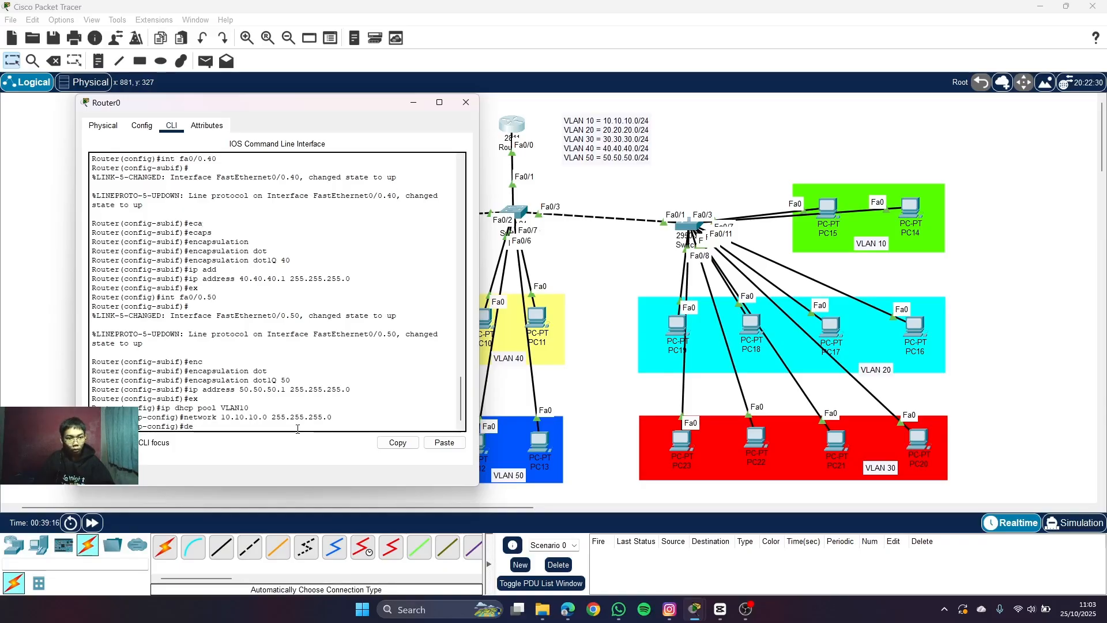
{"action": "key", "text": "Tab"}
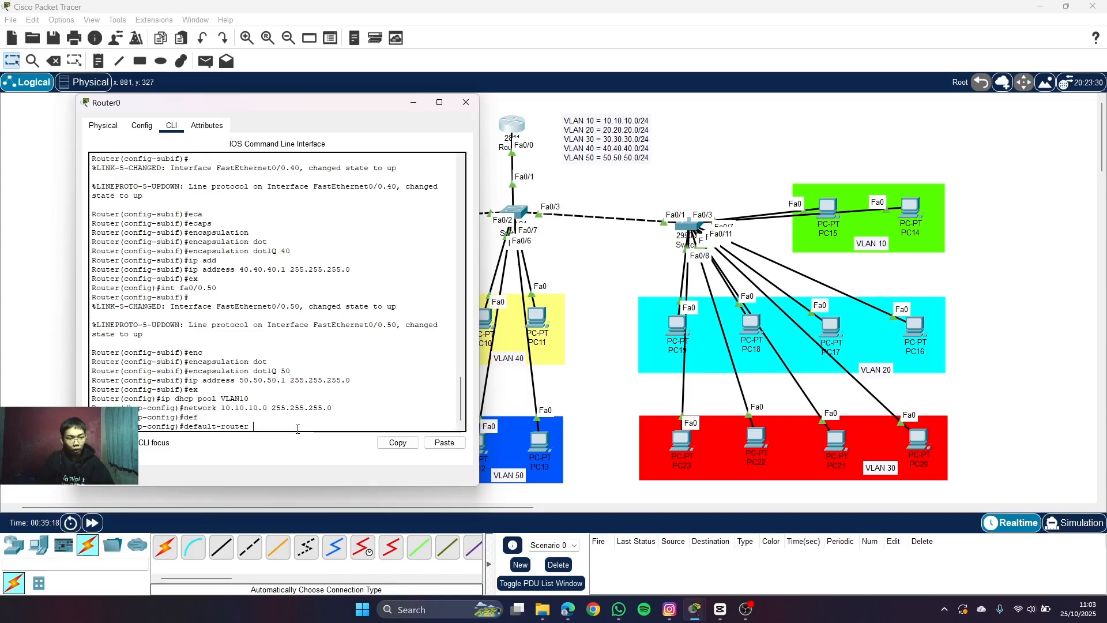
{"action": "type", "text": "10.10.10.1"}
{"action": "key", "text": "Return"}
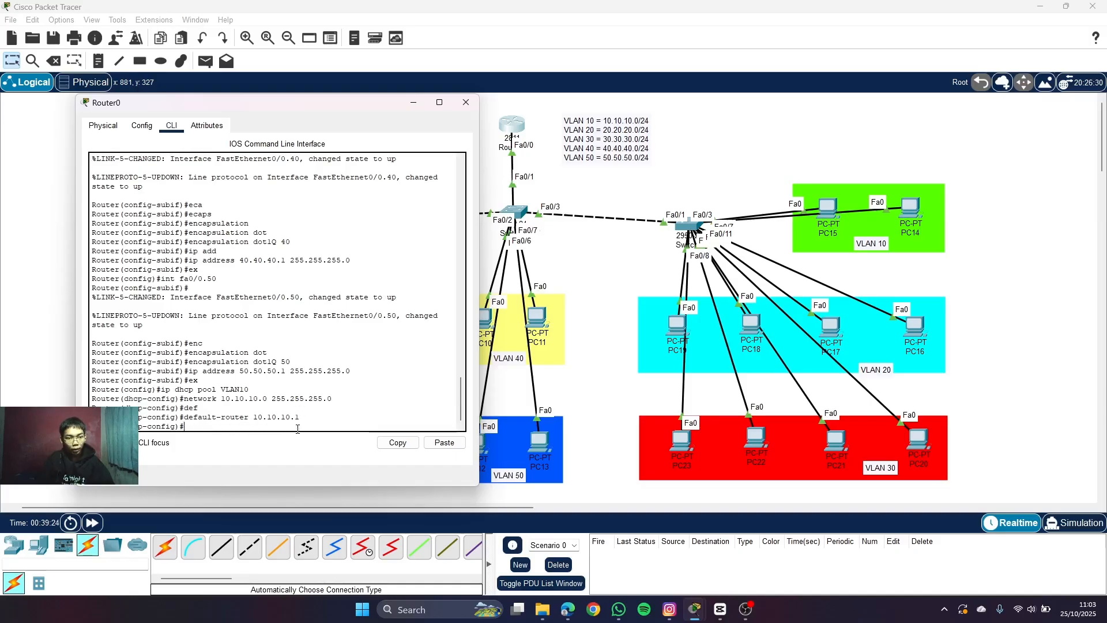
- Set the DNS server of DHCP pool VLAN10 to 8.8.8.8, and exit the pool's configuration
{"action": "type", "text": "dns"}
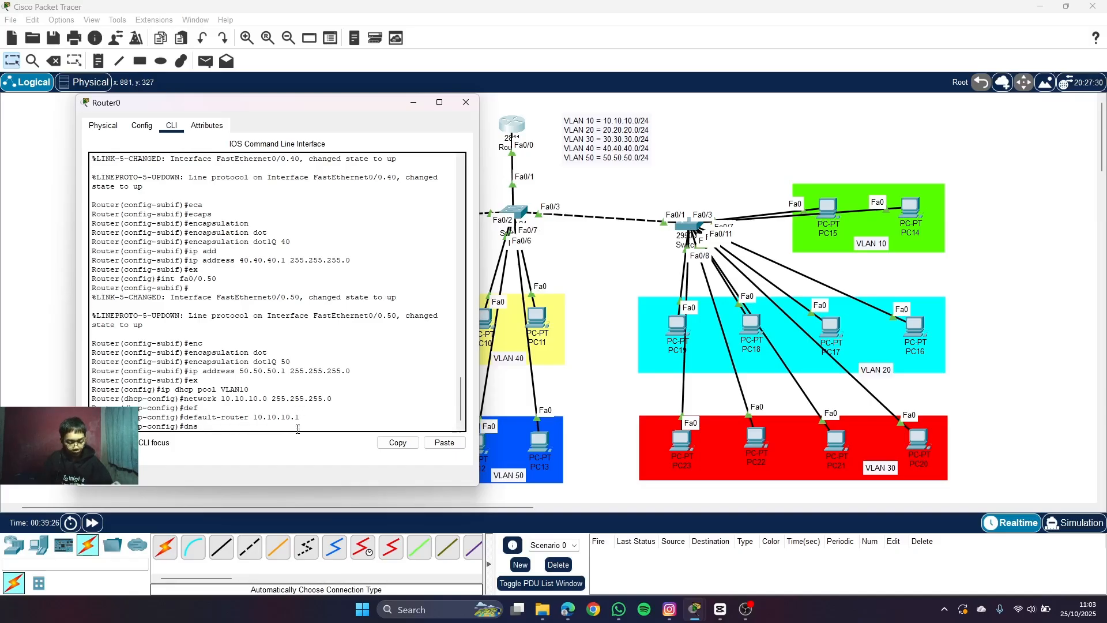
{"action": "key", "text": "Tab"}
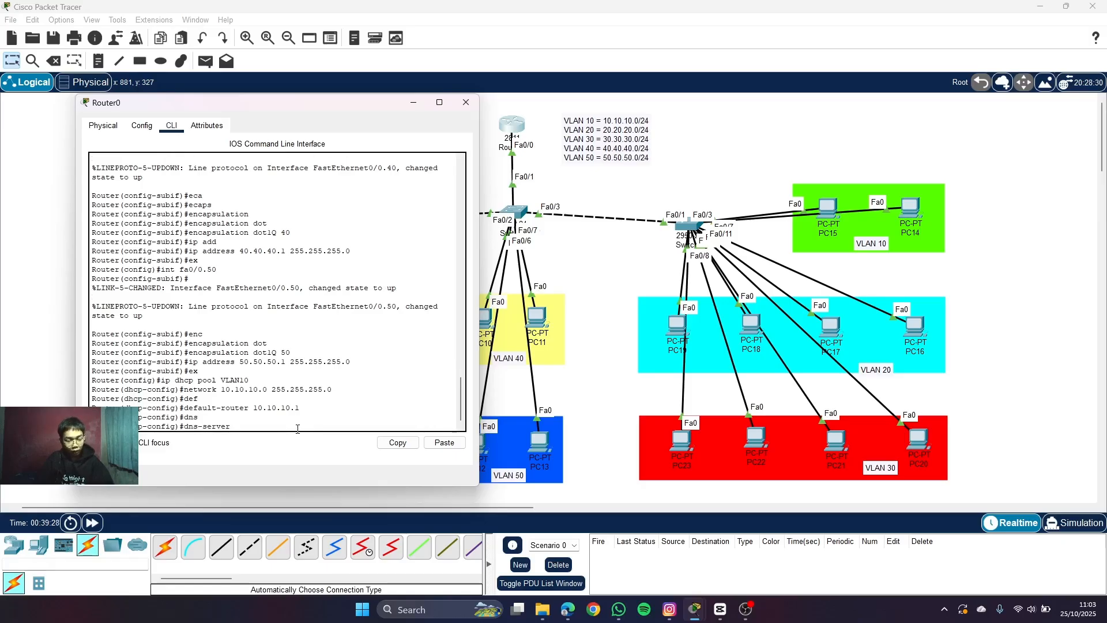
{"action": "type", "text": "8.8.8.8"}
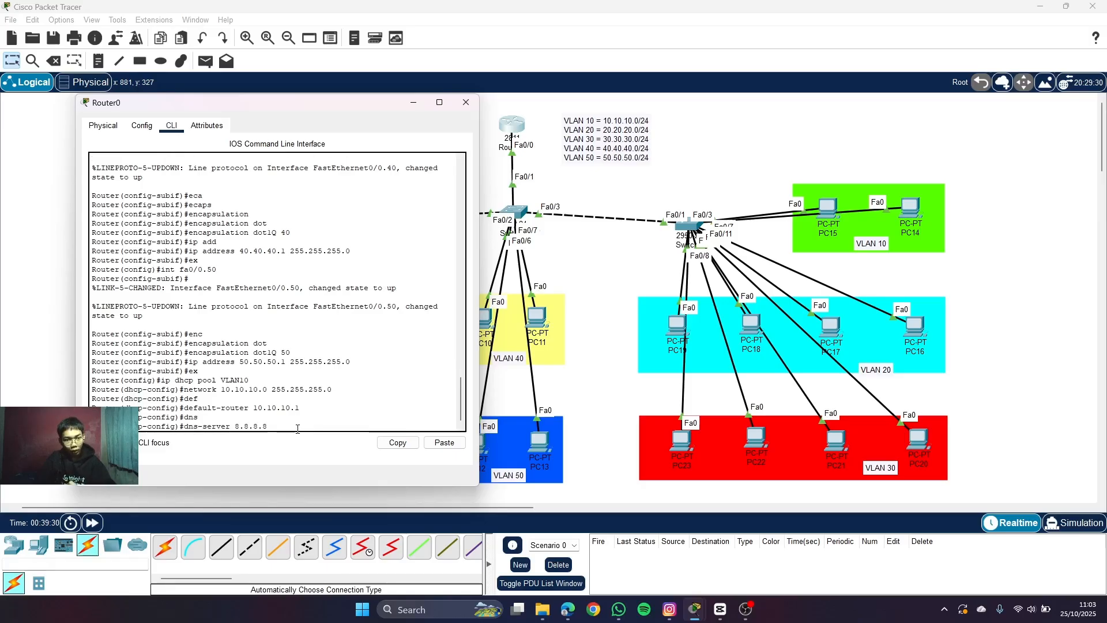
{"action": "key", "text": "Return"}
{"action": "type", "text": "er(dhcp-config)#e"}
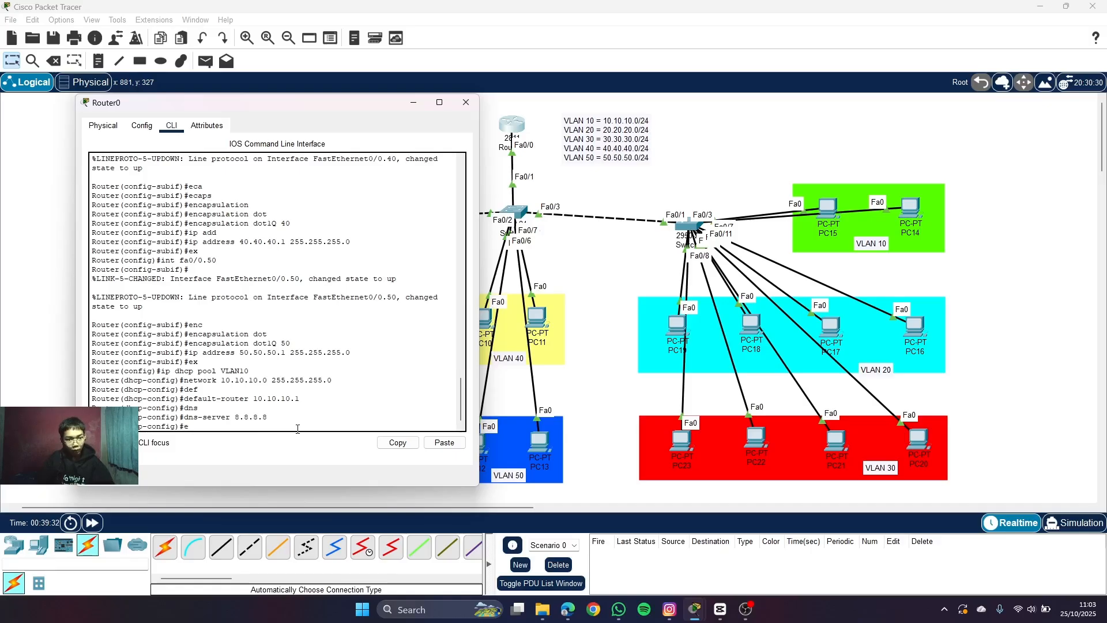
{"action": "type", "text": "x"}
{"action": "key", "text": "Return"}
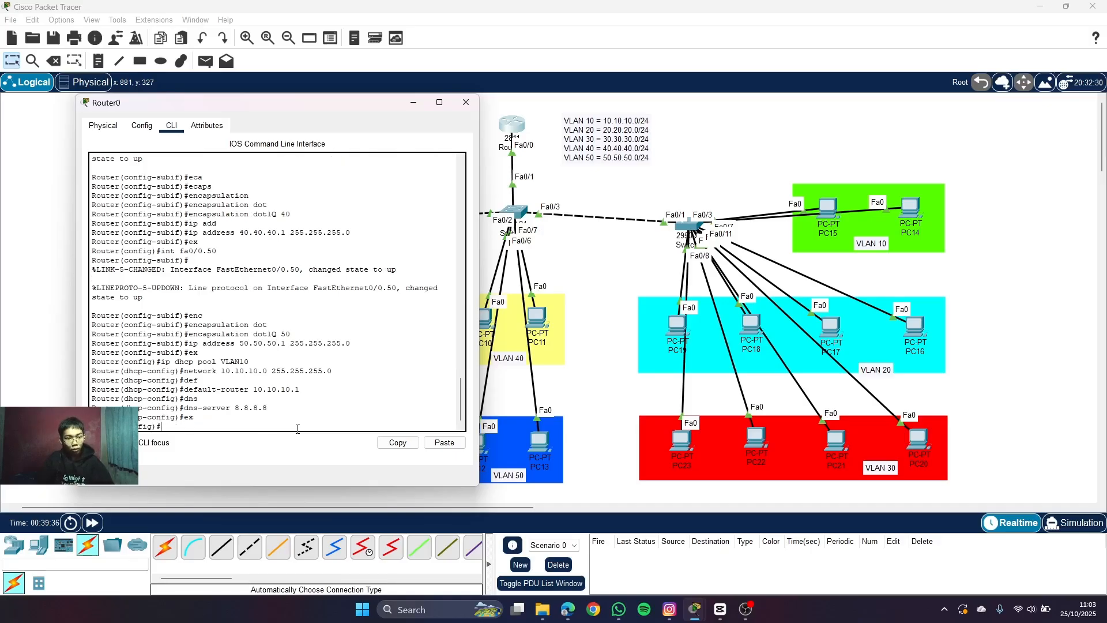
- Create a DHCP pool named VLAN20 on Router0 and enter its configuration mode
{"action": "type", "text": "ip dhcp pool V"}
{"action": "type", "text": "LAN20"}
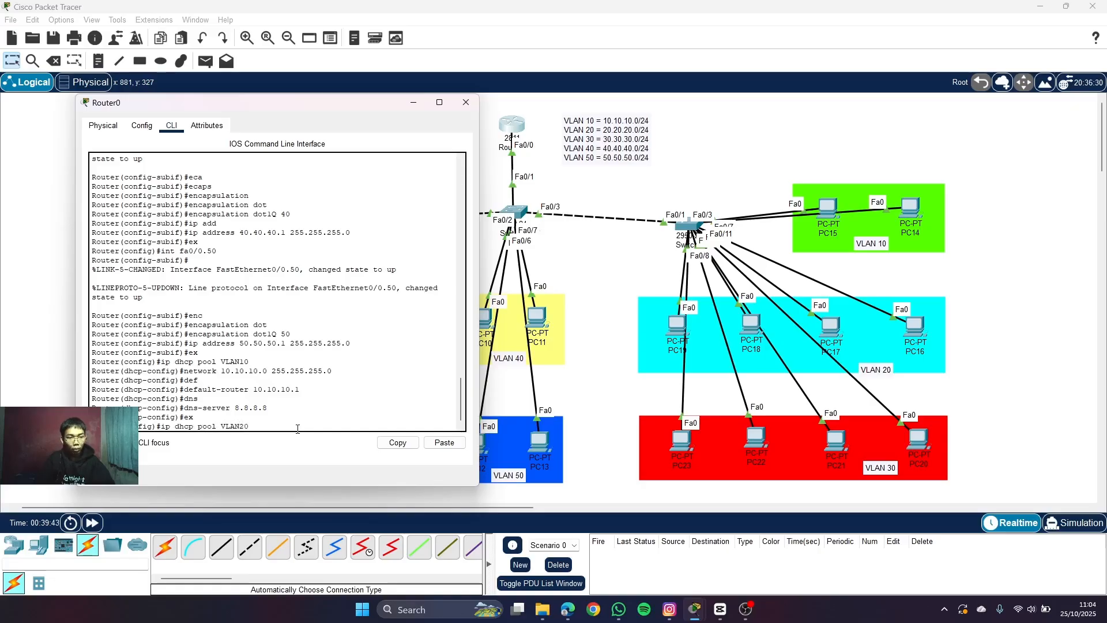
{"action": "key", "text": "Return"}
- Define the network of DHCP pool VLAN20 as 20.20.20.0 with mask 255.255.255.0
{"action": "type", "text": "net"}
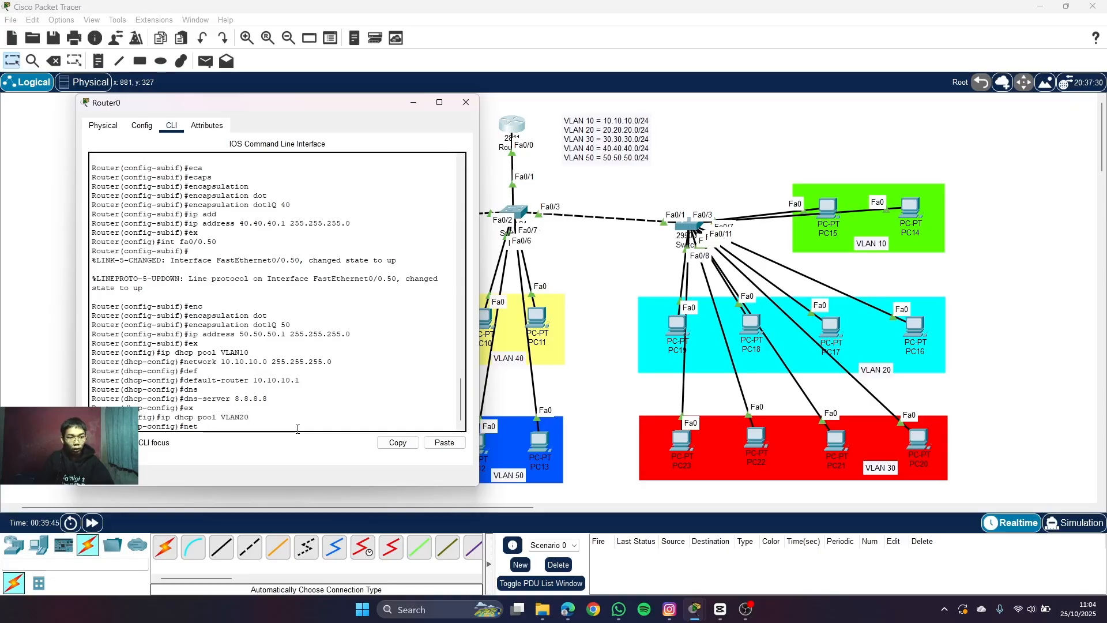
{"action": "key", "text": "Tab"}
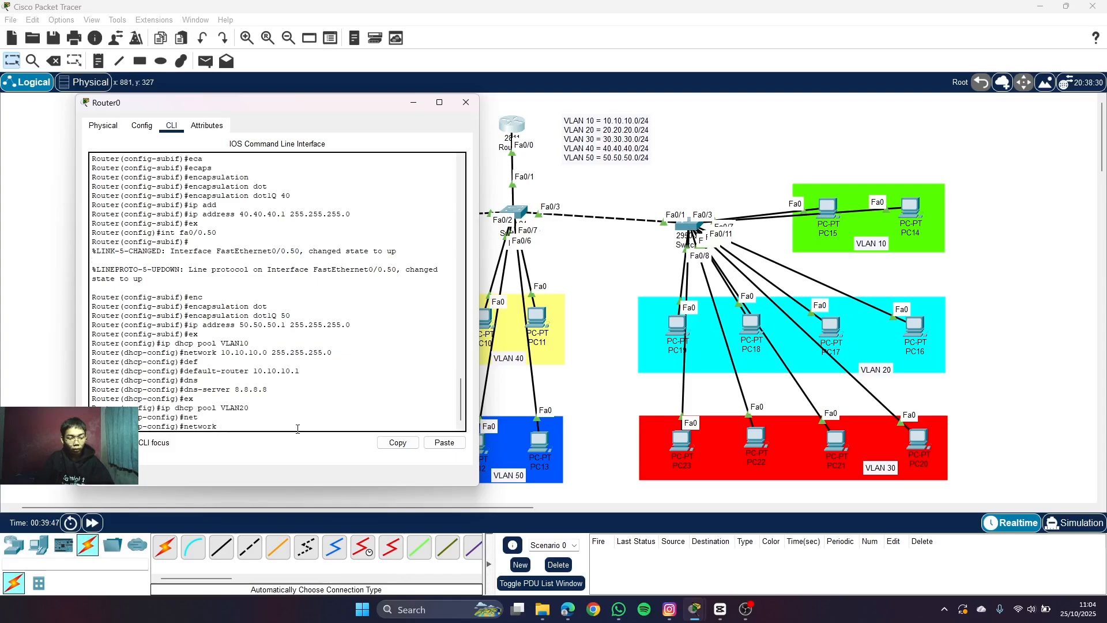
{"action": "type", "text": "20.20.20.0 255.255.255.0"}
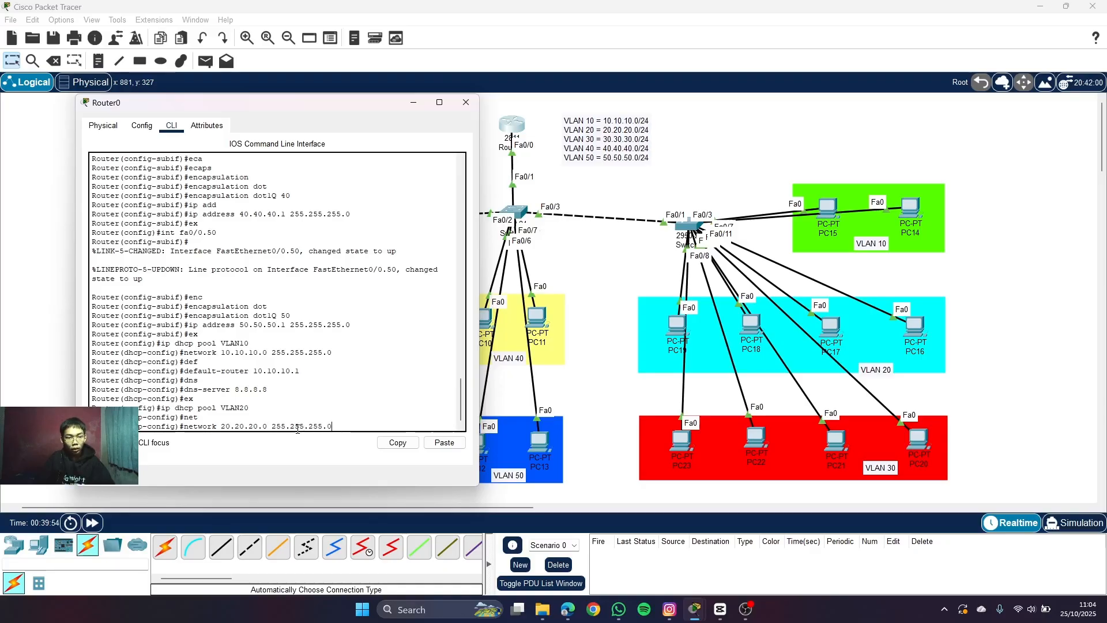
{"action": "key", "text": "Return"}
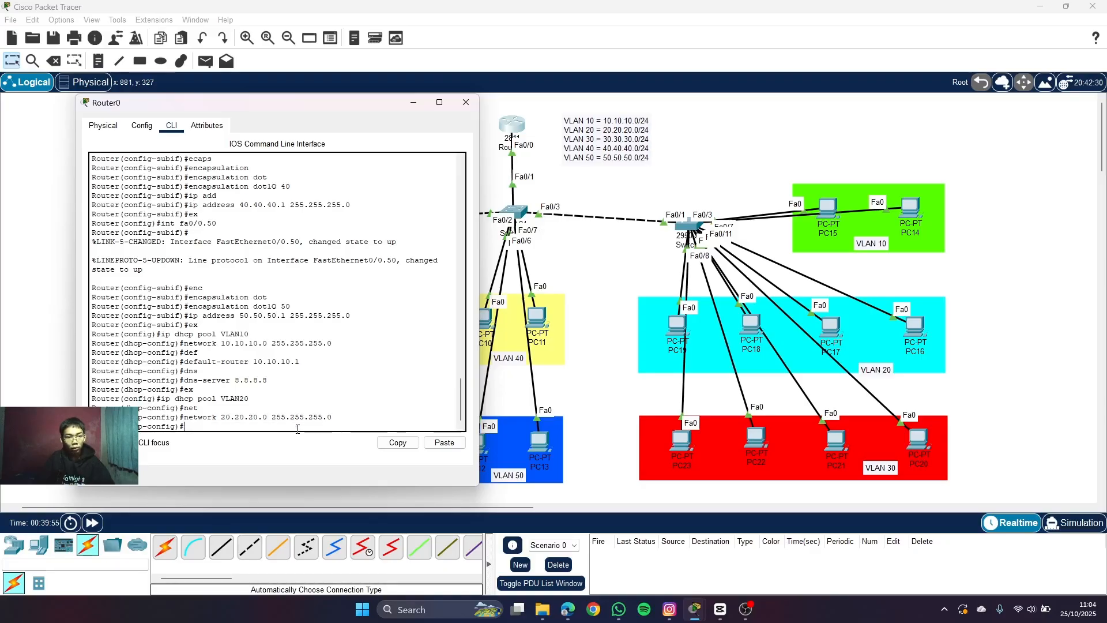
- Set the default router of DHCP pool VLAN20 to 20.20.20.1
{"action": "type", "text": "def"}
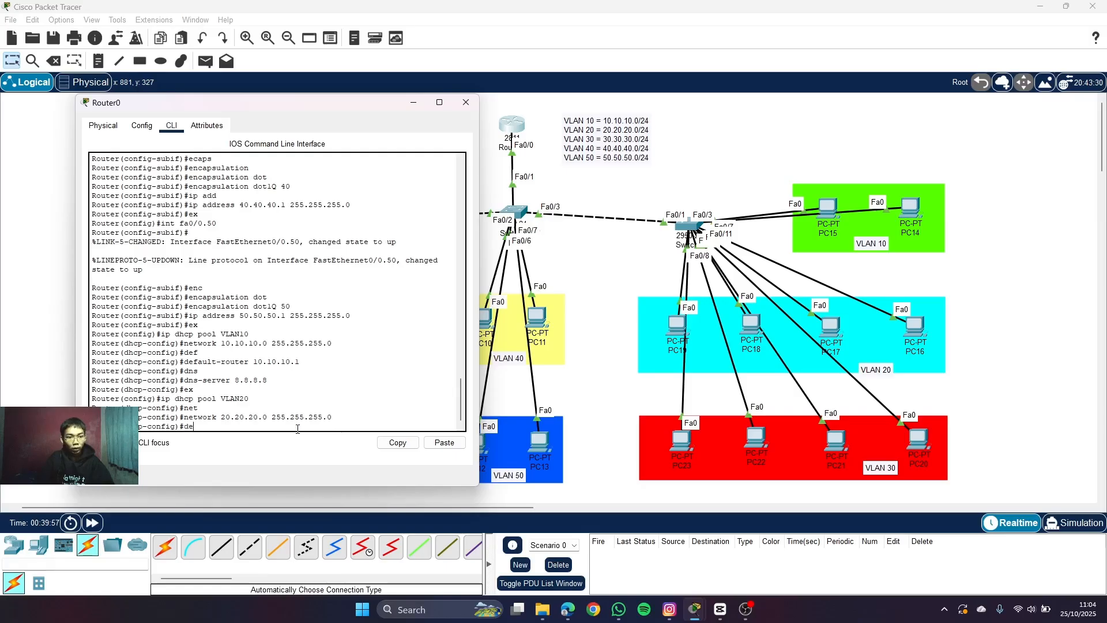
{"action": "key", "text": "Tab"}
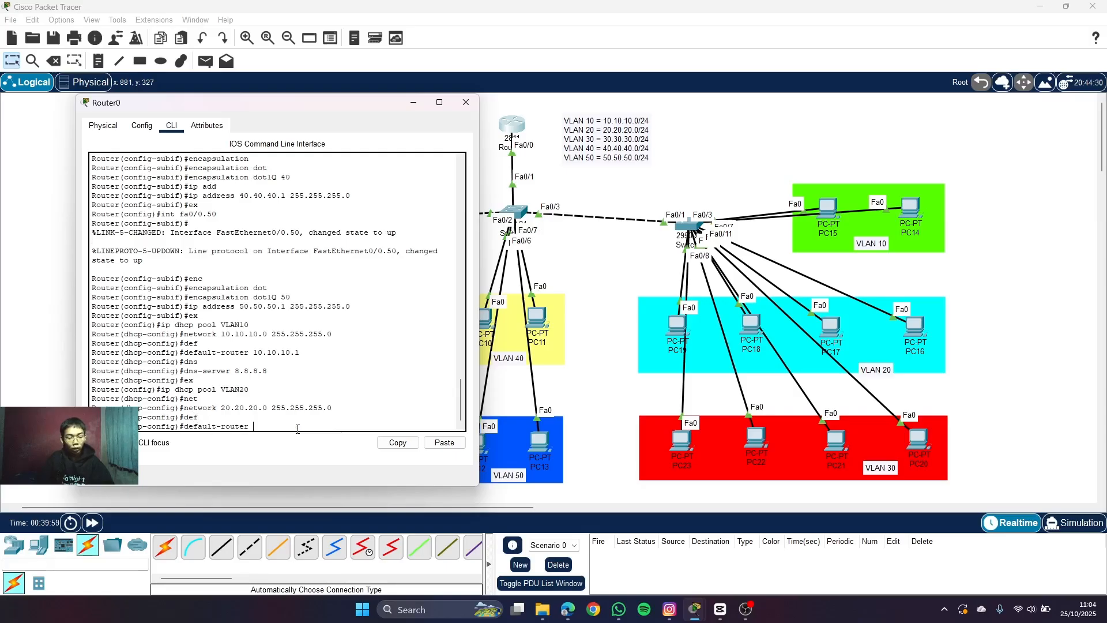
{"action": "type", "text": "20.20."}
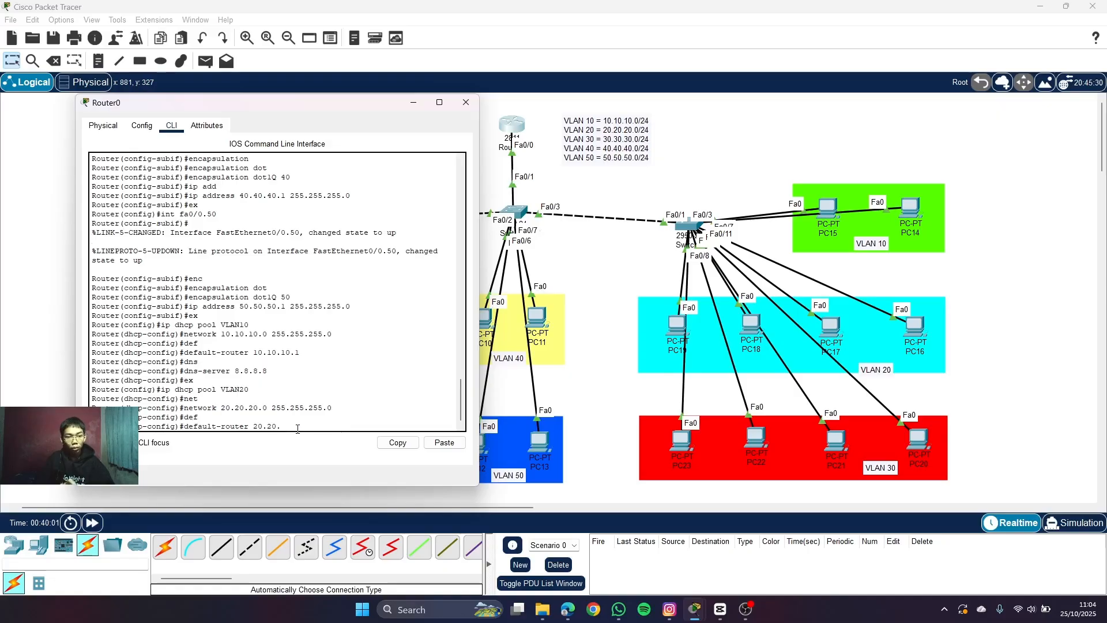
{"action": "type", "text": "20.1"}
{"action": "key", "text": "Return"}
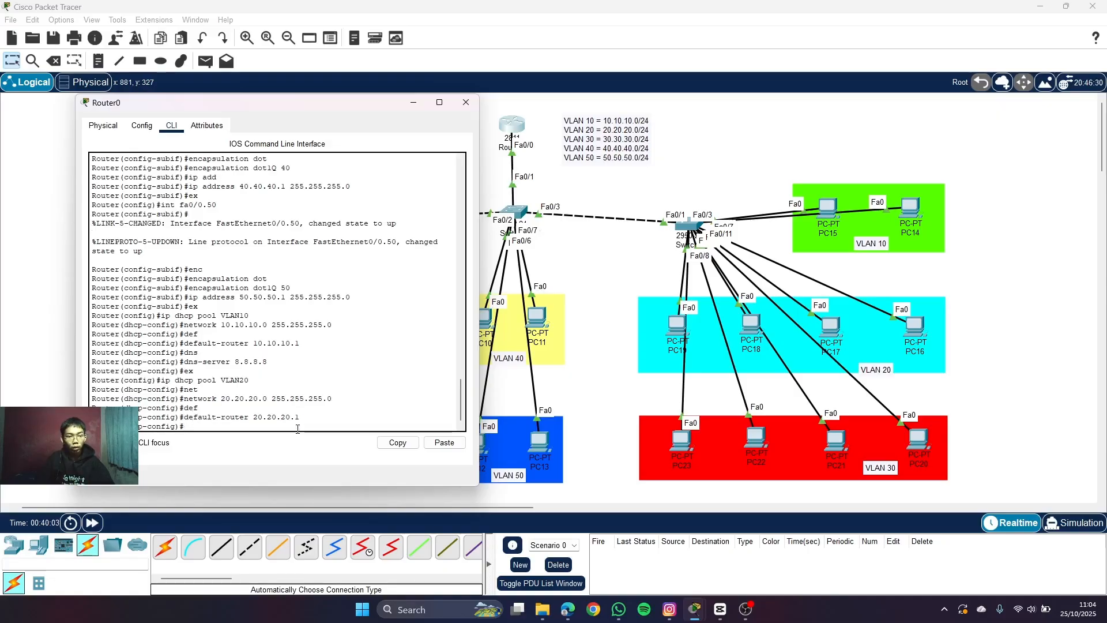
- Set the DNS server of DHCP pool VLAN20 to 8.8.8.8, and exit the pool's configuration
{"action": "type", "text": "dns"}
{"action": "key", "text": "Tab"}
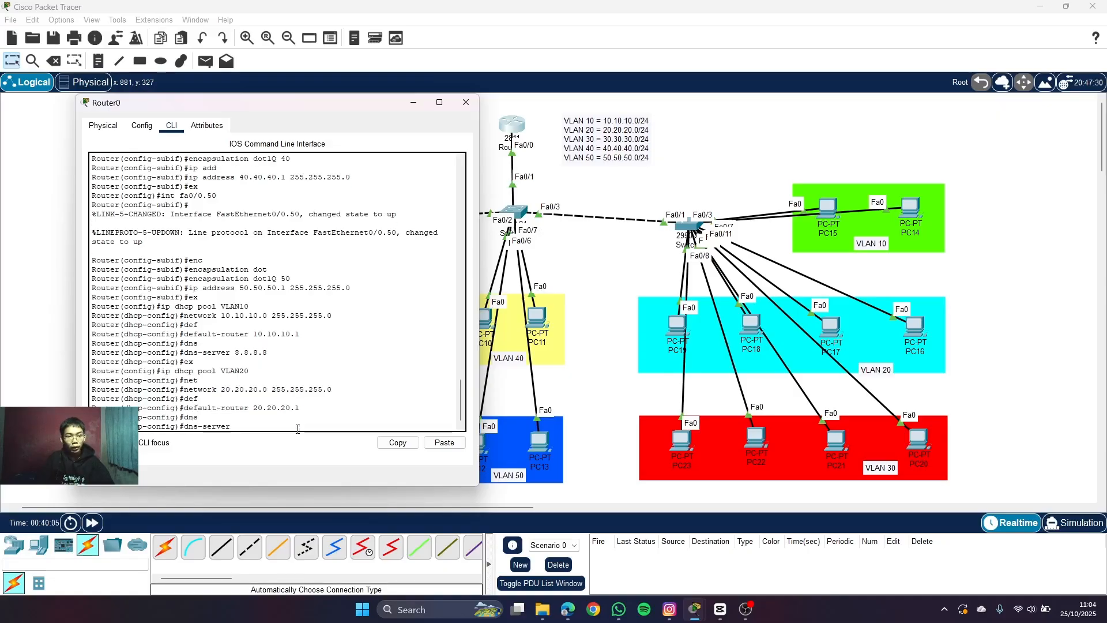
{"action": "type", "text": "8.8.8.8"}
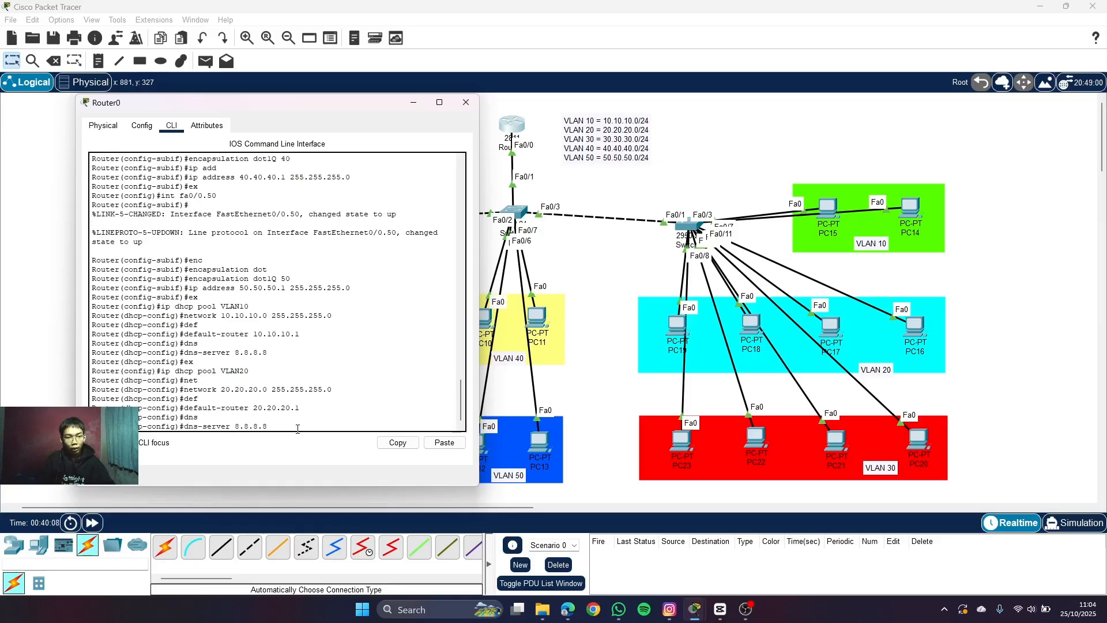
{"action": "key", "text": "Return"}
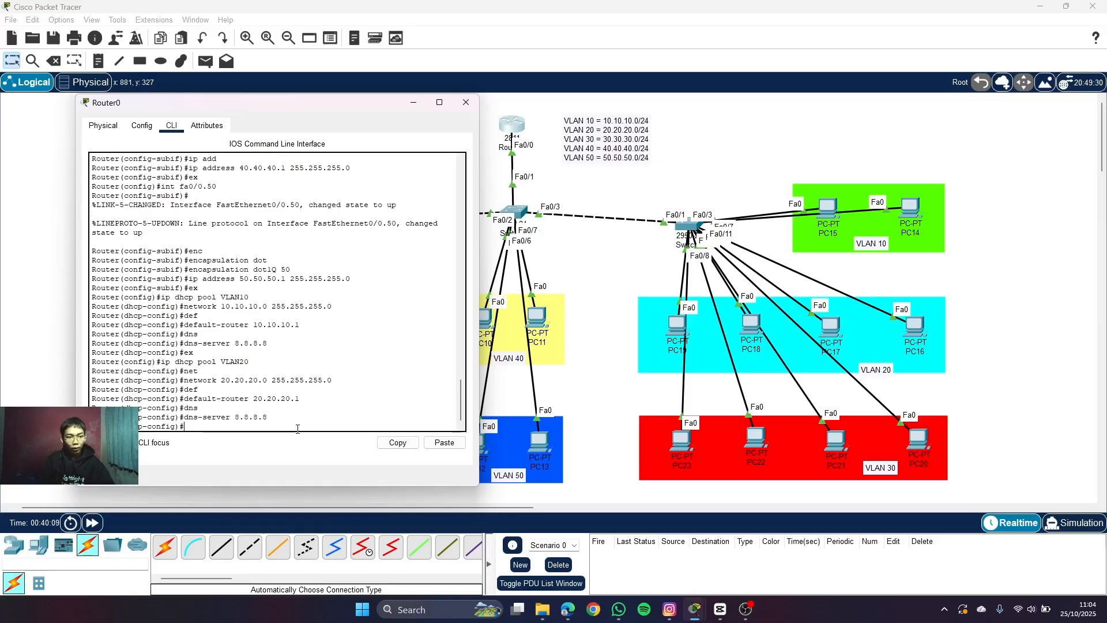
{"action": "type", "text": "ex"}
{"action": "key", "text": "Return"}
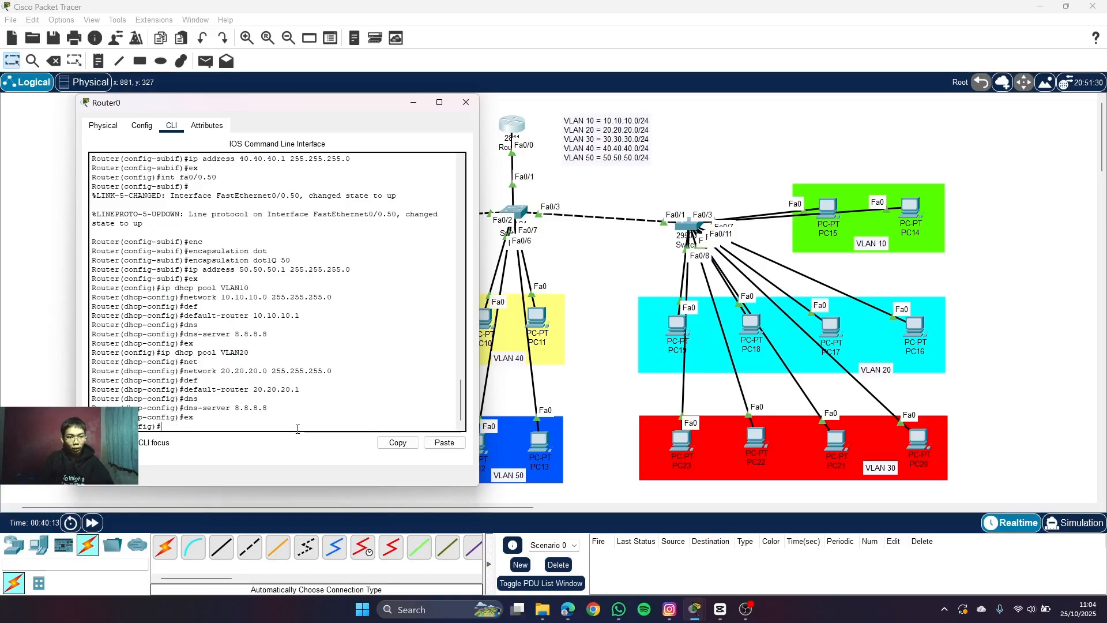
- Create a DHCP pool named VLAN30 on Router0 and enter its configuration mode
{"action": "type", "text": "ip dhcp pool"}
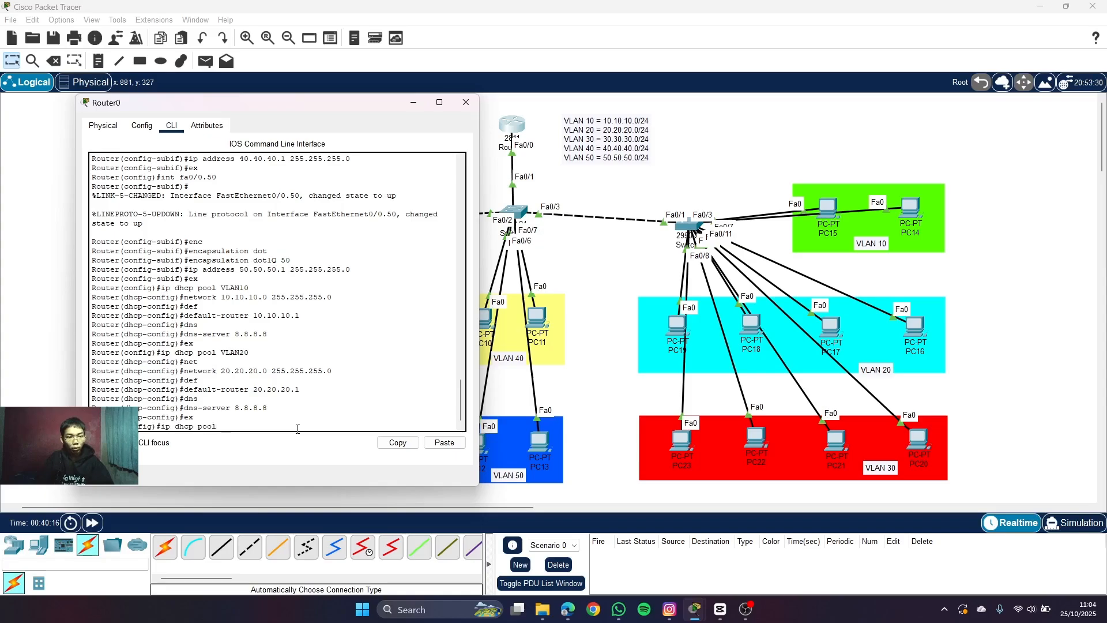
{"action": "type", "text": " VLAN30"}
{"action": "key", "text": "Return"}
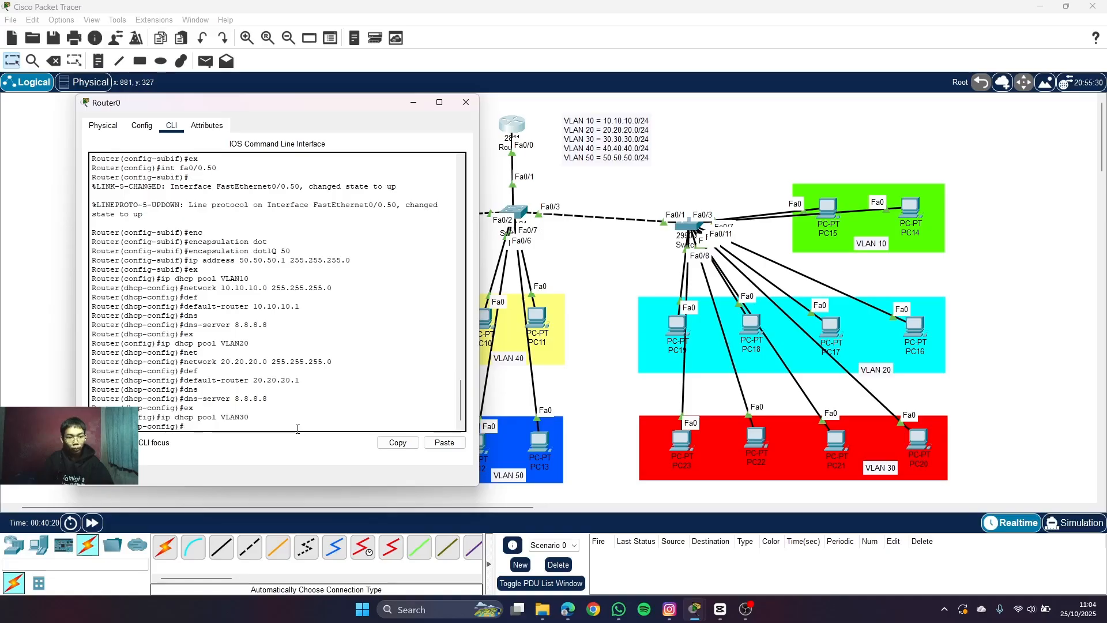
- Begin the network command for DHCP pool VLAN30
{"action": "type", "text": "e"}
{"action": "key", "text": "BackSpace"}
{"action": "type", "text": "net"}
{"action": "key", "text": "Tab"}
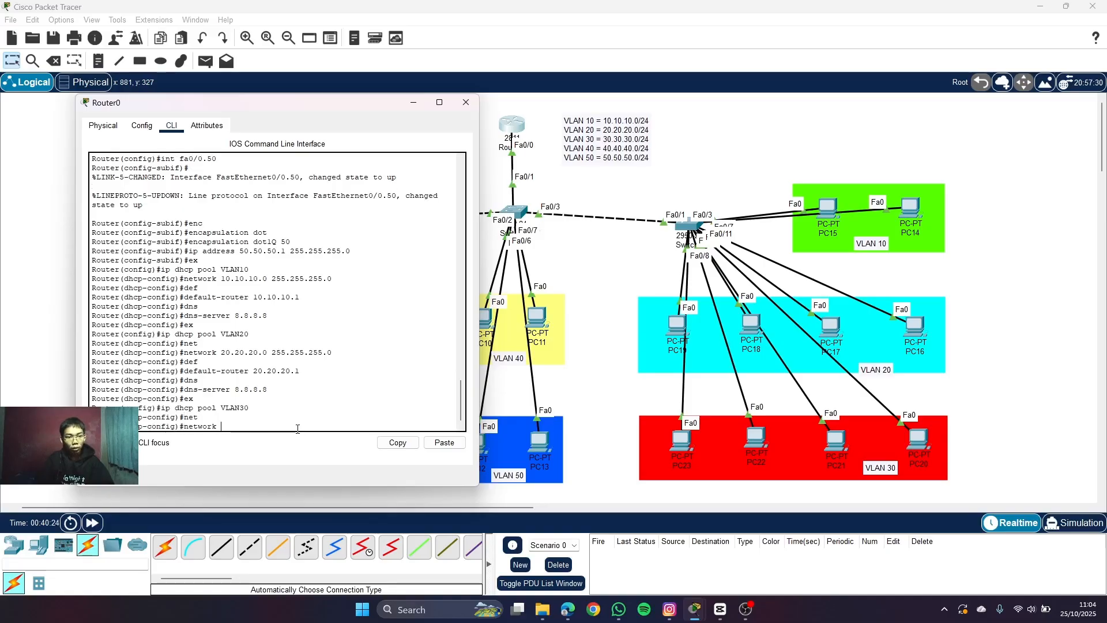
- Assign network 30.30.30.0 255.255.255.0 and default router 30.30.30.1 to the VLAN30 DHCP pool on Router0
{"action": "type", "text": "30.30.30."}
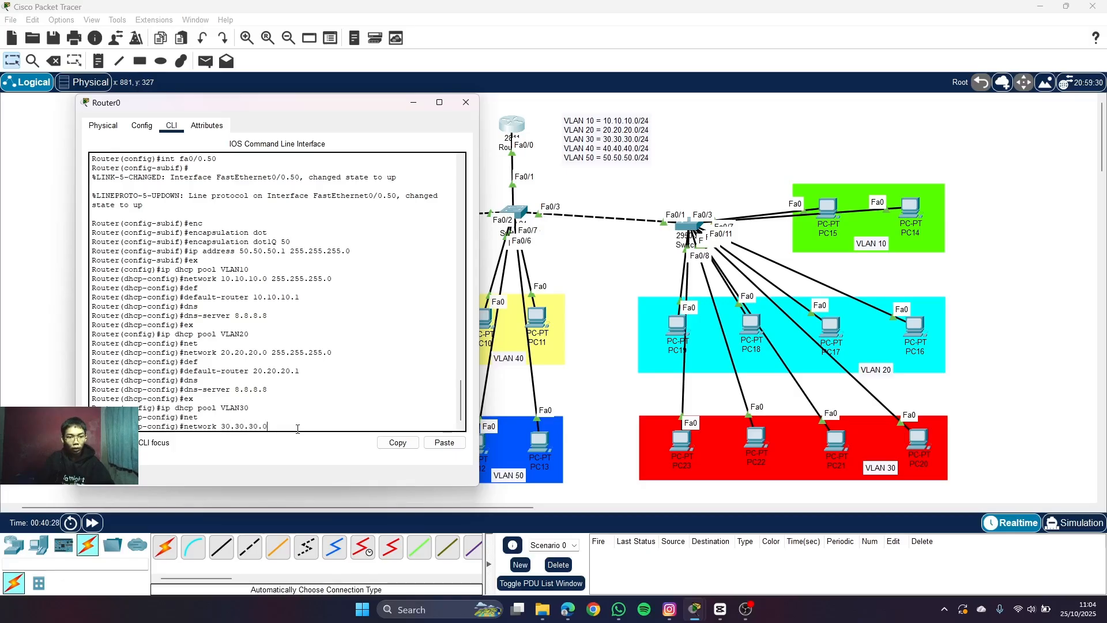
{"action": "type", "text": "0 255.255.255.0"}
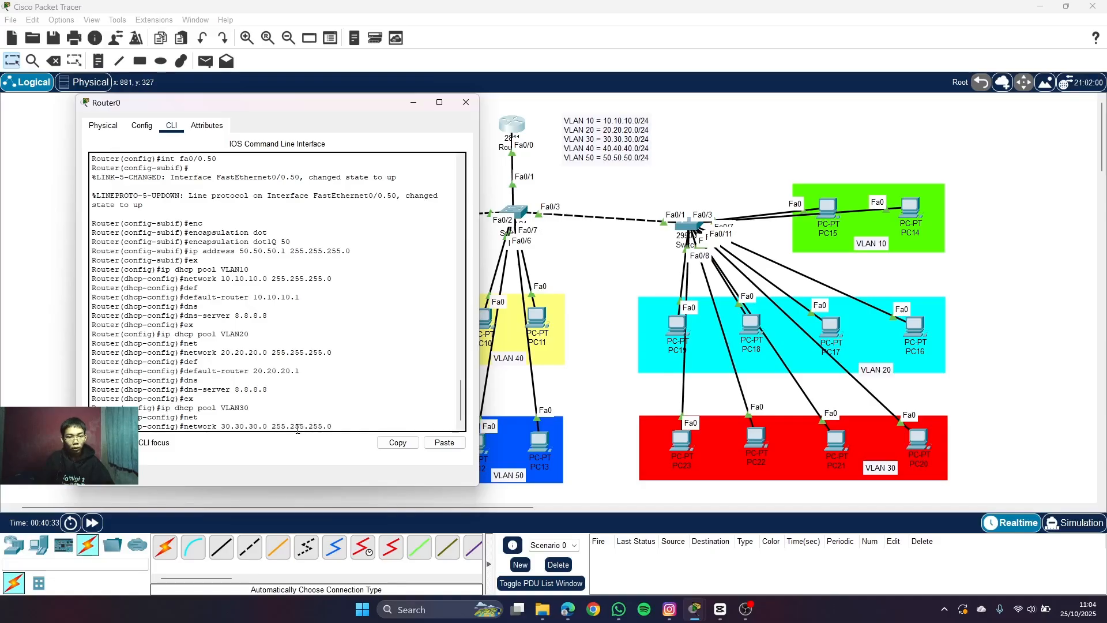
{"action": "key", "text": "Return"}
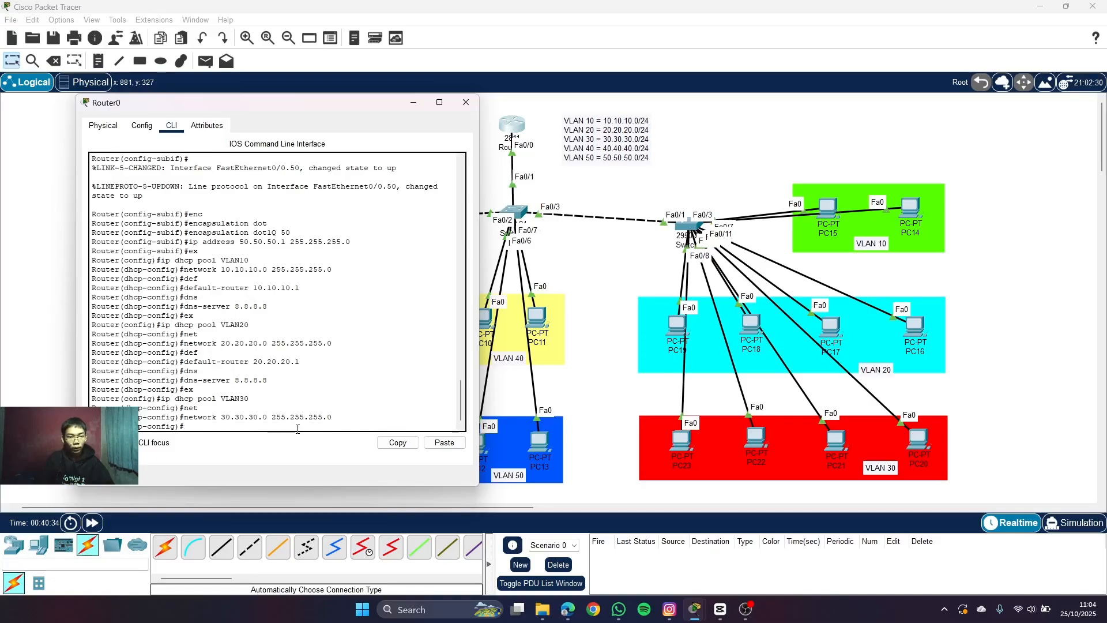
{"action": "type", "text": "defau"}
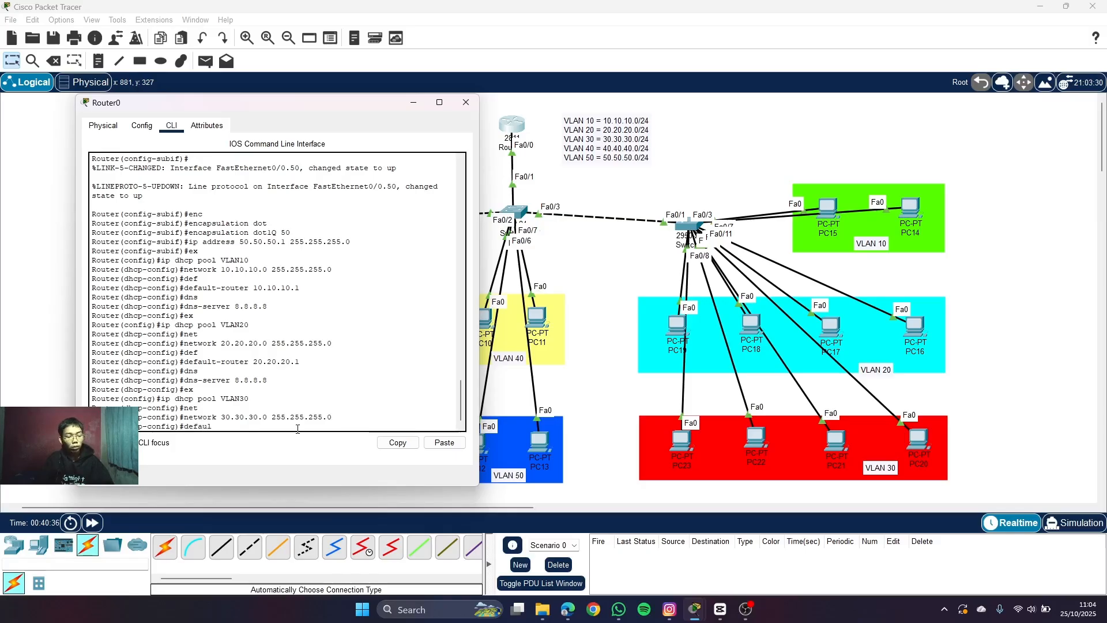
{"action": "type", "text": "l"}
{"action": "key", "text": "Tab"}
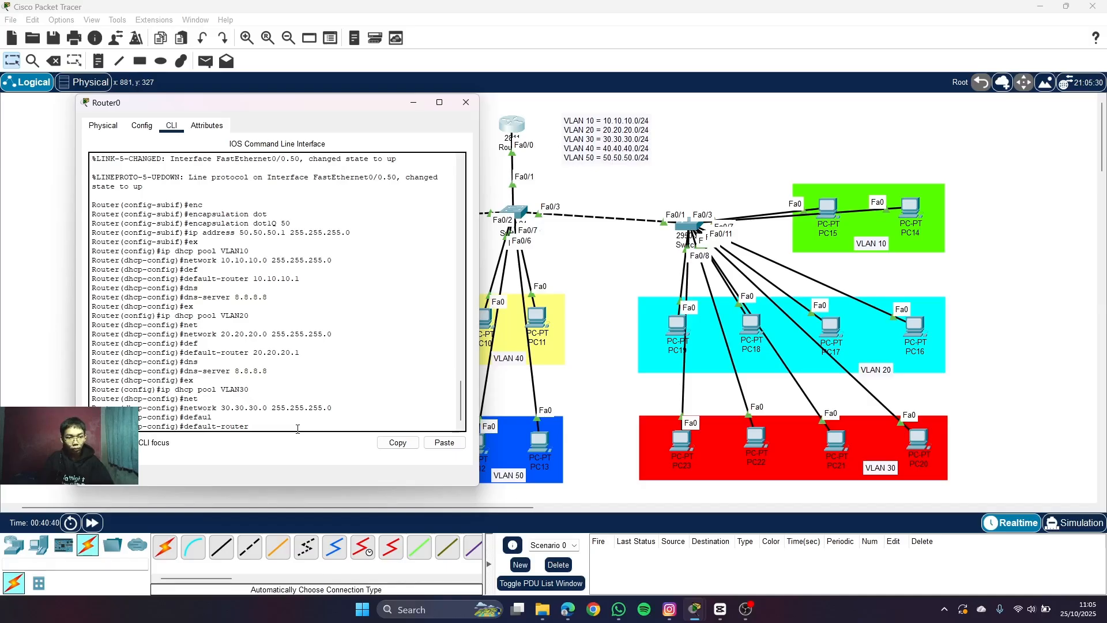
{"action": "type", "text": "30.30.30."}
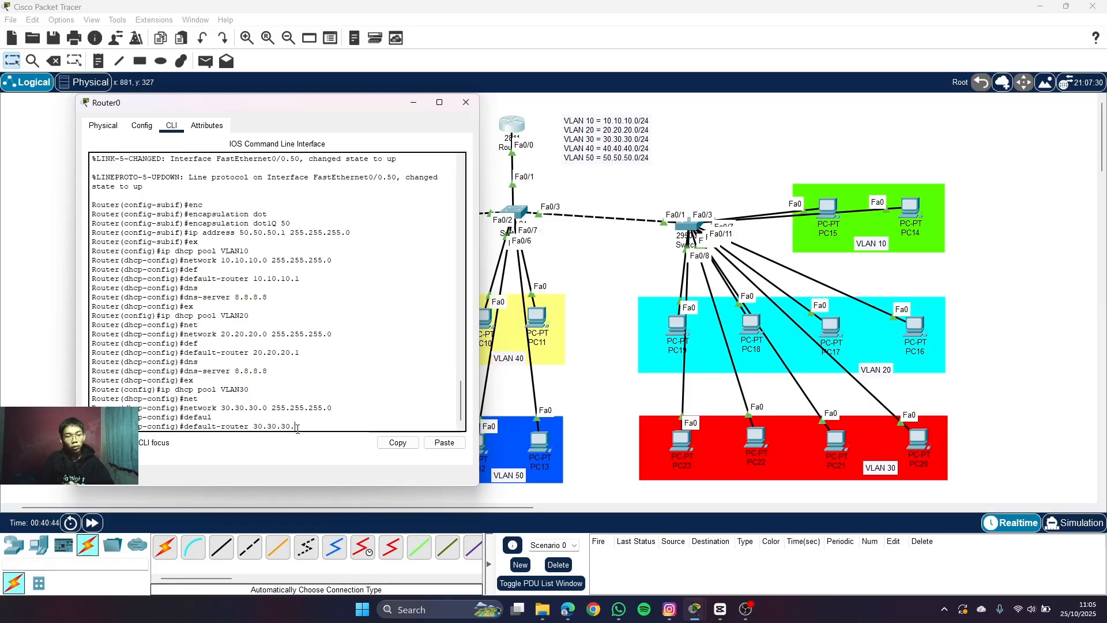
{"action": "type", "text": "1"}
{"action": "key", "text": "Return"}
- Set the VLAN30 pool's DNS server to 8.8.8.8 and exit to global configuration mode
{"action": "type", "text": "de"}
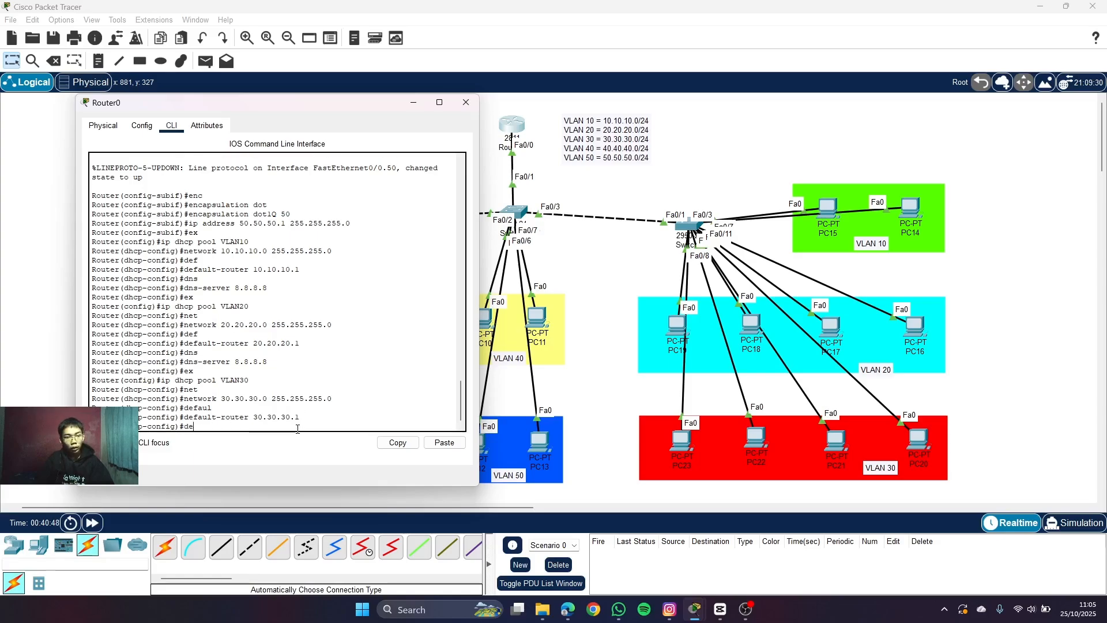
{"action": "key", "text": "BackSpace"}
{"action": "type", "text": "n"}
{"action": "key", "text": "Tab"}
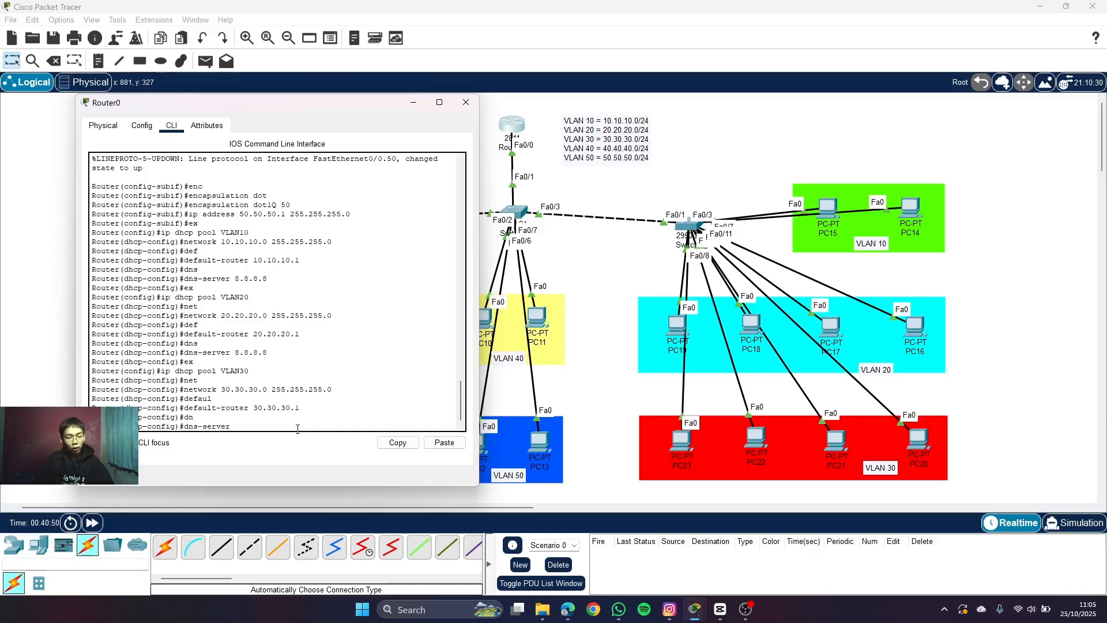
{"action": "type", "text": "8.8.8.8"}
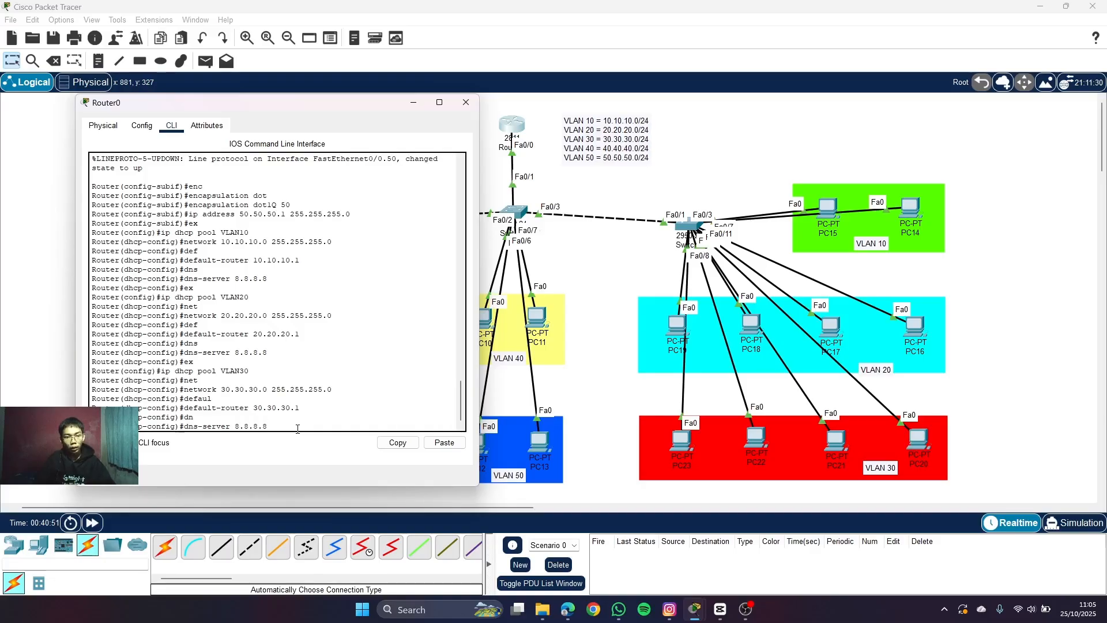
{"action": "key", "text": "Return"}
{"action": "type", "text": "ex"}
{"action": "key", "text": "Return"}
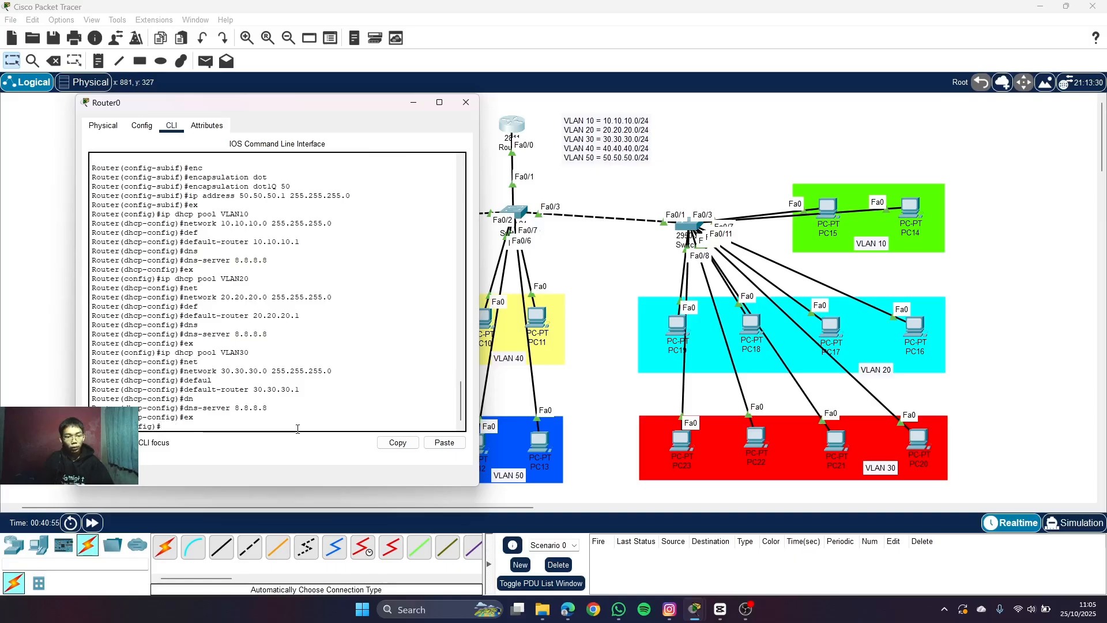
- Create a DHCP pool named VLAN40 and assign it the network 40.40.40.0 255.255.255.0
{"action": "type", "text": "ip dhcp pool "}
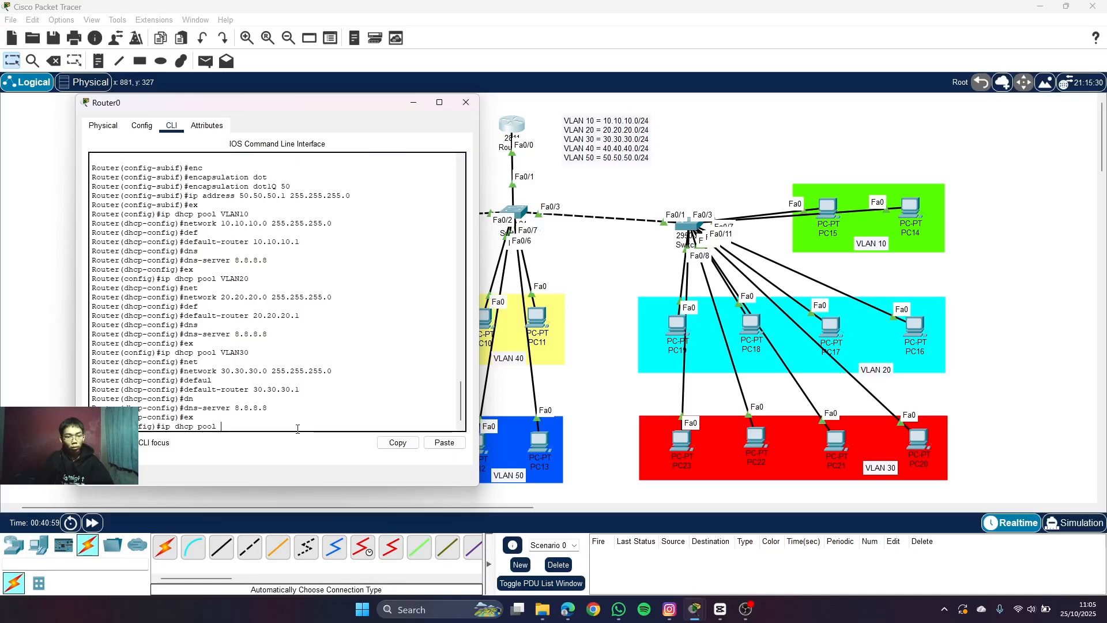
{"action": "type", "text": "VLAN40"}
{"action": "key", "text": "Return"}
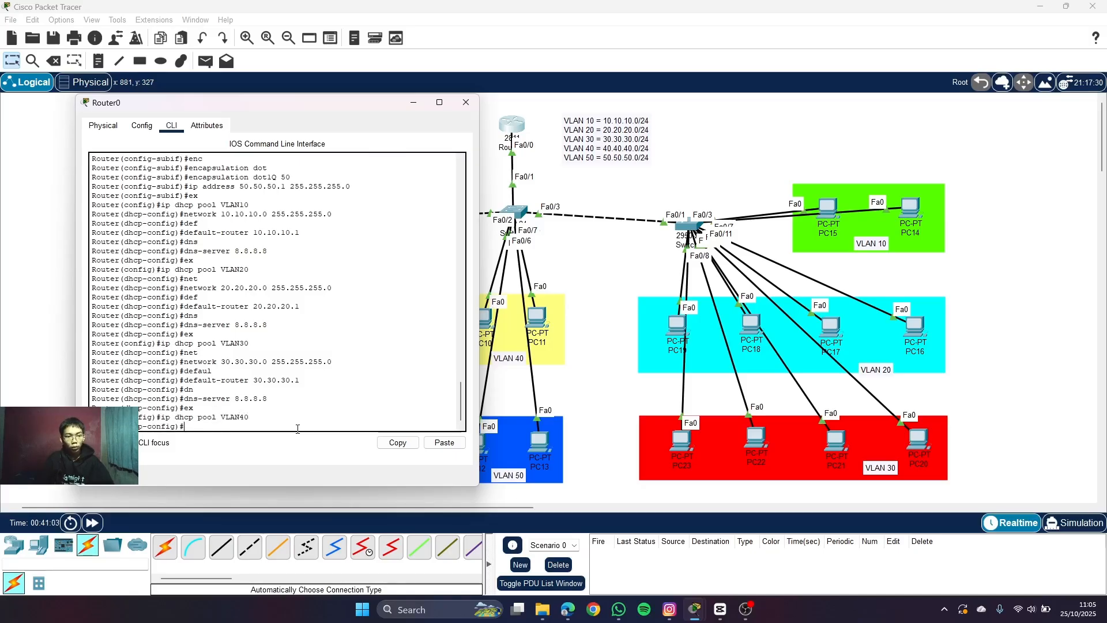
{"action": "type", "text": "net"}
{"action": "key", "text": "Tab"}
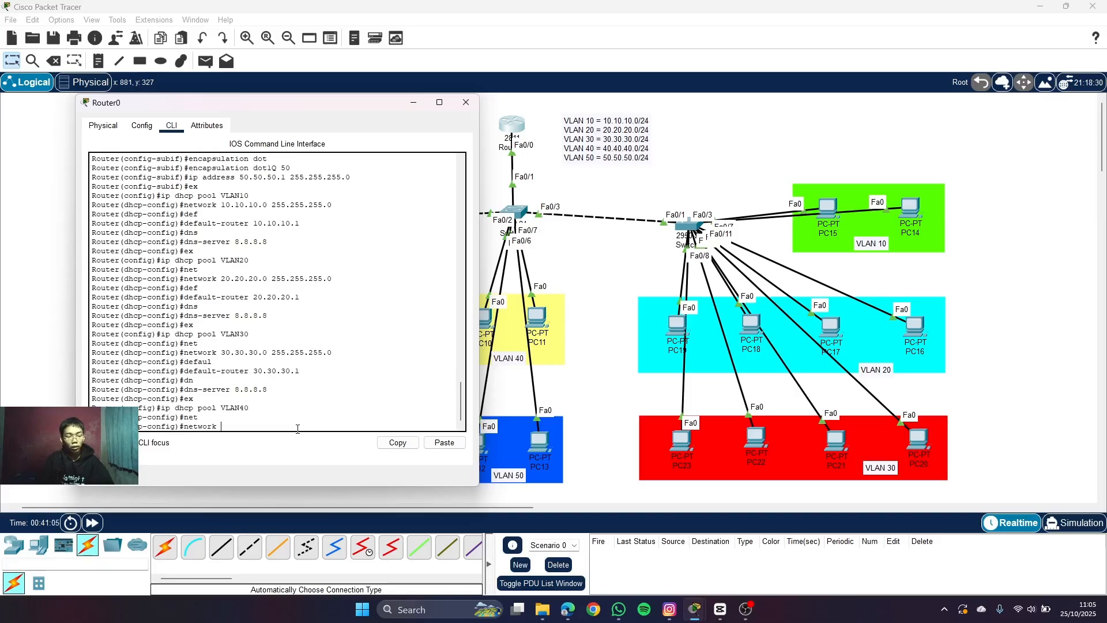
{"action": "type", "text": "40.40.40.0 255.255.255"}
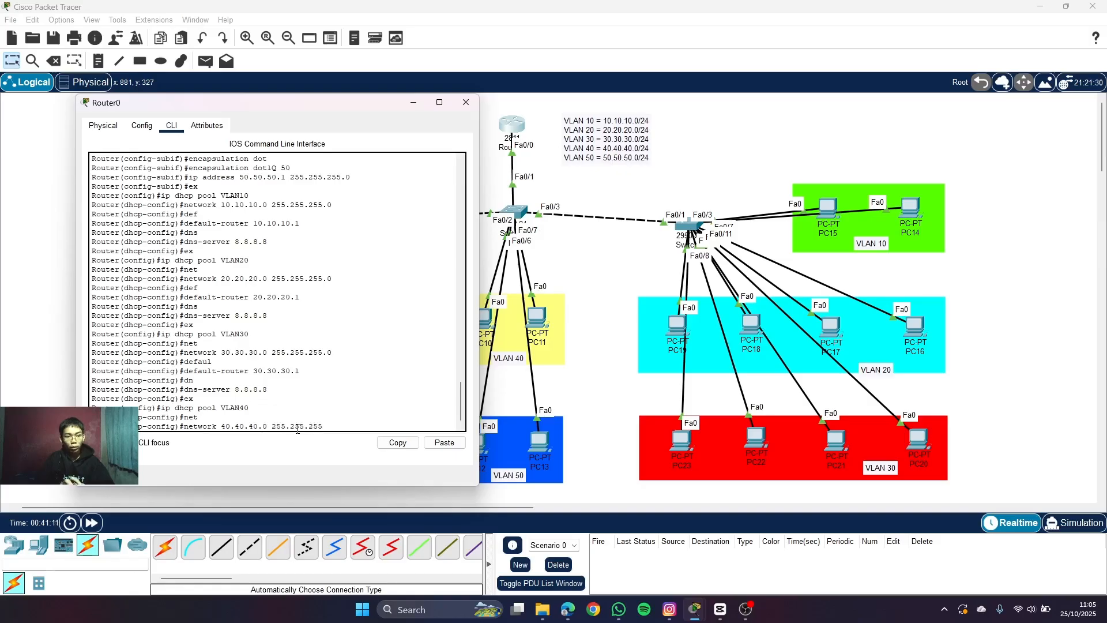
{"action": "type", "text": ".0"}
{"action": "key", "text": "Return"}
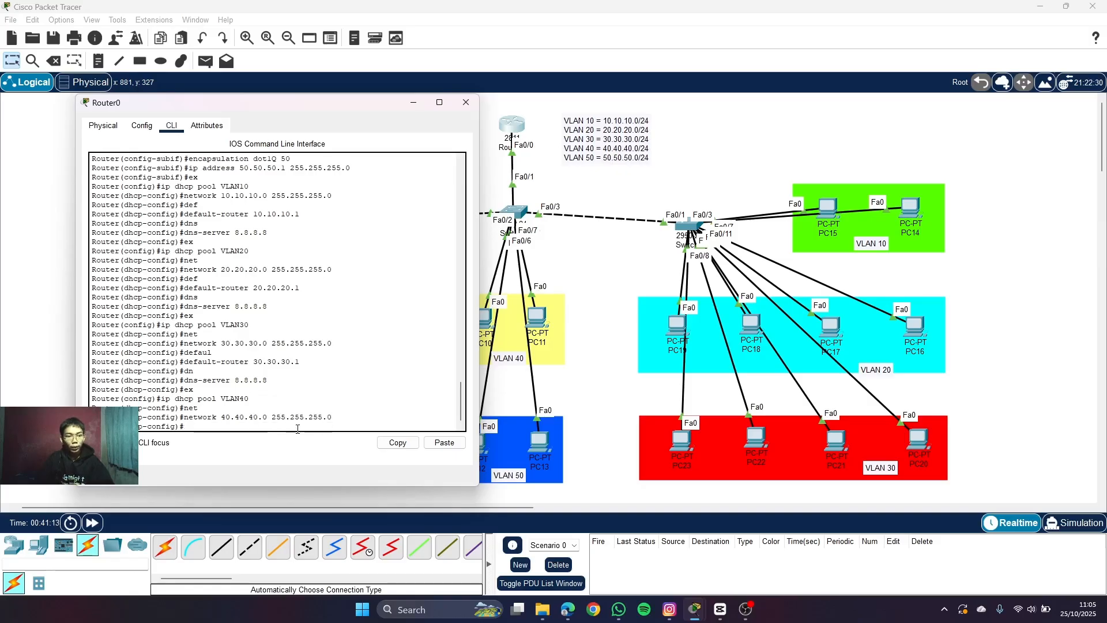
- Set the VLAN40 pool's default router to 40.40.40.1
{"action": "type", "text": "def"}
{"action": "key", "text": "Tab"}
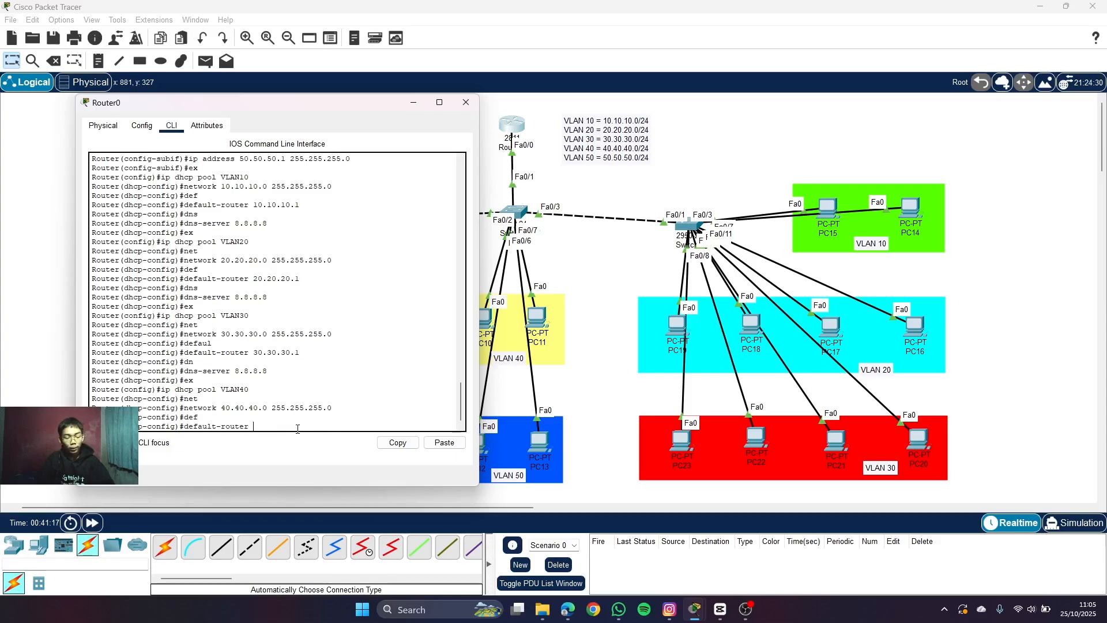
{"action": "type", "text": "40.40.4"}
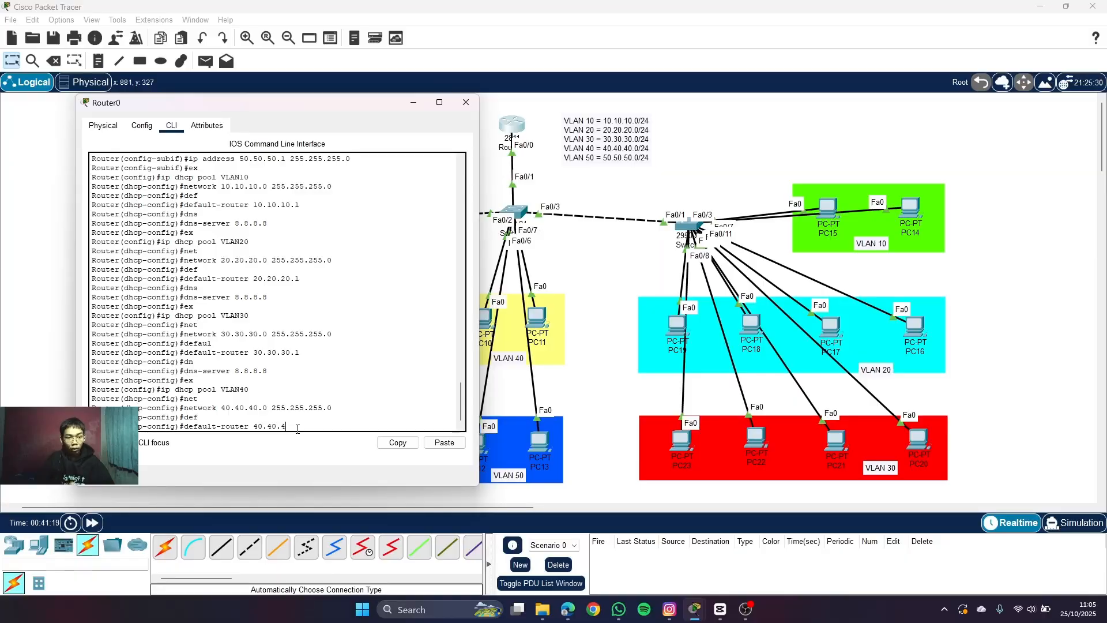
{"action": "type", "text": "0.1"}
{"action": "key", "text": "Return"}
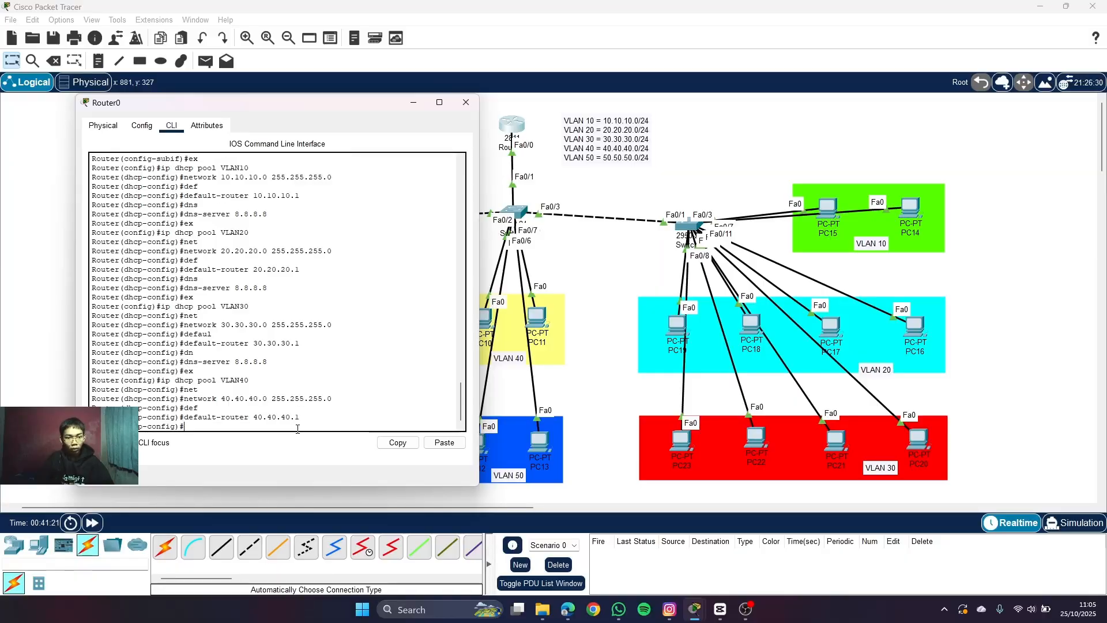
- Set the VLAN40 pool's DNS server to 8.8.8.8 and exit to global configuration mode
{"action": "type", "text": "dns"}
{"action": "key", "text": "Tab"}
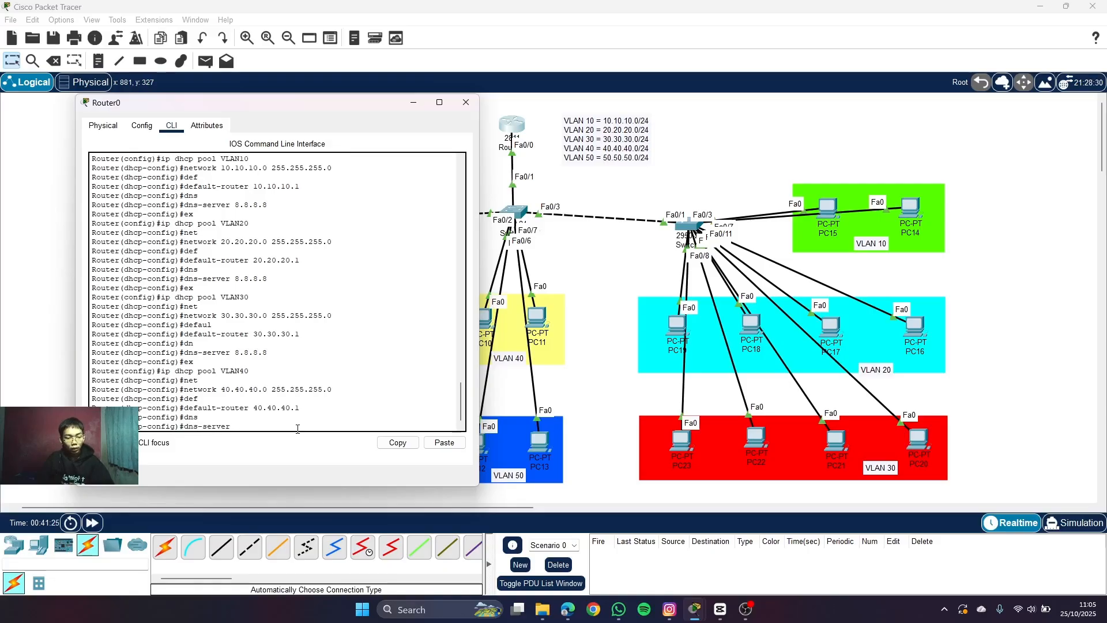
{"action": "type", "text": "8.8.8.8"}
{"action": "key", "text": "Return"}
{"action": "type", "text": "ex"}
{"action": "key", "text": "Return"}
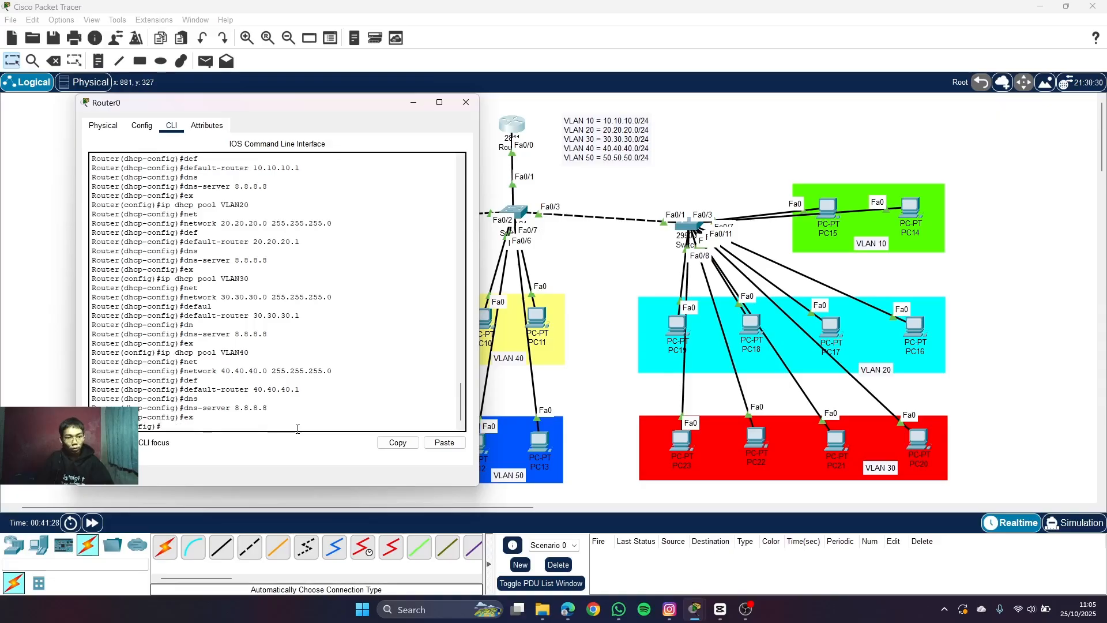
- Try to start the VLAN50 DHCP configuration with the command ip dhcp VLAN50
{"action": "type", "text": "ip "}
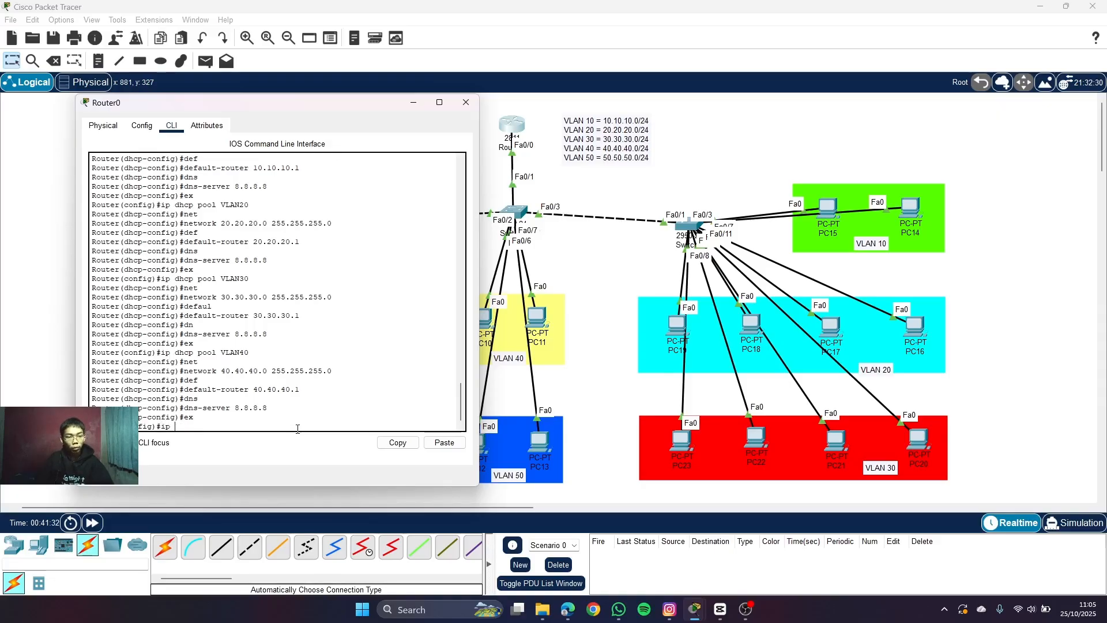
{"action": "type", "text": "dhcp"}
{"action": "key", "text": "BackSpace"}
{"action": "key", "text": "BackSpace"}
{"action": "key", "text": "BackSpace"}
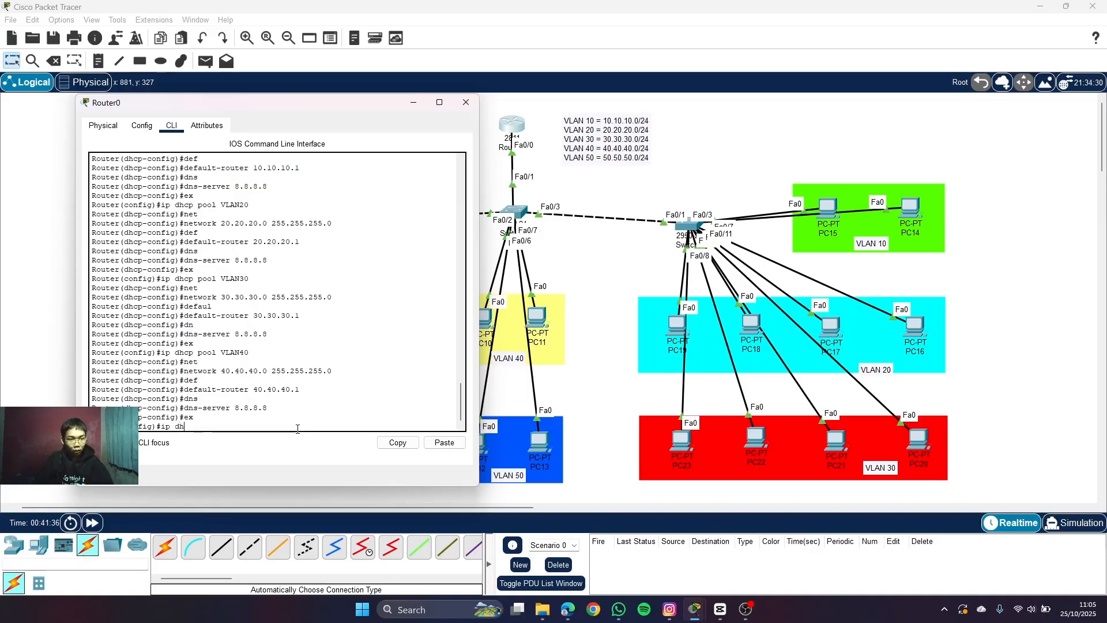
{"action": "type", "text": "p"}
{"action": "key", "text": "BackSpace"}
{"action": "type", "text": "co"}
{"action": "key", "text": "BackSpace"}
{"action": "type", "text": "p VLAN"}
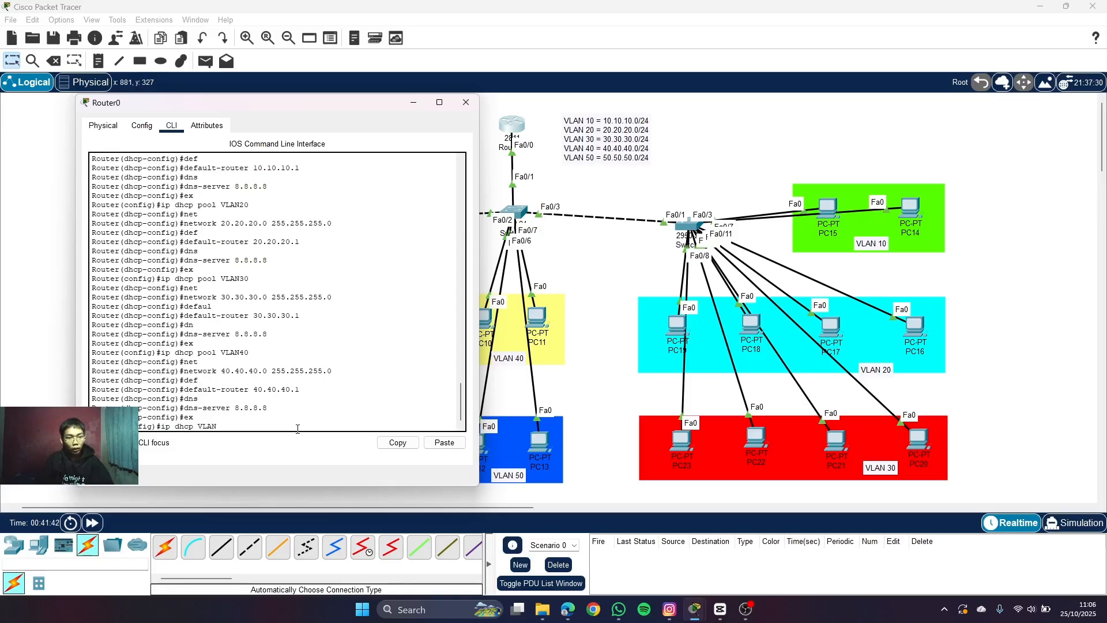
{"action": "type", "text": "50"}
{"action": "key", "text": "Return"}
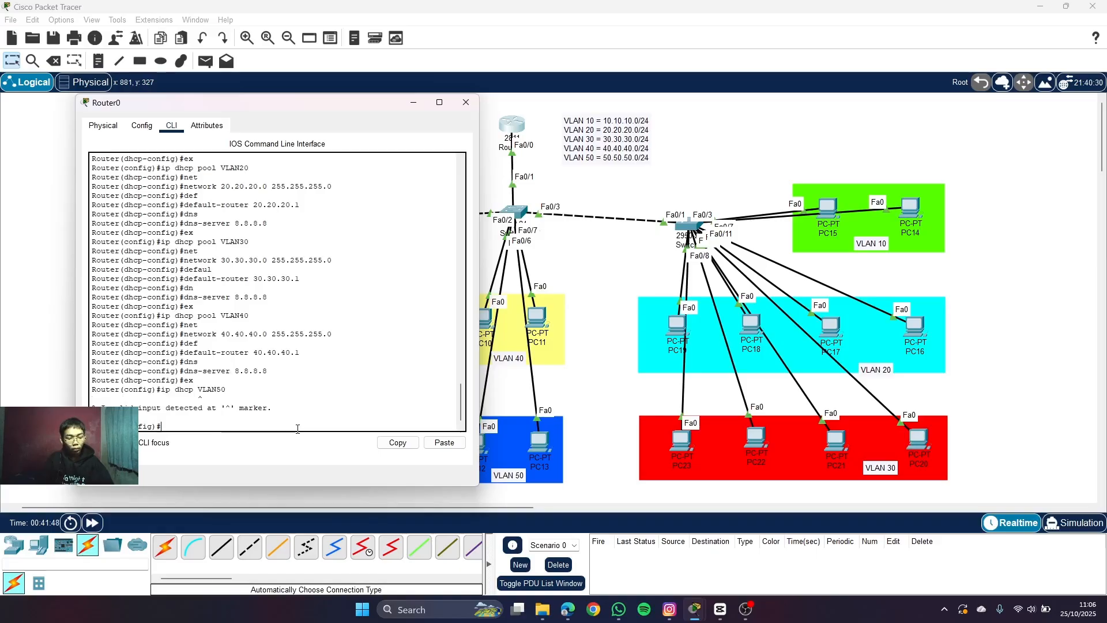
- Create a DHCP pool named VLAN50 and assign it the network 50.50.50.0 255.255.255.0
{"action": "type", "text": "ip dhcp pool VLAN"}
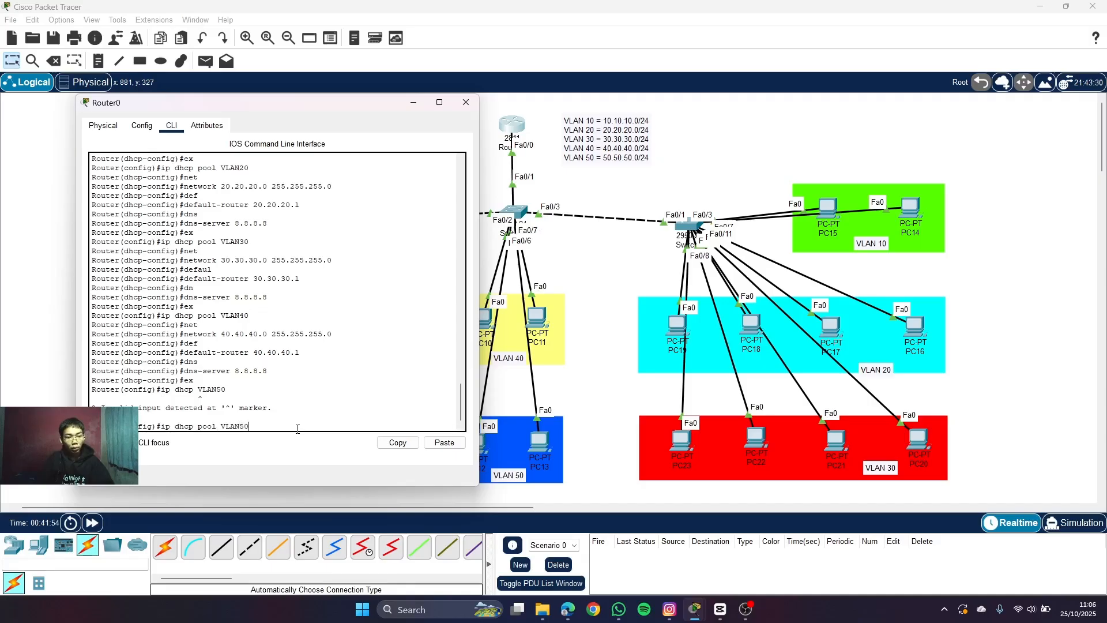
{"action": "type", "text": "50"}
{"action": "key", "text": "Return"}
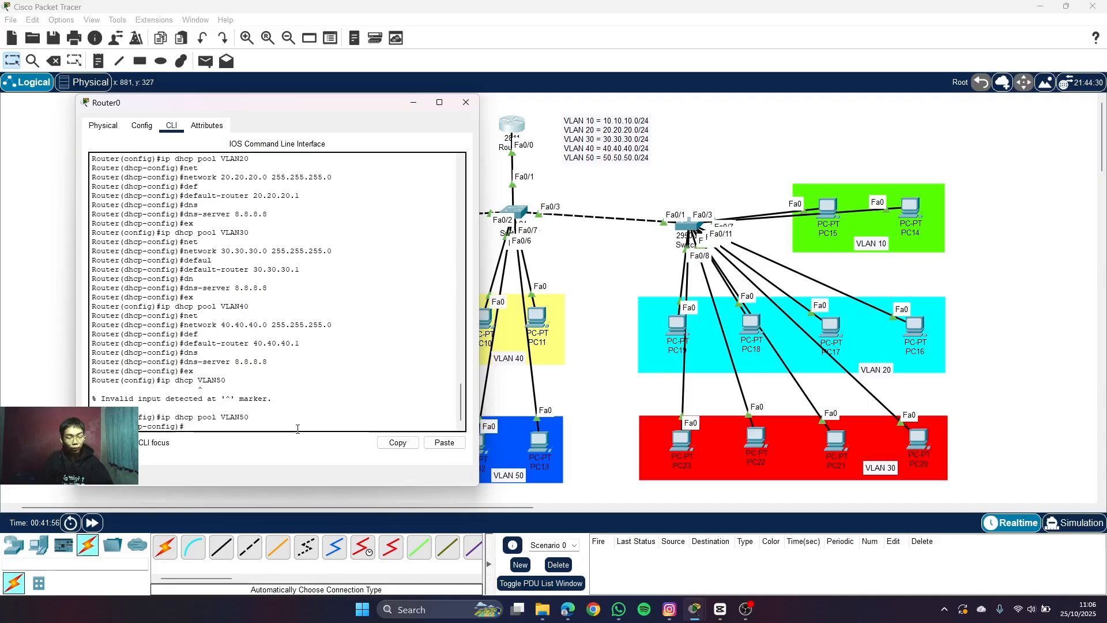
{"action": "type", "text": "ip"}
{"action": "key", "text": "Tab"}
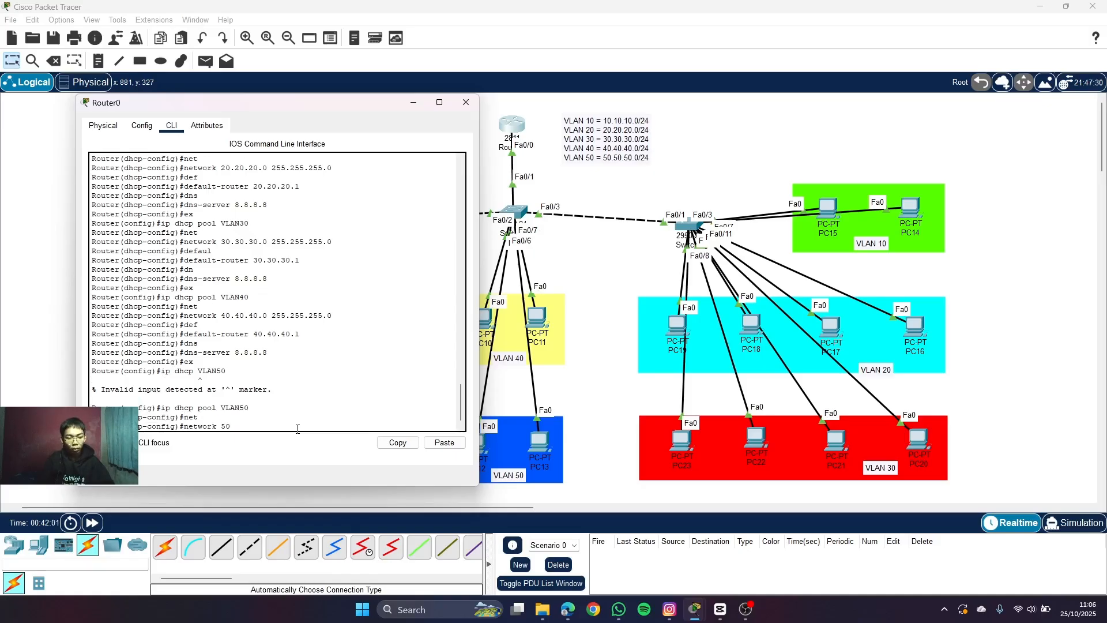
{"action": "type", "text": "50.50.50.0 255.255.255.0"}
{"action": "key", "text": "Return"}
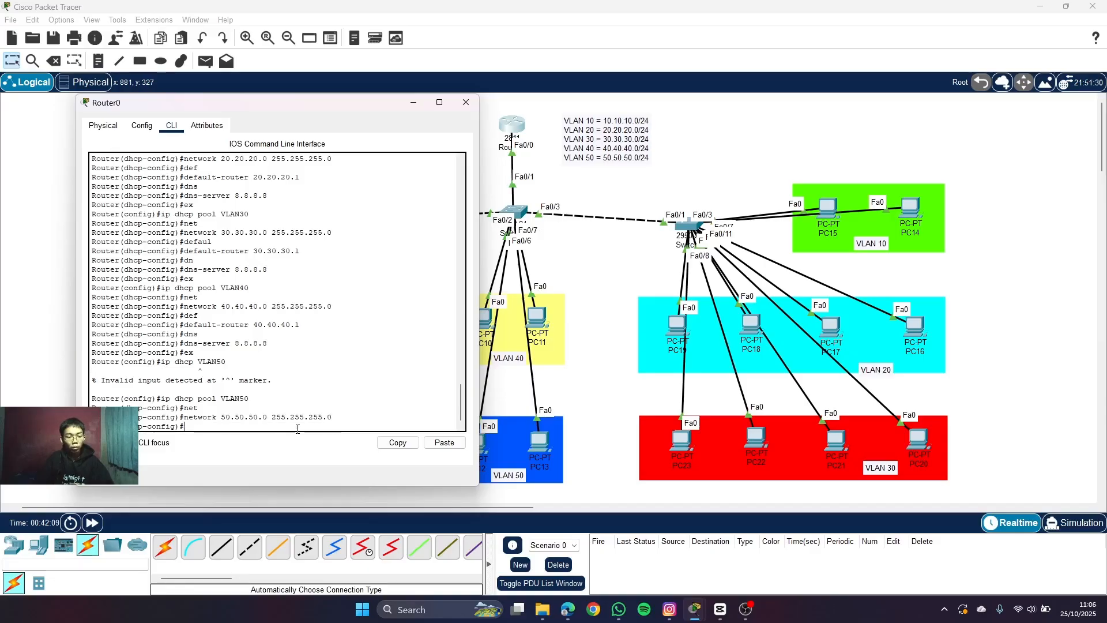
- Set the VLAN50 pool's default router to 50.50.50.1
{"action": "type", "text": "def"}
{"action": "key", "text": "Tab"}
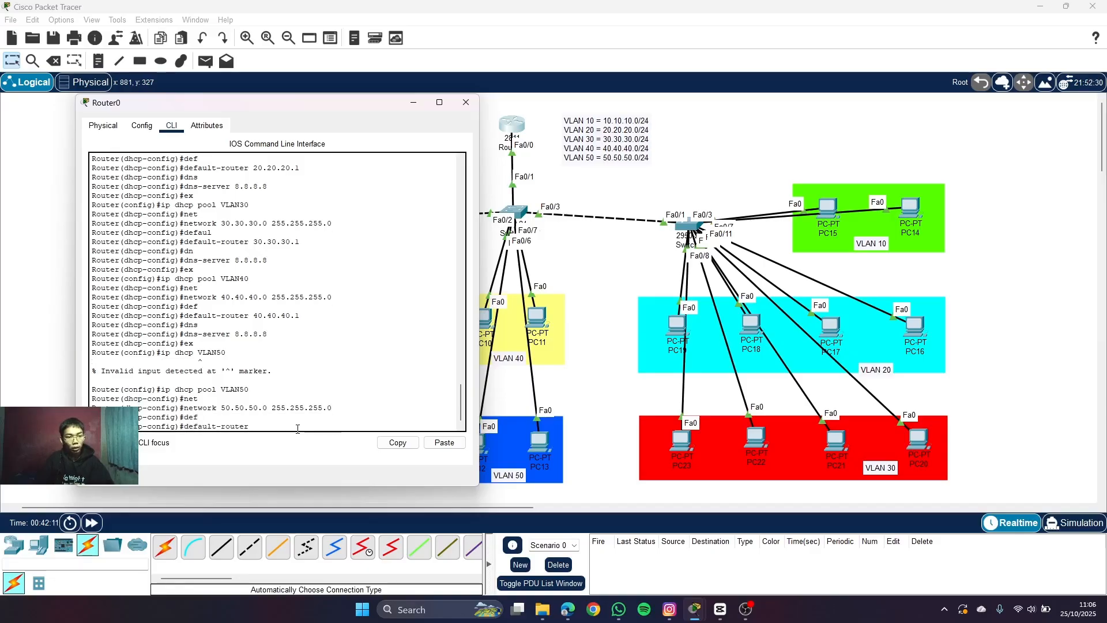
{"action": "type", "text": "50."}
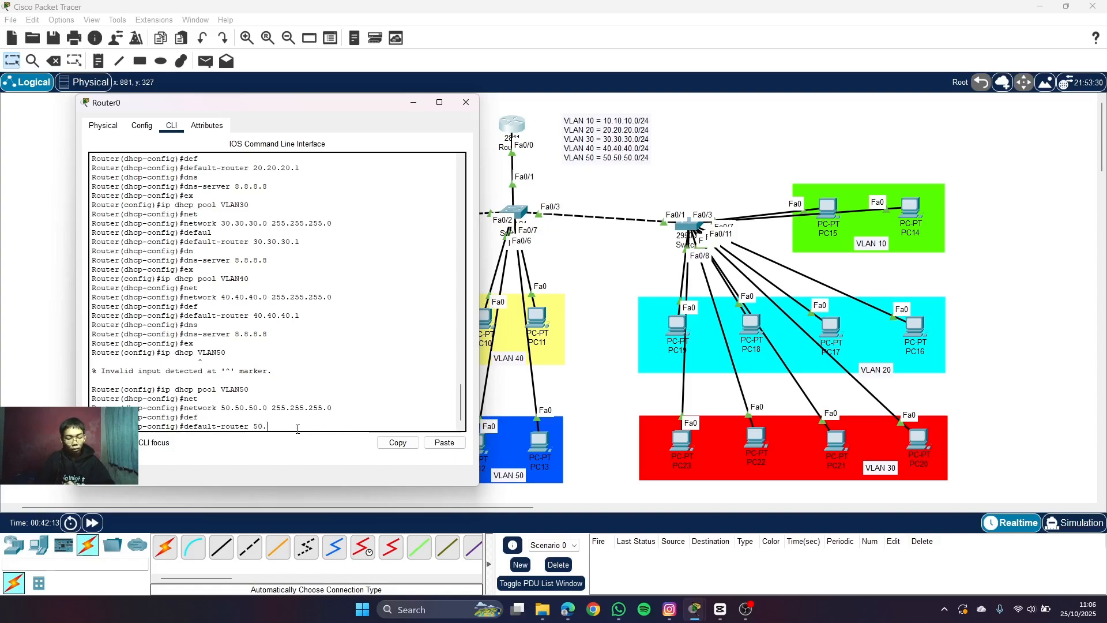
{"action": "type", "text": "50.50.1"}
{"action": "key", "text": "Return"}
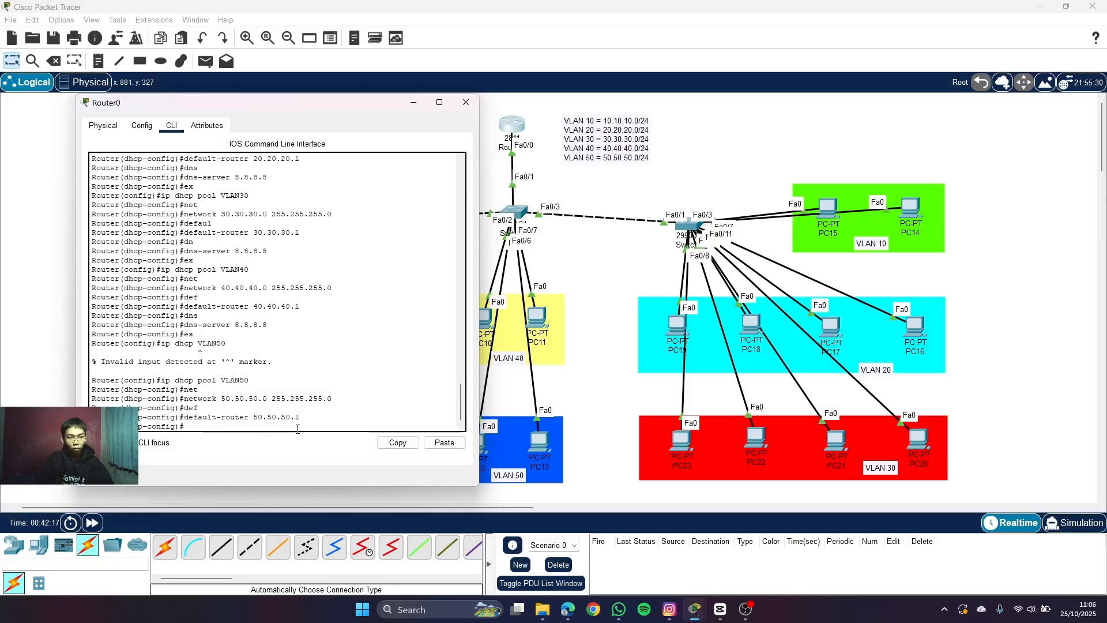
- Set the VLAN50 pool's DNS server to 8.8.8.8, exit the pool configuration and minimize the Router0 window
{"action": "type", "text": "dns"}
{"action": "key", "text": "Tab"}
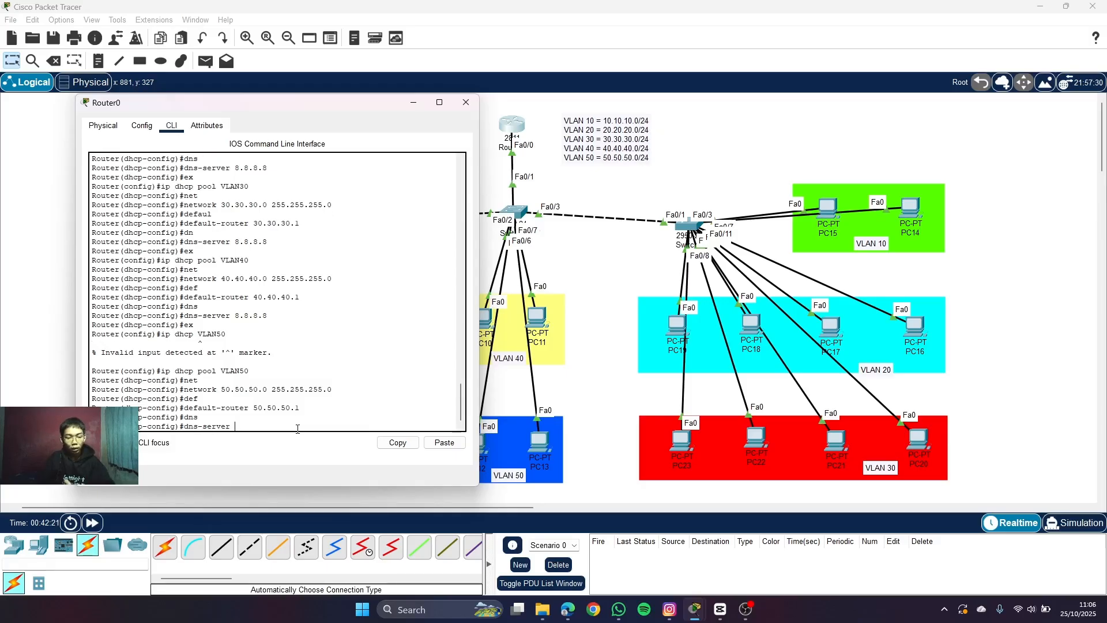
{"action": "type", "text": "8.8.8.8"}
{"action": "key", "text": "Return"}
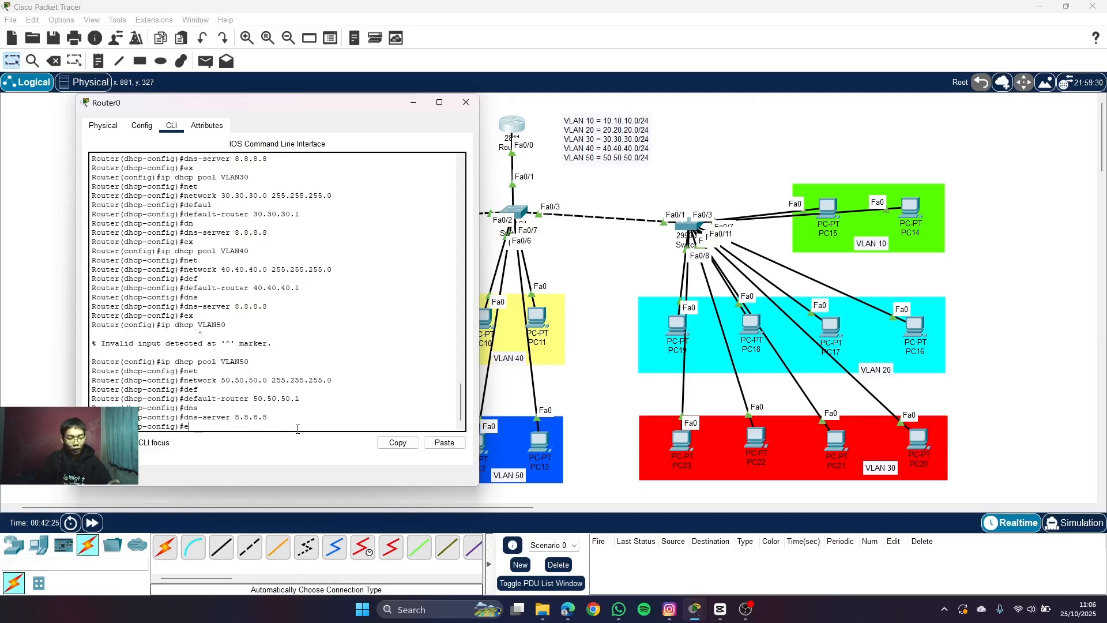
{"action": "type", "text": "ex"}
{"action": "key", "text": "Return"}
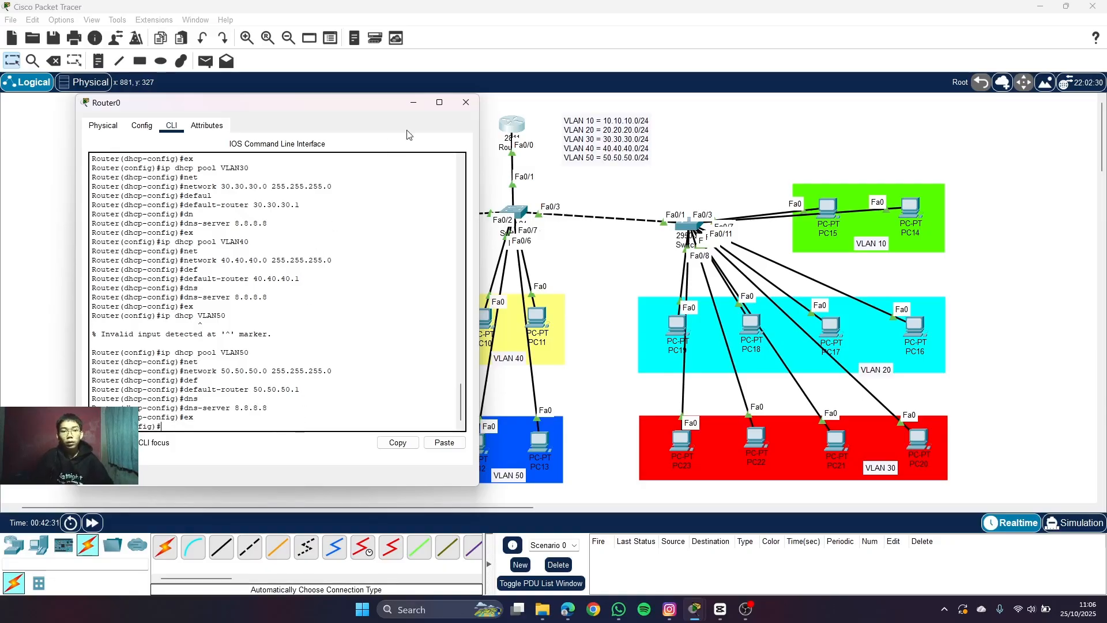
{"action": "left_click", "coordinate": [422, 105]}
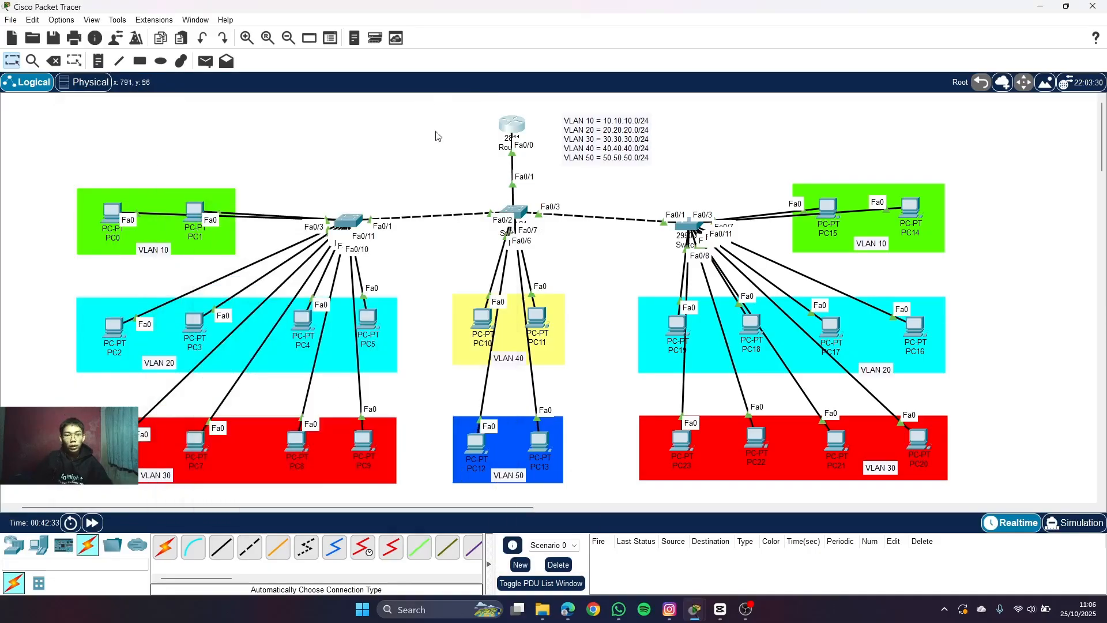
- Open Switch0's command line and enter global configuration mode
{"action": "left_click", "coordinate": [515, 213]}
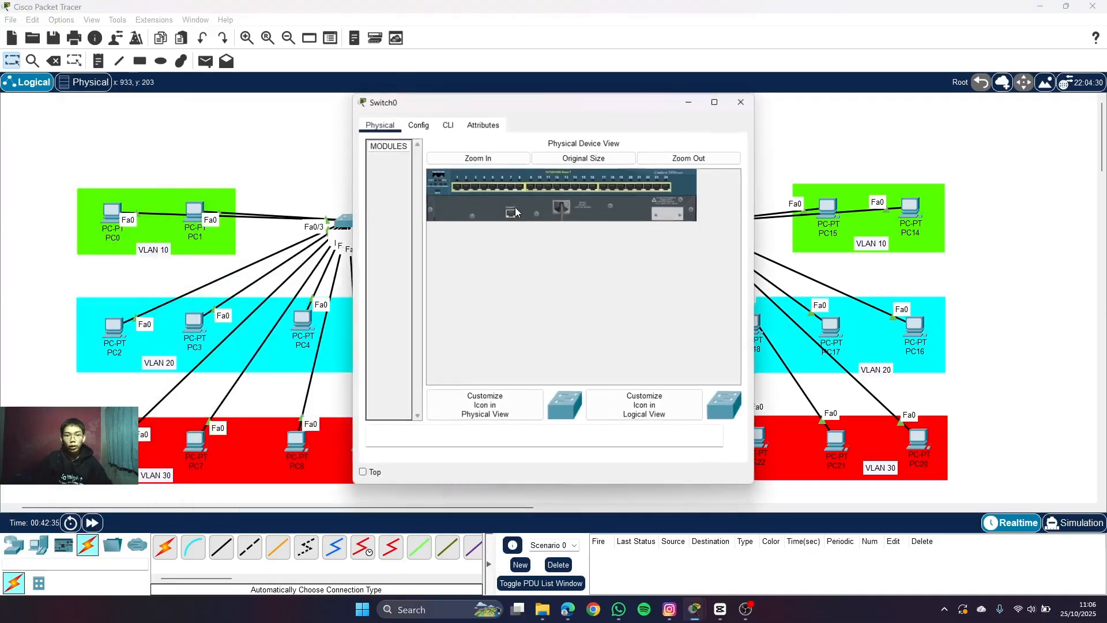
{"action": "left_click_drag", "start_coordinate": [576, 109], "coordinate": [272, 139]}
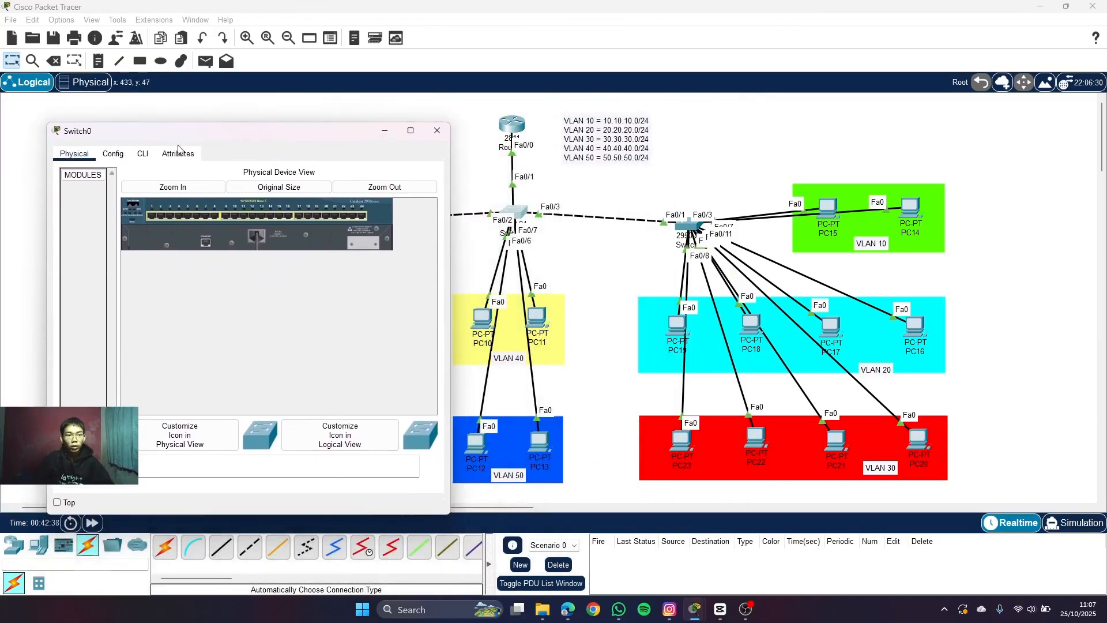
{"action": "left_click", "coordinate": [143, 154]}
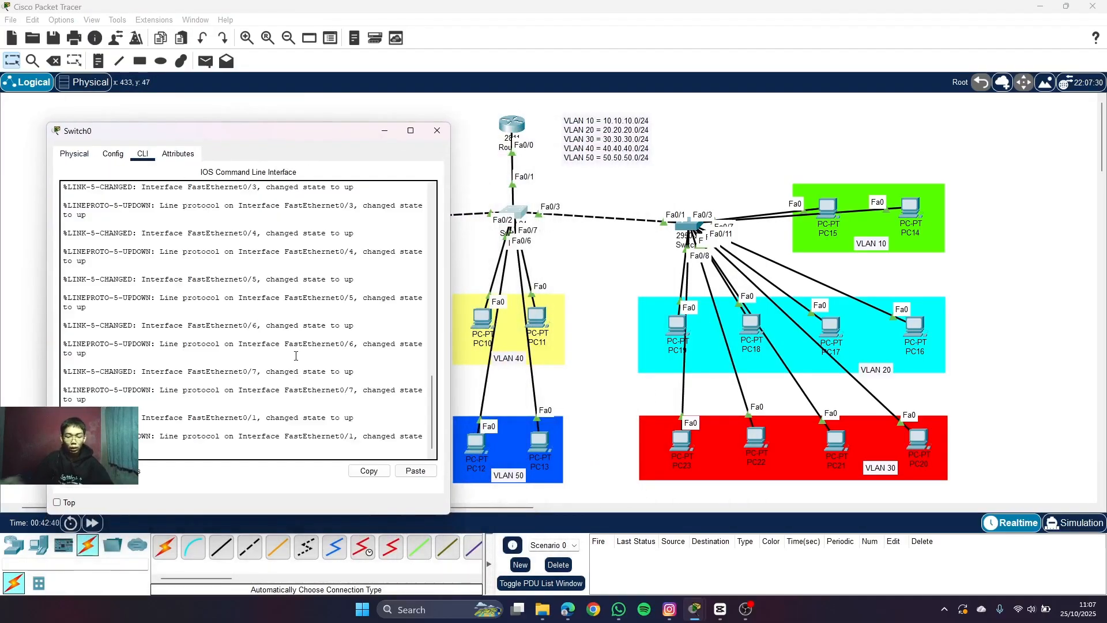
{"action": "key", "text": "Return"}
{"action": "type", "text": "en"}
{"action": "key", "text": "Return"}
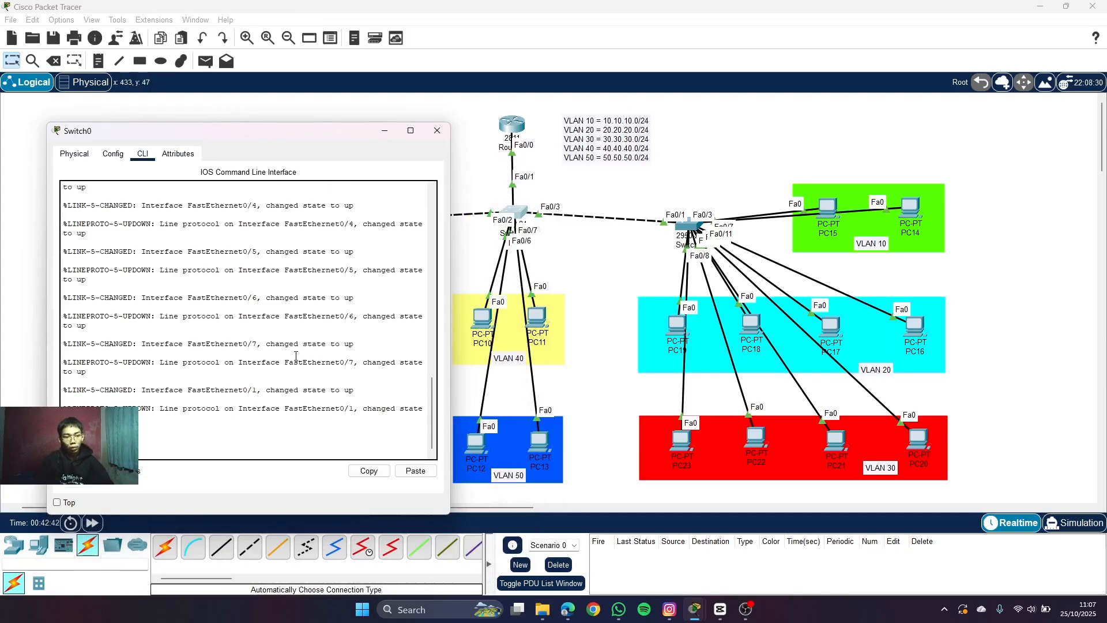
{"action": "key", "text": "Return"}
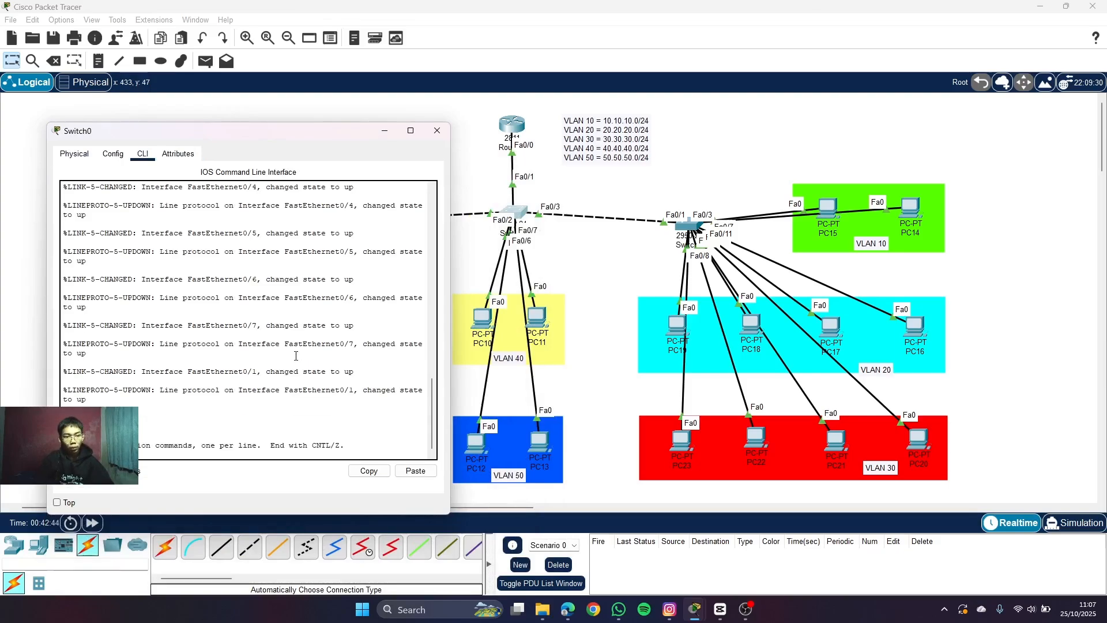
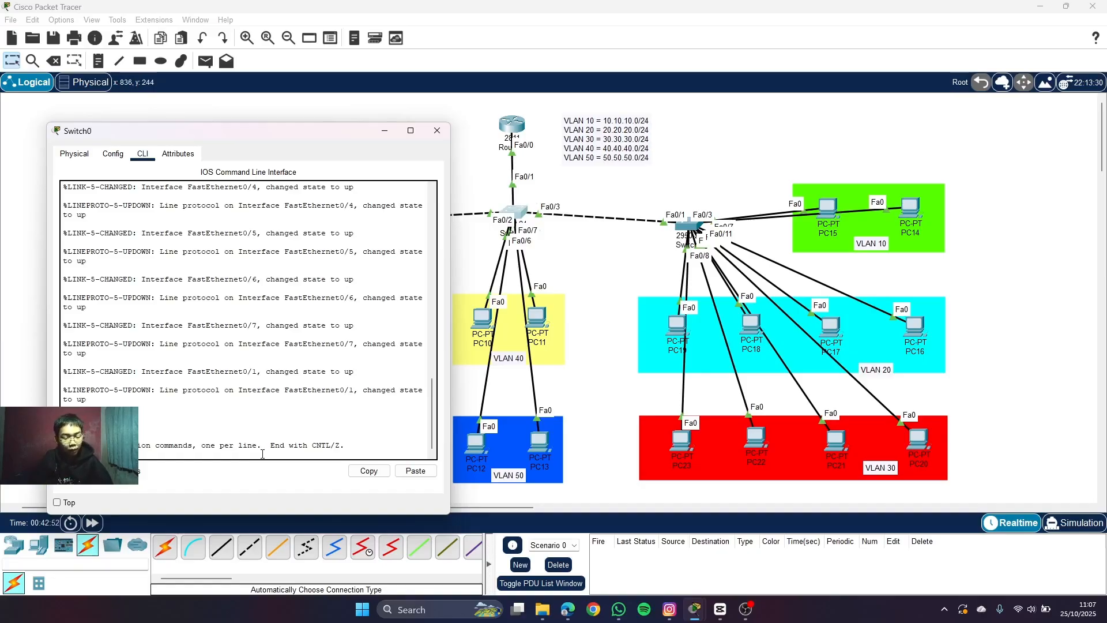
- Configure Switch0's interface Fa0/1 as a trunk port with switchport mode trunk
{"action": "key", "text": "BackSpace"}
{"action": "key", "text": "BackSpace"}
{"action": "type", "text": "t"}
{"action": "type", "text": "0/1"}
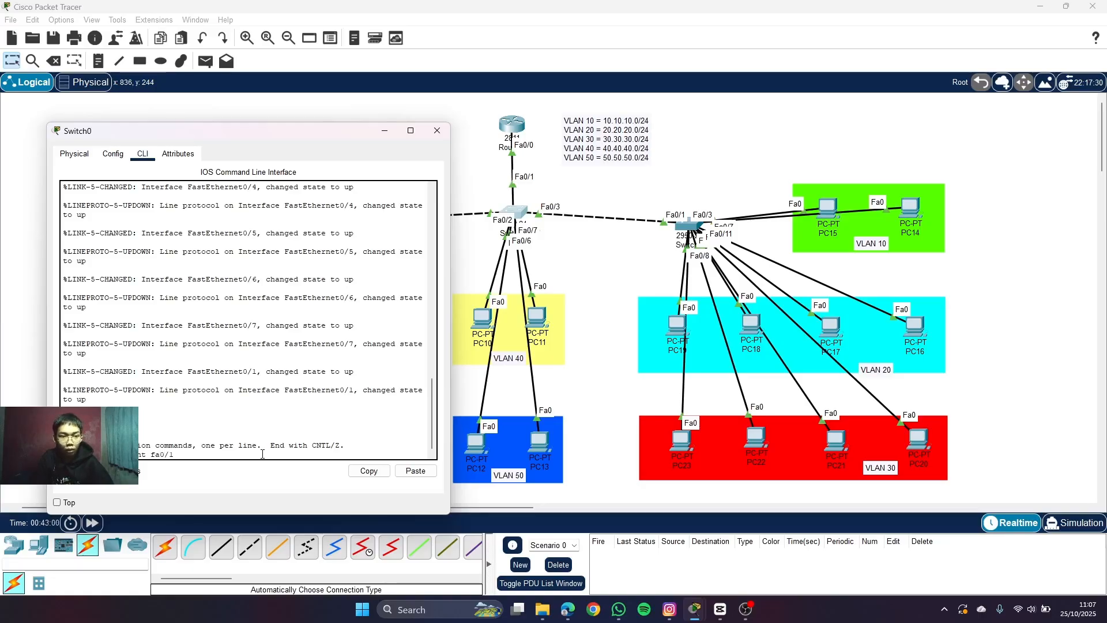
{"action": "key", "text": "Return"}
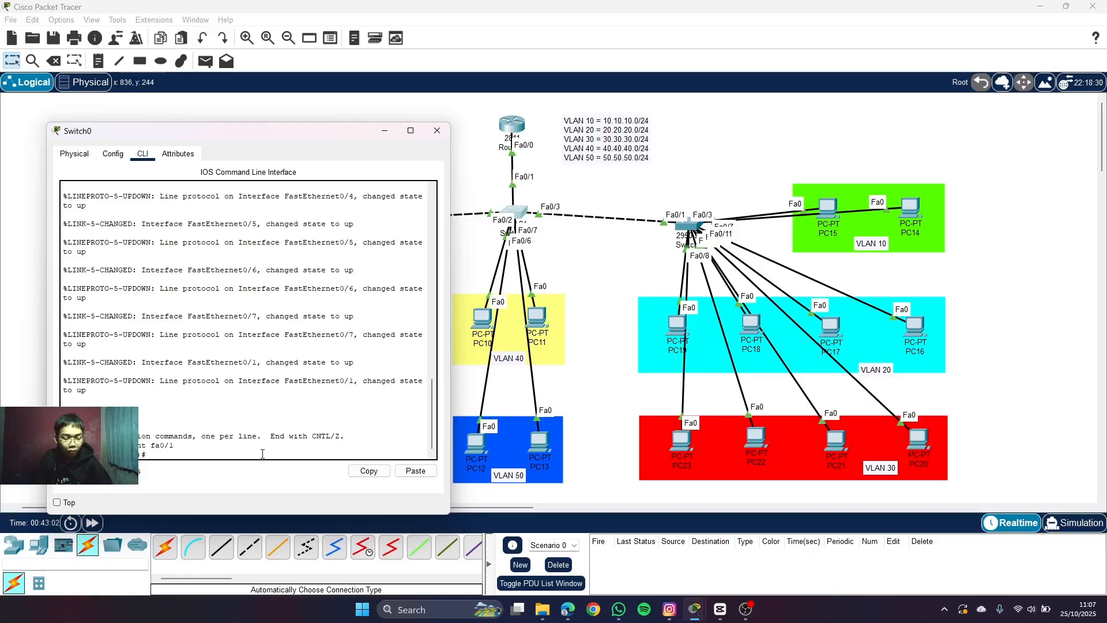
{"action": "type", "text": "switchport mode tru"}
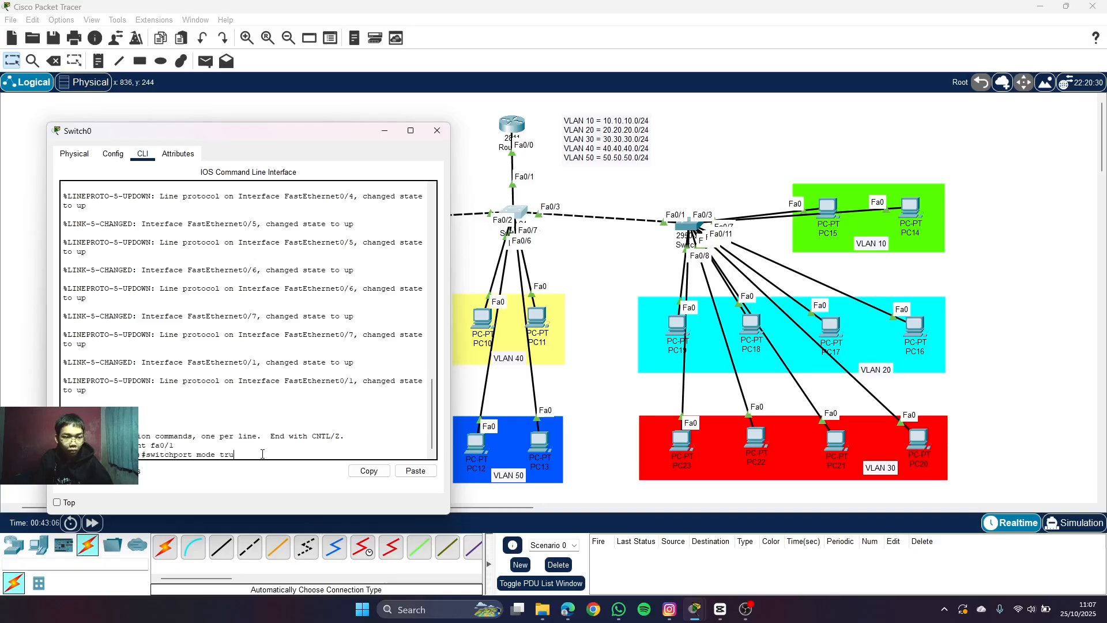
{"action": "type", "text": "nk"}
{"action": "key", "text": "Return"}
{"action": "key", "text": "Return"}
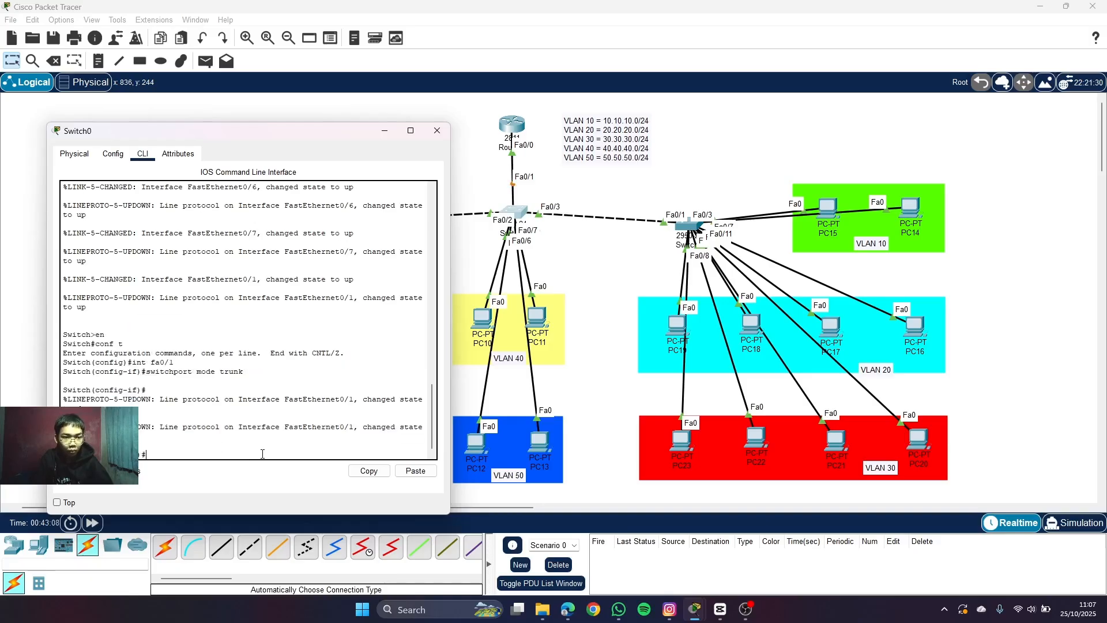
{"action": "type", "text": "switchport access"}
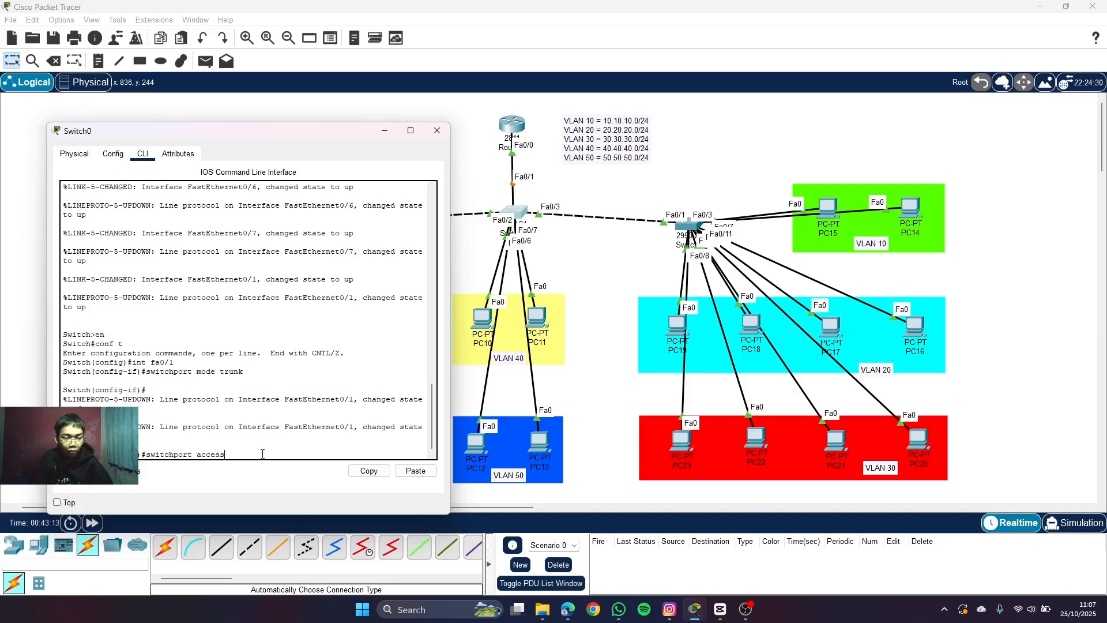
{"action": "key", "text": "BackSpace"}
{"action": "key", "text": "BackSpace"}
{"action": "key", "text": "BackSpace"}
{"action": "key", "text": "BackSpace"}
{"action": "key", "text": "BackSpace"}
{"action": "key", "text": "BackSpace"}
{"action": "key", "text": "BackSpace"}
{"action": "key", "text": "BackSpace"}
{"action": "key", "text": "BackSpace"}
{"action": "key", "text": "BackSpace"}
{"action": "key", "text": "BackSpace"}
{"action": "key", "text": "BackSpace"}
{"action": "key", "text": "BackSpace"}
{"action": "key", "text": "BackSpace"}
{"action": "key", "text": "BackSpace"}
{"action": "key", "text": "BackSpace"}
{"action": "key", "text": "BackSpace"}
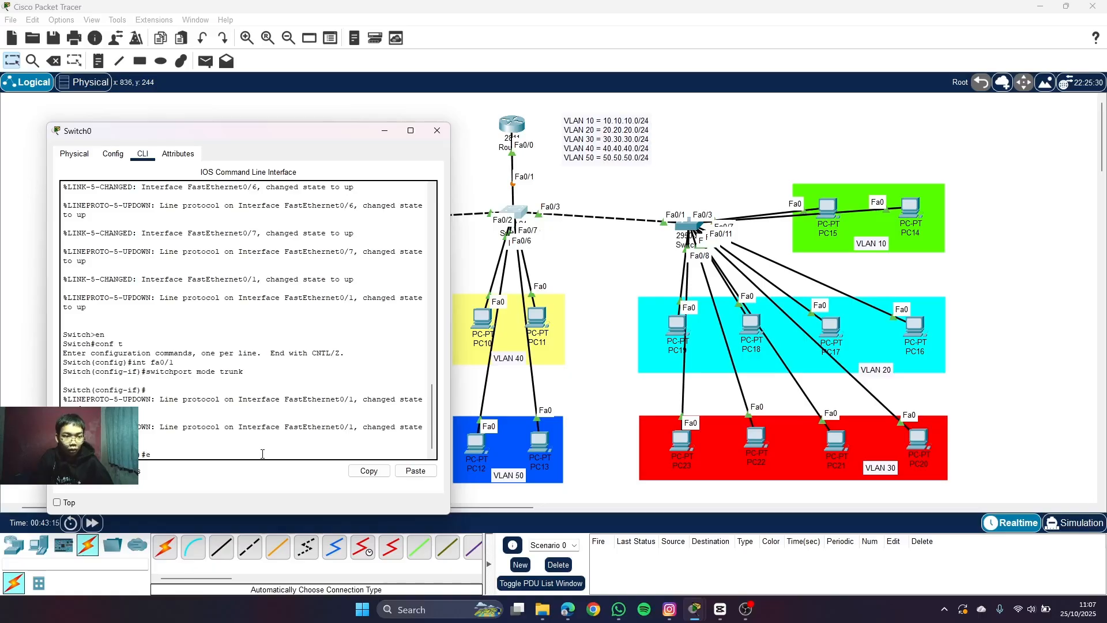
- Exit the Fa0/1 configuration and set interface Fa0/3 to switchport mode trunk
{"action": "key", "text": "Return"}
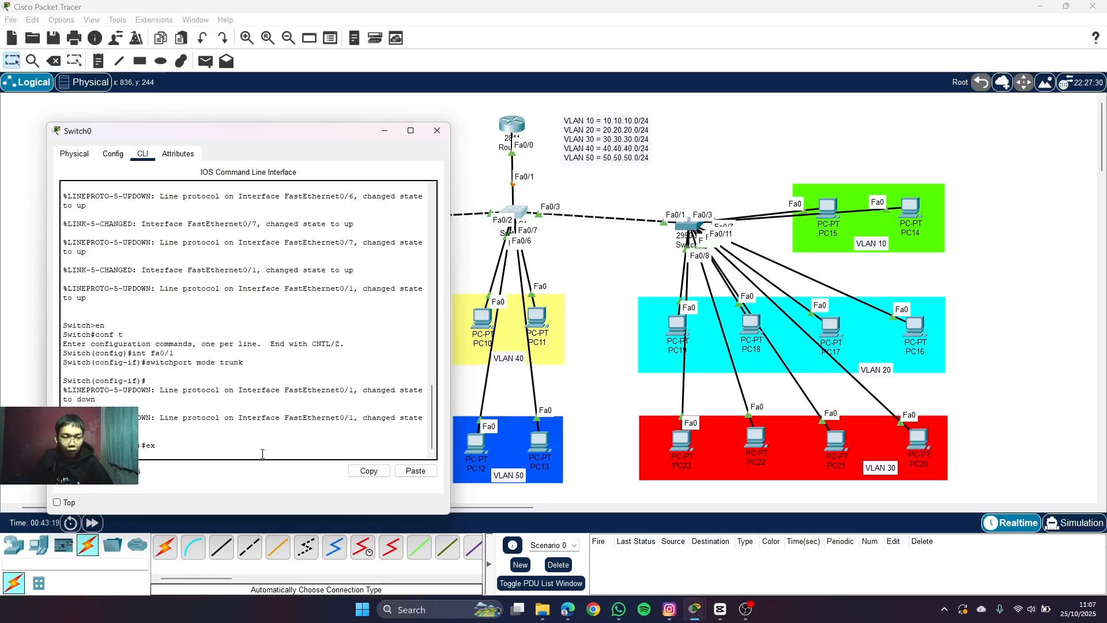
{"action": "type", "text": "in"}
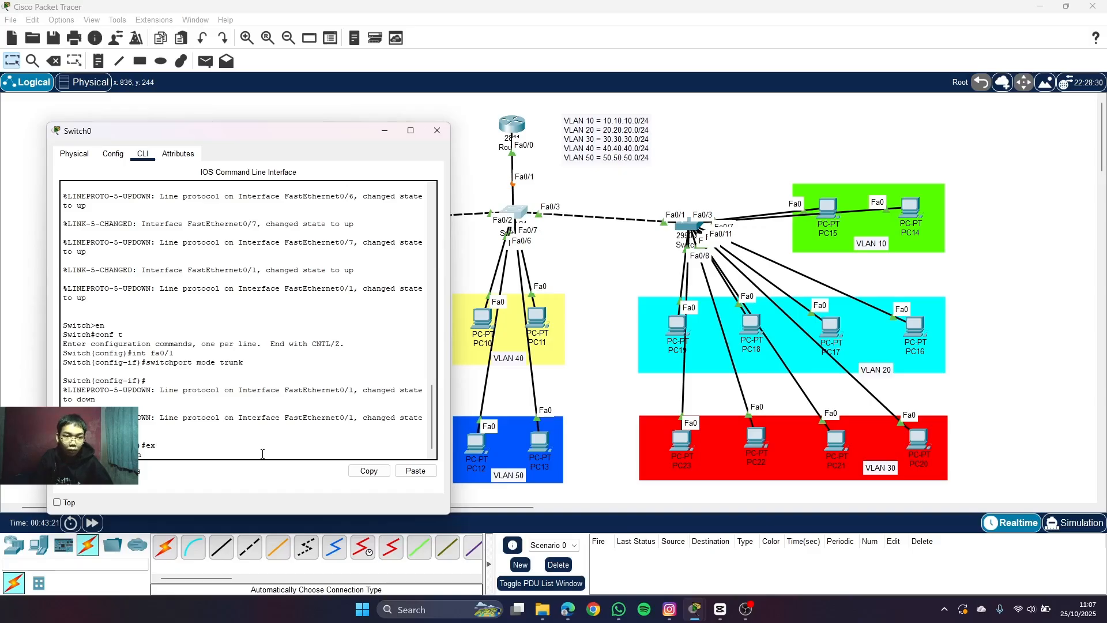
{"action": "type", "text": "t fa 0"}
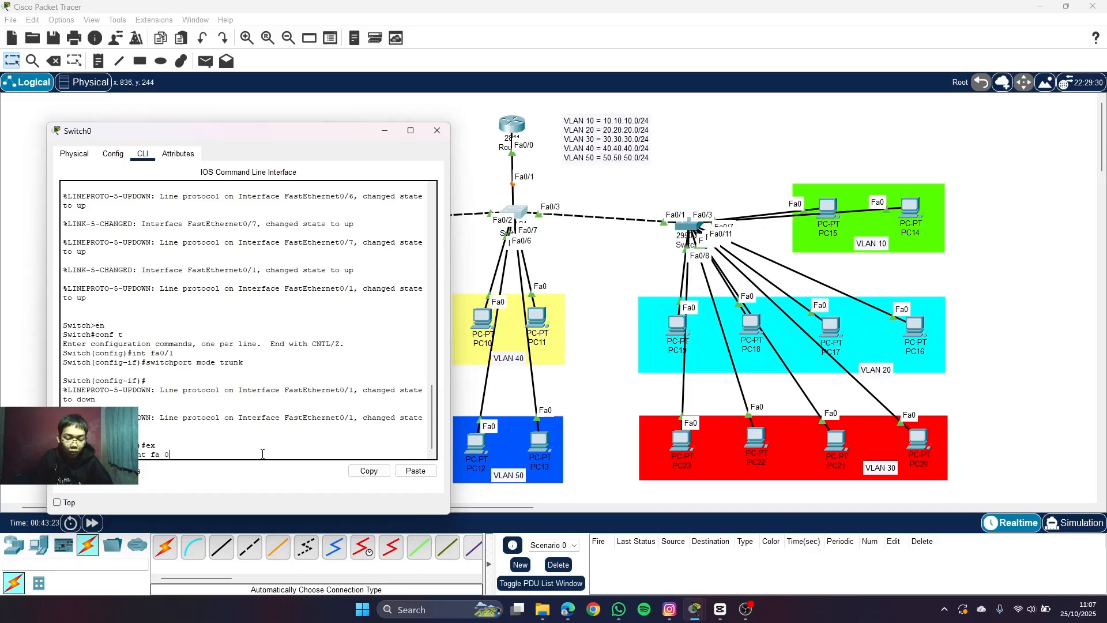
{"action": "type", "text": "/3"}
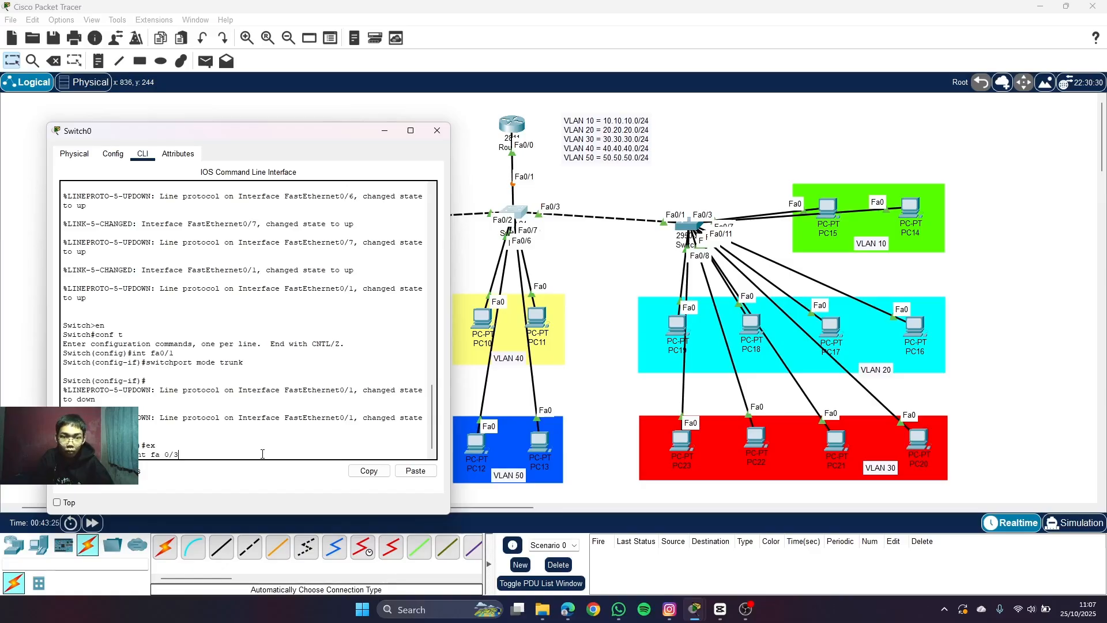
{"action": "key", "text": "Return"}
{"action": "type", "text": "s"}
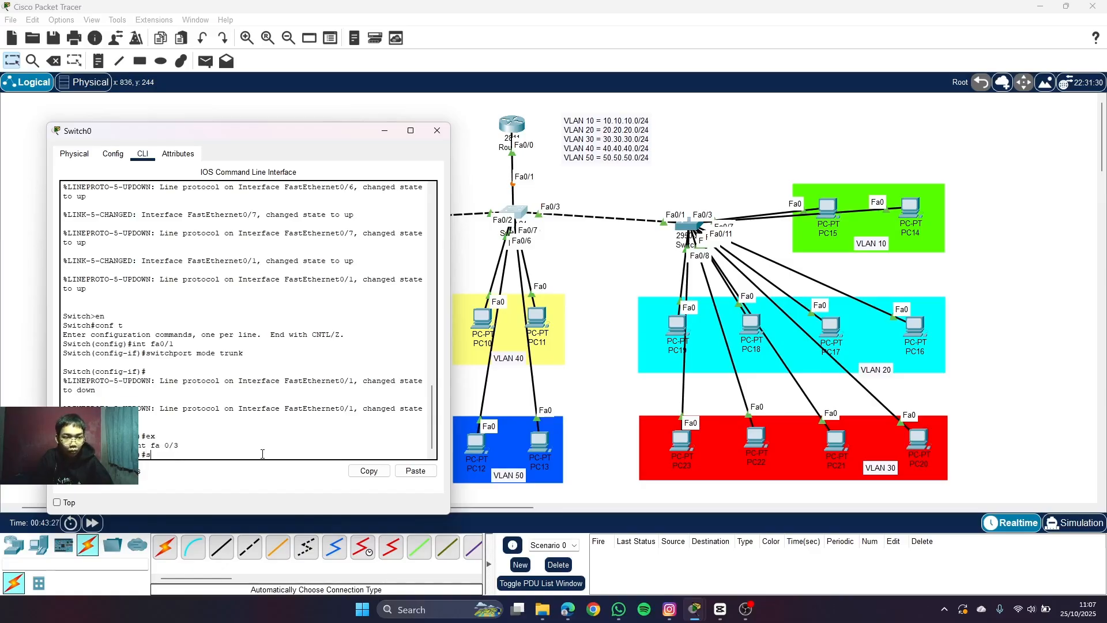
{"action": "type", "text": "witchport mode tru"}
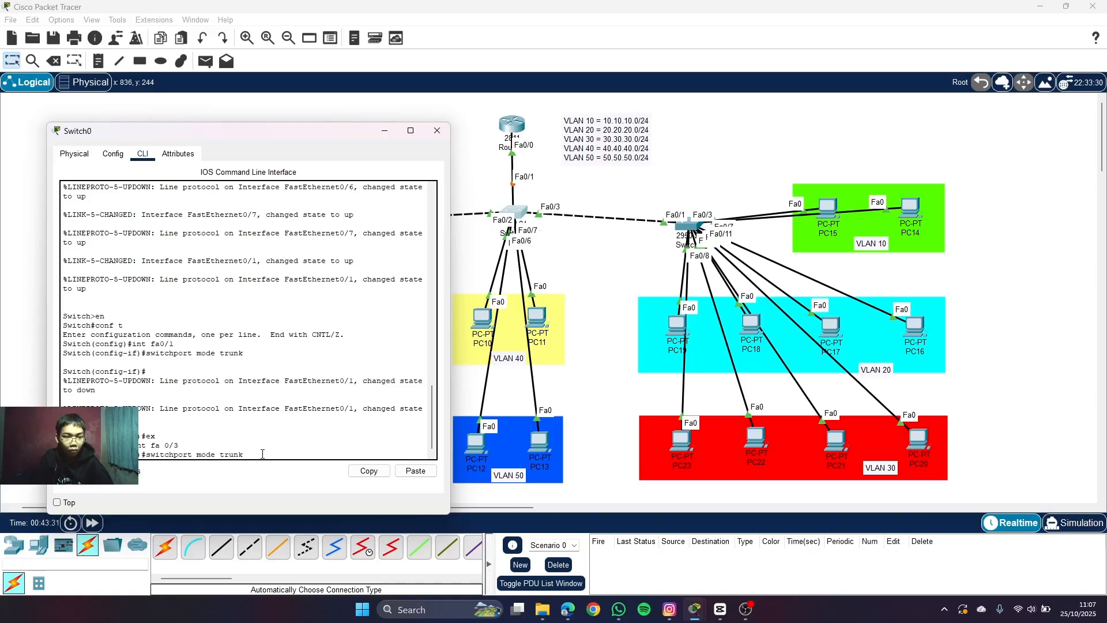
{"action": "type", "text": "nk"}
{"action": "key", "text": "Return"}
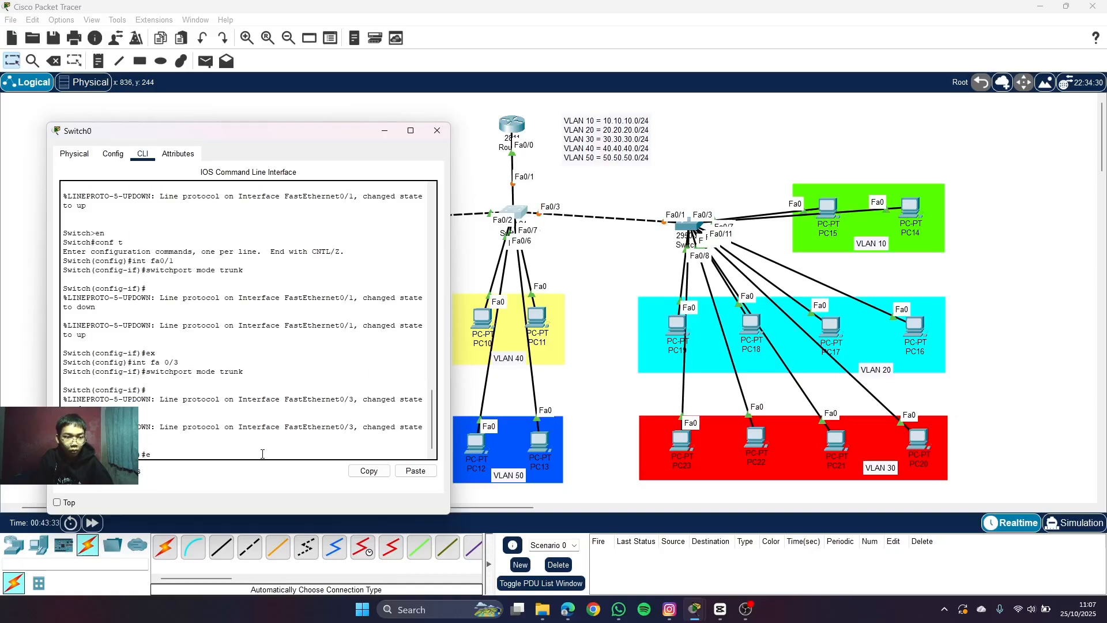
- Exit the Fa0/3 configuration and set interface Fa0/2 to switchport mode trunk
{"action": "type", "text": "ex"}
{"action": "key", "text": "Return"}
{"action": "type", "text": "int"}
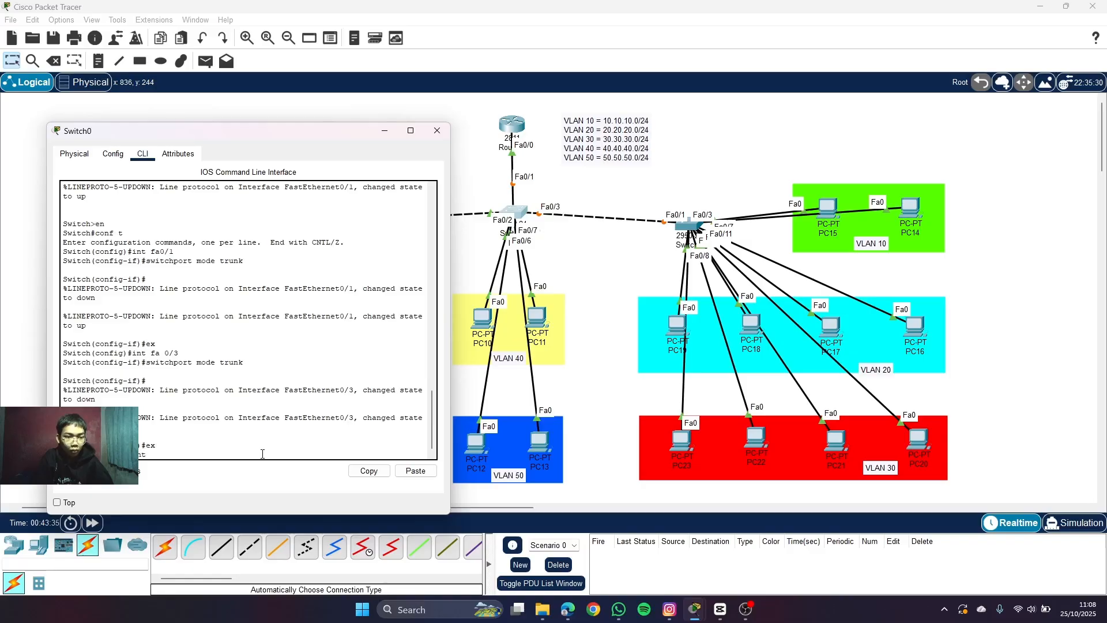
{"action": "type", "text": " fa 0/2"}
{"action": "key", "text": "Return"}
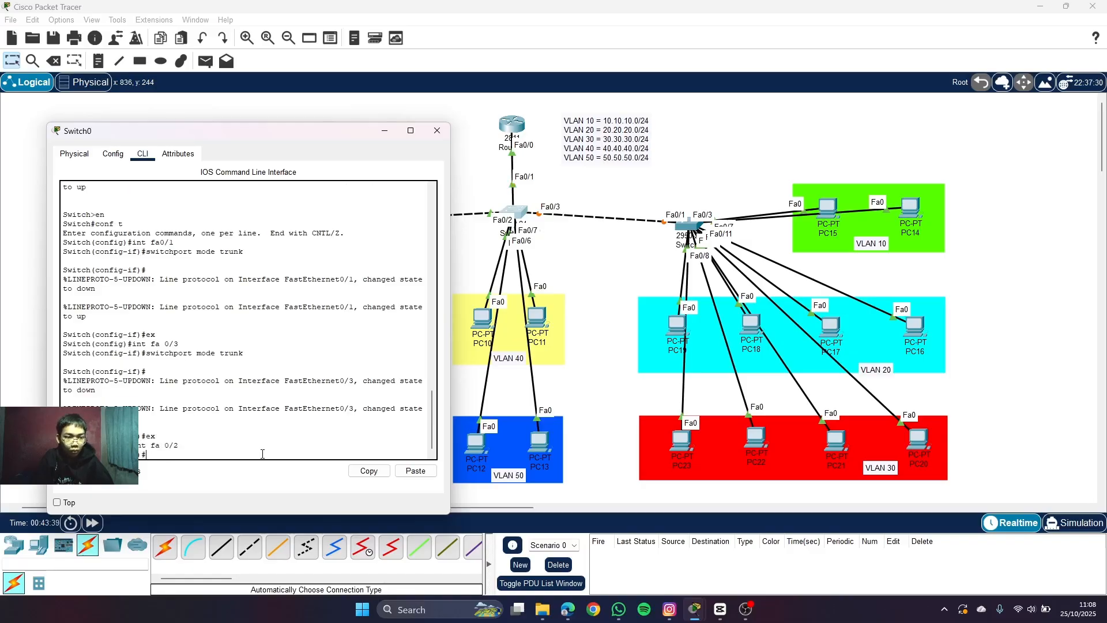
{"action": "type", "text": "switchport mode trunk"}
{"action": "key", "text": "Return"}
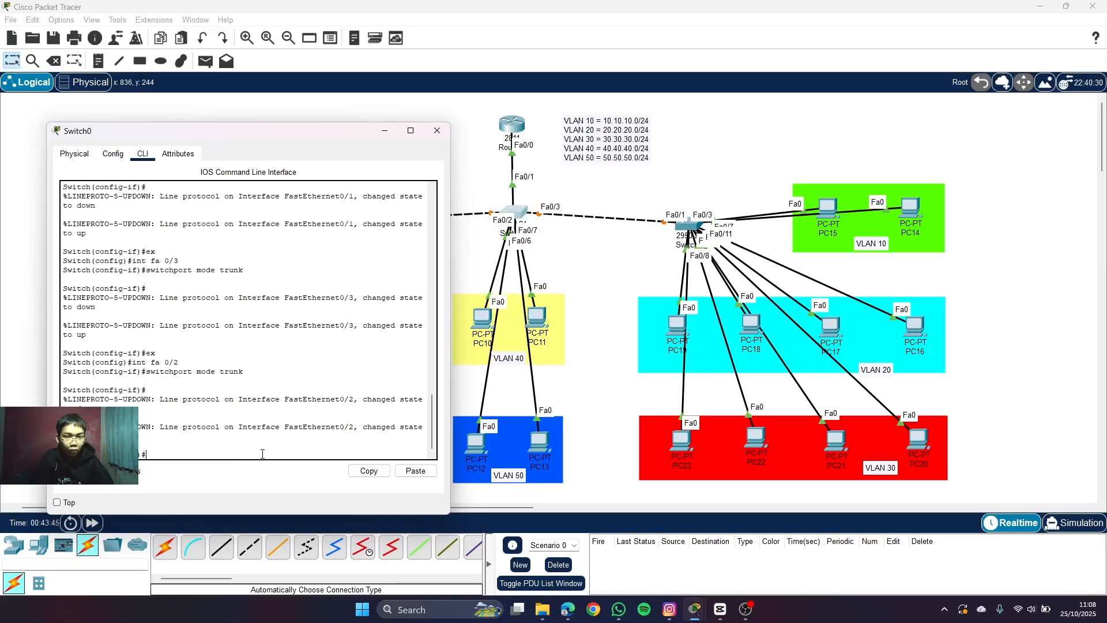
- Leave the interface configuration and create VLANs 10, 20 and 30 on Switch0
{"action": "type", "text": "ex"}
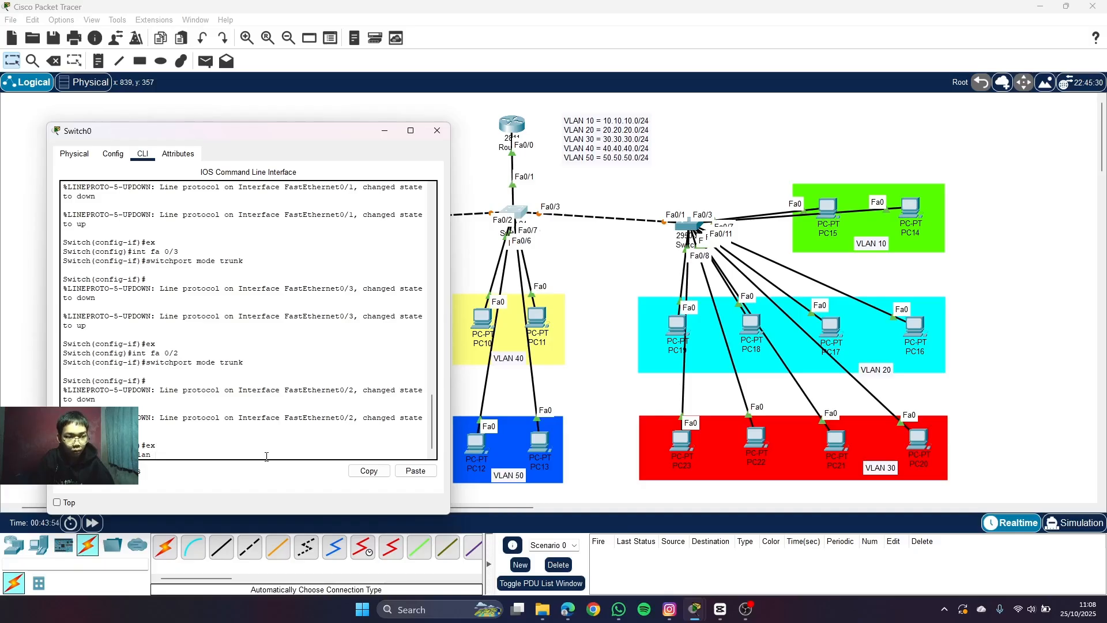
{"action": "key", "text": "Return"}
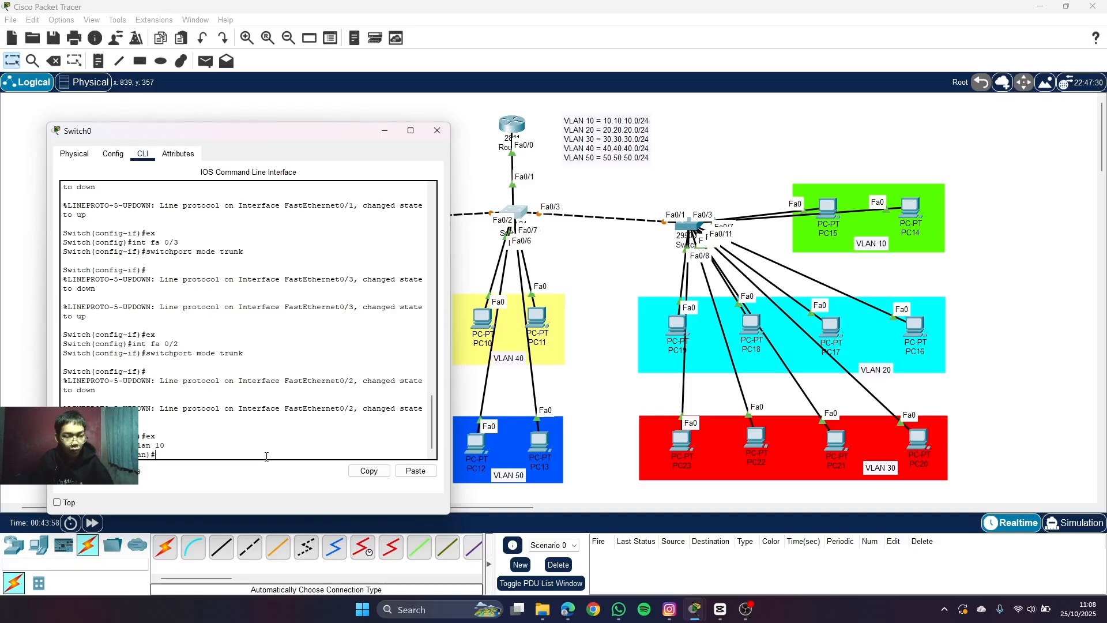
{"action": "type", "text": "vlan 20"}
{"action": "key", "text": "Return"}
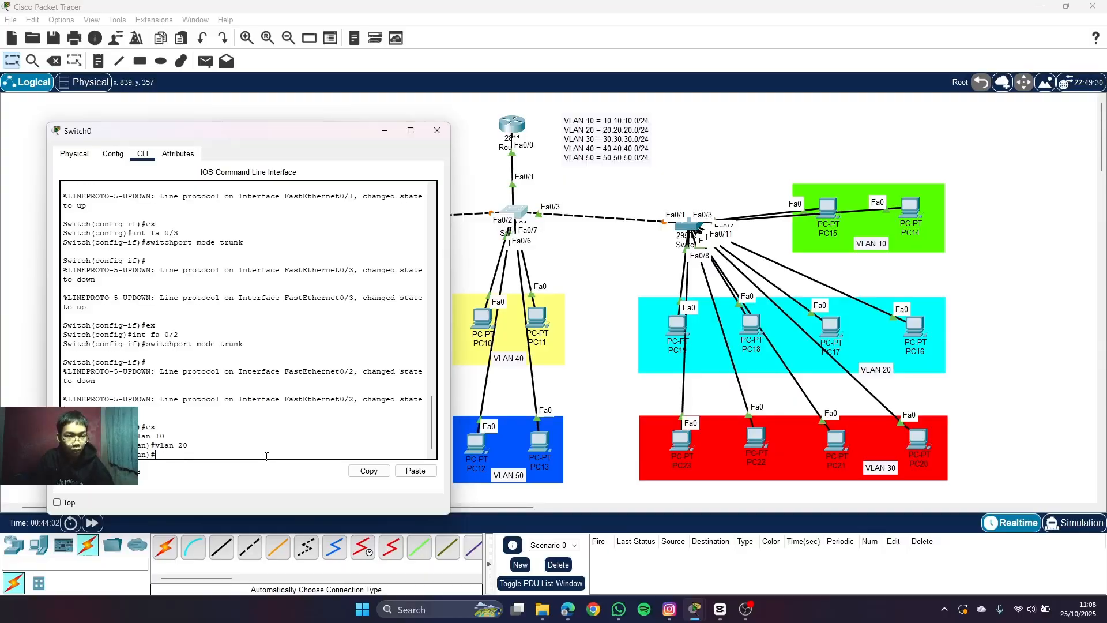
{"action": "type", "text": "vlan 30"}
{"action": "key", "text": "Return"}
- Create VLANs 40 and 50 on Switch0 and exit VLAN configuration mode
{"action": "type", "text": "vlan"}
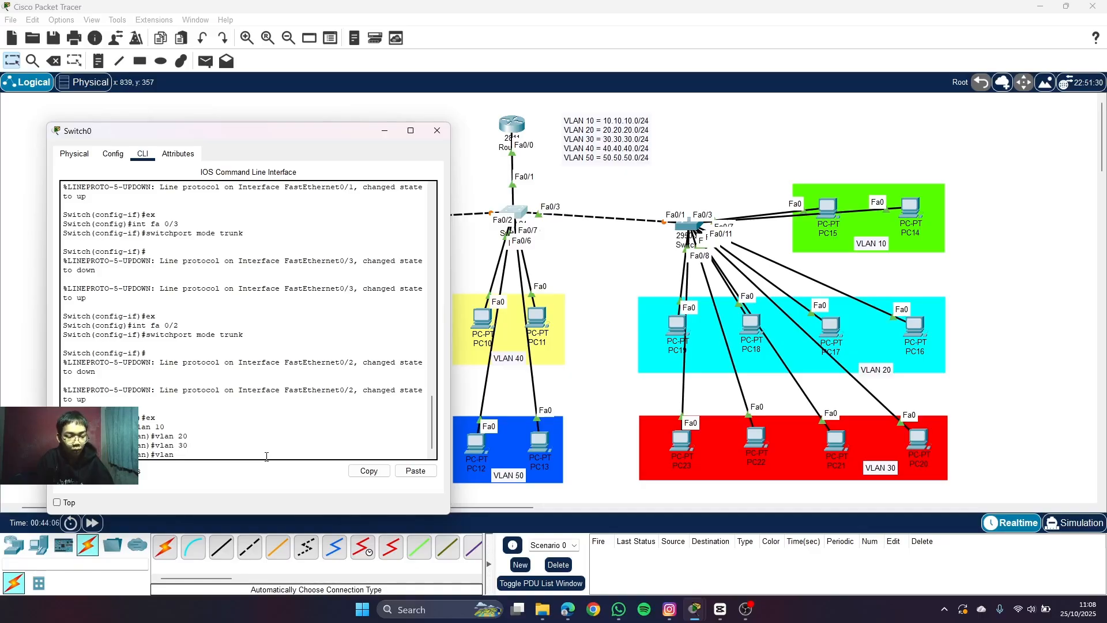
{"action": "type", "text": " 40"}
{"action": "key", "text": "Return"}
{"action": "type", "text": "vl"}
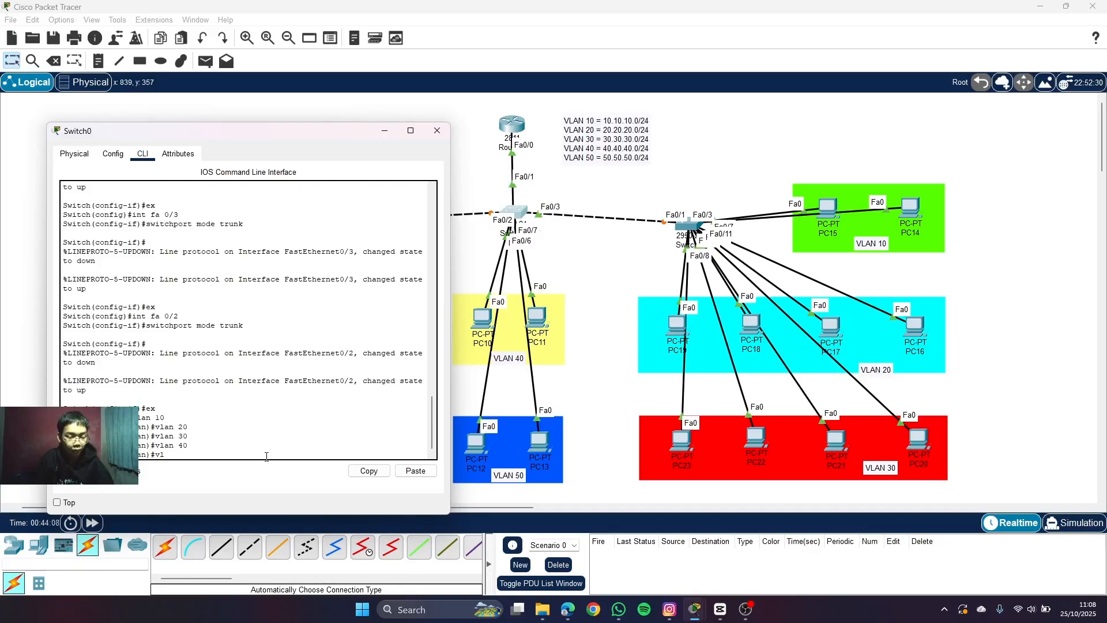
{"action": "type", "text": "an 50"}
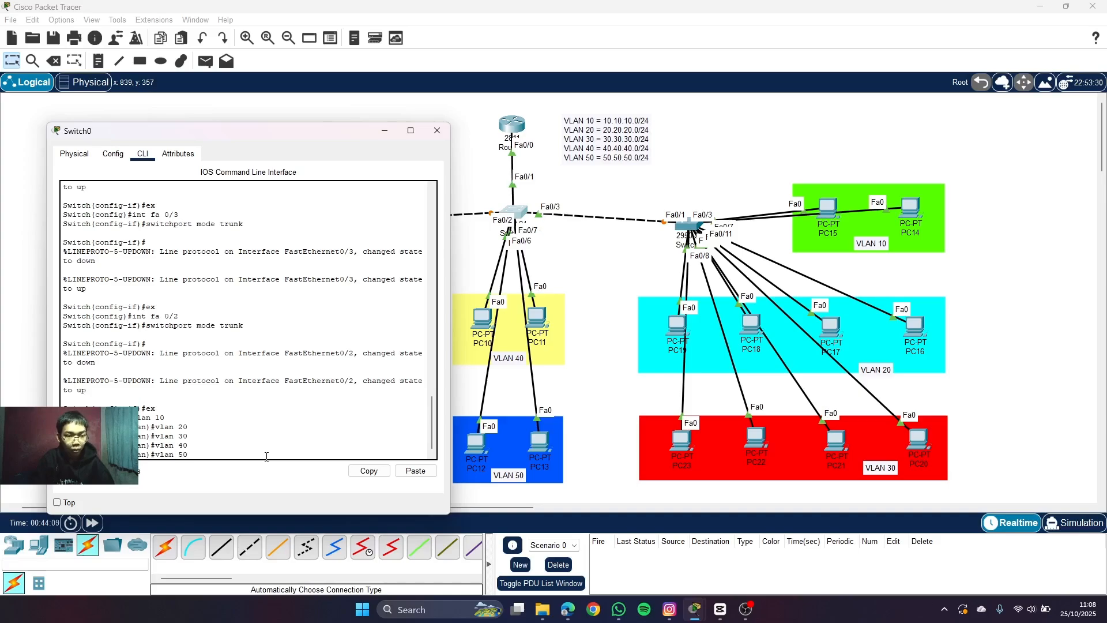
{"action": "key", "text": "Return"}
{"action": "type", "text": "e"}
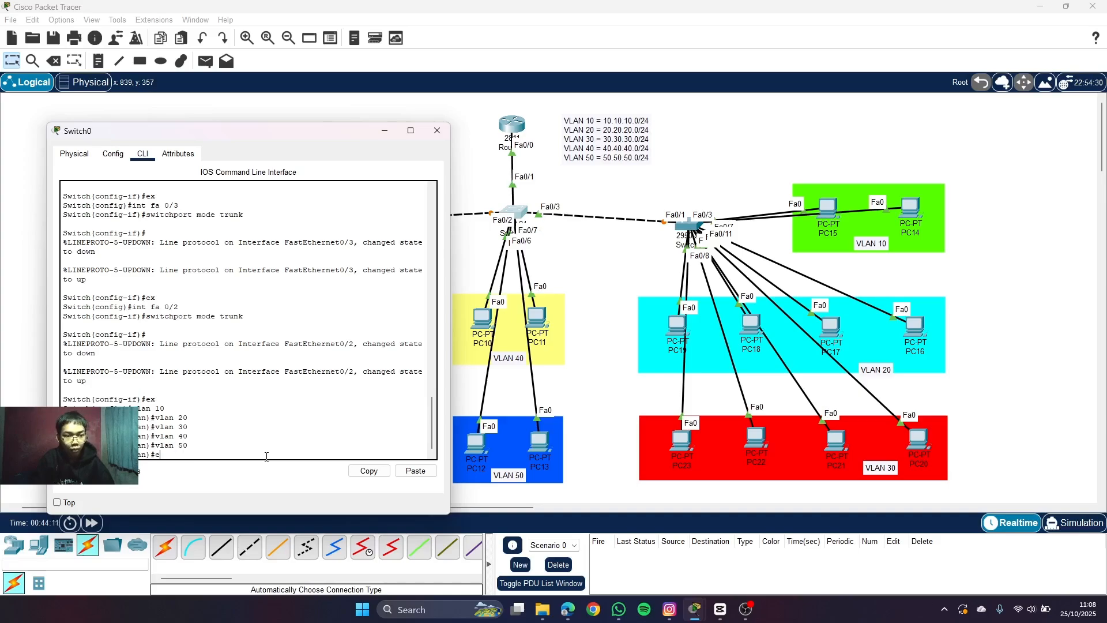
{"action": "type", "text": "x"}
{"action": "key", "text": "Return"}
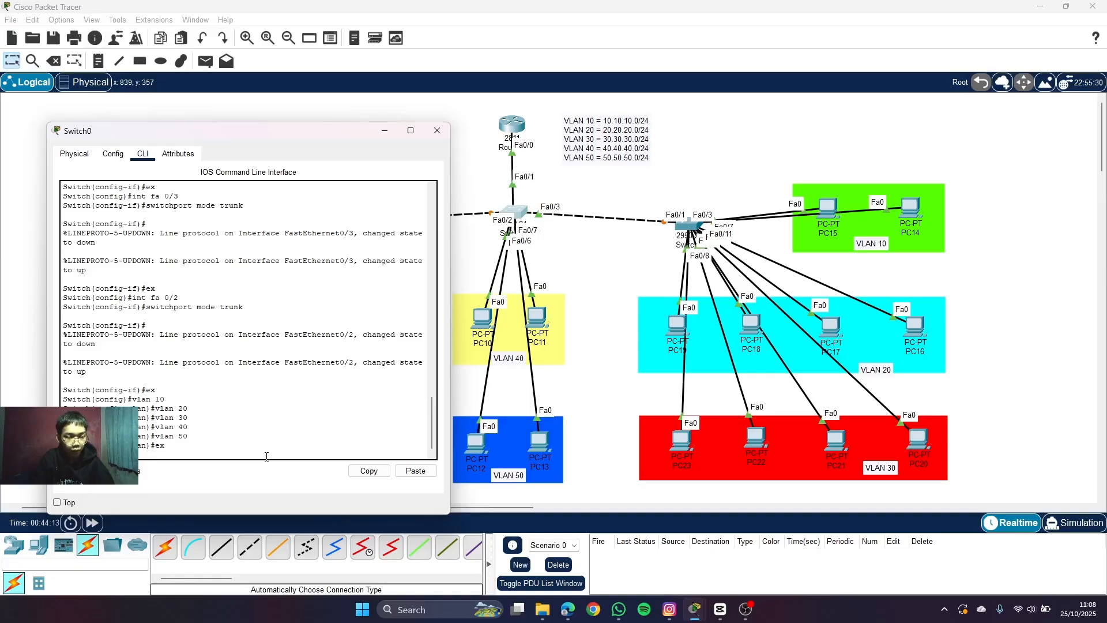
- Try to list the switch's VLANs with the commands do show int vlan br and do show ip vlan
{"action": "type", "text": "do show i"}
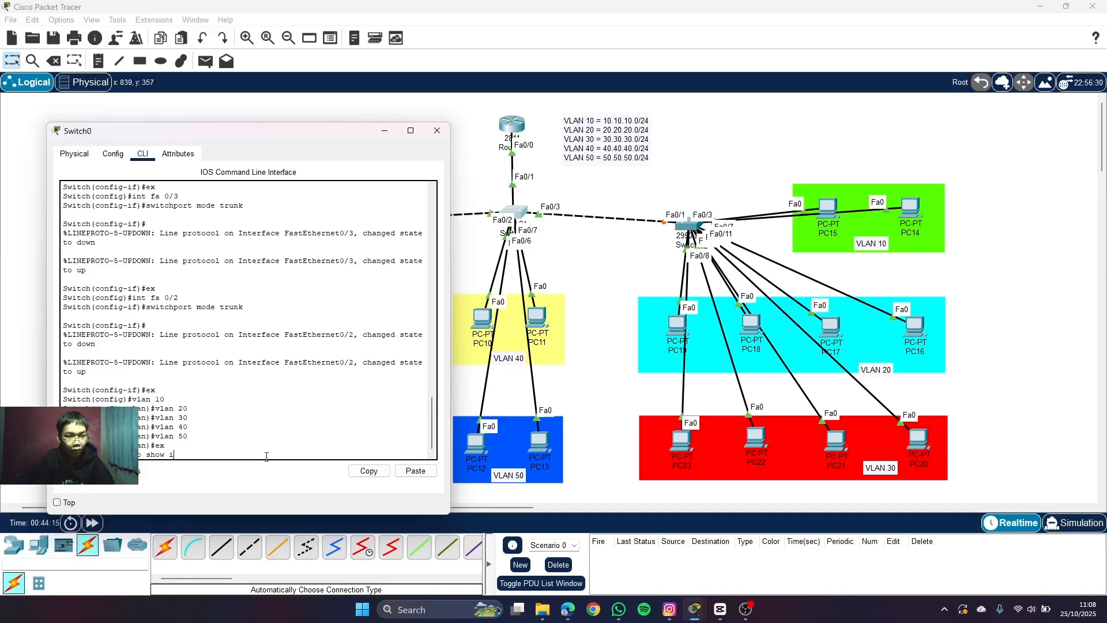
{"action": "key", "text": "BackSpace"}
{"action": "type", "text": "int vlan"}
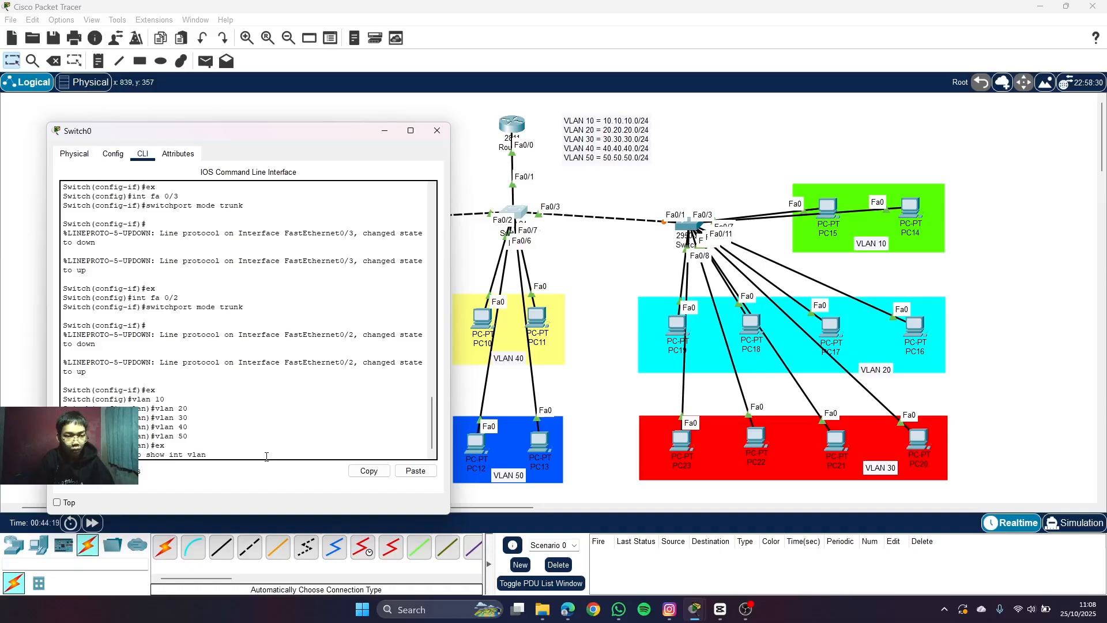
{"action": "type", "text": " br"}
{"action": "key", "text": "Return"}
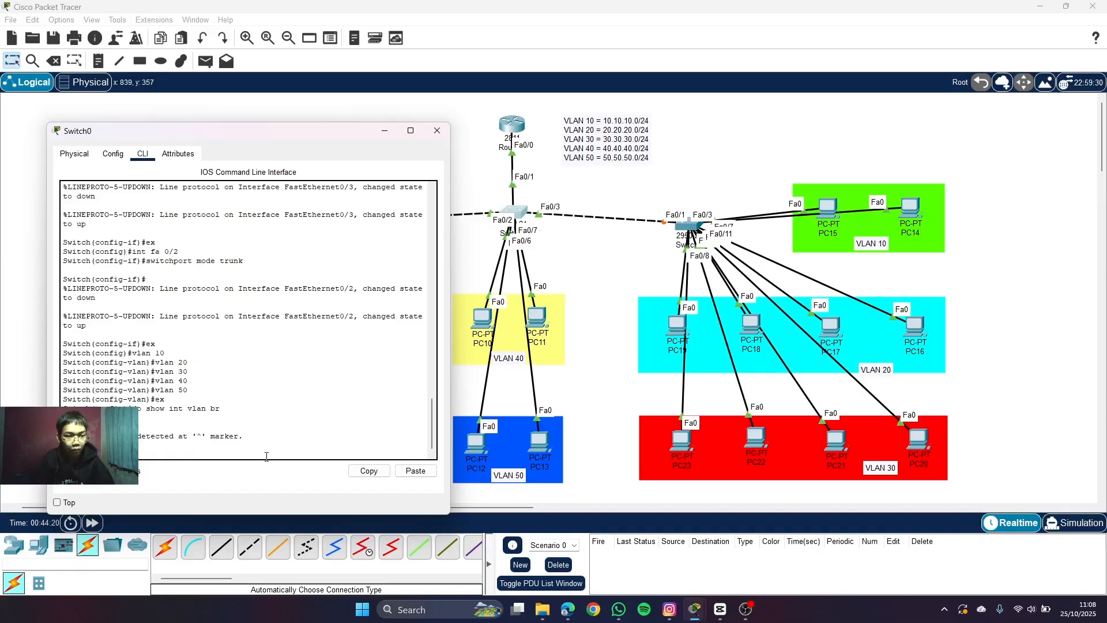
{"action": "type", "text": "do show ip vlan"}
{"action": "key", "text": "Return"}
- Display Switch0's VLAN summary with the command do show vlan br
{"action": "type", "text": "do show vlan br"}
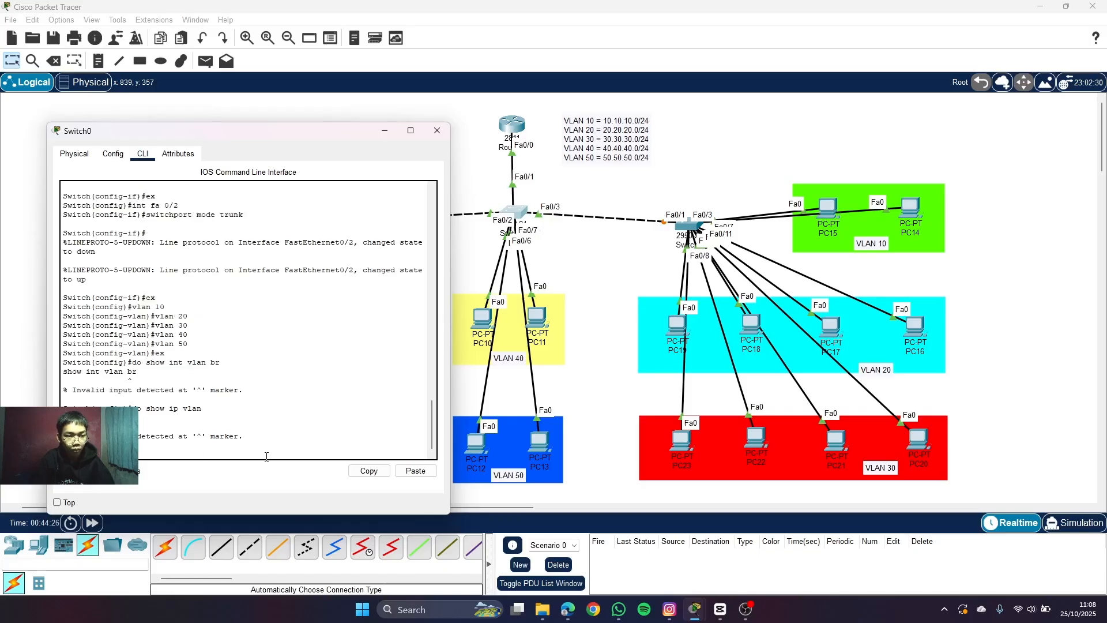
{"action": "key", "text": "Return"}
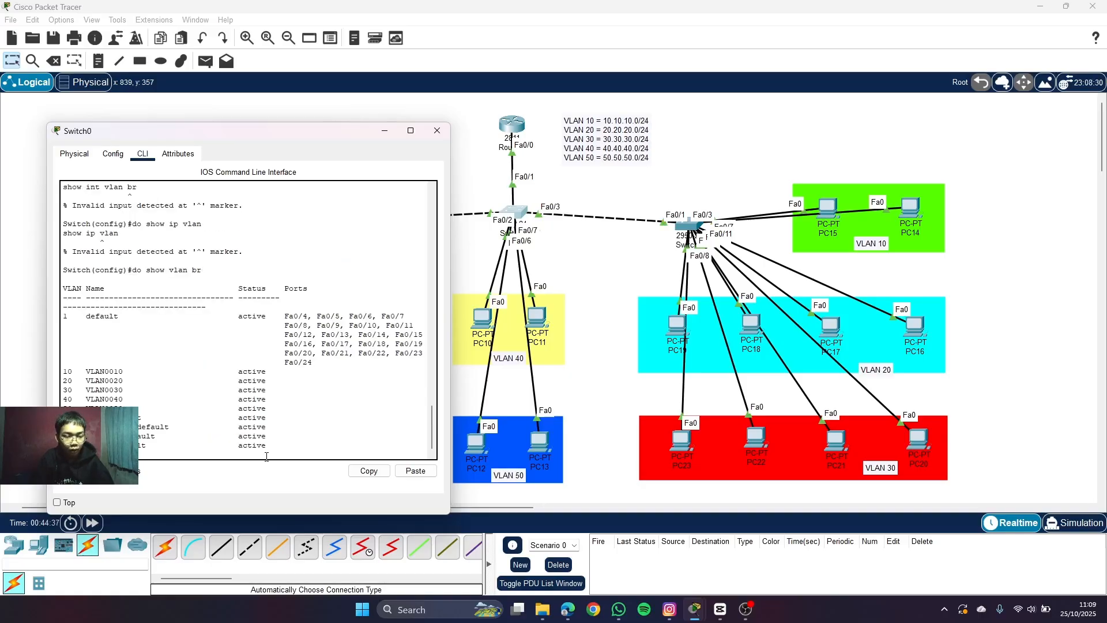
- Display Switch0's VLAN list with do show vlan brief and examine the entries for VLANs 10 to 50
{"action": "type", "text": "do show vlan brie"}
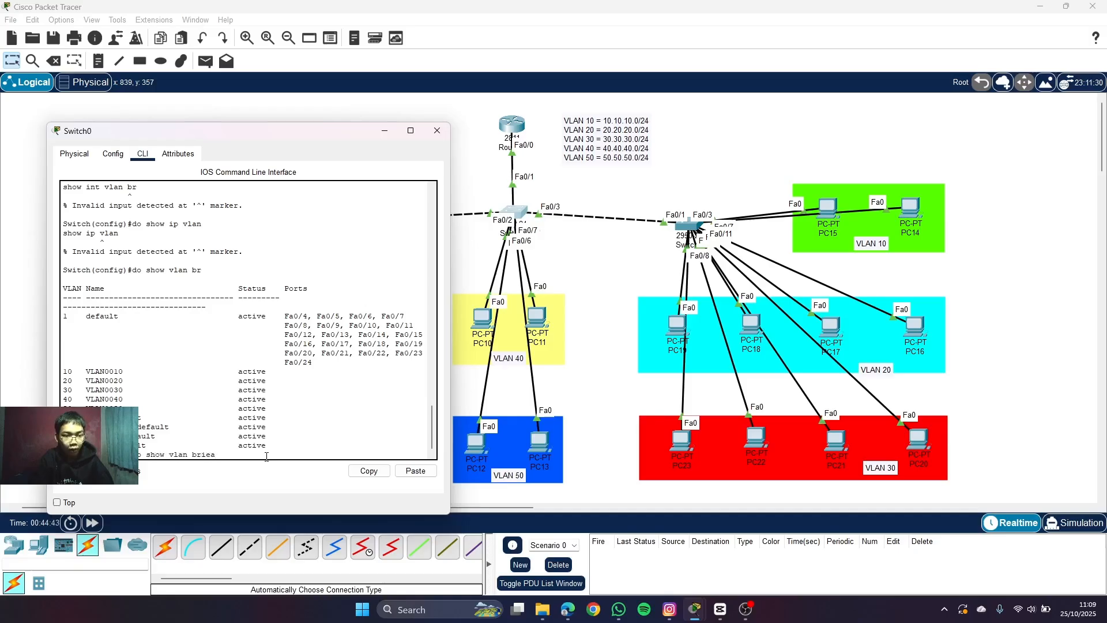
{"action": "type", "text": "f"}
{"action": "key", "text": "Return"}
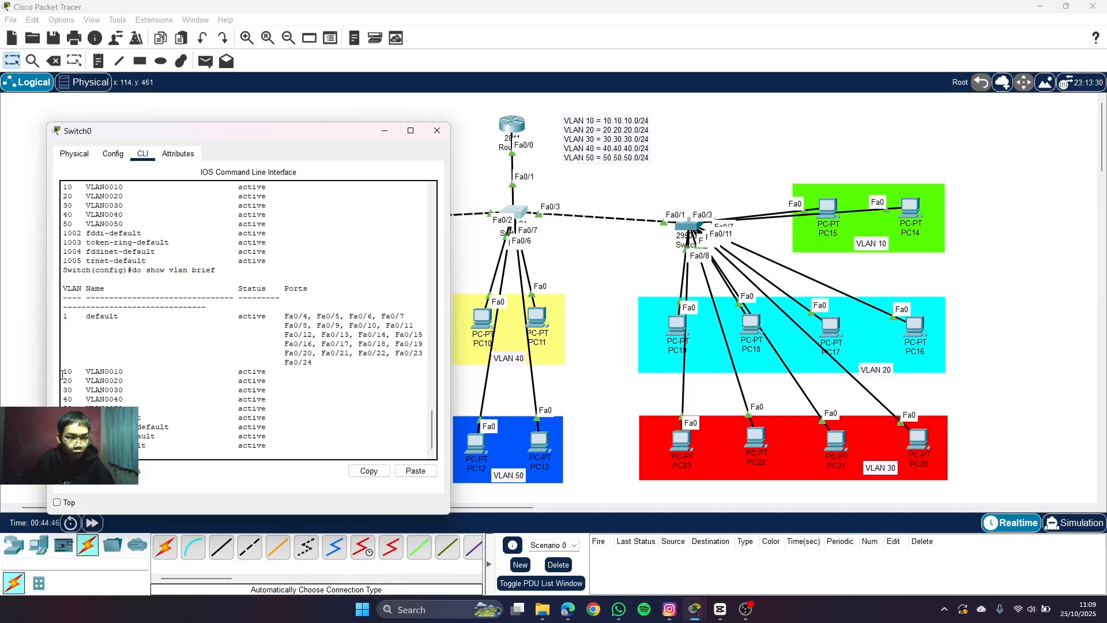
{"action": "left_click_drag", "start_coordinate": [62, 375], "coordinate": [296, 408]}
{"action": "left_click", "coordinate": [297, 408]}
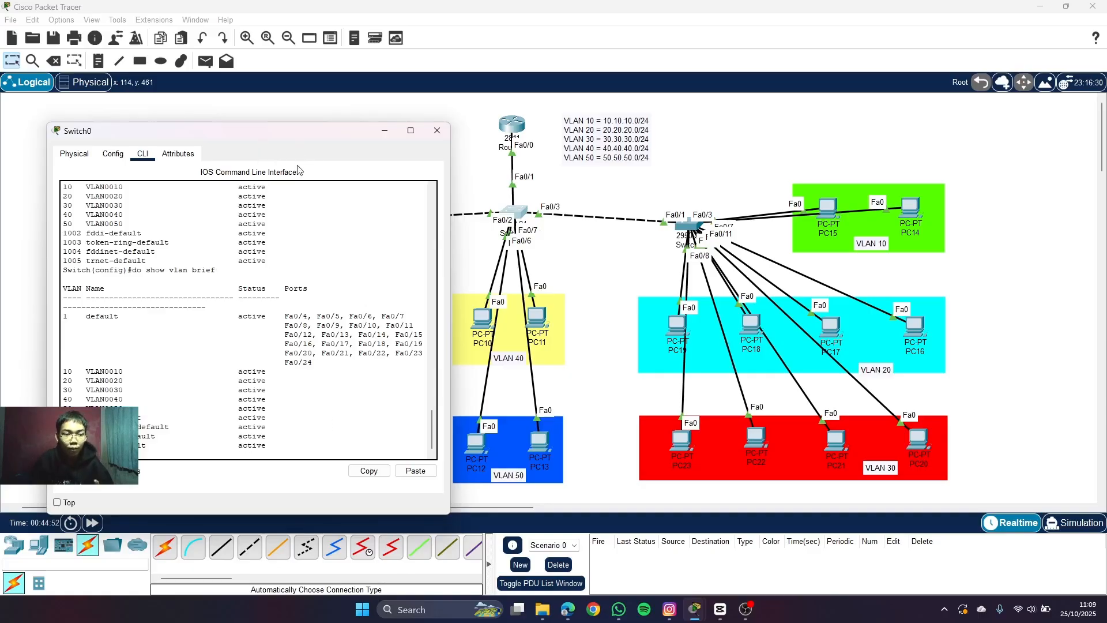
{"action": "left_click_drag", "start_coordinate": [327, 133], "coordinate": [324, 115]}
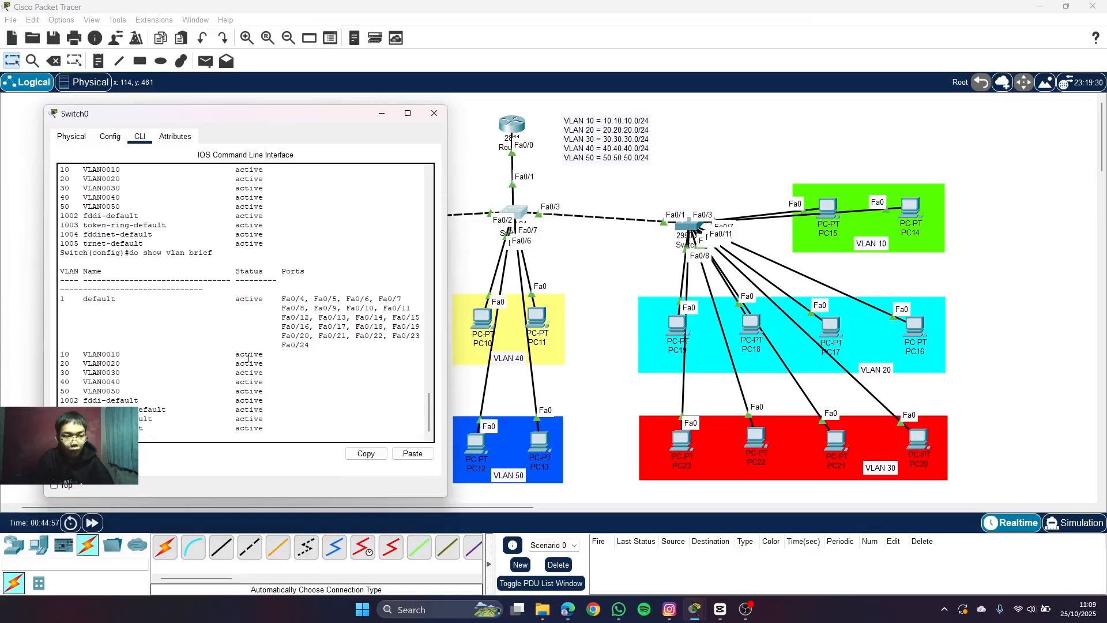
- Enter the interface range fa0/4-5 on Switch0 and set its ports to access mode
{"action": "type", "text": "a fa0/"}
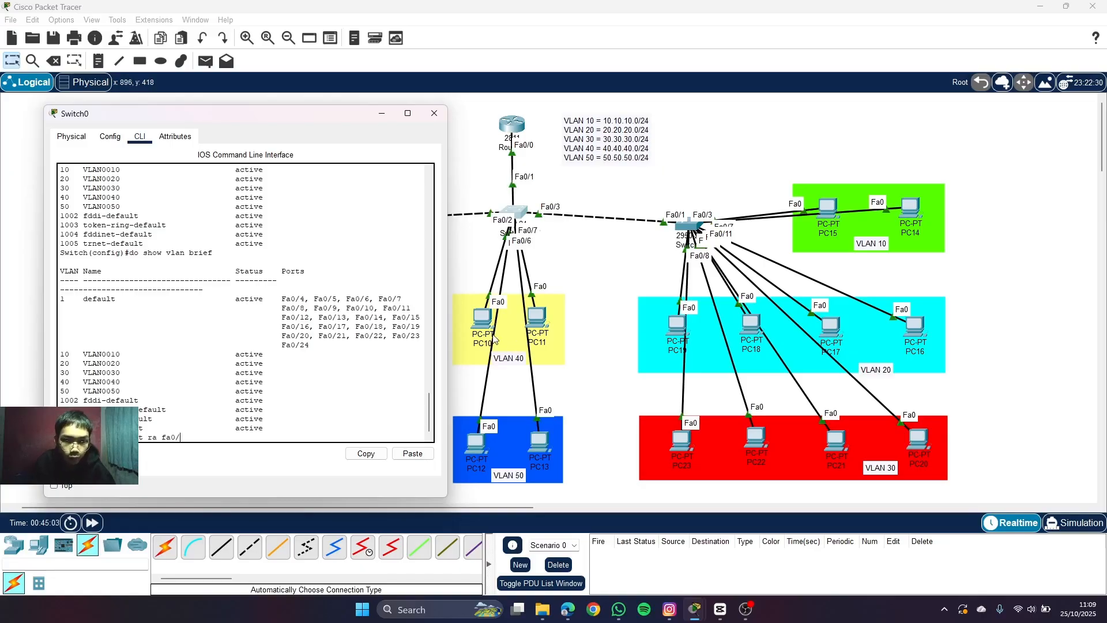
{"action": "left_click_drag", "start_coordinate": [493, 336], "coordinate": [546, 329]}
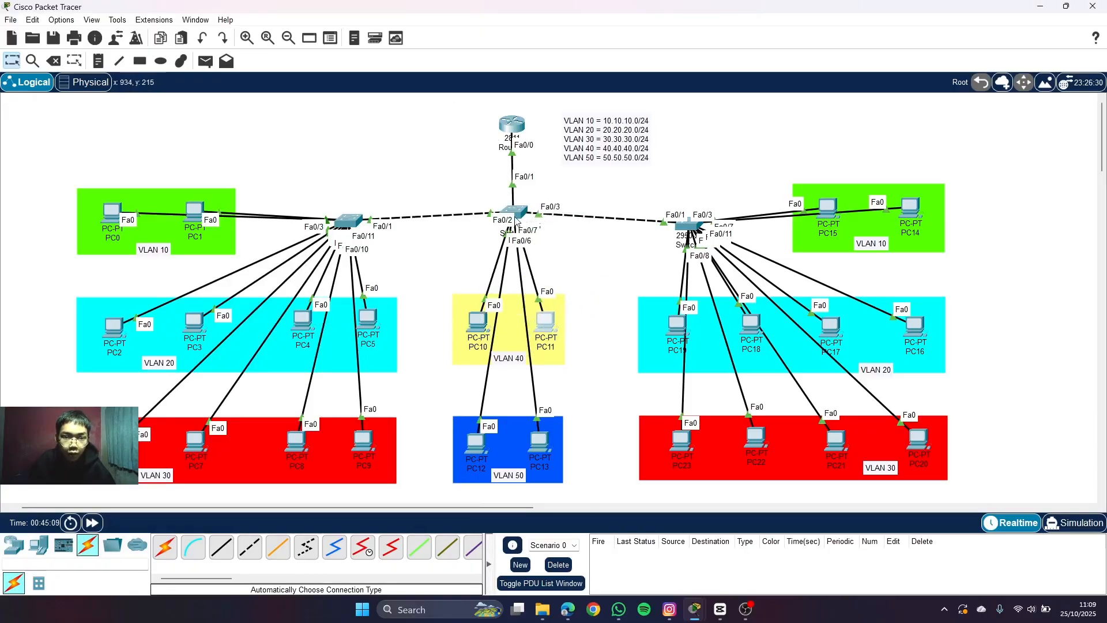
{"action": "left_click", "coordinate": [513, 213]}
{"action": "type", "text": "4"}
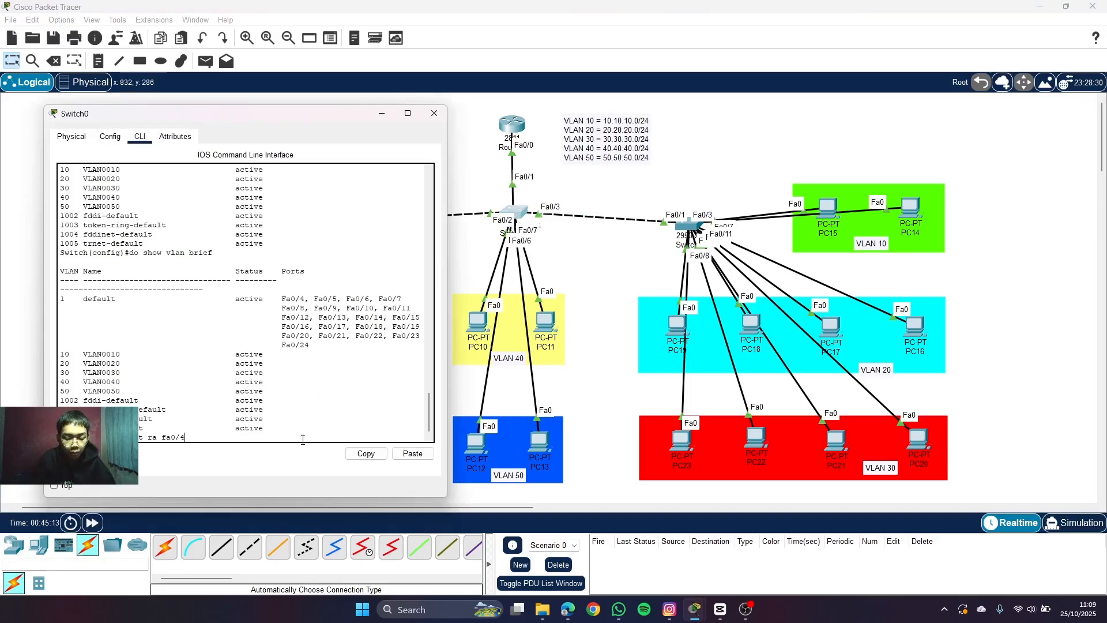
{"action": "type", "text": "-5"}
{"action": "key", "text": "Return"}
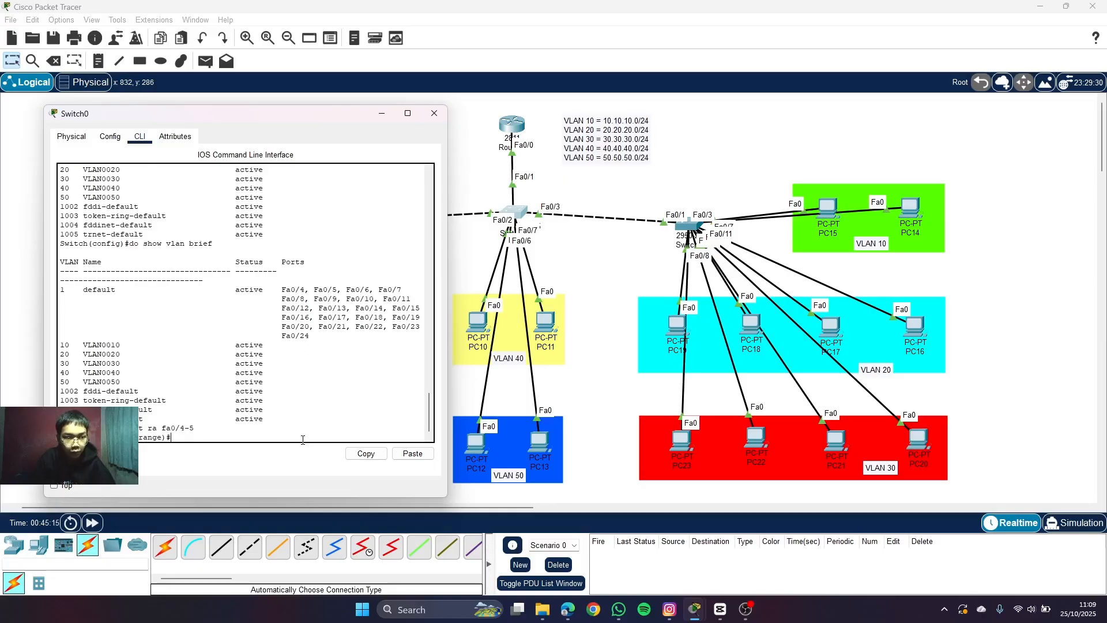
{"action": "type", "text": "swit"}
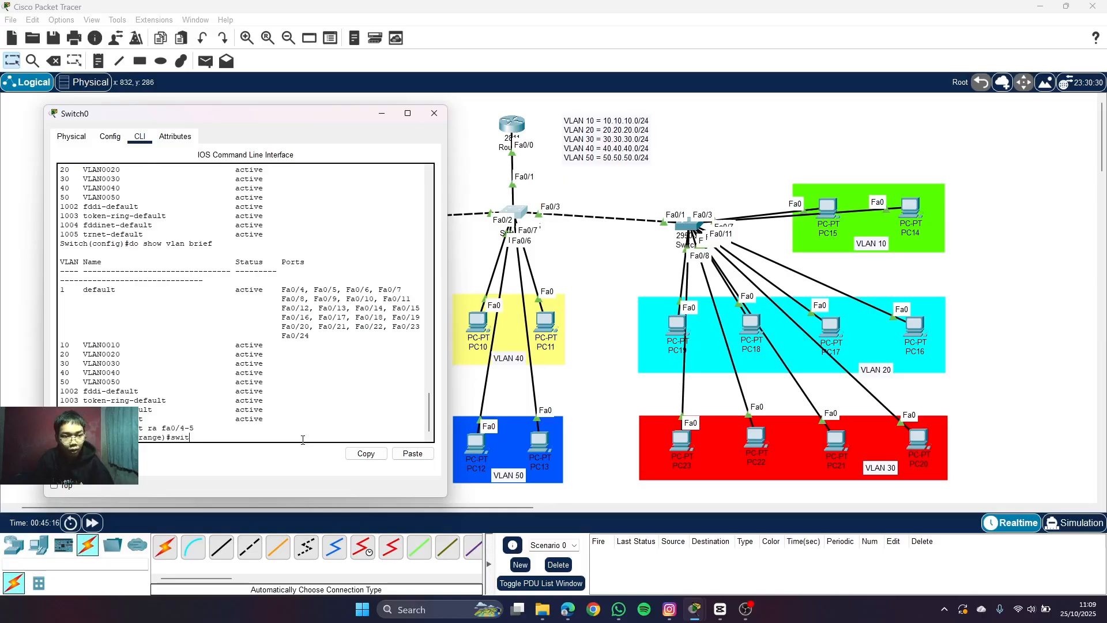
{"action": "type", "text": "hc"}
{"action": "key", "text": "BackSpace"}
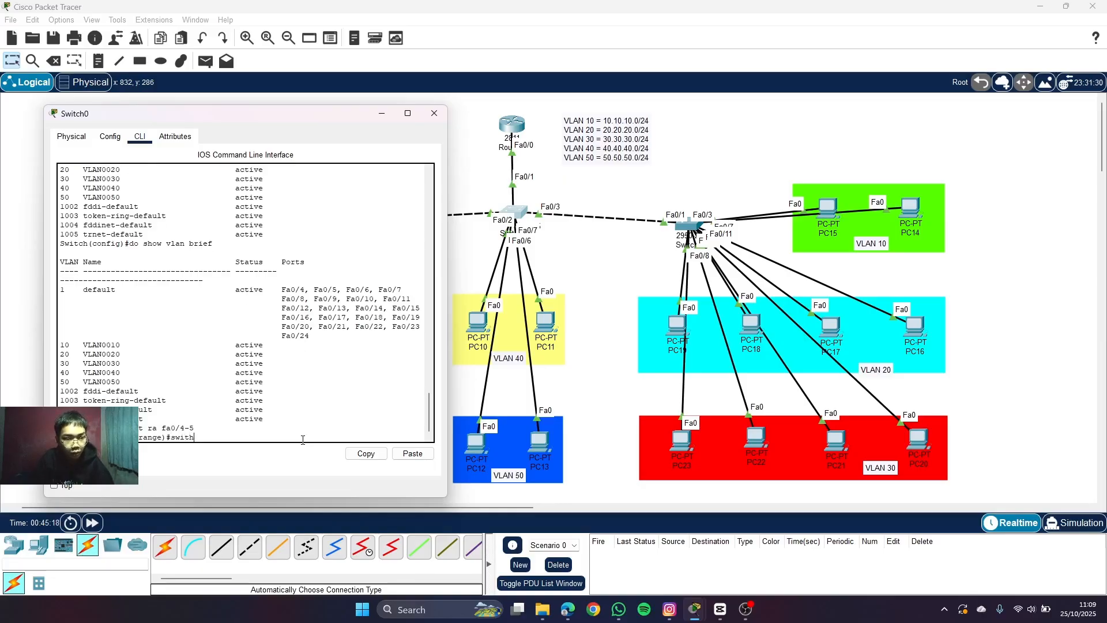
{"action": "key", "text": "BackSpace"}
{"action": "type", "text": "c"}
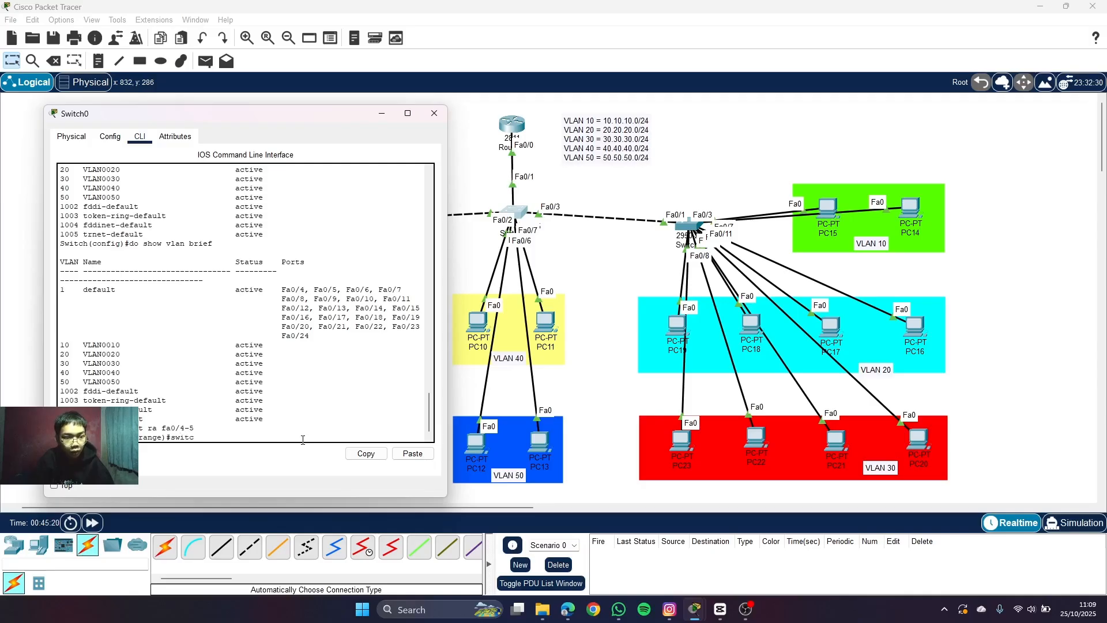
{"action": "type", "text": "hport m"}
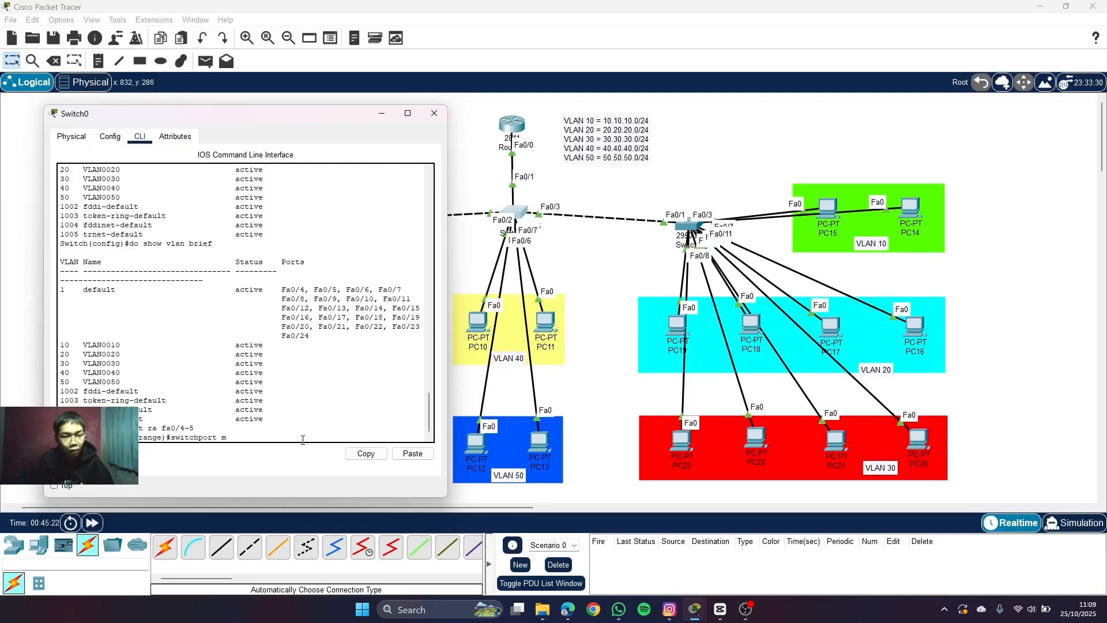
{"action": "type", "text": "ode access"}
{"action": "key", "text": "Return"}
- Assign the ports in range fa0/4-5 to VLAN 40 and exit the range configuration
{"action": "type", "text": "switchp"}
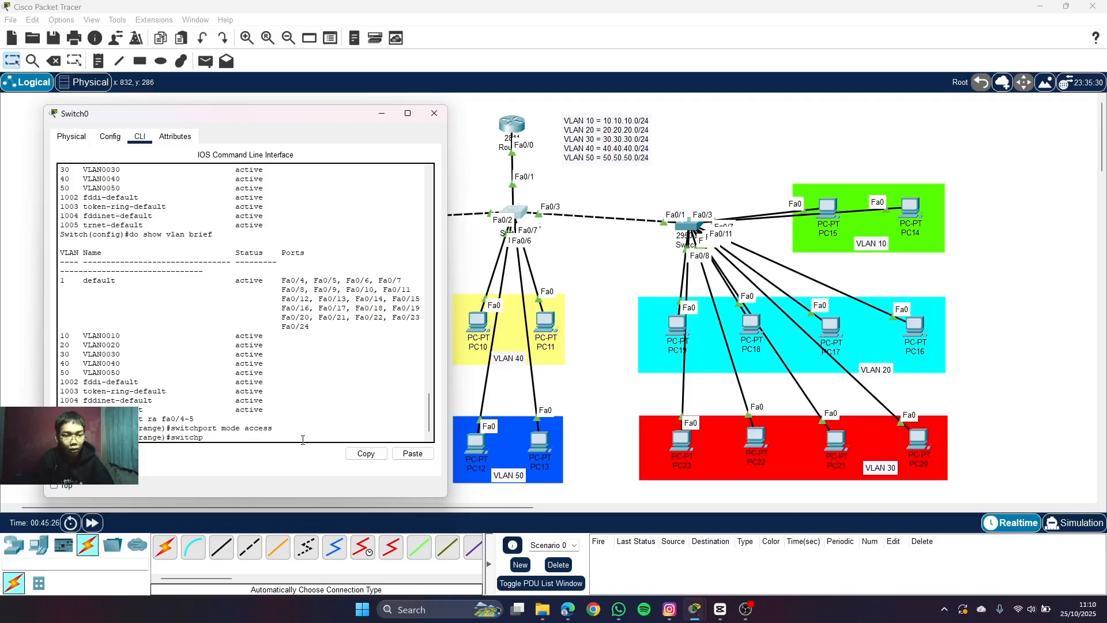
{"action": "type", "text": "ort "}
{"action": "type", "text": "s"}
{"action": "type", "text": "ccess vlan"}
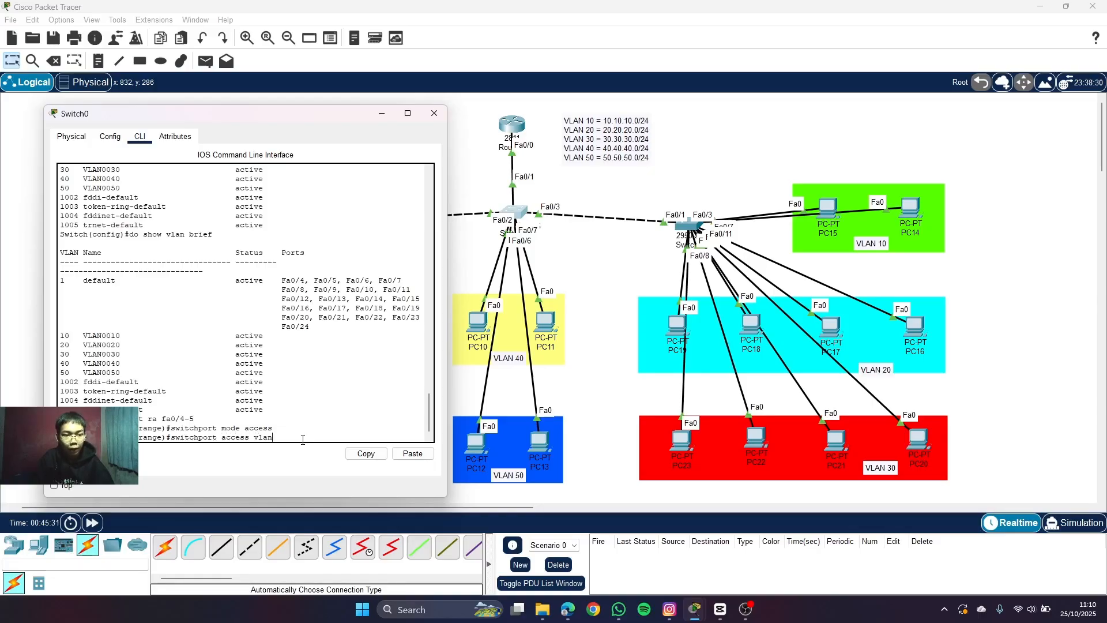
{"action": "type", "text": " 40"}
{"action": "key", "text": "Return"}
{"action": "type", "text": "ex"}
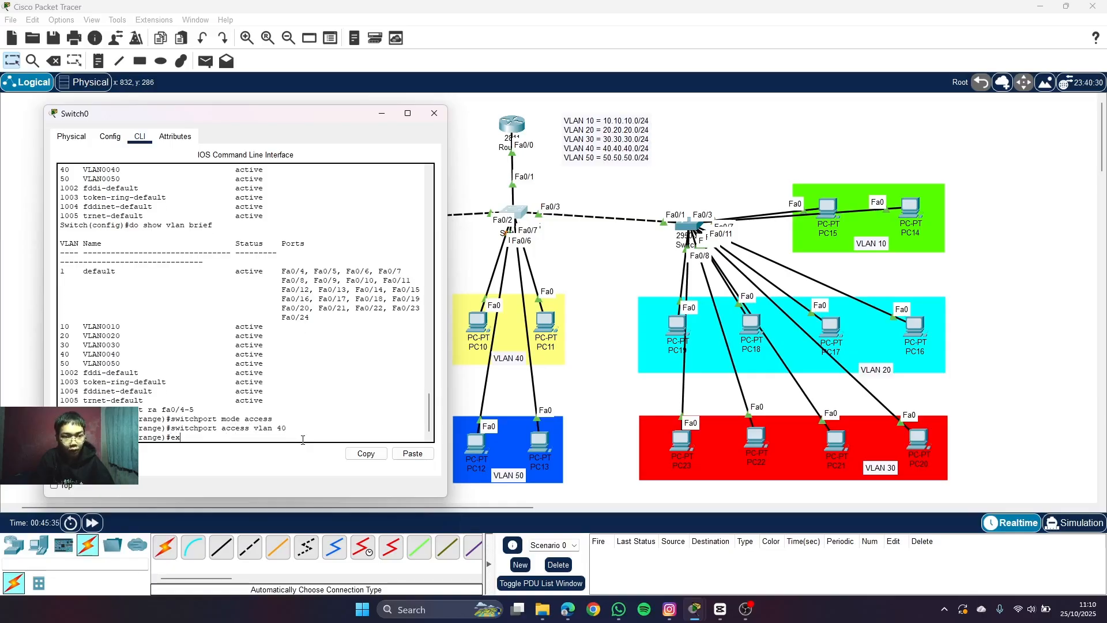
- Enter the interface range fa0/6-7 on Switch0 and set its ports to access mode
{"action": "type", "text": "t fa"}
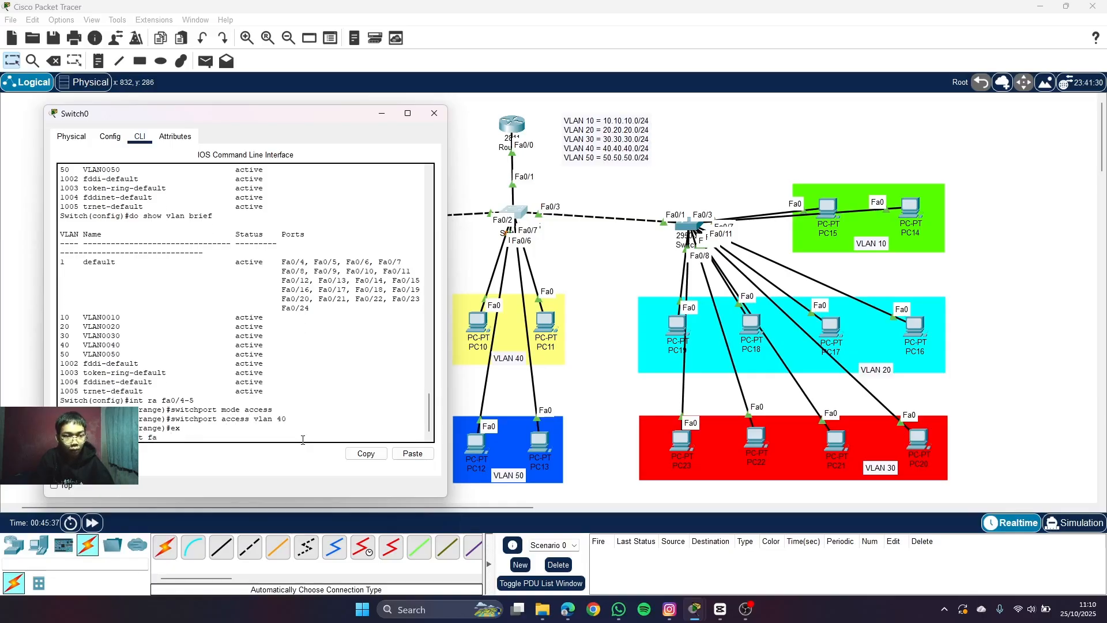
{"action": "key", "text": "BackSpace"}
{"action": "key", "text": "BackSpace"}
{"action": "type", "text": "ra fa0/6"}
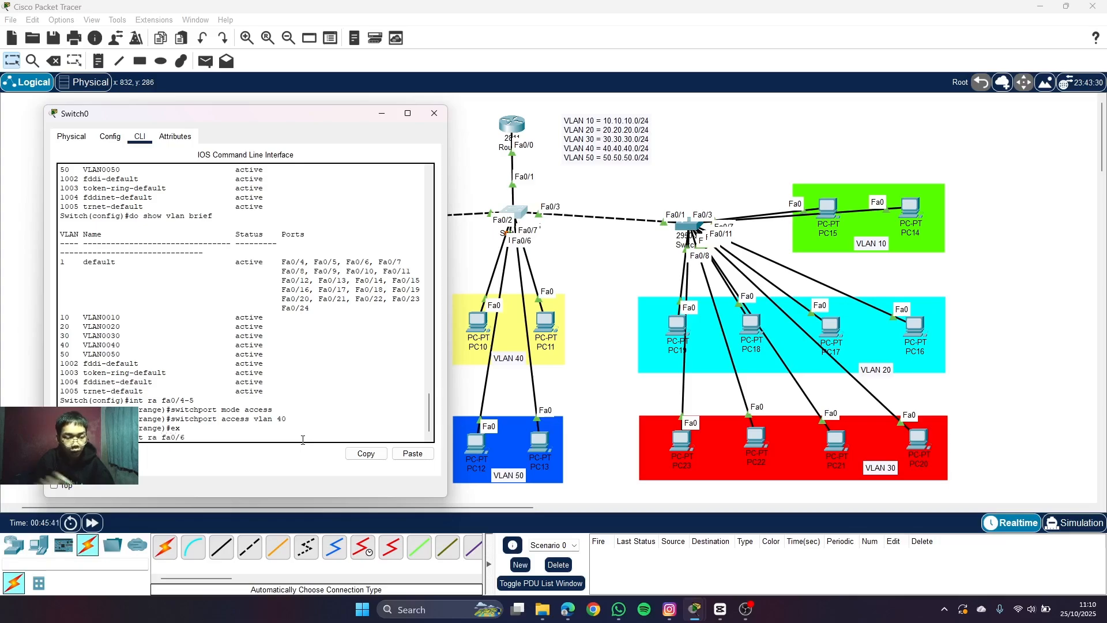
{"action": "left_click", "coordinate": [478, 444]}
{"action": "left_click_drag", "start_coordinate": [477, 444], "coordinate": [537, 445]}
{"action": "left_click", "coordinate": [519, 211]}
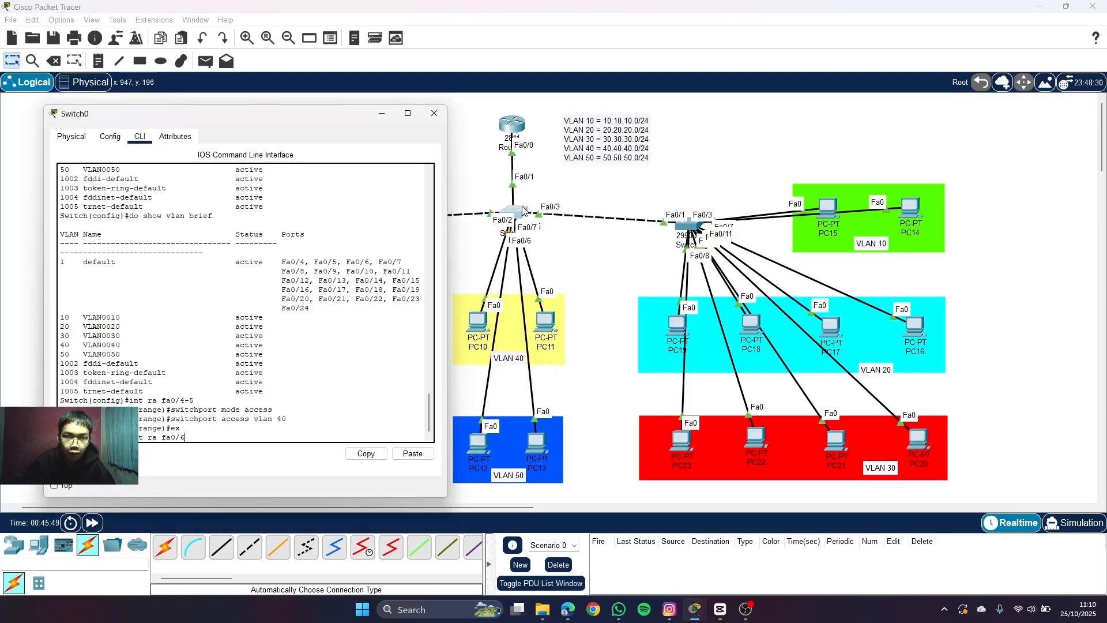
{"action": "type", "text": "-7"}
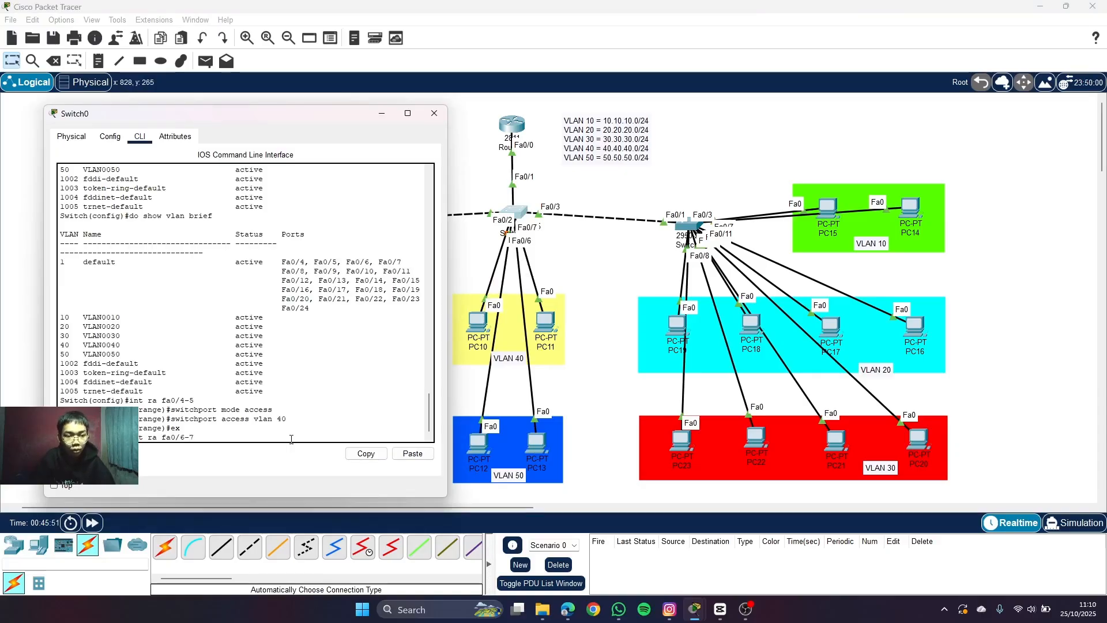
{"action": "key", "text": "Return"}
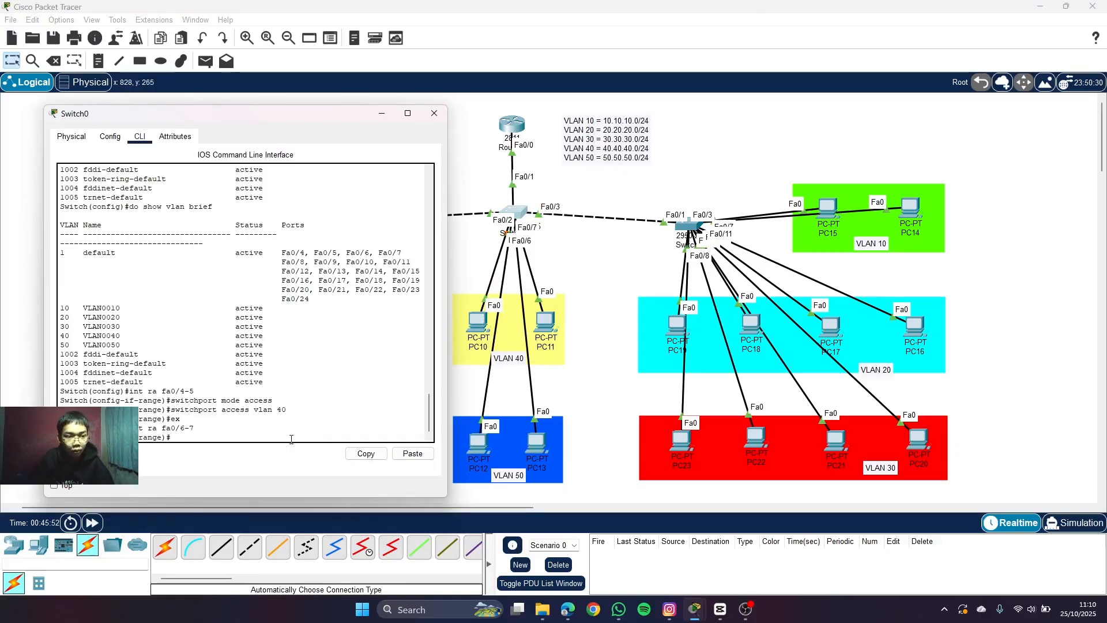
{"action": "type", "text": "switchpor"}
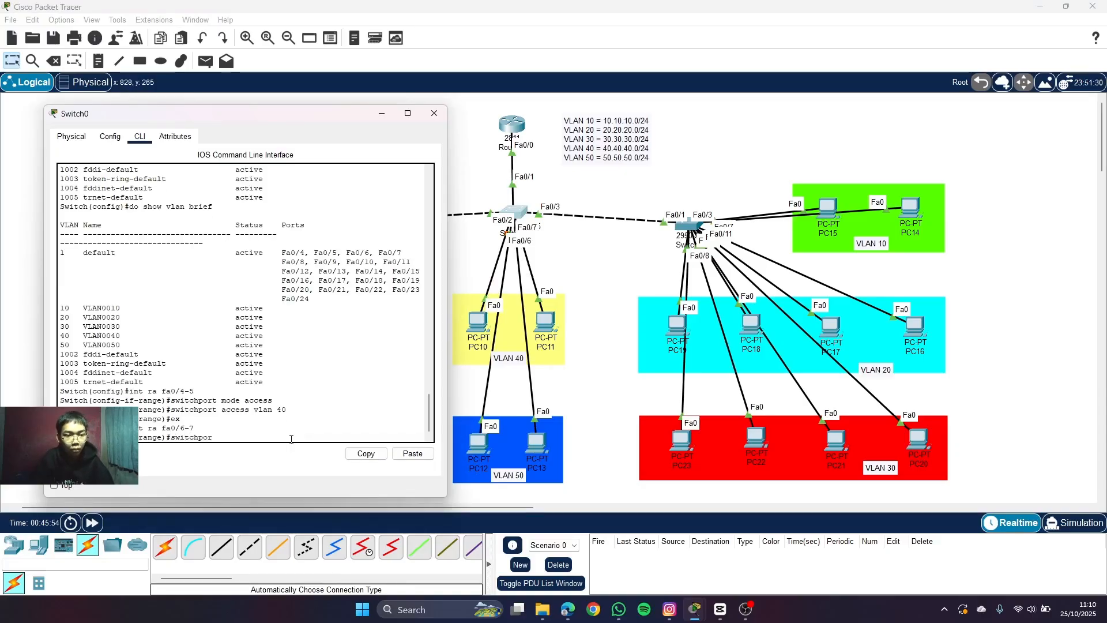
{"action": "type", "text": "t mode access"}
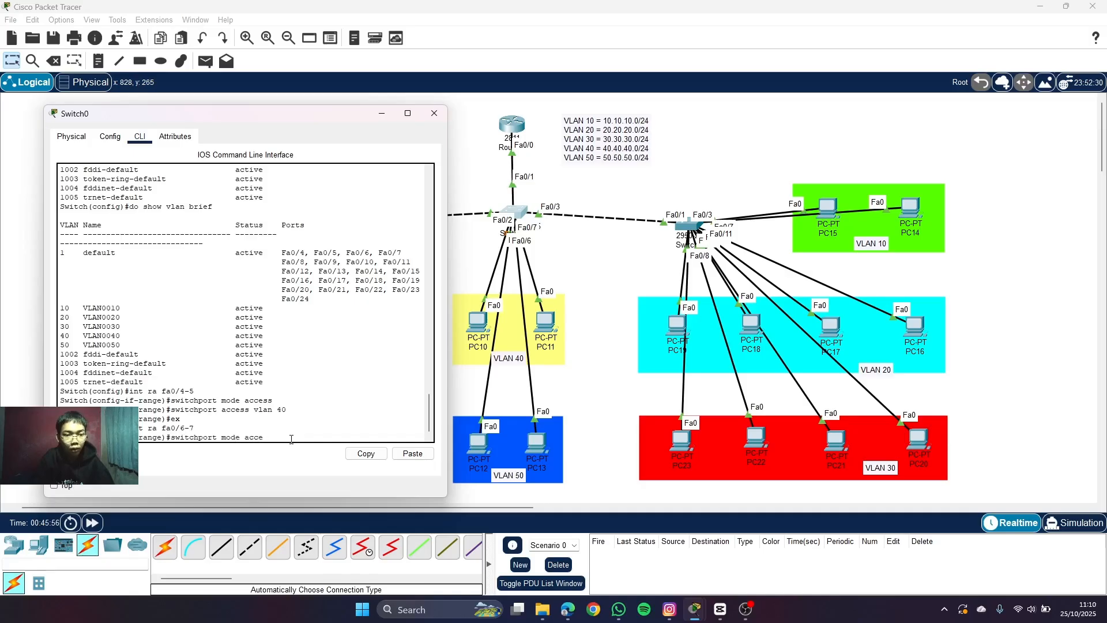
{"action": "key", "text": "Return"}
- Assign the ports in range fa0/6-7 to VLAN 50 and exit the range configuration
{"action": "type", "text": "switch"}
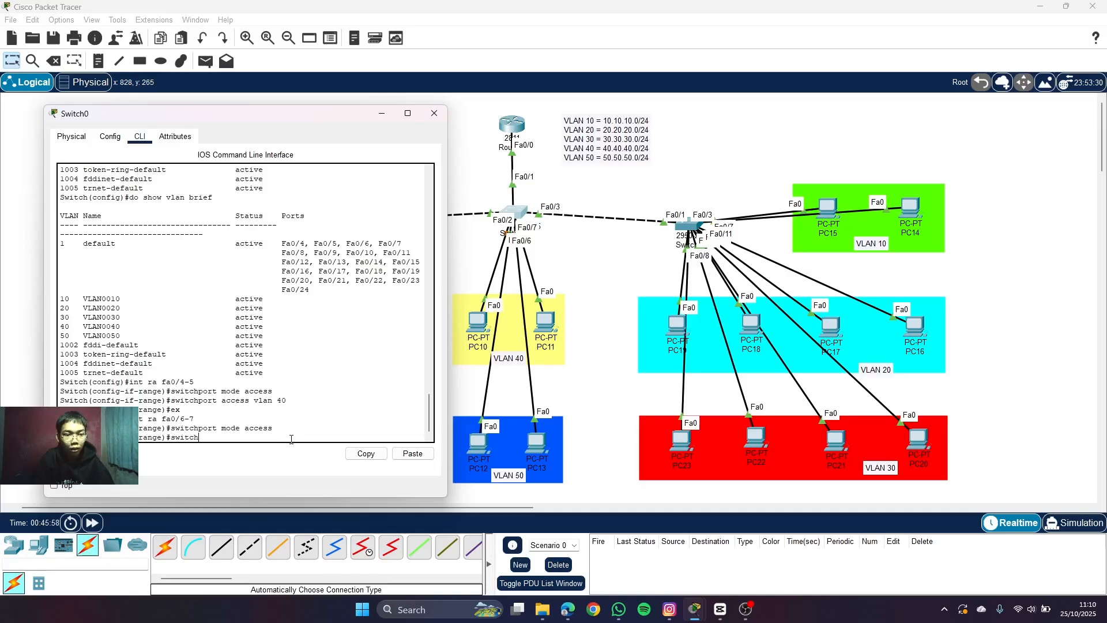
{"action": "type", "text": "port access vlan 50"}
{"action": "key", "text": "Return"}
{"action": "type", "text": "e)#e"}
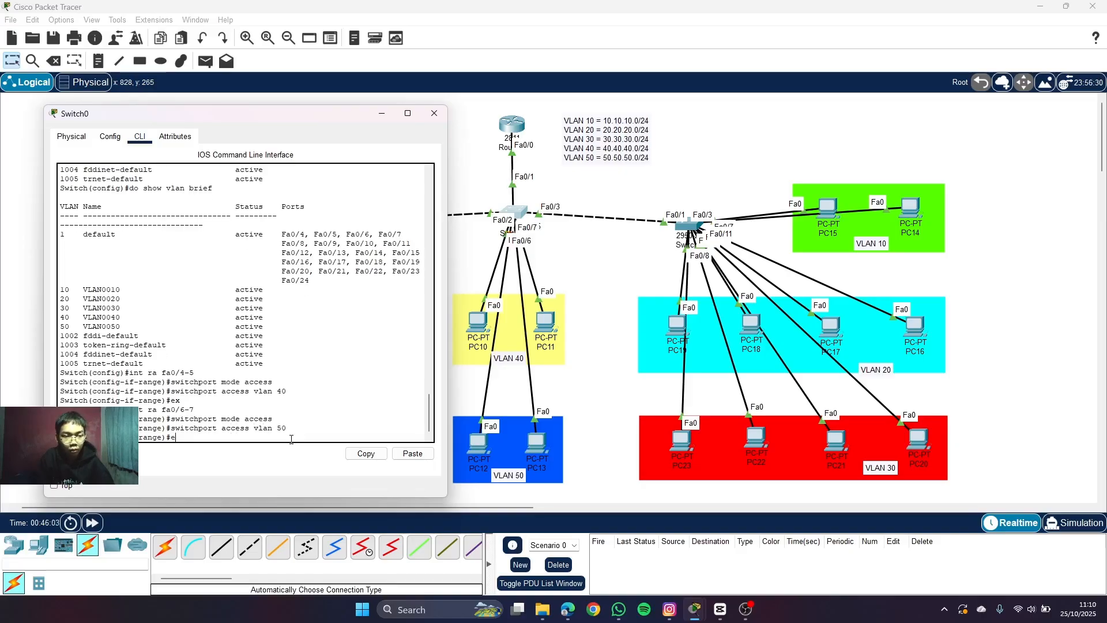
{"action": "type", "text": "x"}
{"action": "key", "text": "Return"}
- Check the ports assigned to VLANs 40 and 50 with do show vlan br, then close Switch0's window
{"action": "type", "text": "s"}
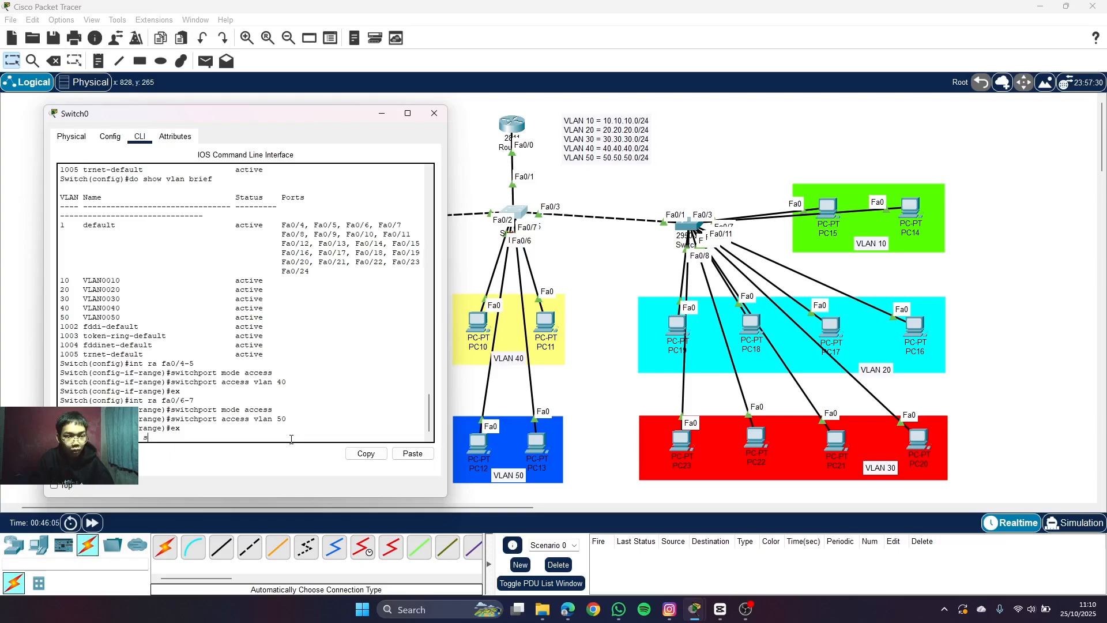
{"action": "type", "text": "how vlan"}
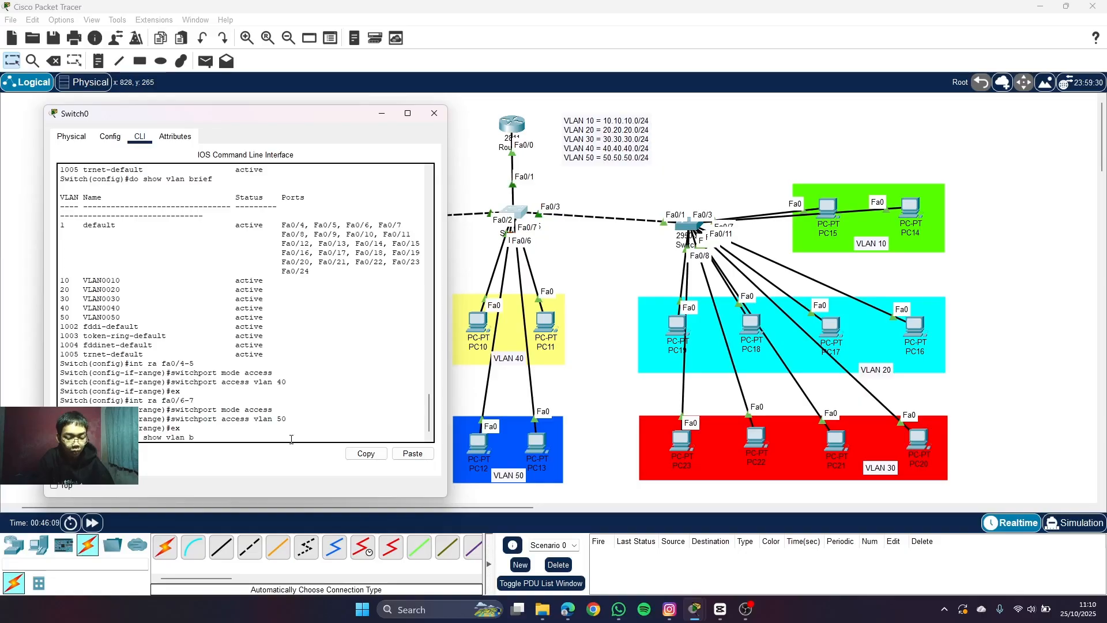
{"action": "type", "text": "br"}
{"action": "key", "text": "Return"}
{"action": "scroll", "coordinate": [292, 439], "scroll_direction": "up", "scroll_amount": 2}
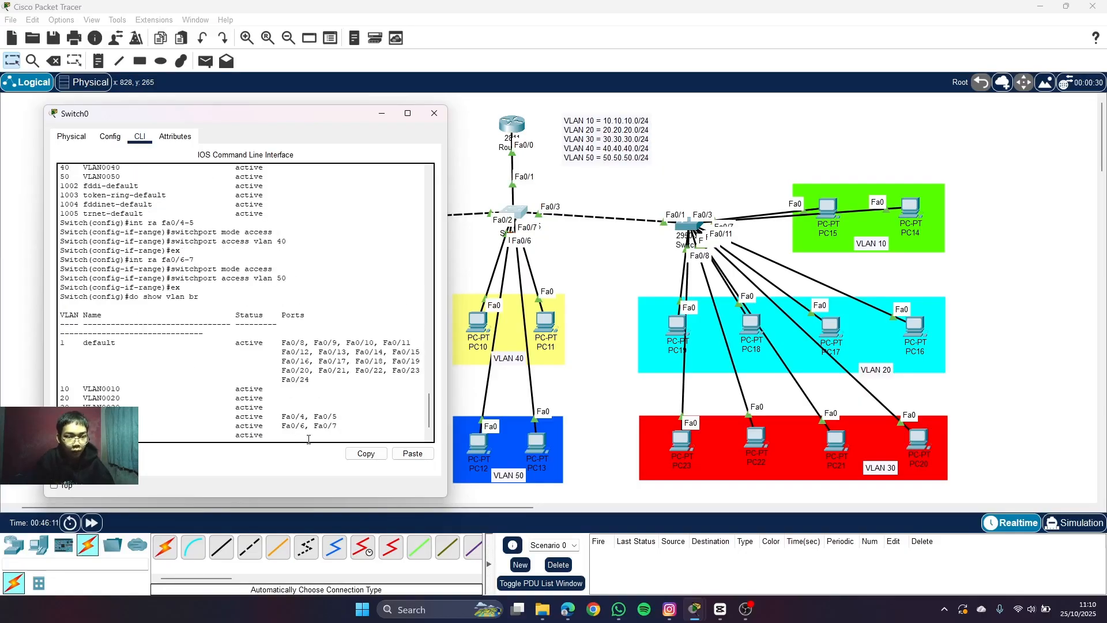
{"action": "scroll", "coordinate": [292, 439], "scroll_direction": "down", "scroll_amount": 2}
{"action": "left_click_drag", "start_coordinate": [339, 398], "coordinate": [159, 389]}
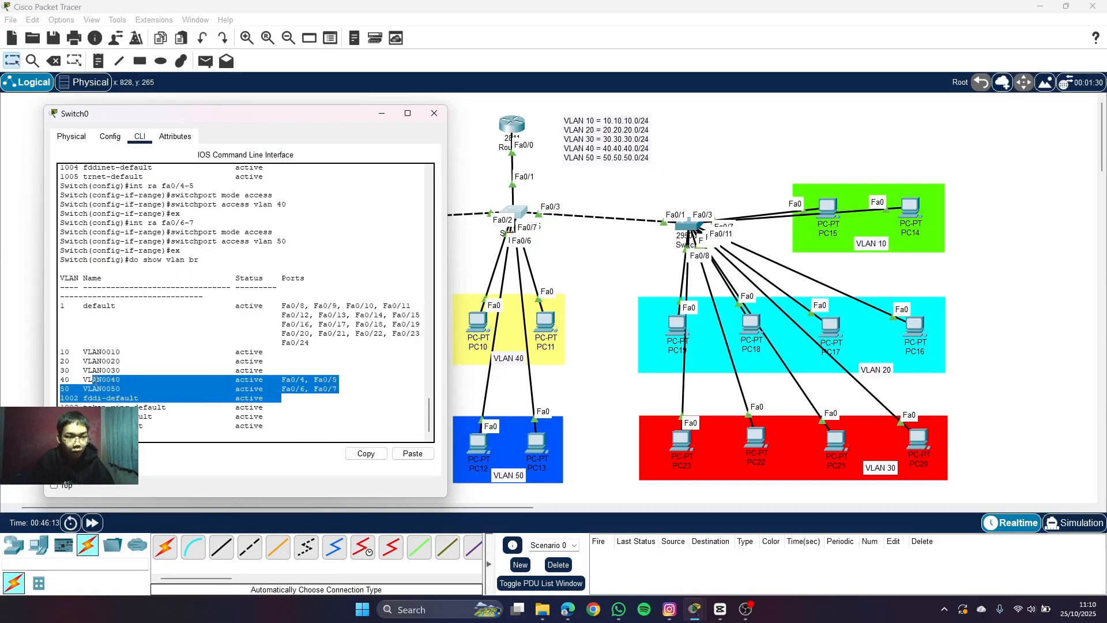
{"action": "left_click", "coordinate": [390, 378]}
{"action": "left_click_drag", "start_coordinate": [340, 390], "coordinate": [58, 381]}
{"action": "left_click", "coordinate": [326, 384]}
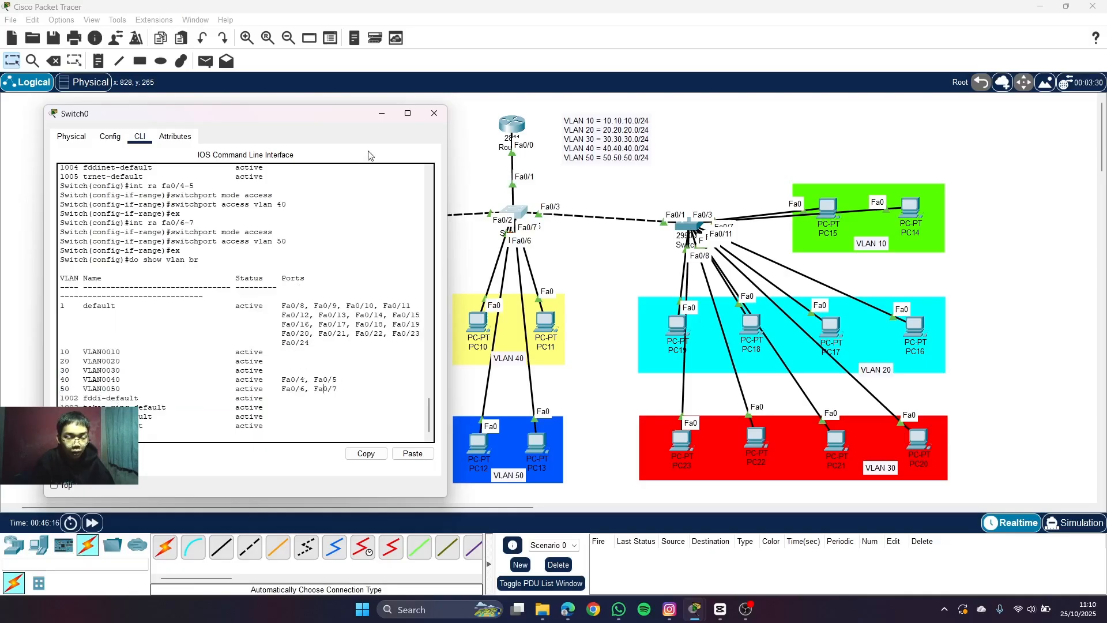
{"action": "left_click", "coordinate": [427, 116]}
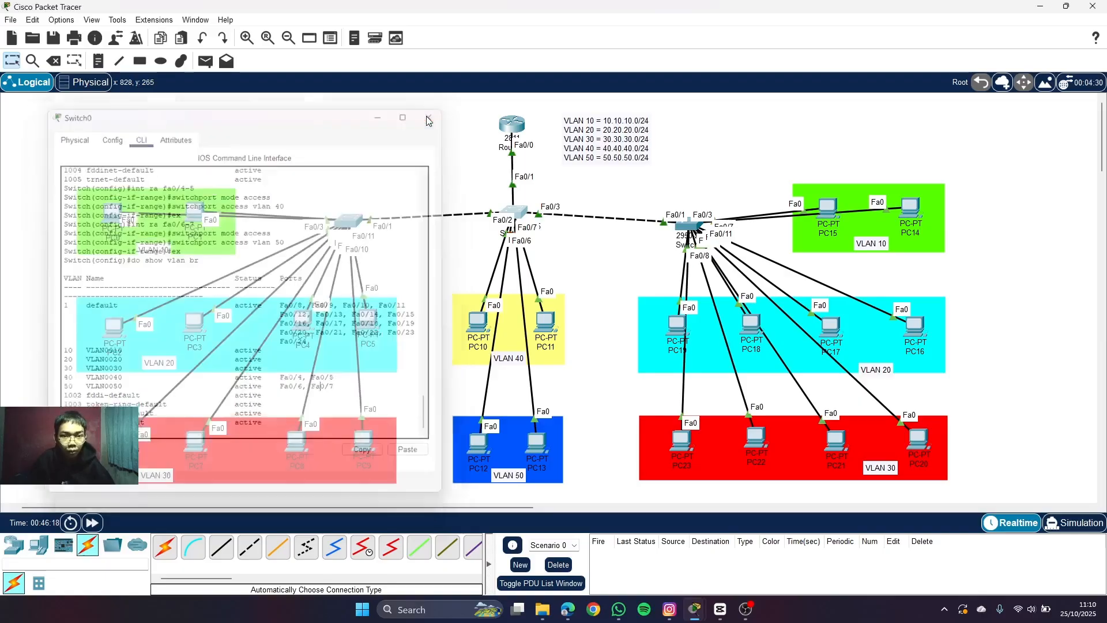
- Open Switch1's command line and enter global configuration mode with en and conf t
{"action": "left_click", "coordinate": [353, 221]}
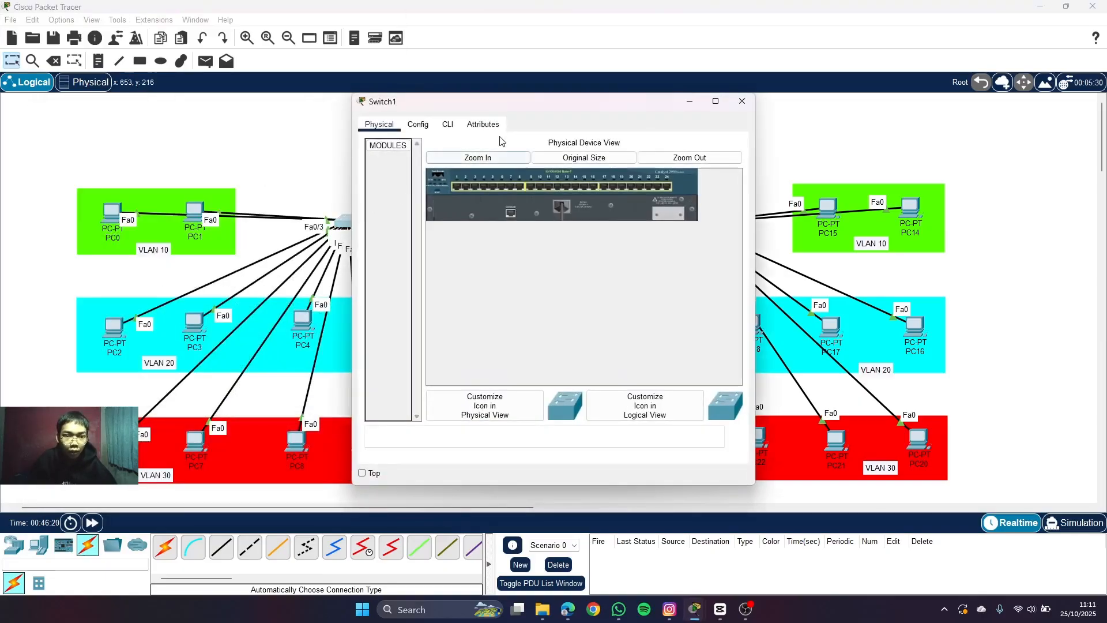
{"action": "left_click_drag", "start_coordinate": [579, 105], "coordinate": [645, 92]}
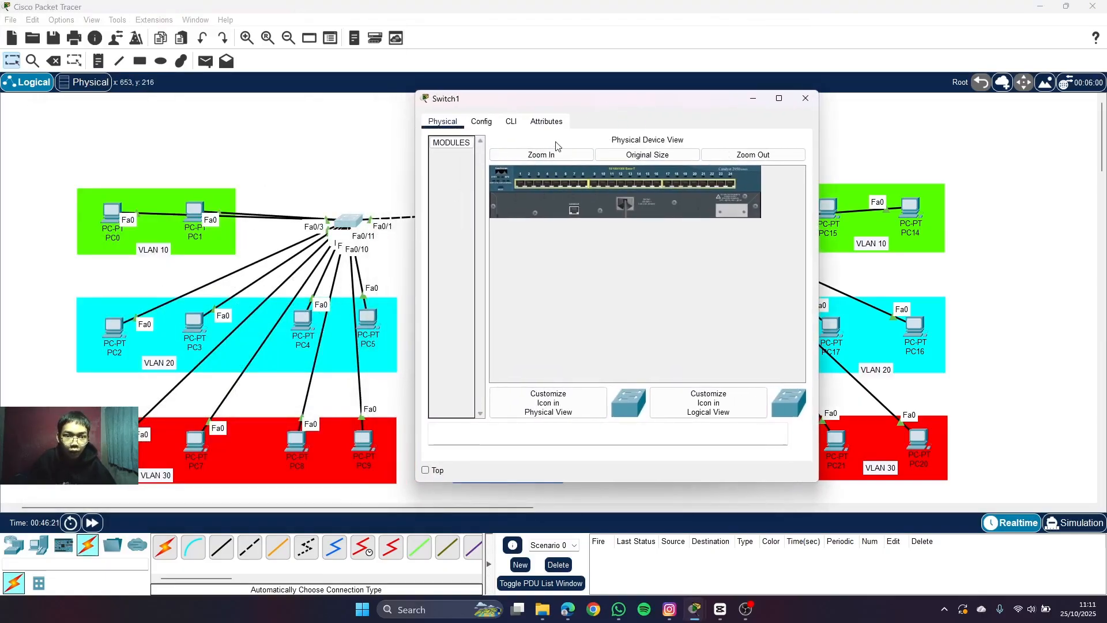
{"action": "left_click", "coordinate": [511, 122]}
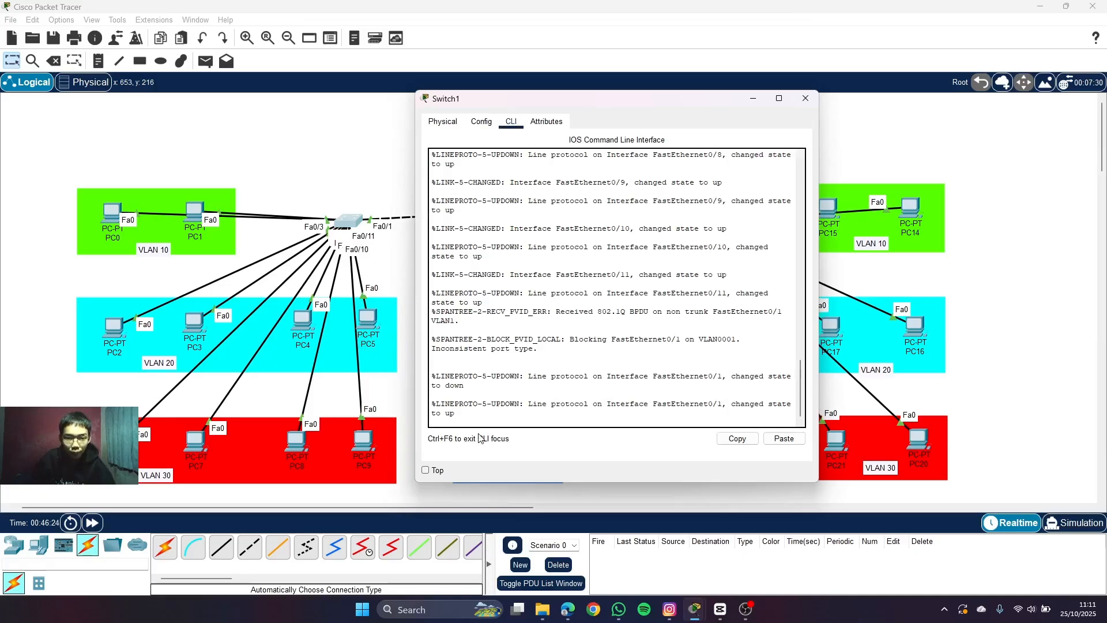
{"action": "key", "text": "Return"}
{"action": "type", "text": "en"}
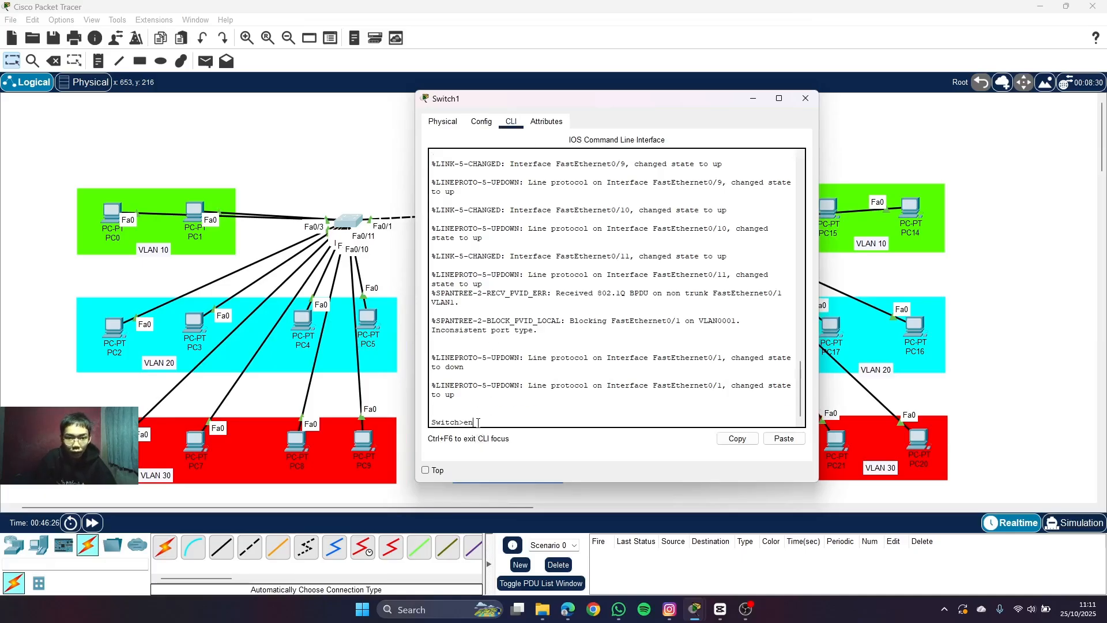
{"action": "key", "text": "Return"}
{"action": "type", "text": "in"}
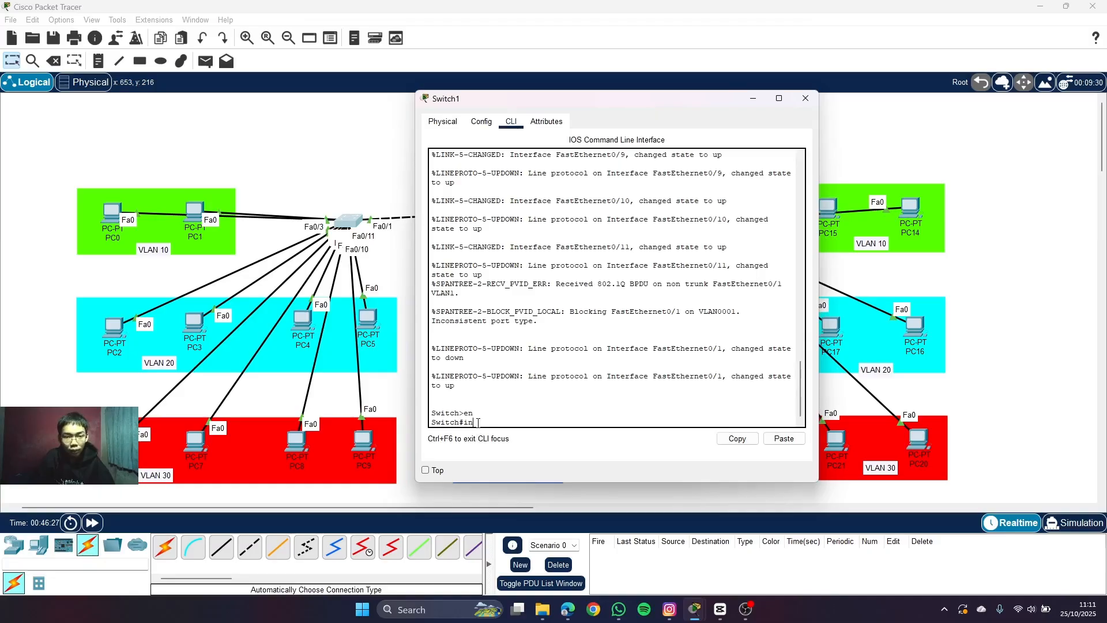
{"action": "key", "text": "BackSpace"}
{"action": "key", "text": "BackSpace"}
{"action": "type", "text": "conf "}
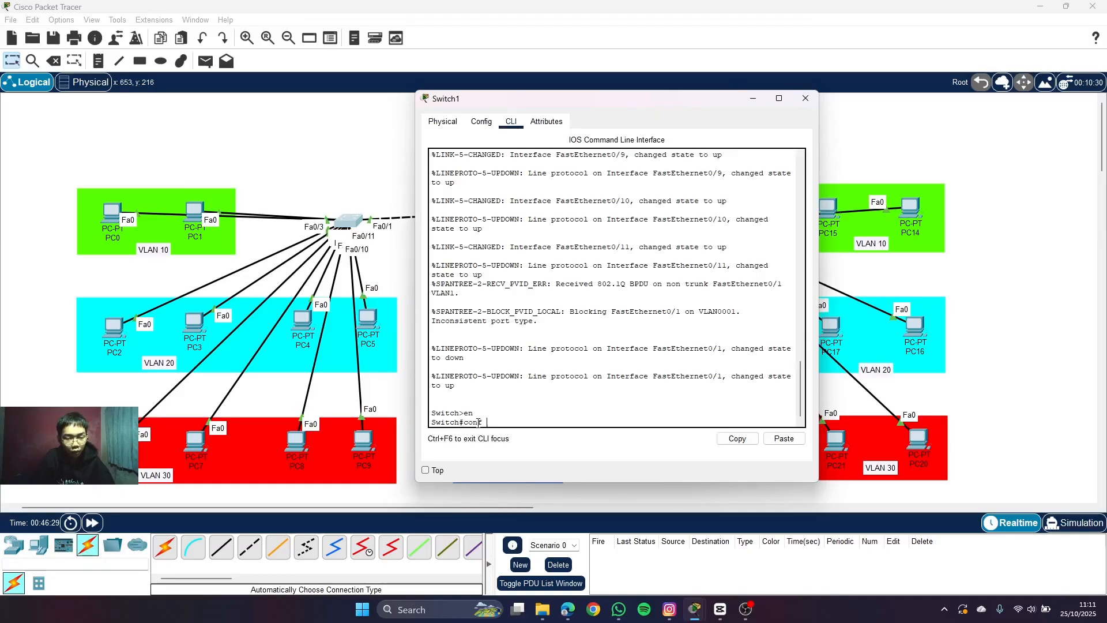
{"action": "type", "text": "t"}
{"action": "key", "text": "Return"}
- Create VLANs 10, 20, 30, 40 and 50 on Switch1
{"action": "type", "text": "vla"}
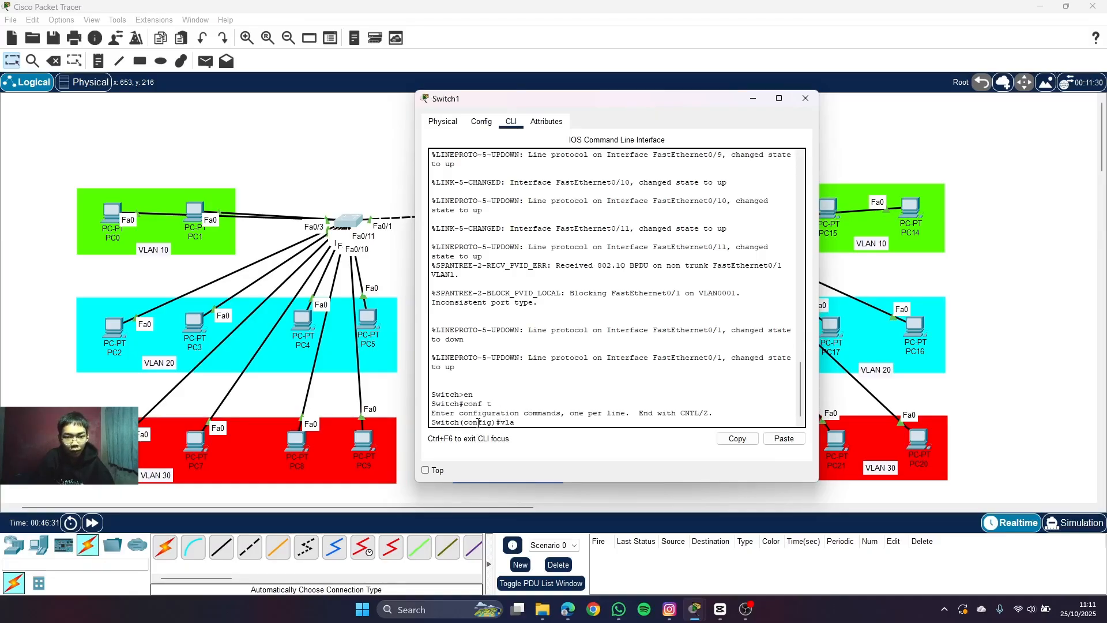
{"action": "type", "text": "n 10"}
{"action": "key", "text": "Return"}
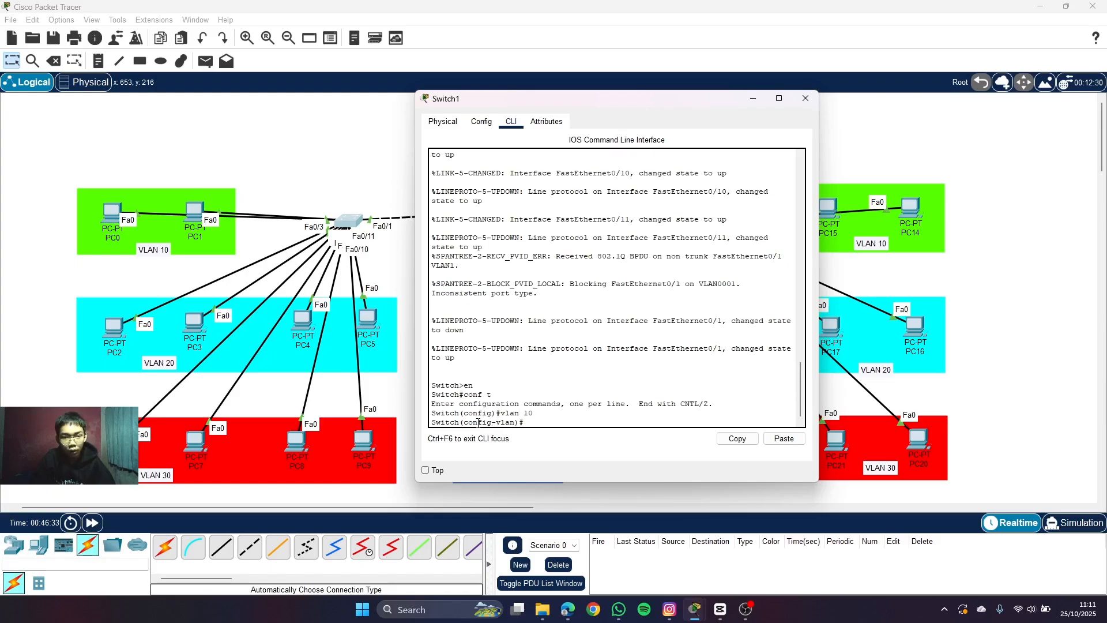
{"action": "type", "text": "vlan 20"}
{"action": "key", "text": "Return"}
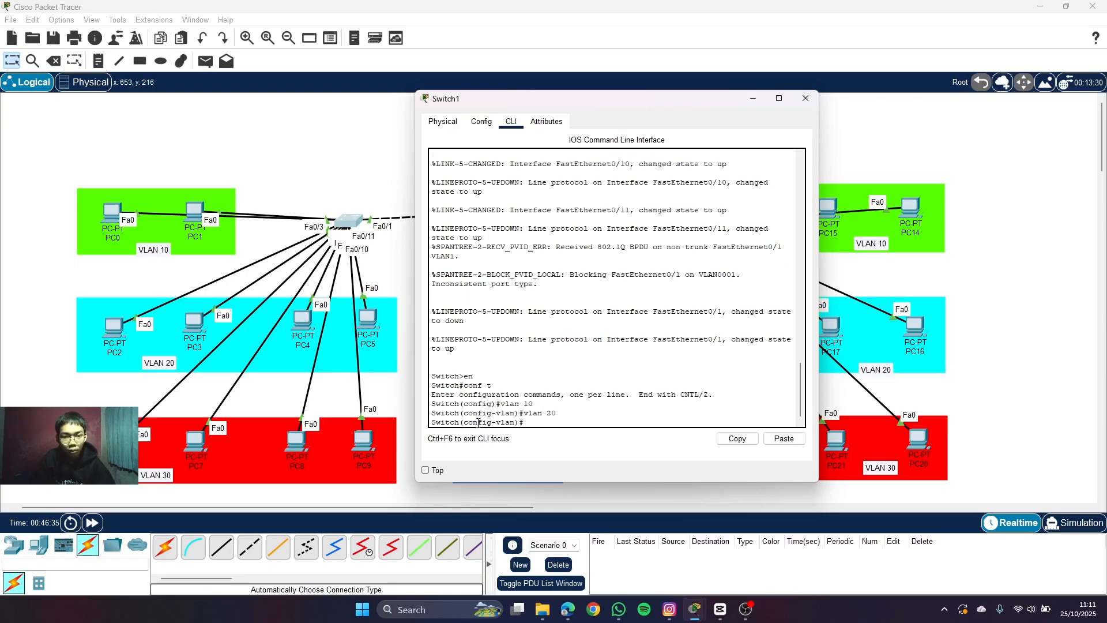
{"action": "type", "text": "vlan"}
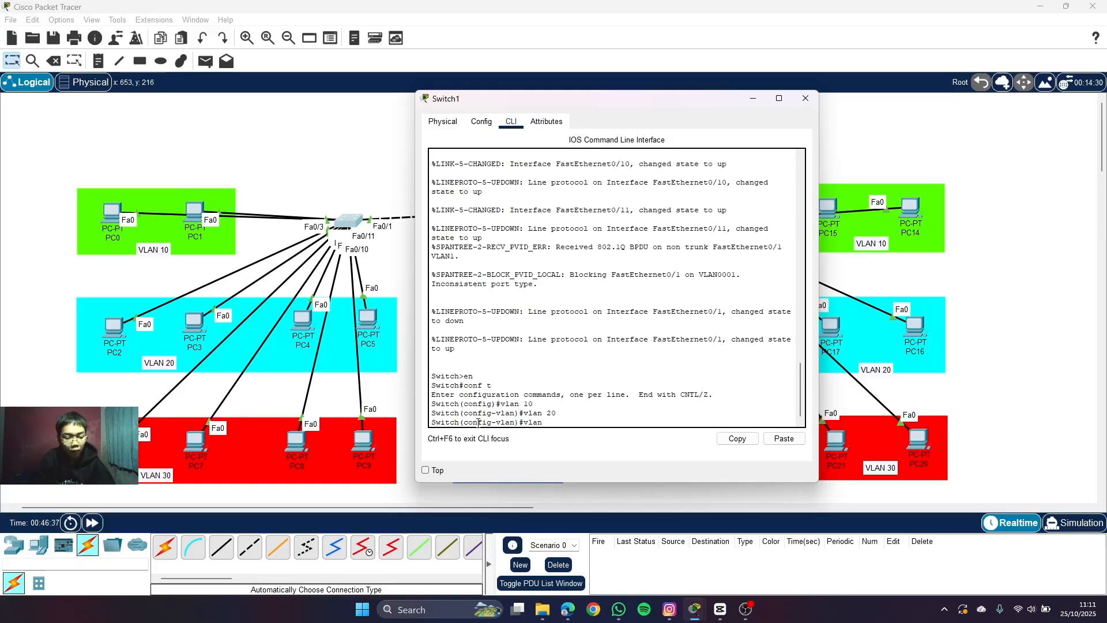
{"action": "type", "text": " 30"}
{"action": "key", "text": "Return"}
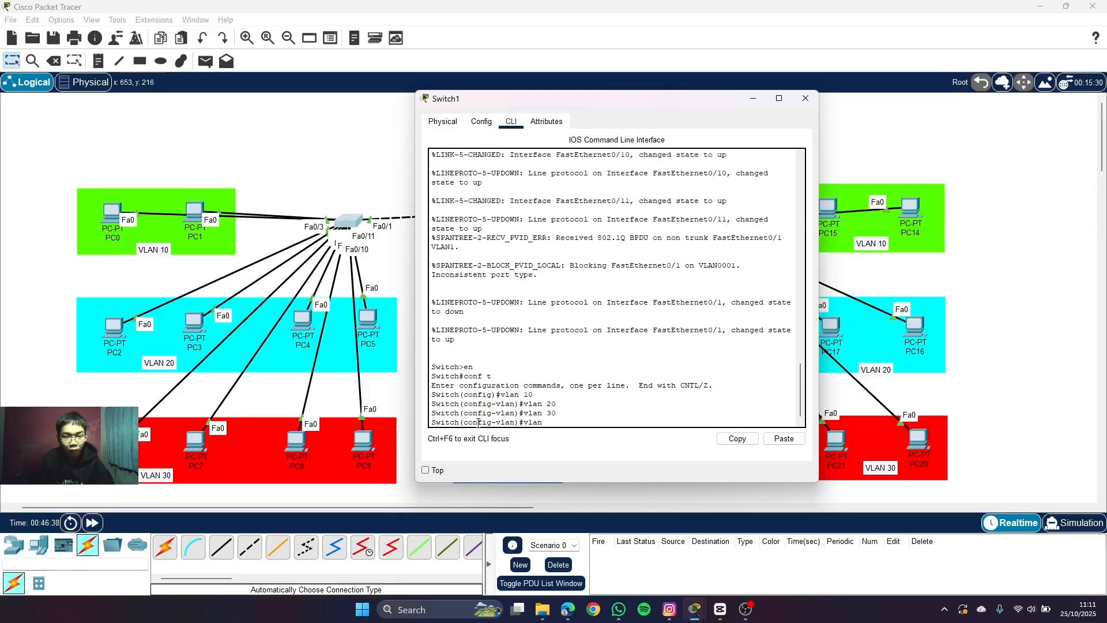
{"action": "type", "text": "vlan 40"}
{"action": "key", "text": "Return"}
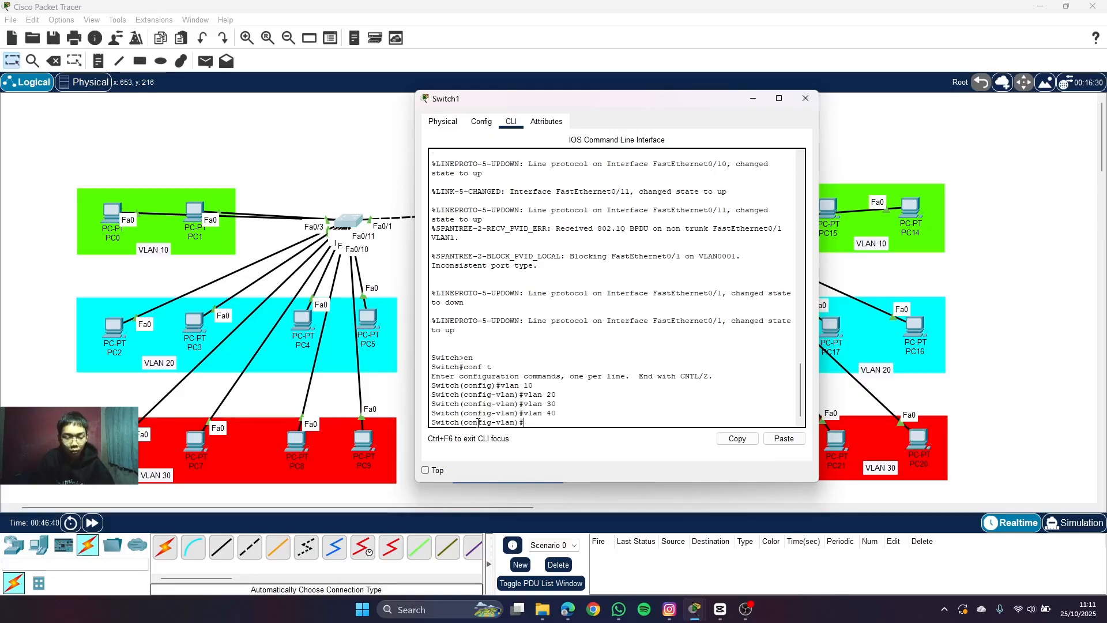
{"action": "type", "text": "vlan 50"}
{"action": "key", "text": "Return"}
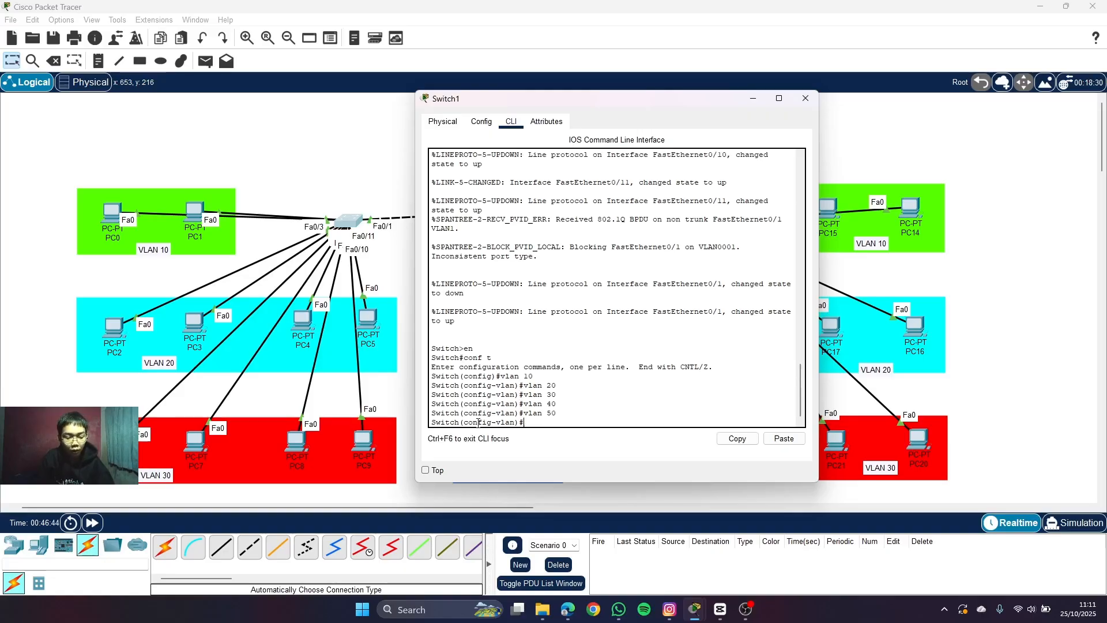
- Check Switch1's VLAN list with do show vlan br and exit the VLAN configuration
{"action": "type", "text": "do show vlan br"}
{"action": "key", "text": "Return"}
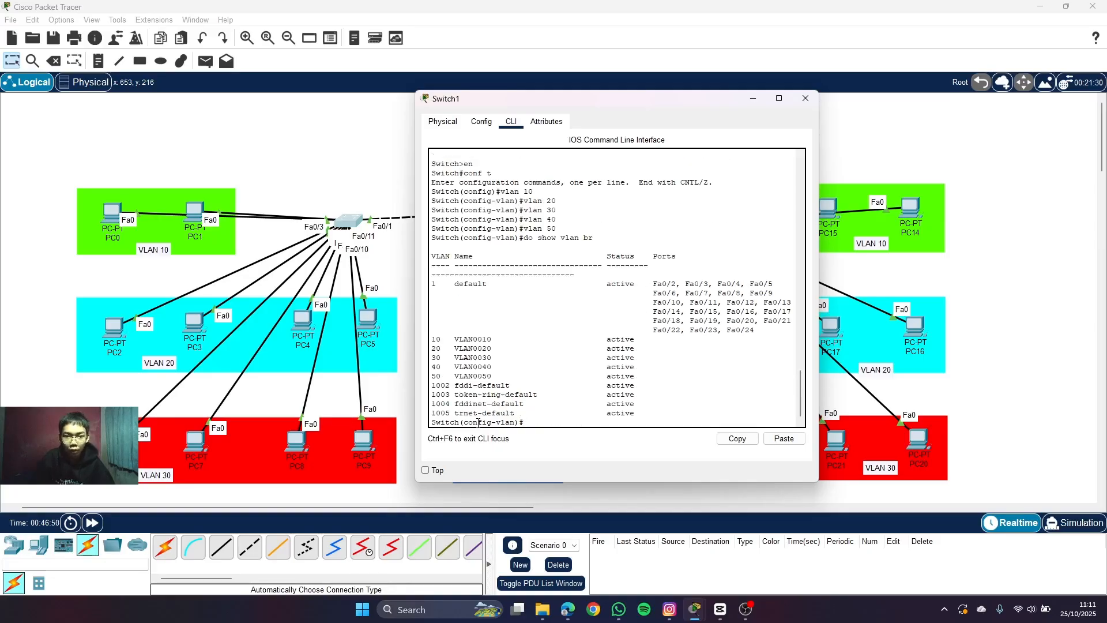
{"action": "type", "text": "ex"}
{"action": "key", "text": "Return"}
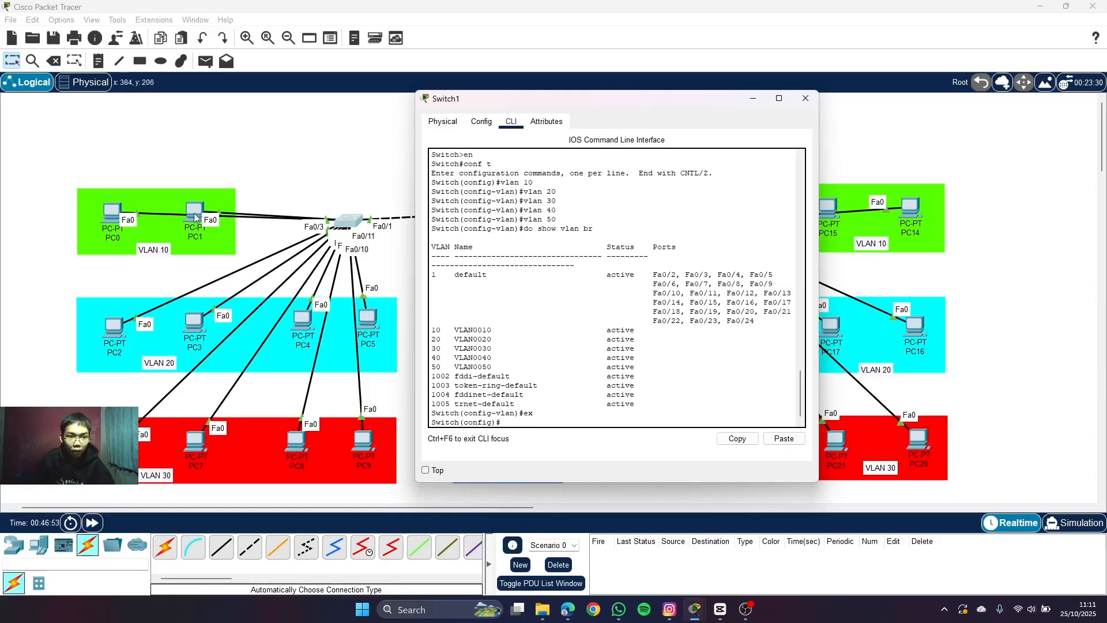
- Check PC0 and PC1 in Switch1's VLAN 10 area and enter the interface range fa0/2-3 on Switch1
{"action": "mouse_move", "coordinate": [193, 213]}
{"action": "left_mouse_down"}
{"action": "mouse_move", "coordinate": [190, 171]}
{"action": "mouse_move", "coordinate": [212, 122]}
{"action": "mouse_move", "coordinate": [353, 119]}
{"action": "mouse_move", "coordinate": [316, 119]}
{"action": "mouse_move", "coordinate": [353, 119]}
{"action": "mouse_move", "coordinate": [335, 120]}
{"action": "mouse_move", "coordinate": [192, 216]}
{"action": "left_mouse_up"}
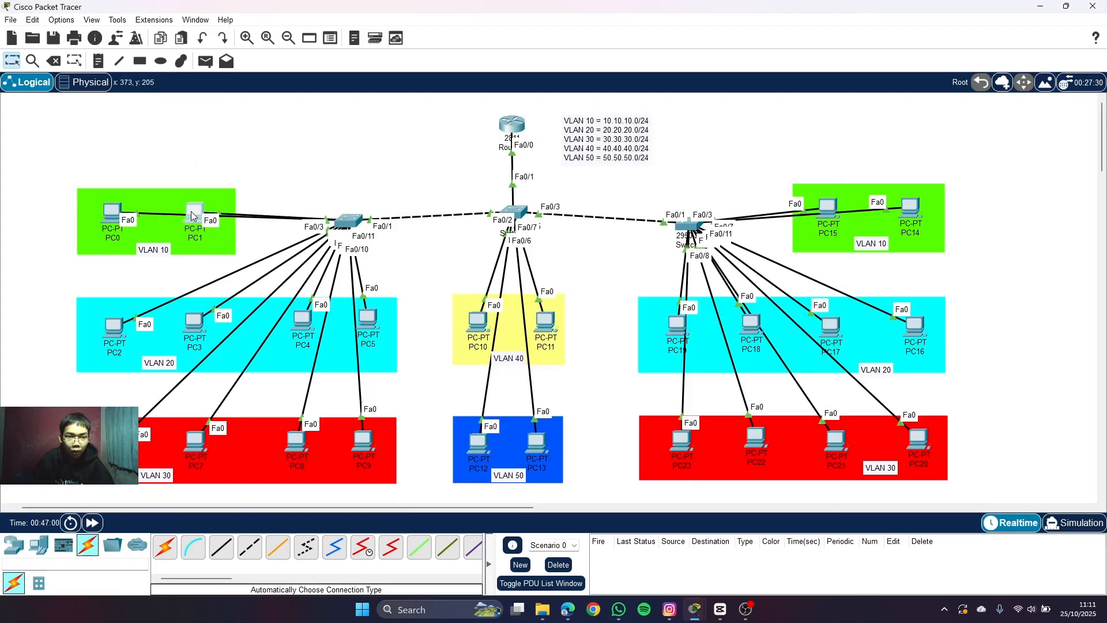
{"action": "mouse_move", "coordinate": [113, 215]}
{"action": "left_mouse_down"}
{"action": "mouse_move", "coordinate": [151, 157]}
{"action": "mouse_move", "coordinate": [113, 213]}
{"action": "left_mouse_up"}
{"action": "left_click", "coordinate": [346, 221]}
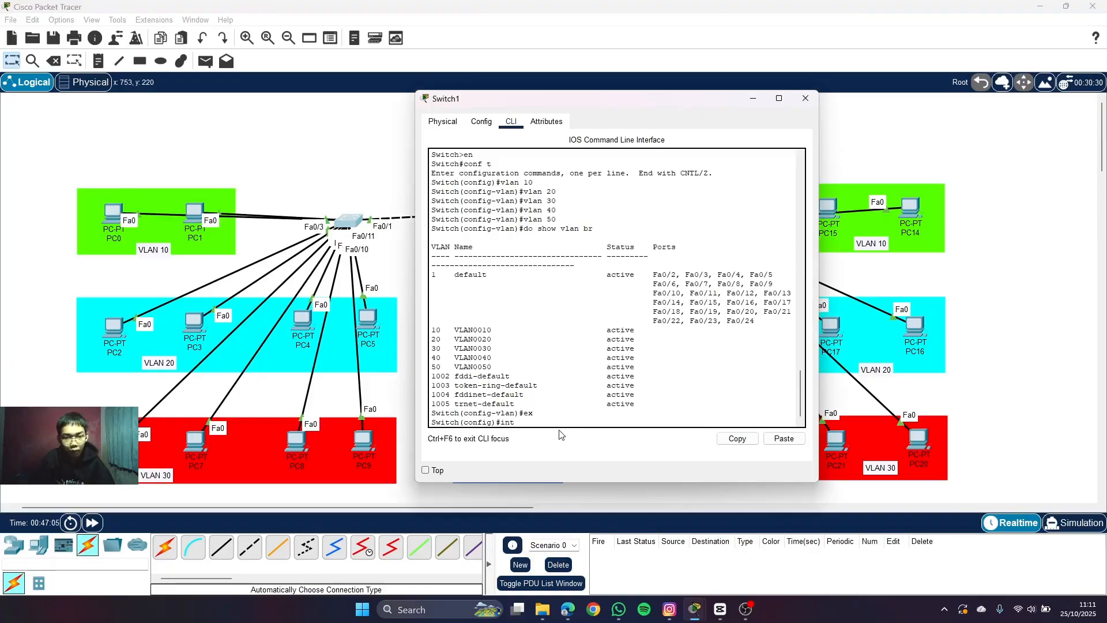
{"action": "type", "text": "ra fa"}
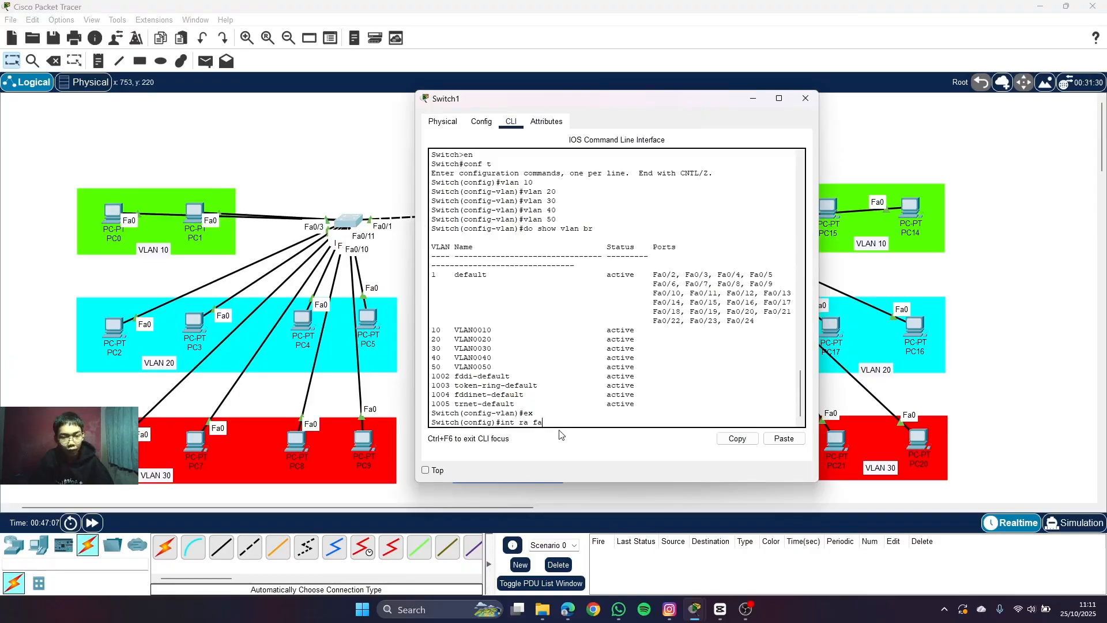
{"action": "type", "text": "0/"}
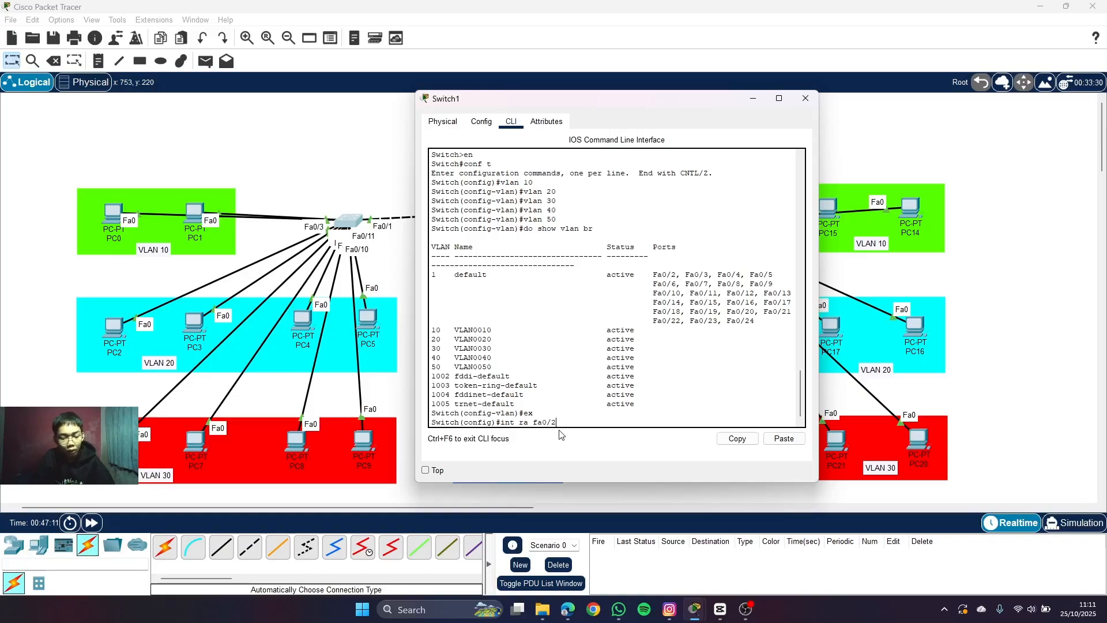
{"action": "type", "text": "2-3"}
{"action": "key", "text": "Return"}
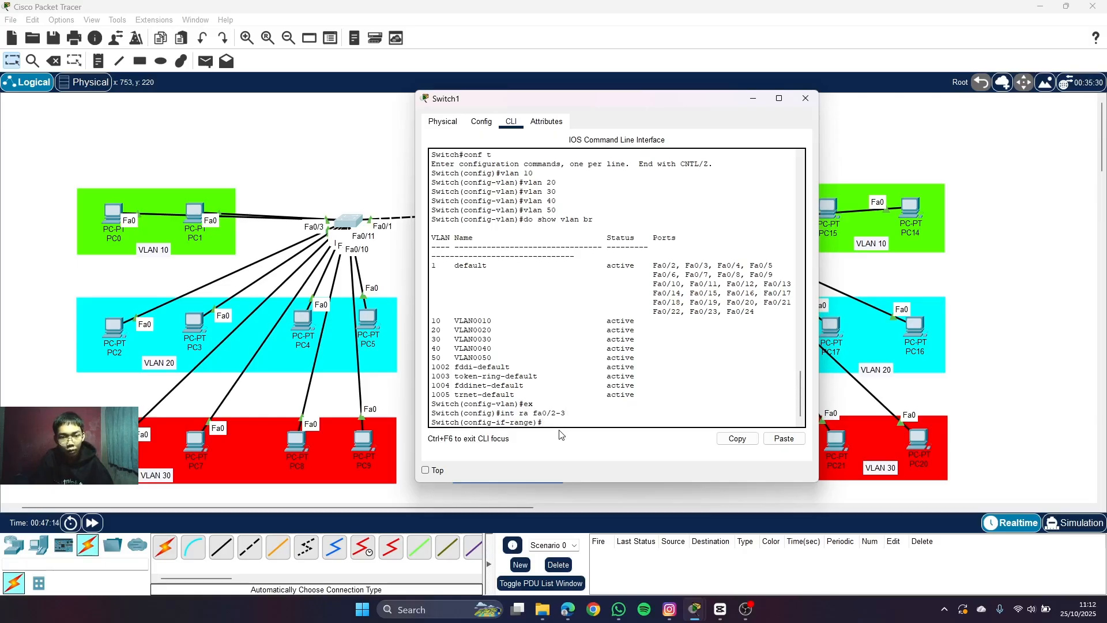
- Set the ports in range fa0/2-3 to access mode in VLAN 10 and exit the range configuration
{"action": "type", "text": "switchport acc"}
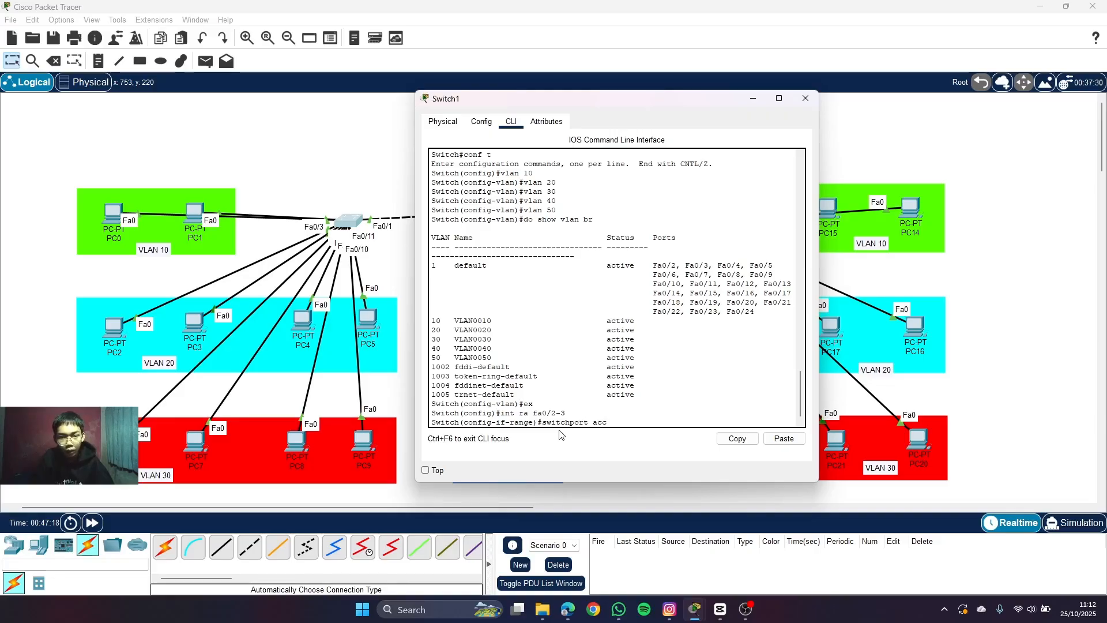
{"action": "key", "text": "BackSpace"}
{"action": "key", "text": "BackSpace"}
{"action": "key", "text": "BackSpace"}
{"action": "type", "text": "mode access"}
{"action": "key", "text": "Return"}
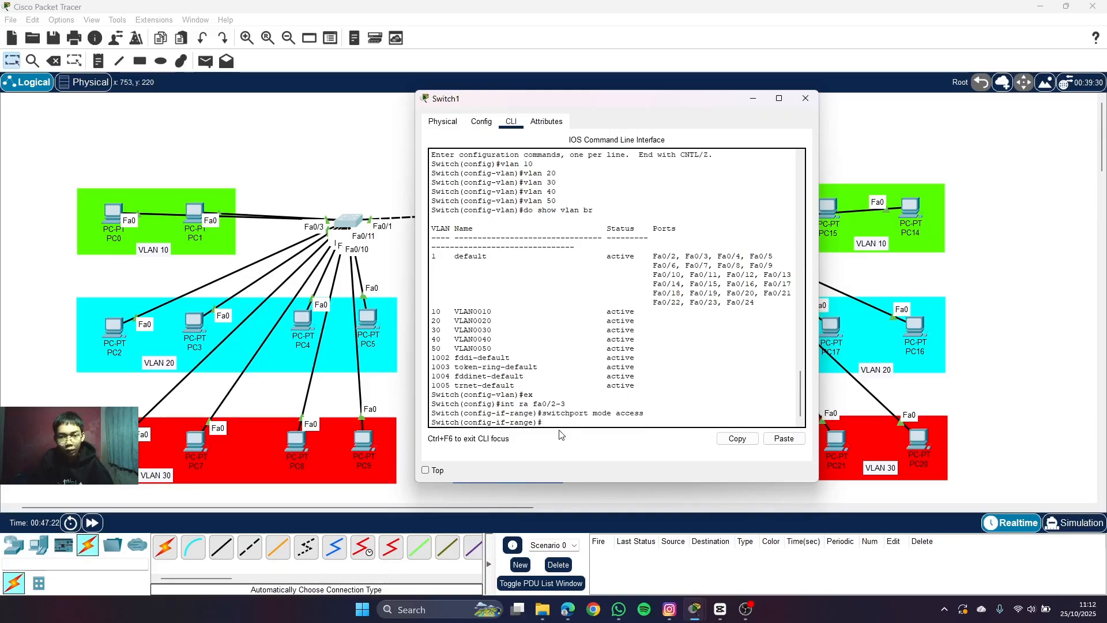
{"action": "type", "text": "switchport access vlan 10"}
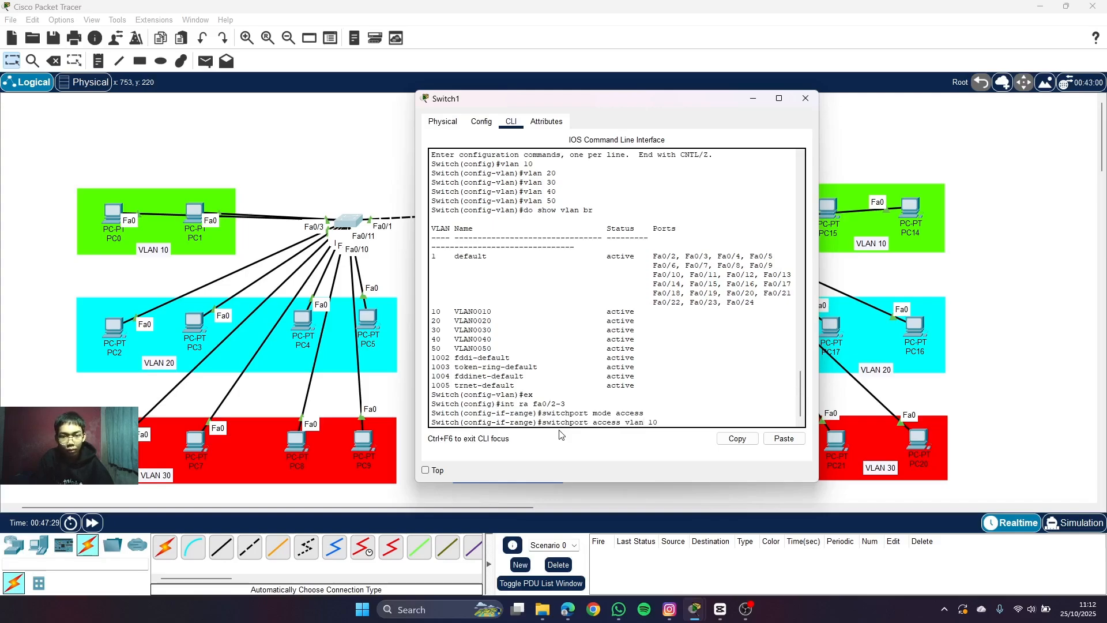
{"action": "key", "text": "Return"}
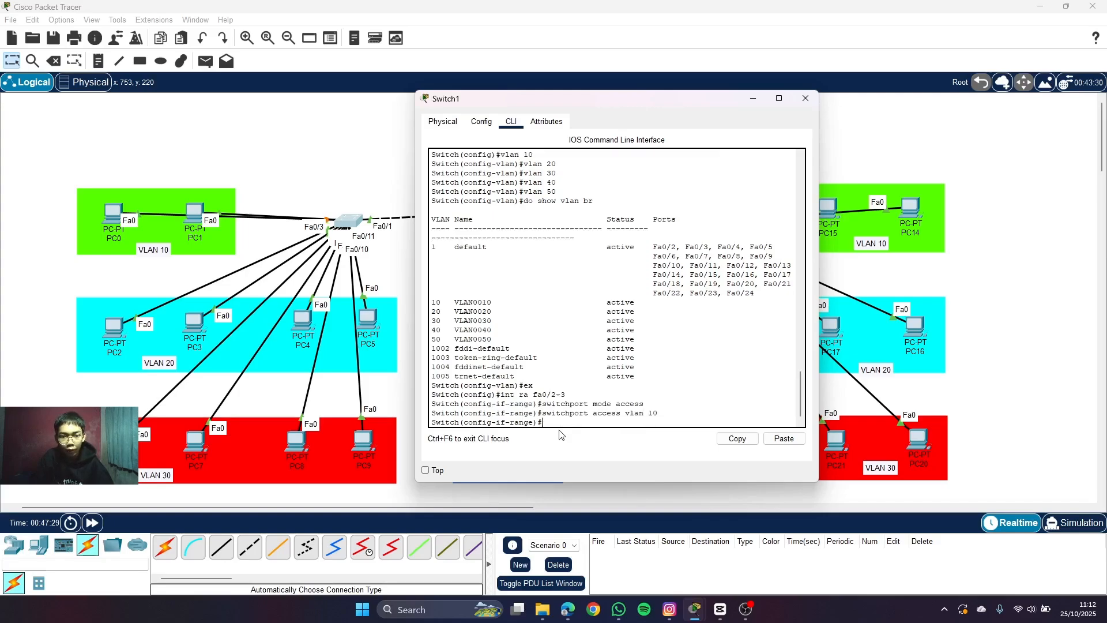
{"action": "type", "text": "ex"}
{"action": "key", "text": "Return"}
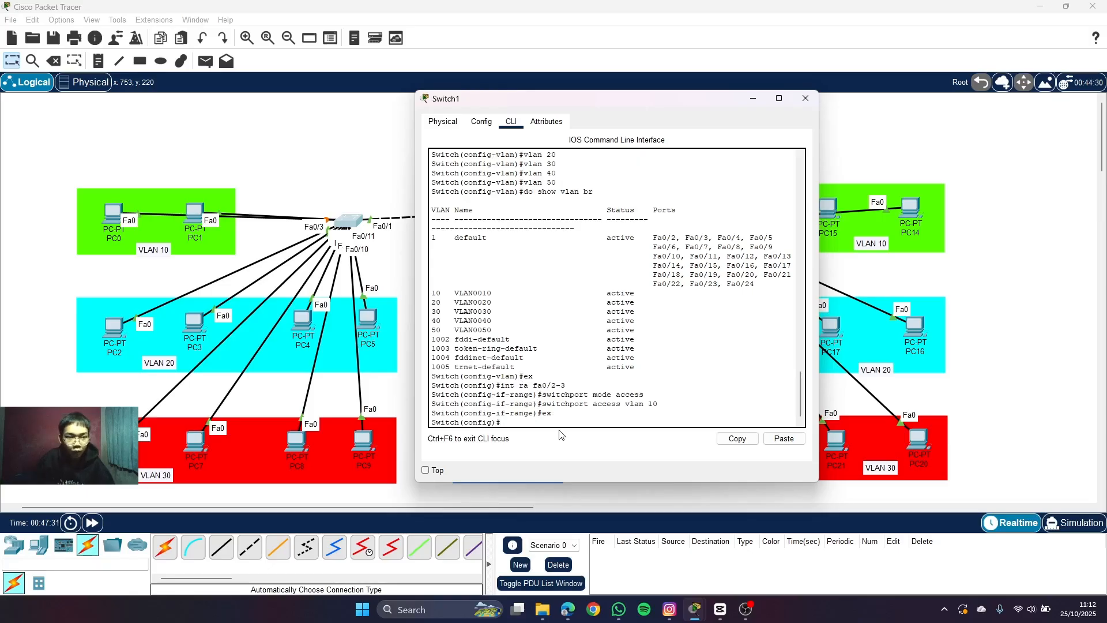
- Shift PC2, PC3, PC4 and PC5 slightly within Switch1's VLAN 20 area to trace their cables
{"action": "left_click", "coordinate": [173, 287]}
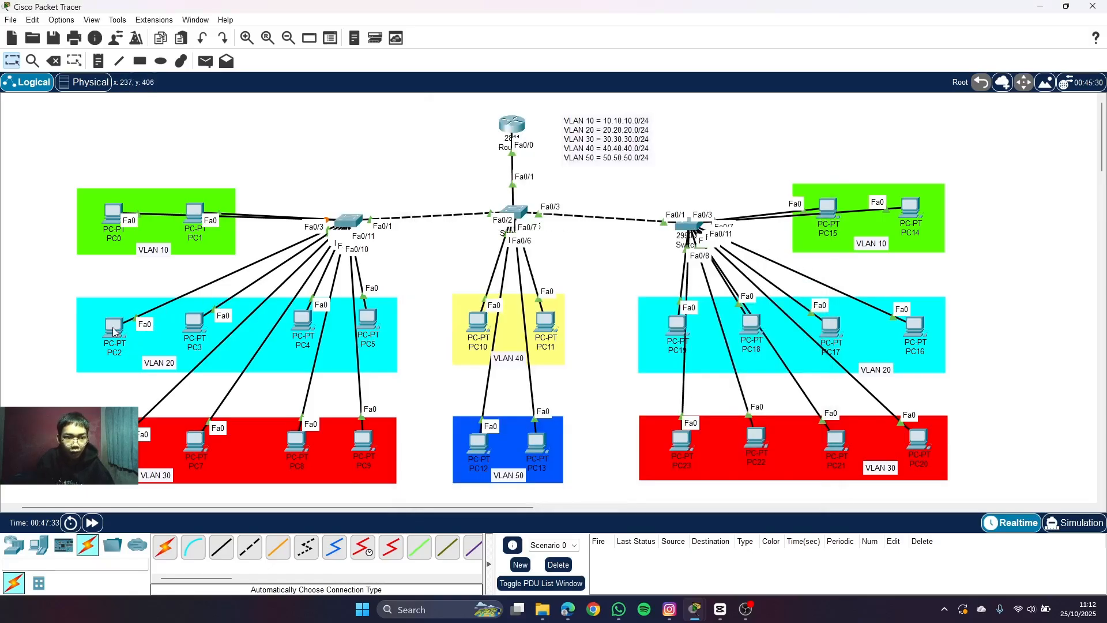
{"action": "mouse_move", "coordinate": [106, 330]}
{"action": "left_mouse_down"}
{"action": "mouse_move", "coordinate": [138, 173]}
{"action": "mouse_move", "coordinate": [266, 140]}
{"action": "mouse_move", "coordinate": [306, 145]}
{"action": "mouse_move", "coordinate": [106, 316]}
{"action": "mouse_move", "coordinate": [108, 332]}
{"action": "left_mouse_up"}
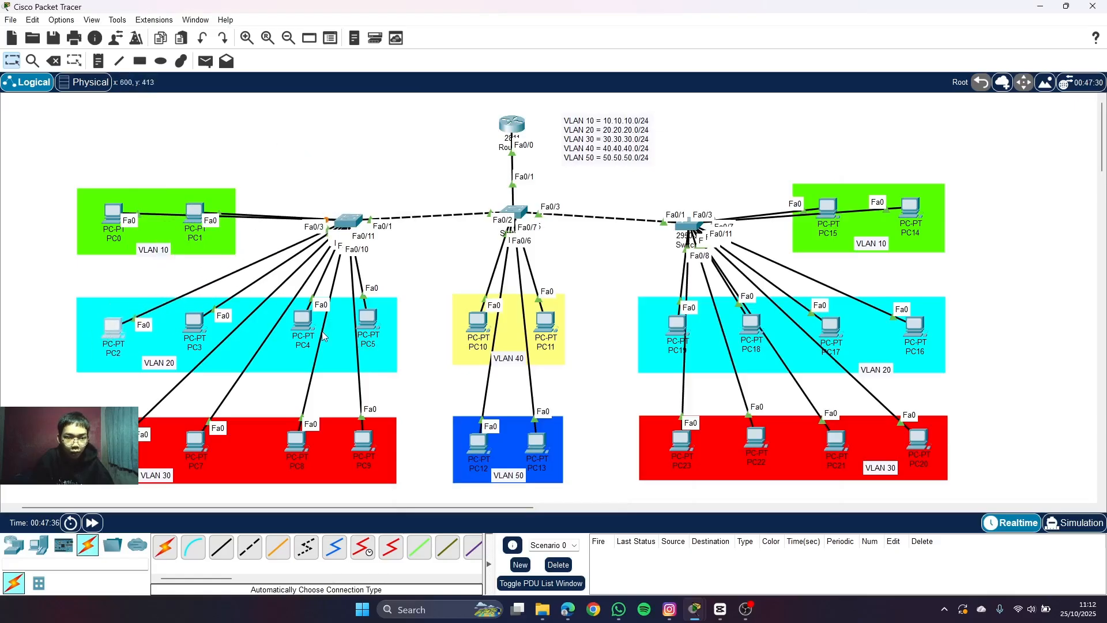
{"action": "left_click_drag", "start_coordinate": [366, 324], "coordinate": [299, 340]}
{"action": "mouse_move", "coordinate": [185, 330]}
{"action": "left_mouse_down"}
{"action": "mouse_move", "coordinate": [274, 225]}
{"action": "mouse_move", "coordinate": [281, 167]}
{"action": "mouse_move", "coordinate": [187, 333]}
{"action": "left_mouse_up"}
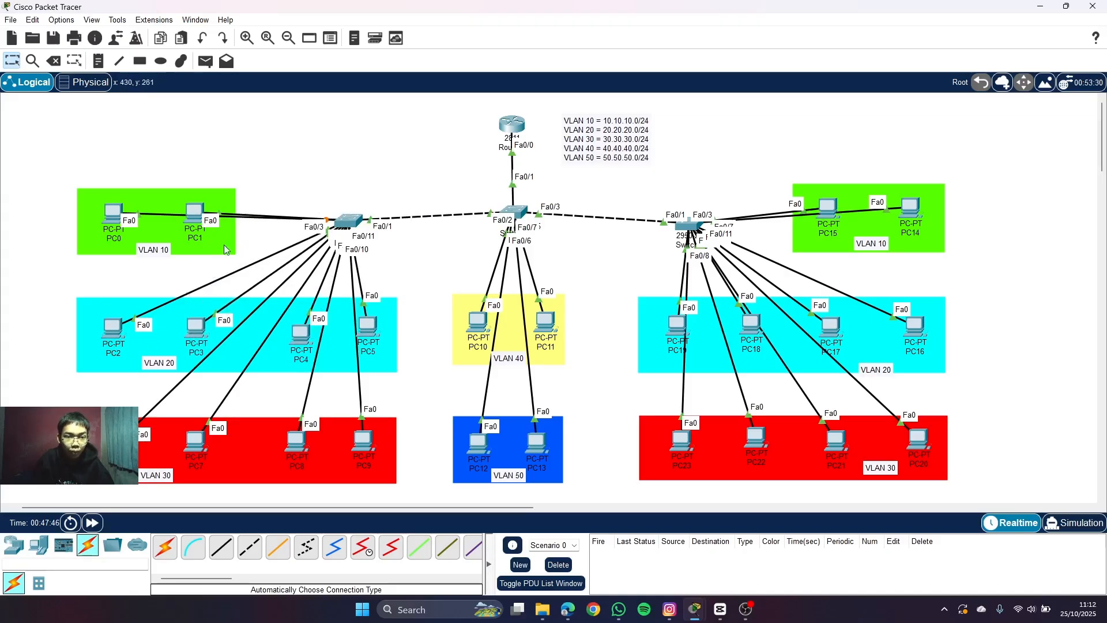
{"action": "mouse_move", "coordinate": [112, 327]}
{"action": "left_mouse_down"}
{"action": "mouse_move", "coordinate": [161, 184]}
{"action": "mouse_move", "coordinate": [158, 231]}
{"action": "mouse_move", "coordinate": [115, 332]}
{"action": "left_mouse_up"}
{"action": "mouse_move", "coordinate": [370, 332]}
{"action": "left_mouse_down"}
{"action": "mouse_move", "coordinate": [411, 282]}
{"action": "mouse_move", "coordinate": [369, 333]}
{"action": "left_mouse_up"}
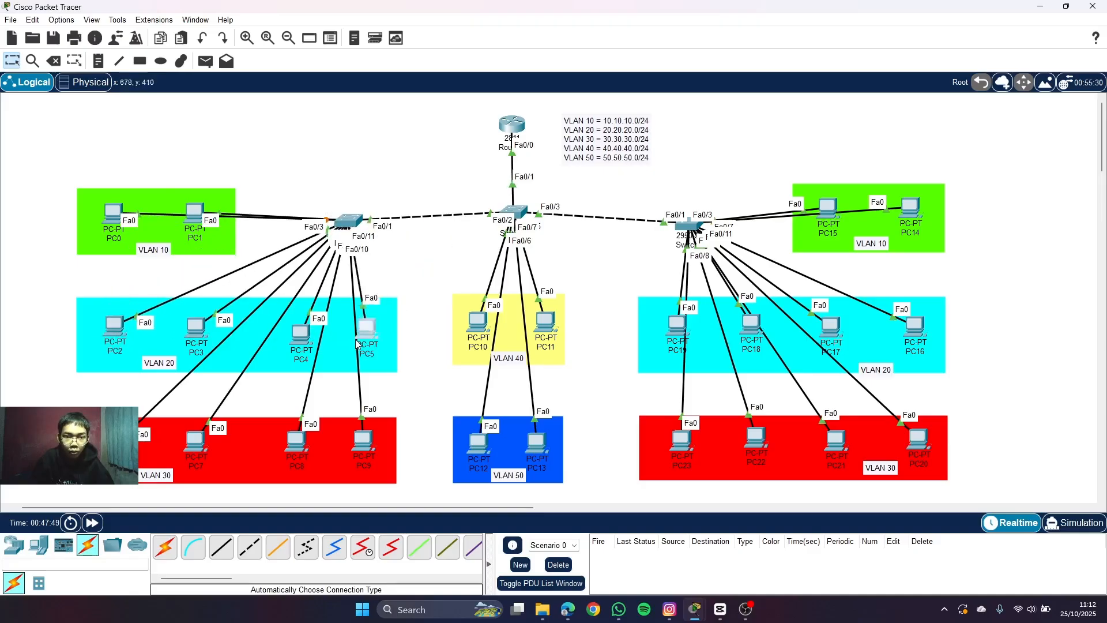
- Reopen Switch1's command line and enter the interface range fa0/4-7
{"action": "left_click", "coordinate": [358, 223]}
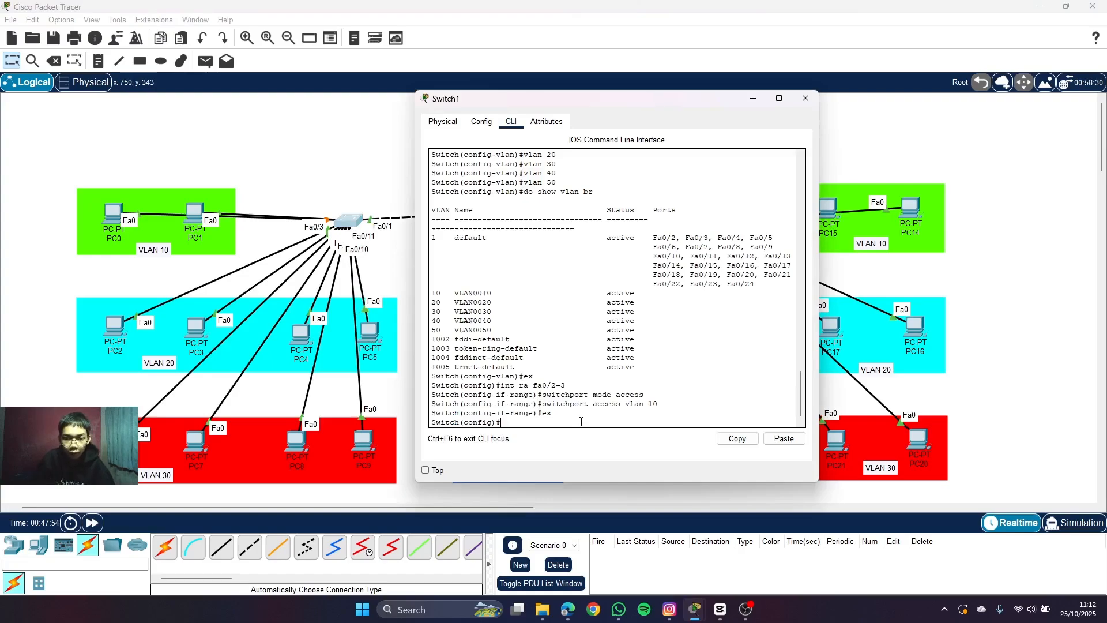
{"action": "type", "text": "int ra"}
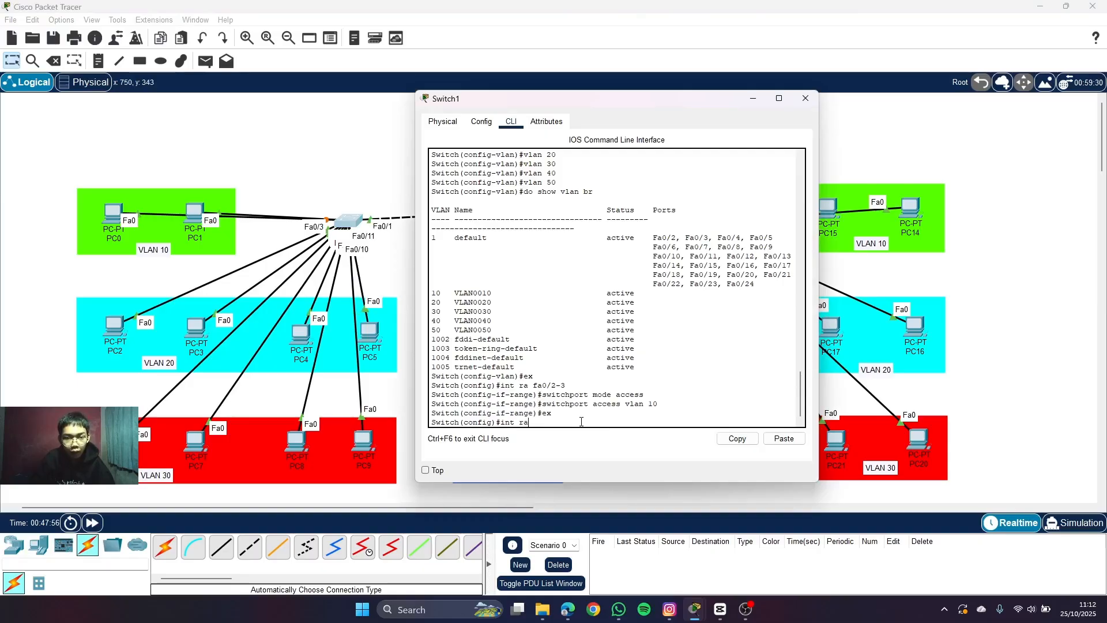
{"action": "type", "text": " fa0"}
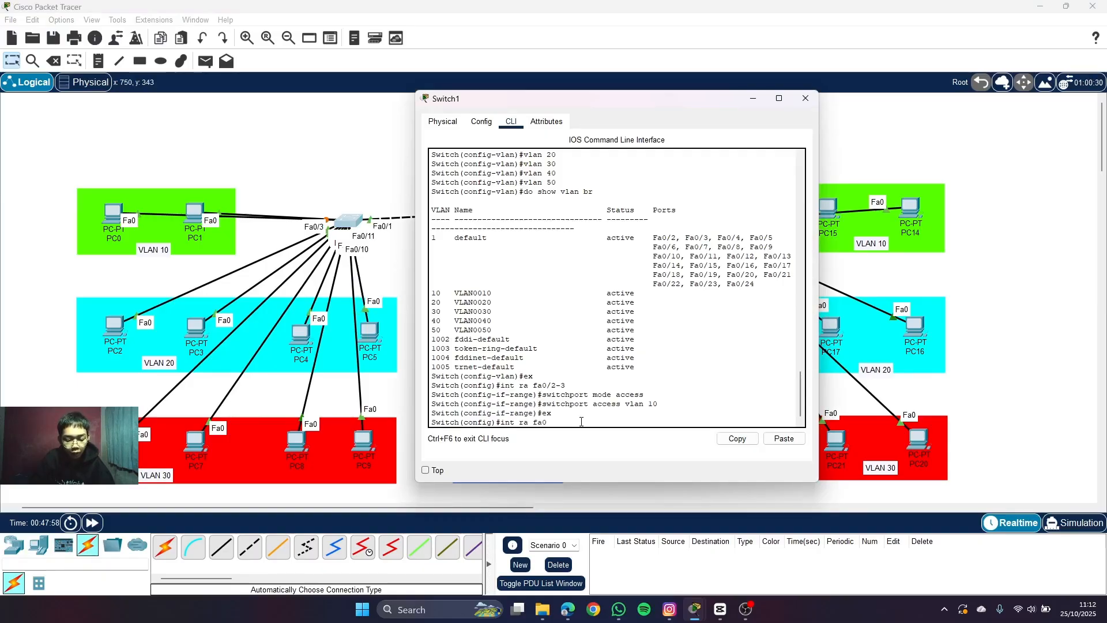
{"action": "type", "text": "/4-"}
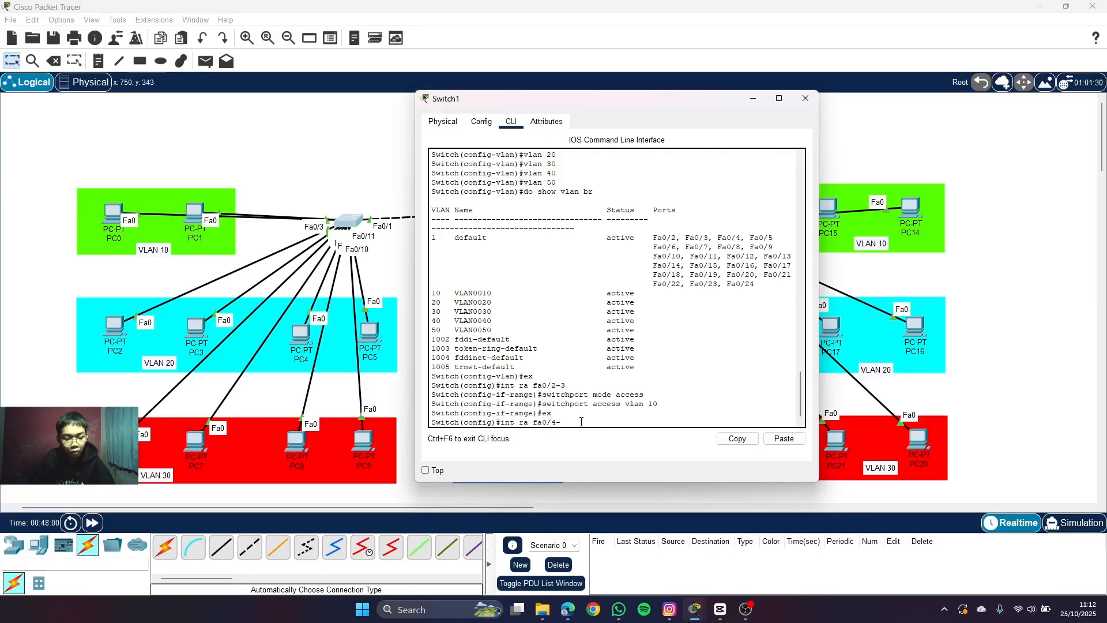
{"action": "type", "text": "7"}
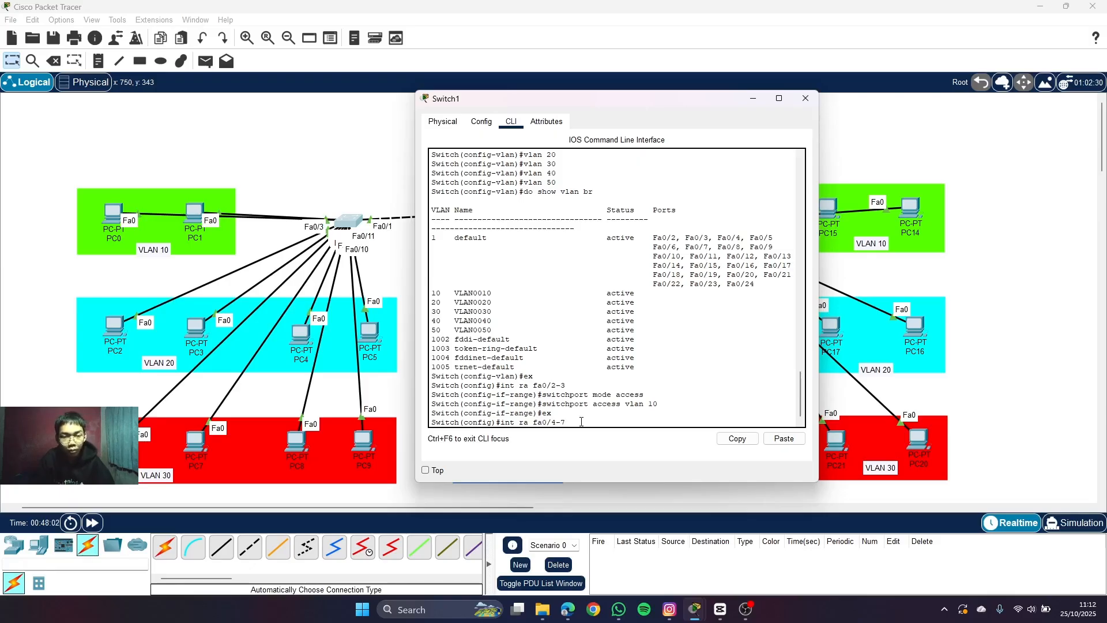
{"action": "key", "text": "Return"}
- Set the ports in range fa0/4-7 to access mode in VLAN 20 and exit the range configuration
{"action": "type", "text": "swit"}
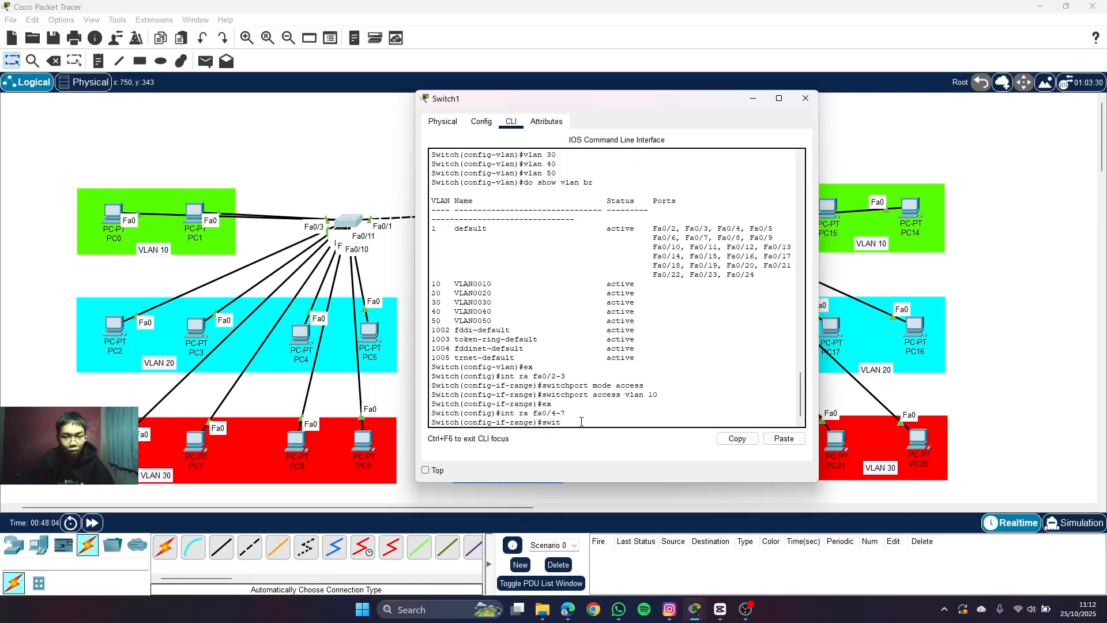
{"action": "type", "text": "chport mode a"}
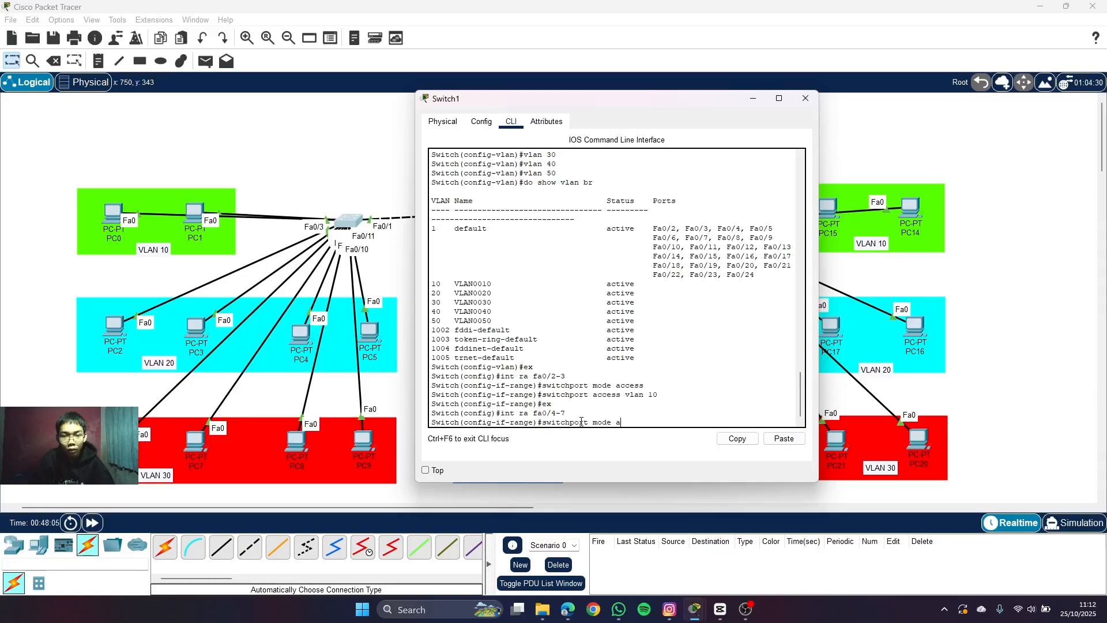
{"action": "type", "text": "ccess"}
{"action": "key", "text": "Return"}
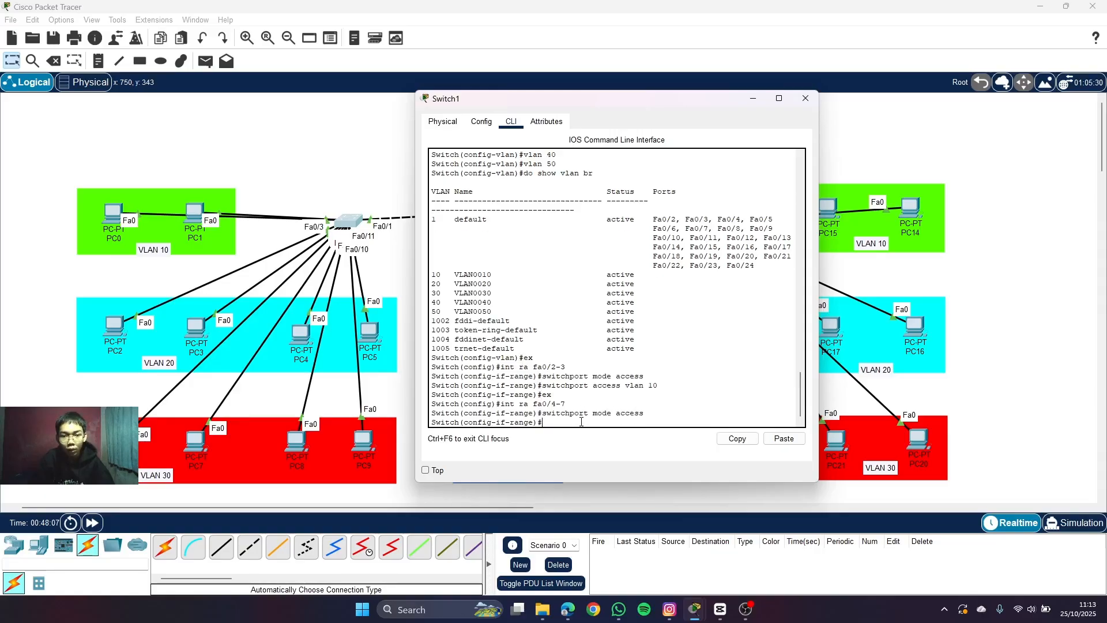
{"action": "type", "text": "switchport"}
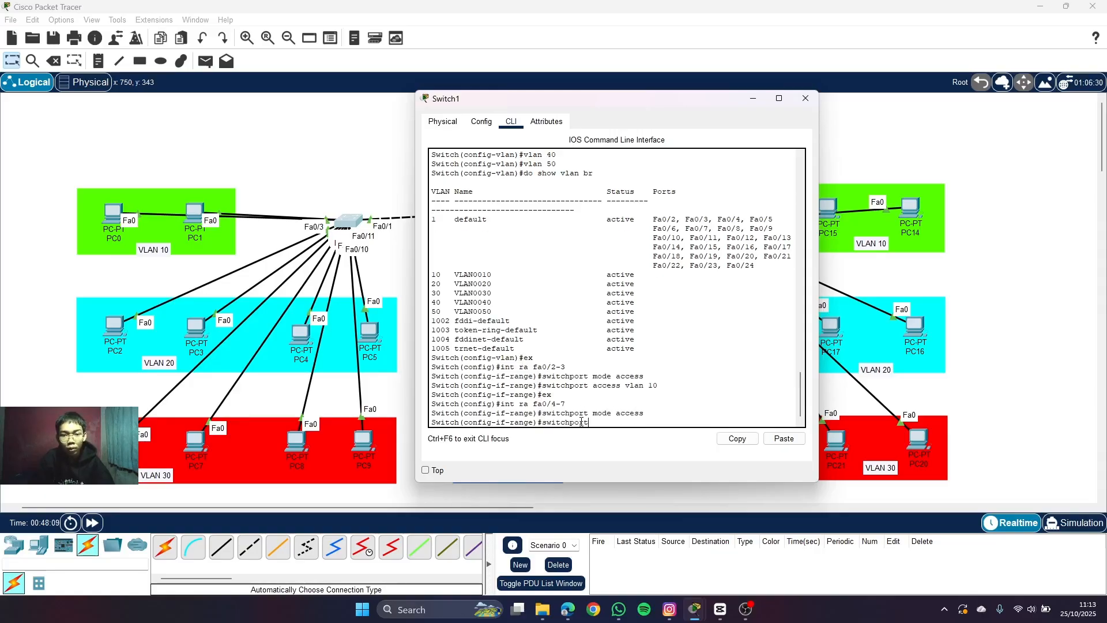
{"action": "type", "text": " access vl"}
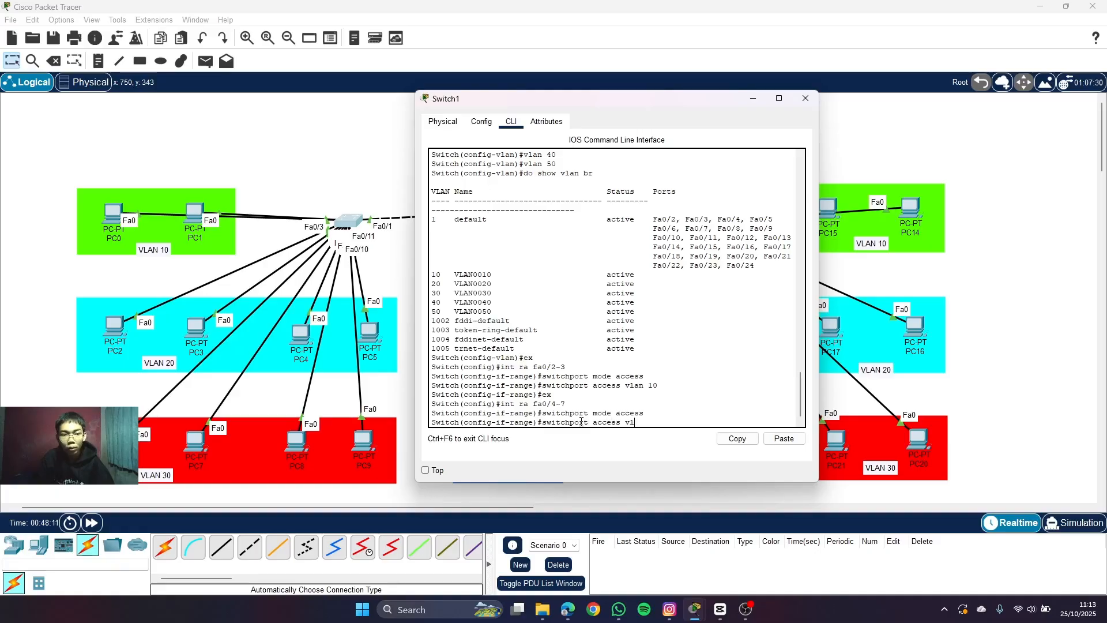
{"action": "type", "text": "an 20"}
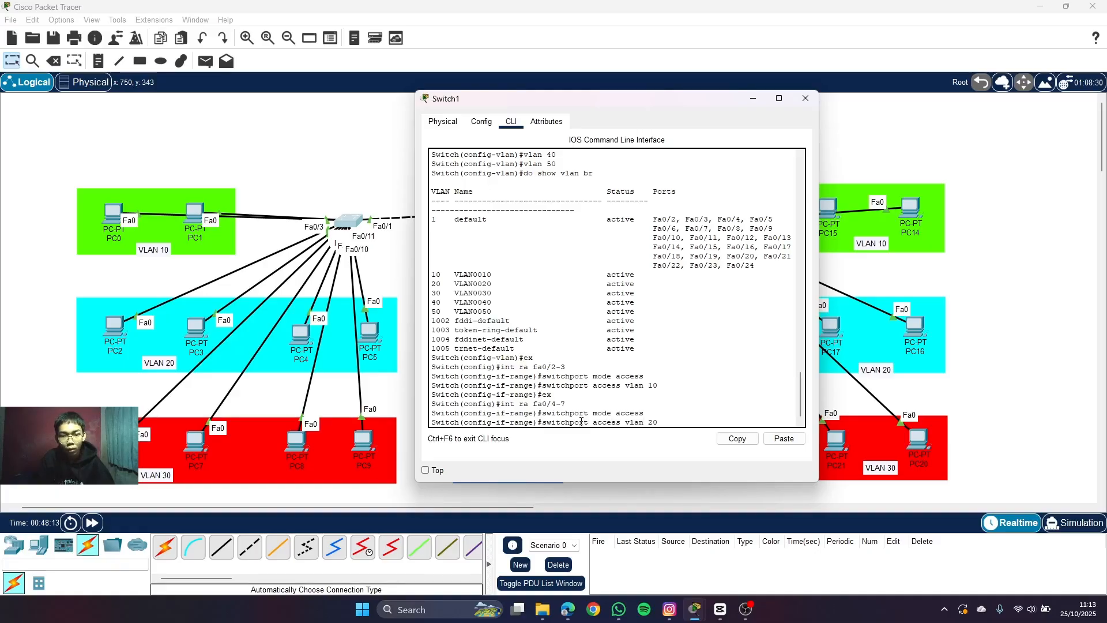
{"action": "key", "text": "Return"}
{"action": "type", "text": "ex"}
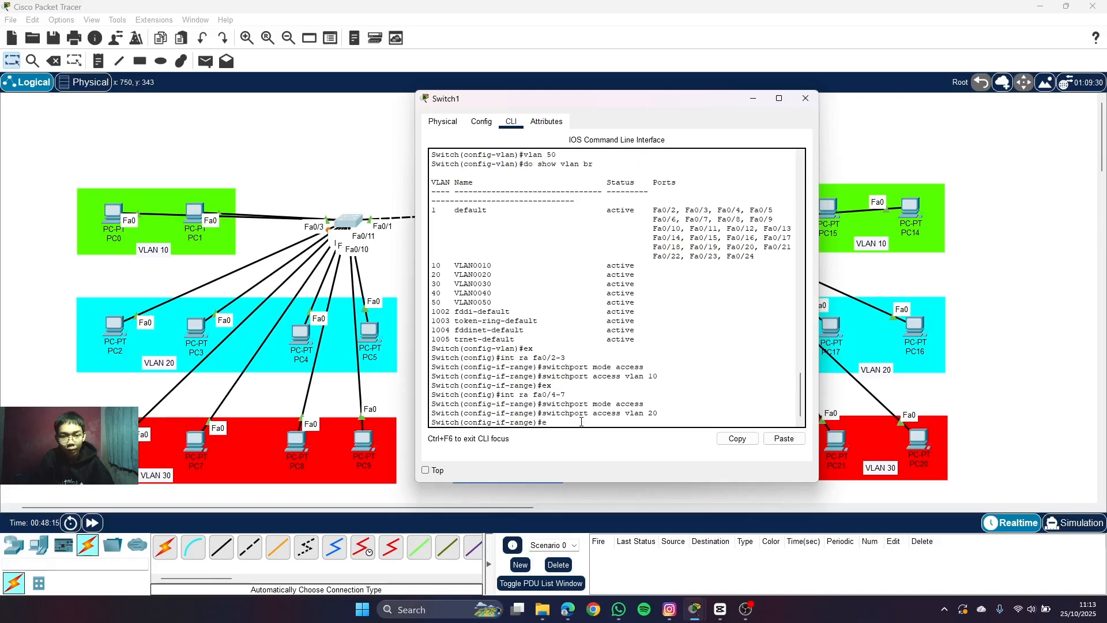
{"action": "key", "text": "Return"}
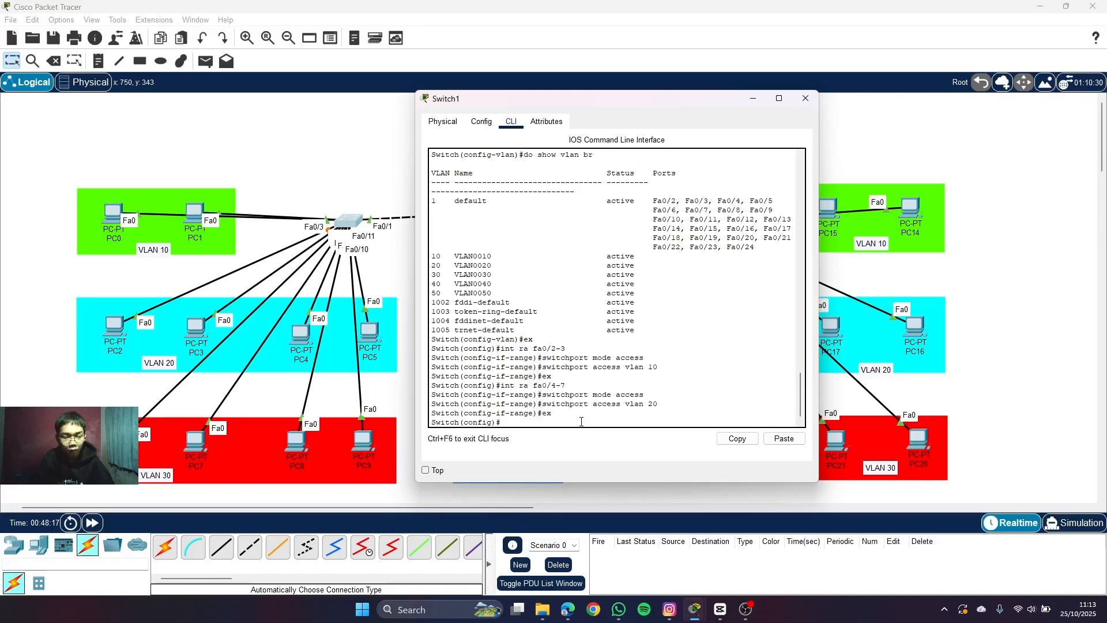
- Check the cables of PC6 and PC9 in Switch1's VLAN 30 area and enter the interface range fa0/8-11 on Switch1
{"action": "type", "text": "int"}
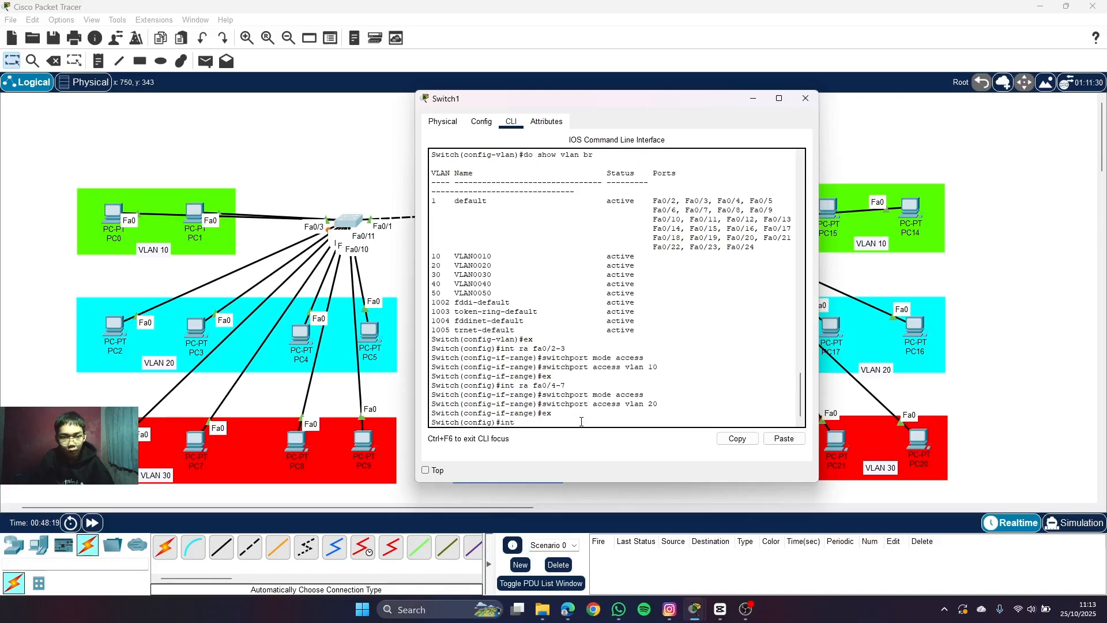
{"action": "type", "text": " ra fa"}
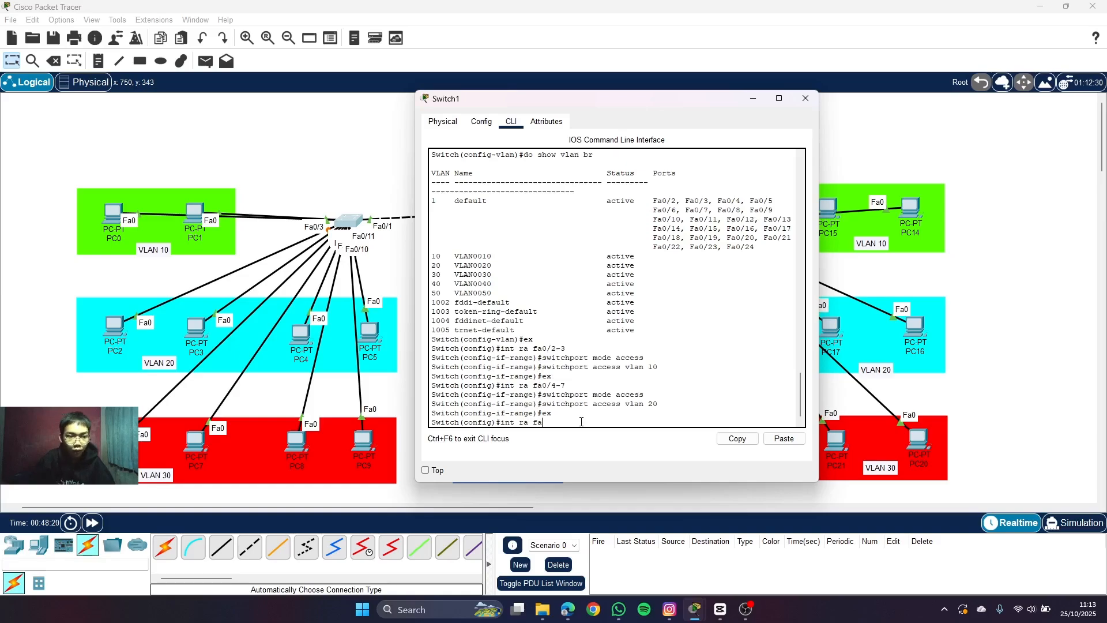
{"action": "left_click", "coordinate": [114, 394]}
{"action": "mouse_move", "coordinate": [105, 464]}
{"action": "left_mouse_down"}
{"action": "mouse_move", "coordinate": [126, 243]}
{"action": "mouse_move", "coordinate": [262, 127]}
{"action": "mouse_move", "coordinate": [290, 120]}
{"action": "mouse_move", "coordinate": [196, 259]}
{"action": "mouse_move", "coordinate": [124, 415]}
{"action": "mouse_move", "coordinate": [115, 464]}
{"action": "left_mouse_up"}
{"action": "left_click_drag", "start_coordinate": [369, 434], "coordinate": [354, 460]}
{"action": "left_click", "coordinate": [349, 220]}
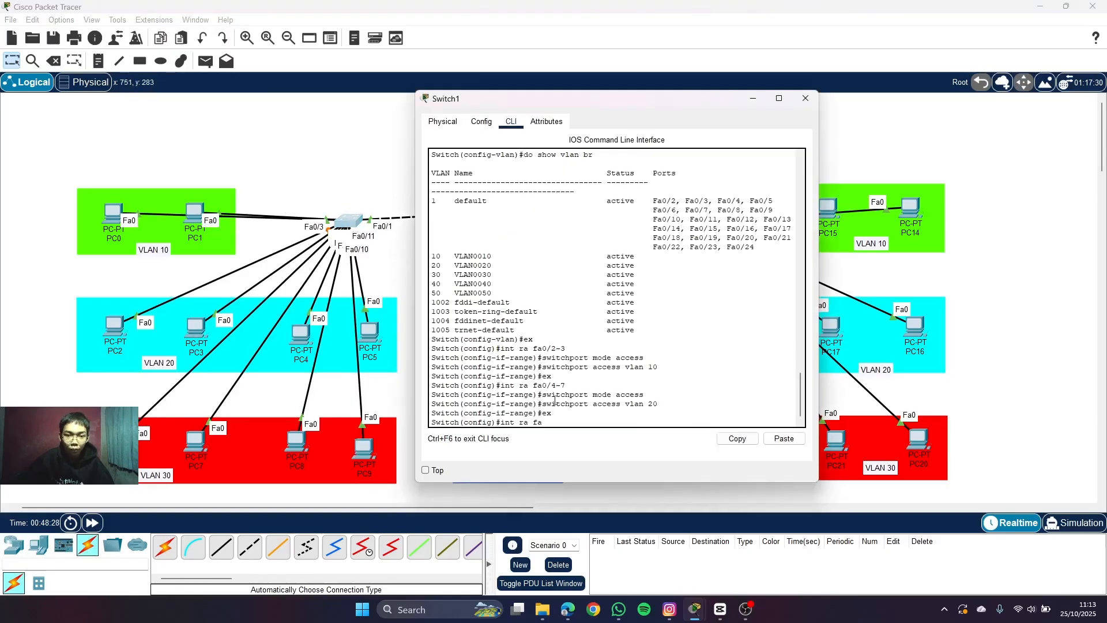
{"action": "type", "text": "0"}
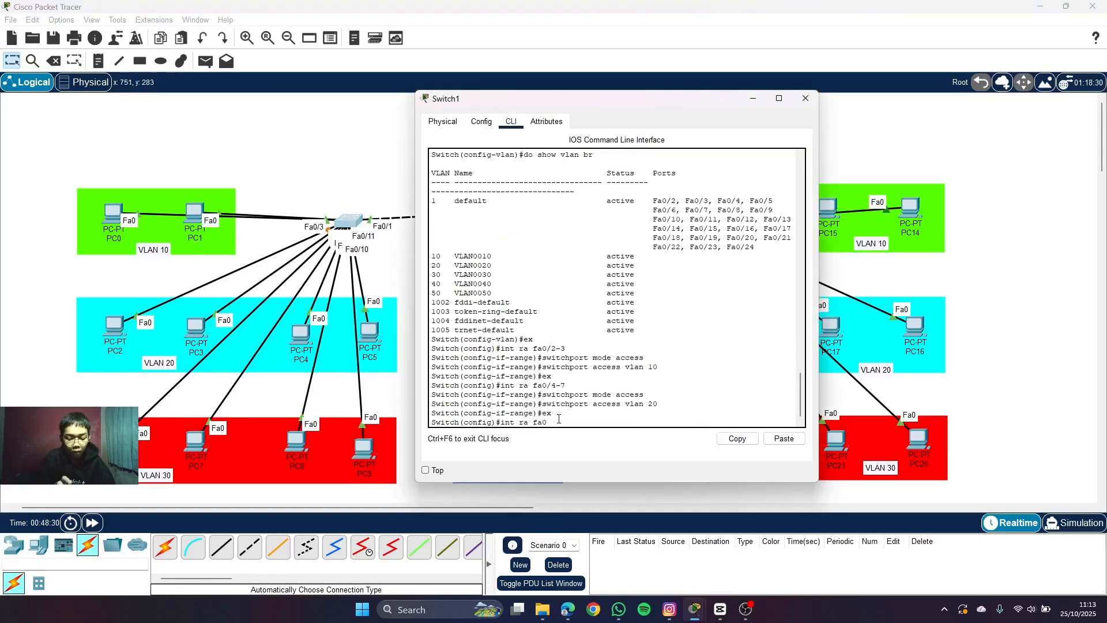
{"action": "type", "text": "/8-1"}
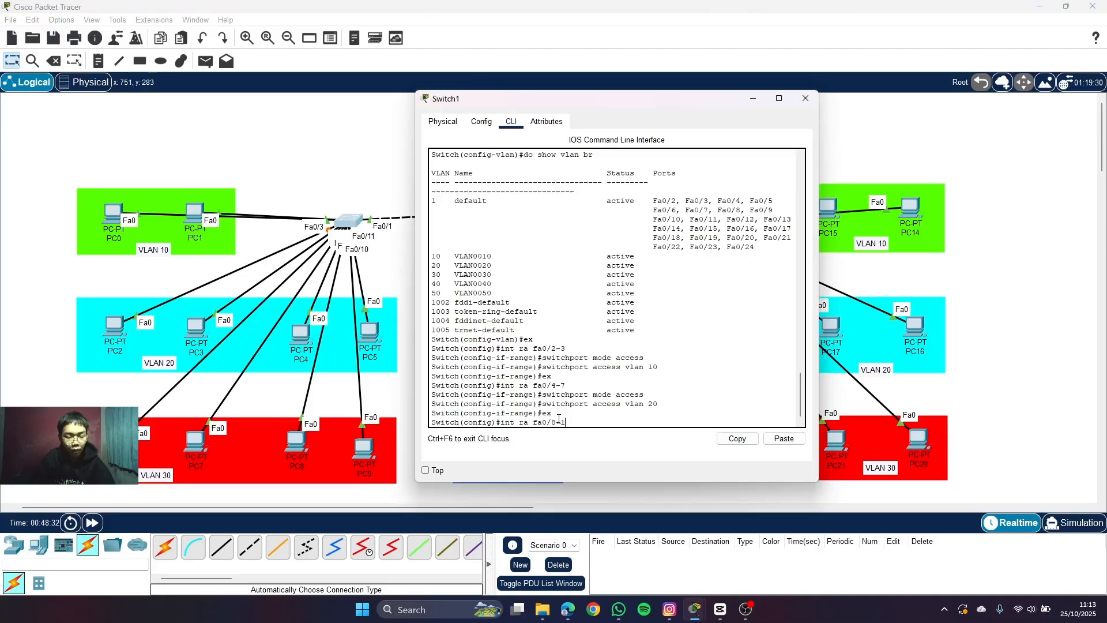
{"action": "type", "text": "1"}
{"action": "key", "text": "Return"}
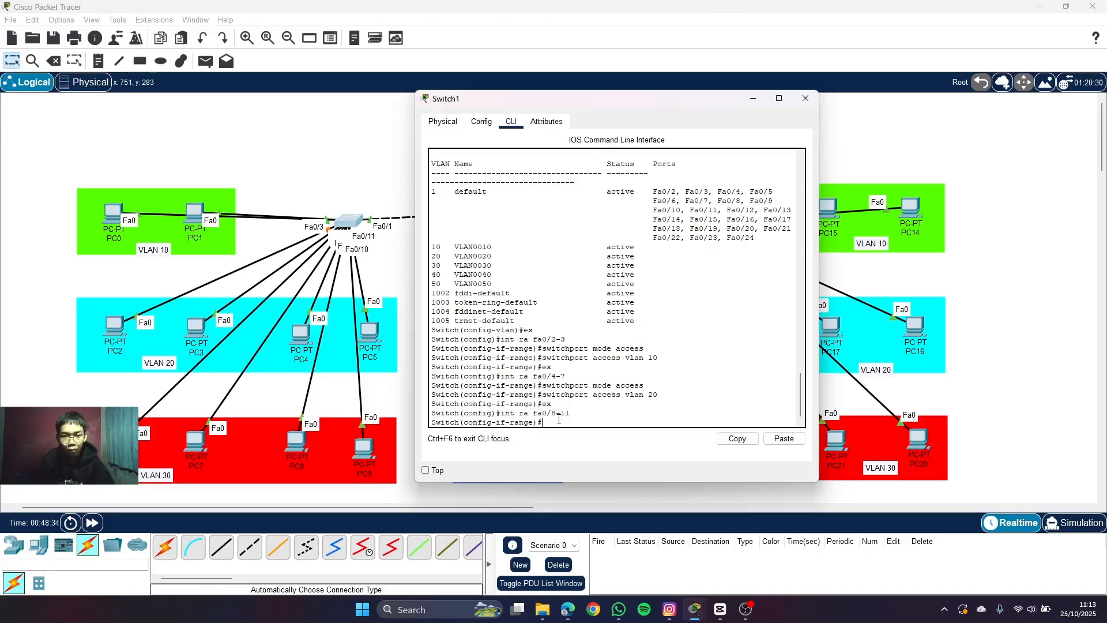
- Set the ports in range fa0/8-11 to access mode in VLAN 30 and exit the range configuration
{"action": "type", "text": "switch"}
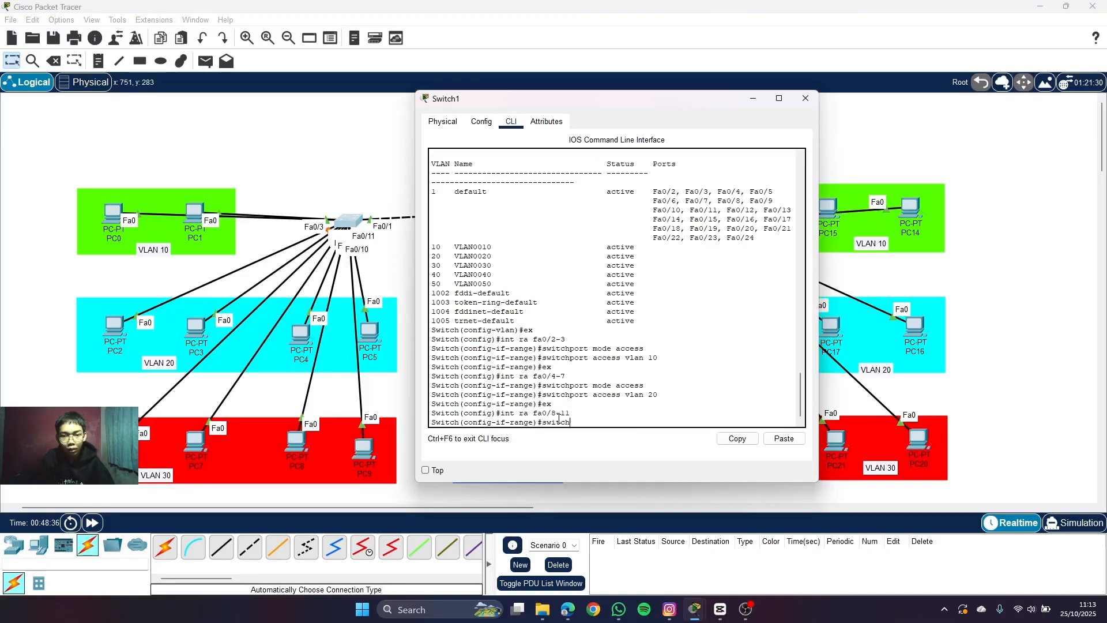
{"action": "type", "text": "port mode access"}
{"action": "key", "text": "Return"}
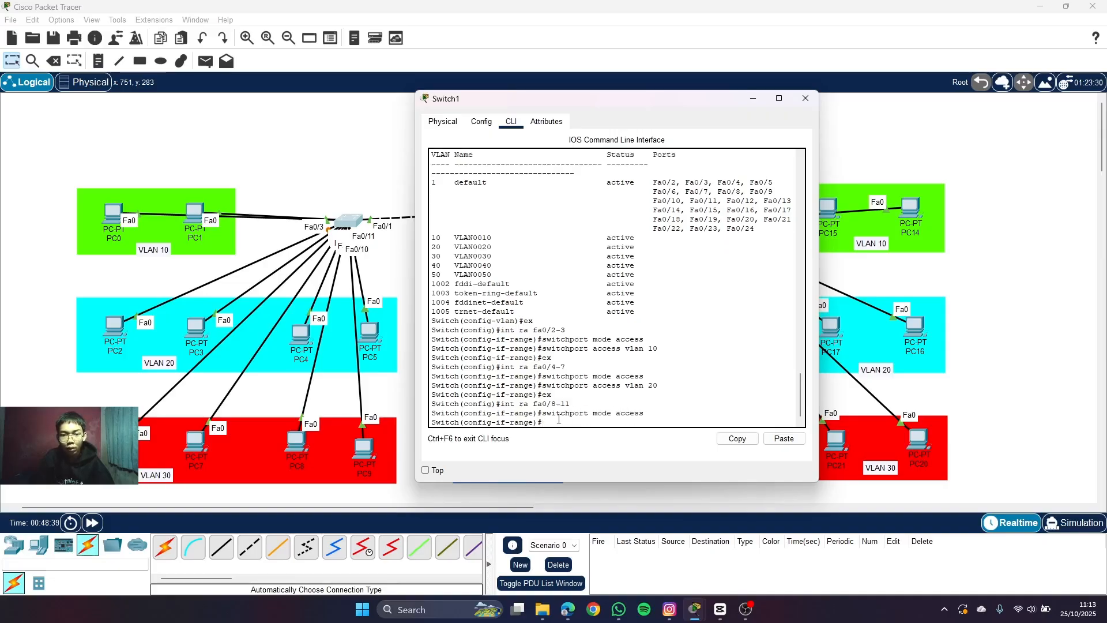
{"action": "type", "text": "switchport"}
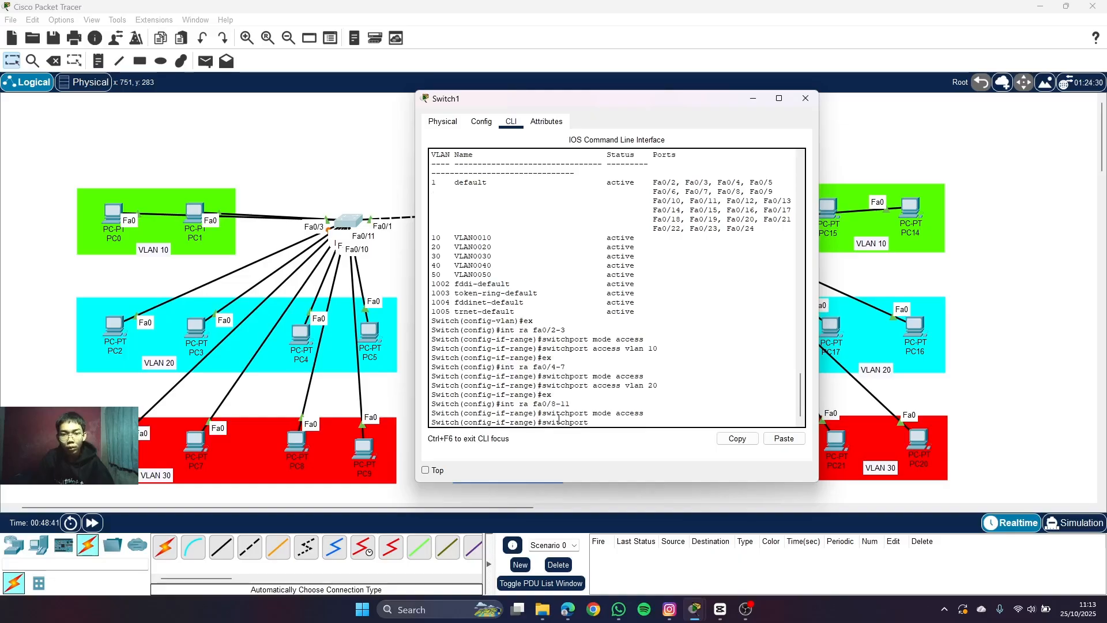
{"action": "type", "text": " access vlan "}
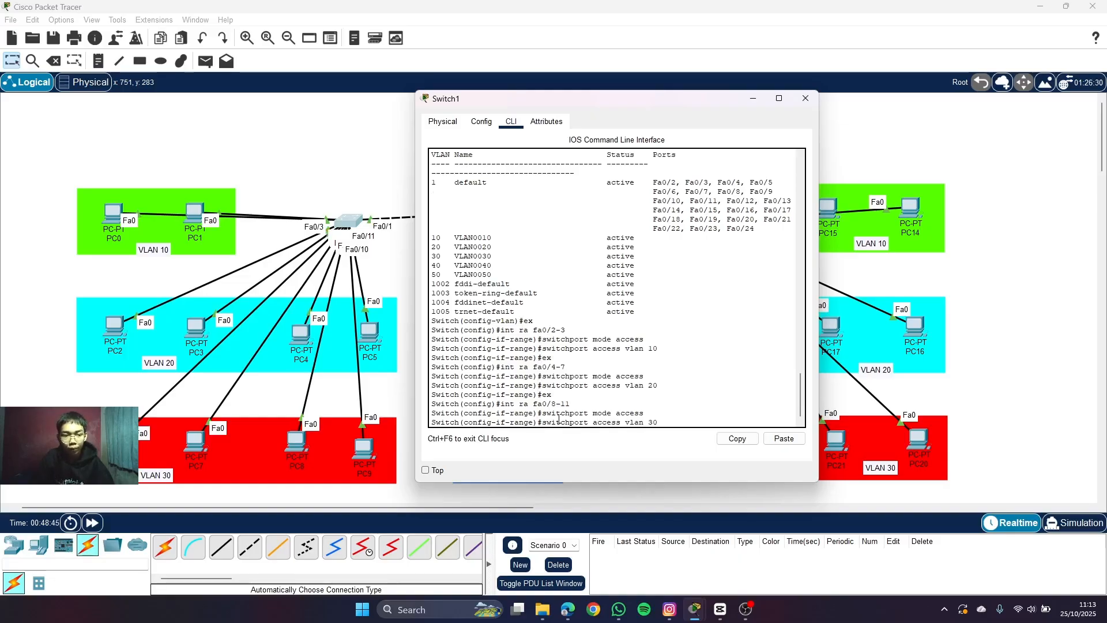
{"action": "type", "text": "30"}
{"action": "key", "text": "Return"}
{"action": "type", "text": "ex"}
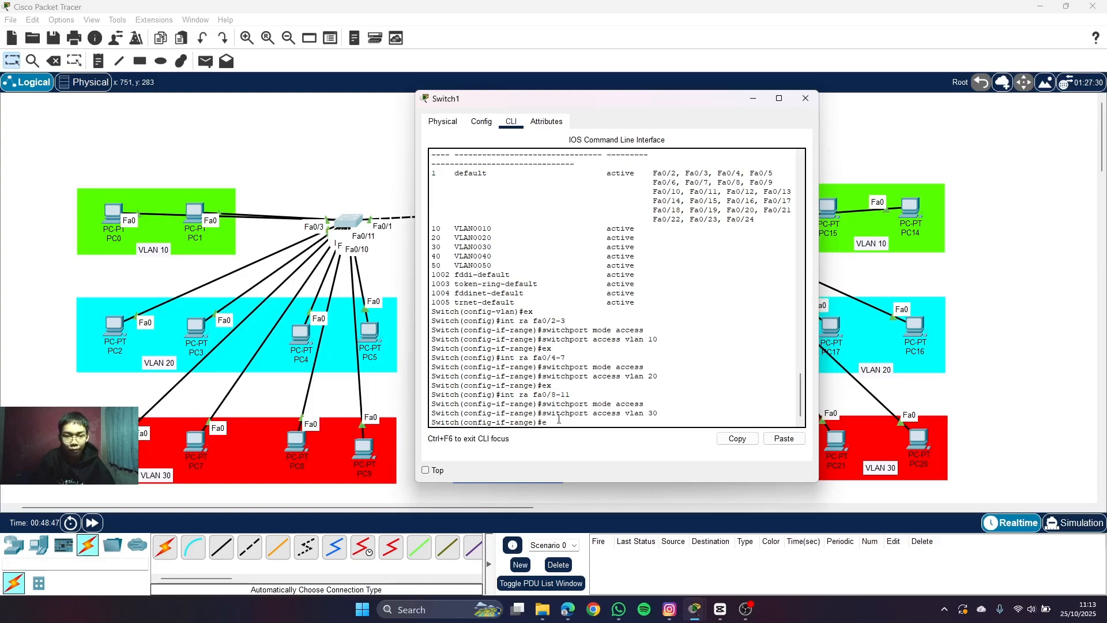
{"action": "key", "text": "Return"}
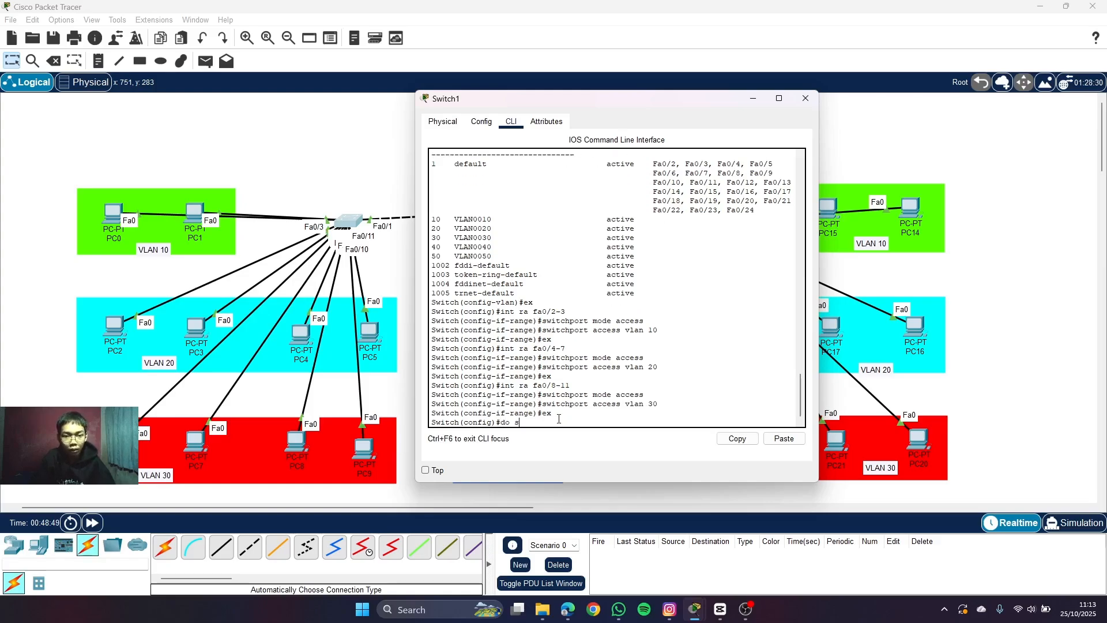
- Check the port assignments of VLANs 20 and 30 on Switch1 with do show vlan br and close Switch1
{"action": "type", "text": "do show vlan br"}
{"action": "key", "text": "Return"}
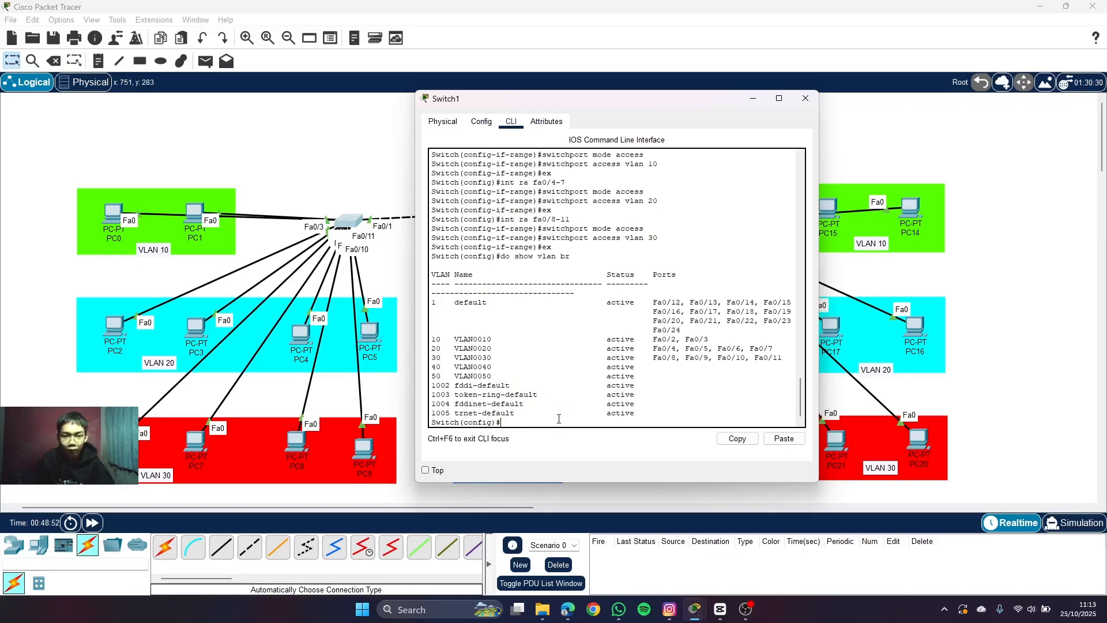
{"action": "left_click_drag", "start_coordinate": [788, 361], "coordinate": [425, 348]}
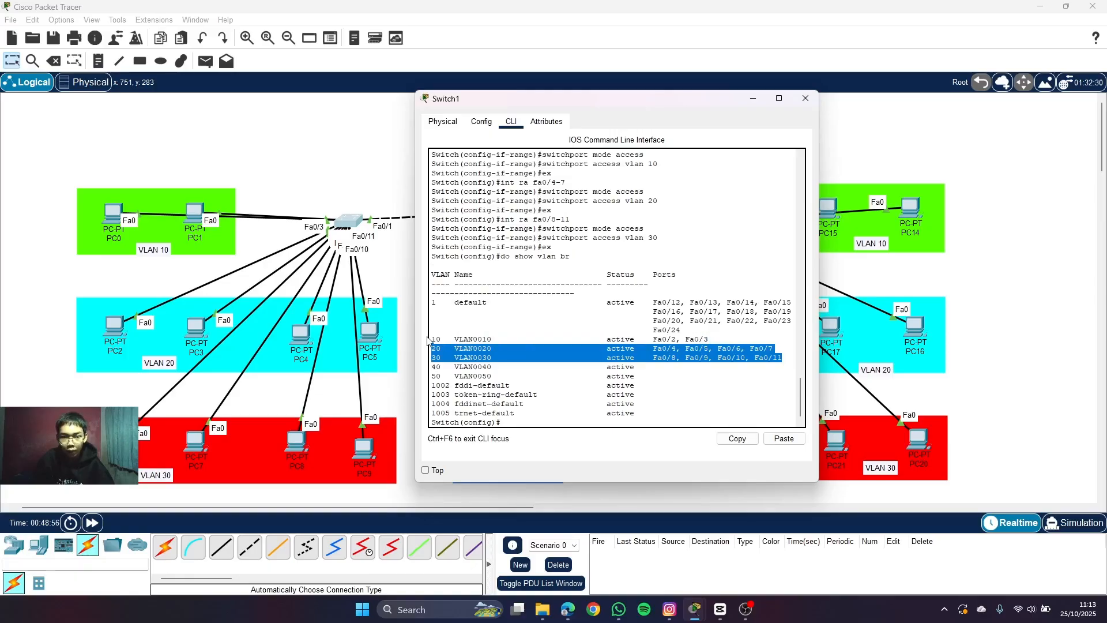
{"action": "left_click", "coordinate": [438, 333]}
{"action": "left_click", "coordinate": [805, 98]}
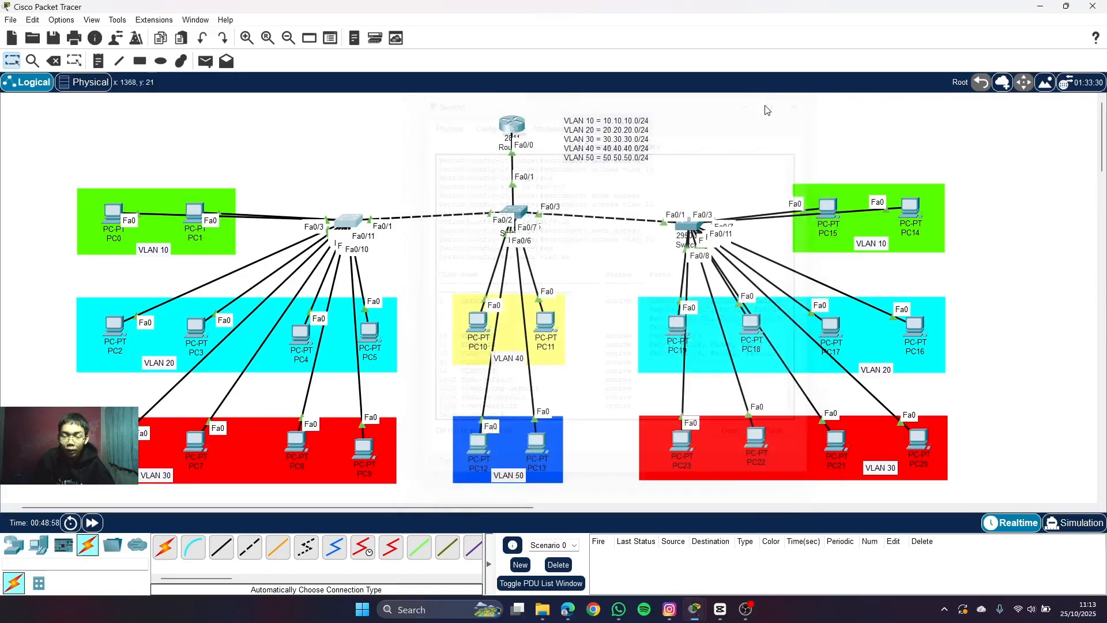
- Open Switch2's command line, move its window clear of the VLAN 10 area and check PC15's cable
{"action": "left_click", "coordinate": [689, 229]}
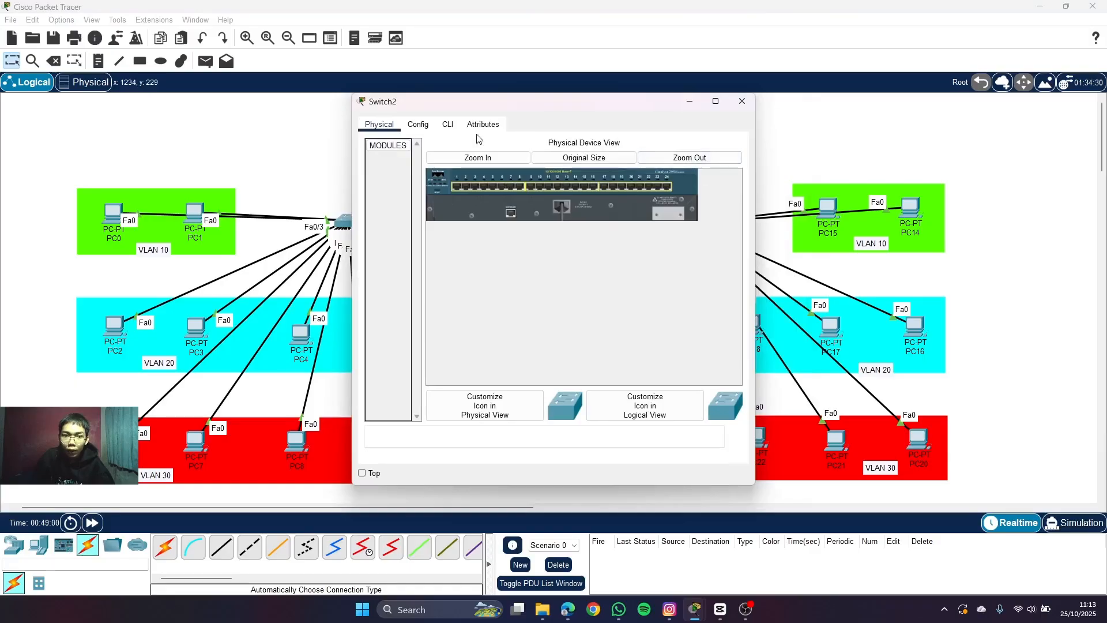
{"action": "left_click", "coordinate": [449, 126]}
{"action": "left_click_drag", "start_coordinate": [557, 97], "coordinate": [444, 114]}
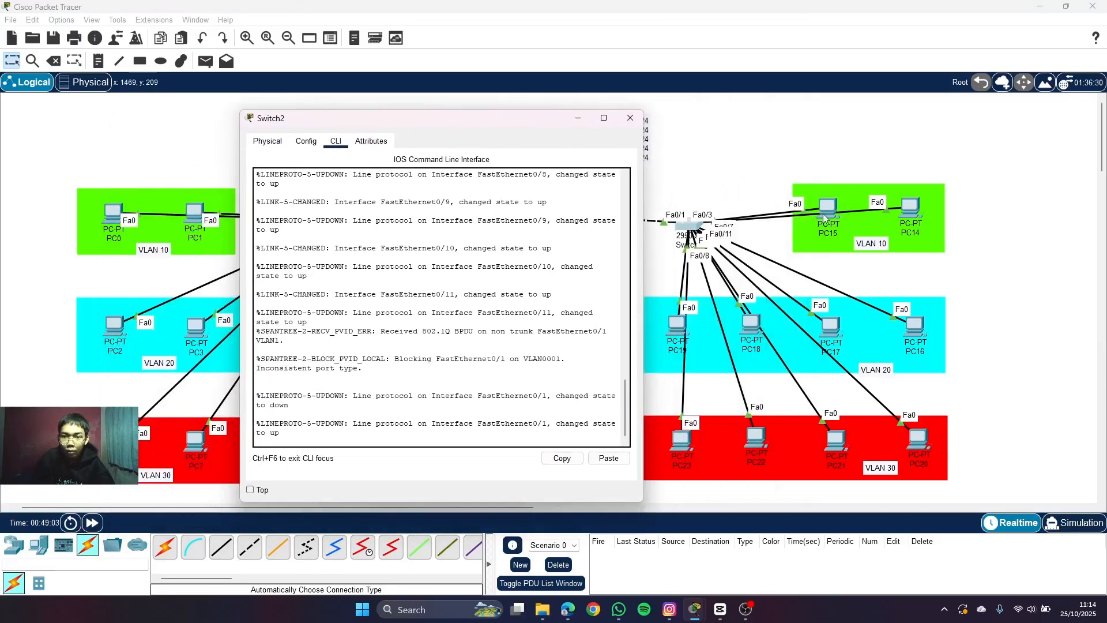
{"action": "mouse_move", "coordinate": [824, 215]}
{"action": "left_mouse_down"}
{"action": "mouse_move", "coordinate": [800, 128]}
{"action": "mouse_move", "coordinate": [825, 211]}
{"action": "left_mouse_up"}
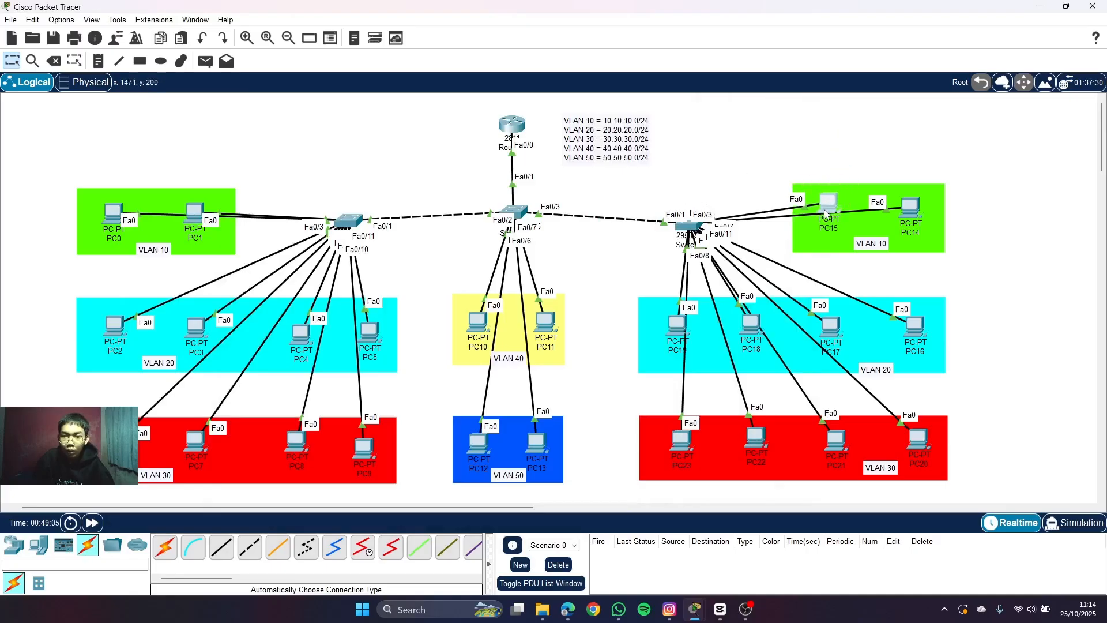
{"action": "left_click", "coordinate": [692, 228]}
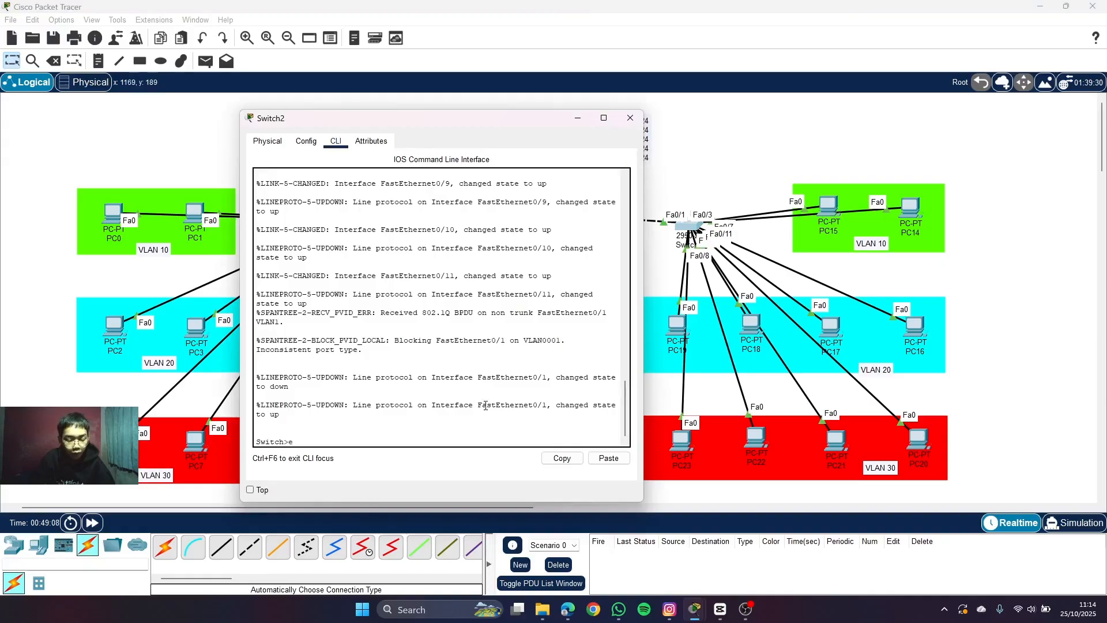
- Enter privileged mode and global configuration mode on Switch2 with en and conf t
{"action": "type", "text": "en"}
{"action": "key", "text": "Return"}
{"action": "type", "text": "vl"}
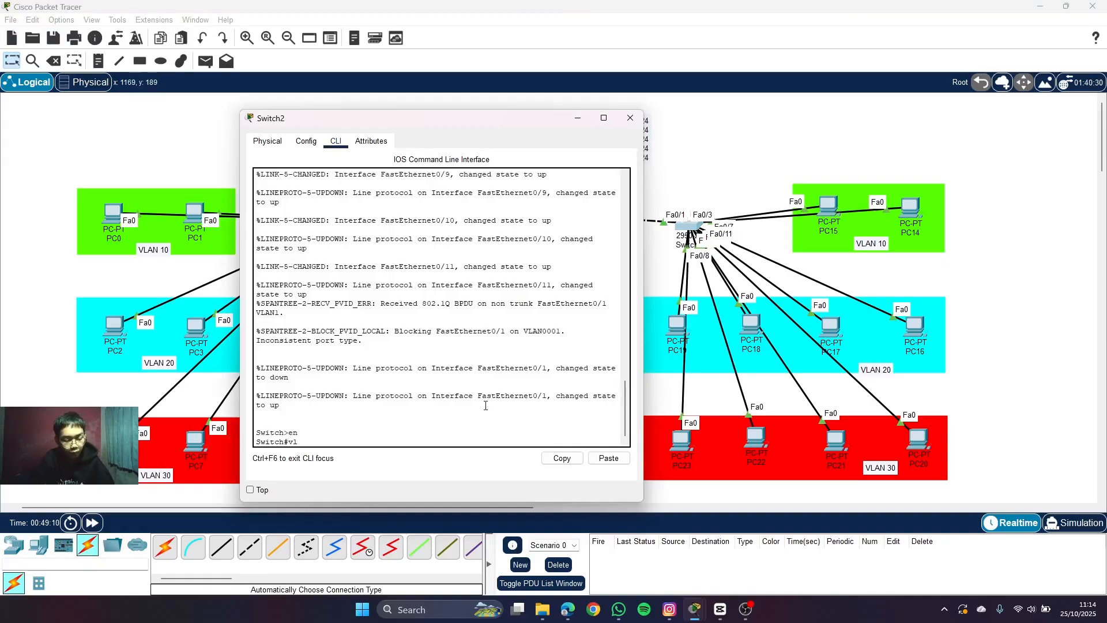
{"action": "key", "text": "BackSpace"}
{"action": "key", "text": "BackSpace"}
{"action": "type", "text": "co"}
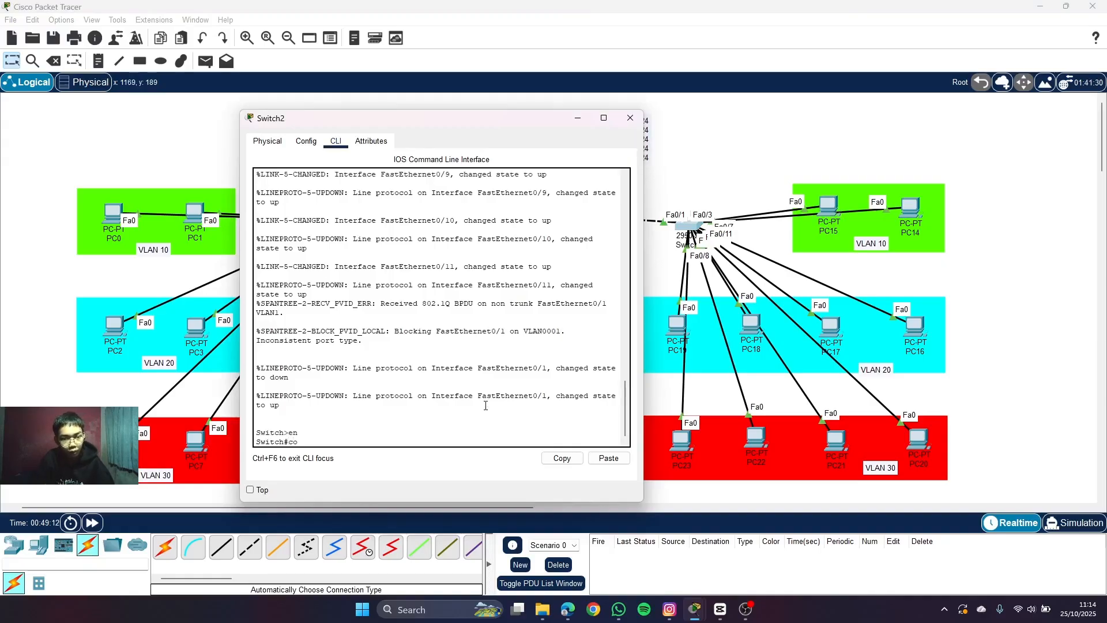
{"action": "type", "text": "nf t"}
{"action": "key", "text": "Return"}
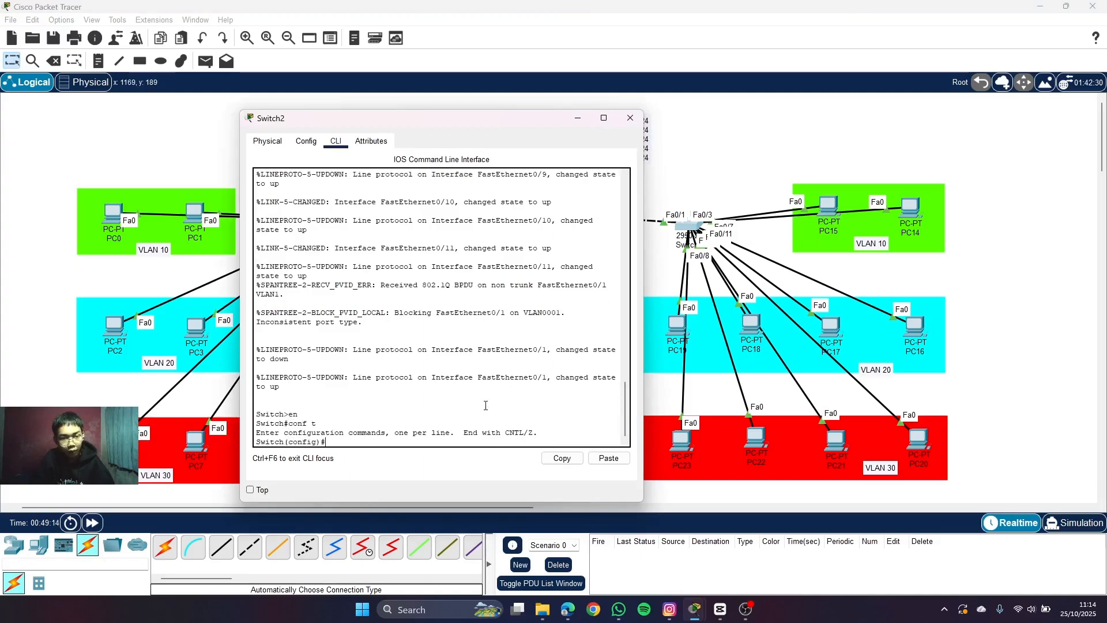
- Create VLANs 10, 20 and 30 on Switch2
{"action": "type", "text": "vlan "}
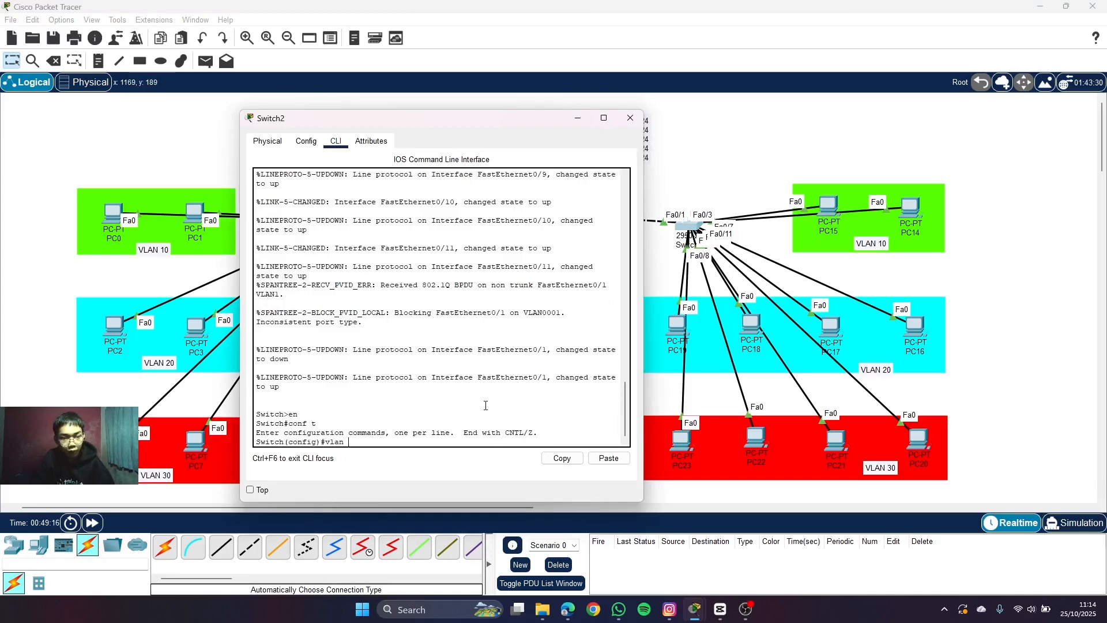
{"action": "type", "text": "10"}
{"action": "key", "text": "Return"}
{"action": "type", "text": "vlan)#vlan"}
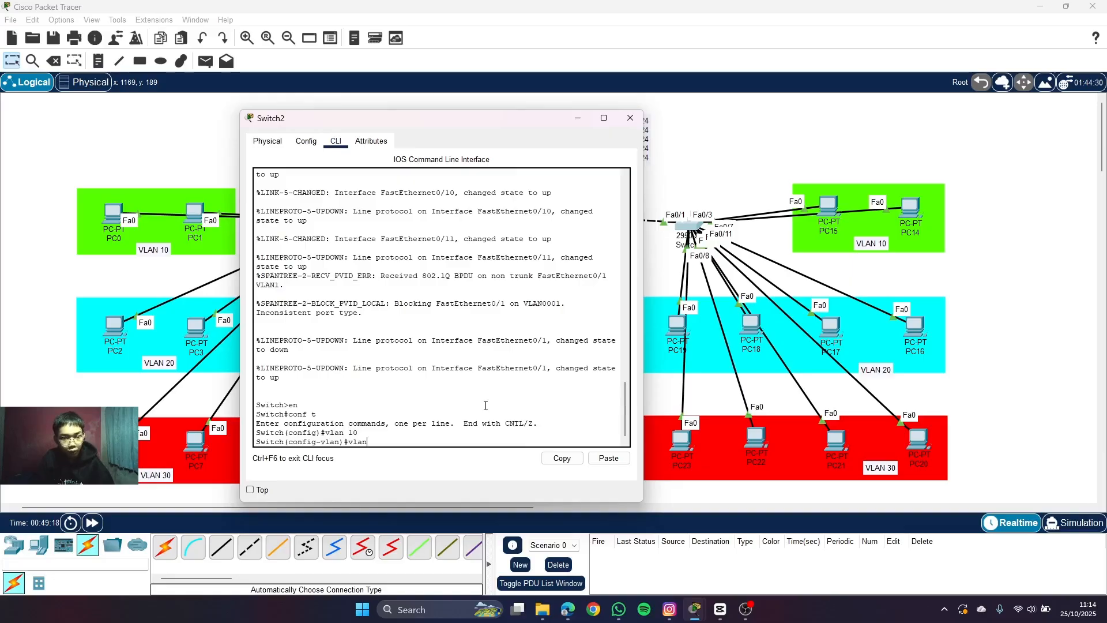
{"action": "type", "text": " 20"}
{"action": "key", "text": "Return"}
{"action": "type", "text": "vlan "}
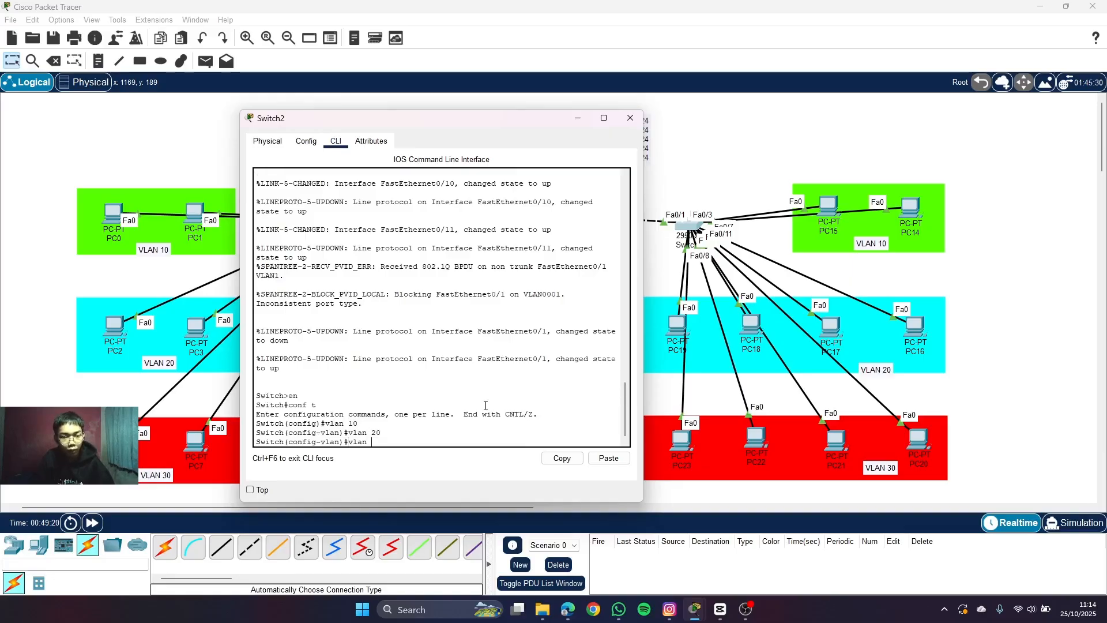
{"action": "type", "text": "30"}
{"action": "key", "text": "Return"}
- Create VLANs 40 and 50 on Switch2, exit VLAN configuration and list the VLANs with do show vlan br
{"action": "type", "text": "vlan)#vla"}
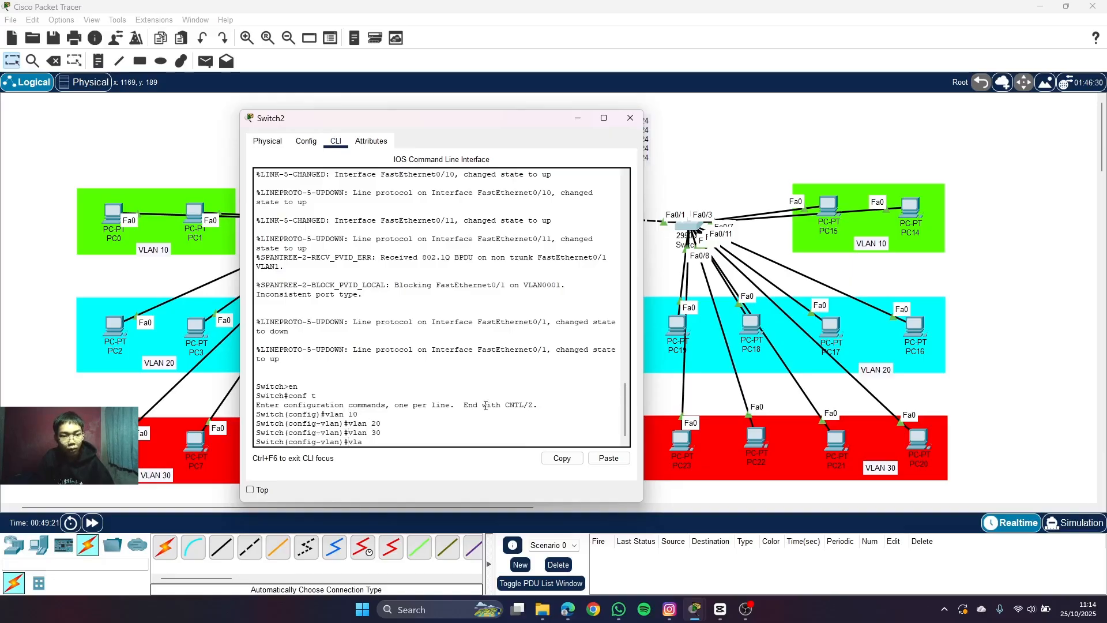
{"action": "type", "text": "n 40"}
{"action": "key", "text": "Return"}
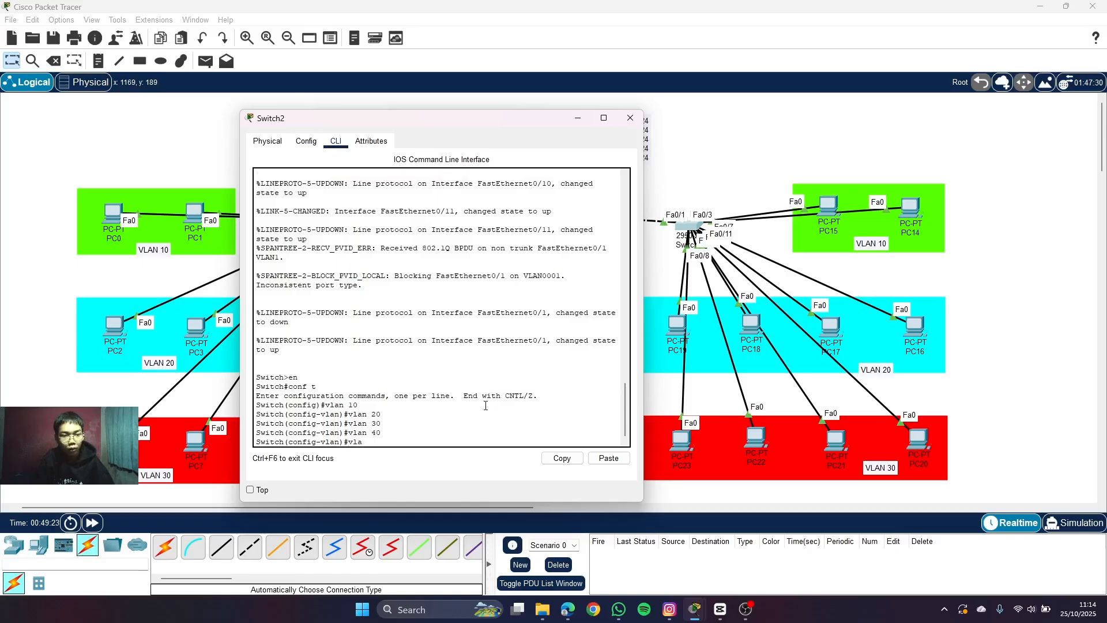
{"action": "type", "text": "vlan 50"}
{"action": "key", "text": "Return"}
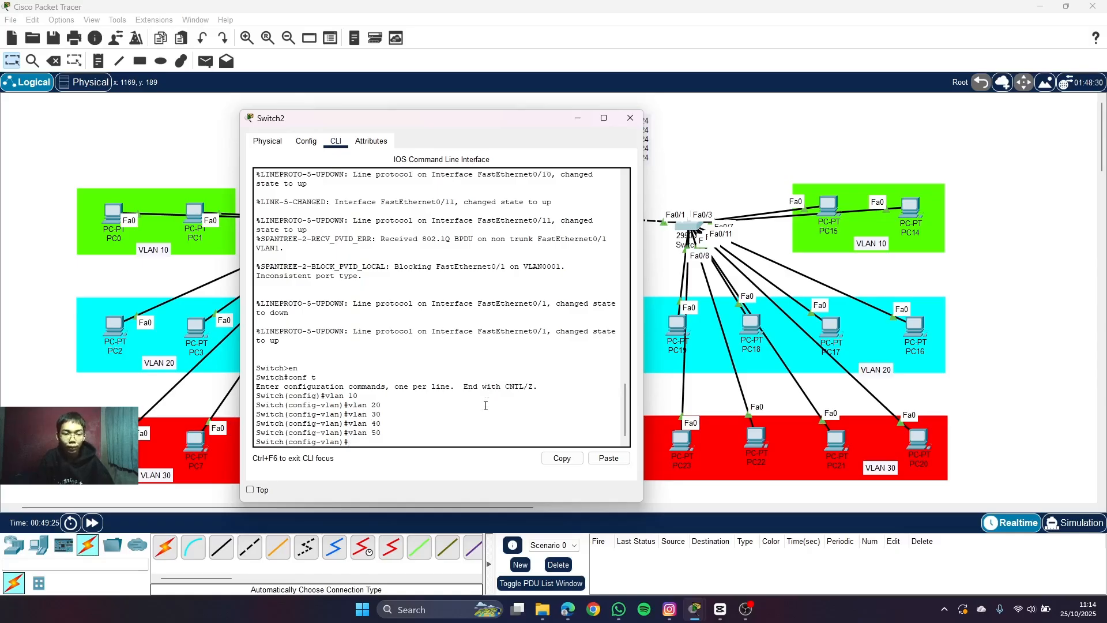
{"action": "type", "text": "ex"}
{"action": "key", "text": "Return"}
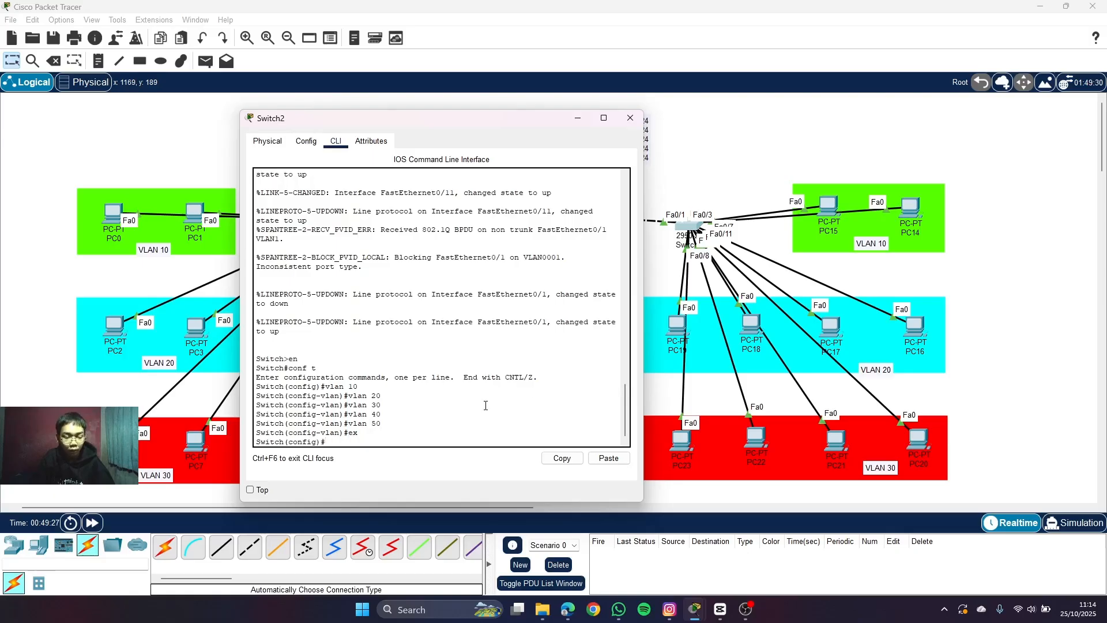
{"action": "type", "text": "do show vlan br"}
{"action": "key", "text": "Return"}
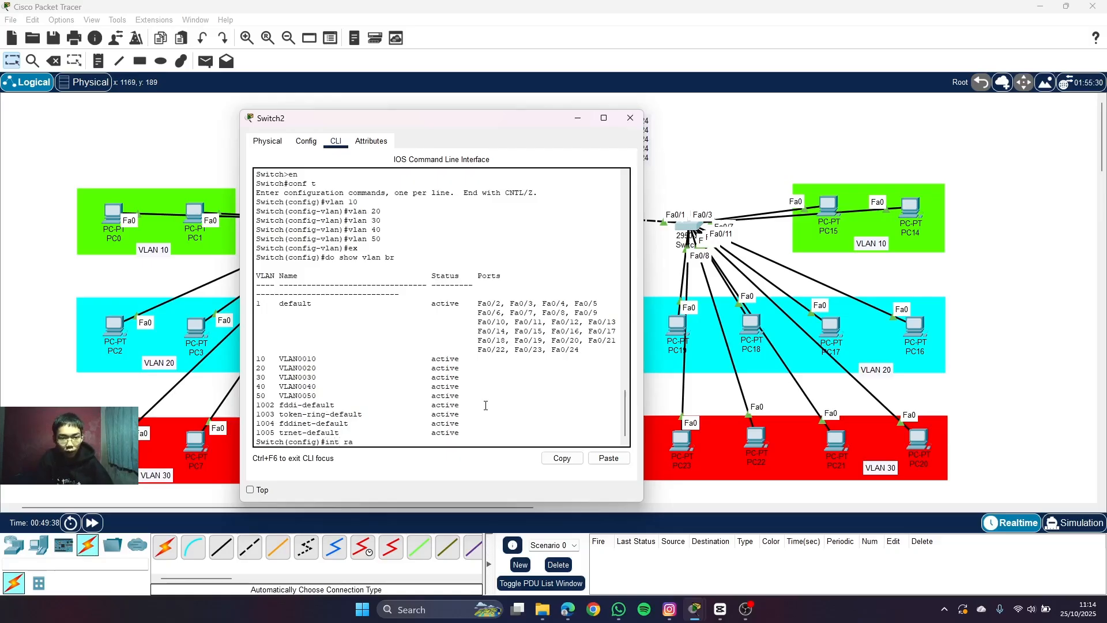
- Enter configuration of interface range fa0/2-3 on Switch2, nudging PC15 to check its cable before completing the range
{"action": "type", "text": "fa0/"}
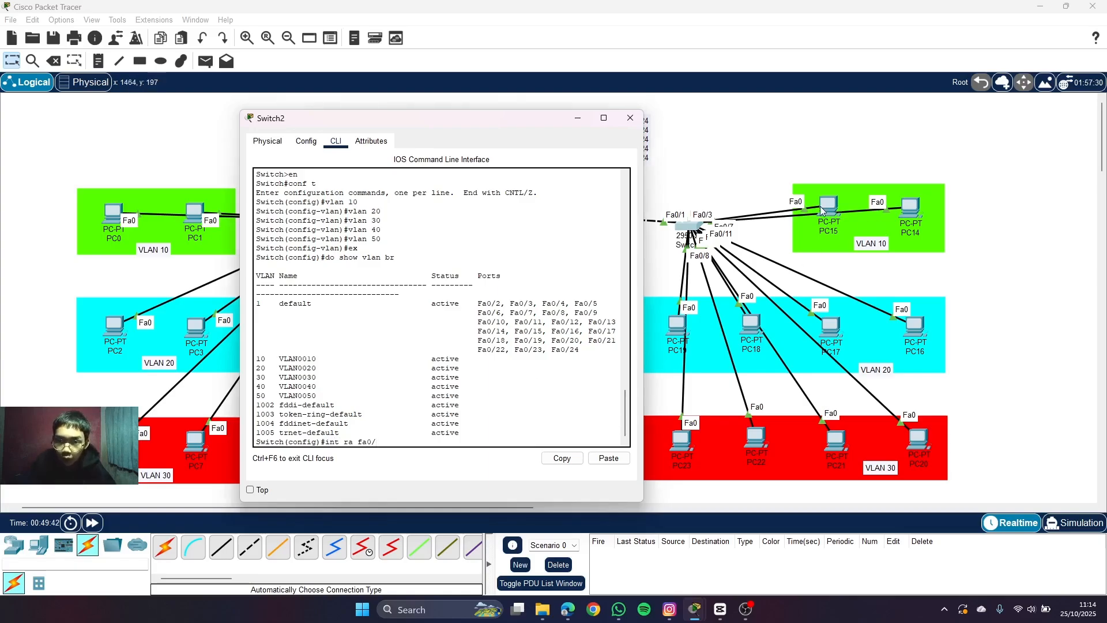
{"action": "mouse_move", "coordinate": [825, 208]}
{"action": "left_mouse_down"}
{"action": "mouse_move", "coordinate": [830, 170]}
{"action": "mouse_move", "coordinate": [815, 138]}
{"action": "mouse_move", "coordinate": [836, 206]}
{"action": "left_mouse_up"}
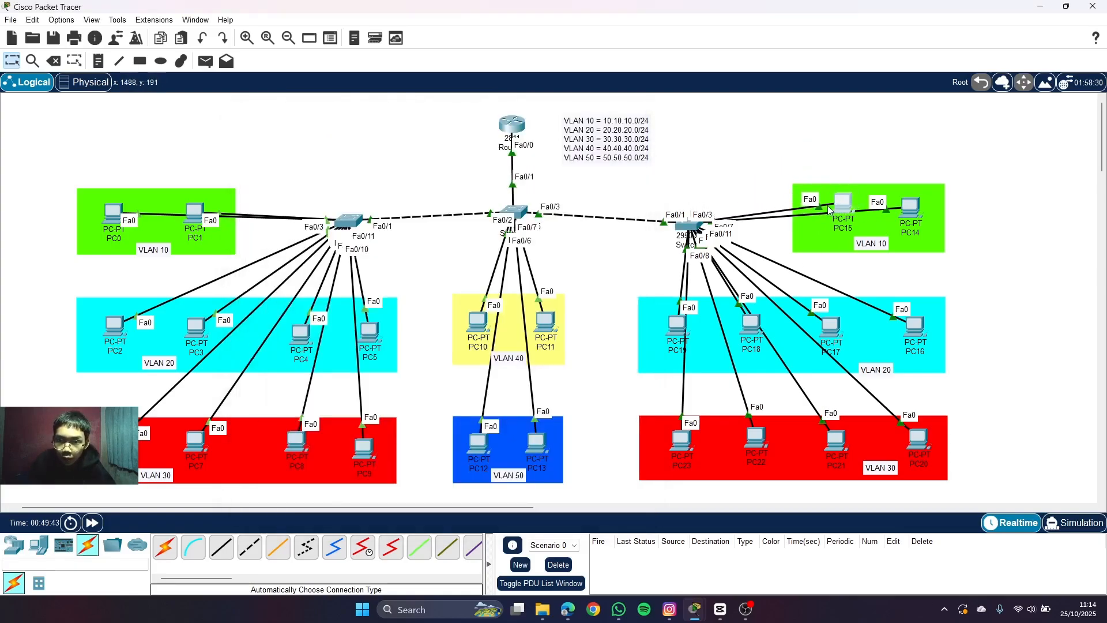
{"action": "left_click", "coordinate": [689, 227]}
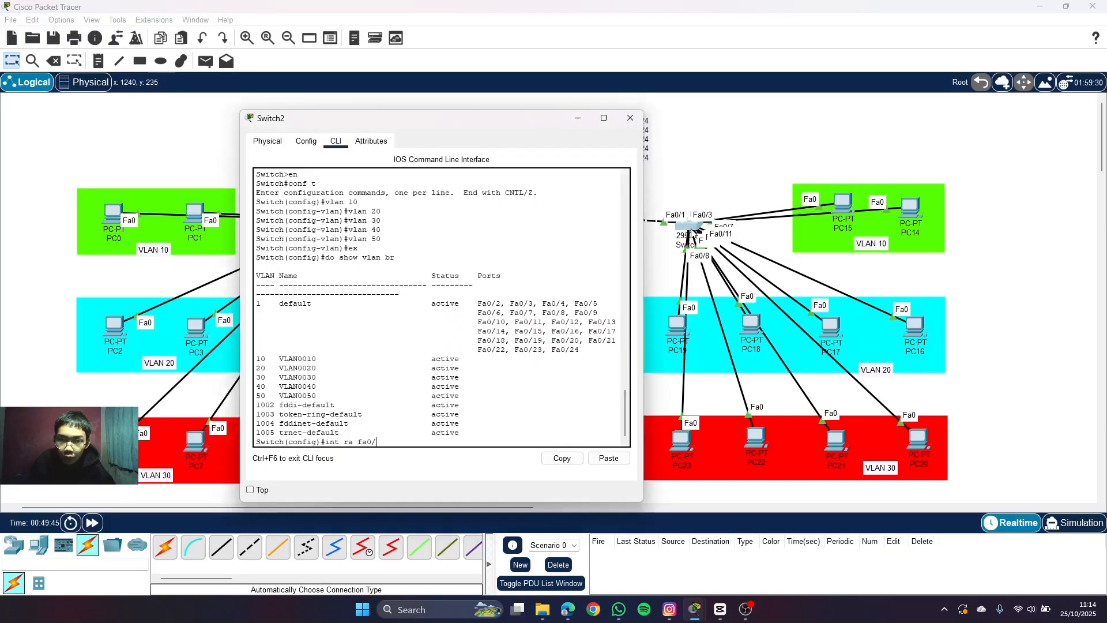
{"action": "type", "text": "2"}
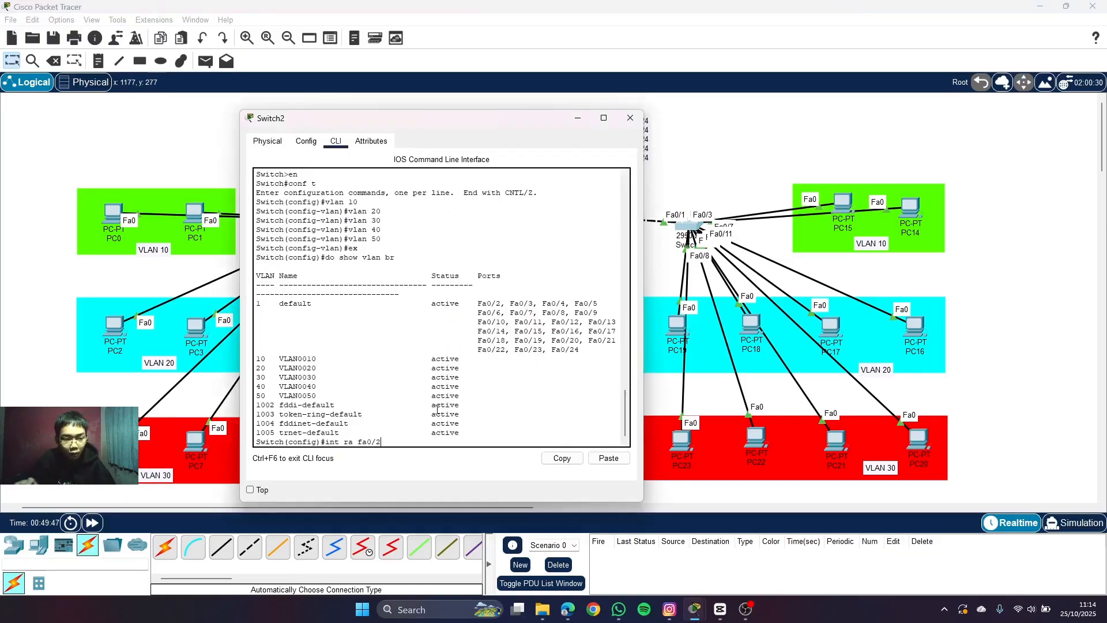
{"action": "type", "text": "-3"}
{"action": "key", "text": "Return"}
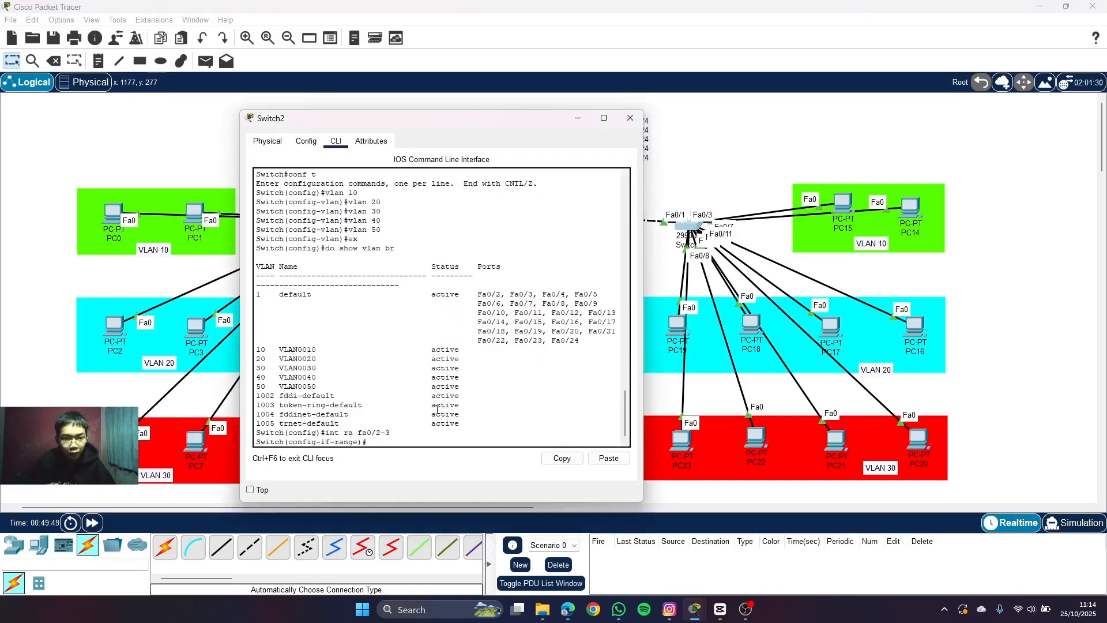
- Set the ports in range fa0/2-3 to access mode in VLAN 10 and exit the range configuration
{"action": "type", "text": "switc"}
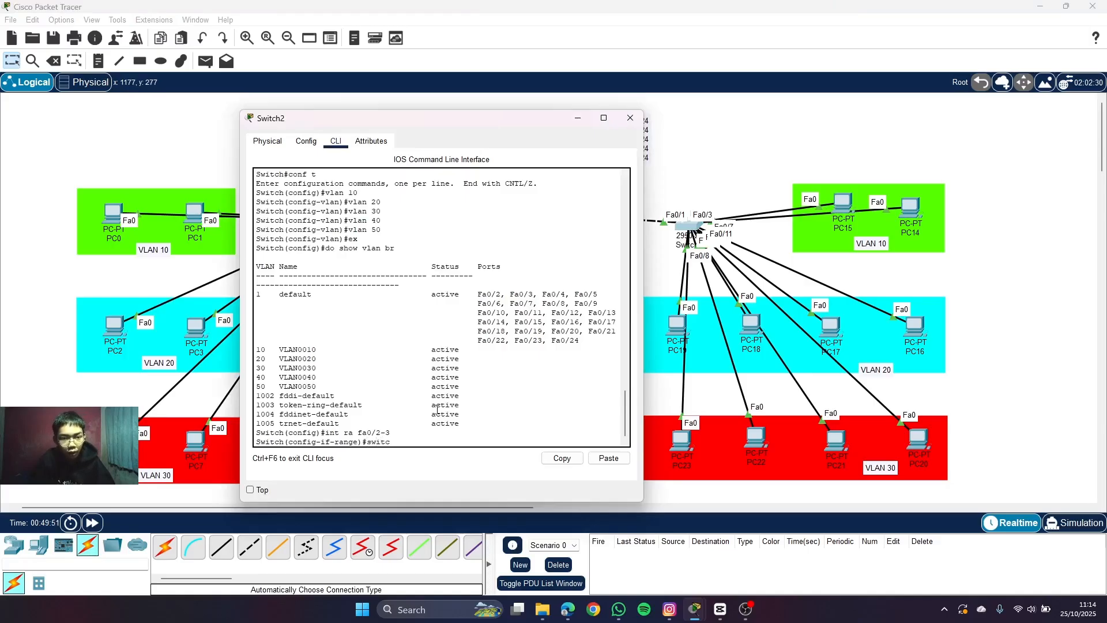
{"action": "type", "text": "hport mode access"}
{"action": "key", "text": "Return"}
{"action": "type", "text": "switchpo"}
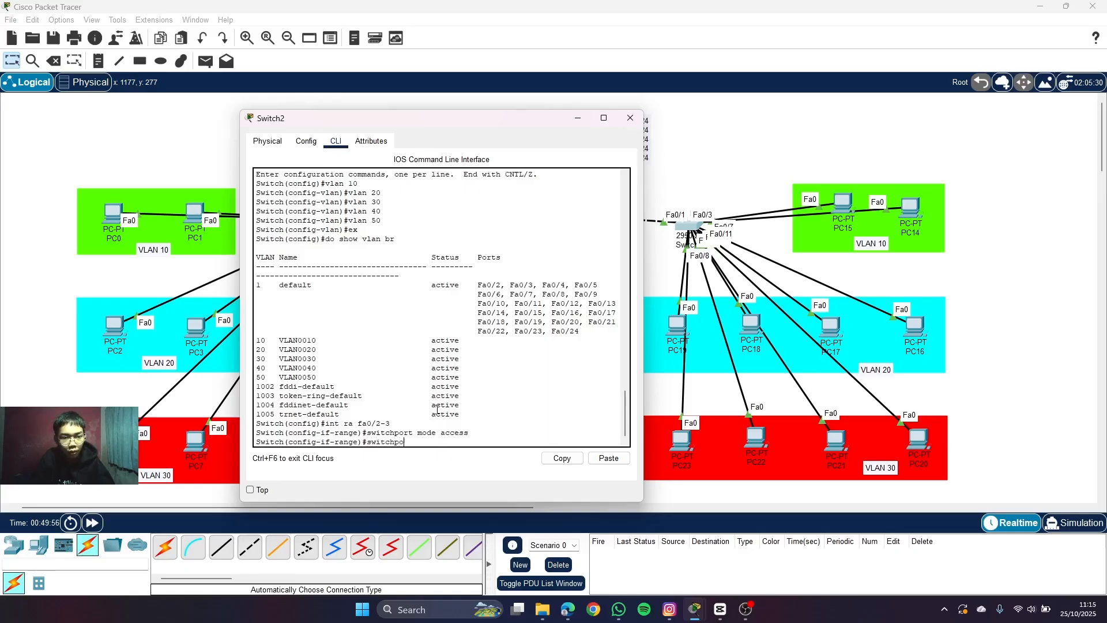
{"action": "type", "text": "rt access vlan 10"}
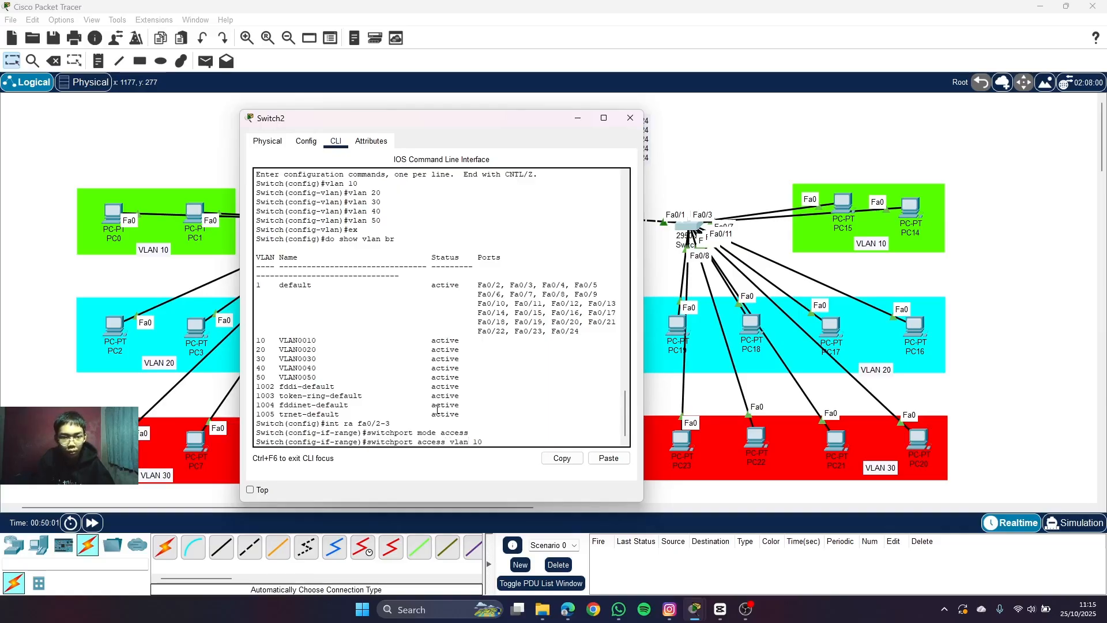
{"action": "key", "text": "Return"}
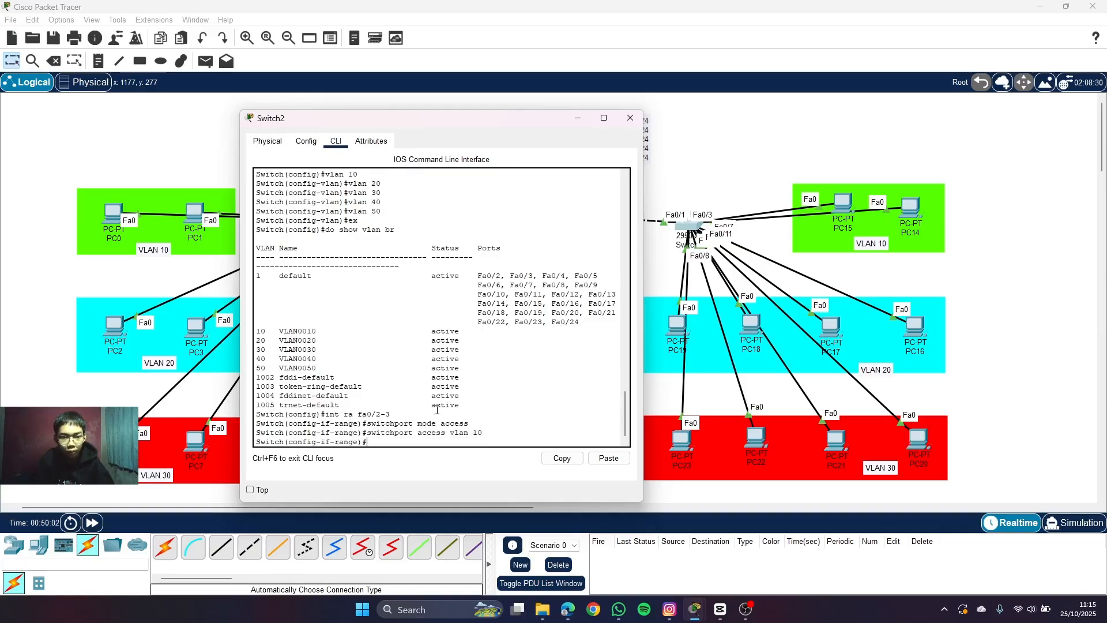
{"action": "type", "text": "ex"}
{"action": "key", "text": "Return"}
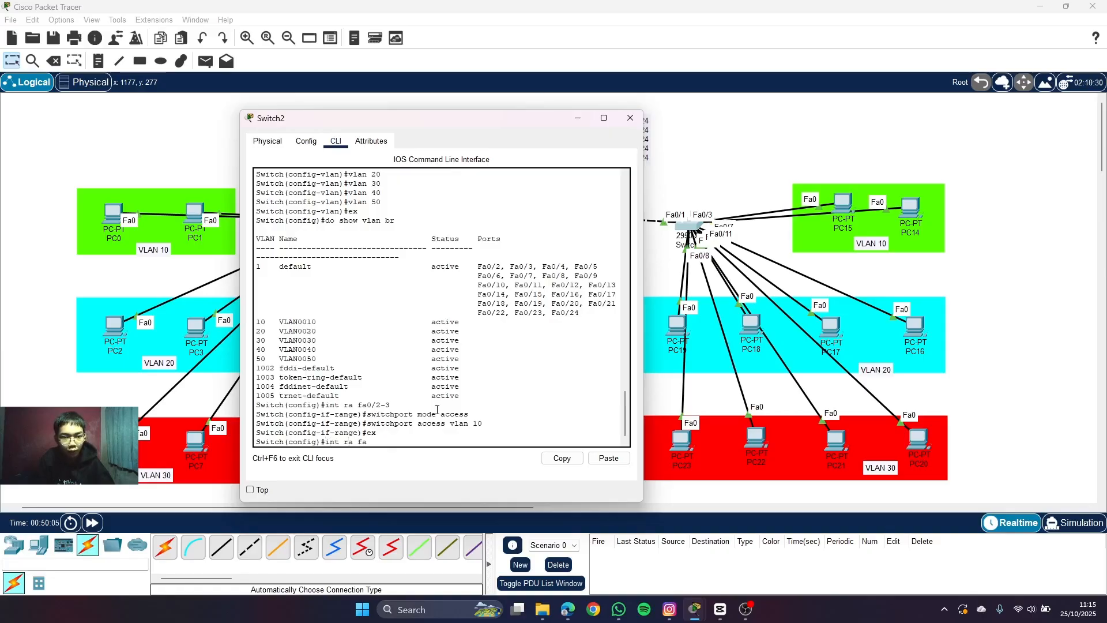
- Enter configuration of interface range fa0/4-7 on Switch2, nudging PC16 to PC19 in the VLAN 20 area to check their cables first
{"action": "type", "text": "int ra fa0/4-7"}
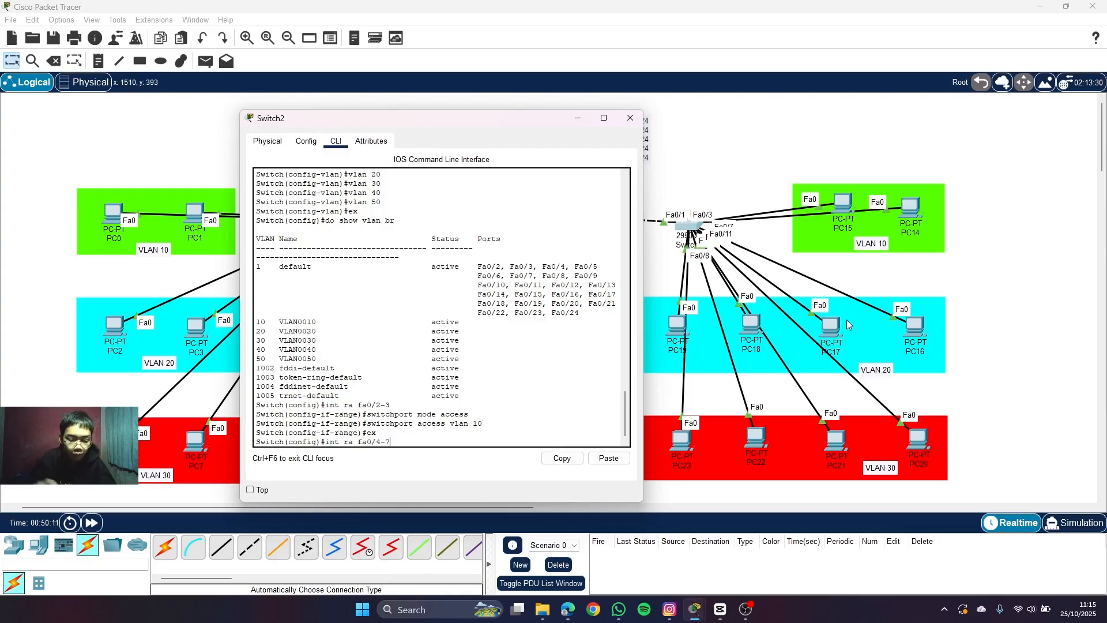
{"action": "left_click", "coordinate": [922, 329]}
{"action": "mouse_move", "coordinate": [921, 325]}
{"action": "left_mouse_down"}
{"action": "mouse_move", "coordinate": [909, 281]}
{"action": "mouse_move", "coordinate": [920, 333]}
{"action": "left_mouse_up"}
{"action": "mouse_move", "coordinate": [681, 332]}
{"action": "left_mouse_down"}
{"action": "mouse_move", "coordinate": [686, 277]}
{"action": "mouse_move", "coordinate": [663, 222]}
{"action": "mouse_move", "coordinate": [628, 259]}
{"action": "mouse_move", "coordinate": [670, 330]}
{"action": "left_mouse_up"}
{"action": "mouse_move", "coordinate": [752, 325]}
{"action": "left_mouse_down"}
{"action": "mouse_move", "coordinate": [629, 211]}
{"action": "mouse_move", "coordinate": [628, 268]}
{"action": "mouse_move", "coordinate": [752, 312]}
{"action": "mouse_move", "coordinate": [748, 341]}
{"action": "left_mouse_up"}
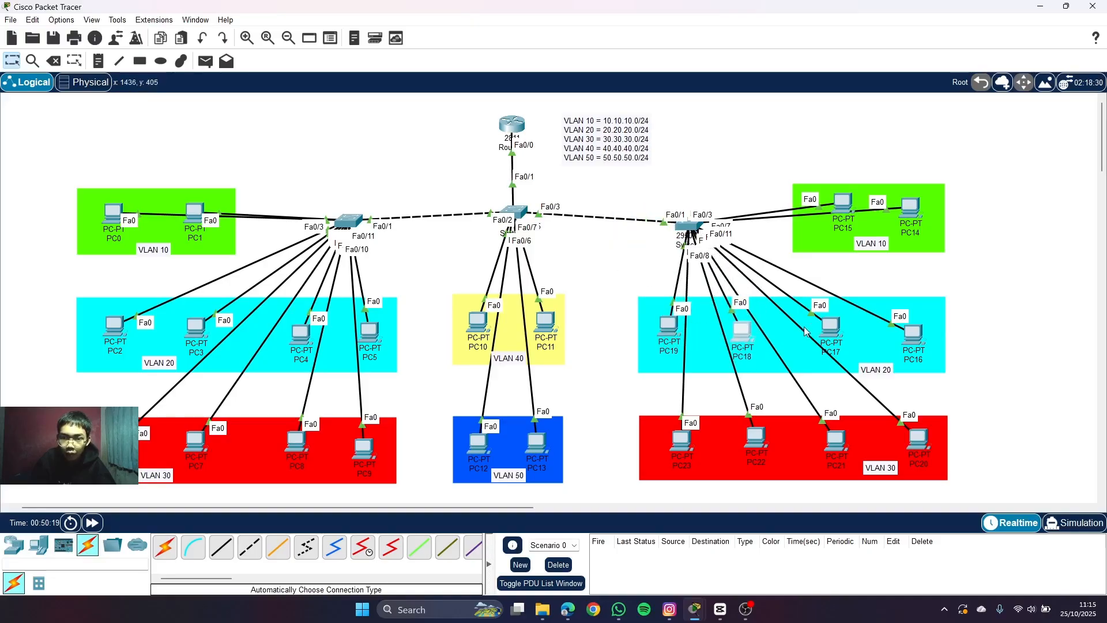
{"action": "left_click_drag", "start_coordinate": [831, 330], "coordinate": [632, 231]}
{"action": "key", "text": "ctrl+z"}
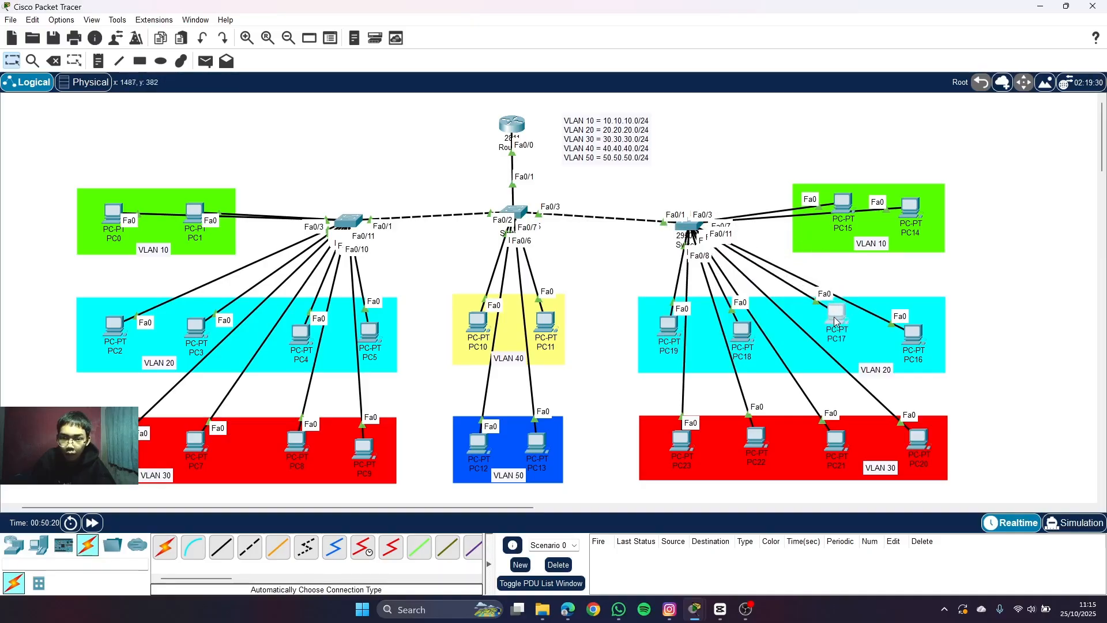
{"action": "left_click_drag", "start_coordinate": [744, 331], "coordinate": [750, 330]}
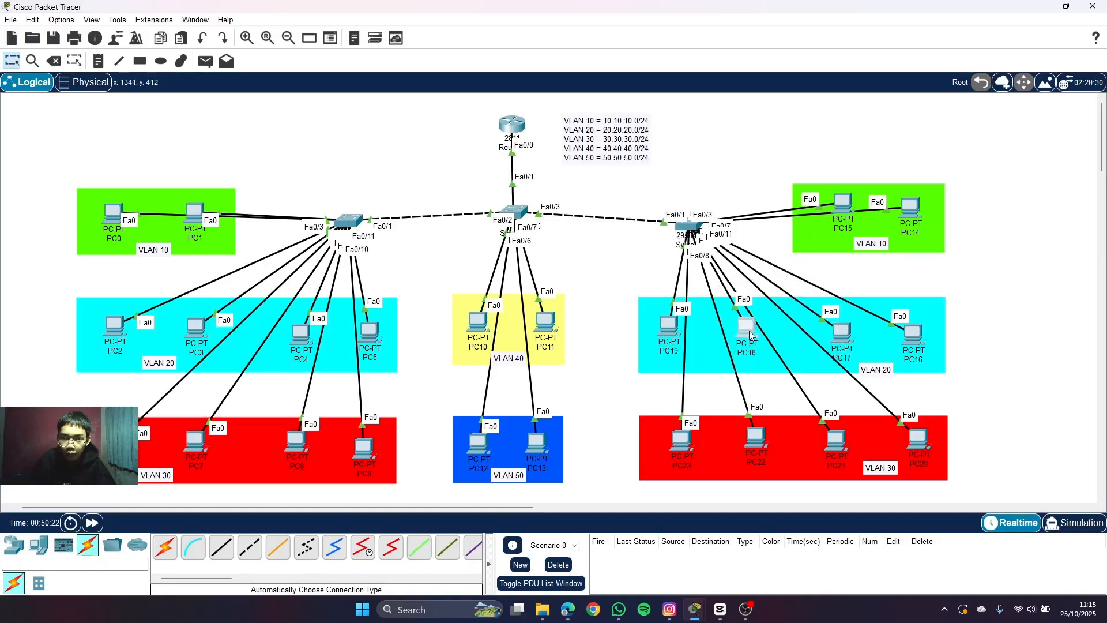
{"action": "left_click", "coordinate": [687, 230]}
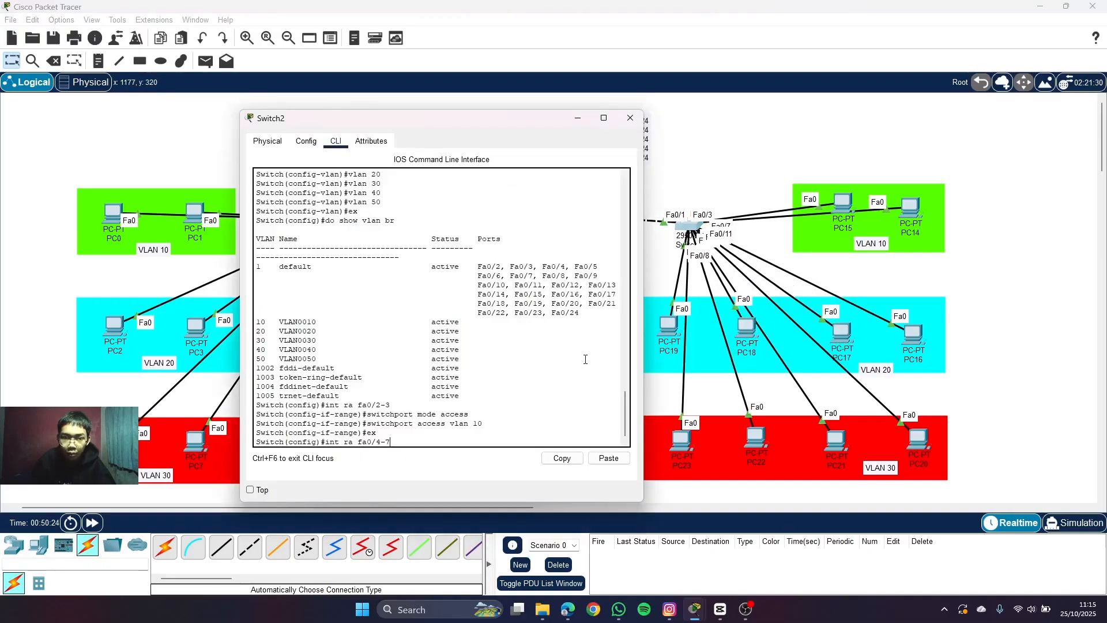
{"action": "key", "text": "Return"}
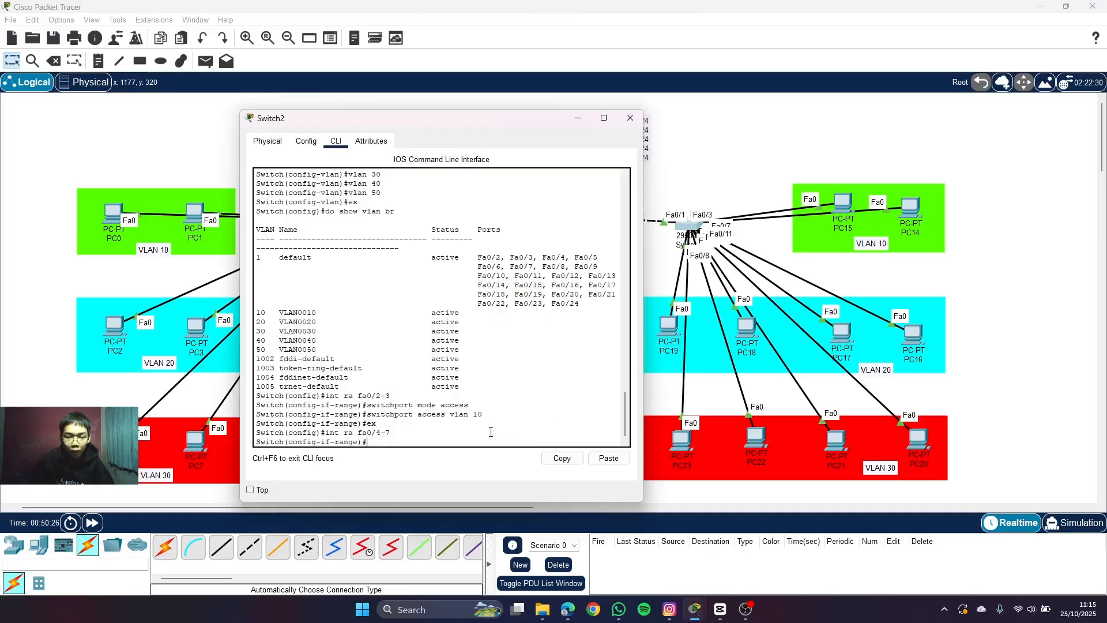
- Set the ports in range fa0/4-7 to access mode in VLAN 20 and exit the range configuration
{"action": "type", "text": "swit"}
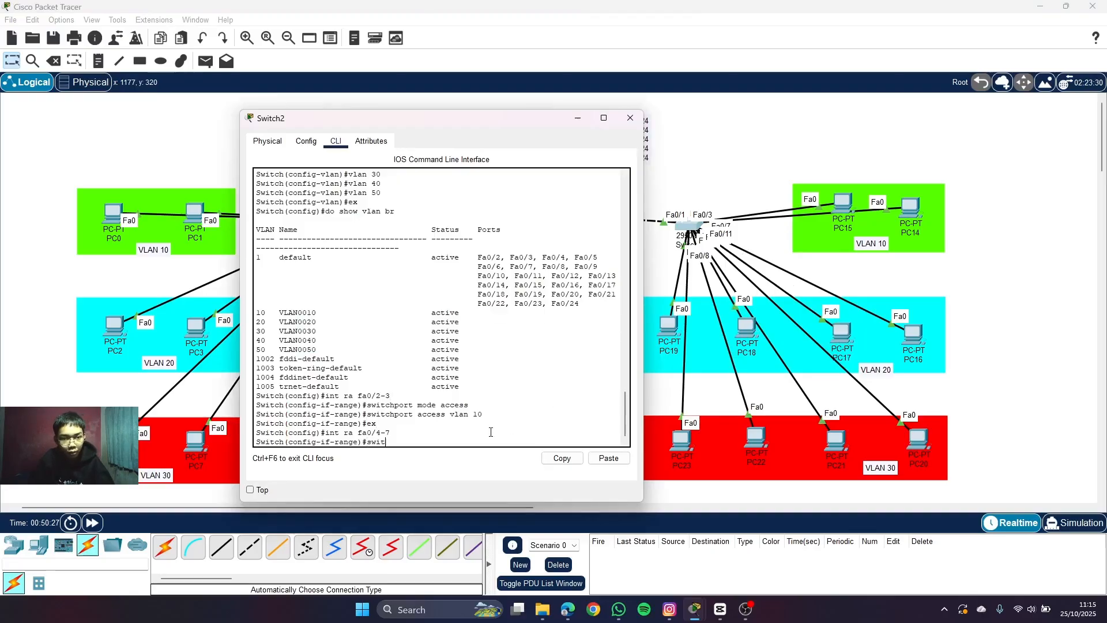
{"action": "type", "text": "chport mode"}
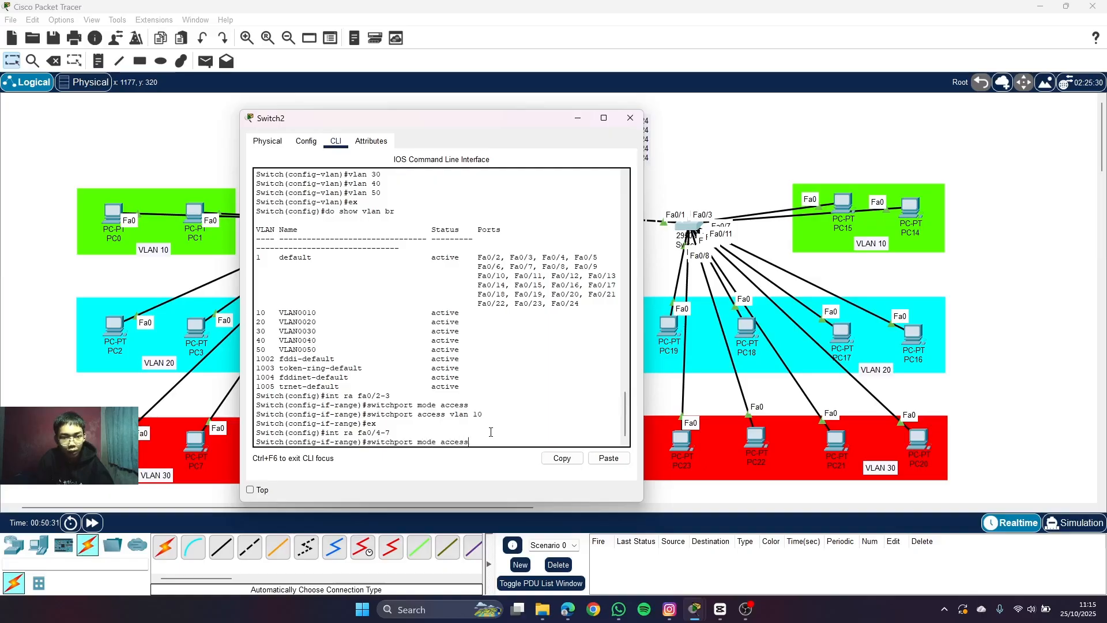
{"action": "type", "text": " access"}
{"action": "key", "text": "Return"}
{"action": "type", "text": "switchpo"}
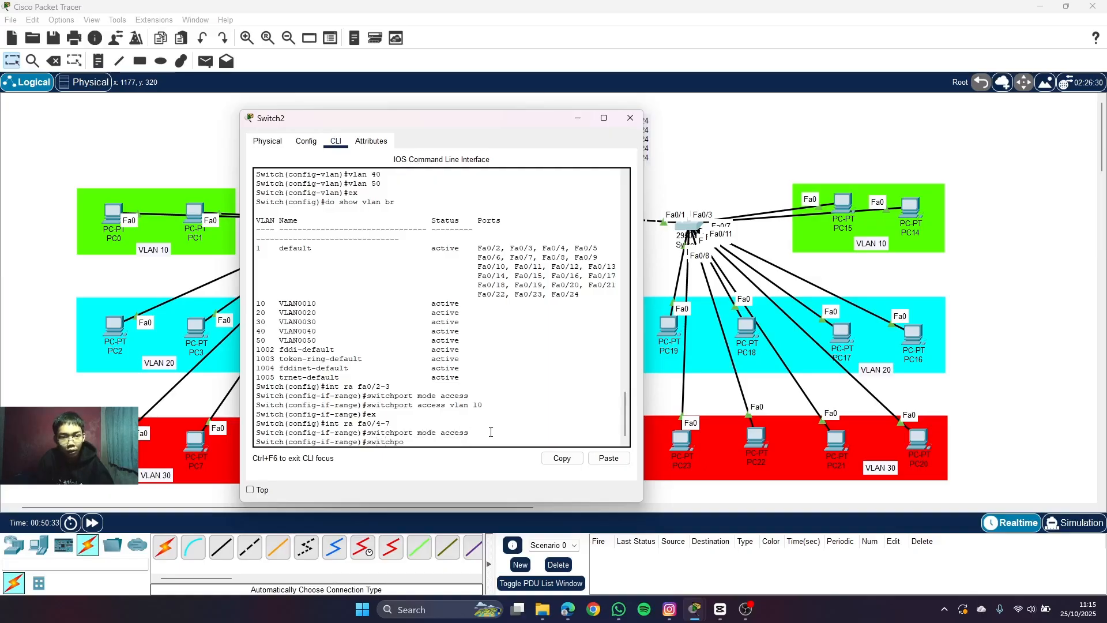
{"action": "type", "text": "rt access vlan"}
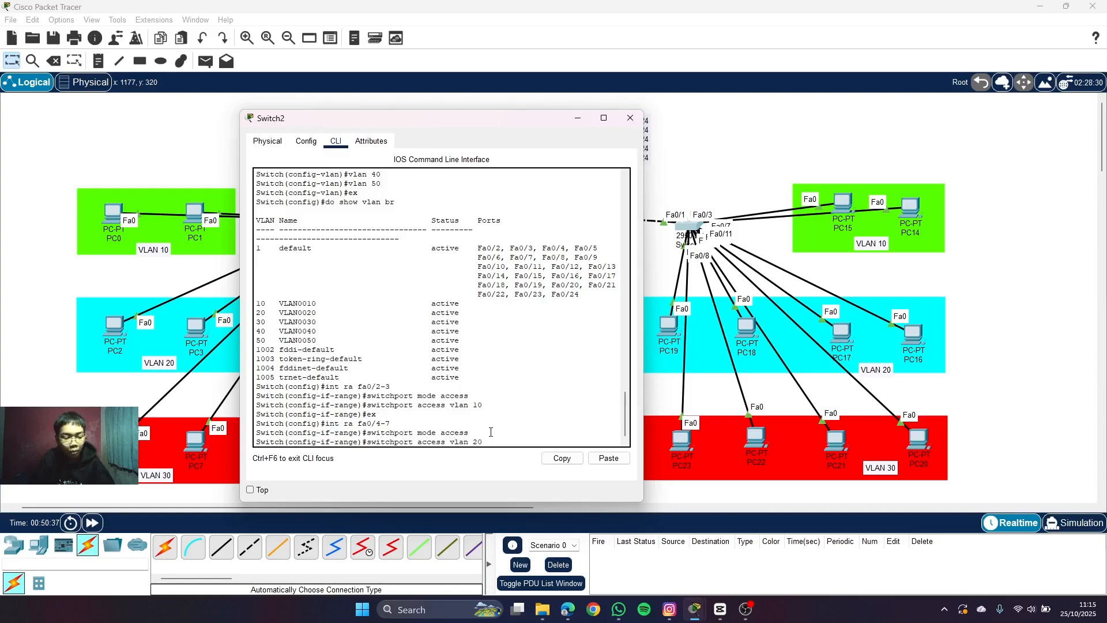
{"action": "type", "text": " 20"}
{"action": "key", "text": "Return"}
{"action": "type", "text": "e)#e"}
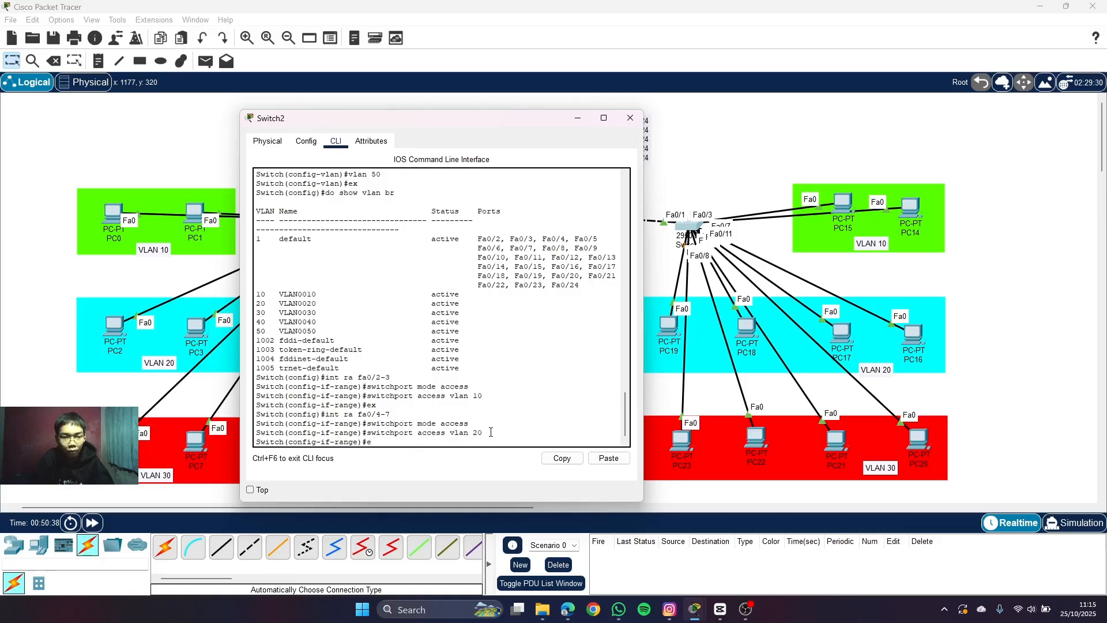
{"action": "type", "text": "x"}
{"action": "key", "text": "Return"}
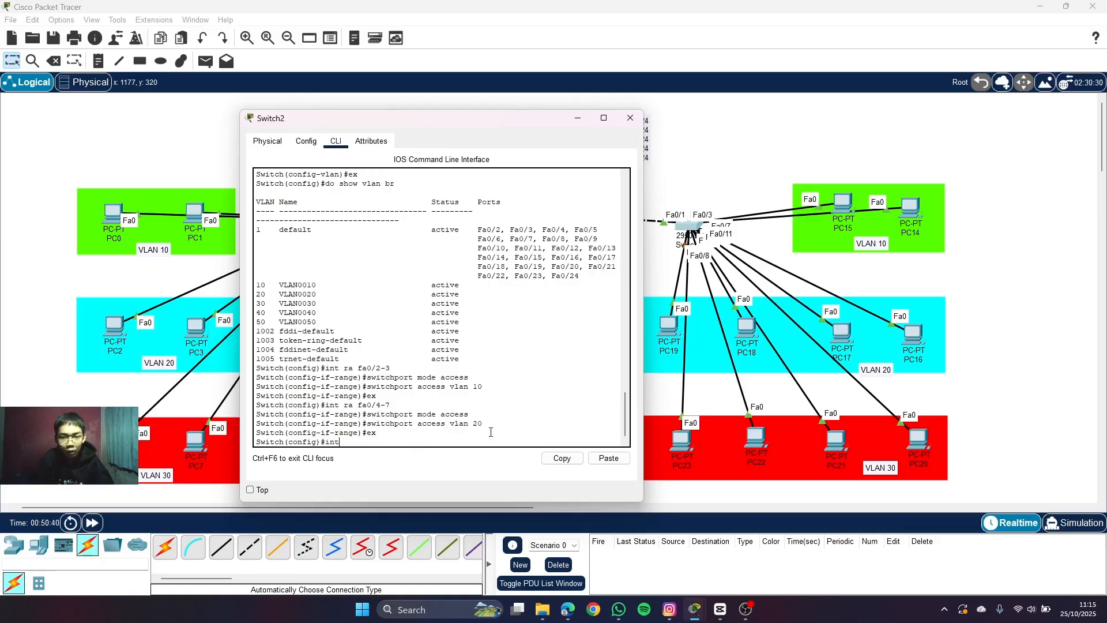
- Enter configuration of interface range fa0/8-11 on Switch2, nudging PC23 and PC20 in the VLAN 30 area to check their cables first
{"action": "type", "text": "int "}
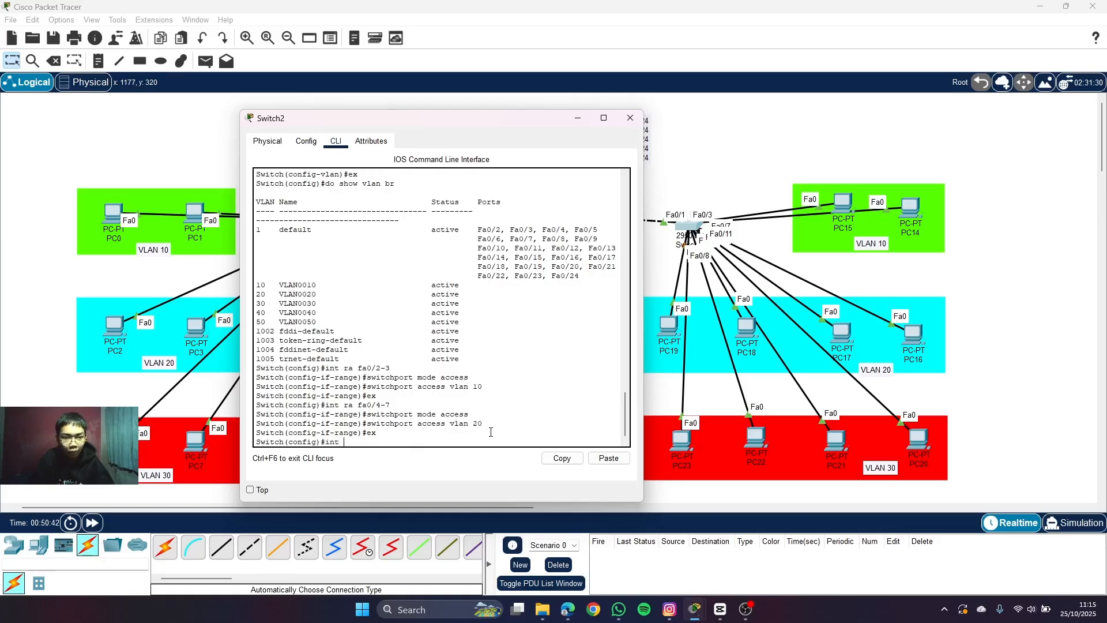
{"action": "type", "text": "ra fa"}
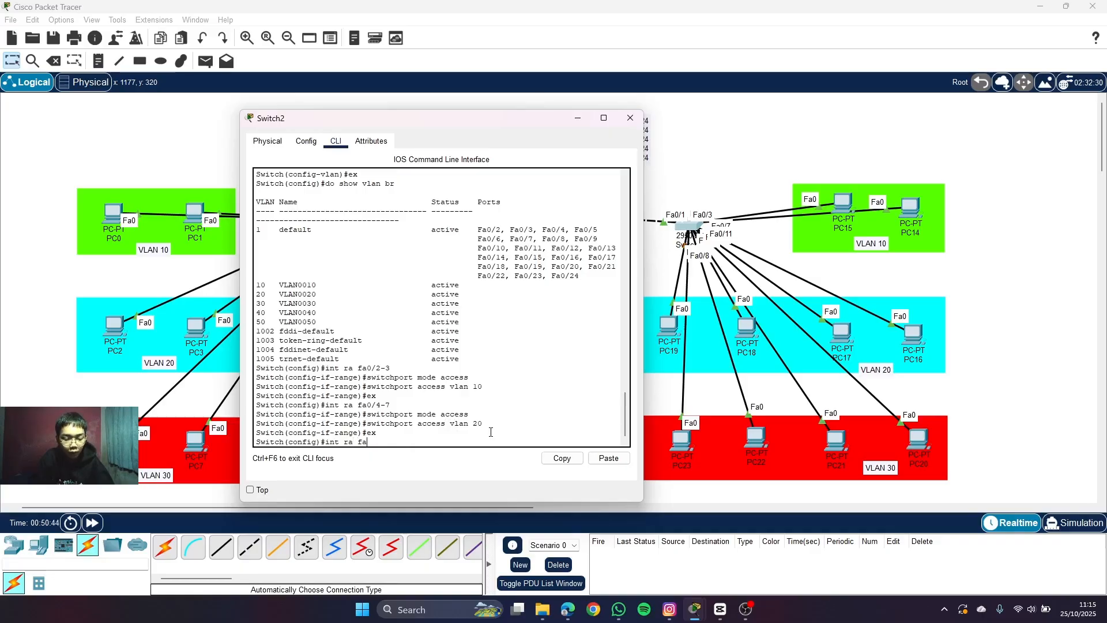
{"action": "type", "text": "0/8-11"}
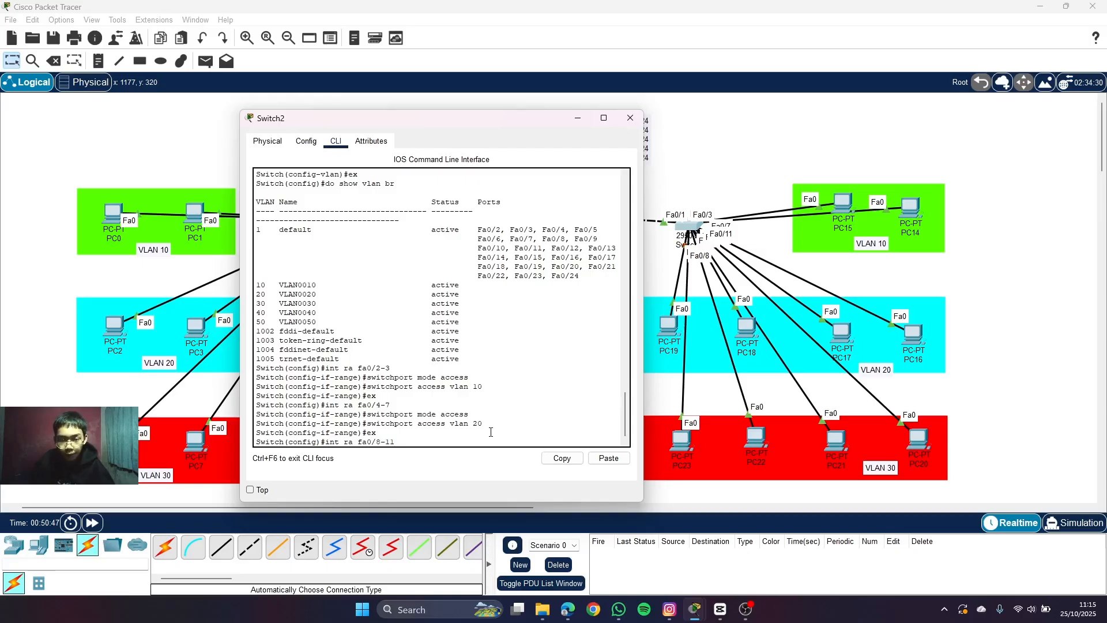
{"action": "mouse_move", "coordinate": [674, 446]}
{"action": "left_mouse_down"}
{"action": "mouse_move", "coordinate": [653, 410]}
{"action": "mouse_move", "coordinate": [671, 448]}
{"action": "left_mouse_up"}
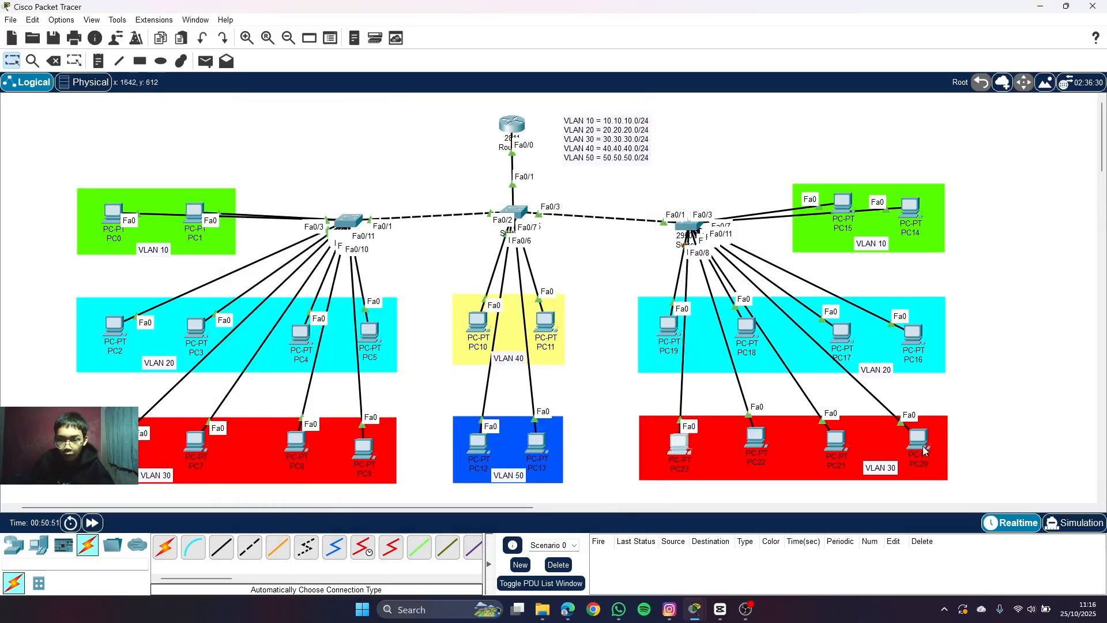
{"action": "mouse_move", "coordinate": [922, 445]}
{"action": "left_mouse_down"}
{"action": "mouse_move", "coordinate": [950, 432]}
{"action": "mouse_move", "coordinate": [918, 452]}
{"action": "left_mouse_up"}
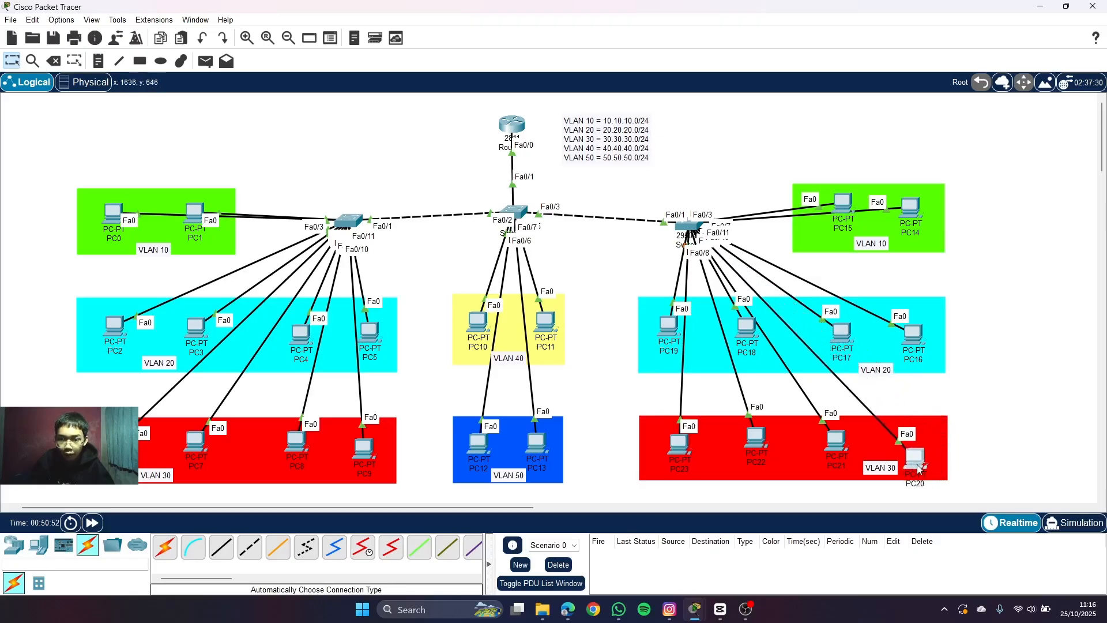
{"action": "left_click", "coordinate": [691, 231]}
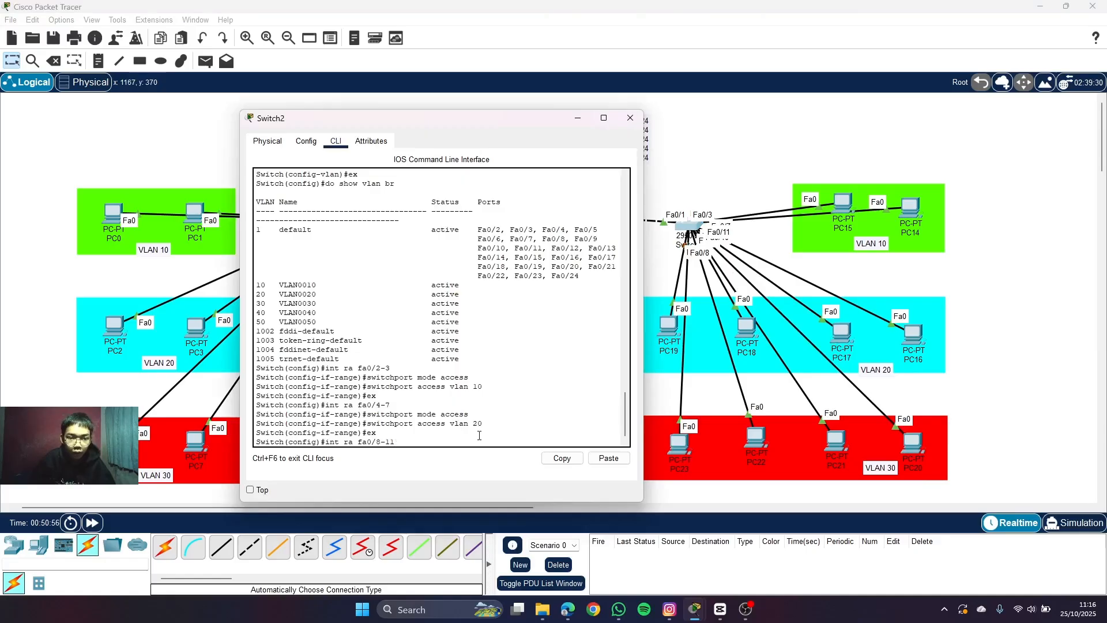
{"action": "key", "text": "Return"}
- Set the ports in range fa0/8-11 to access mode in VLAN 30 and exit the range configuration
{"action": "type", "text": "switch"}
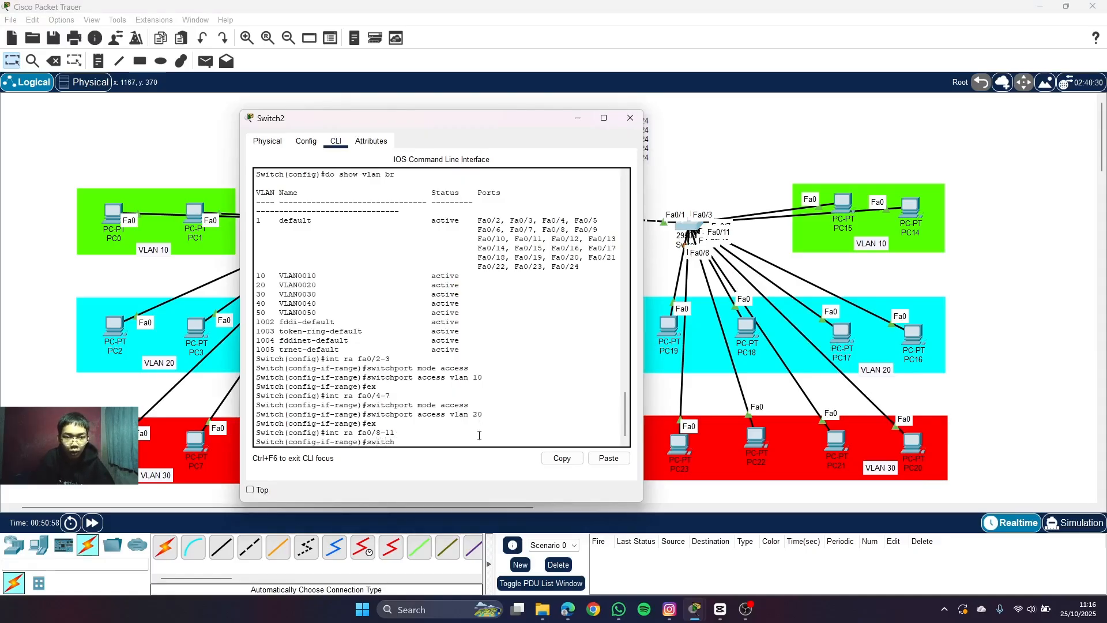
{"action": "type", "text": "port mode access"}
{"action": "key", "text": "Return"}
{"action": "type", "text": "sw"}
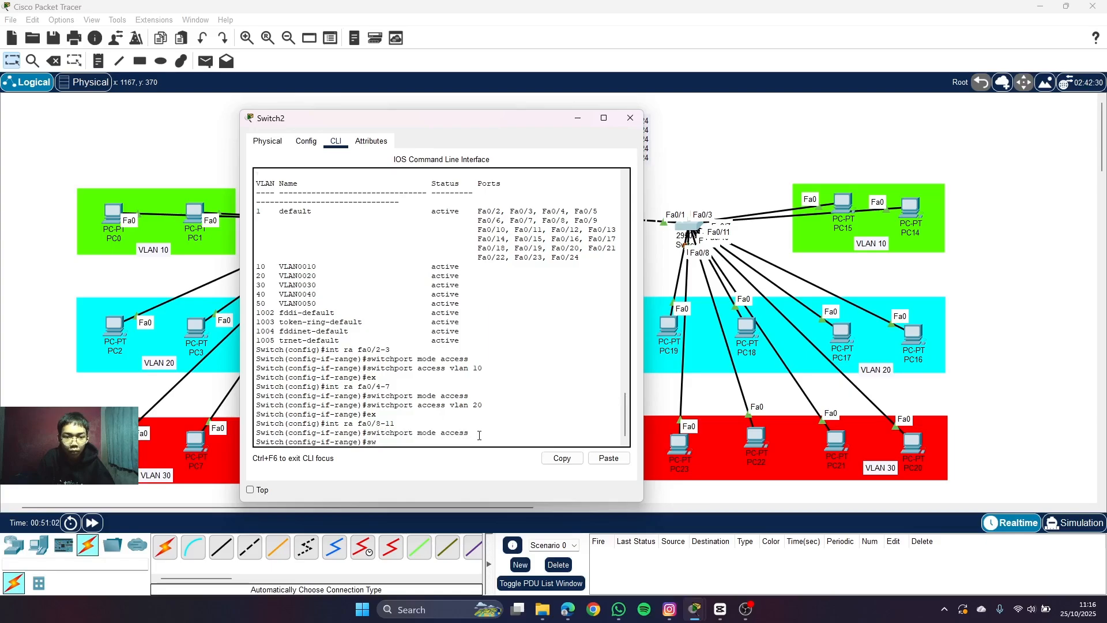
{"action": "type", "text": "itchport"}
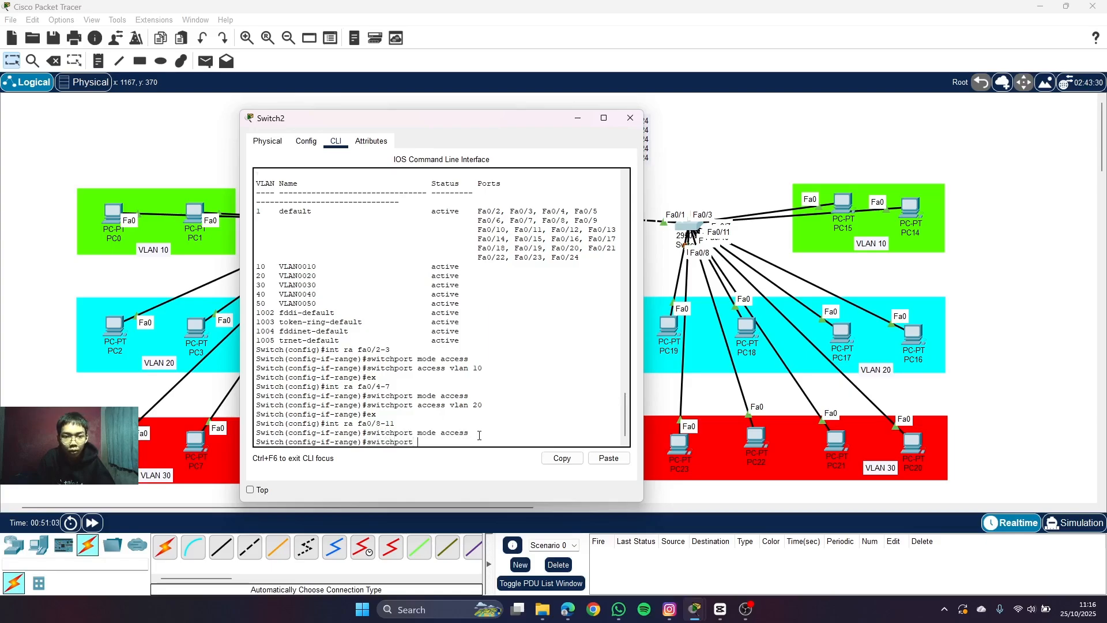
{"action": "type", "text": " access"}
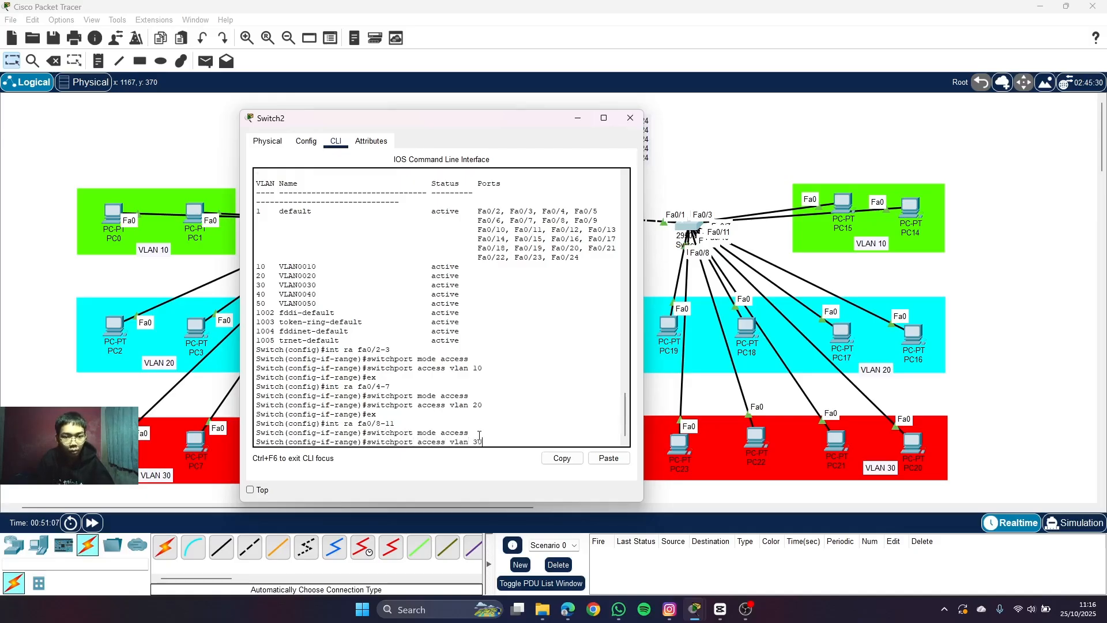
{"action": "type", "text": " vlan 30"}
{"action": "key", "text": "Return"}
{"action": "type", "text": "ex"}
{"action": "key", "text": "Return"}
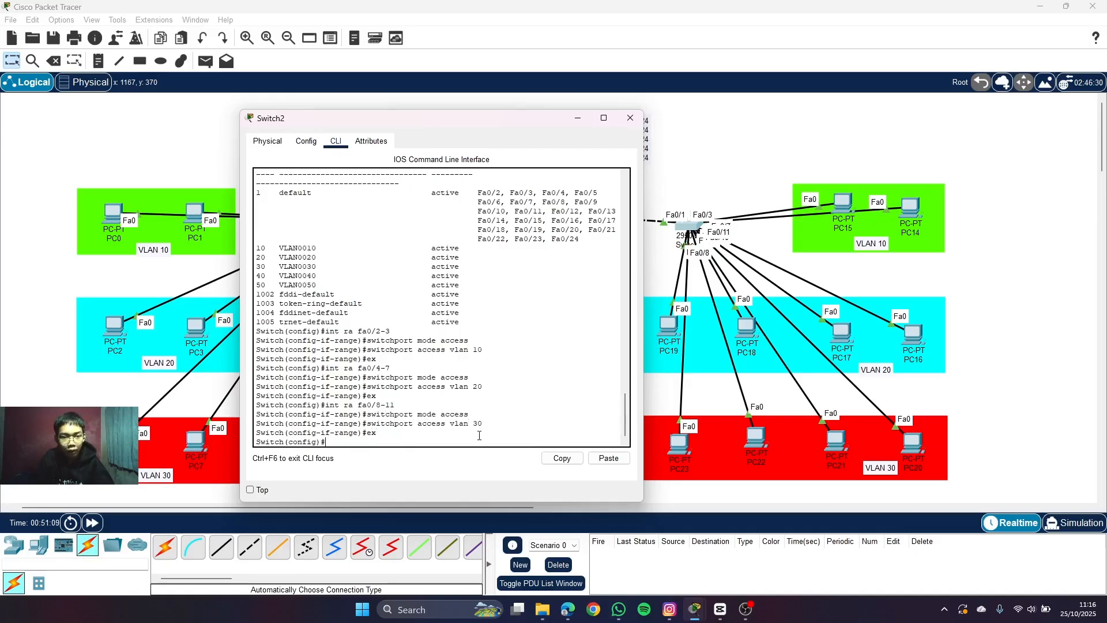
- Display the brief VLAN table on Switch2 to check the port assignments, and close the switch window
{"action": "type", "text": "e"}
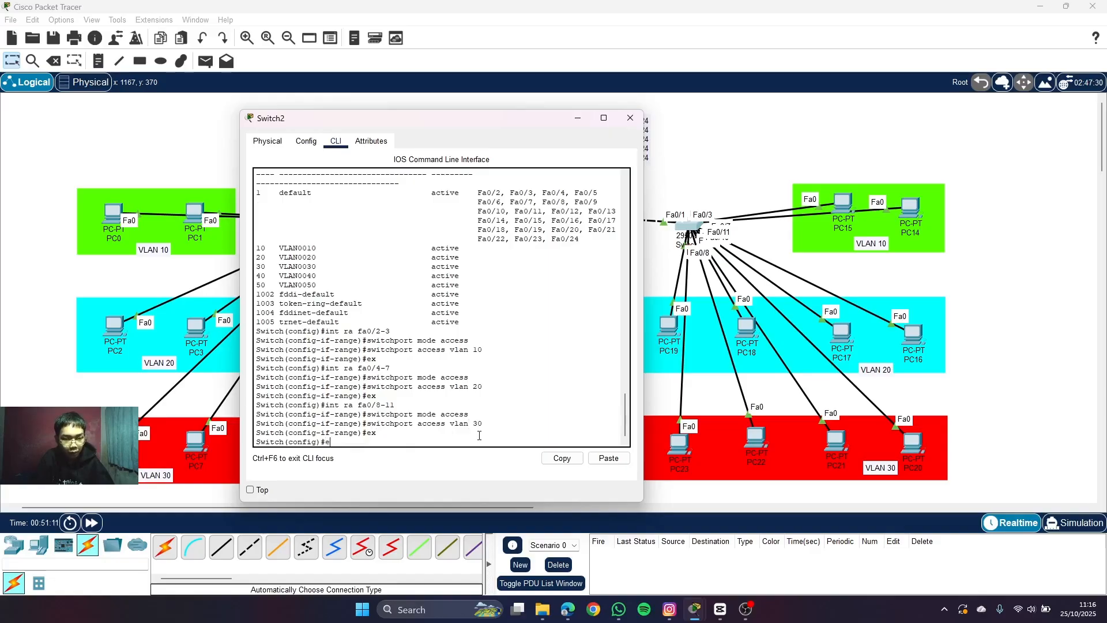
{"action": "key", "text": "BackSpace"}
{"action": "type", "text": "do"}
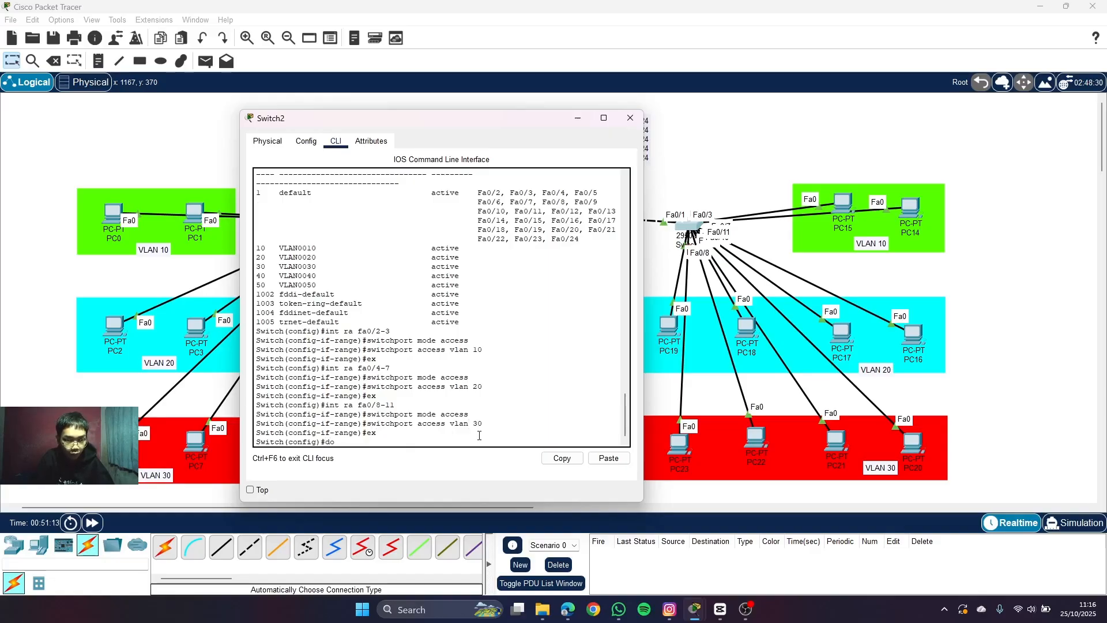
{"action": "type", "text": " show"}
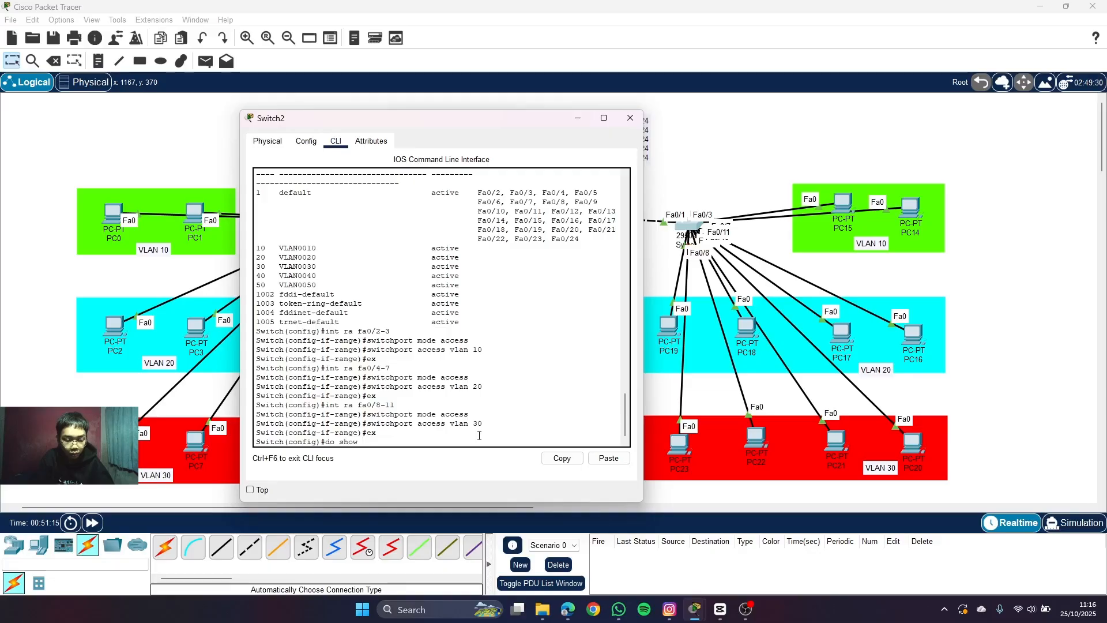
{"action": "type", "text": " vlan br"}
{"action": "key", "text": "Return"}
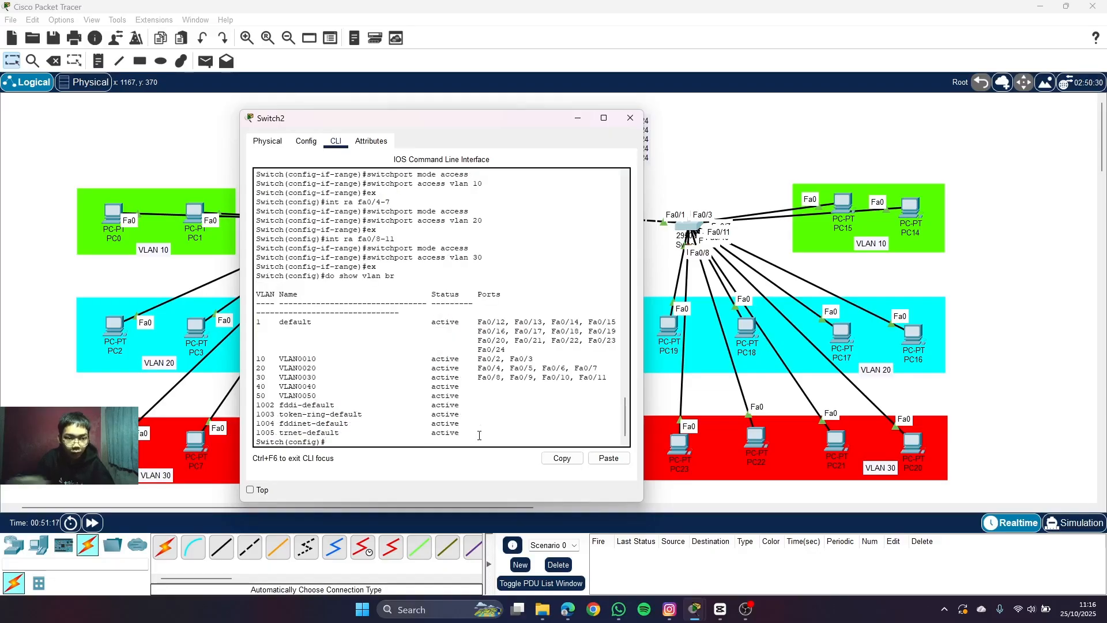
{"action": "left_click", "coordinate": [630, 118]}
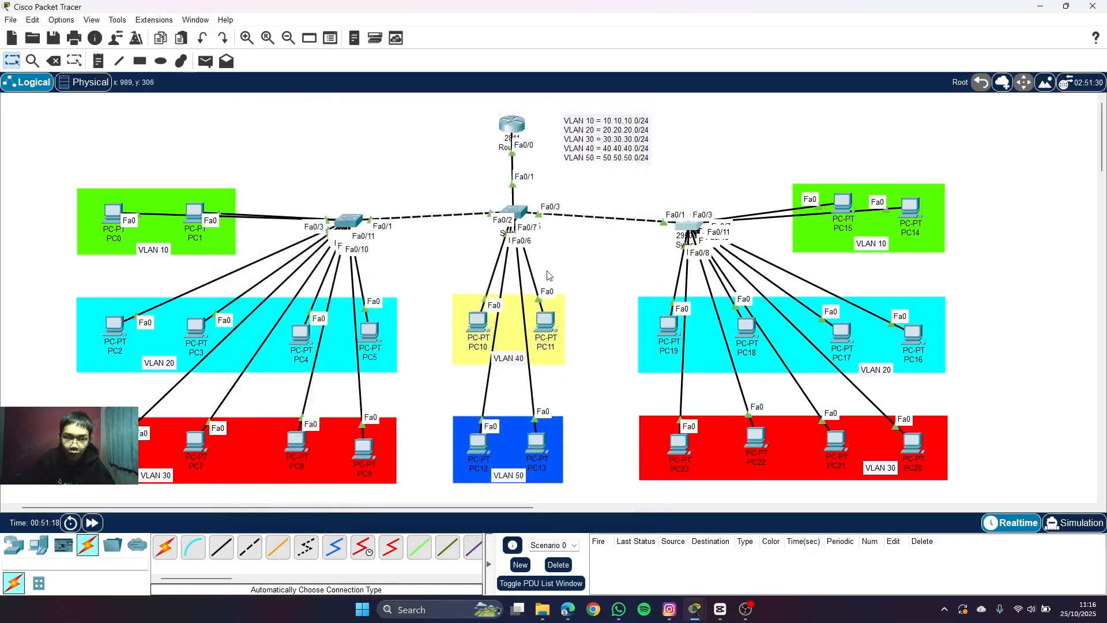
- Reopen Switch2's command line after a glance at Switch0, and set interface fa0/1 to trunk mode
{"action": "left_click", "coordinate": [515, 222]}
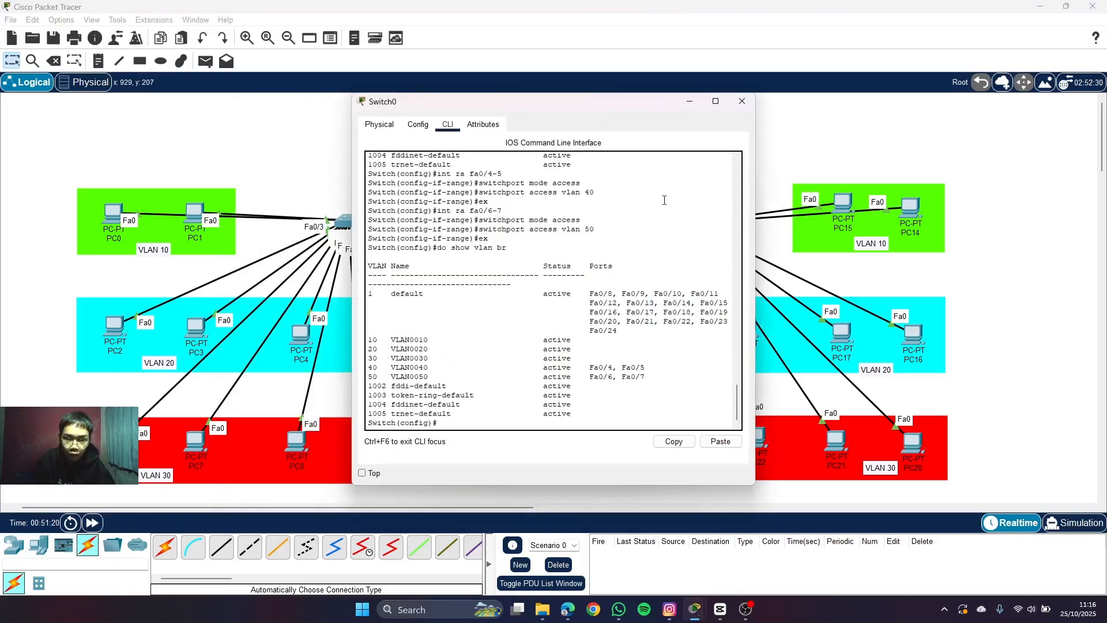
{"action": "left_click", "coordinate": [742, 101]}
{"action": "left_click", "coordinate": [698, 229]}
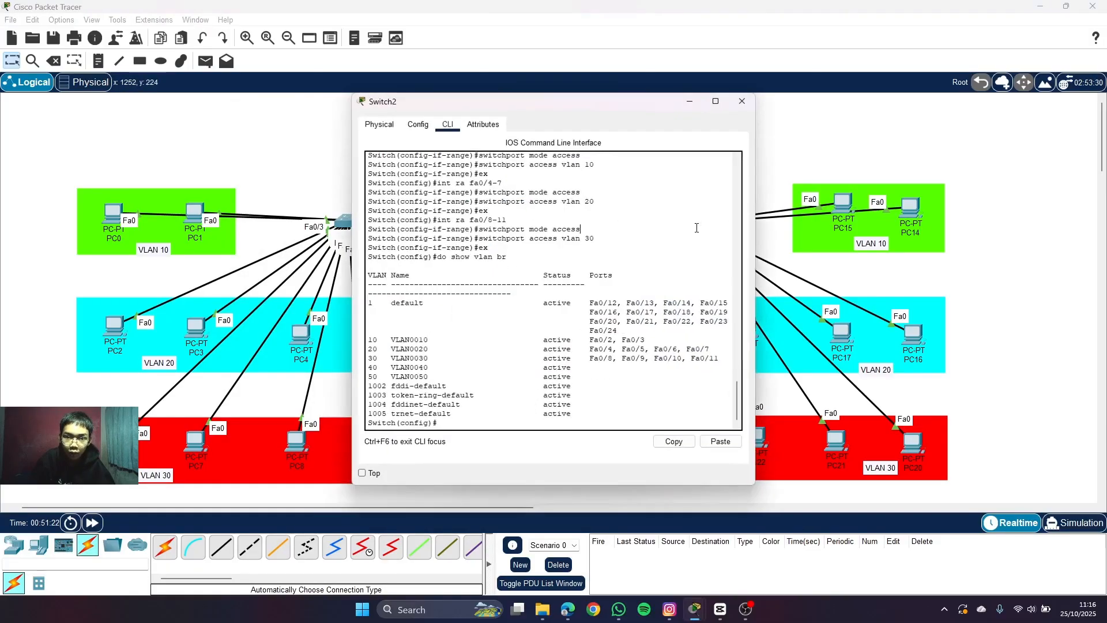
{"action": "left_click", "coordinate": [557, 425]}
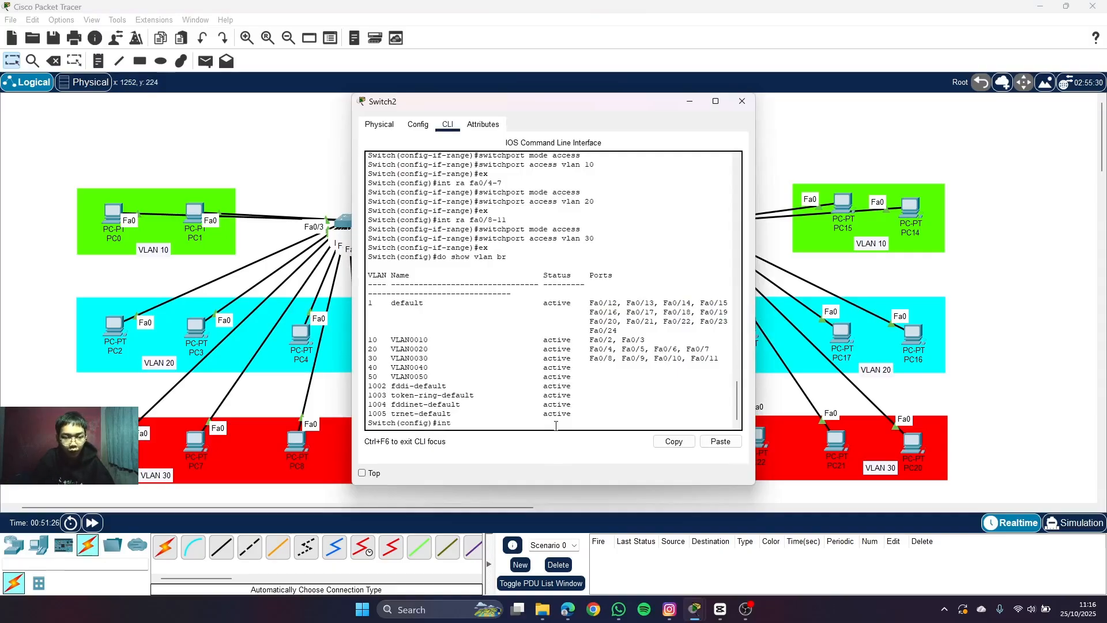
{"action": "type", "text": "int fa0/1"}
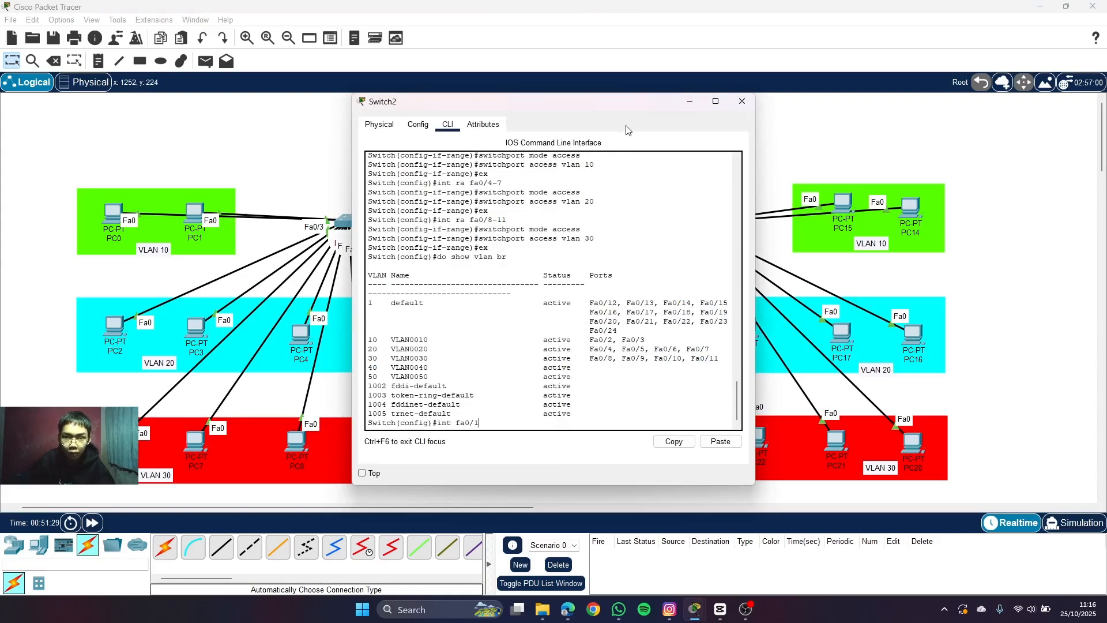
{"action": "left_click_drag", "start_coordinate": [638, 106], "coordinate": [401, 112]}
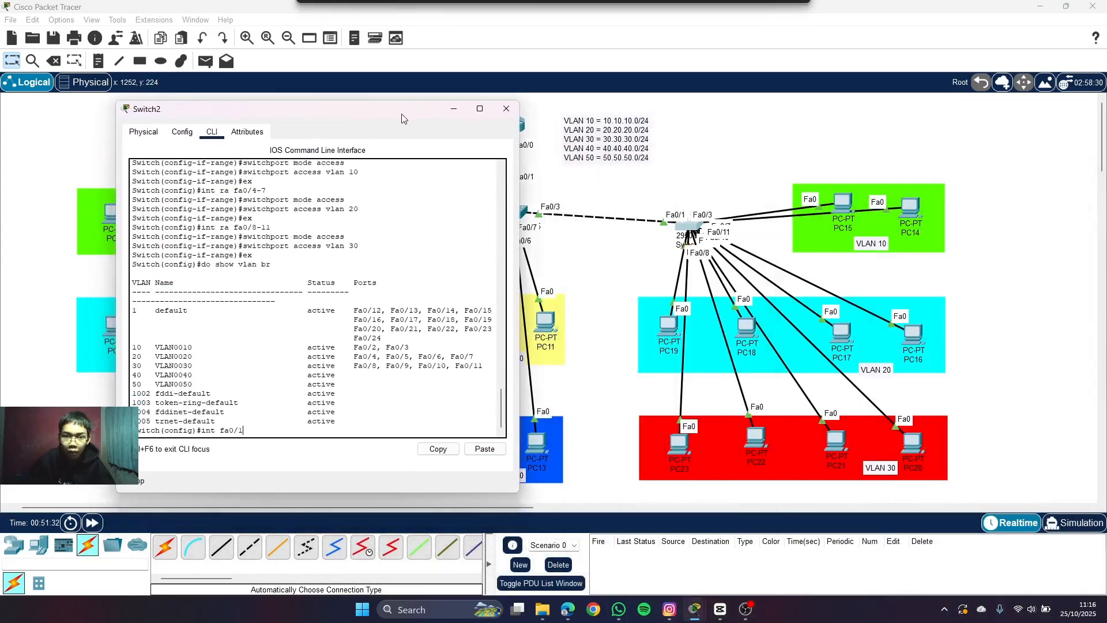
{"action": "key", "text": "Return"}
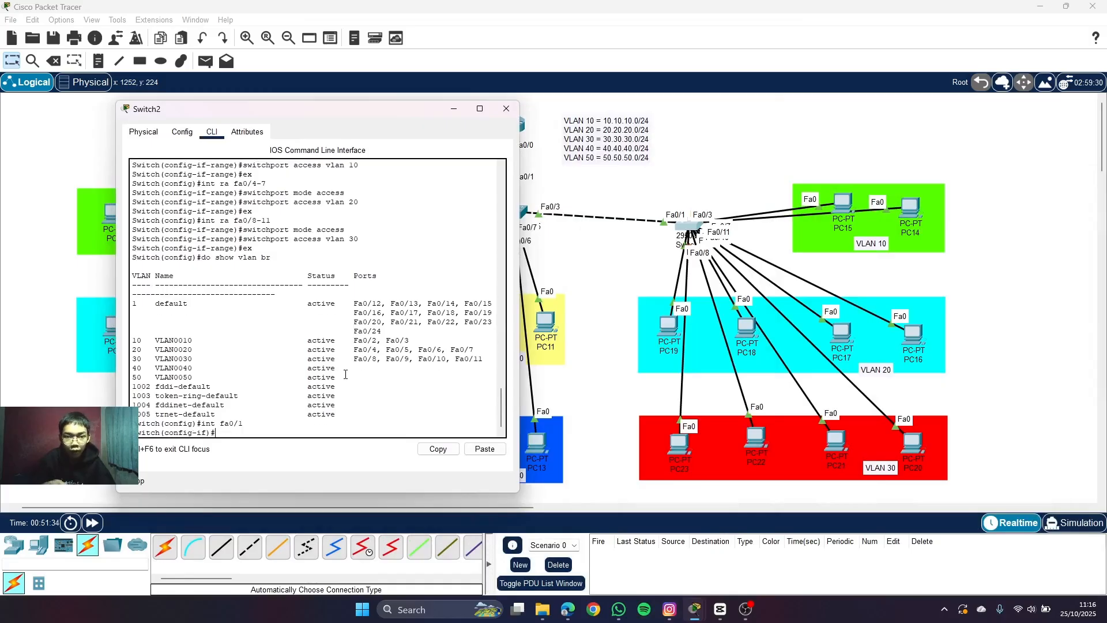
{"action": "type", "text": "sw"}
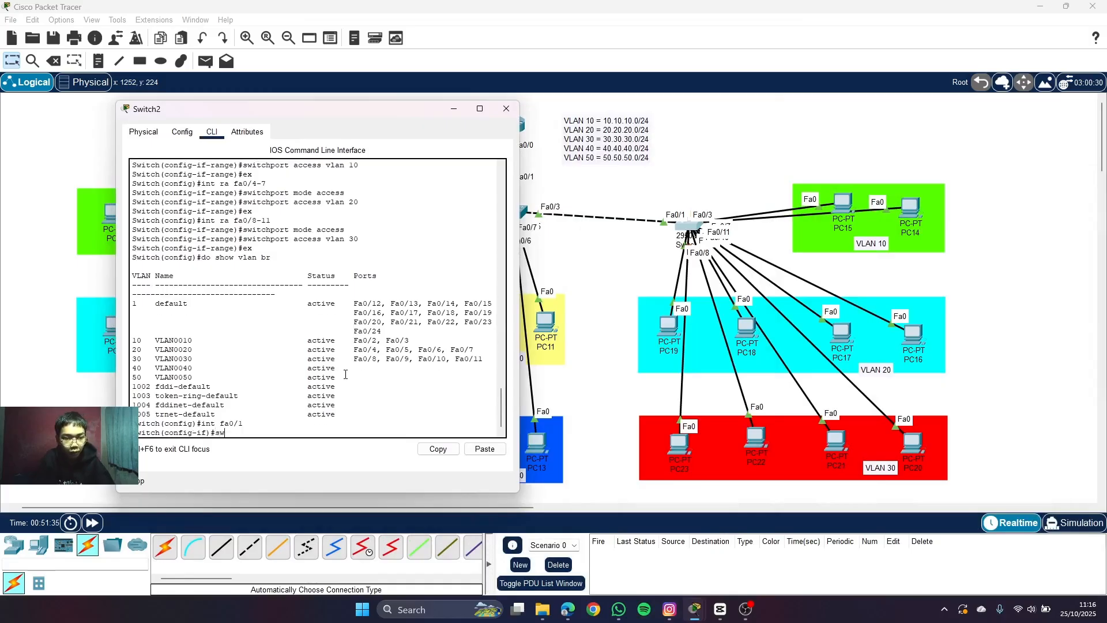
{"action": "type", "text": "itchport m"}
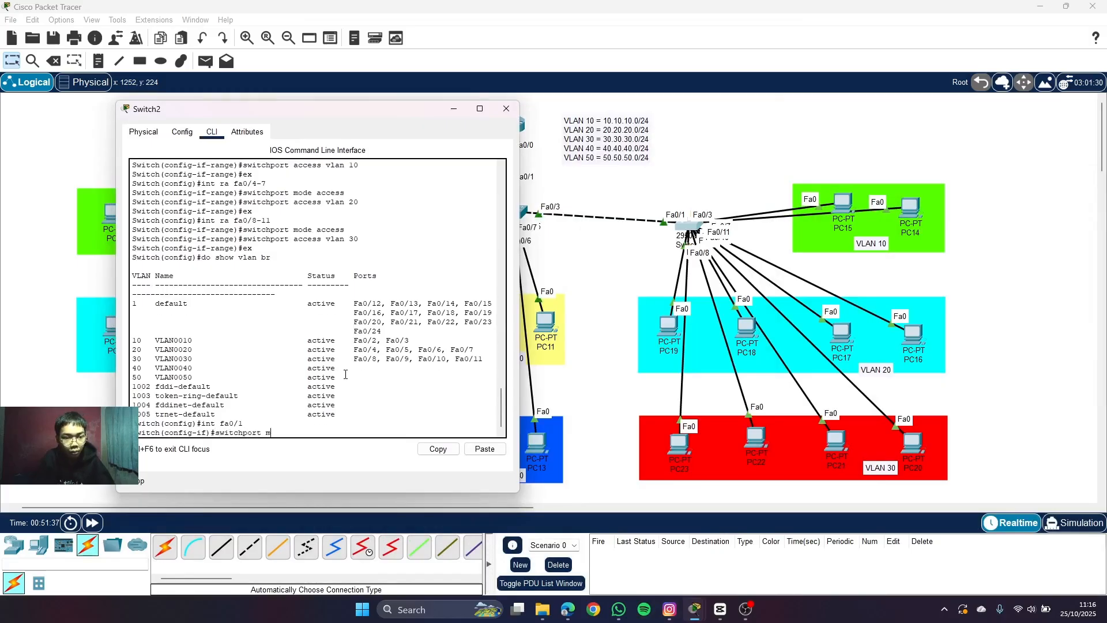
{"action": "type", "text": "ode trunk"}
{"action": "key", "text": "Return"}
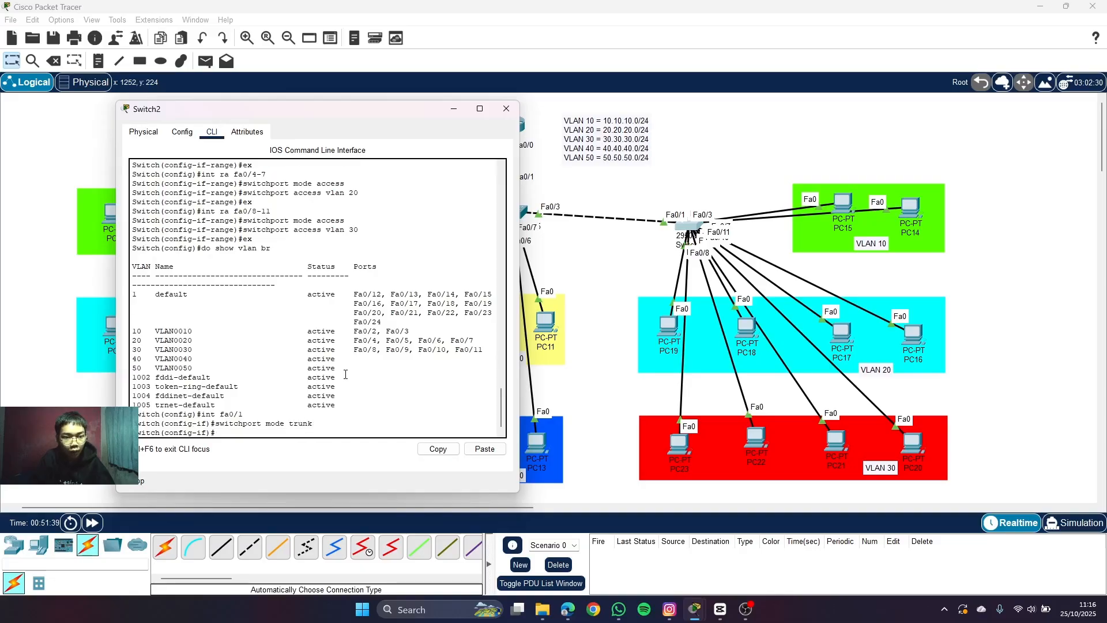
- Display Switch2's trunk interfaces with show int trunk to check fa0/1, and close the switch window
{"action": "type", "text": "do show trunk"}
{"action": "key", "text": "Return"}
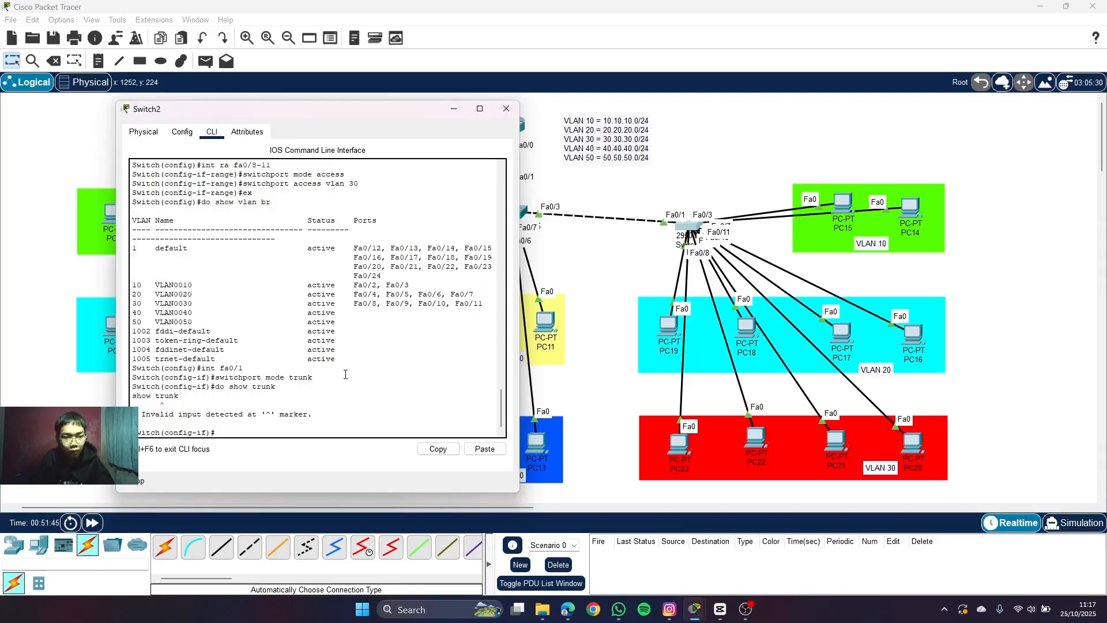
{"action": "type", "text": "do show"}
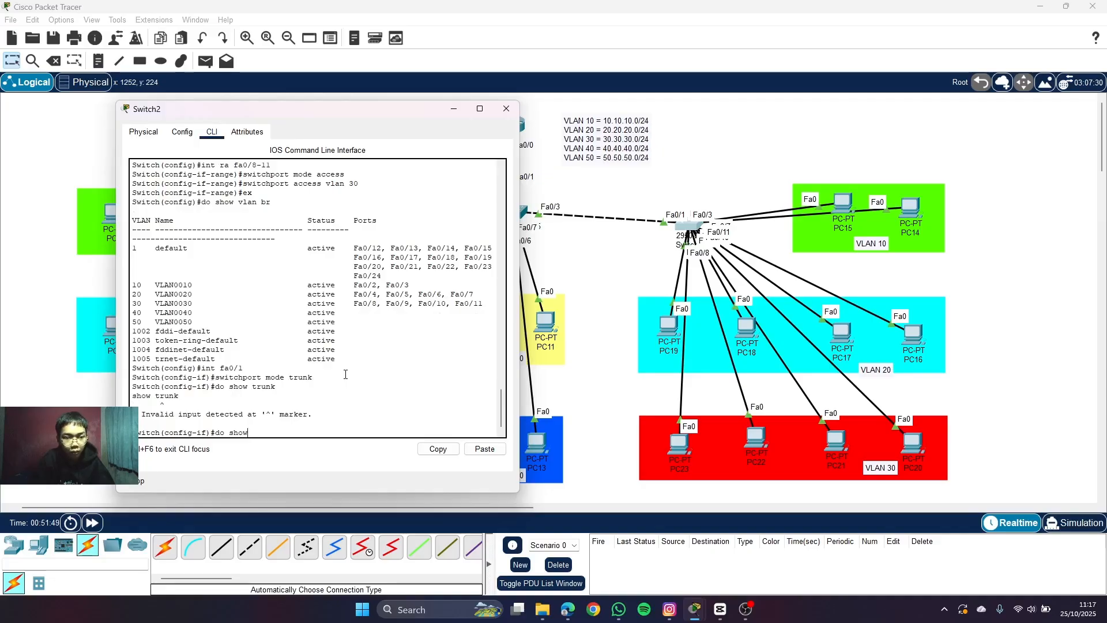
{"action": "type", "text": " int tr"}
{"action": "key", "text": "Return"}
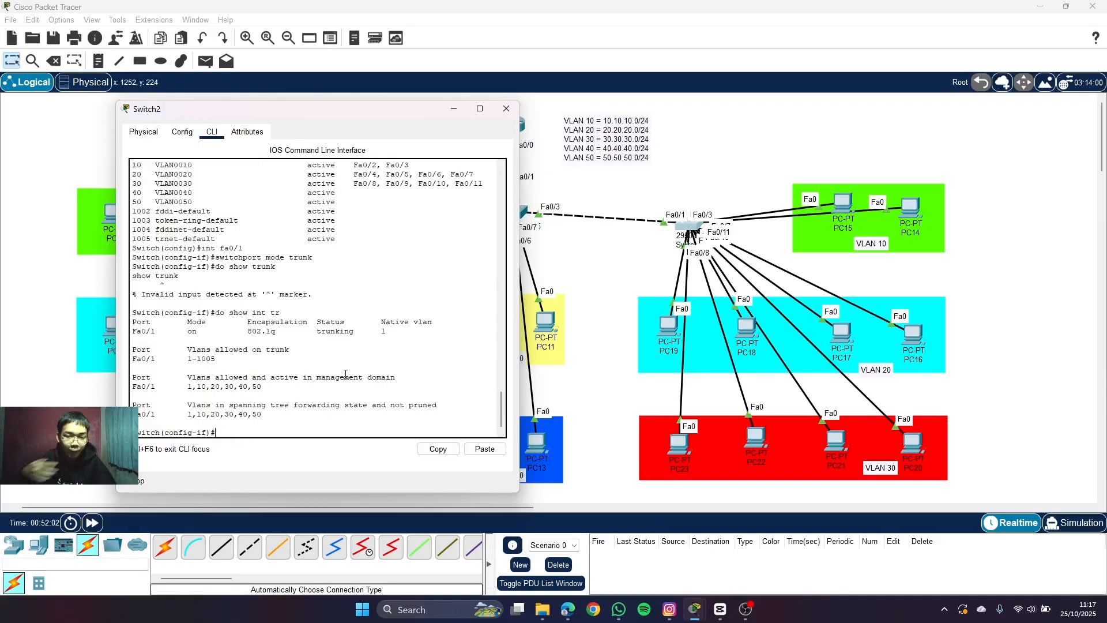
{"action": "type", "text": "d"}
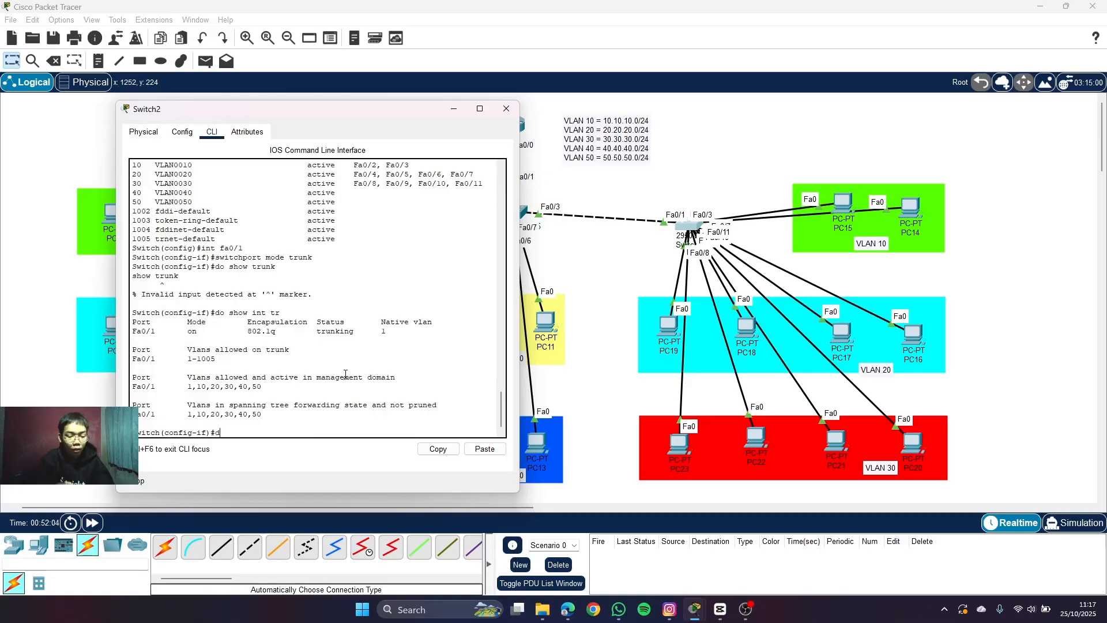
{"action": "type", "text": "o show in"}
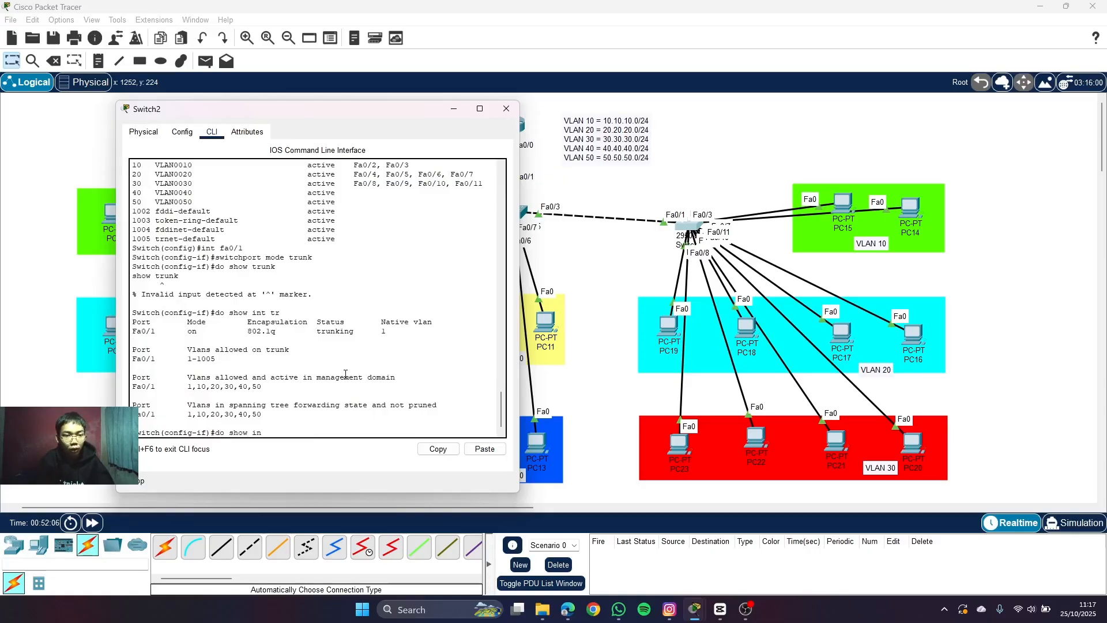
{"action": "type", "text": "t trunk"}
{"action": "key", "text": "Return"}
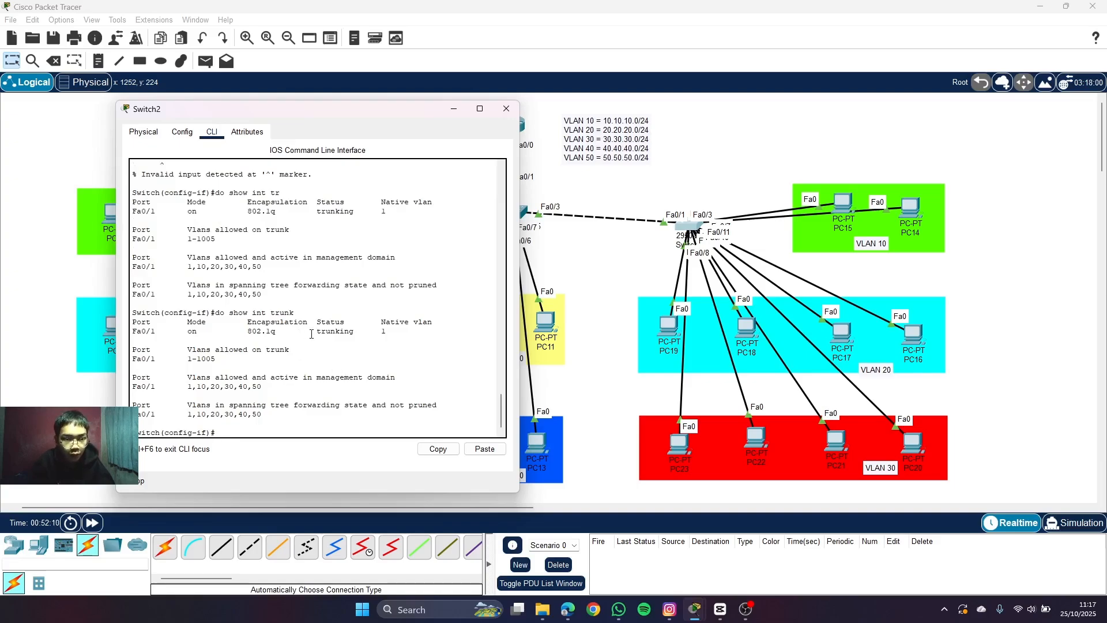
{"action": "left_click", "coordinate": [506, 109]}
- Open Switch1's command line and set interface fa0/1 to trunk mode
{"action": "left_click", "coordinate": [349, 221]}
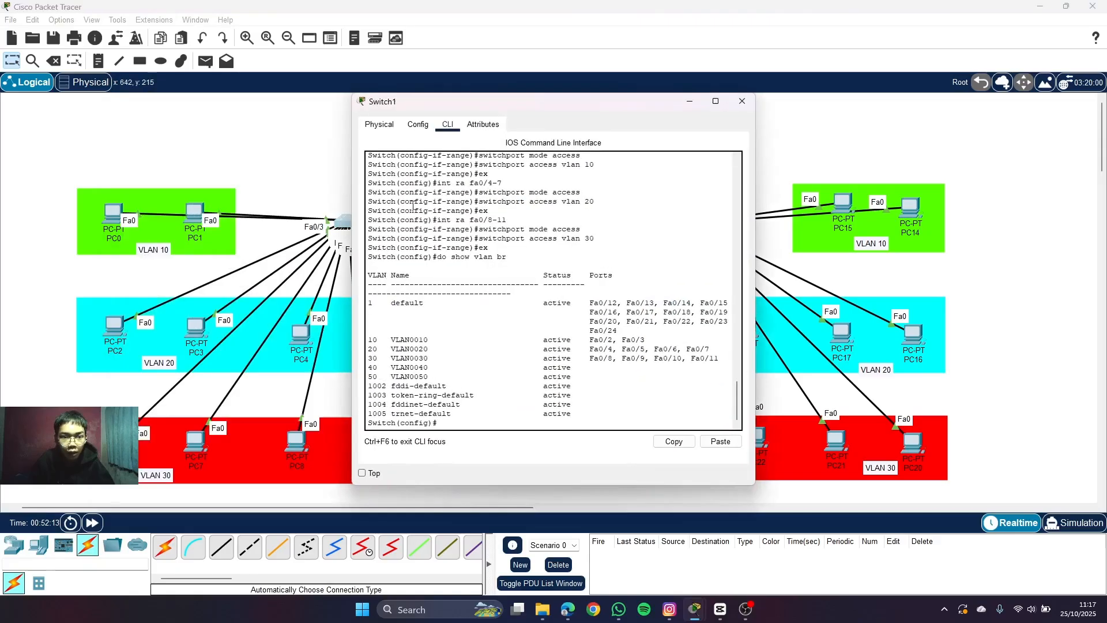
{"action": "double_click", "coordinate": [475, 415]}
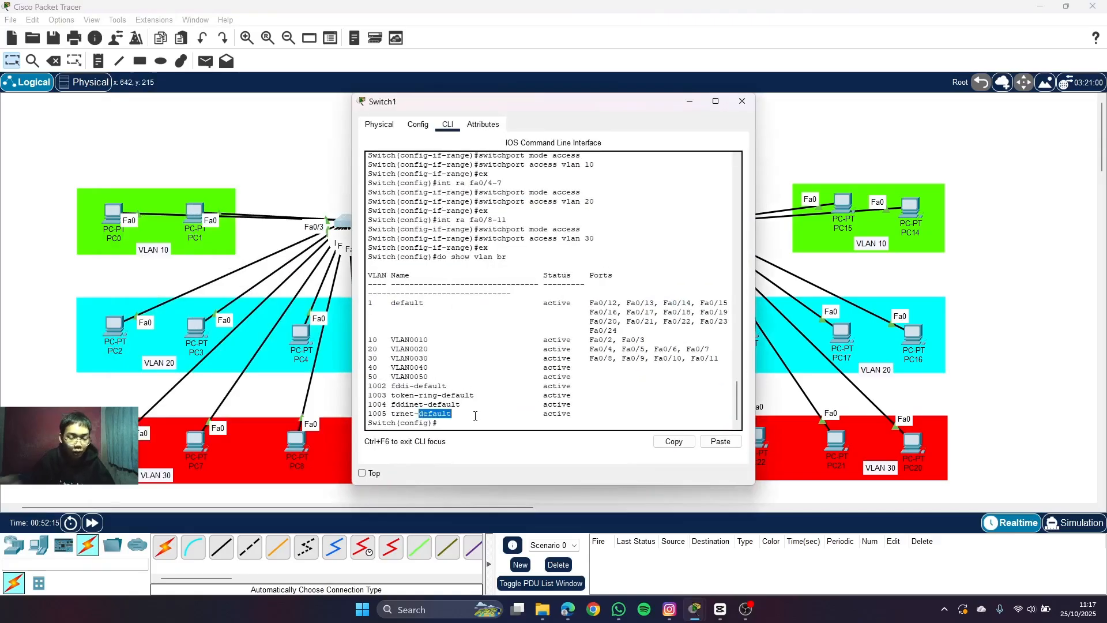
{"action": "left_click", "coordinate": [475, 415]}
{"action": "type", "text": "in"}
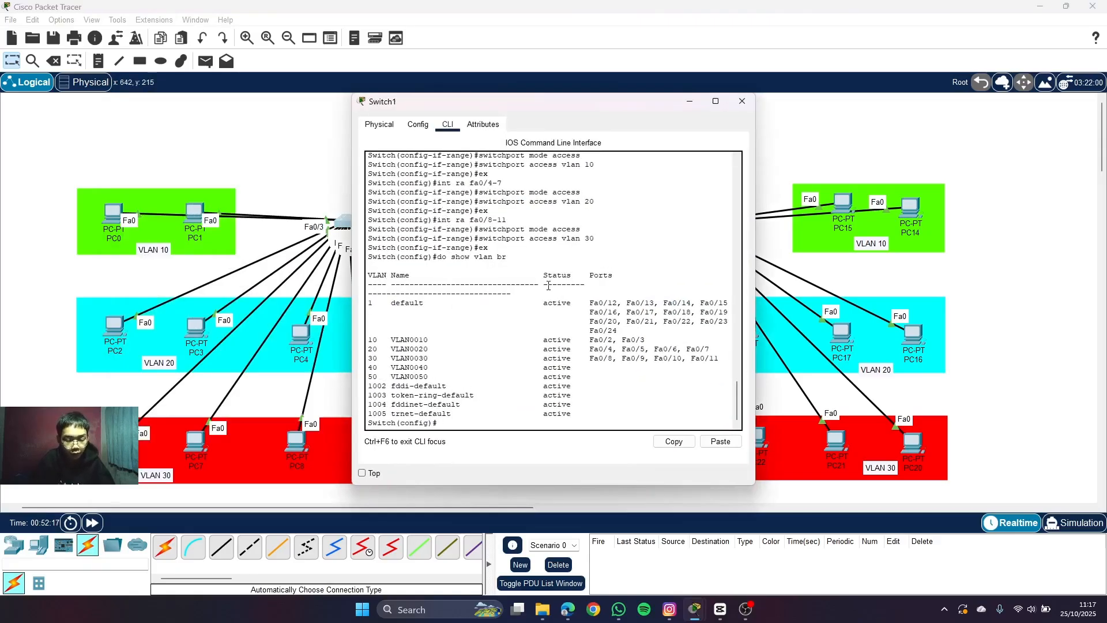
{"action": "type", "text": "t fa0"}
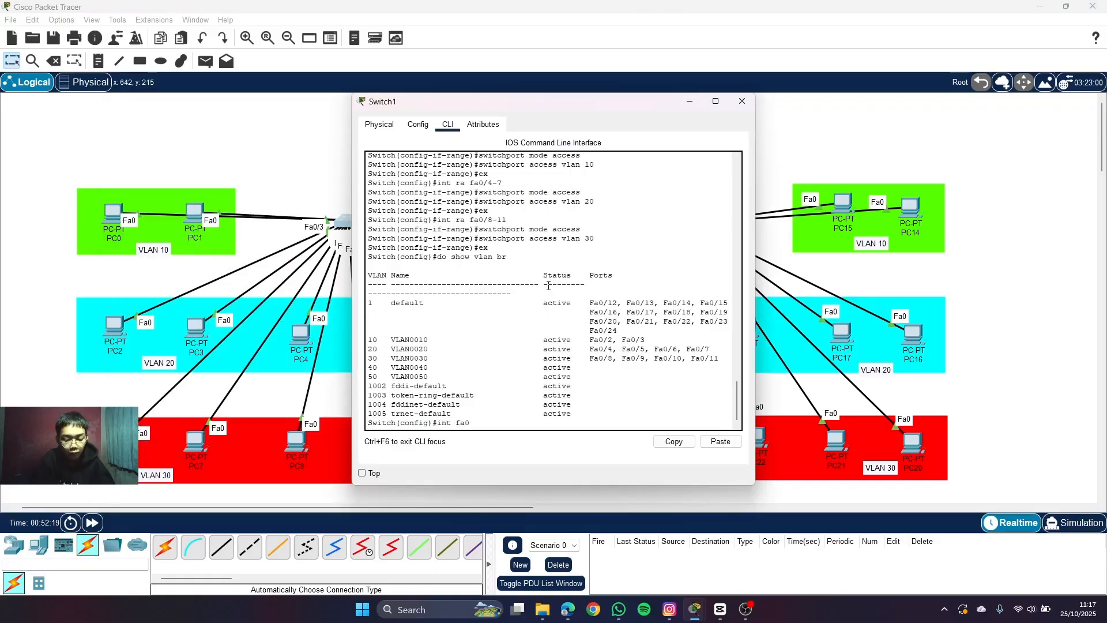
{"action": "type", "text": "/1"}
{"action": "key", "text": "Return"}
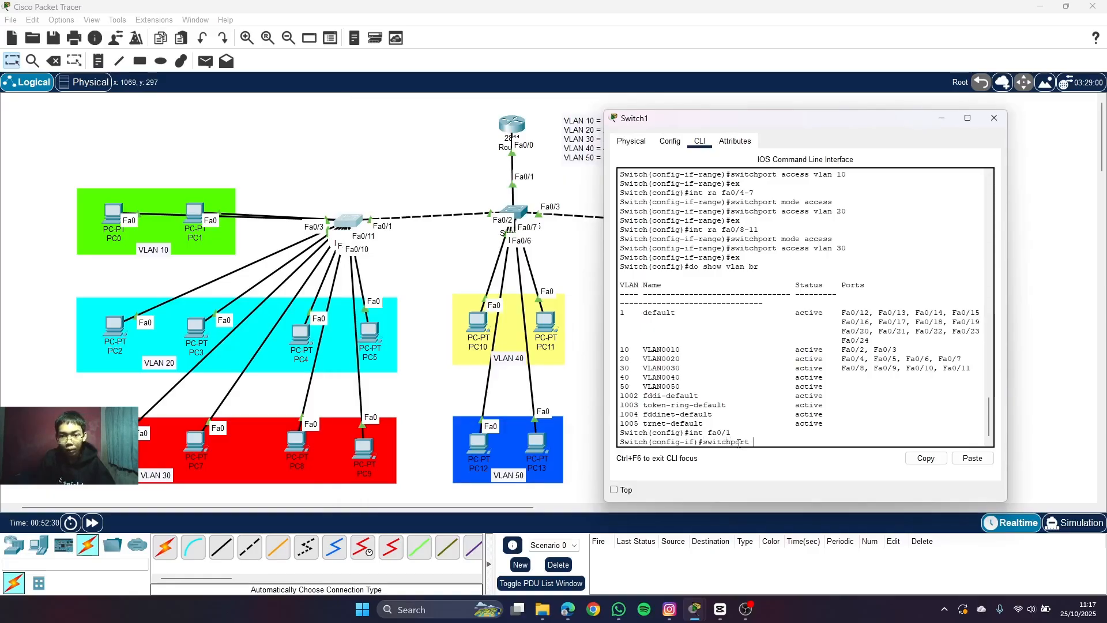
{"action": "type", "text": "mode trunk"}
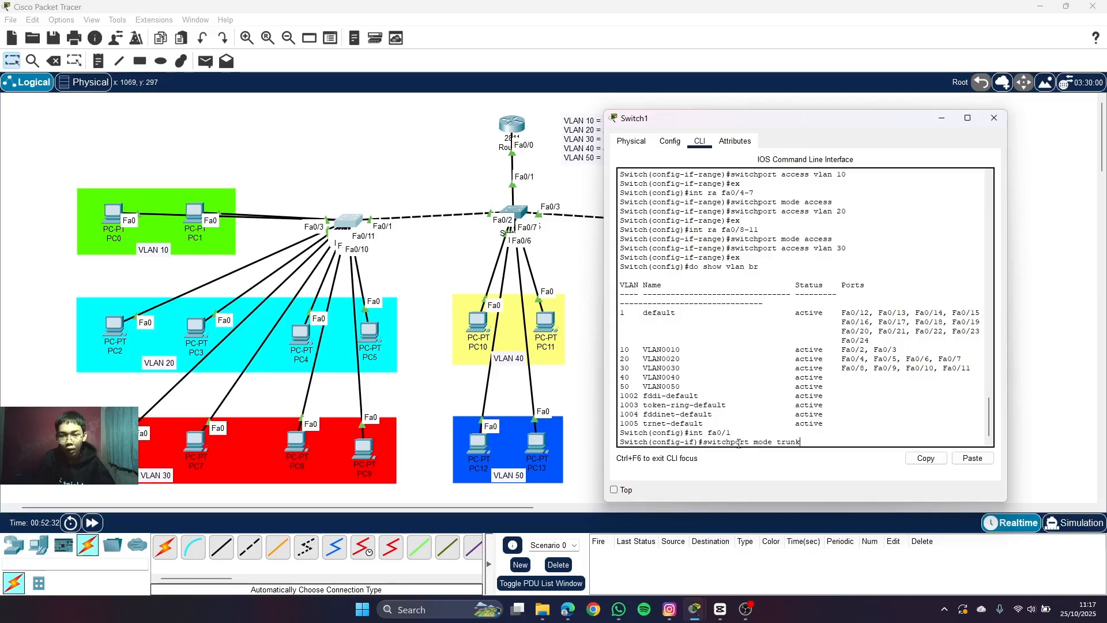
{"action": "key", "text": "Return"}
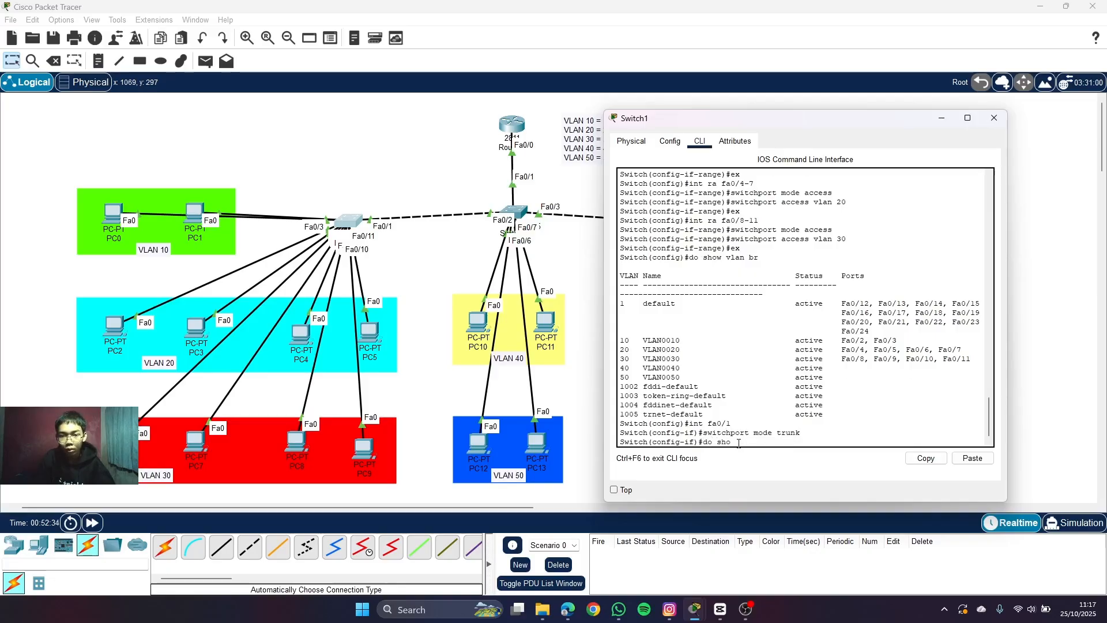
- Display Switch1's trunk interfaces with do show int trunk to check fa0/1, and close the switch window
{"action": "type", "text": "do show int trunk"}
{"action": "key", "text": "Return"}
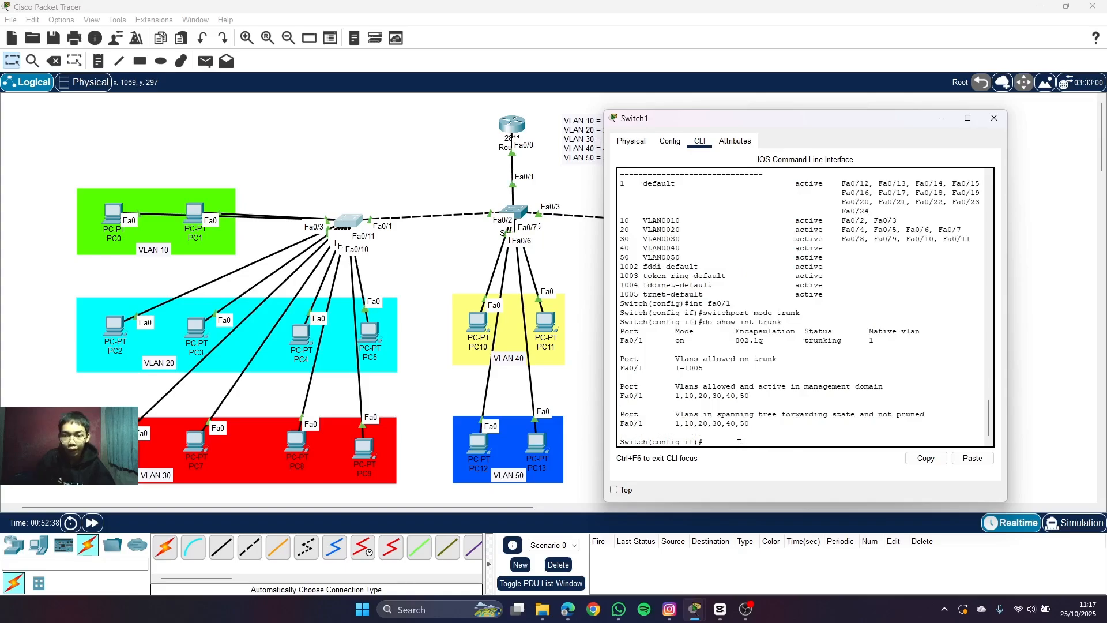
{"action": "left_click_drag", "start_coordinate": [803, 340], "coordinate": [939, 288]}
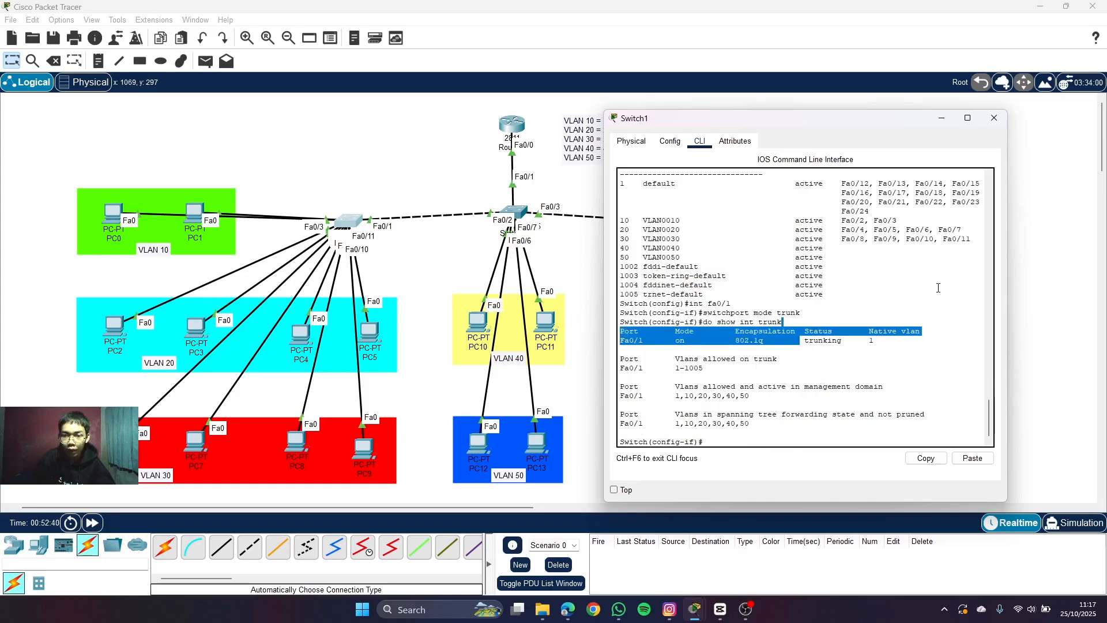
{"action": "left_click", "coordinate": [994, 118]}
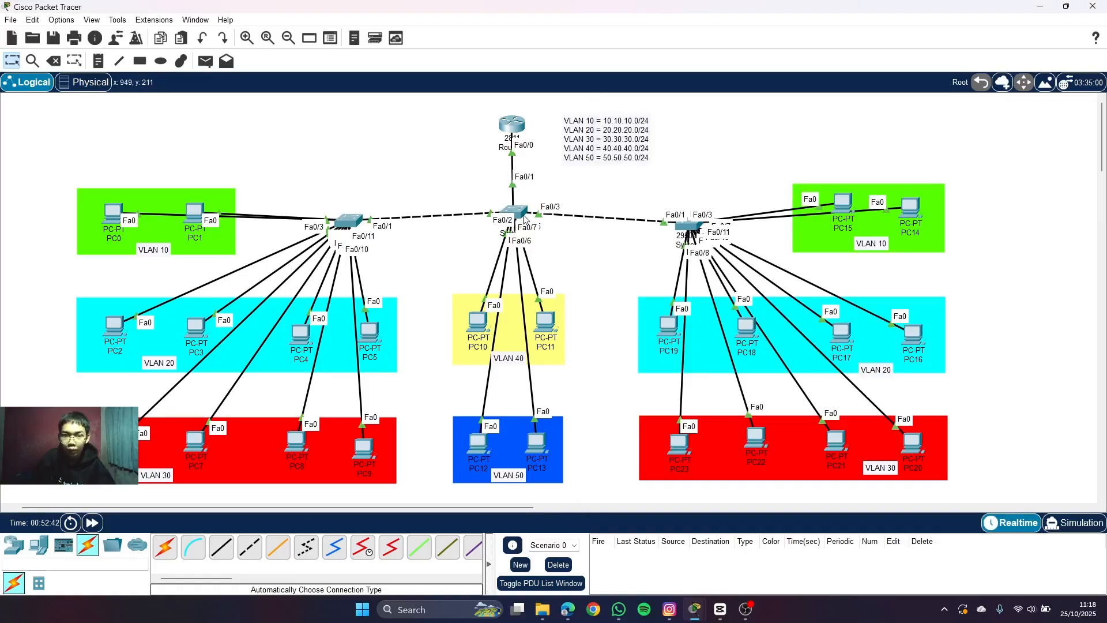
- Open Switch0's command line, display its trunk interfaces with do show int trunk, compare them with the topology, and close the window
{"action": "left_click", "coordinate": [512, 212]}
{"action": "double_click", "coordinate": [550, 413]}
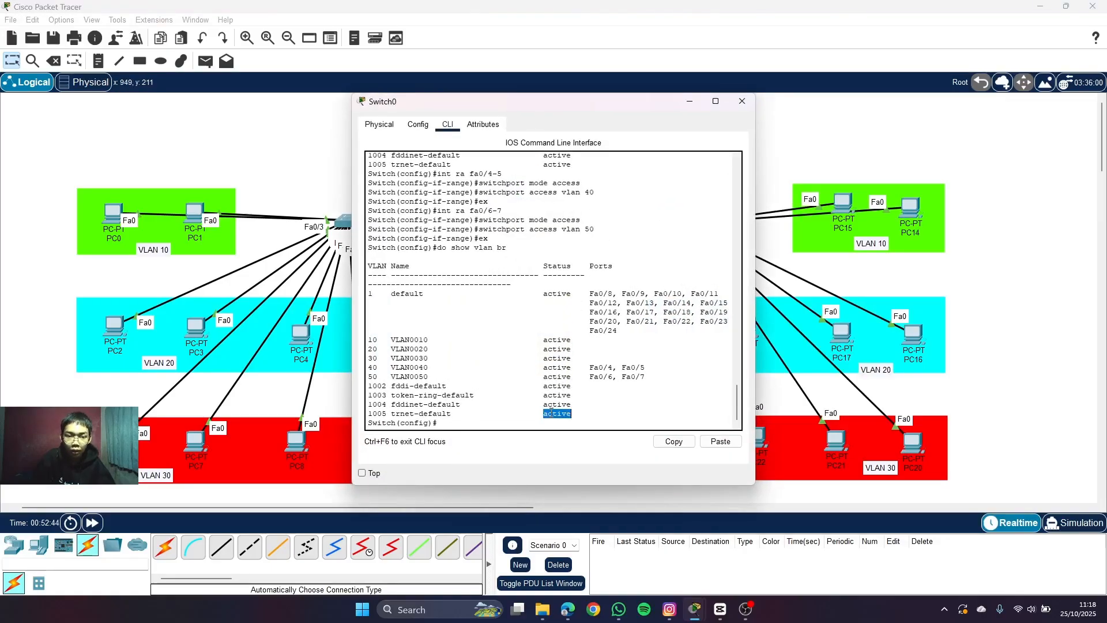
{"action": "left_click", "coordinate": [537, 425]}
{"action": "type", "text": "do"}
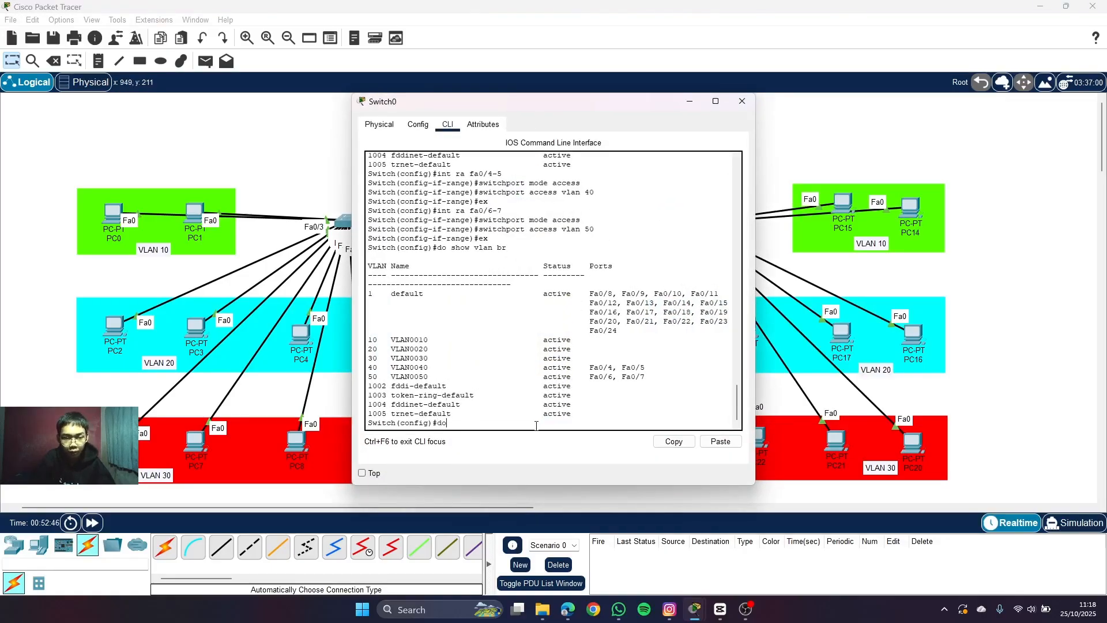
{"action": "type", "text": " show int trunk"}
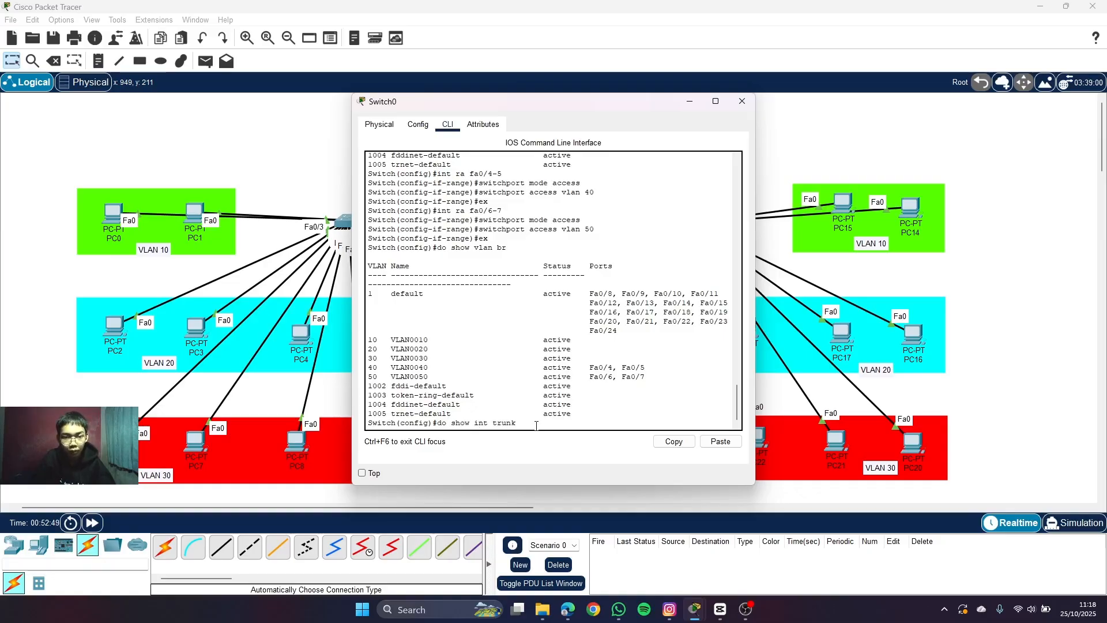
{"action": "key", "text": "Return"}
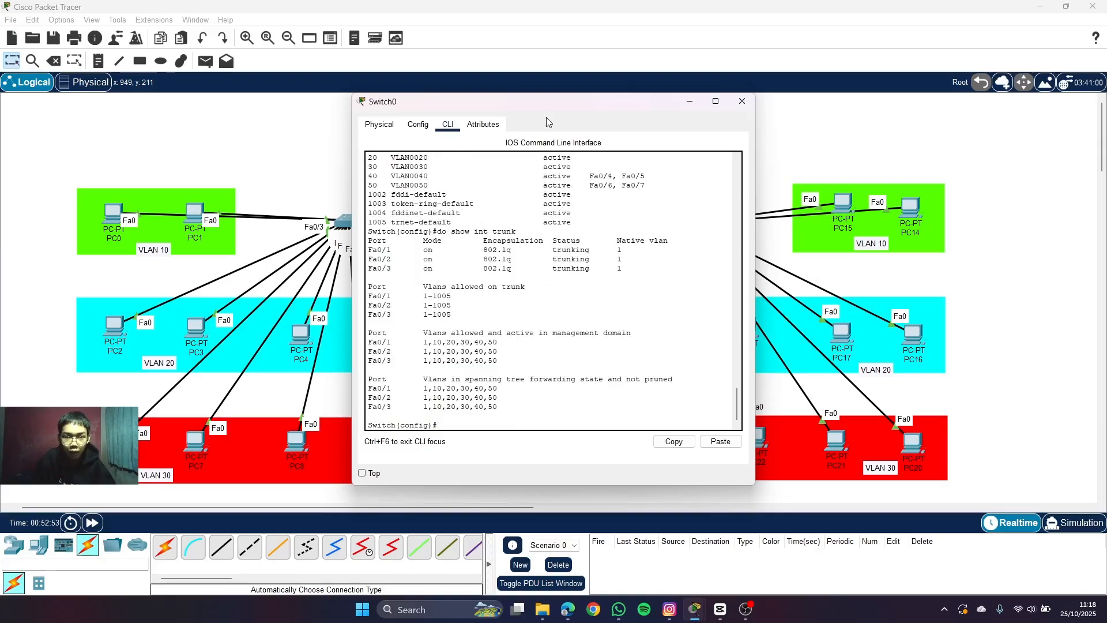
{"action": "left_click_drag", "start_coordinate": [547, 101], "coordinate": [597, 251]}
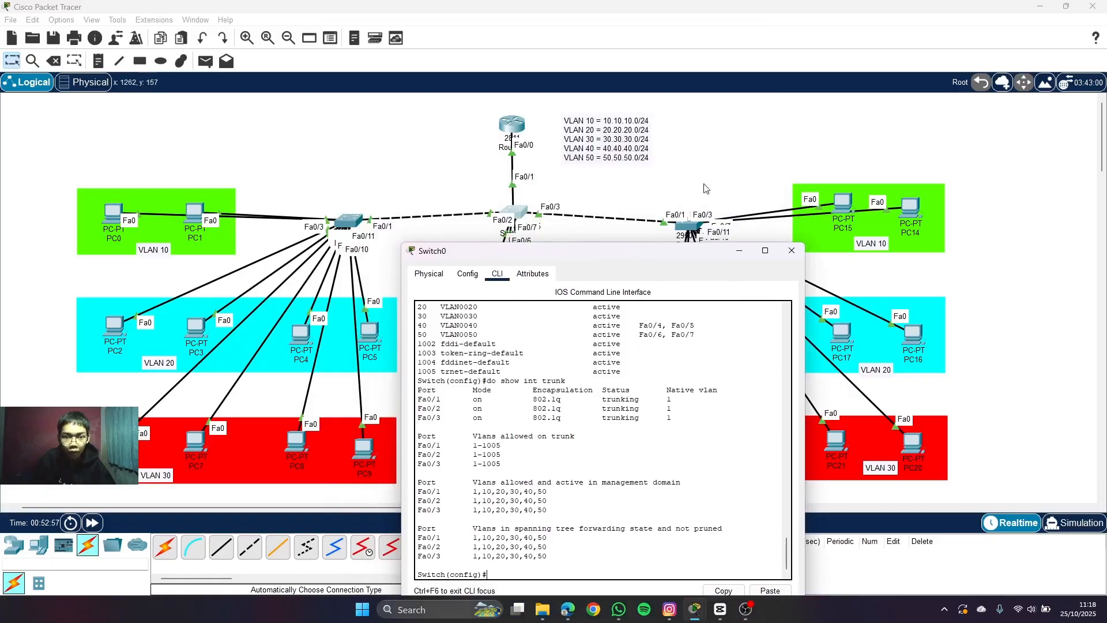
{"action": "left_click", "coordinate": [792, 251]}
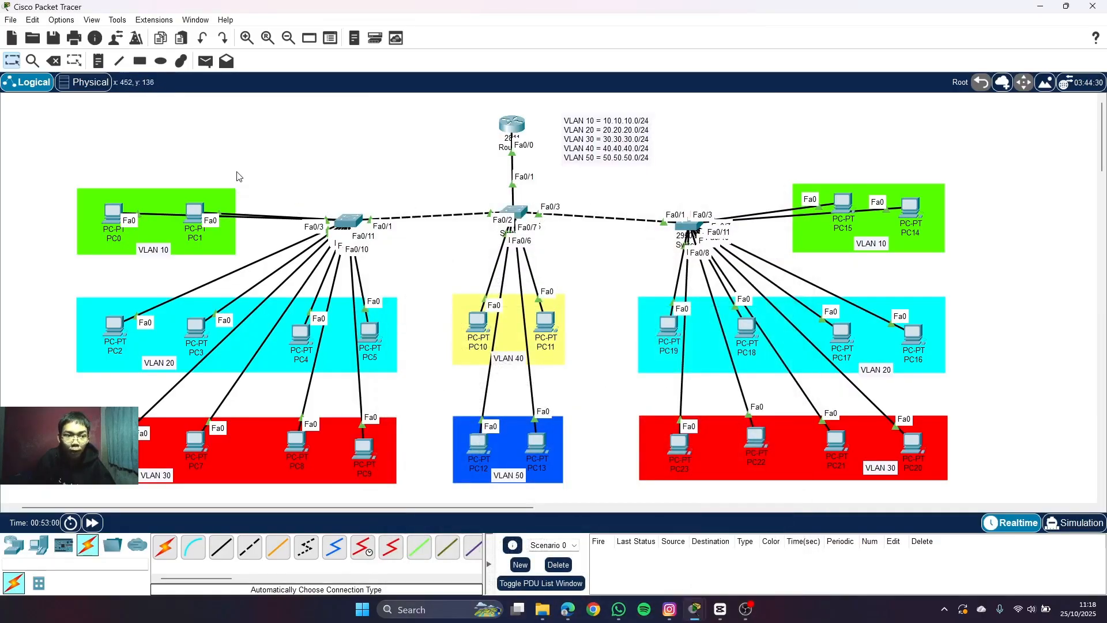
- Set PC0's IP configuration to DHCP so it requests a VLAN 10 address, and close its window
{"action": "left_click", "coordinate": [113, 213]}
{"action": "left_click", "coordinate": [454, 125]}
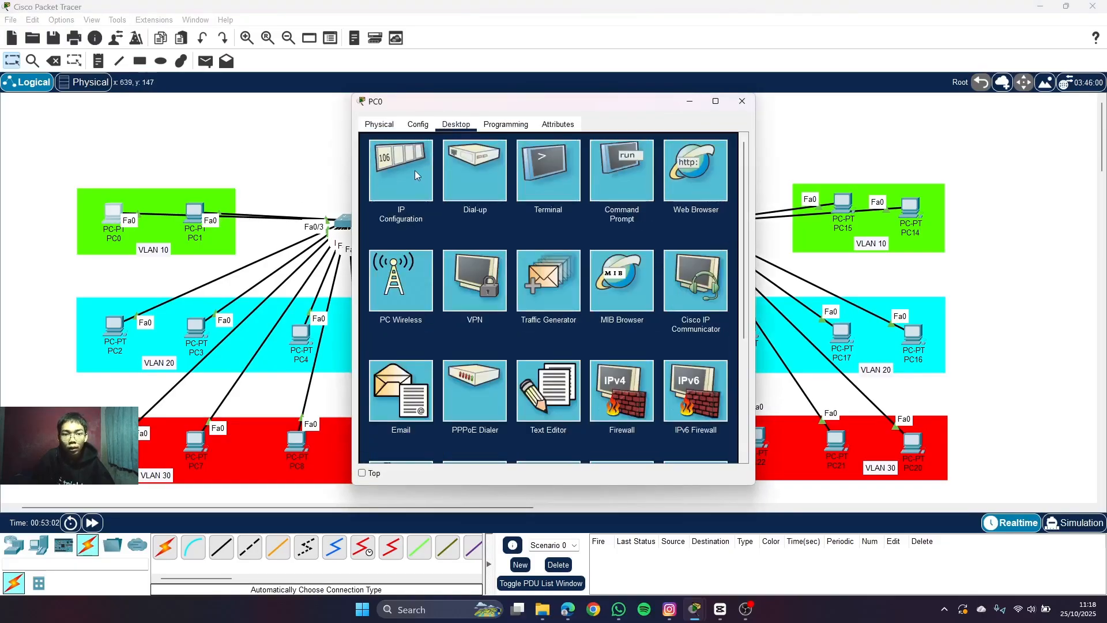
{"action": "left_click", "coordinate": [414, 170]}
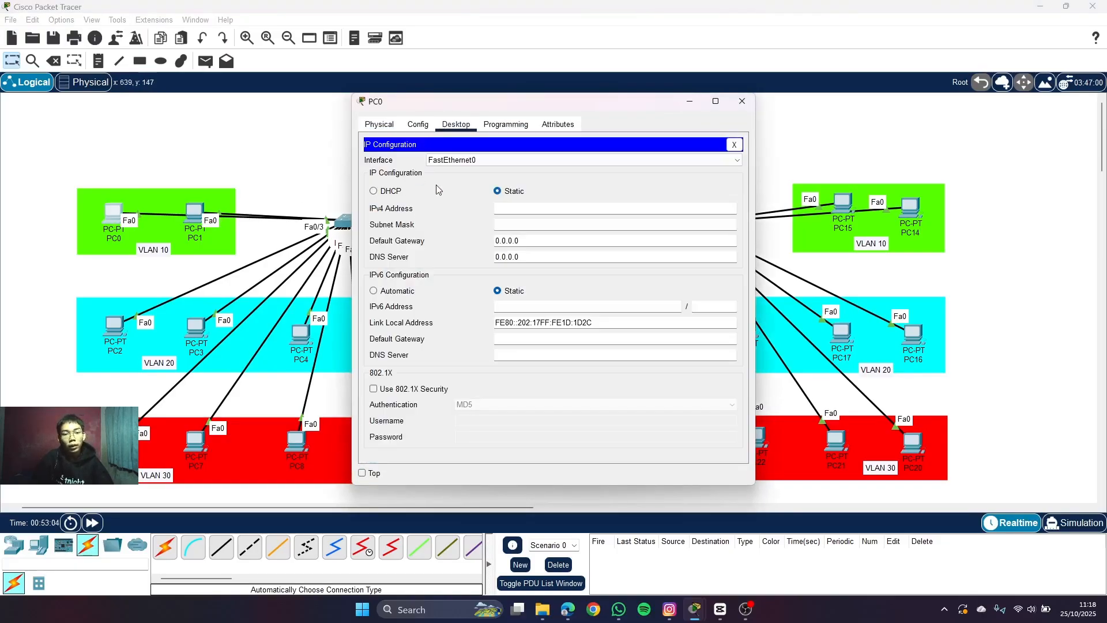
{"action": "left_click", "coordinate": [374, 191]}
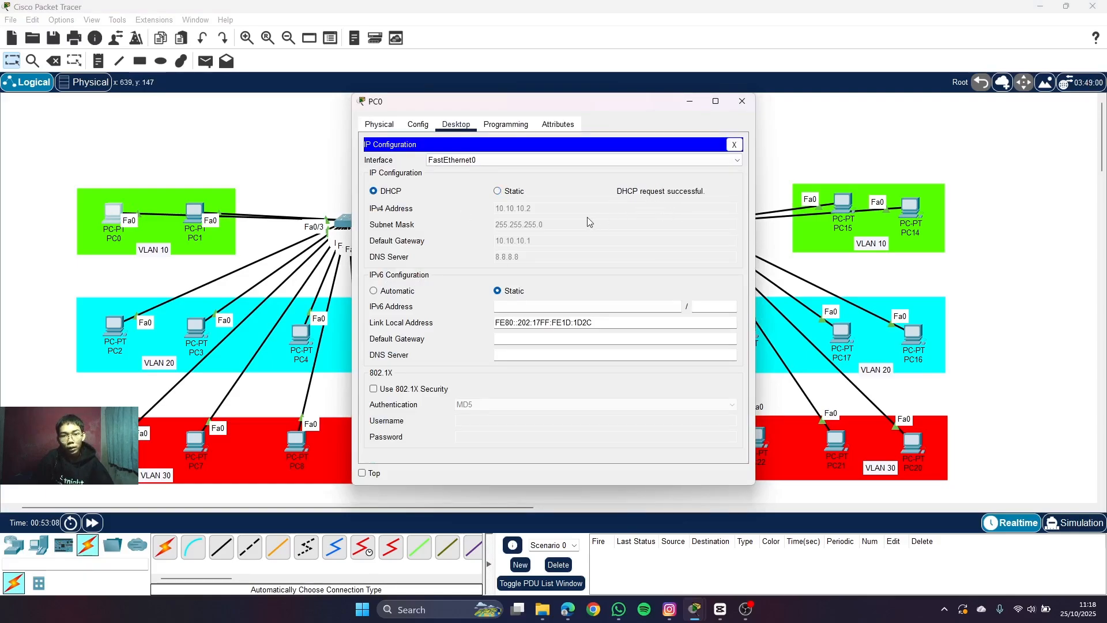
{"action": "left_click", "coordinate": [743, 101]}
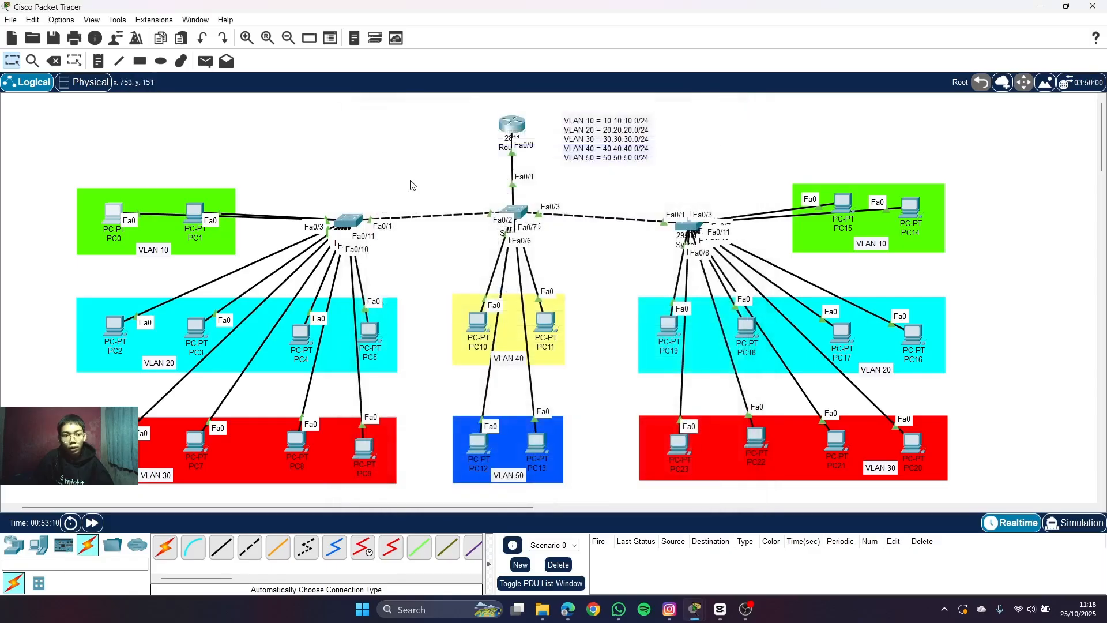
- Set PC2's IP configuration to DHCP so it requests a VLAN 20 address
{"action": "left_click", "coordinate": [119, 326]}
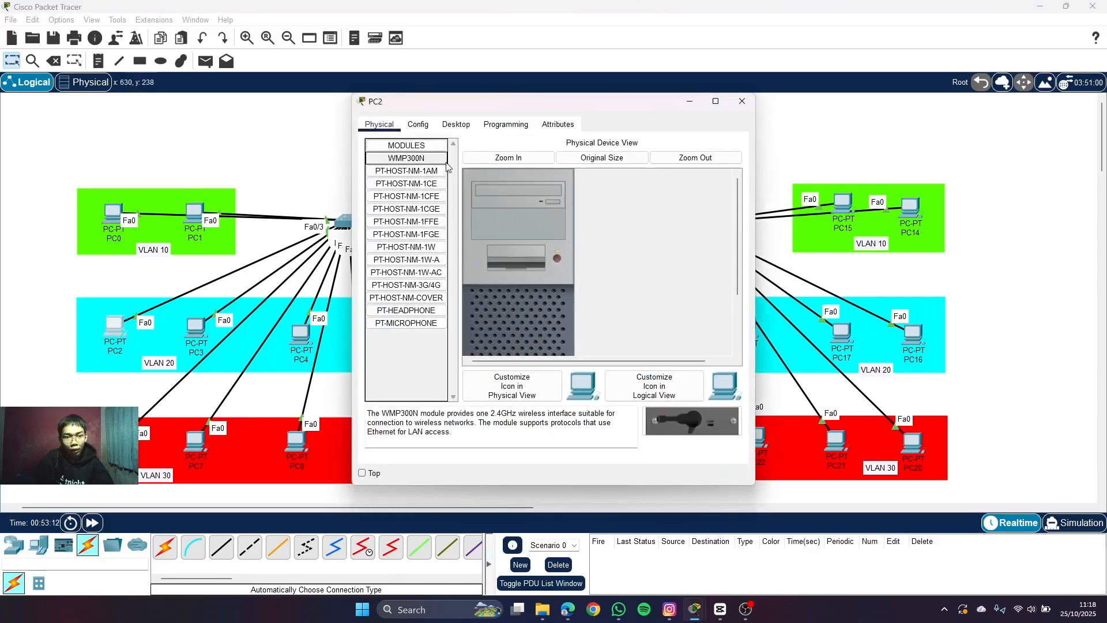
{"action": "left_click", "coordinate": [457, 124]}
{"action": "left_click", "coordinate": [399, 179]}
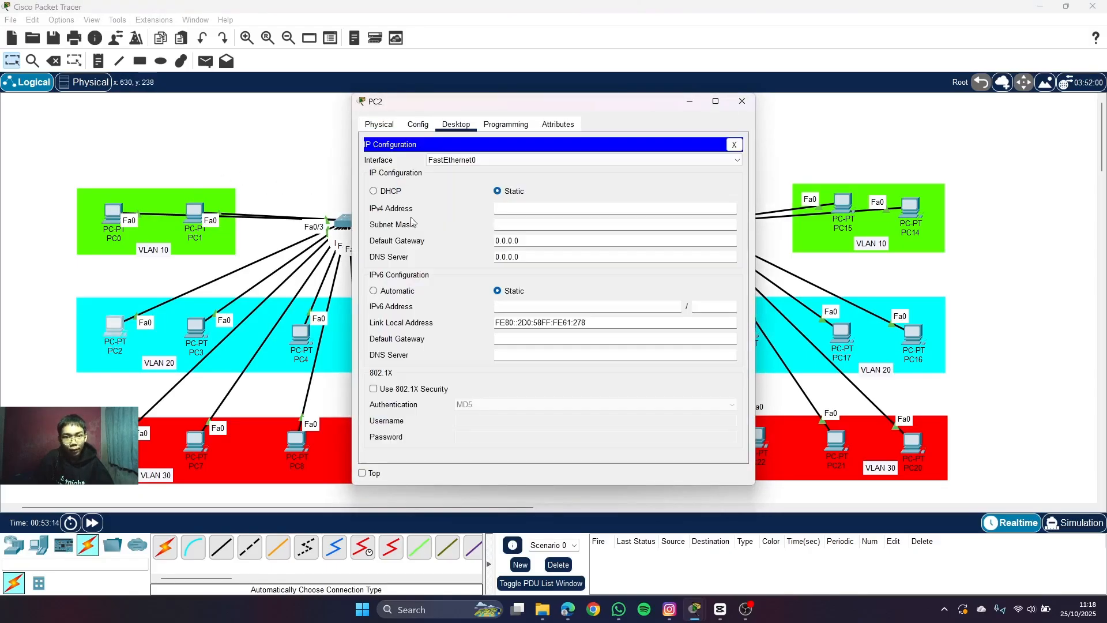
{"action": "left_click", "coordinate": [374, 191]}
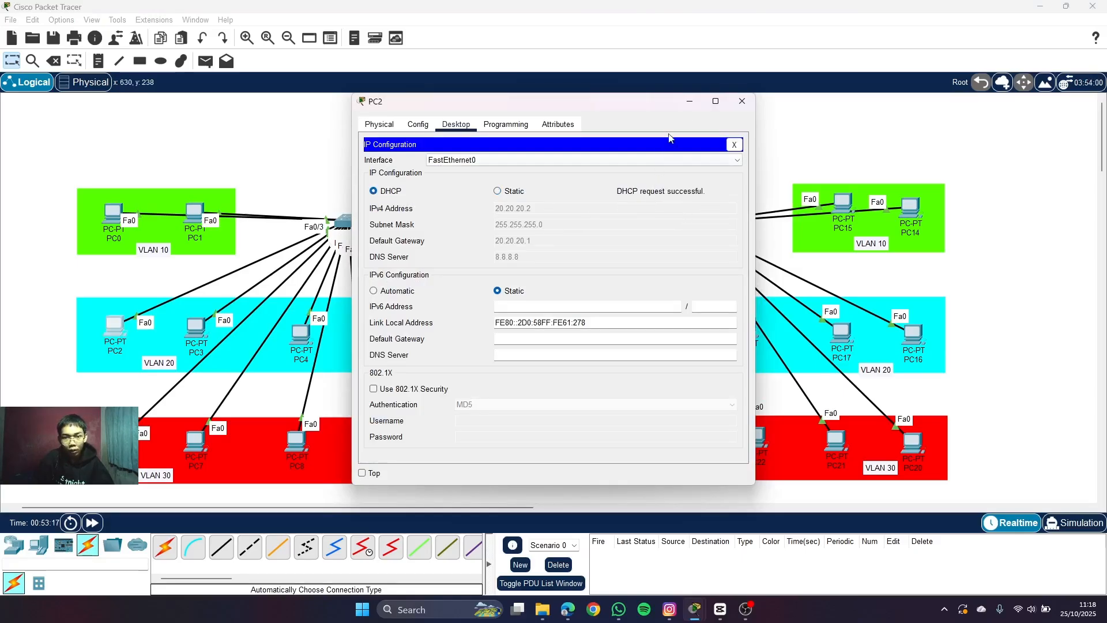
- Set the IP configuration of PC6 in VLAN 30 to DHCP and close its window
{"action": "left_click", "coordinate": [117, 444]}
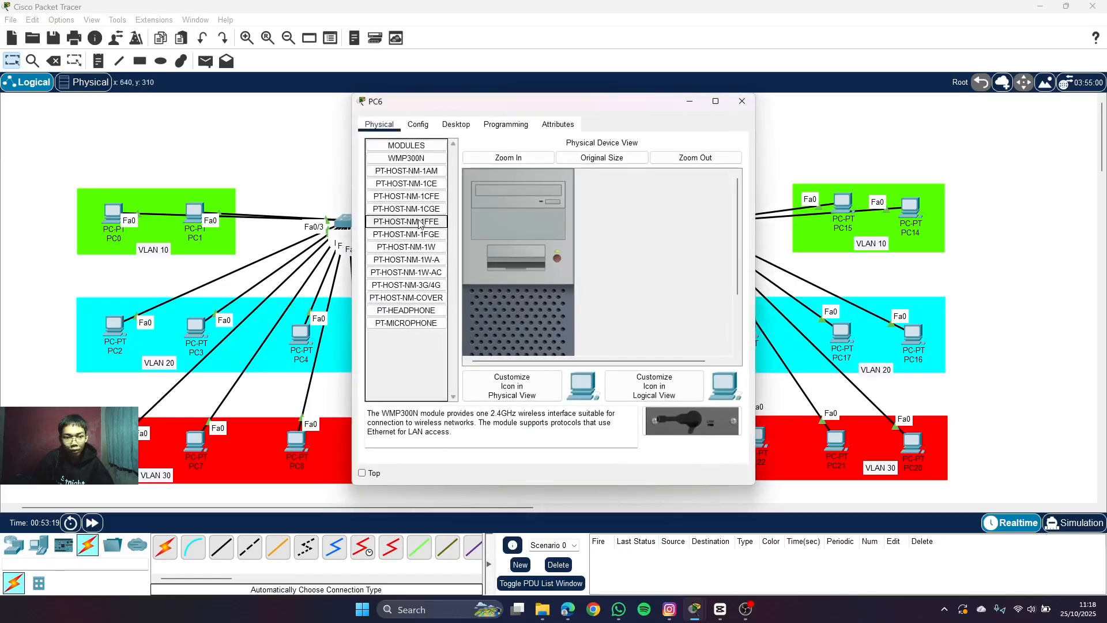
{"action": "left_click", "coordinate": [457, 125]}
{"action": "left_click", "coordinate": [384, 202]}
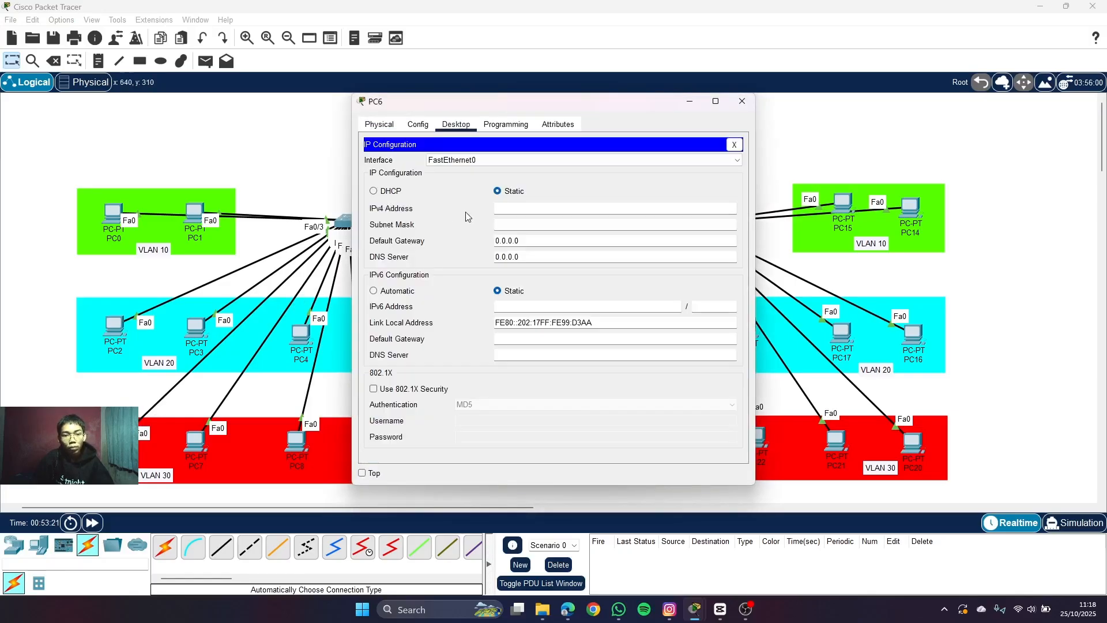
{"action": "left_click", "coordinate": [374, 191]}
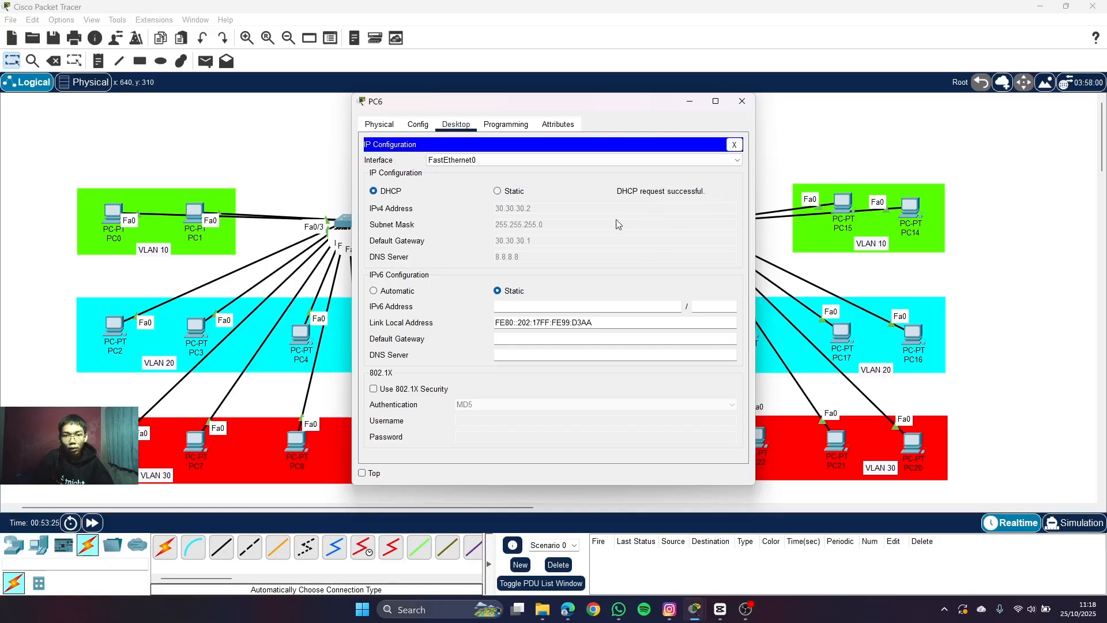
{"action": "left_click", "coordinate": [742, 101]}
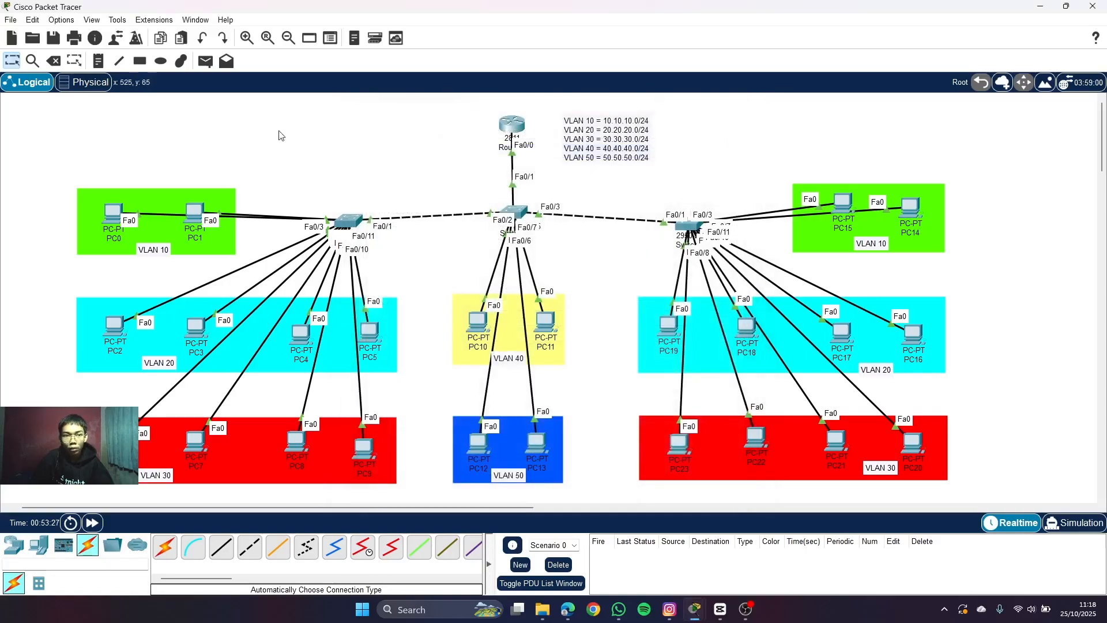
- Test inter-VLAN connectivity by sending a simple PDU from PC0 to PC2 twice, and delete the test scenario
{"action": "left_click", "coordinate": [205, 61]}
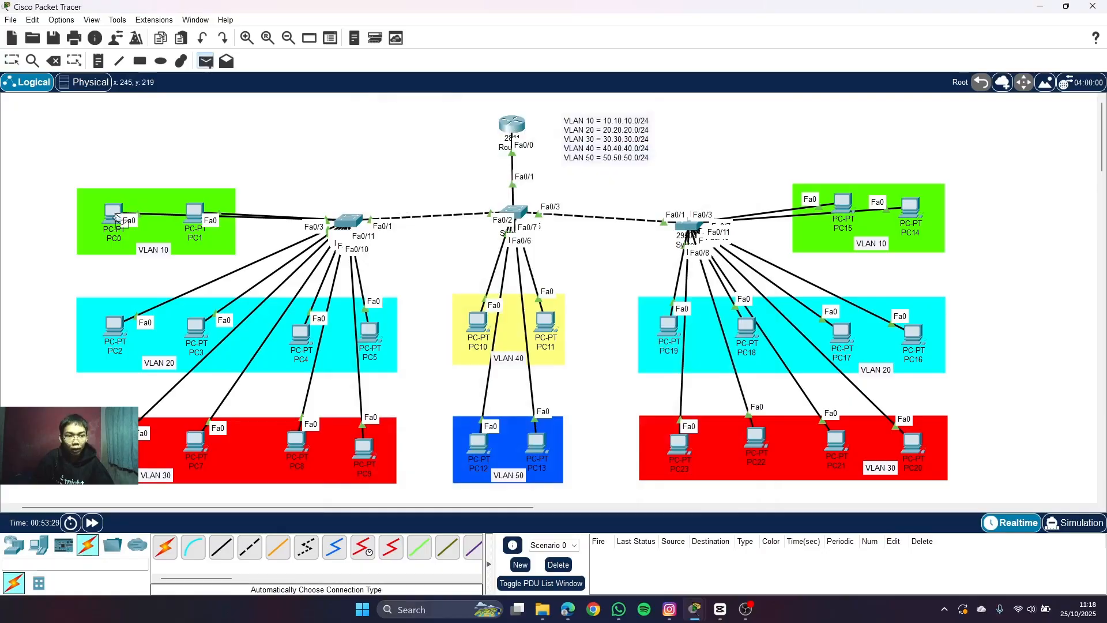
{"action": "left_click", "coordinate": [115, 215]}
{"action": "left_click", "coordinate": [115, 326]}
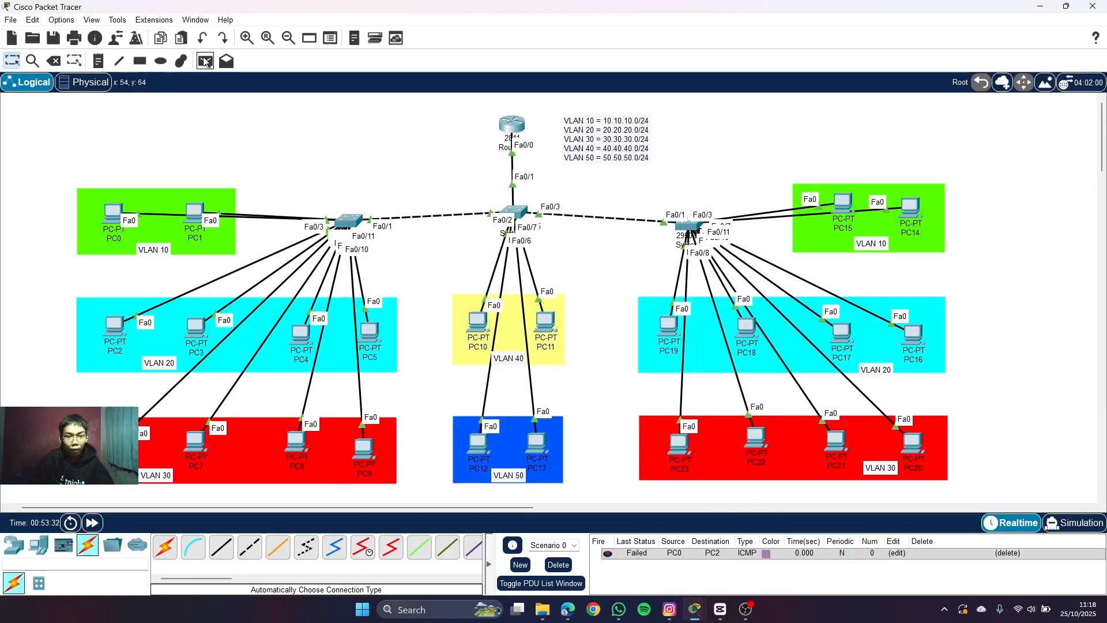
{"action": "left_click", "coordinate": [206, 61]}
{"action": "left_click", "coordinate": [116, 213]}
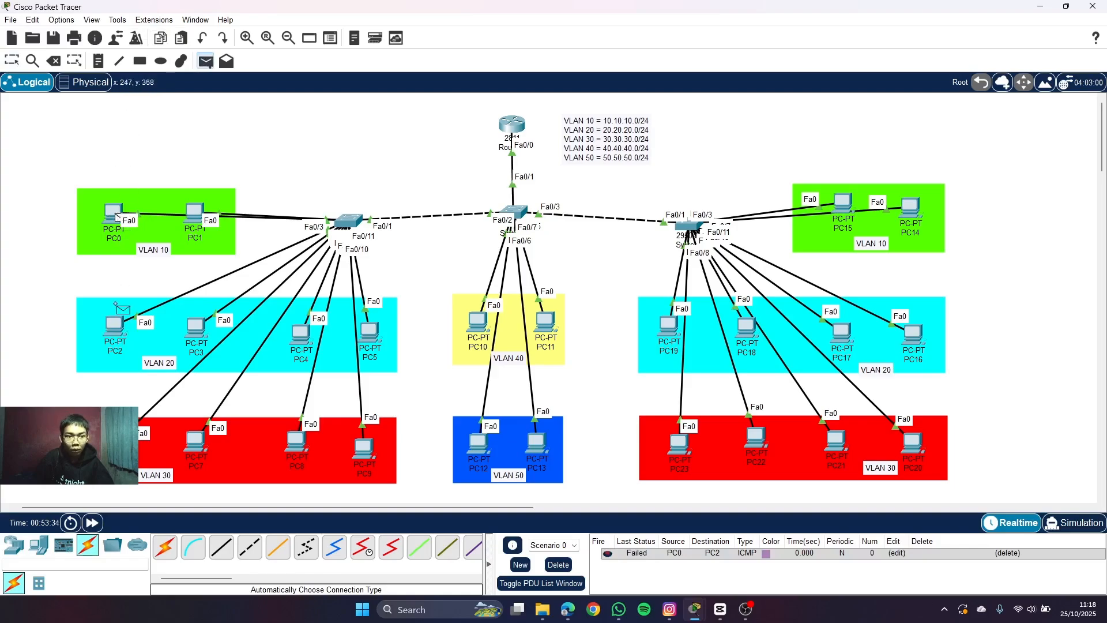
{"action": "left_click", "coordinate": [118, 327]}
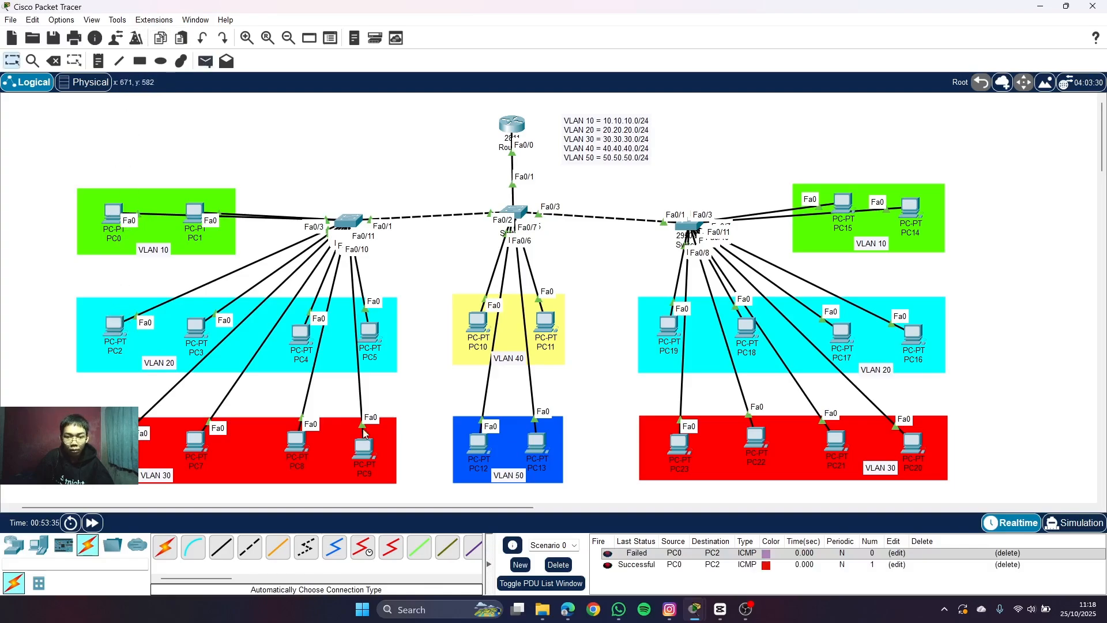
{"action": "left_click", "coordinate": [558, 565]}
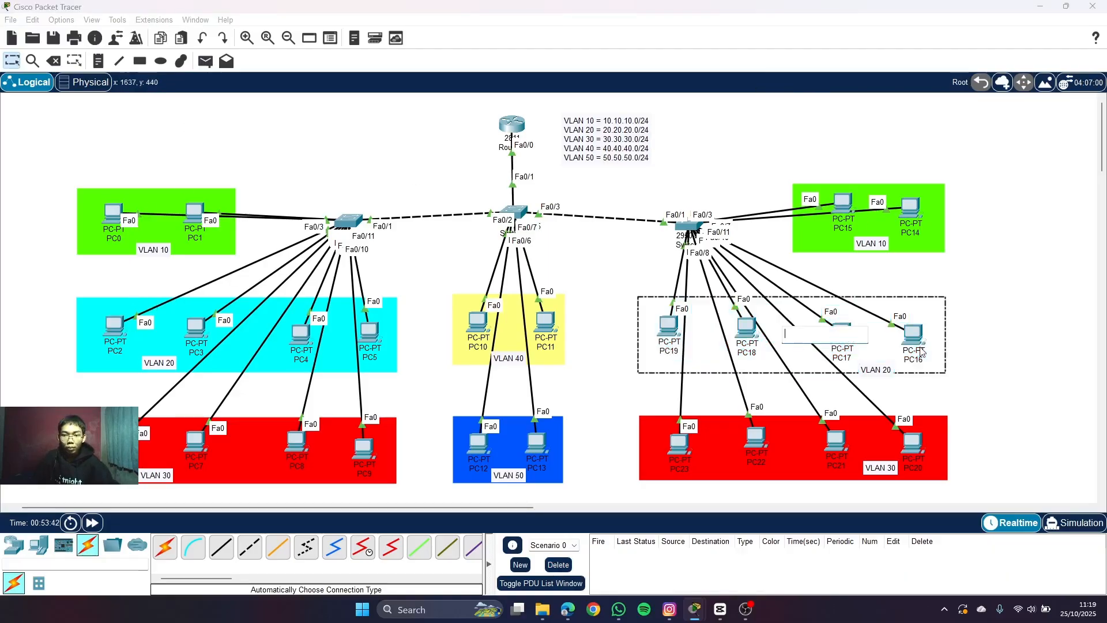
- Set the IP configuration of PC16 in the VLAN 20 area to DHCP
{"action": "left_click", "coordinate": [917, 336]}
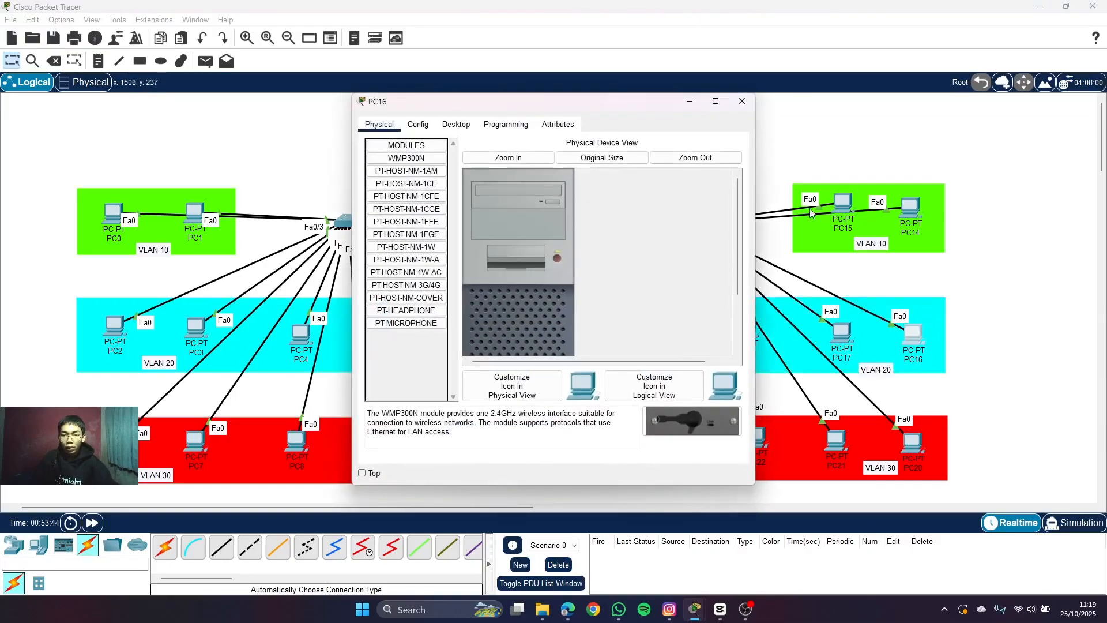
{"action": "left_click", "coordinate": [456, 124]}
{"action": "left_click", "coordinate": [420, 167]}
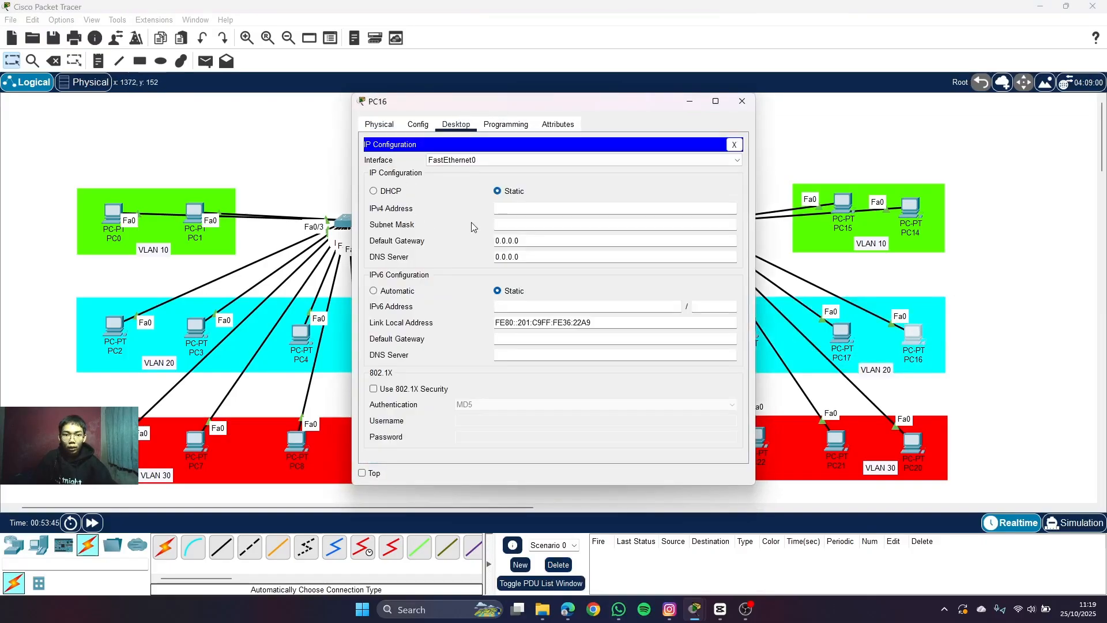
{"action": "left_click", "coordinate": [383, 196]}
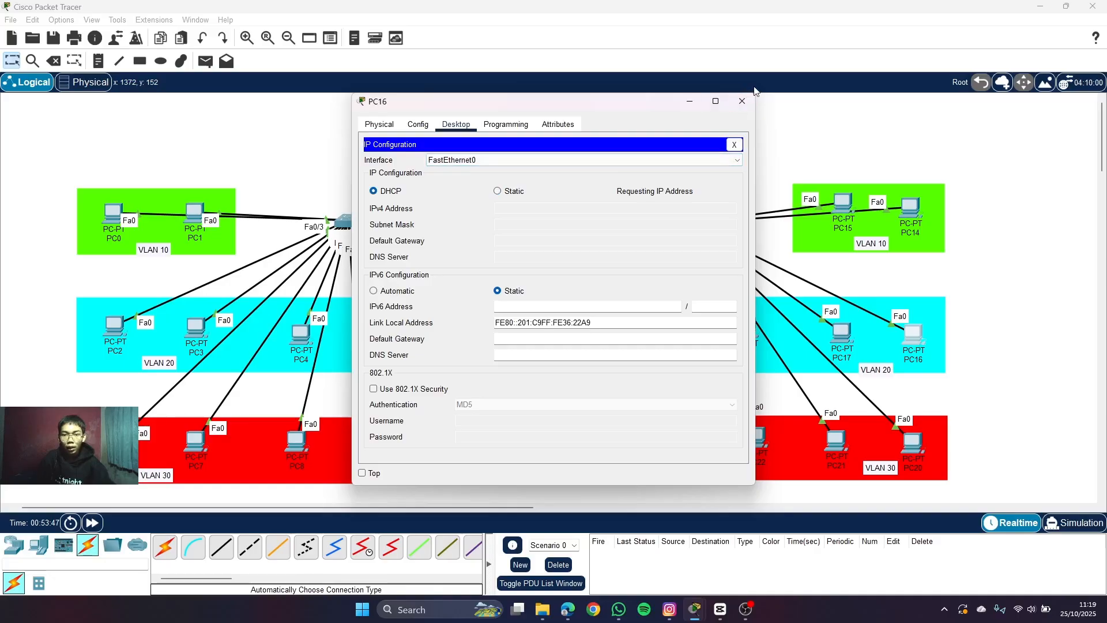
- Test connectivity from VLAN 10 to VLAN 20 by sending a simple PDU from PC0 to PC16 twice, and delete the test scenario
{"action": "left_click", "coordinate": [742, 101]}
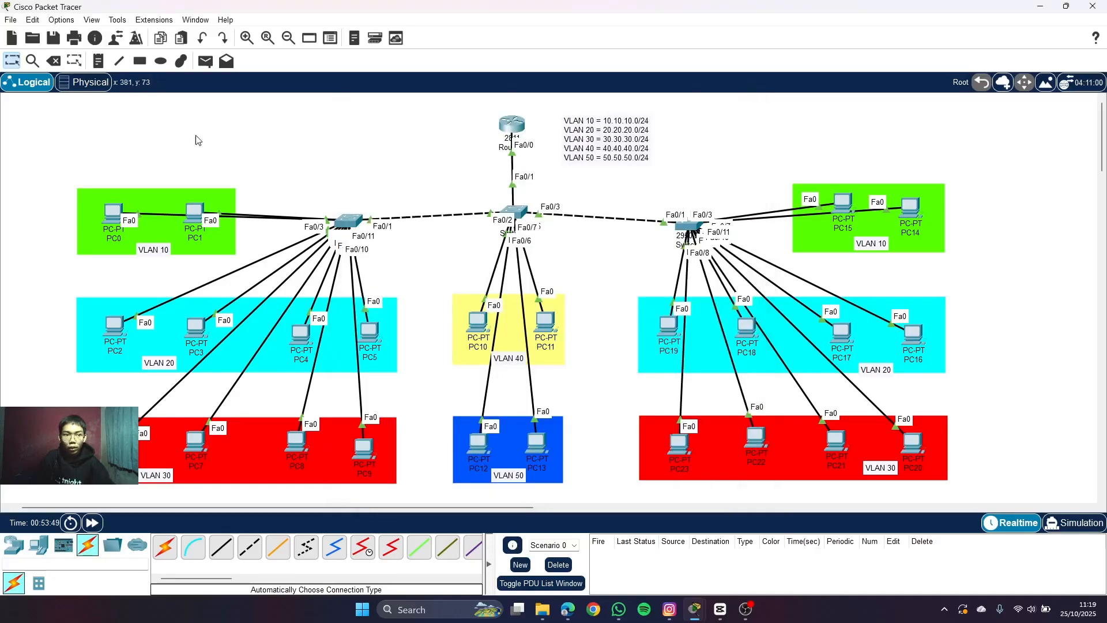
{"action": "left_click", "coordinate": [206, 61]}
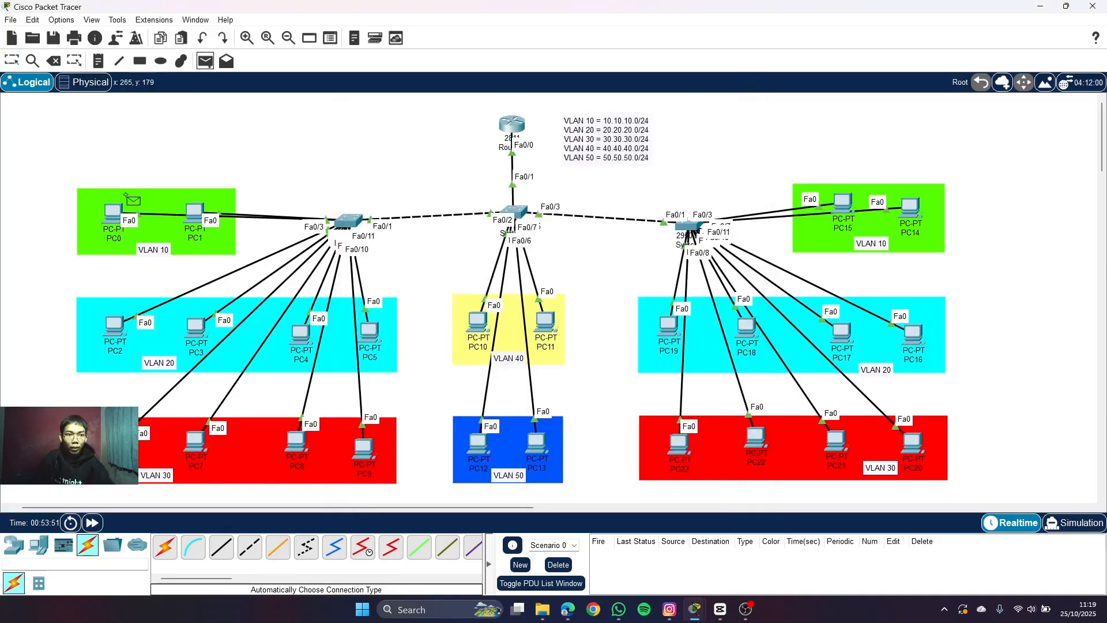
{"action": "left_click", "coordinate": [114, 212]}
{"action": "left_click", "coordinate": [914, 332]}
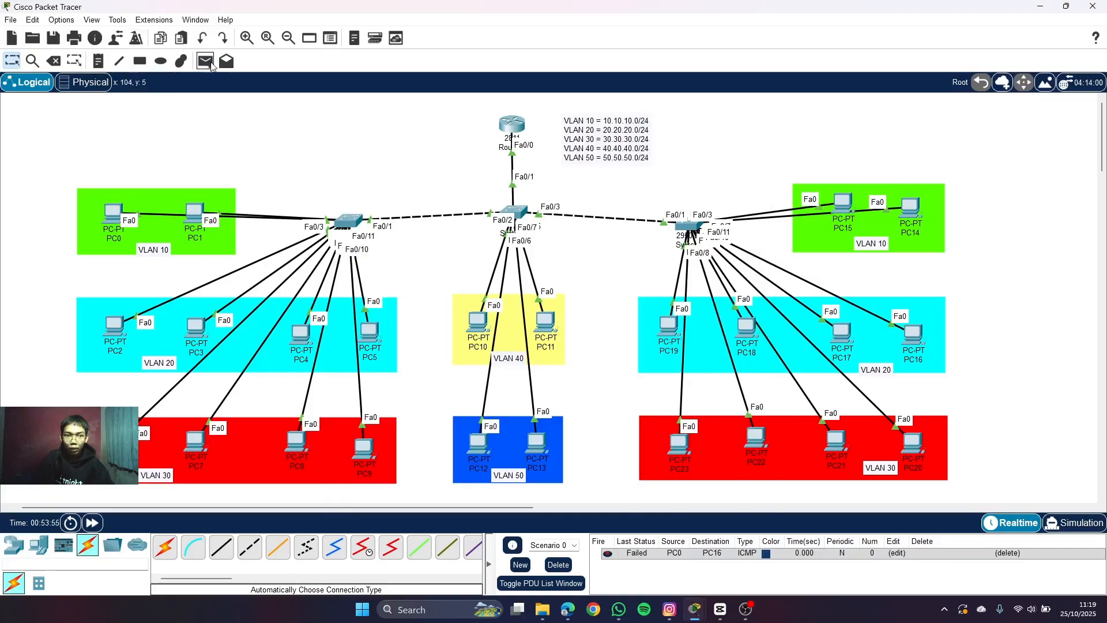
{"action": "left_click", "coordinate": [206, 61]}
{"action": "left_click", "coordinate": [115, 213]}
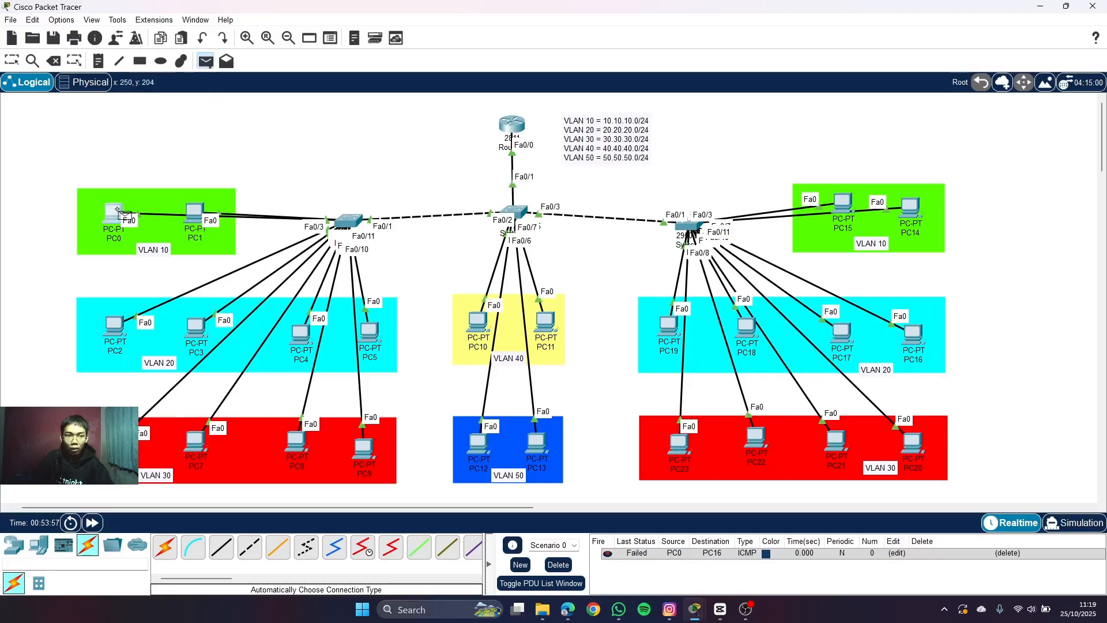
{"action": "left_click", "coordinate": [914, 334]}
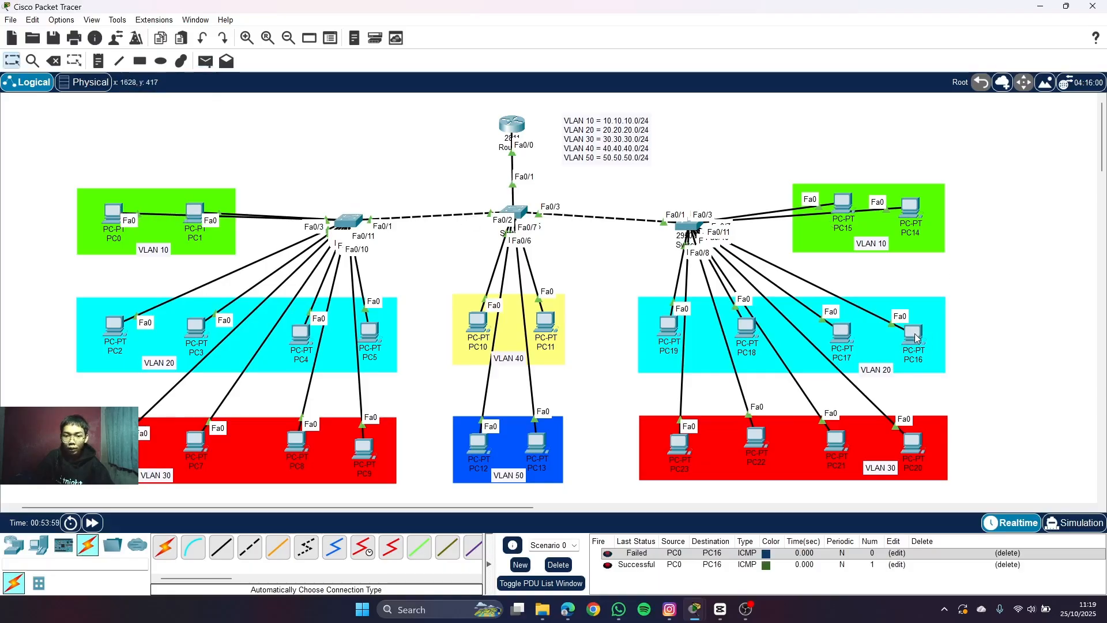
{"action": "left_click", "coordinate": [558, 565]}
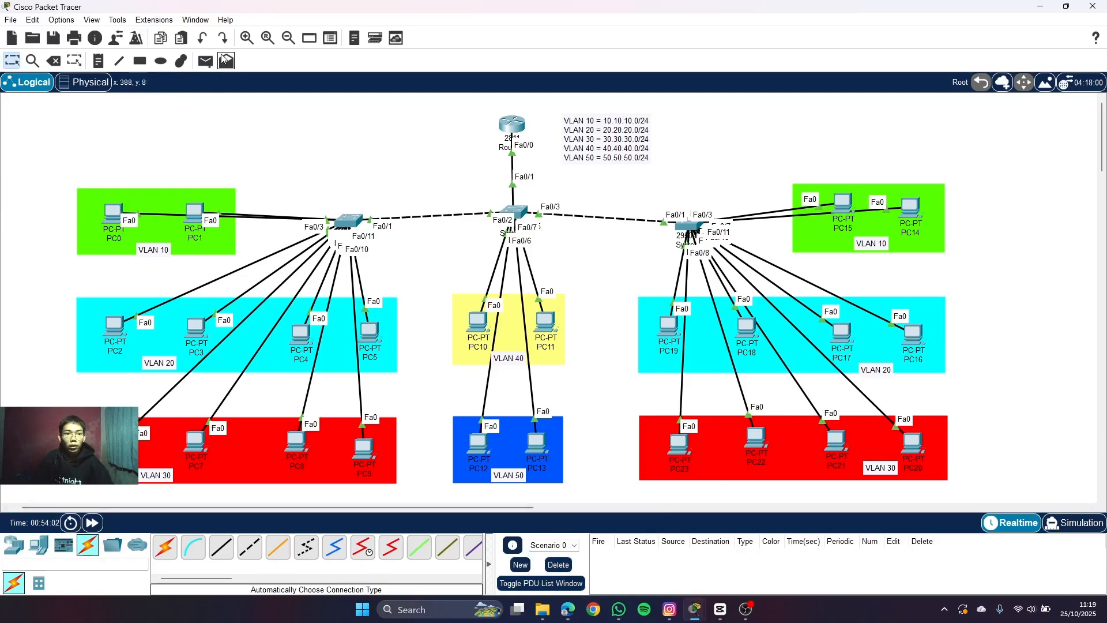
- Set the IP configuration of PC10 in VLAN 40 to DHCP and close its window
{"action": "left_click", "coordinate": [476, 325]}
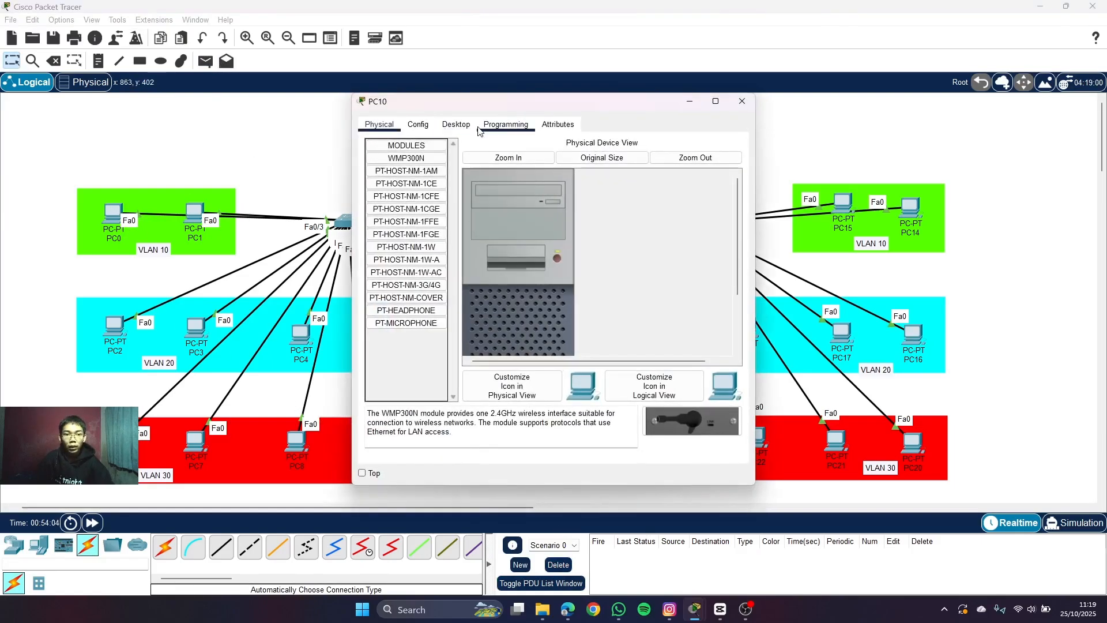
{"action": "left_click", "coordinate": [456, 124]}
{"action": "left_click", "coordinate": [418, 177]}
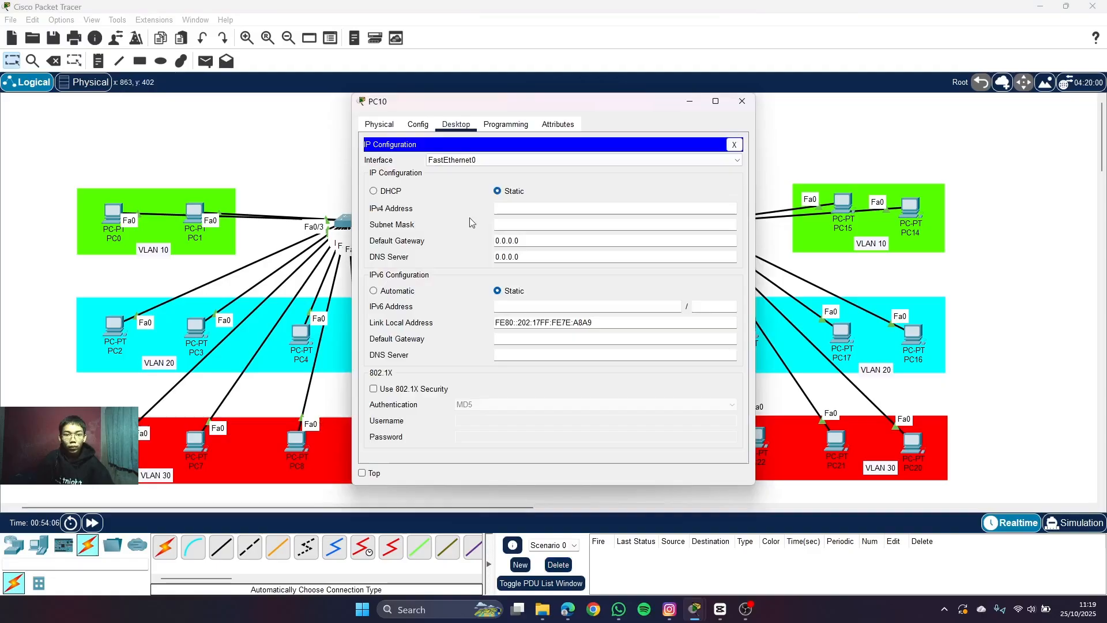
{"action": "left_click", "coordinate": [381, 190]}
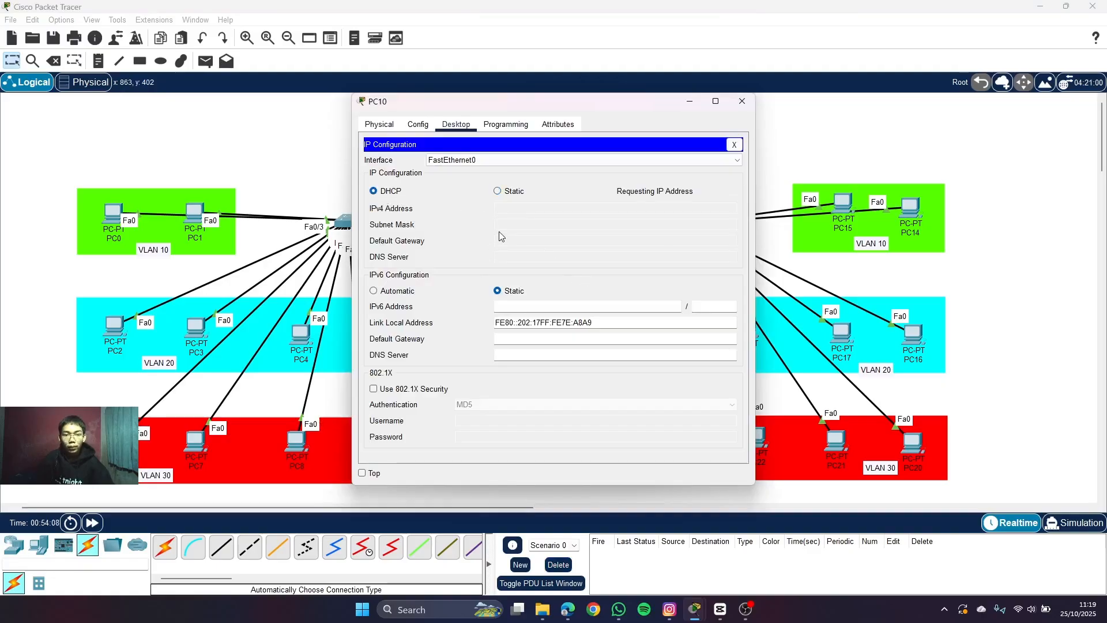
{"action": "left_click", "coordinate": [742, 100]}
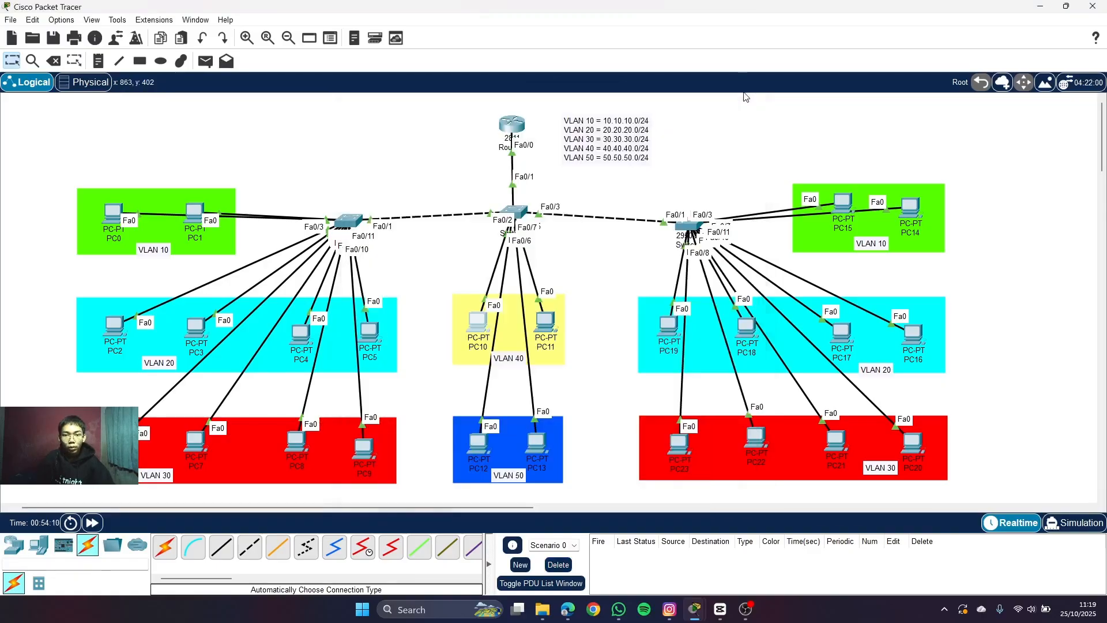
{"action": "left_click", "coordinate": [535, 445]}
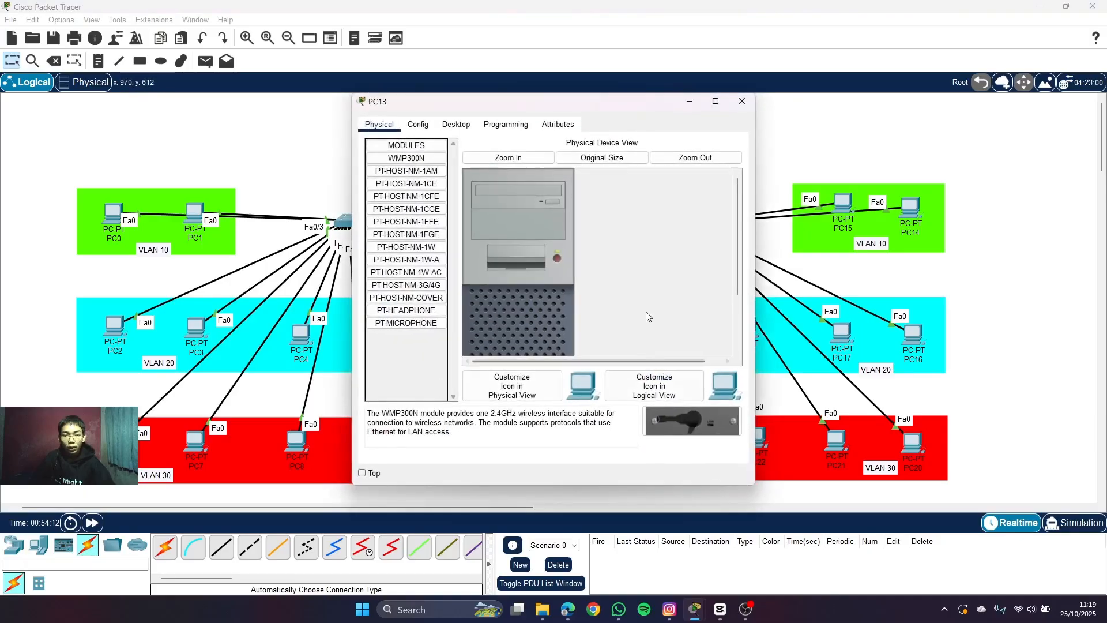
{"action": "left_click", "coordinate": [743, 101]}
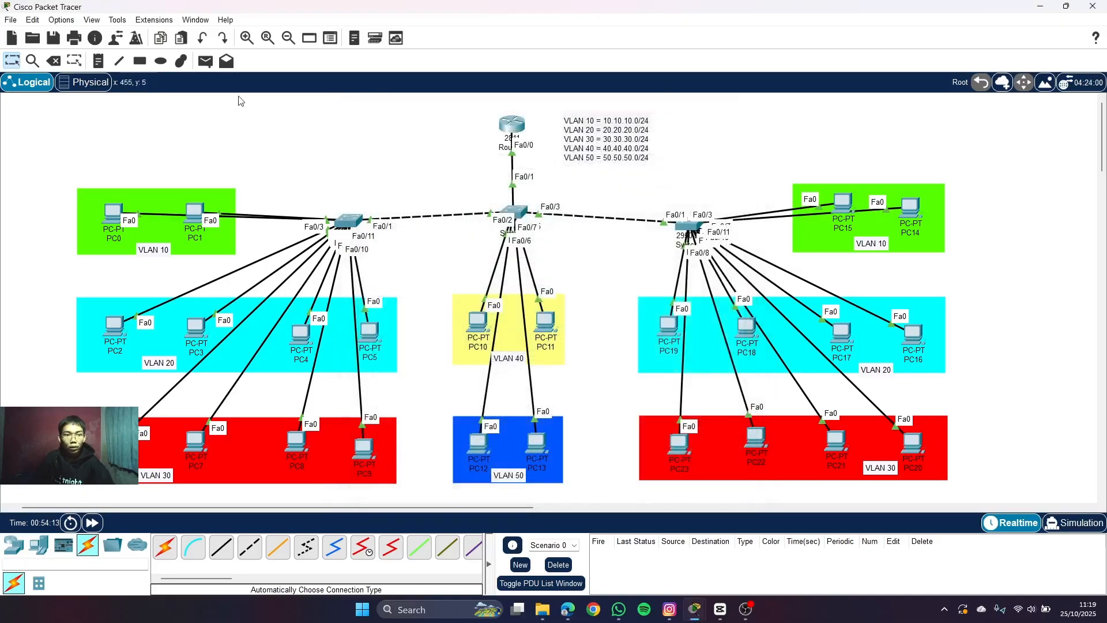
- Send a simple PDU from PC0 to PC10 to test connectivity between VLAN 10 and VLAN 40
{"action": "left_click", "coordinate": [205, 61]}
{"action": "left_click", "coordinate": [114, 214]}
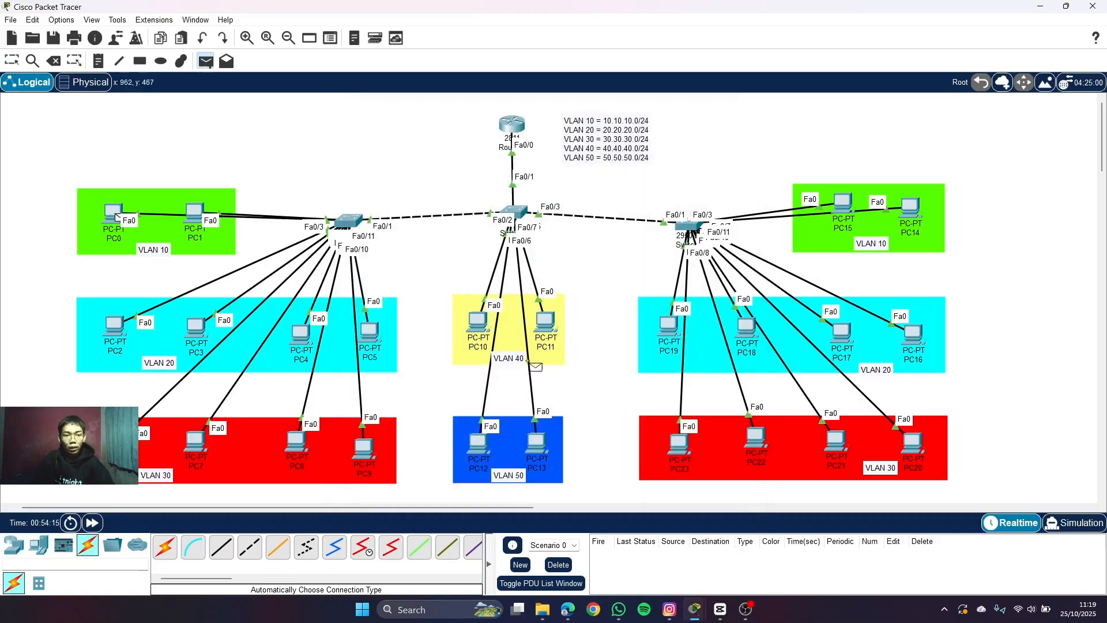
{"action": "left_click", "coordinate": [478, 321]}
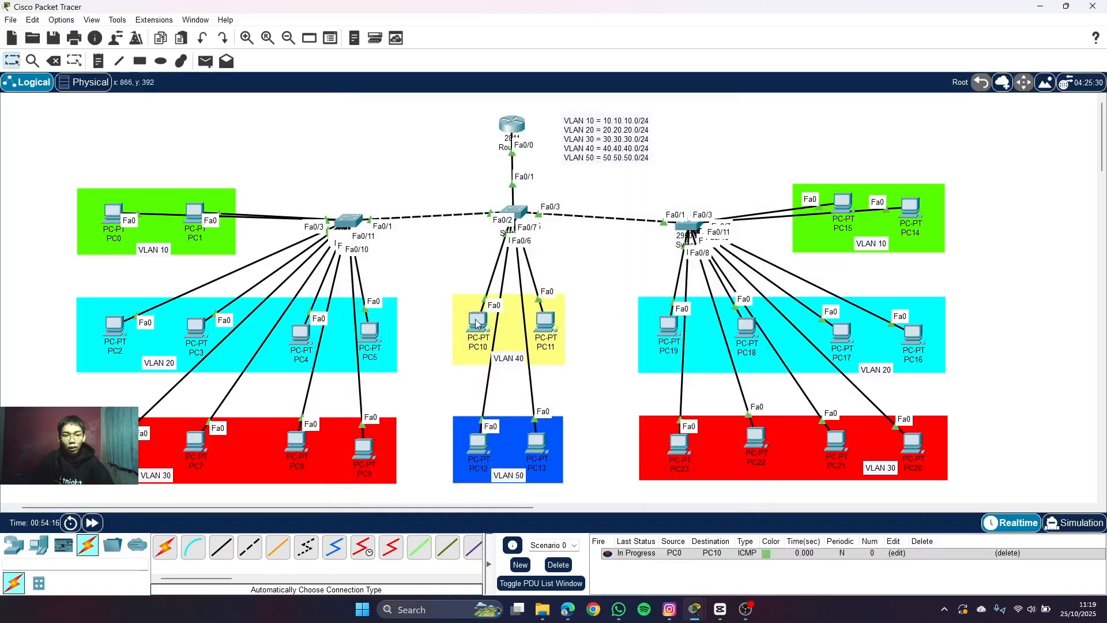
- Set the IP configuration of PC13 in VLAN 50 to DHCP and close its window
{"action": "left_click", "coordinate": [537, 445]}
{"action": "left_click", "coordinate": [457, 124]}
{"action": "left_click", "coordinate": [407, 170]}
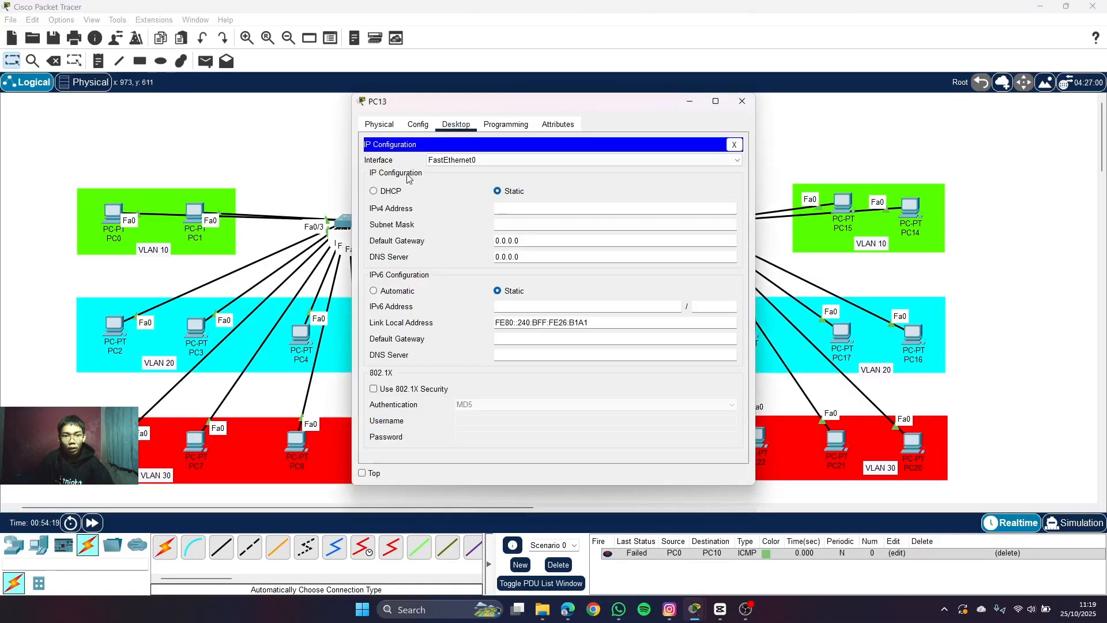
{"action": "left_click", "coordinate": [374, 191]}
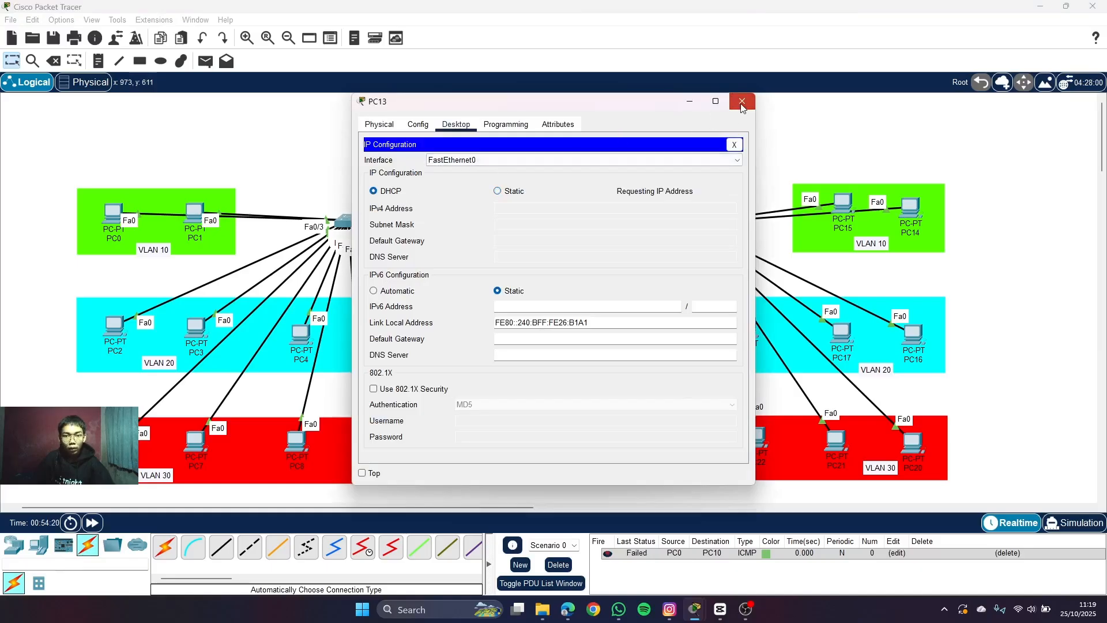
{"action": "left_click", "coordinate": [742, 103]}
- Repeat the simple PDU test from PC0 to PC10 and delete the test scenario
{"action": "left_click", "coordinate": [205, 60]}
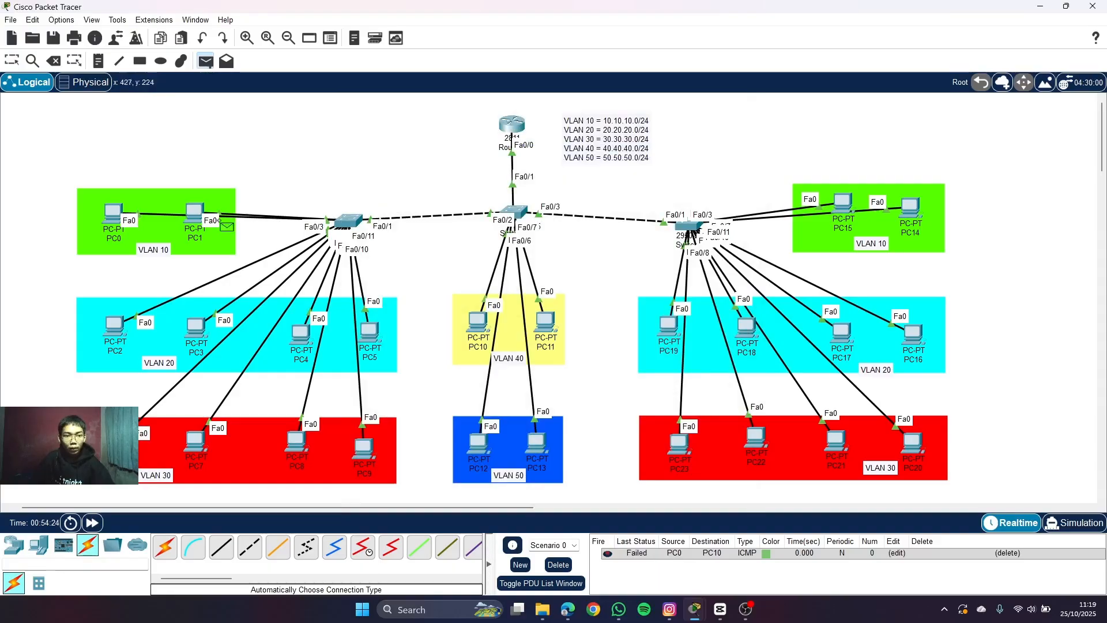
{"action": "left_click", "coordinate": [114, 213]}
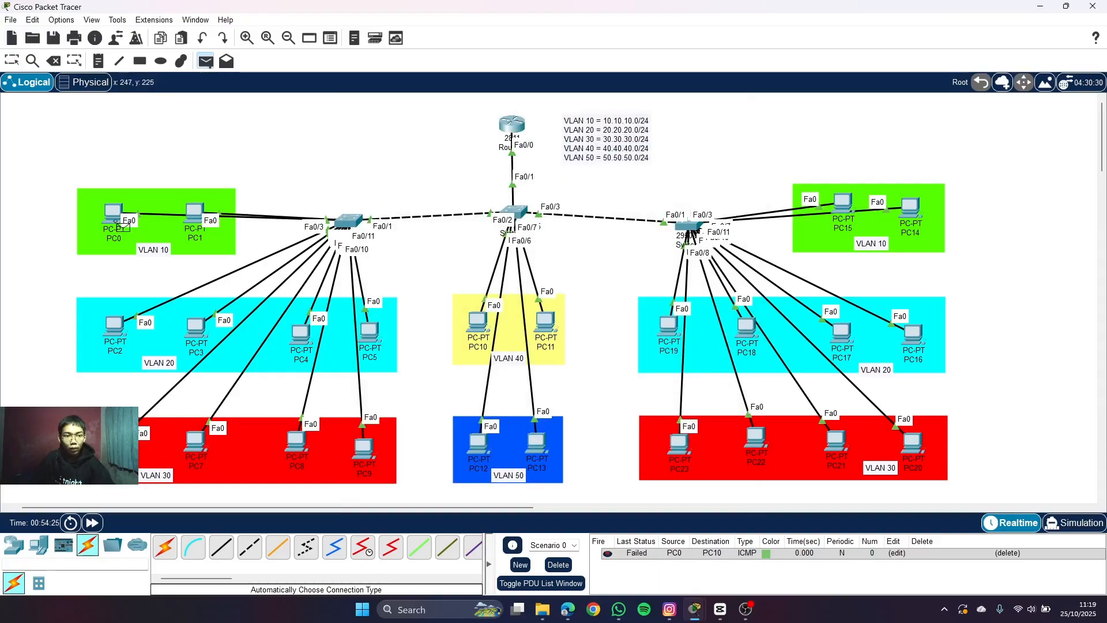
{"action": "left_click", "coordinate": [489, 335]}
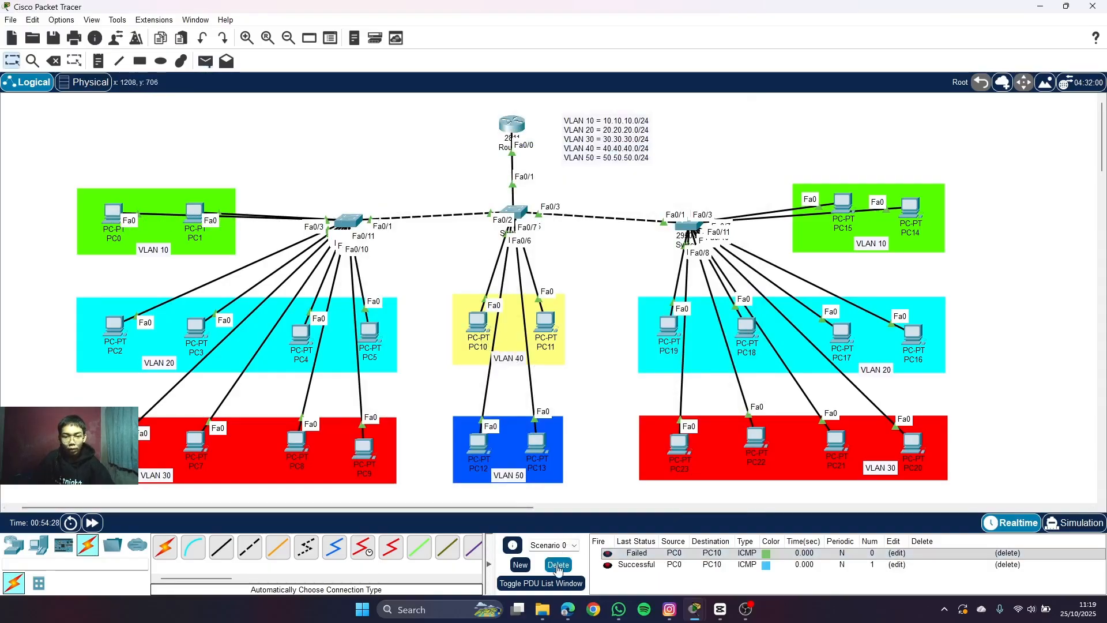
{"action": "left_click", "coordinate": [557, 565]}
- Test connectivity from VLAN 10 to VLAN 50 by sending a simple PDU from PC0 to PC13 twice, and delete the test scenario
{"action": "left_click", "coordinate": [206, 60]}
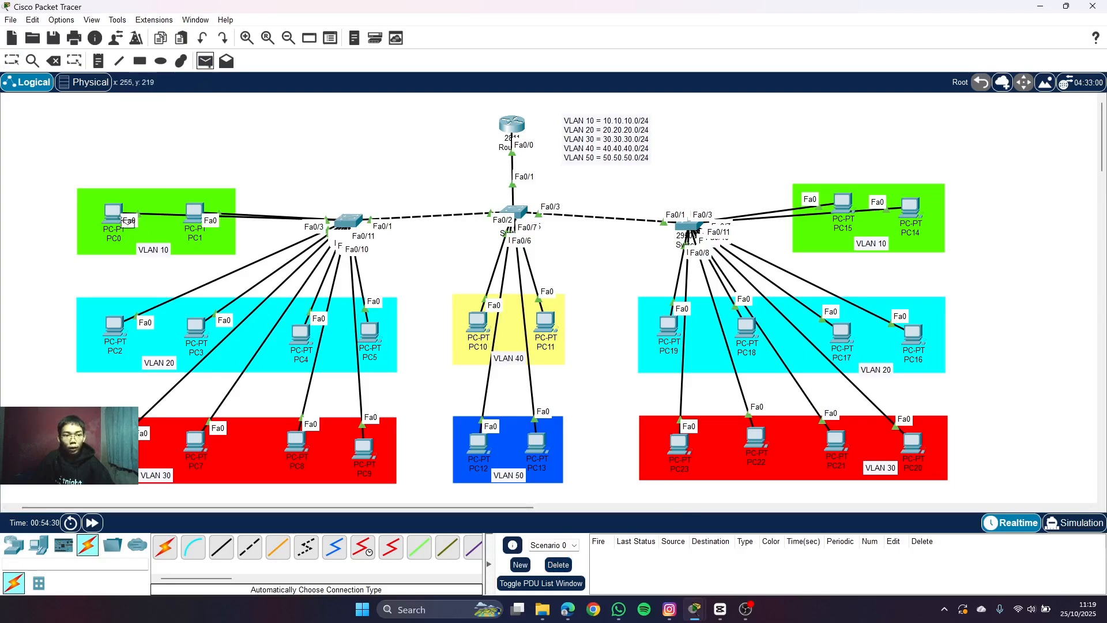
{"action": "left_click", "coordinate": [481, 449]}
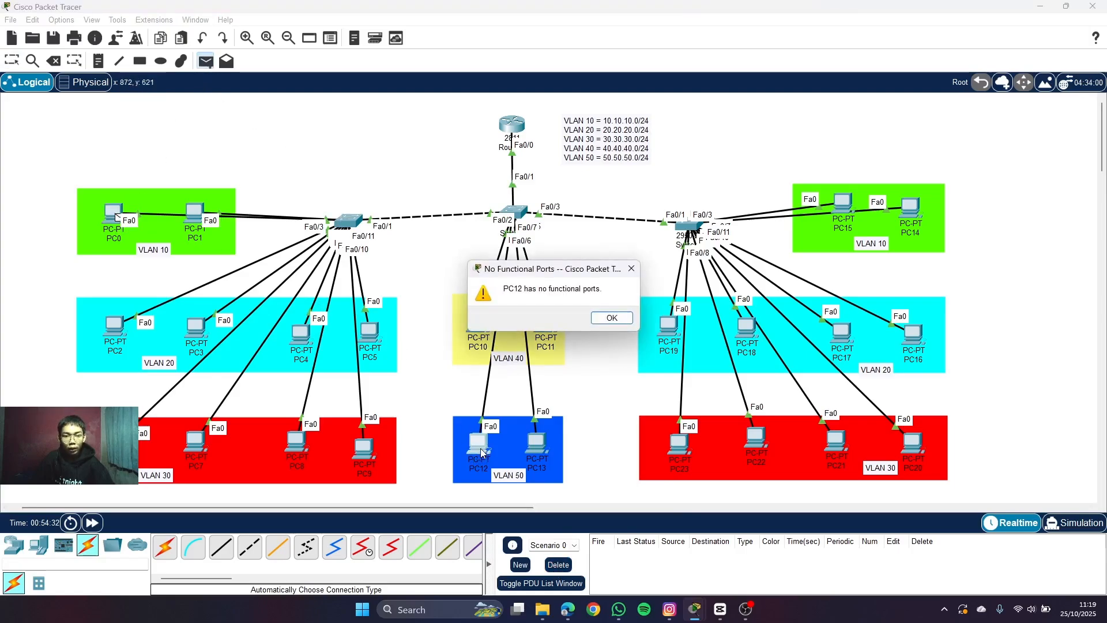
{"action": "left_click", "coordinate": [600, 319]}
{"action": "left_click", "coordinate": [534, 453]}
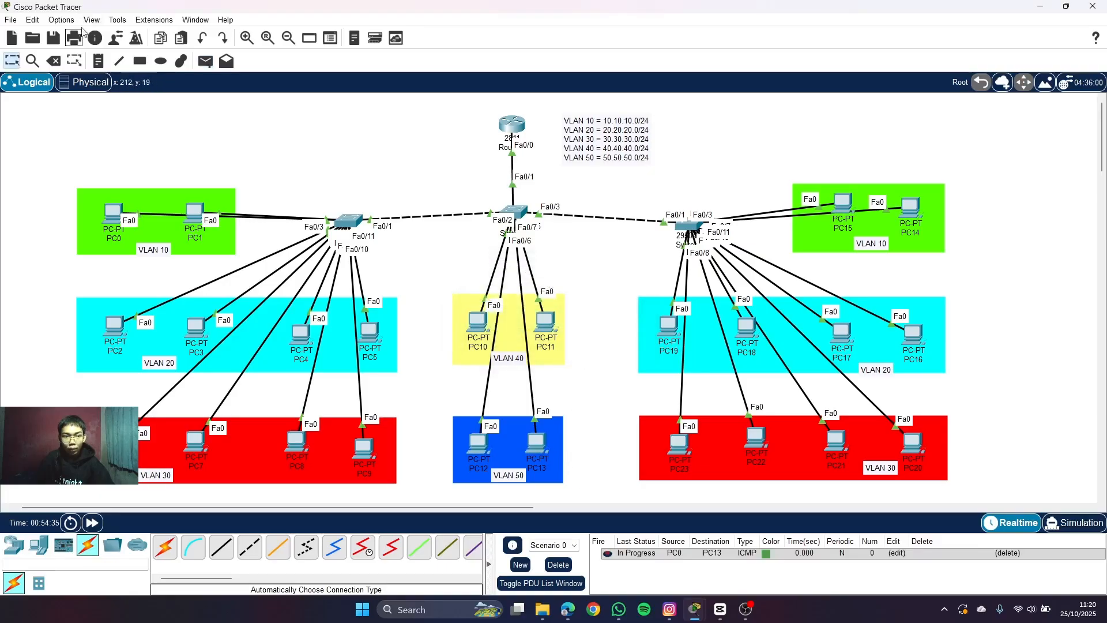
{"action": "left_click", "coordinate": [205, 61]}
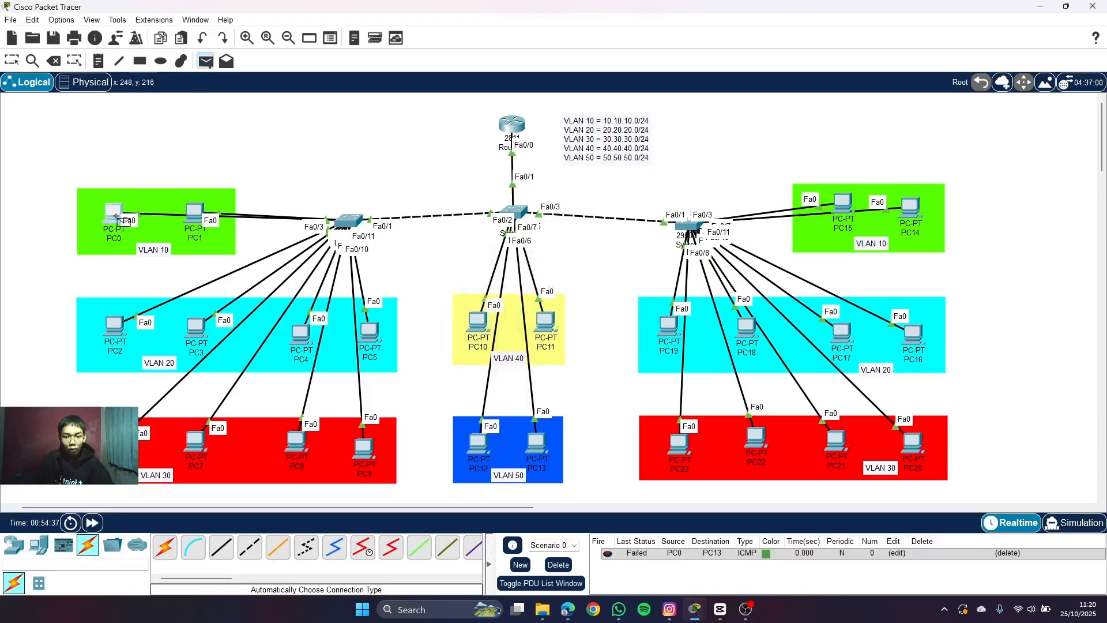
{"action": "left_click", "coordinate": [538, 450]}
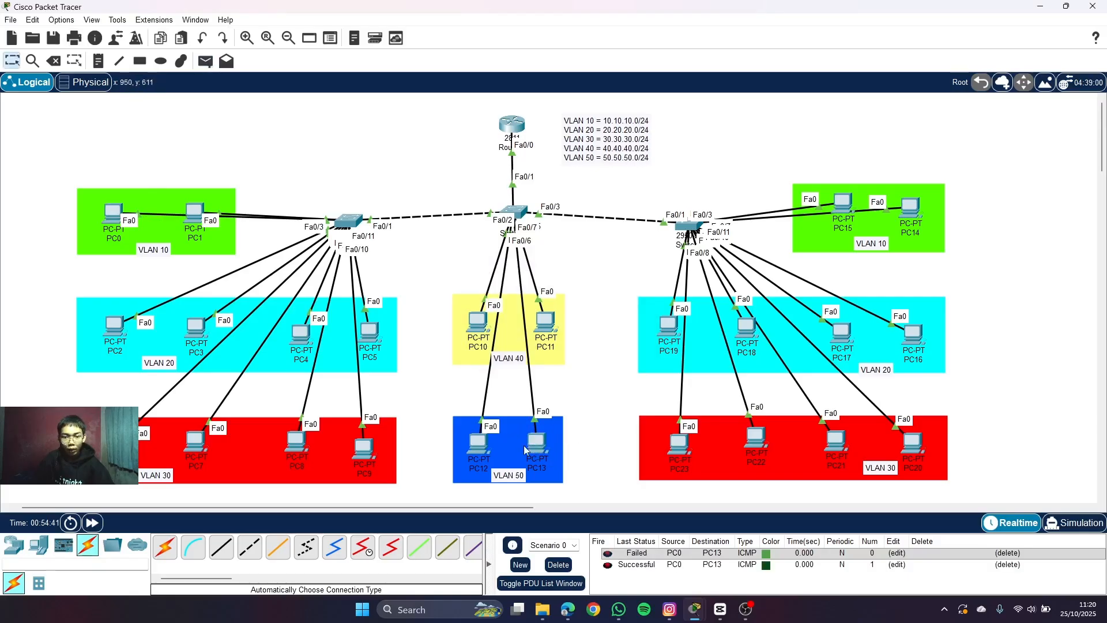
{"action": "left_click", "coordinate": [558, 565]}
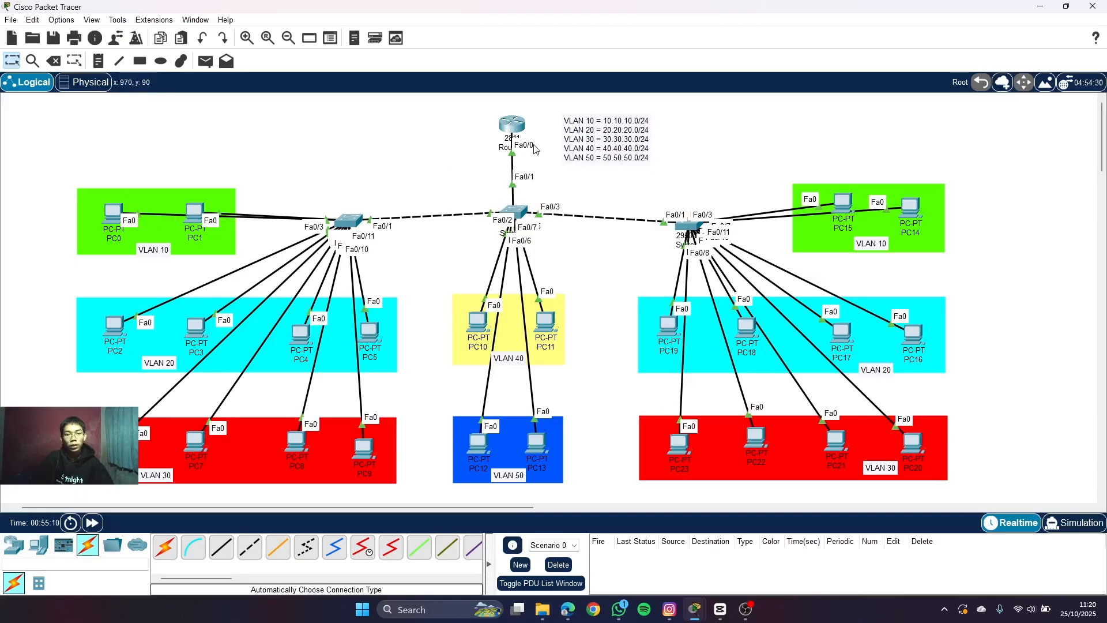
- Move Router0 slightly upward in the topology
{"action": "mouse_move", "coordinate": [512, 131]}
{"action": "left_mouse_down"}
{"action": "mouse_move", "coordinate": [523, 129]}
{"action": "mouse_move", "coordinate": [510, 126]}
{"action": "left_mouse_up"}
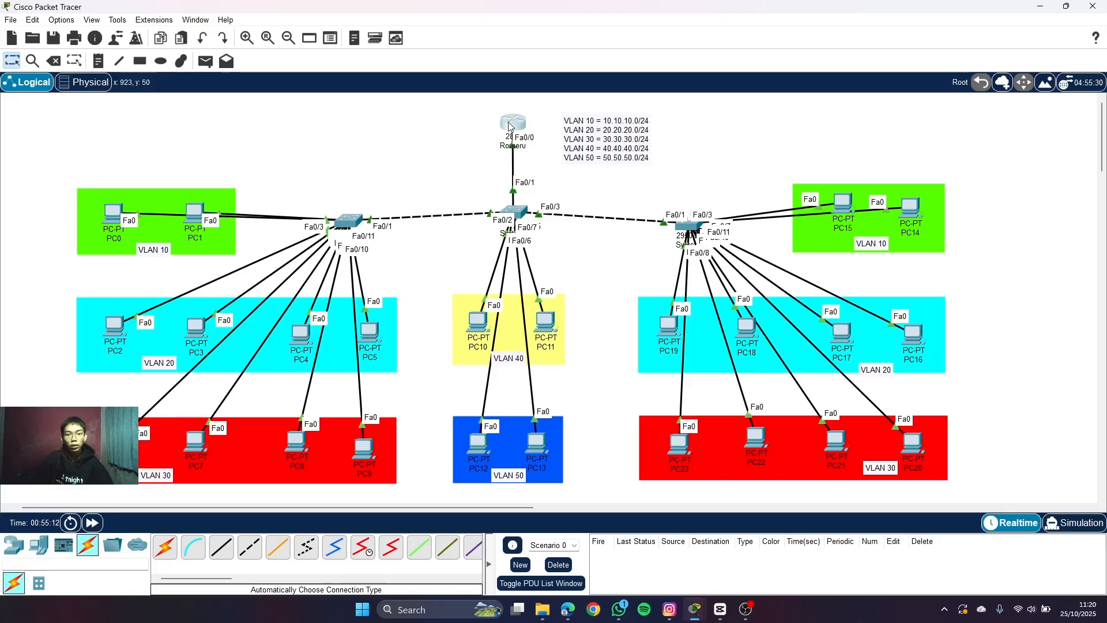